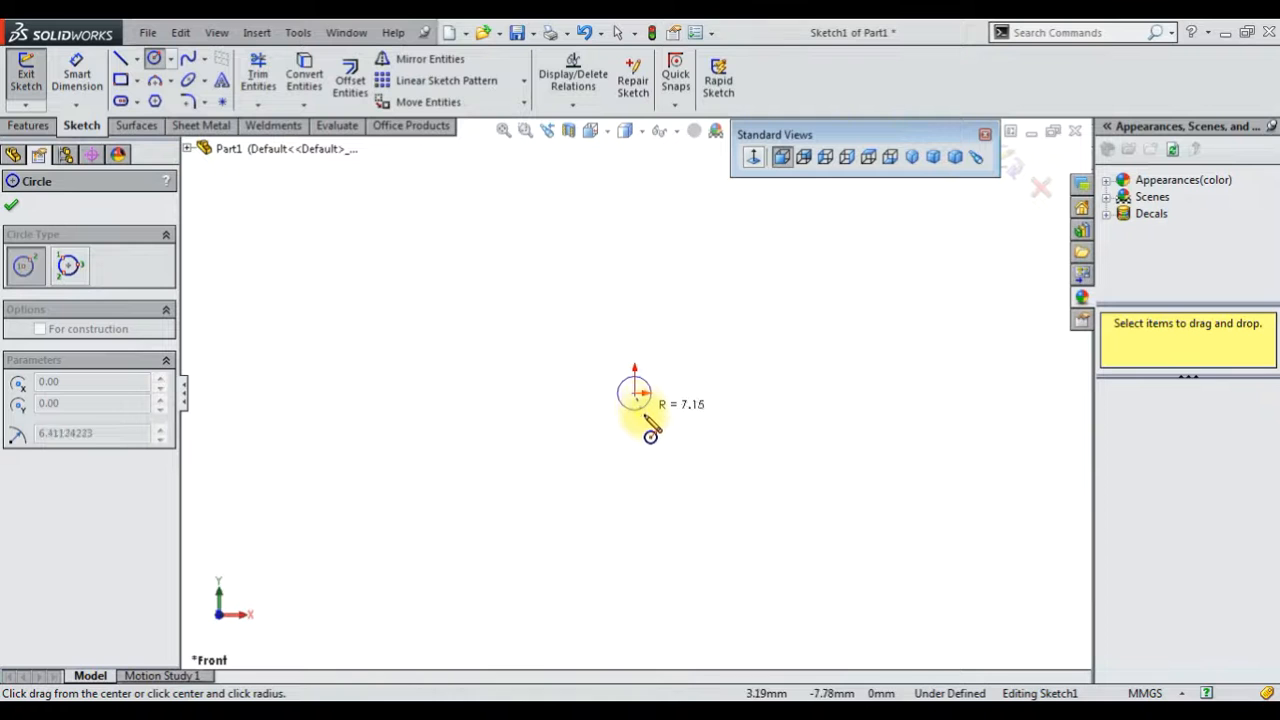
- Draw a circle centred on the origin and a corner rectangle extending left from the circle's top point
{"action": "left_click", "coordinate": [662, 455]}
{"action": "left_click", "coordinate": [120, 80]}
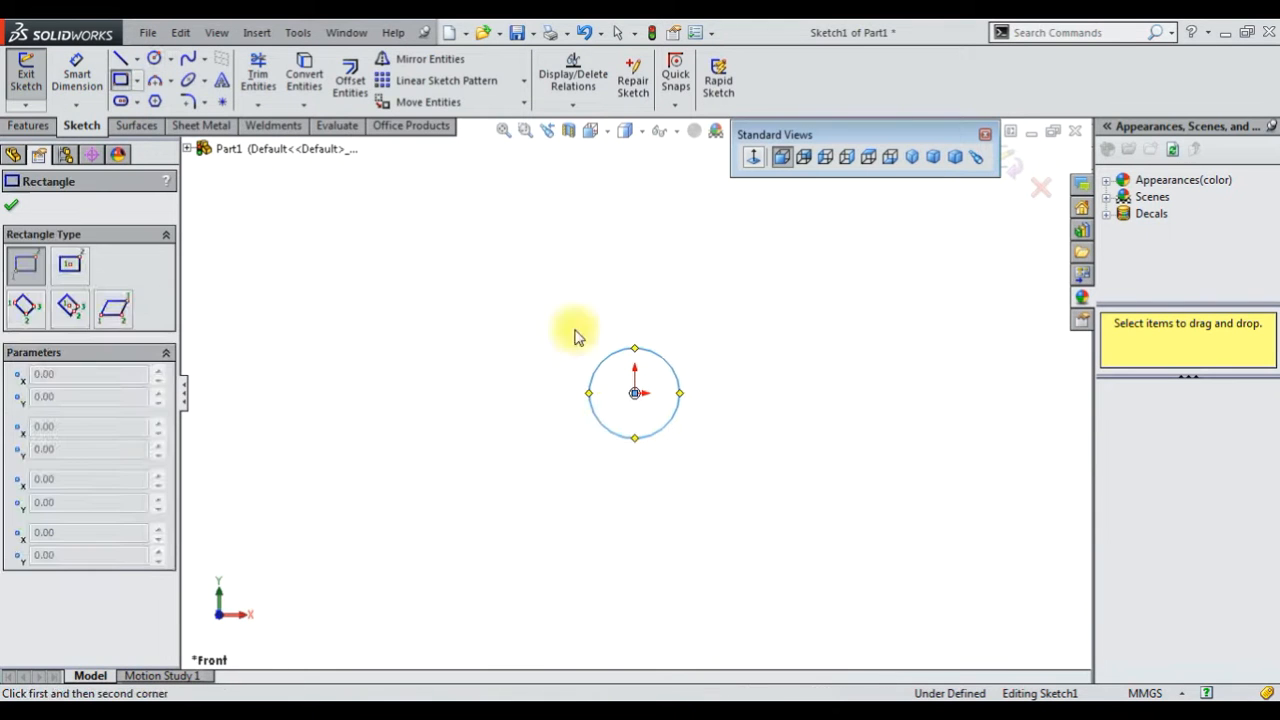
{"action": "left_click", "coordinate": [634, 348]}
{"action": "left_click", "coordinate": [542, 427]}
{"action": "right_click", "coordinate": [310, 240]}
{"action": "left_click", "coordinate": [352, 526]}
- Snap the rectangle's lower corner to the circle's bottom point and delete the rectangle's vertical side running through the circle
{"action": "left_click", "coordinate": [634, 436]}
{"action": "left_click_drag", "start_coordinate": [642, 439], "coordinate": [642, 437]}
{"action": "left_click", "coordinate": [635, 417]}
{"action": "left_click", "coordinate": [628, 380]}
{"action": "left_click", "coordinate": [632, 382]}
{"action": "key", "text": "Escape"}
- Draw a concentric circle about 14 mm in diameter at the origin and trim the outer circle's half inside the rectangle
{"action": "left_click", "coordinate": [155, 59]}
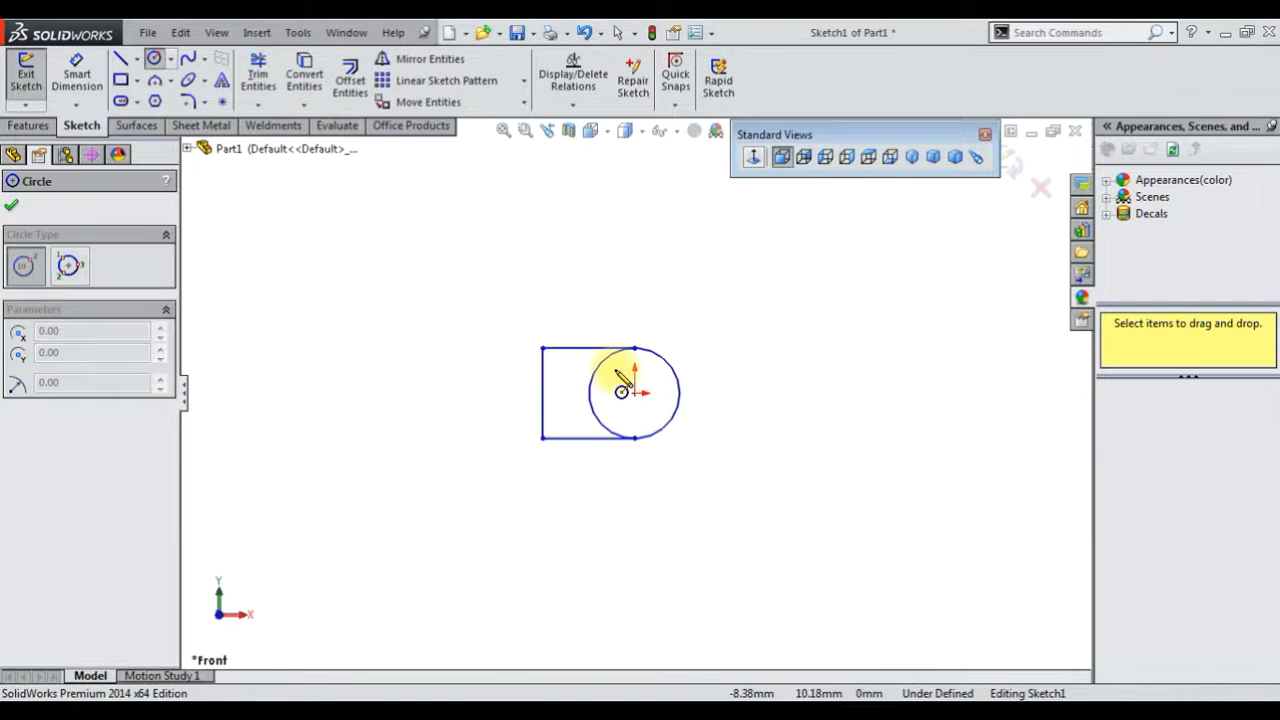
{"action": "left_click", "coordinate": [646, 428]}
{"action": "left_click", "coordinate": [258, 75]}
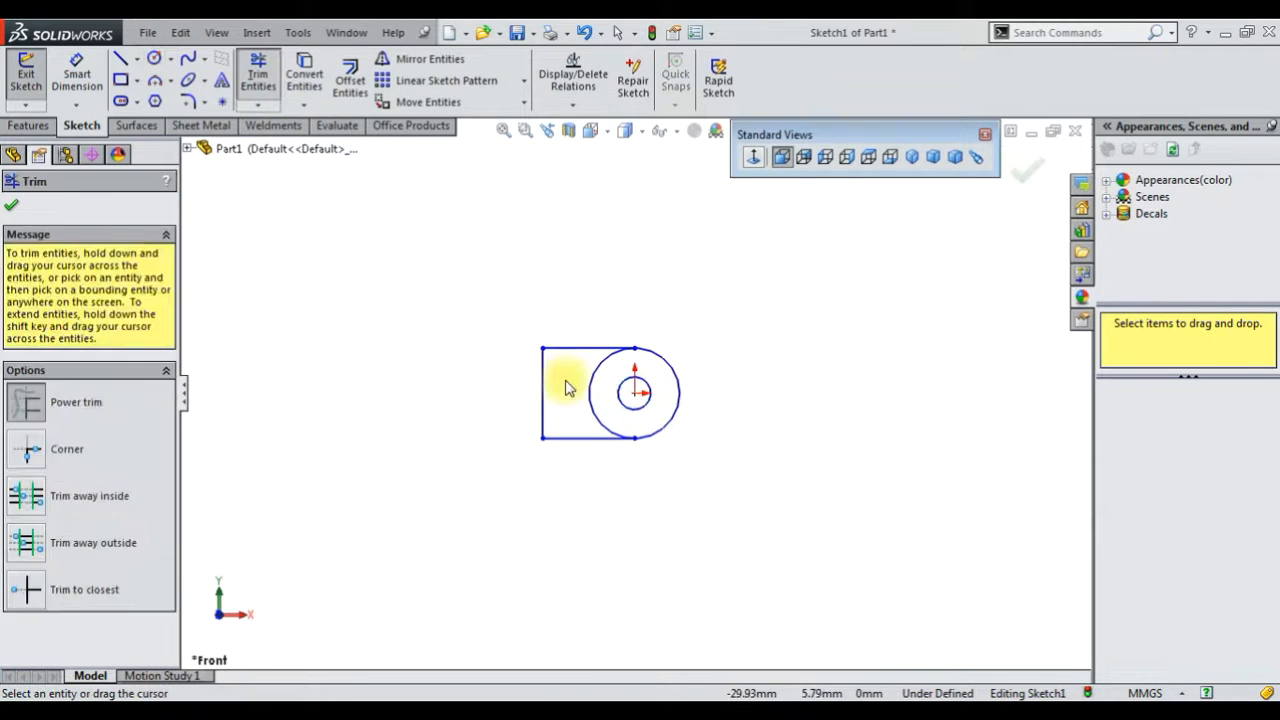
{"action": "right_click", "coordinate": [279, 196]}
{"action": "left_click", "coordinate": [320, 237]}
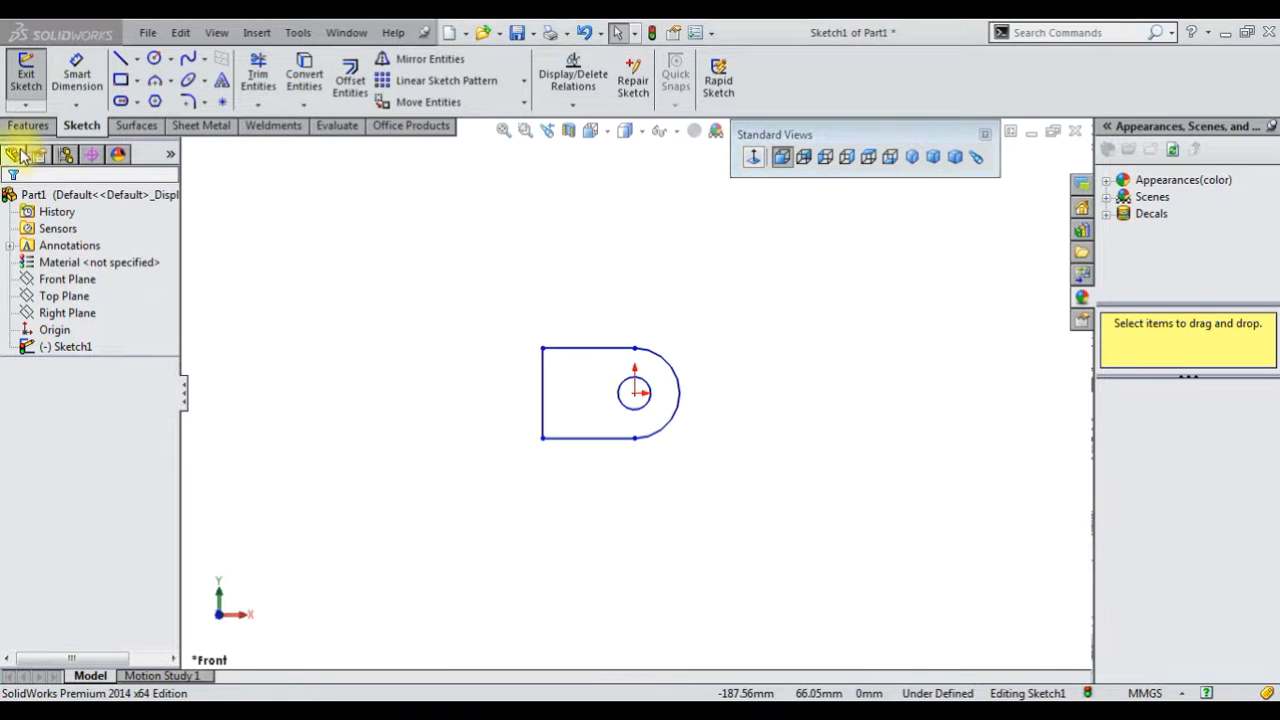
- Dimension the small circle's diameter as 4 mm
{"action": "left_click", "coordinate": [77, 75]}
{"action": "left_click", "coordinate": [643, 383]}
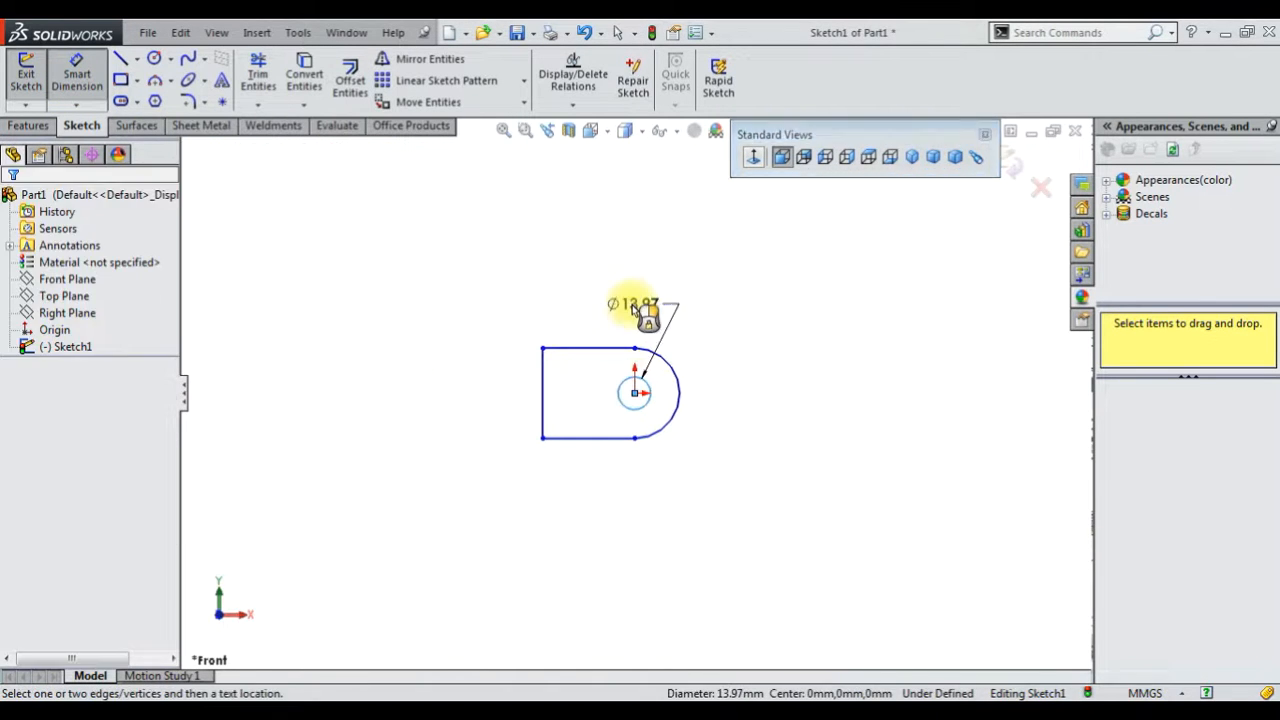
{"action": "left_click", "coordinate": [632, 300]}
{"action": "type", "text": "4"}
{"action": "key", "text": "Return"}
- Dimension the end arc's radius as 4.5 mm and the lower straight edge's length as 7 mm
{"action": "left_click", "coordinate": [676, 365]}
{"action": "left_click", "coordinate": [728, 333]}
{"action": "type", "text": "4.5"}
{"action": "key", "text": "Return"}
{"action": "left_click", "coordinate": [580, 431]}
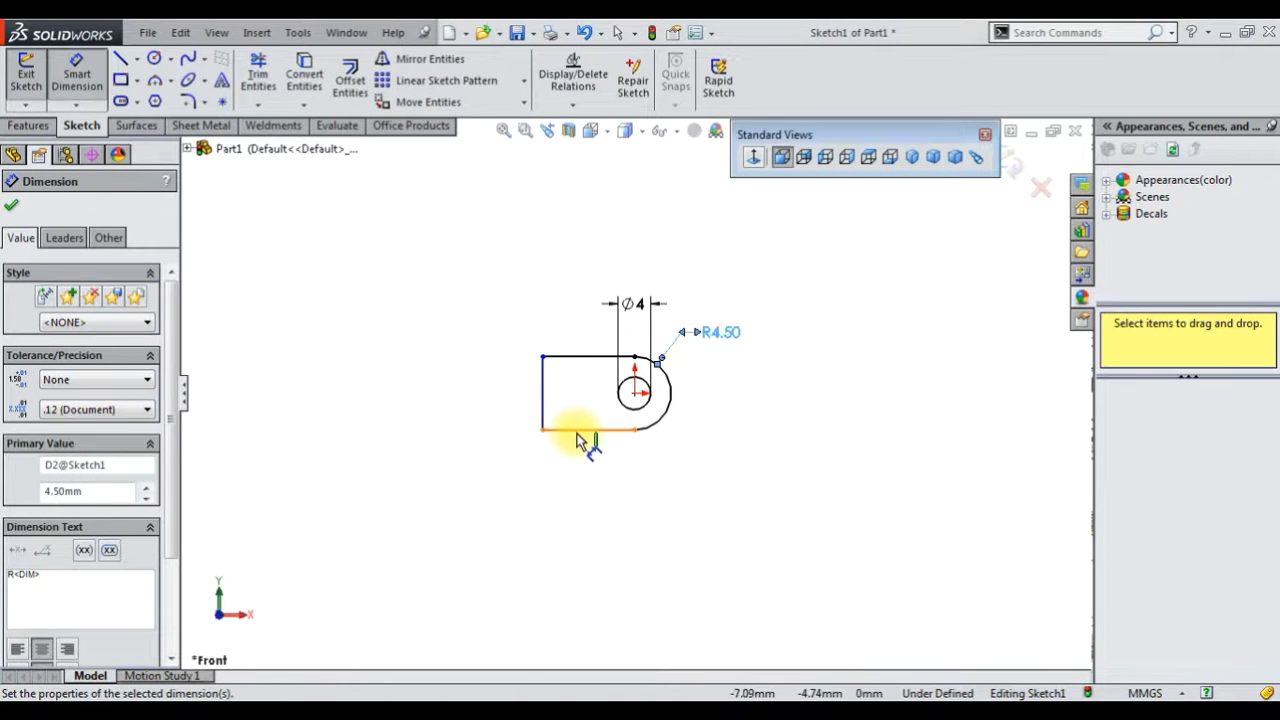
{"action": "left_click", "coordinate": [586, 480]}
{"action": "type", "text": "7"}
{"action": "key", "text": "Return"}
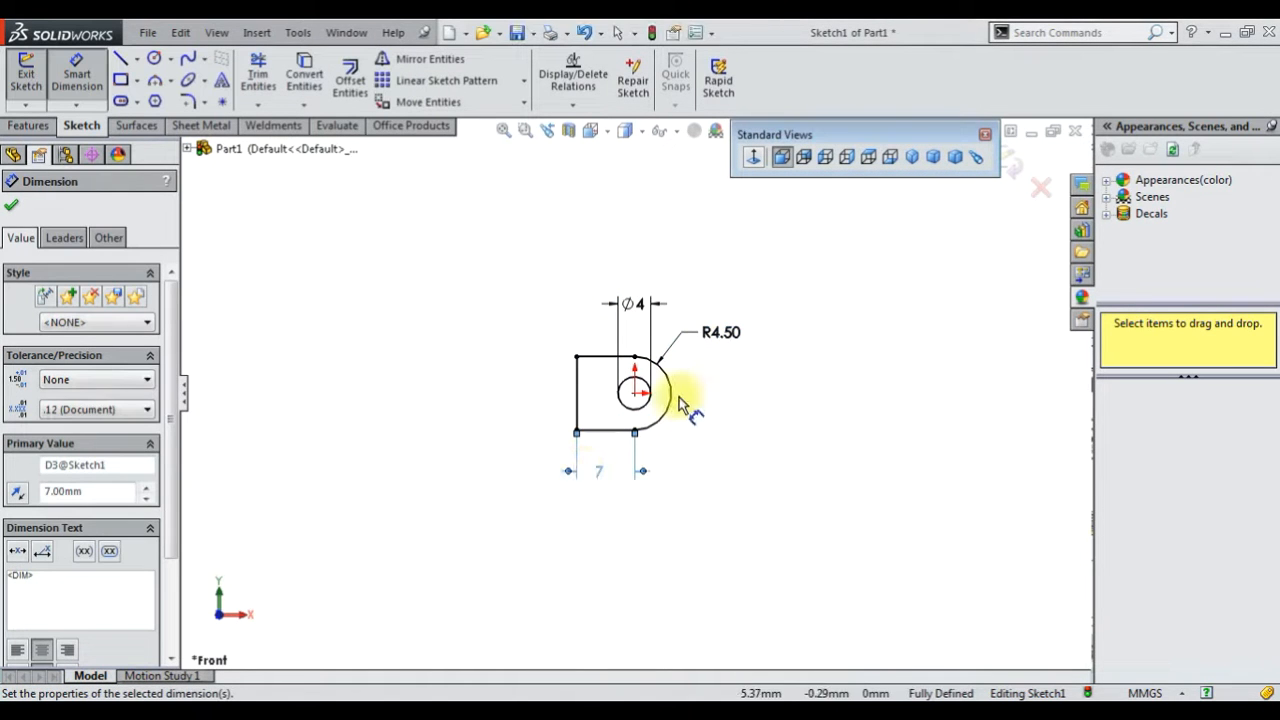
{"action": "left_click", "coordinate": [649, 414]}
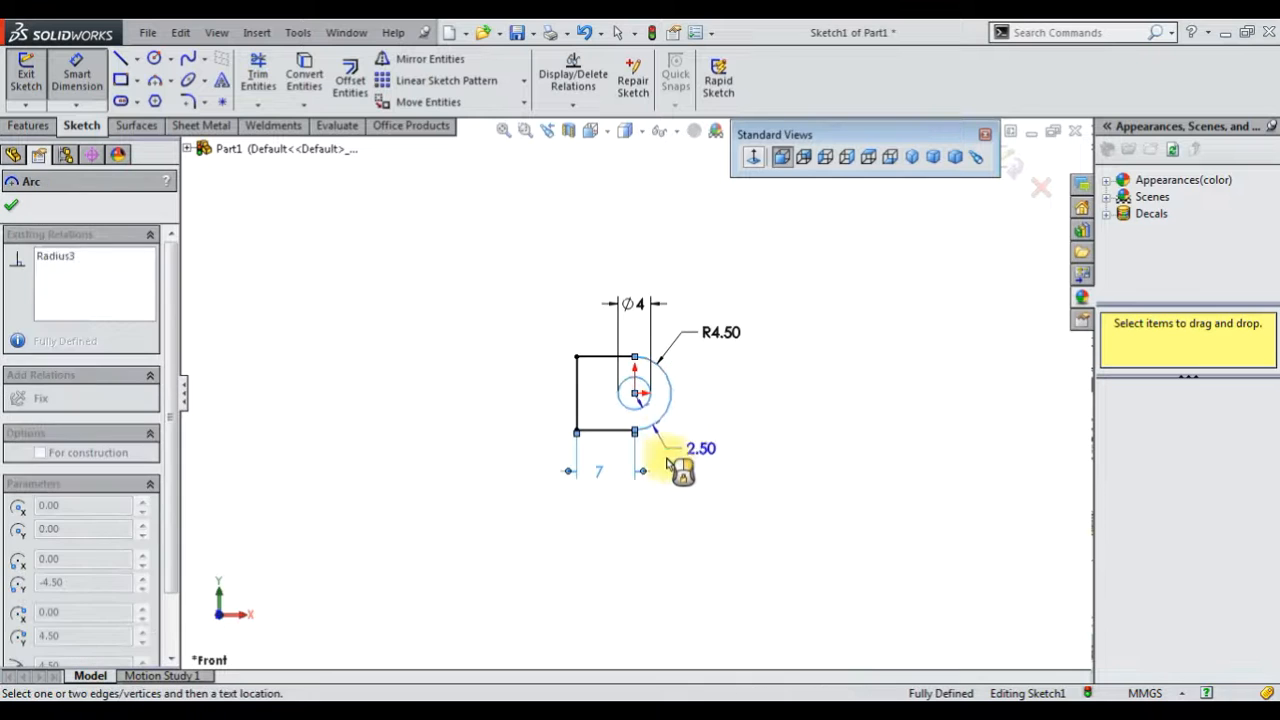
{"action": "key", "text": "Escape"}
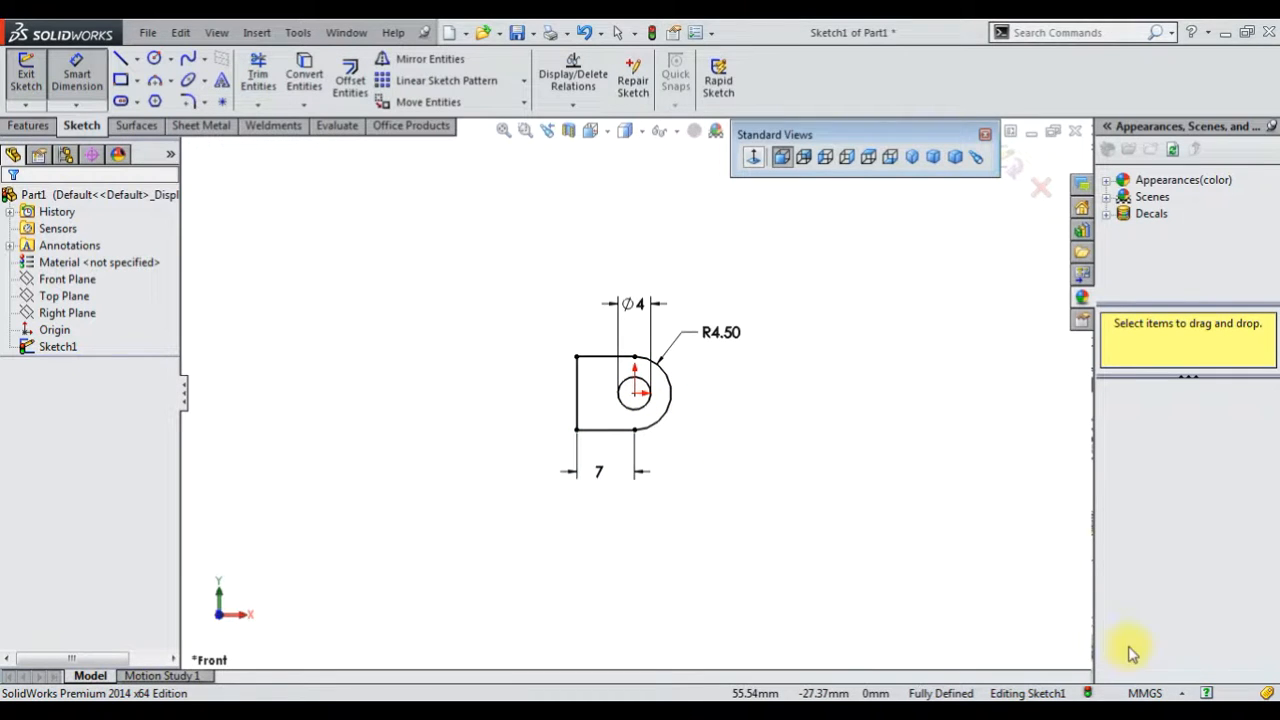
{"action": "left_click", "coordinate": [674, 405]}
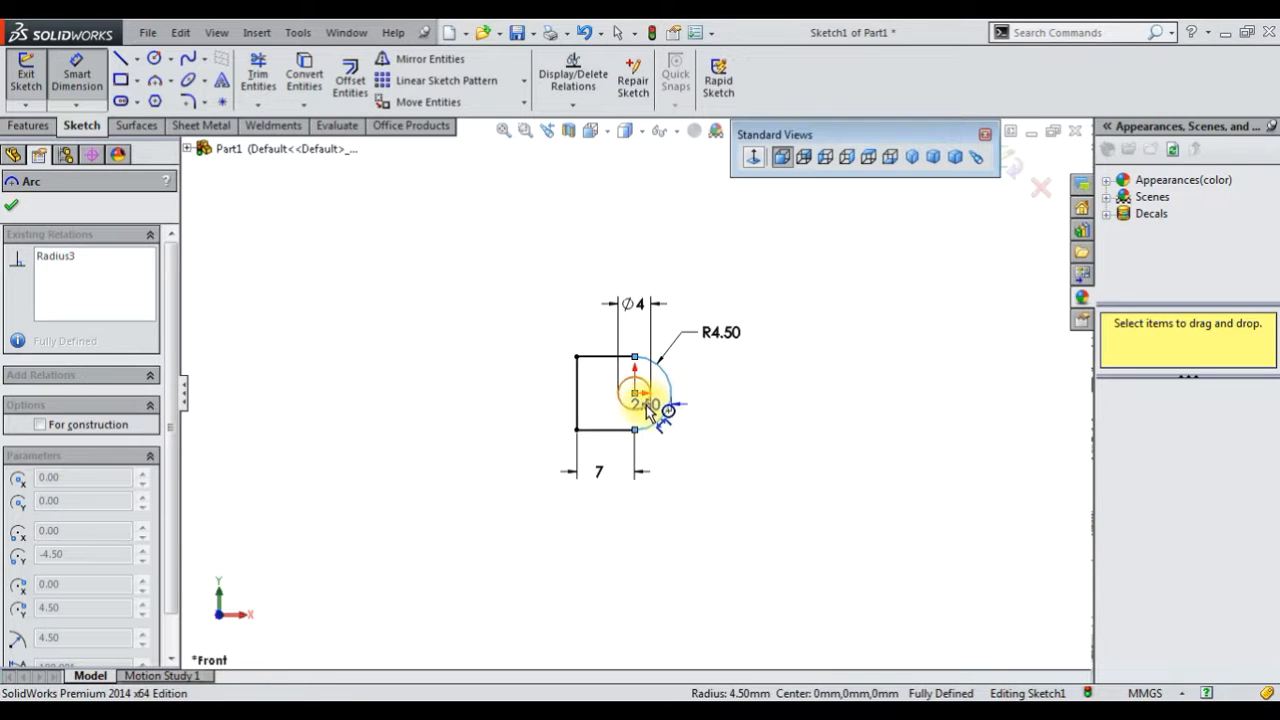
{"action": "left_click", "coordinate": [647, 407]}
{"action": "key", "text": "Escape"}
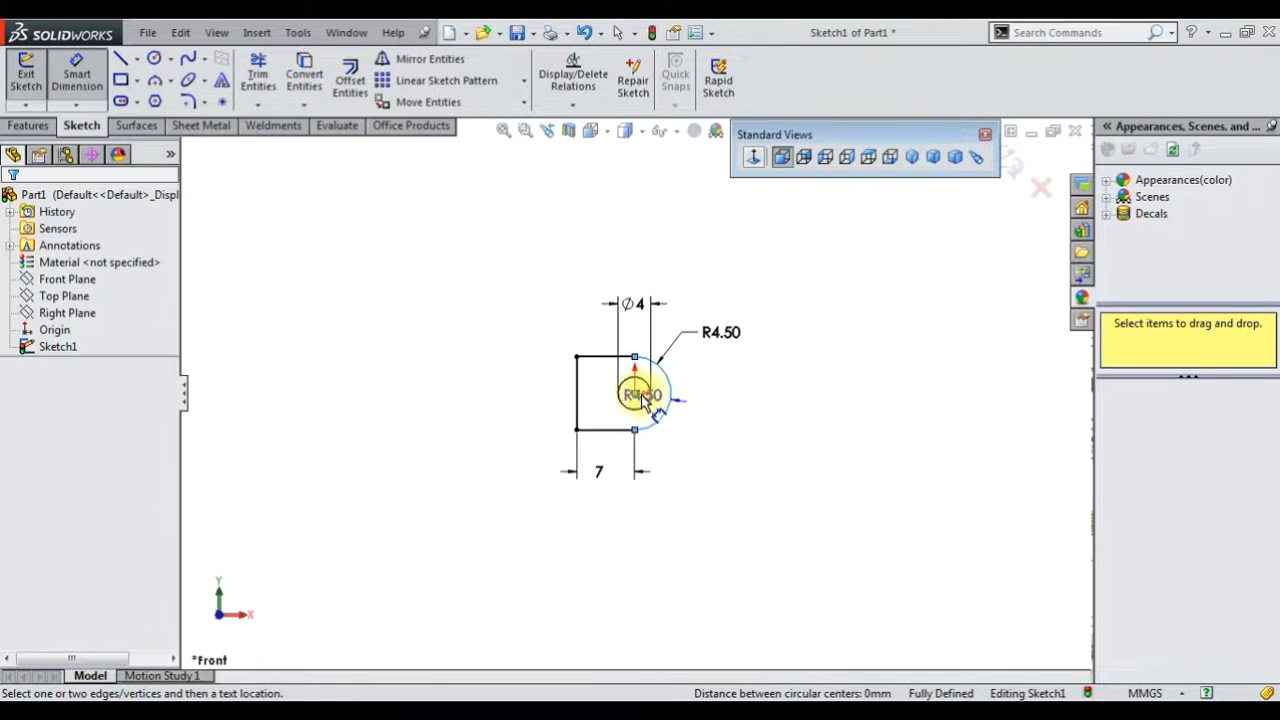
{"action": "left_click", "coordinate": [636, 394]}
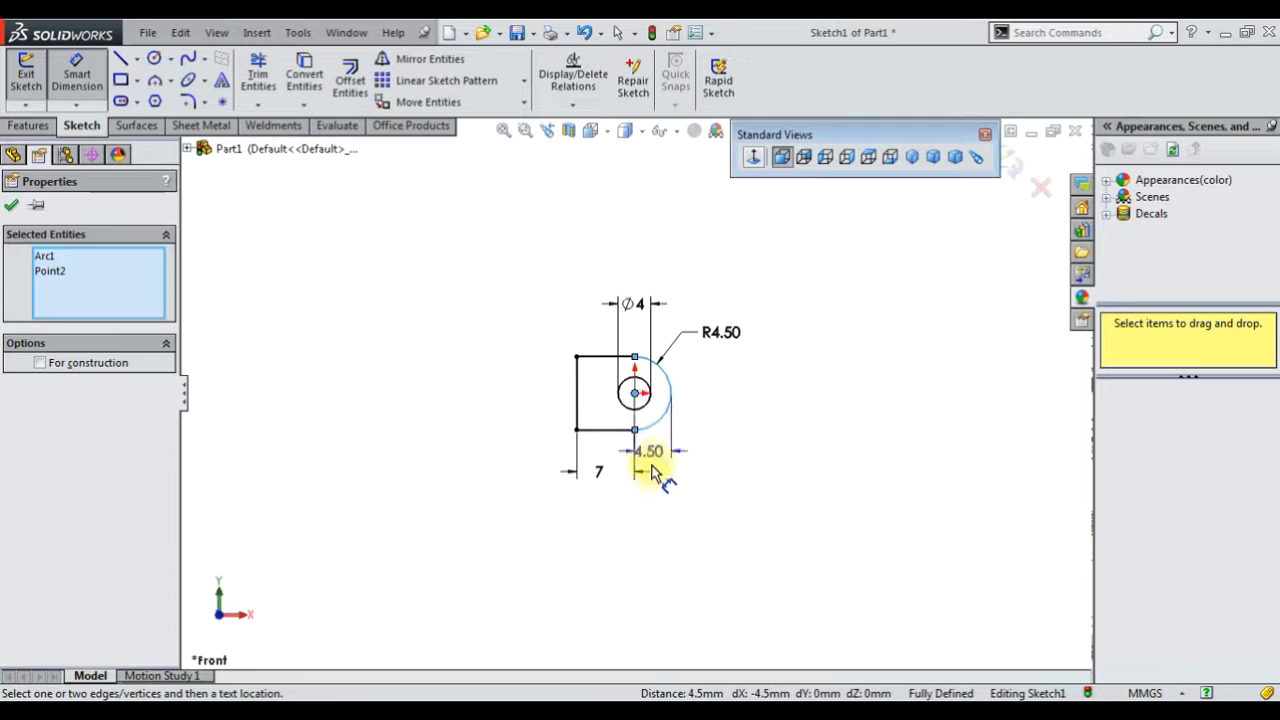
{"action": "left_click", "coordinate": [660, 478]}
{"action": "left_click", "coordinate": [500, 443]}
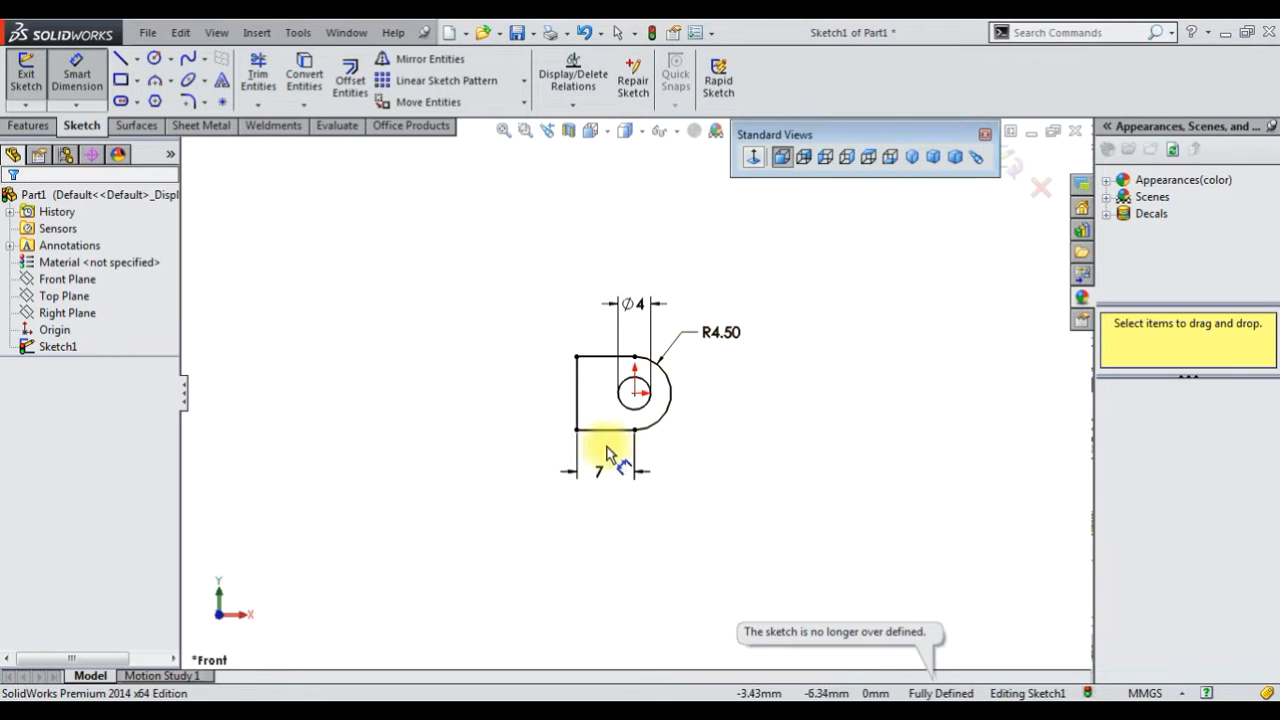
- Delete the small circle centred on the origin
{"action": "right_click", "coordinate": [490, 430]}
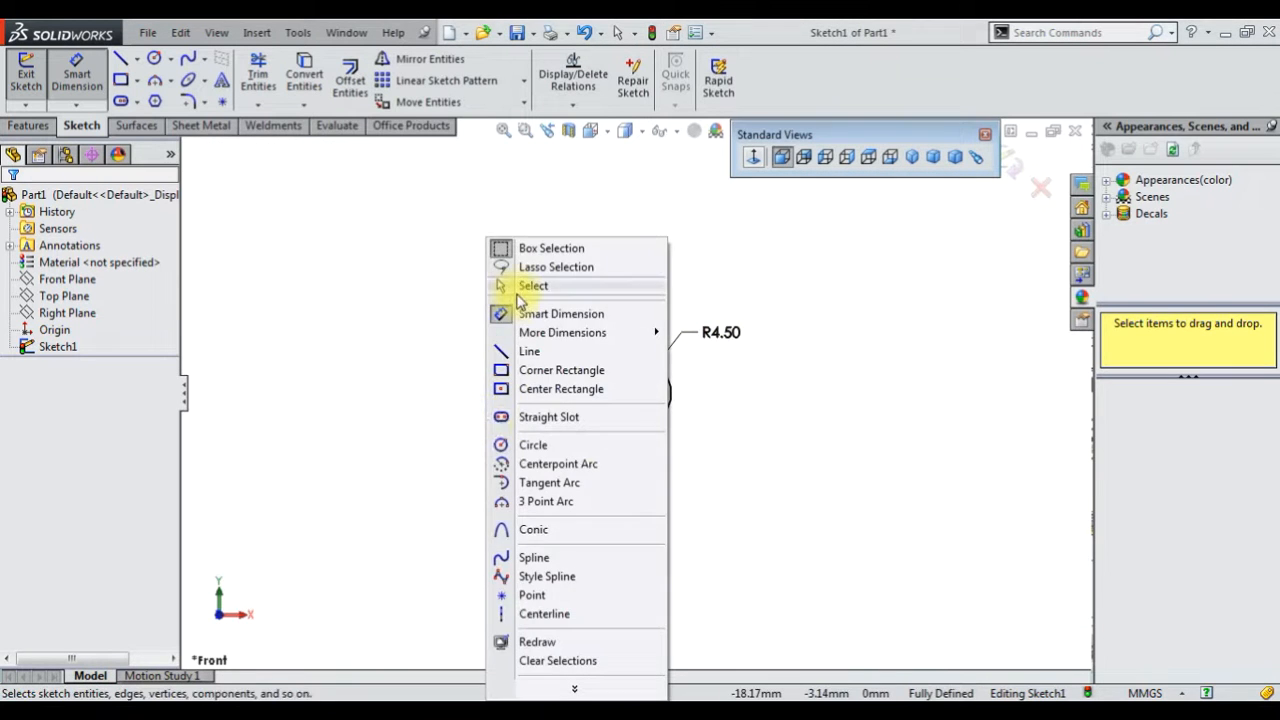
{"action": "left_click", "coordinate": [520, 287]}
{"action": "left_click", "coordinate": [638, 396]}
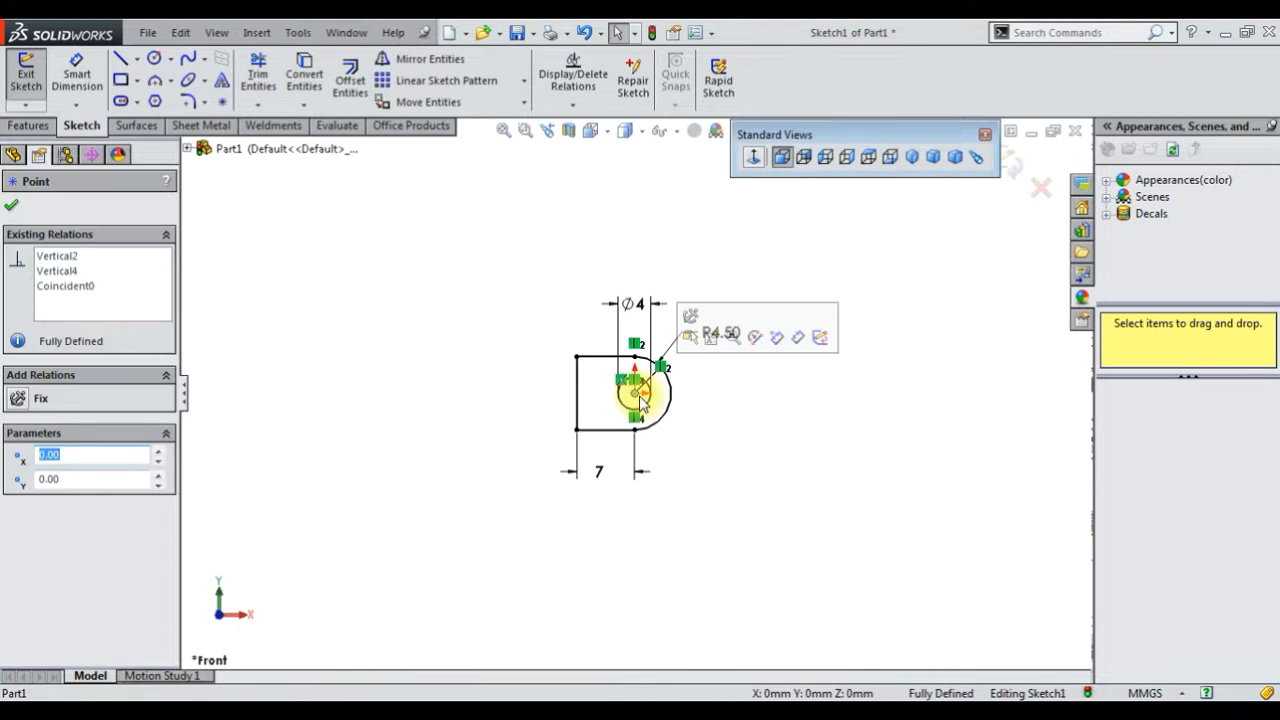
{"action": "left_click", "coordinate": [645, 415]}
{"action": "key", "text": "Delete"}
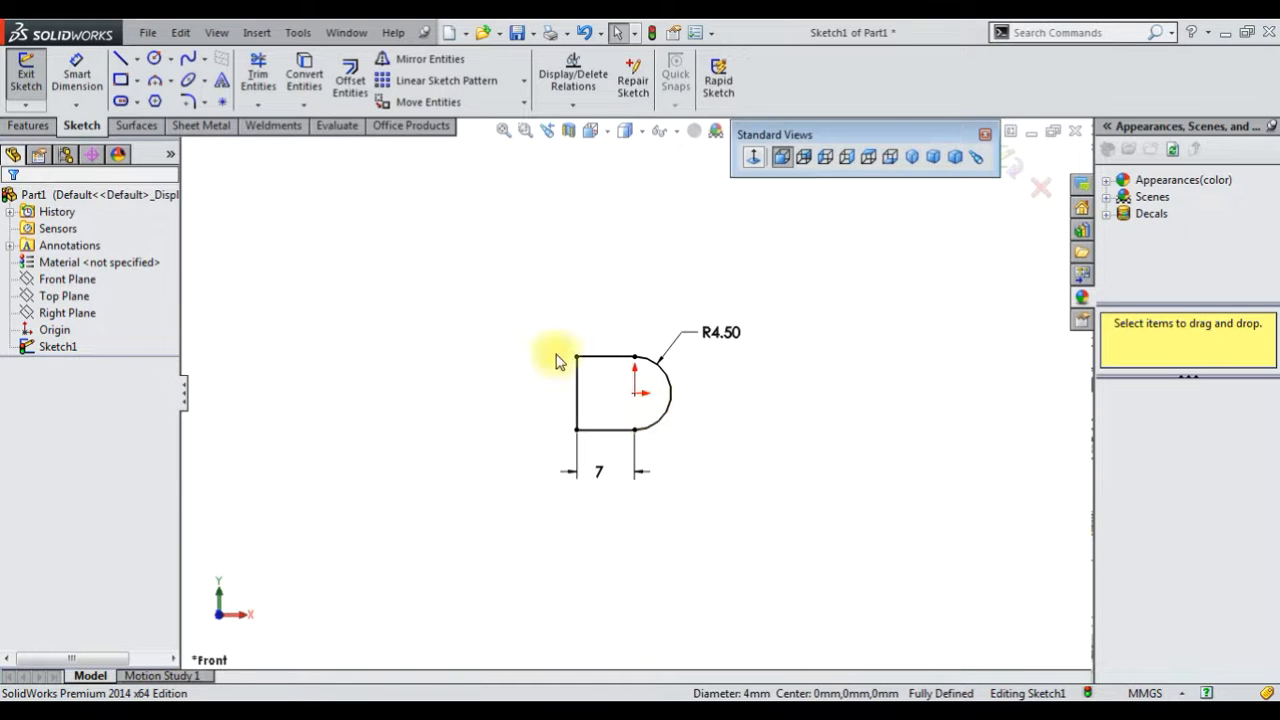
- Draw a small circle left of the origin and dimension its centre 6.5 mm from the end arc's outermost point
{"action": "left_click", "coordinate": [155, 60]}
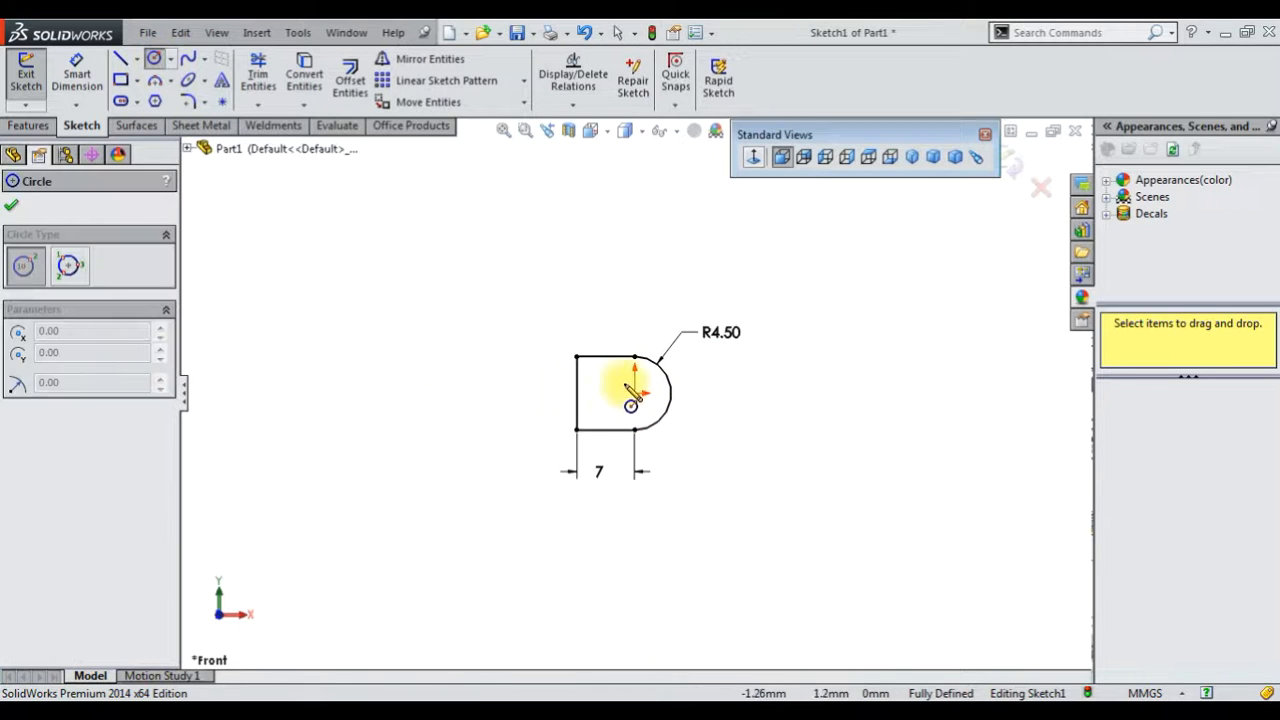
{"action": "left_click_drag", "start_coordinate": [605, 393], "coordinate": [618, 393]}
{"action": "key", "text": "d"}
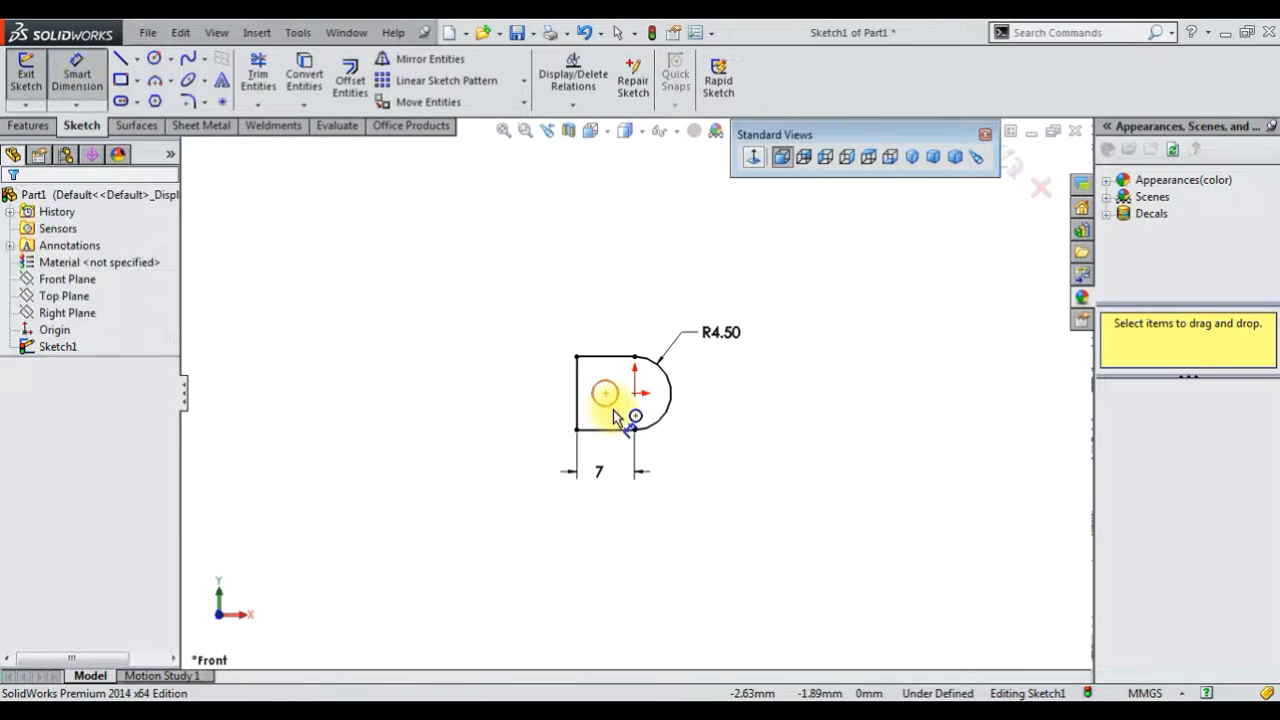
{"action": "left_click", "coordinate": [612, 405]}
{"action": "left_click", "coordinate": [669, 410]}
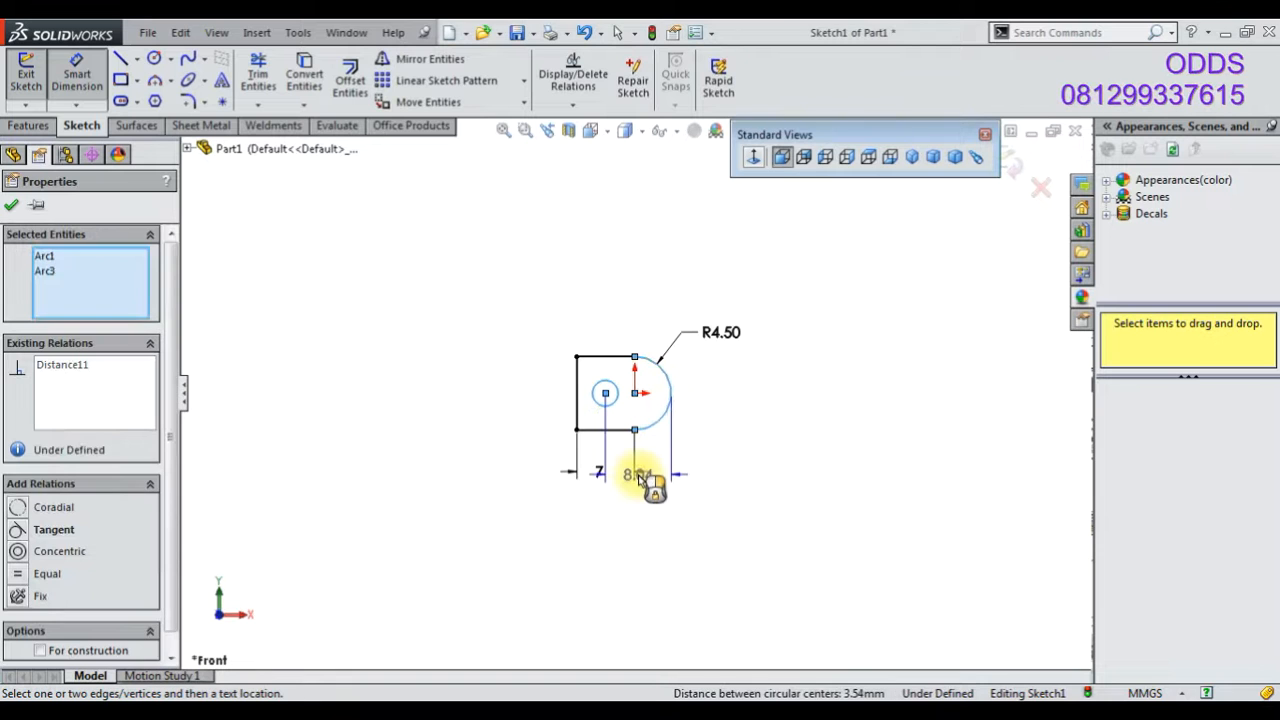
{"action": "left_click", "coordinate": [640, 478]}
{"action": "type", "text": "6.5"}
{"action": "key", "text": "Return"}
{"action": "right_click", "coordinate": [652, 474]}
{"action": "left_click", "coordinate": [560, 286]}
- Align the small circle's centre horizontally with the origin
{"action": "scroll", "coordinate": [694, 406], "scroll_direction": "down", "scroll_amount": 3}
{"action": "left_click", "coordinate": [552, 386]}
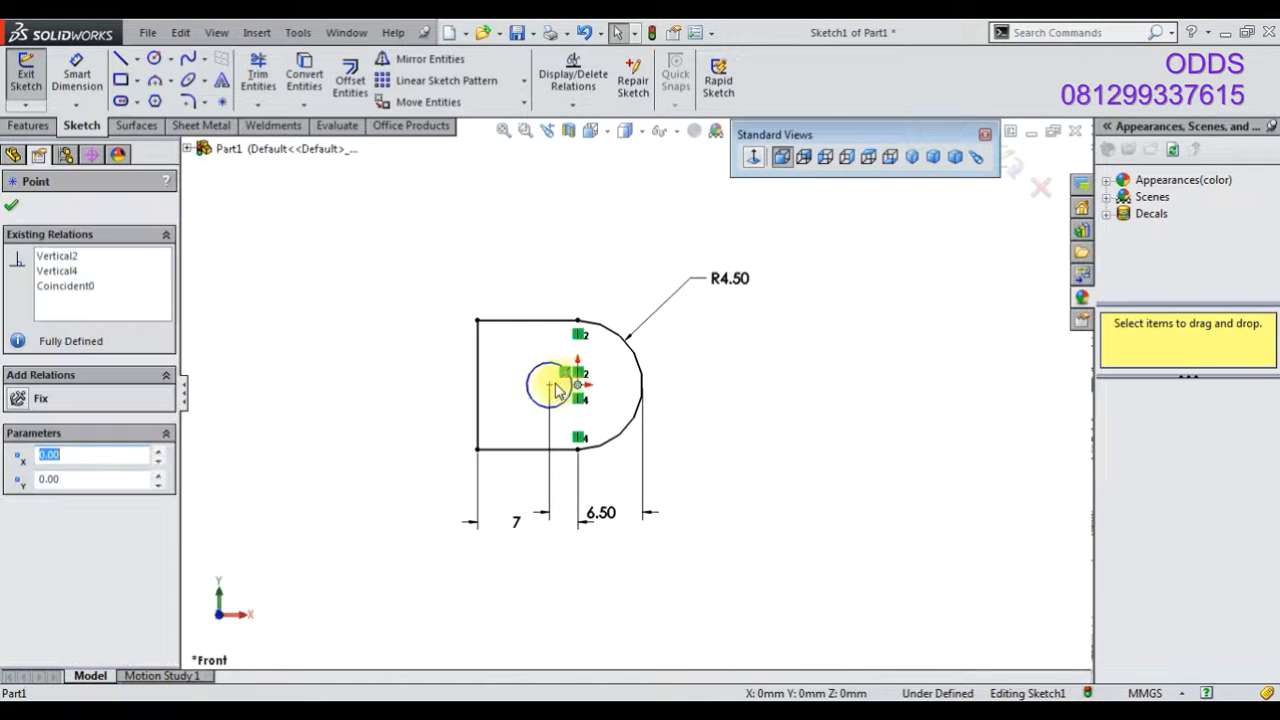
{"action": "left_click", "coordinate": [550, 385], "text": "ctrl"}
{"action": "left_click", "coordinate": [603, 303]}
{"action": "left_click", "coordinate": [577, 266]}
{"action": "scroll", "coordinate": [577, 274], "scroll_direction": "up", "scroll_amount": 2}
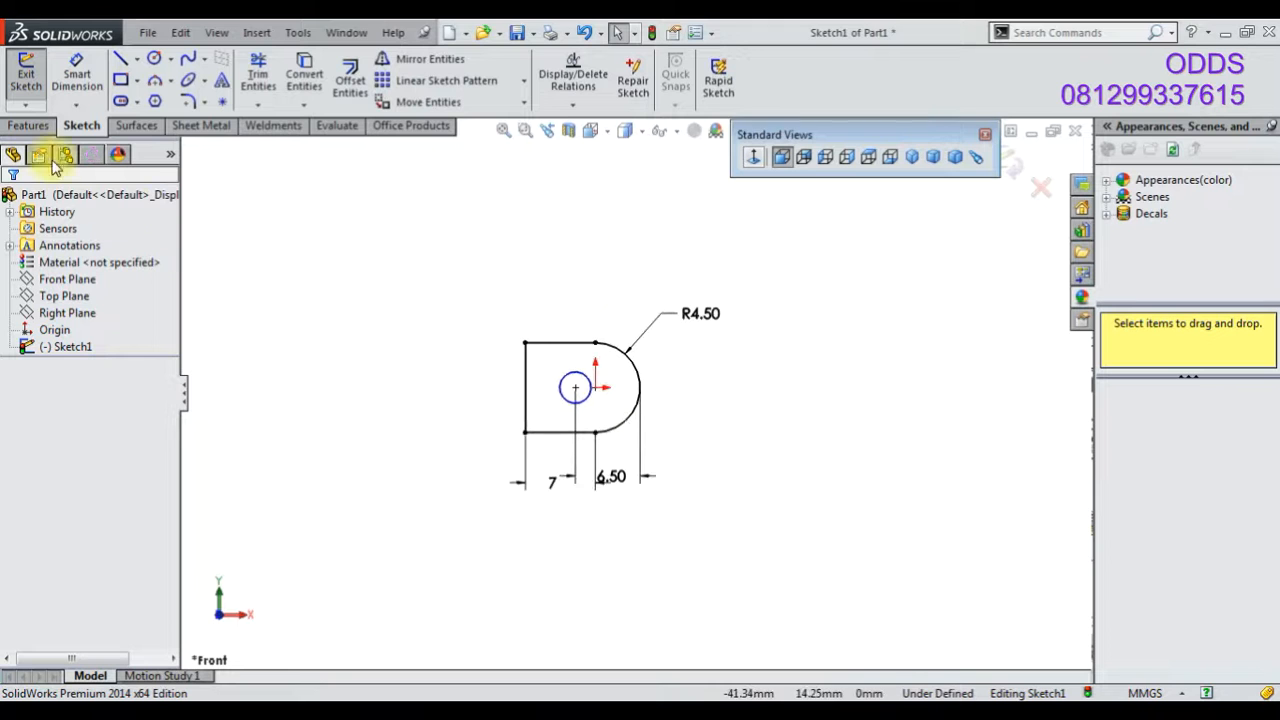
- Replace the lower edge's 7 mm dimension with a 7 mm dimension from the circle's centre to the vertical left edge
{"action": "left_click", "coordinate": [525, 473]}
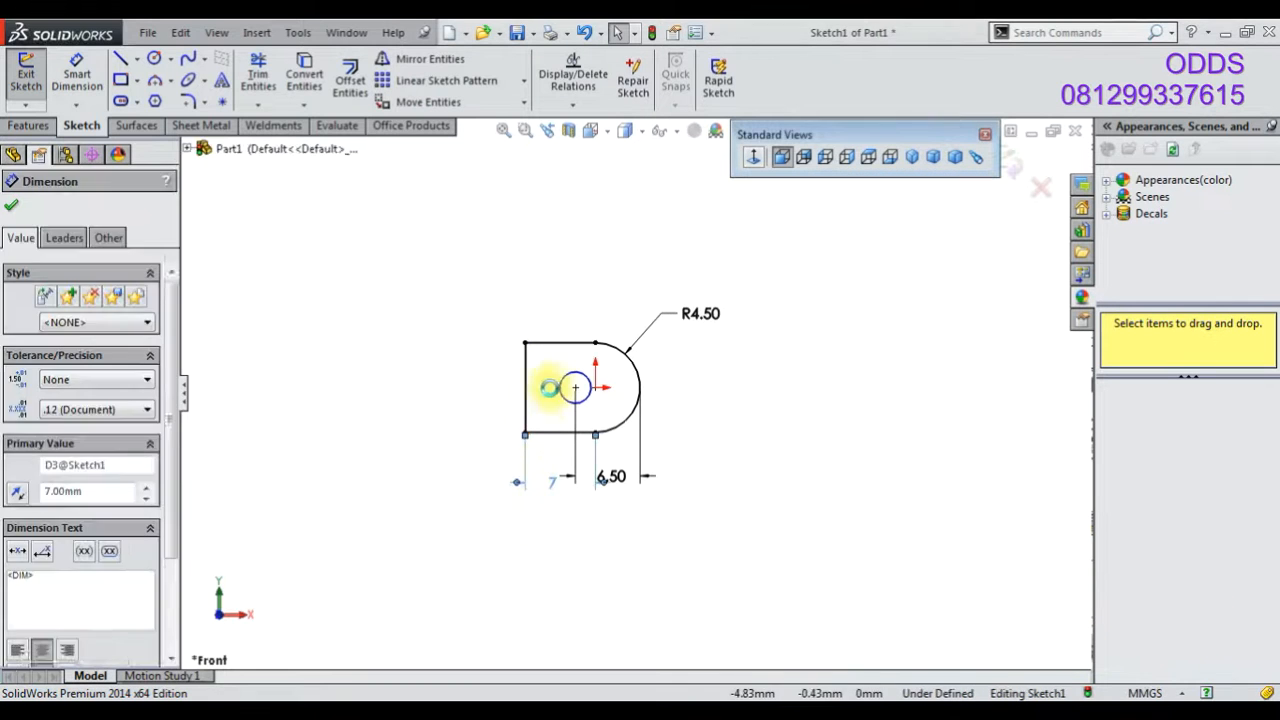
{"action": "key", "text": "Delete"}
{"action": "left_click", "coordinate": [565, 405]}
{"action": "left_click", "coordinate": [457, 271]}
{"action": "left_click", "coordinate": [527, 380]}
{"action": "left_click", "coordinate": [556, 482]}
{"action": "type", "text": "7"}
{"action": "key", "text": "Return"}
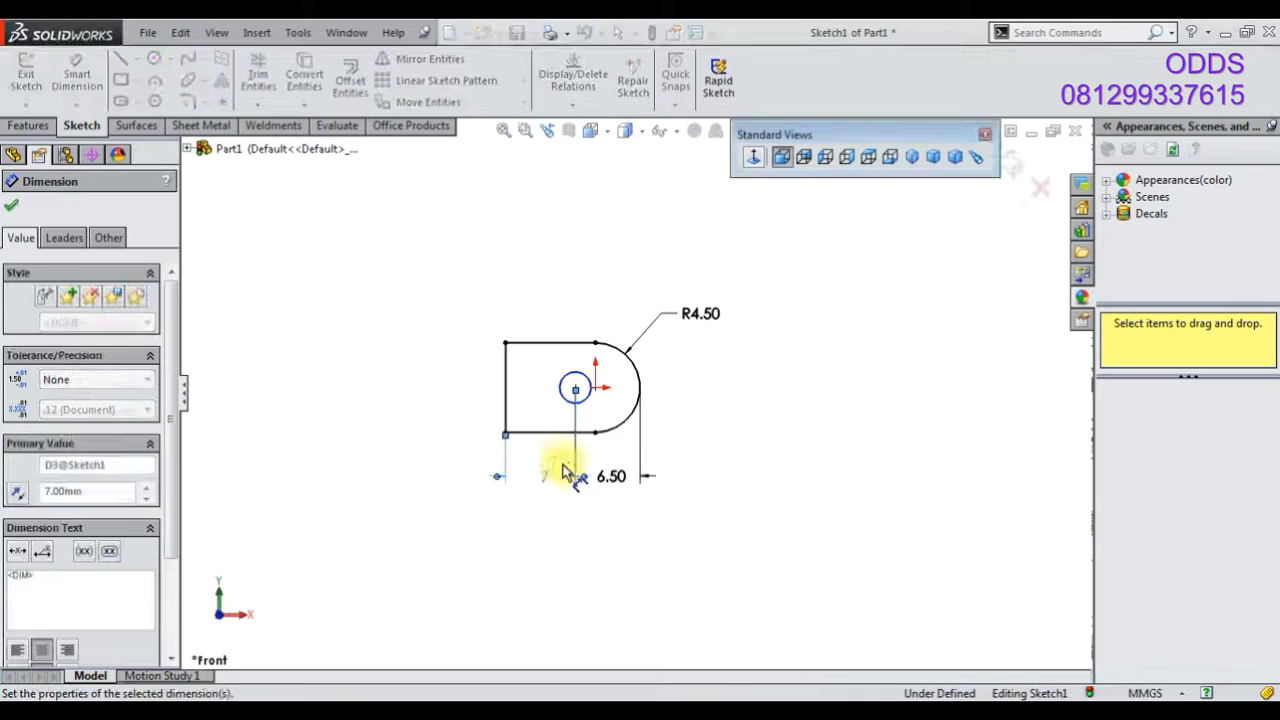
{"action": "left_click", "coordinate": [826, 447]}
{"action": "scroll", "coordinate": [826, 447], "scroll_direction": "up", "scroll_amount": 1}
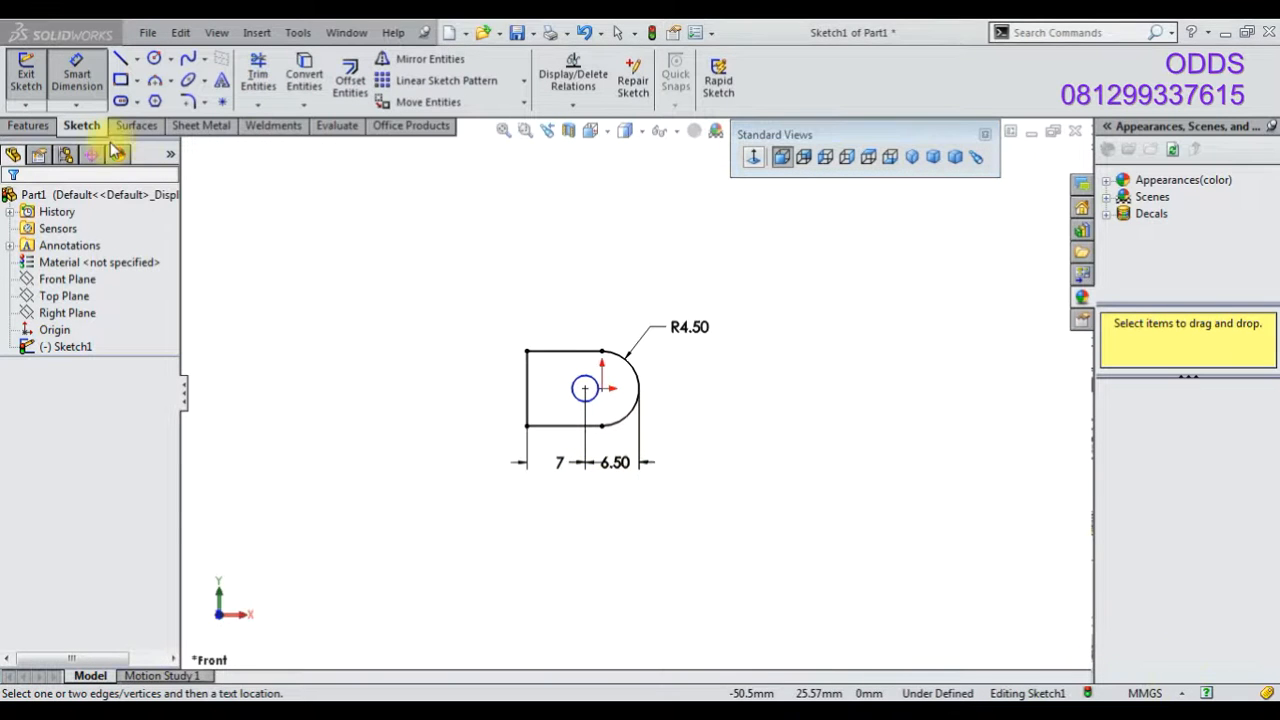
- Extrude the profile 4 mm using the Mid Plane end condition
{"action": "left_click", "coordinate": [28, 125]}
{"action": "left_click", "coordinate": [34, 80]}
{"action": "left_click", "coordinate": [100, 313]}
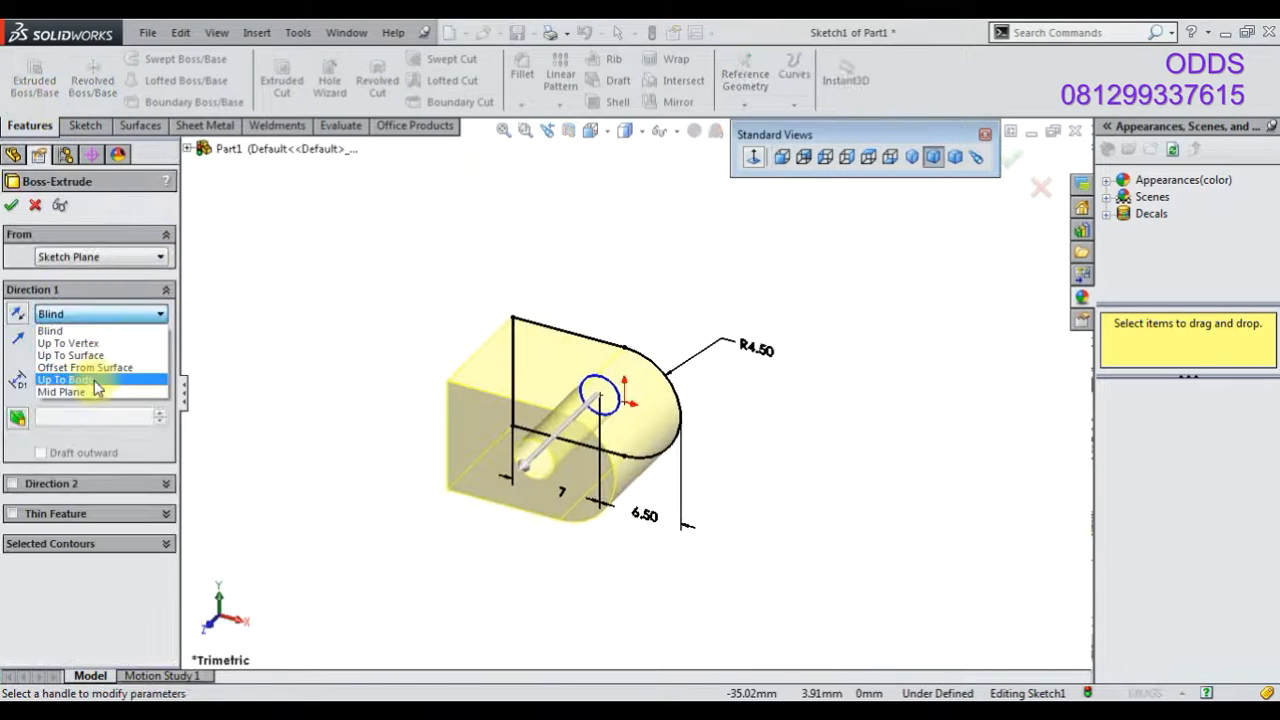
{"action": "left_click", "coordinate": [108, 386]}
{"action": "type", "text": "4"}
{"action": "key", "text": "Return"}
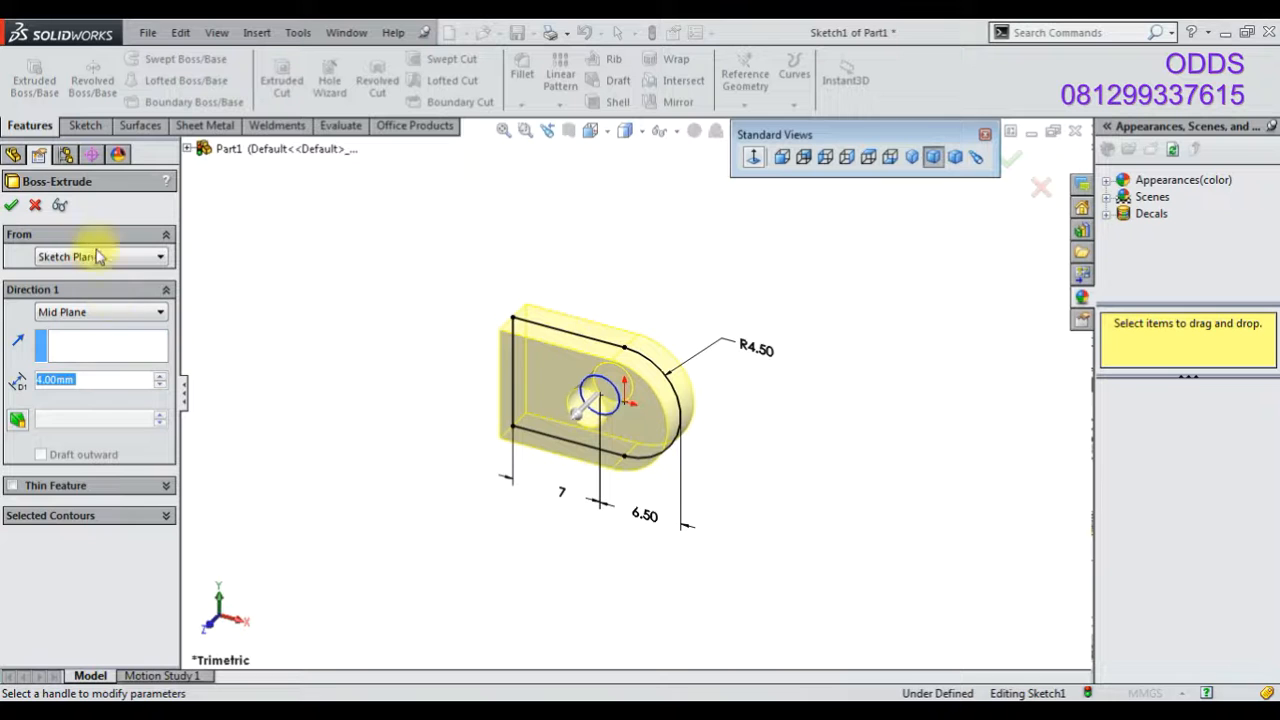
{"action": "left_click", "coordinate": [11, 205]}
- Start a sketch on the plate's flat end face and draw a circle centred on the origin
{"action": "mouse_move", "coordinate": [334, 400]}
{"action": "middle_mouse_down"}
{"action": "mouse_move", "coordinate": [651, 360]}
{"action": "mouse_move", "coordinate": [536, 397]}
{"action": "middle_mouse_up"}
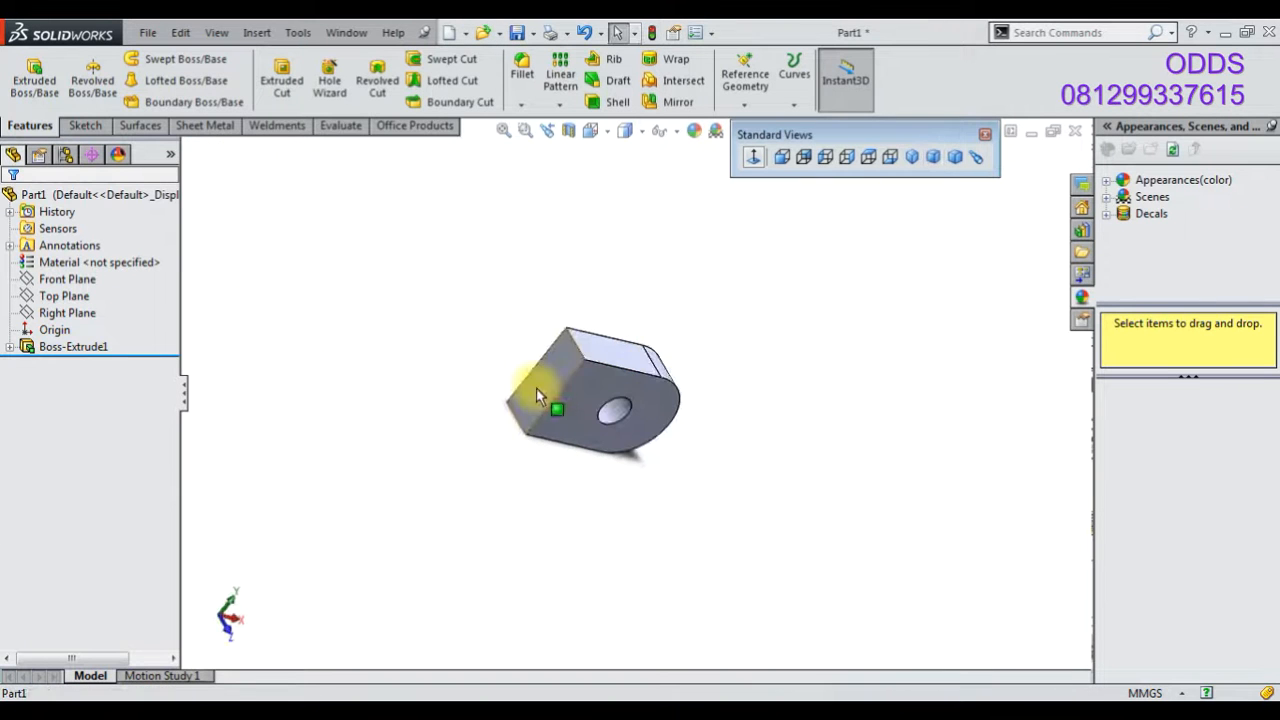
{"action": "left_click", "coordinate": [537, 389]}
{"action": "left_click", "coordinate": [626, 332]}
{"action": "left_click", "coordinate": [754, 157]}
{"action": "left_click", "coordinate": [154, 59]}
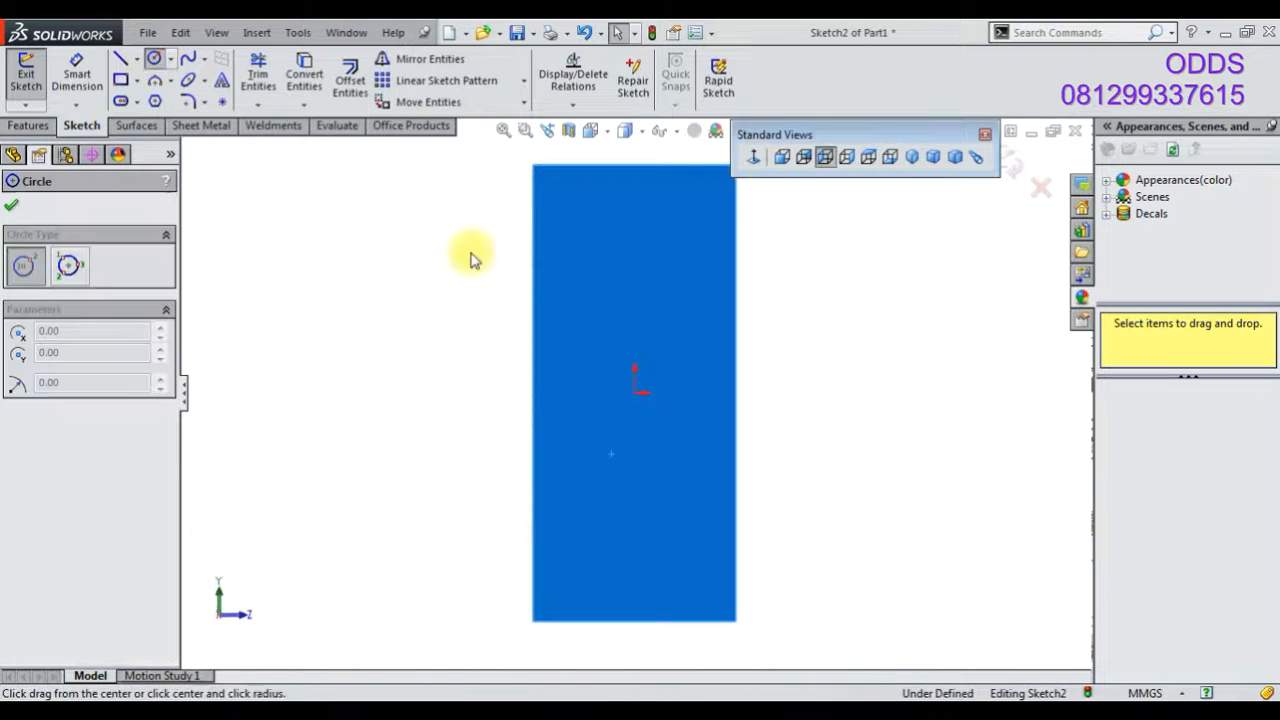
{"action": "left_click", "coordinate": [635, 390]}
{"action": "left_click", "coordinate": [460, 415]}
- Dimension the end-face circle's diameter as 9 mm
{"action": "left_click", "coordinate": [76, 75]}
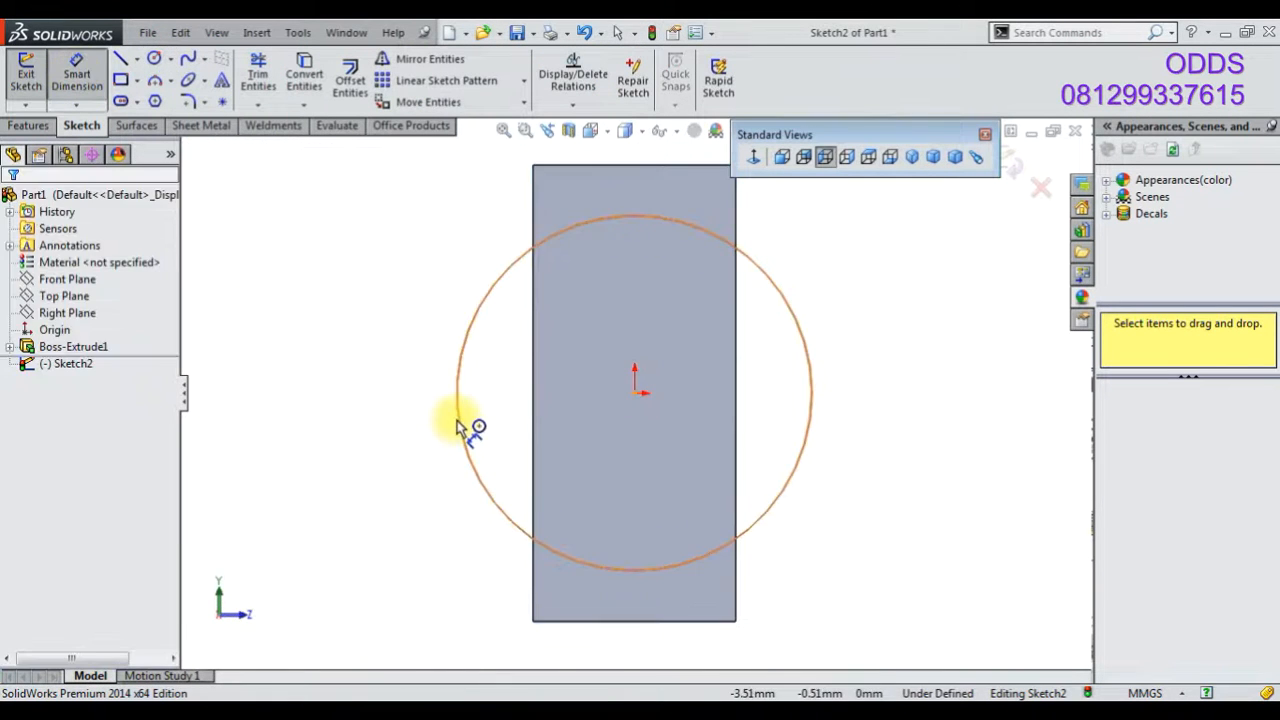
{"action": "left_click", "coordinate": [456, 425]}
{"action": "left_click", "coordinate": [391, 420]}
{"action": "type", "text": "9"}
{"action": "key", "text": "Return"}
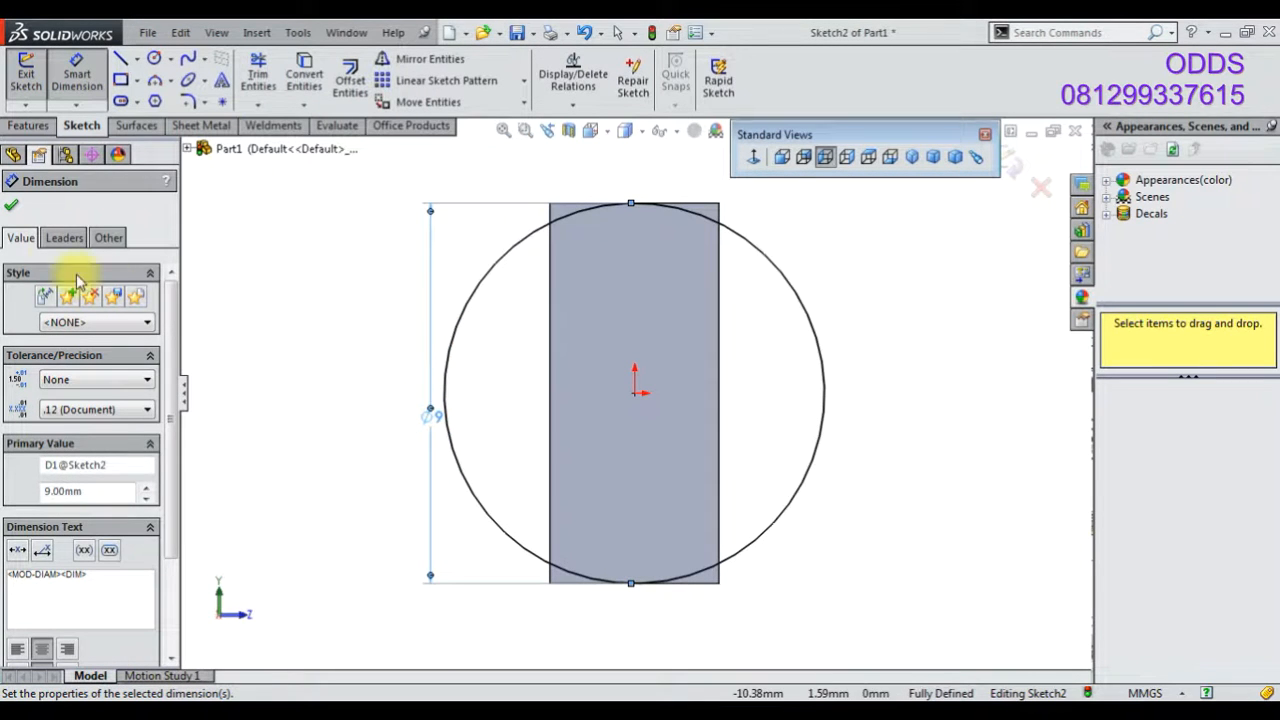
- Exit the end-face sketch and discard its changes
{"action": "left_click", "coordinate": [11, 205]}
{"action": "left_click", "coordinate": [1041, 188]}
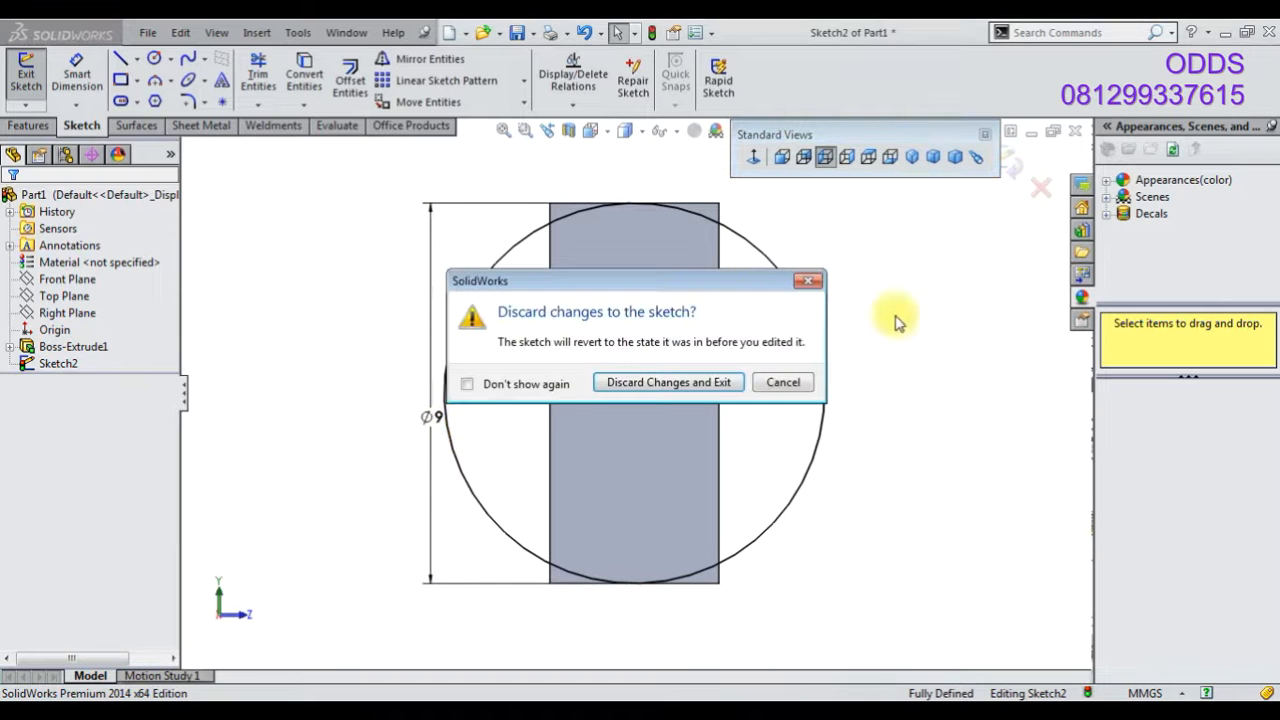
{"action": "left_click", "coordinate": [729, 377]}
- Start a new sketch on the Front Plane
{"action": "left_click", "coordinate": [67, 279]}
{"action": "left_click", "coordinate": [157, 257]}
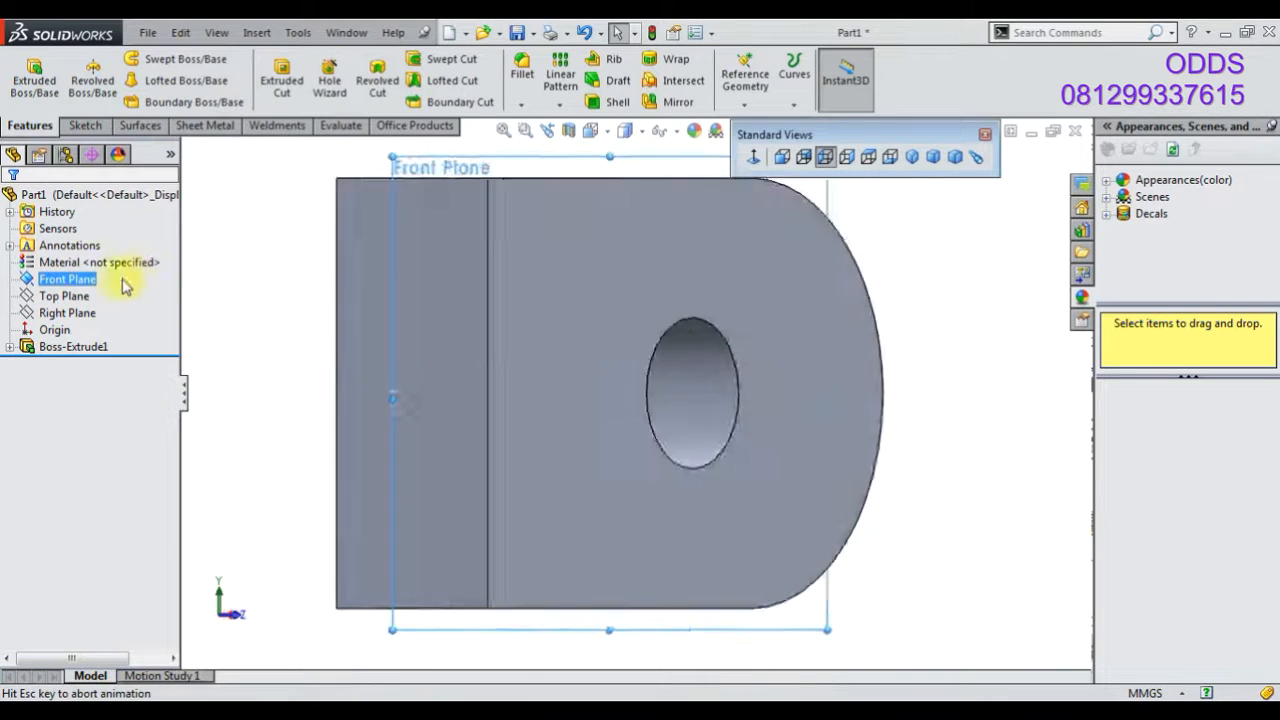
{"action": "right_click", "coordinate": [100, 276]}
{"action": "left_click", "coordinate": [100, 252]}
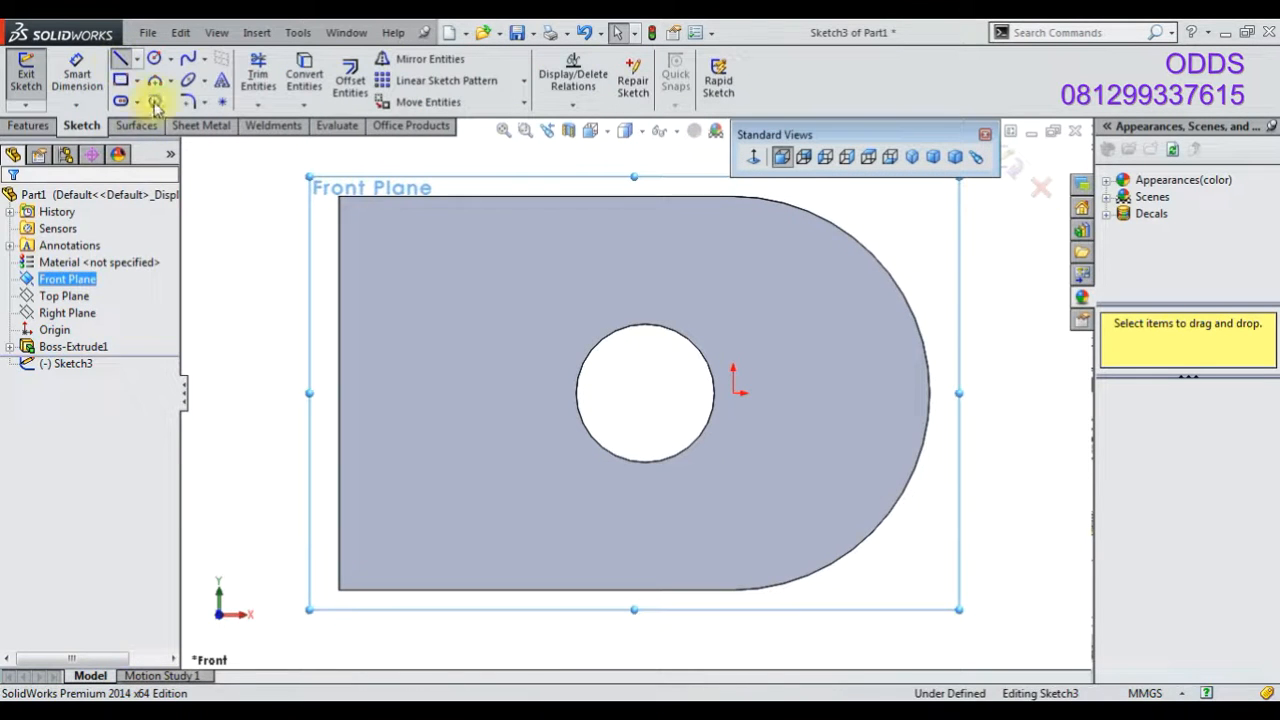
{"action": "left_click", "coordinate": [120, 58]}
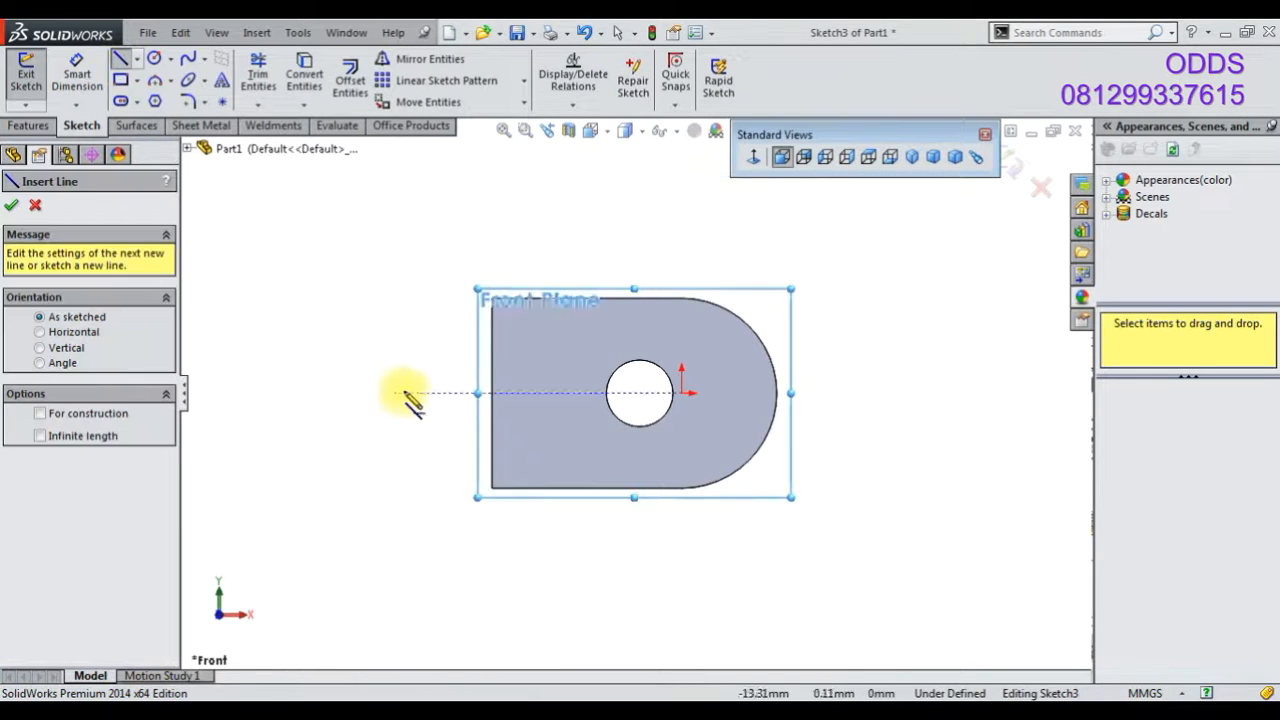
{"action": "left_click", "coordinate": [492, 393]}
{"action": "scroll", "coordinate": [396, 408], "scroll_direction": "up", "scroll_amount": 3}
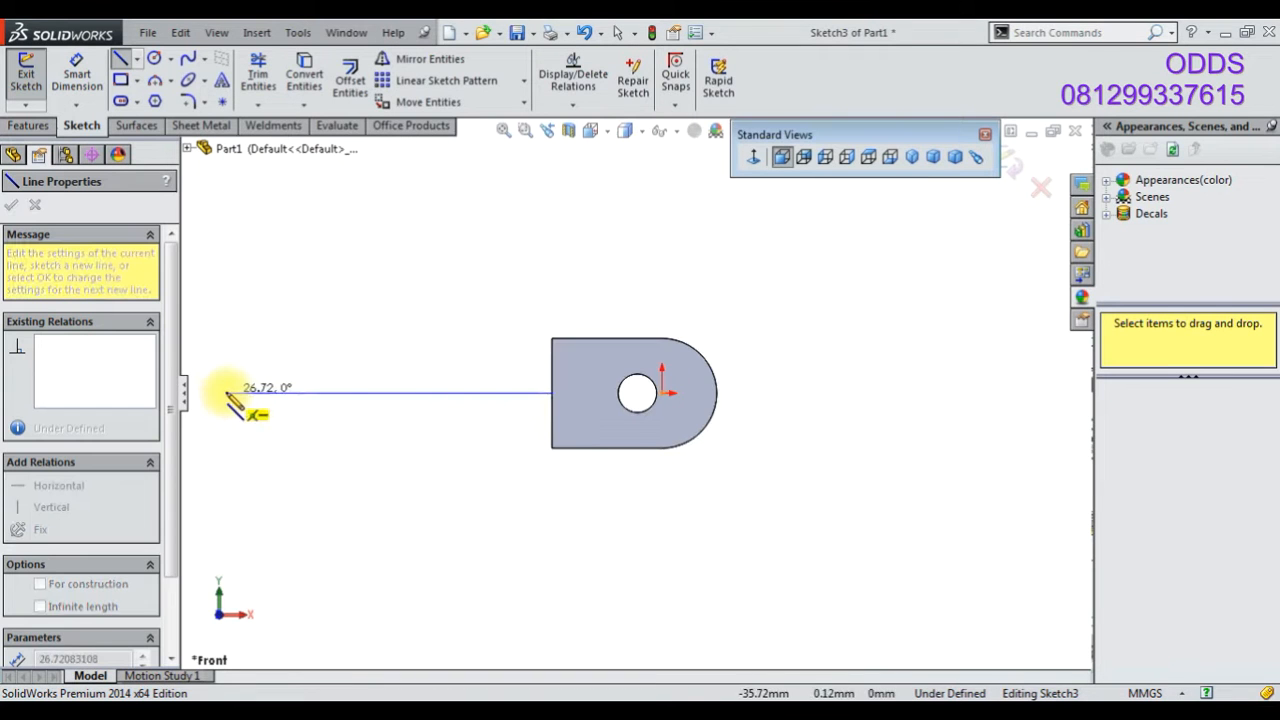
{"action": "scroll", "coordinate": [256, 396], "scroll_direction": "up", "scroll_amount": 2}
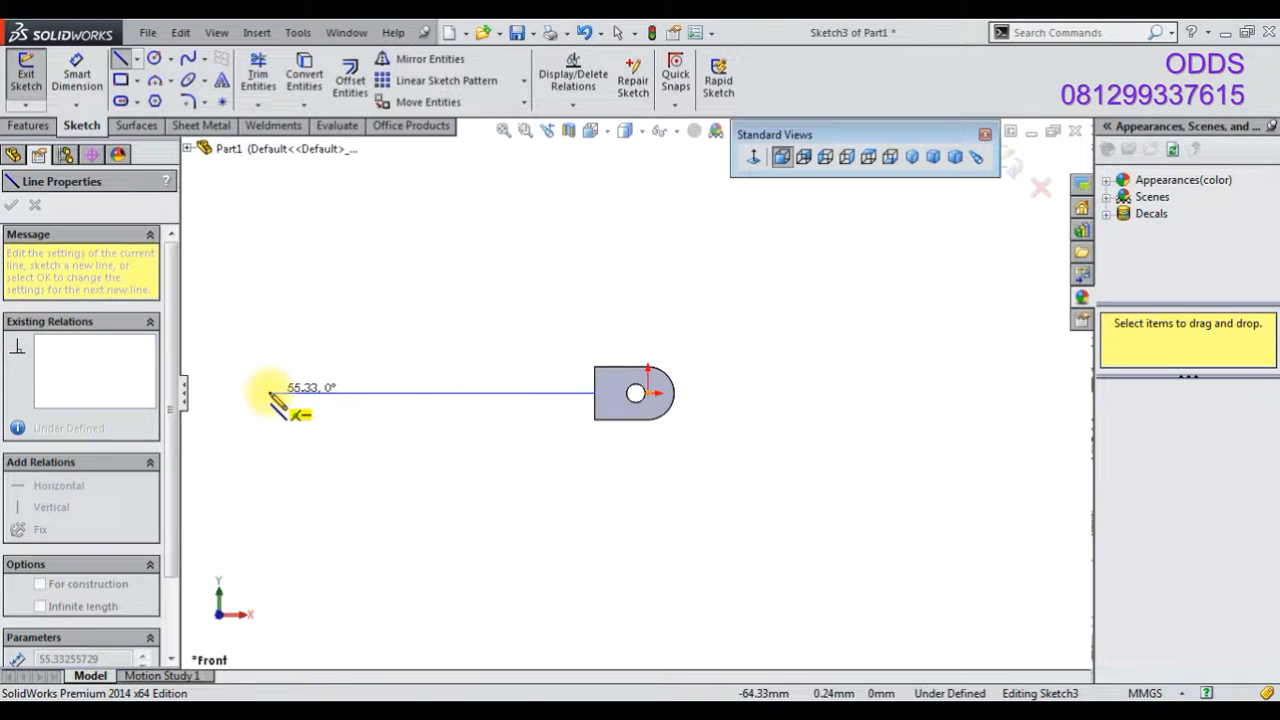
- Draw a horizontal centreline from the midpoint of the plate's flat end, extending away from the plate
{"action": "left_click", "coordinate": [136, 59]}
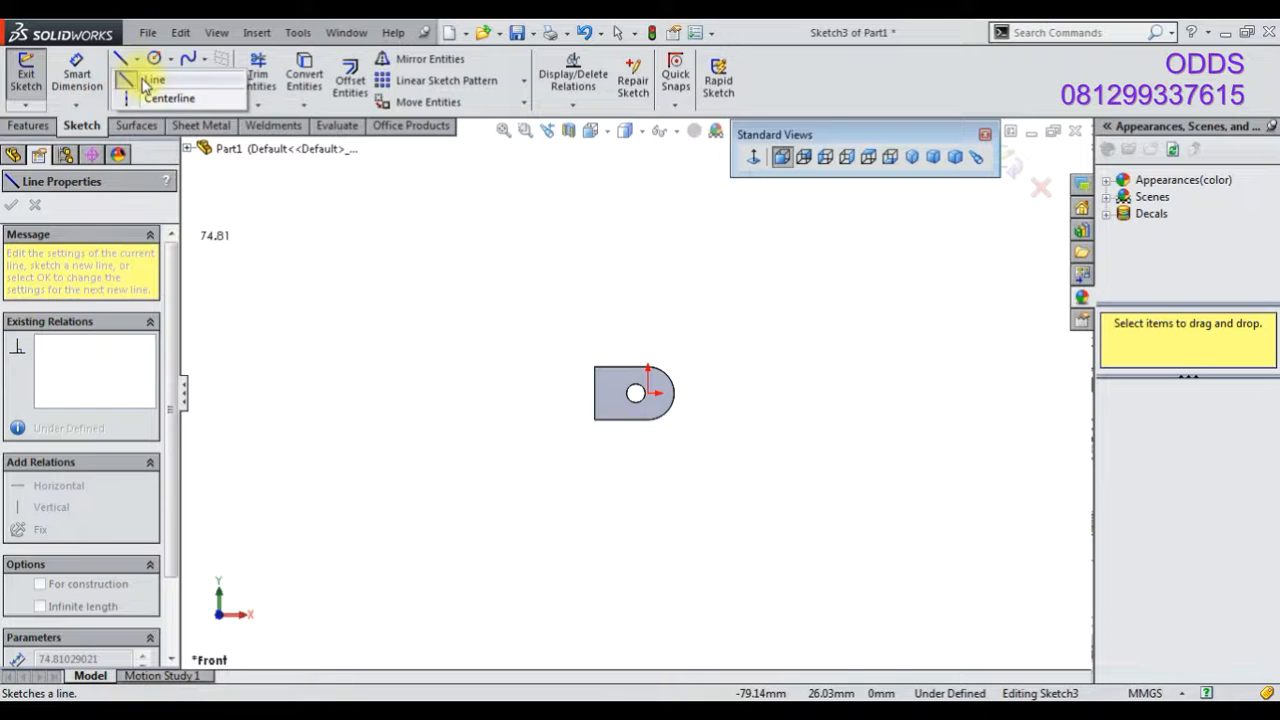
{"action": "left_click", "coordinate": [163, 97]}
{"action": "left_click", "coordinate": [588, 396]}
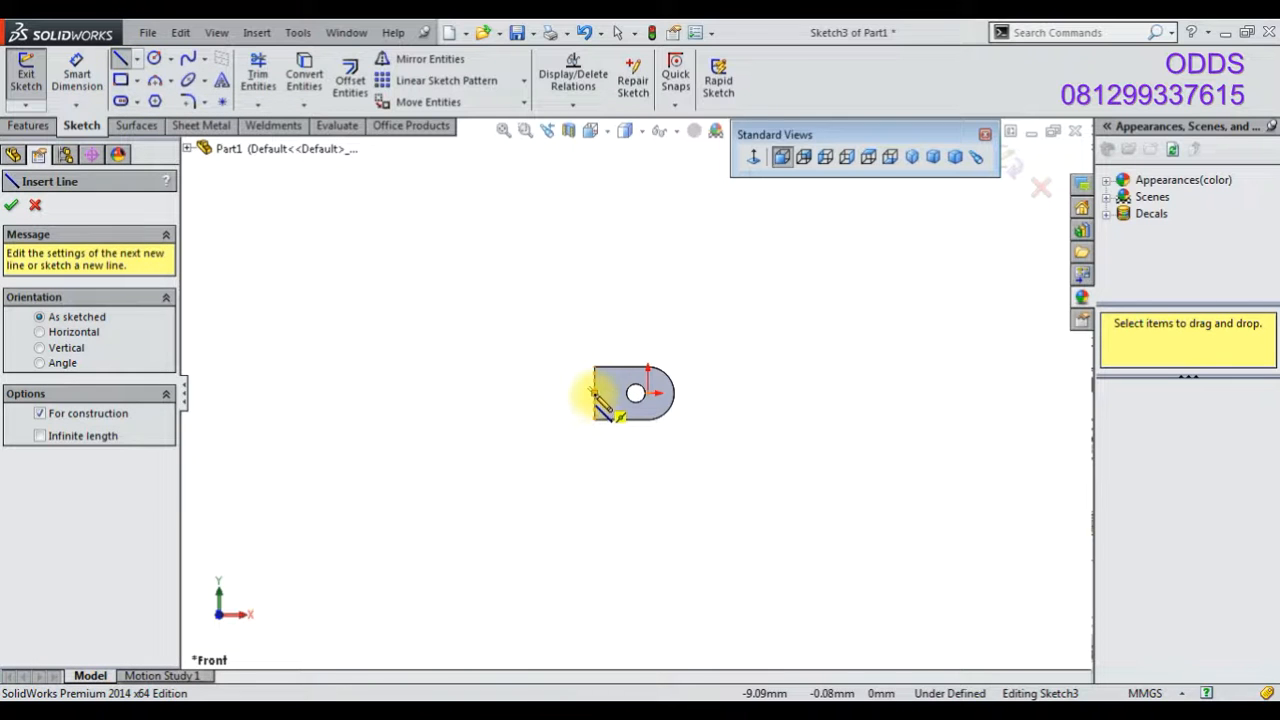
{"action": "left_click", "coordinate": [329, 392]}
{"action": "right_click", "coordinate": [430, 432]}
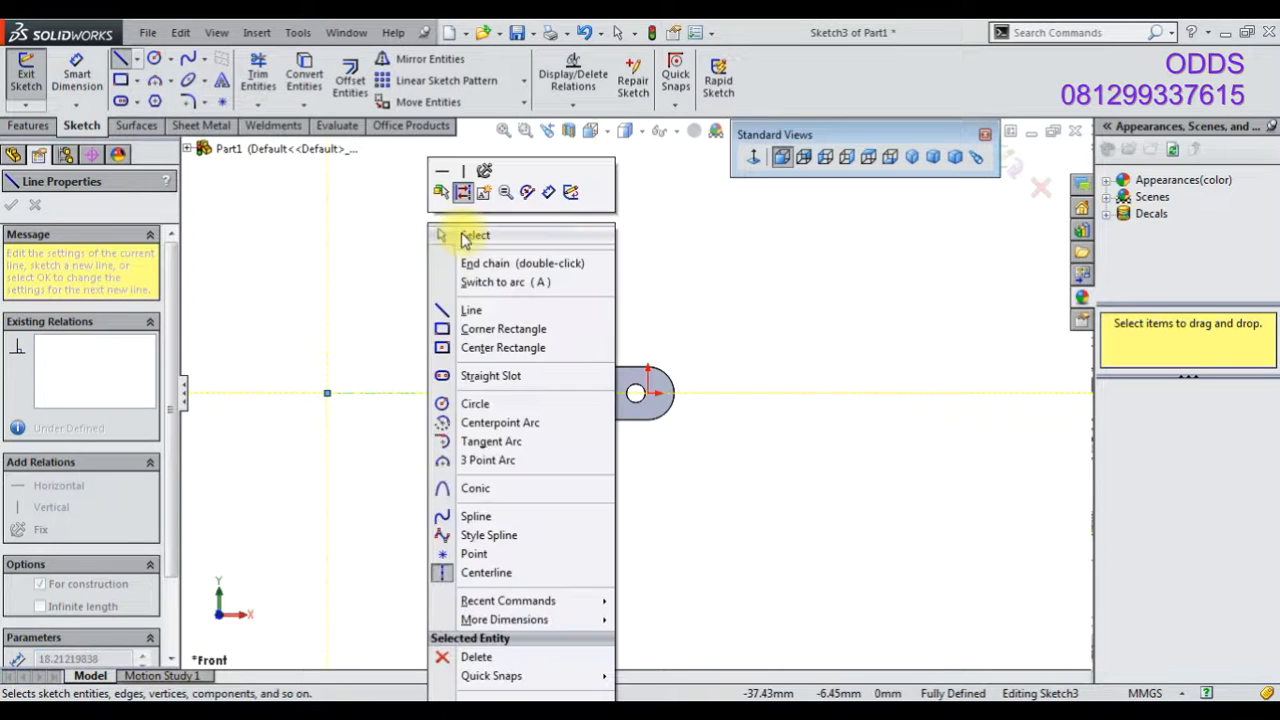
{"action": "left_click", "coordinate": [472, 236]}
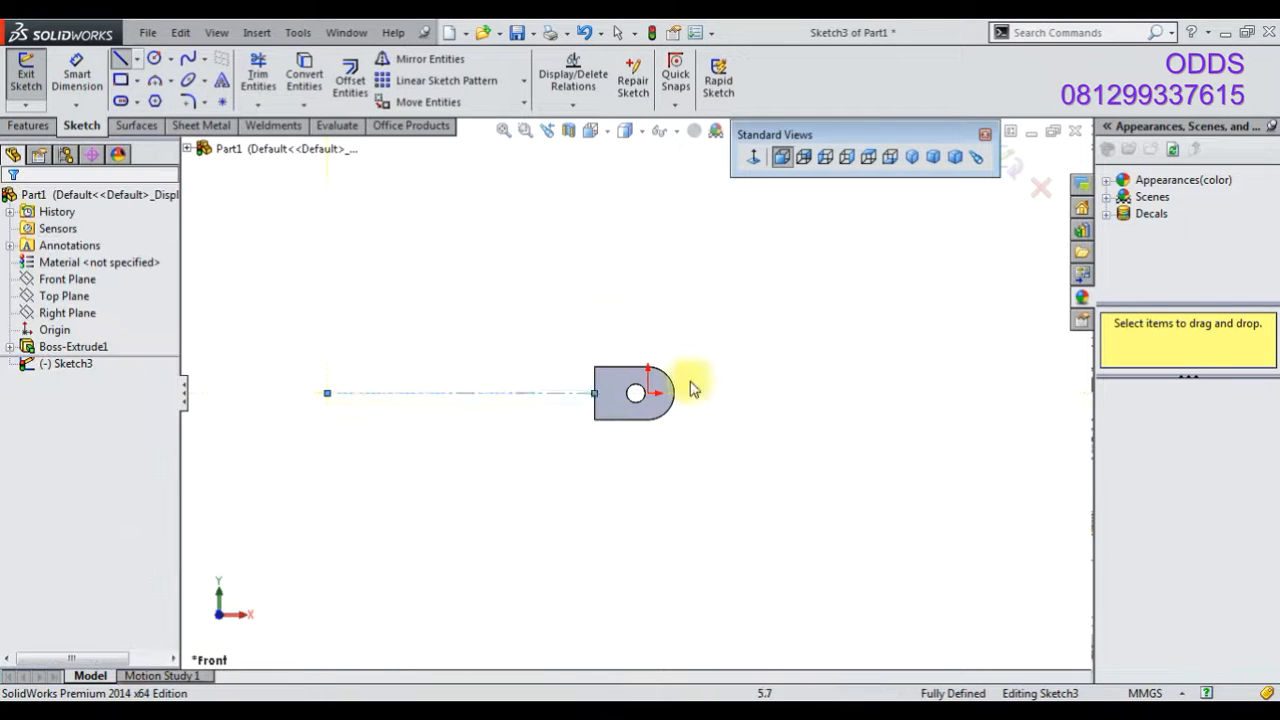
- Draw a stepped half-profile above the centreline from the plate's flat end to the centreline's free end, including a collar and a recessed neck
{"action": "left_click", "coordinate": [122, 58]}
{"action": "scroll", "coordinate": [622, 396], "scroll_direction": "down", "scroll_amount": 3}
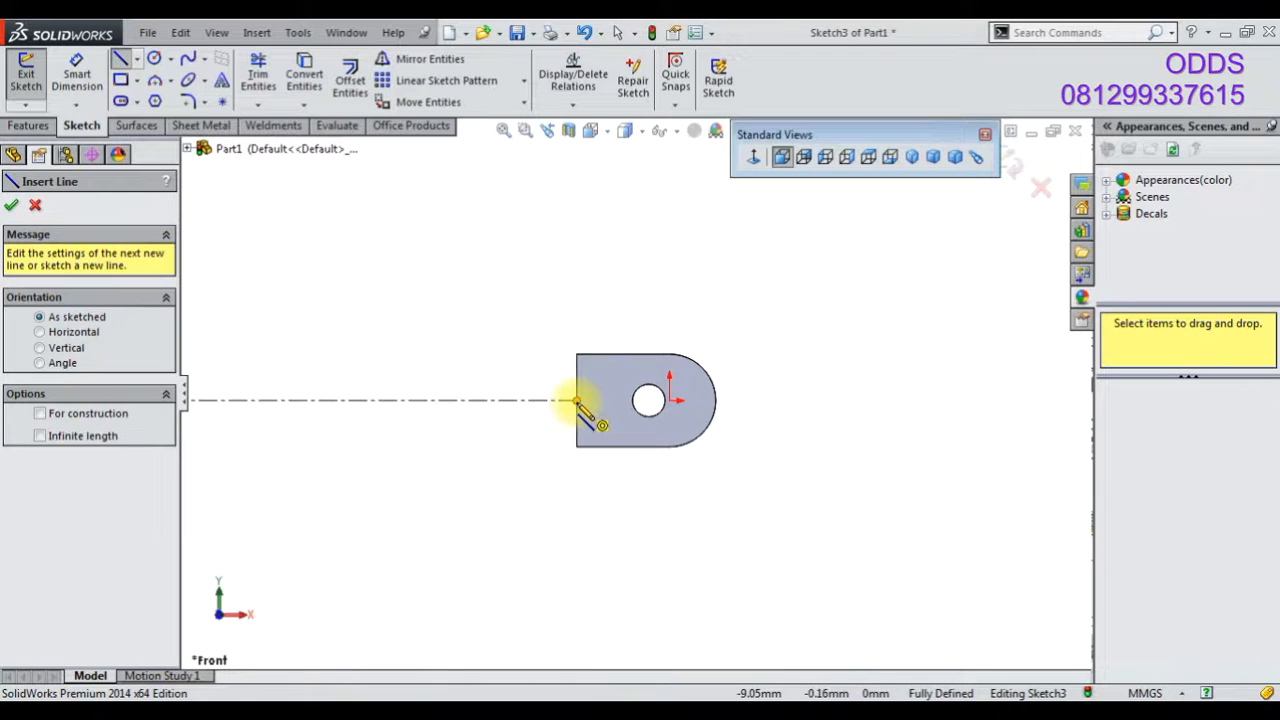
{"action": "left_click", "coordinate": [576, 400]}
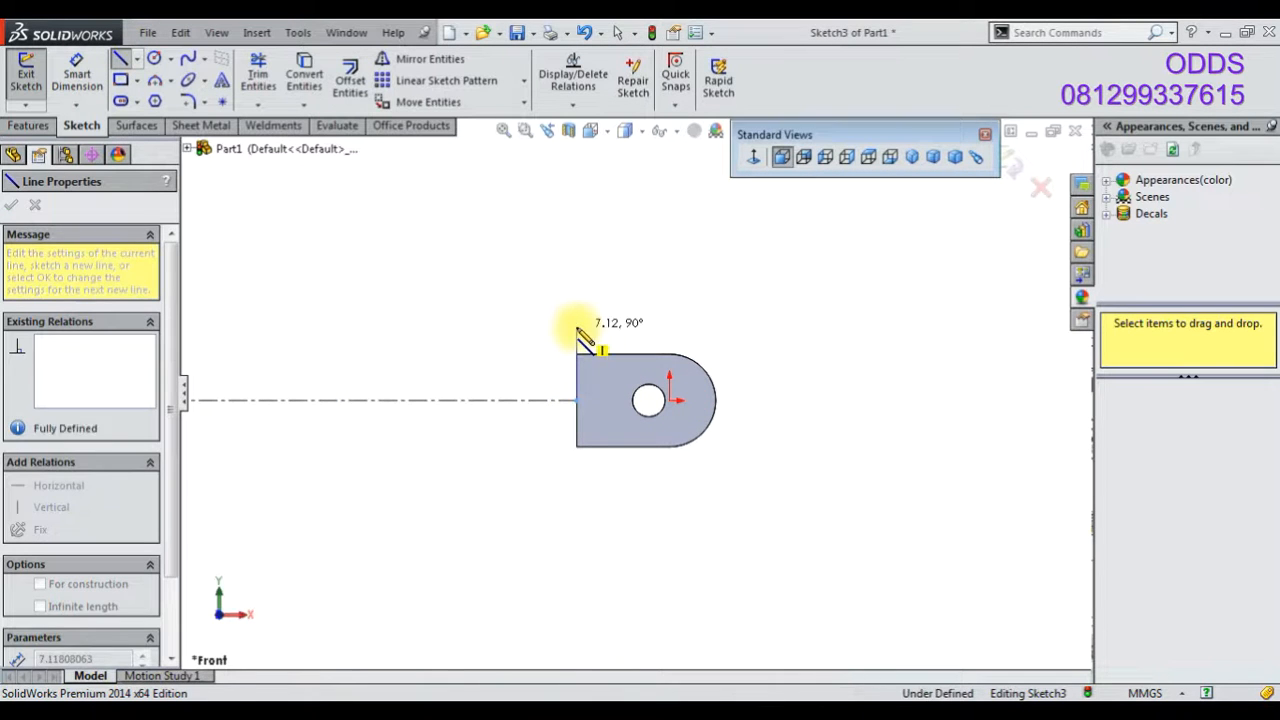
{"action": "left_click", "coordinate": [576, 327]}
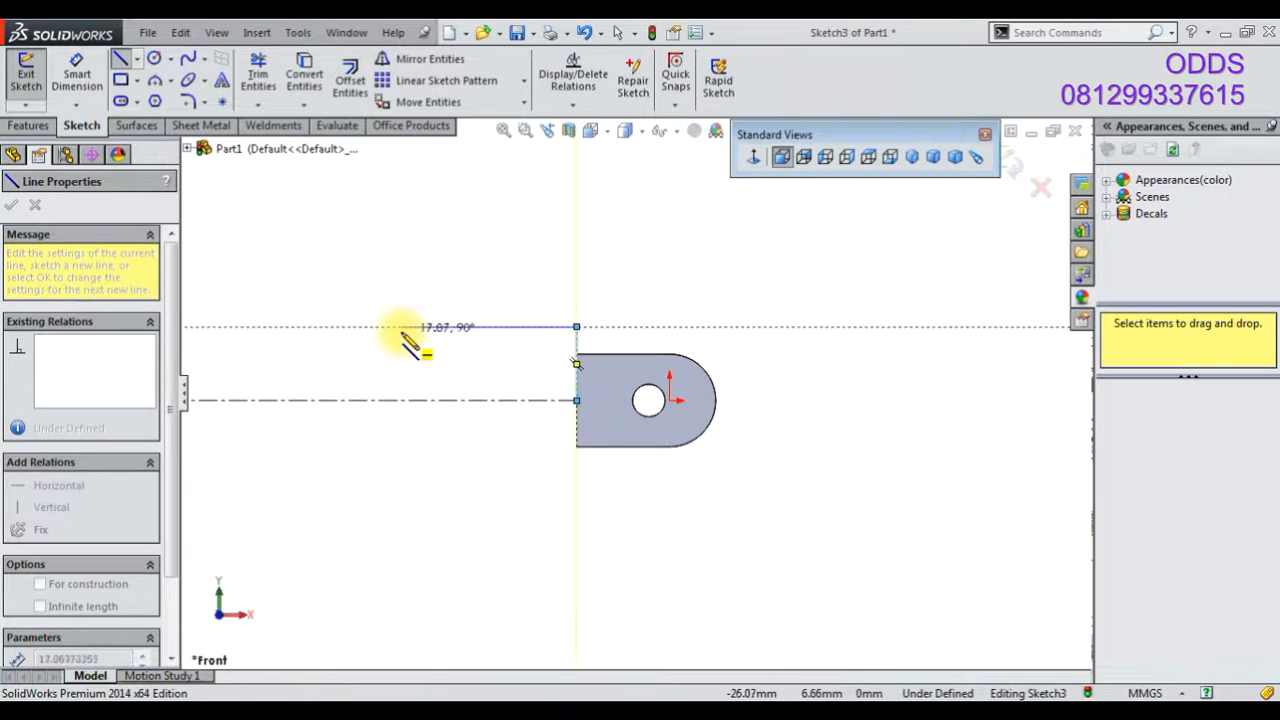
{"action": "left_click", "coordinate": [466, 327]}
{"action": "left_click", "coordinate": [466, 363]}
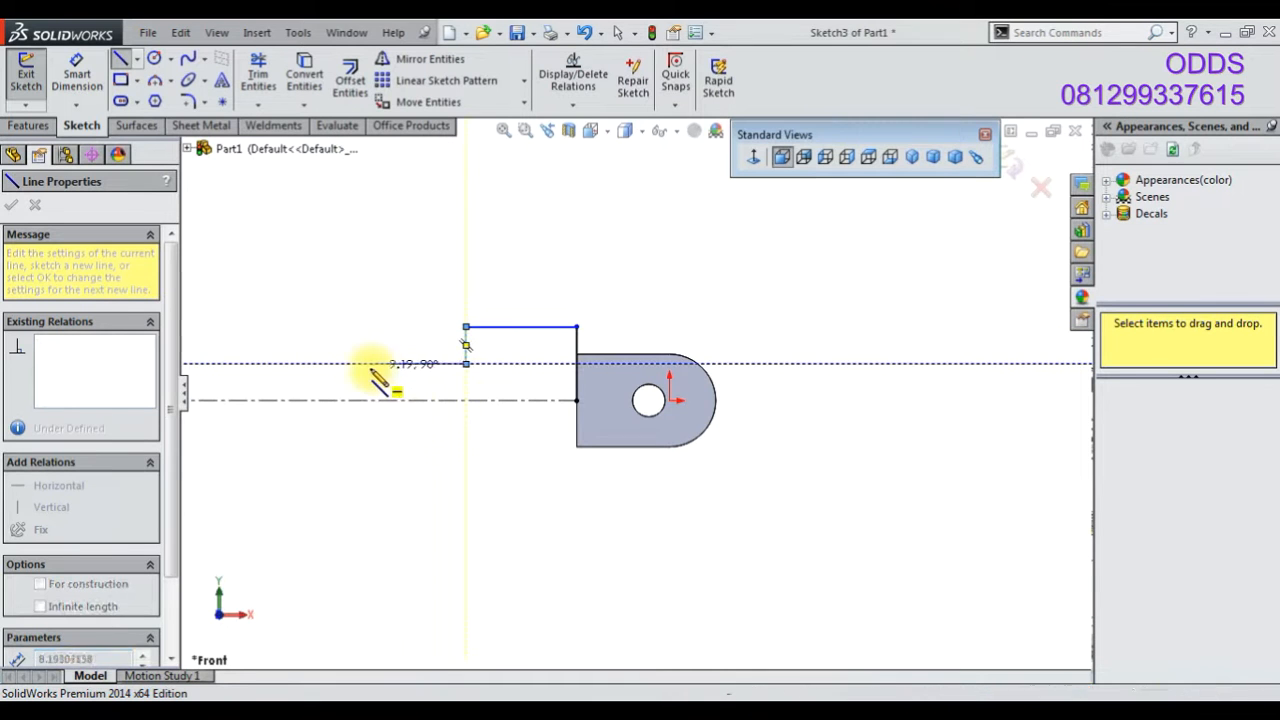
{"action": "left_click", "coordinate": [318, 363]}
{"action": "left_click", "coordinate": [318, 378]}
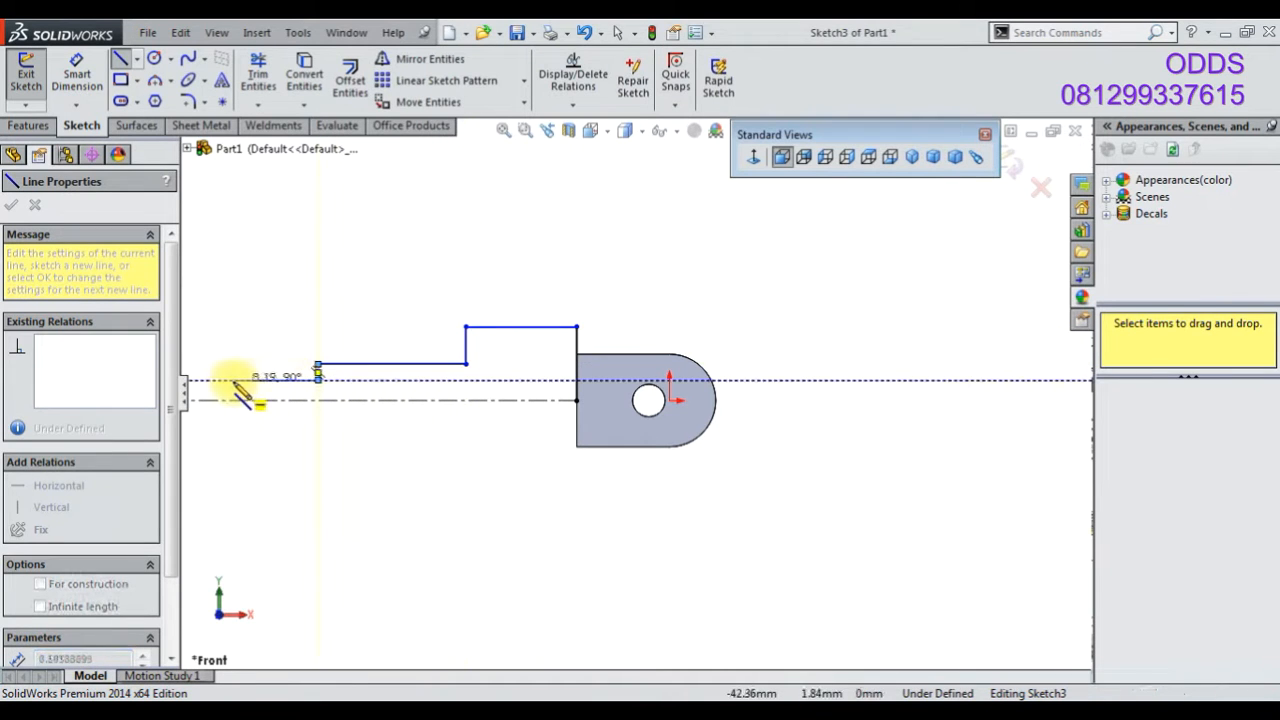
{"action": "scroll", "coordinate": [213, 378], "scroll_direction": "up", "scroll_amount": 2}
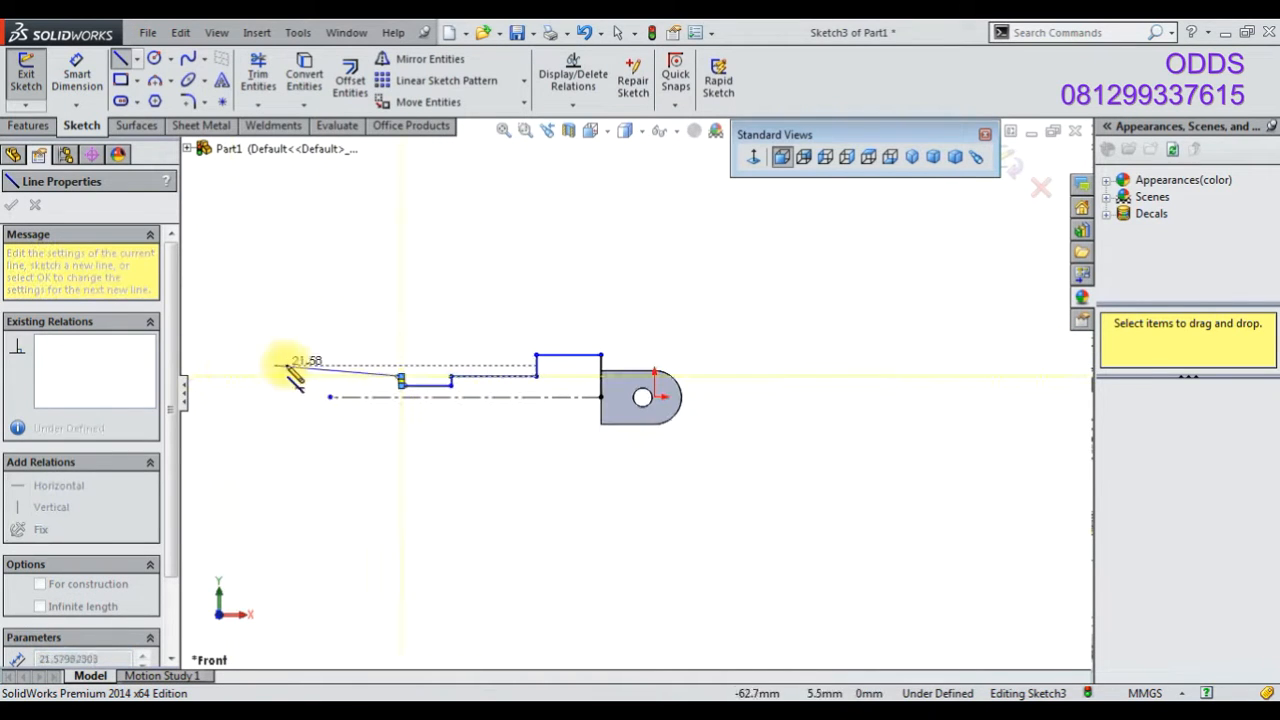
{"action": "left_click", "coordinate": [330, 378]}
{"action": "left_click", "coordinate": [330, 395]}
- Dimension the collar's diameter as 9 mm and the adjoining section's diameter as 5 mm, both across the centreline
{"action": "left_click", "coordinate": [77, 75]}
{"action": "scroll", "coordinate": [620, 390], "scroll_direction": "down", "scroll_amount": 2}
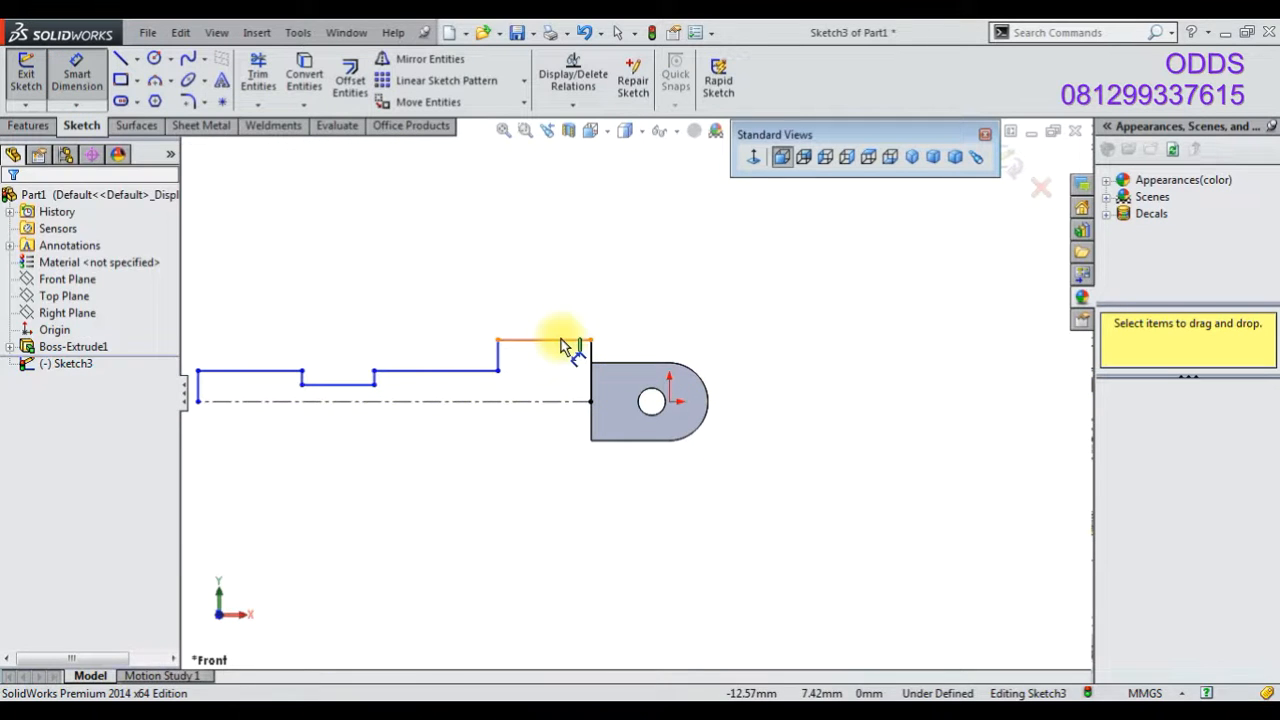
{"action": "left_click", "coordinate": [558, 341]}
{"action": "left_click", "coordinate": [743, 417]}
{"action": "type", "text": "9"}
{"action": "key", "text": "Return"}
{"action": "left_click", "coordinate": [490, 376]}
{"action": "left_click", "coordinate": [457, 428]}
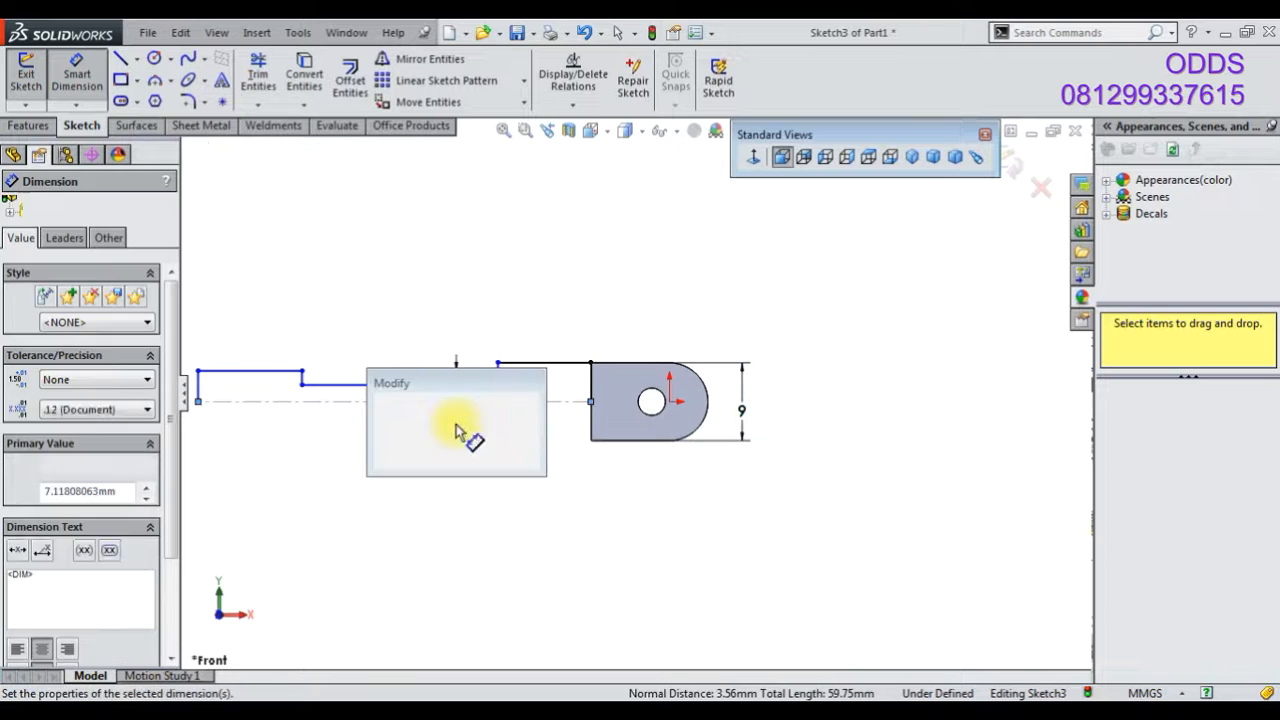
{"action": "type", "text": "5"}
{"action": "key", "text": "Return"}
- Dimension the recessed neck's diameter as 3 mm and the free-end section's diameter as 5 mm
{"action": "left_click", "coordinate": [326, 386]}
{"action": "left_click", "coordinate": [350, 428]}
{"action": "type", "text": "3"}
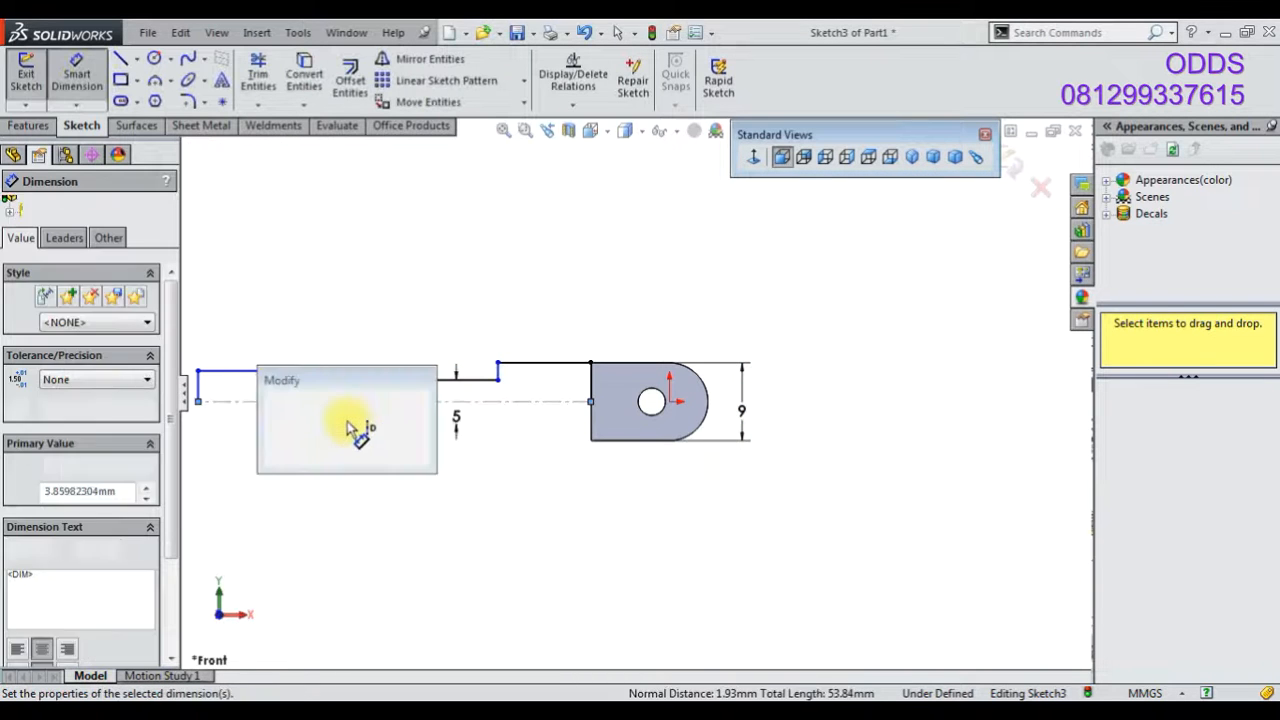
{"action": "key", "text": "Return"}
{"action": "left_click", "coordinate": [268, 376]}
{"action": "left_click", "coordinate": [260, 426]}
{"action": "type", "text": "5"}
{"action": "key", "text": "Return"}
- Dimension the length of the collar beside the plate as 10 mm
{"action": "scroll", "coordinate": [501, 462], "scroll_direction": "up", "scroll_amount": 1}
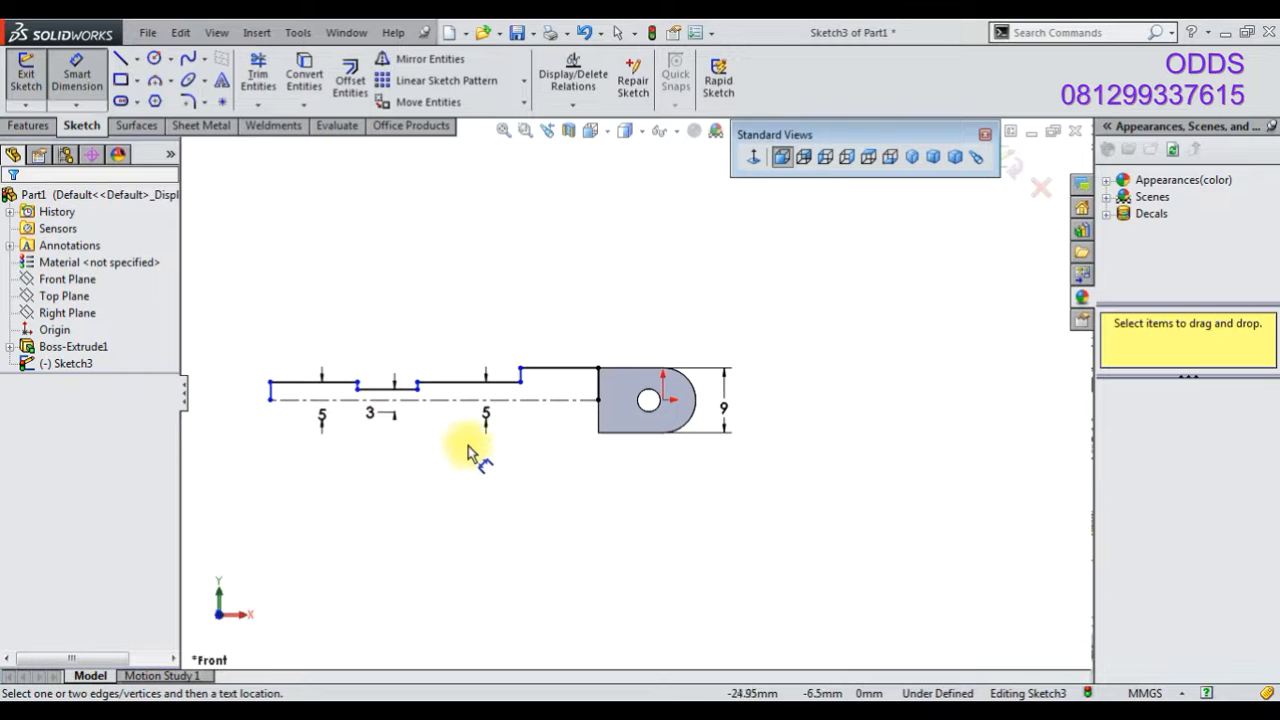
{"action": "left_click", "coordinate": [548, 370]}
{"action": "left_click", "coordinate": [557, 335]}
{"action": "type", "text": "10"}
{"action": "key", "text": "Return"}
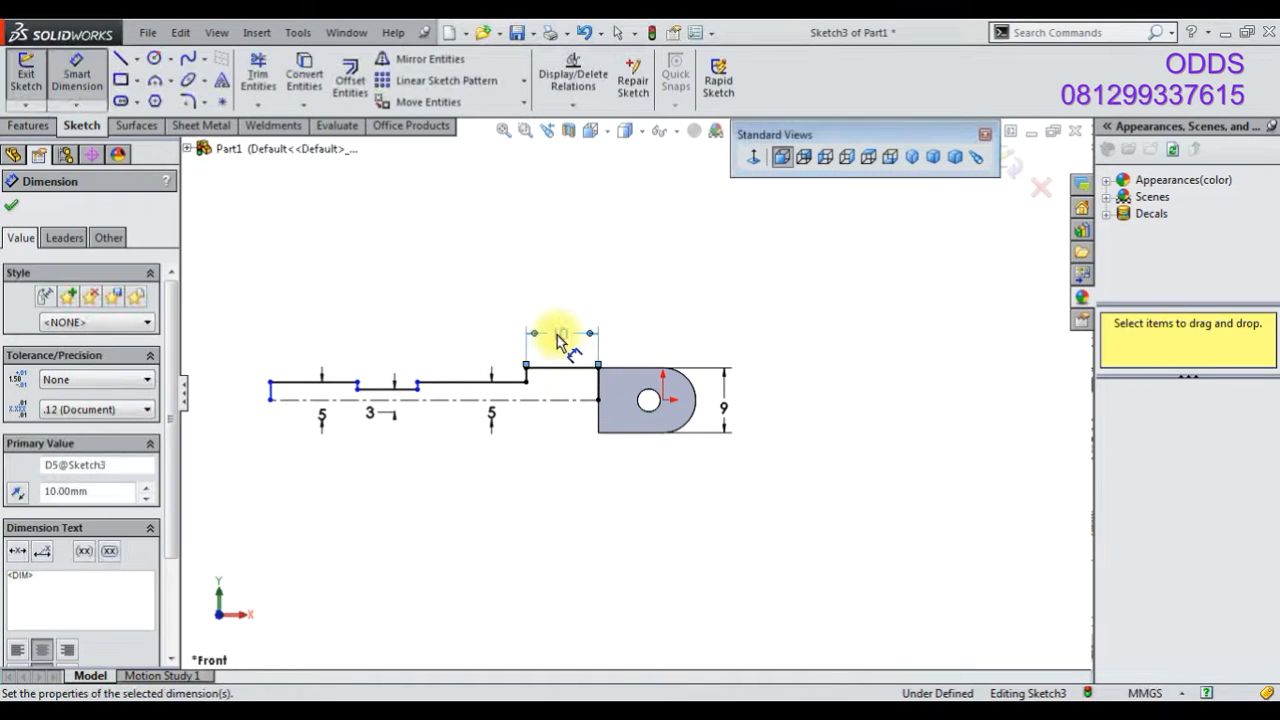
- Add length dimensions to the section beside the collar and to the recessed neck, keeping both as drawn
{"action": "left_click", "coordinate": [457, 382]}
{"action": "left_click", "coordinate": [435, 330]}
{"action": "left_click", "coordinate": [408, 332]}
{"action": "left_click", "coordinate": [397, 388]}
{"action": "left_click", "coordinate": [396, 332]}
{"action": "left_click", "coordinate": [347, 315]}
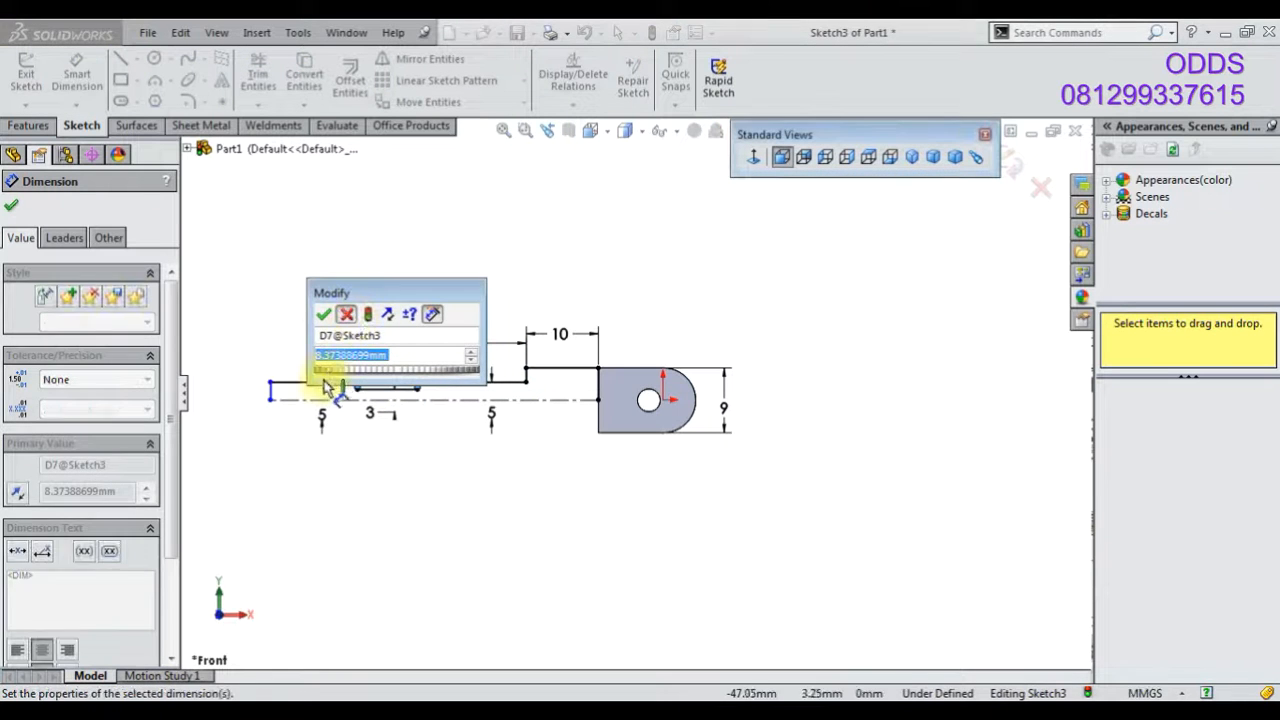
- Dimension the free-end section's length as 25 mm and set the recessed neck's length to 25 mm
{"action": "left_click", "coordinate": [305, 384]}
{"action": "left_click", "coordinate": [309, 340]}
{"action": "type", "text": "25"}
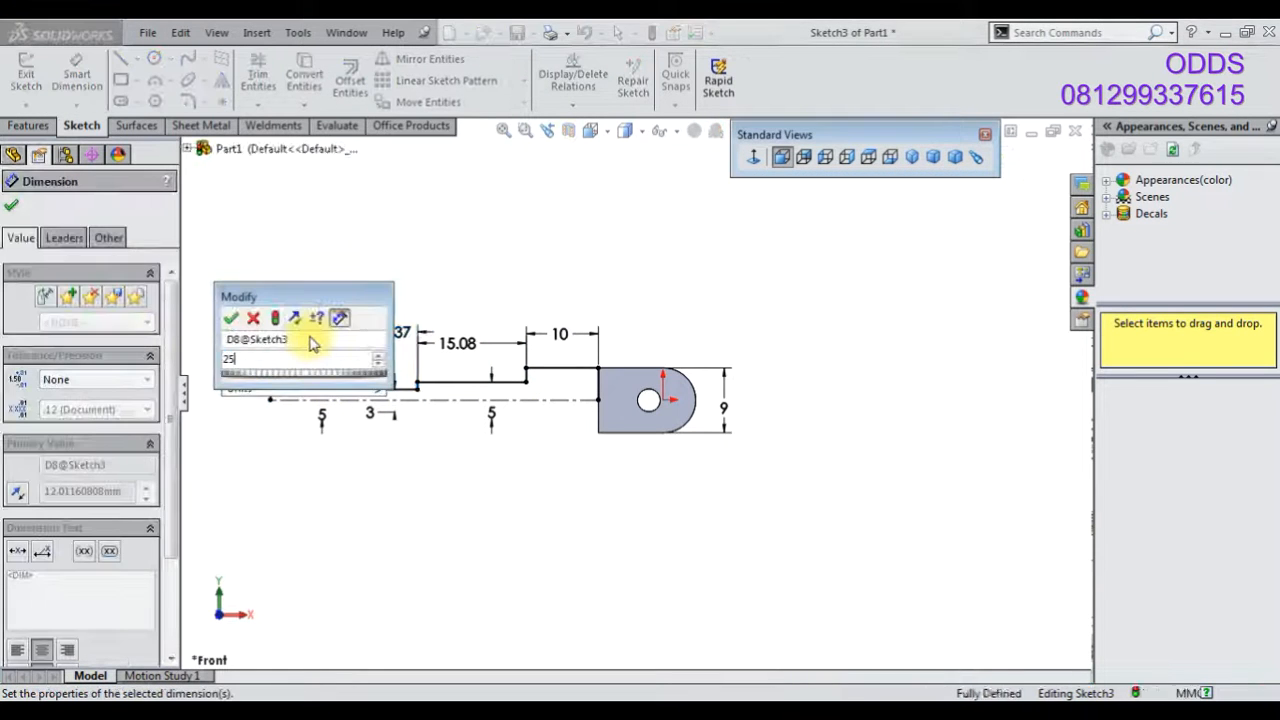
{"action": "key", "text": "Return"}
{"action": "left_click", "coordinate": [394, 334]}
{"action": "type", "text": "25"}
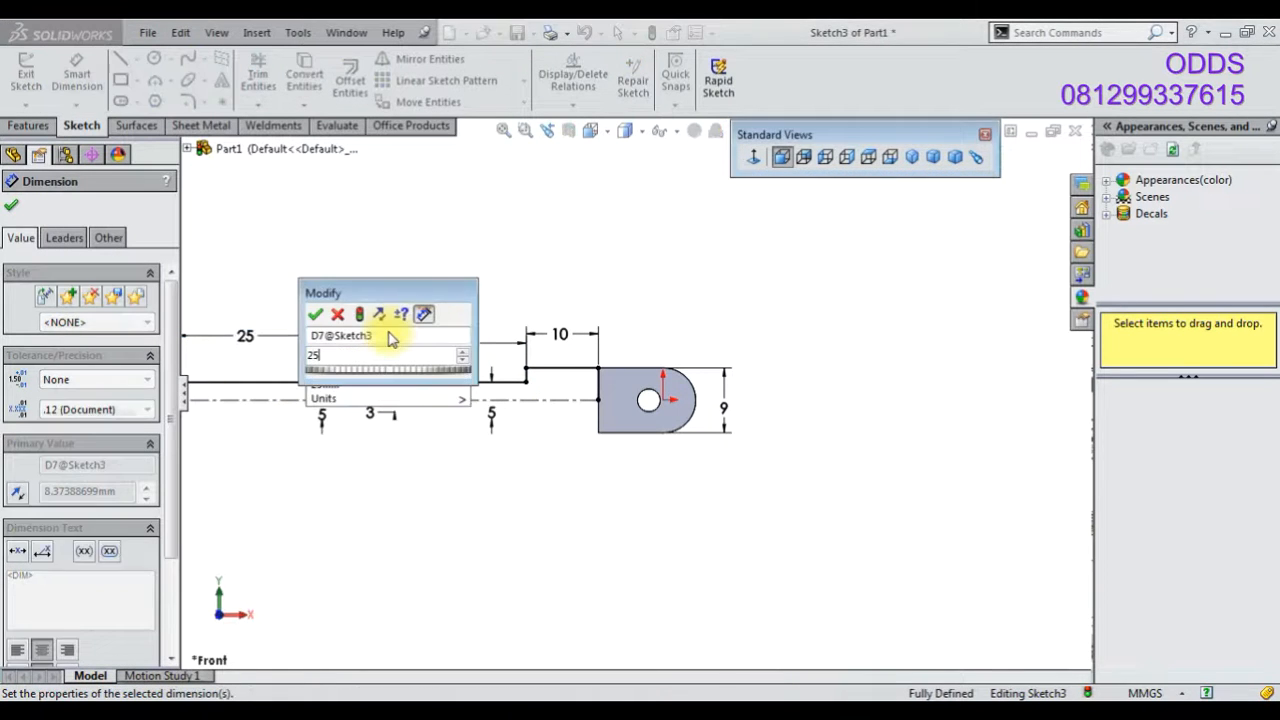
{"action": "key", "text": "Return"}
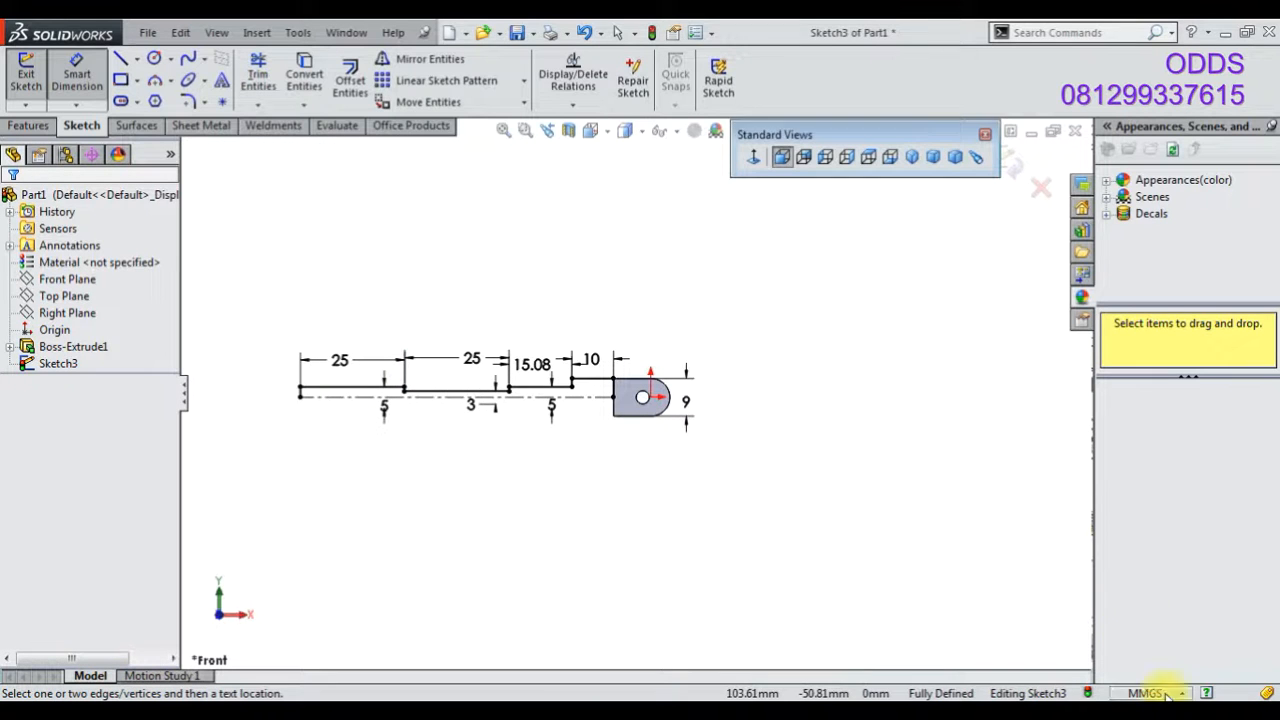
- Delete the length dimension of the section between the collar and the neck
{"action": "scroll", "coordinate": [565, 365], "scroll_direction": "down", "scroll_amount": 3}
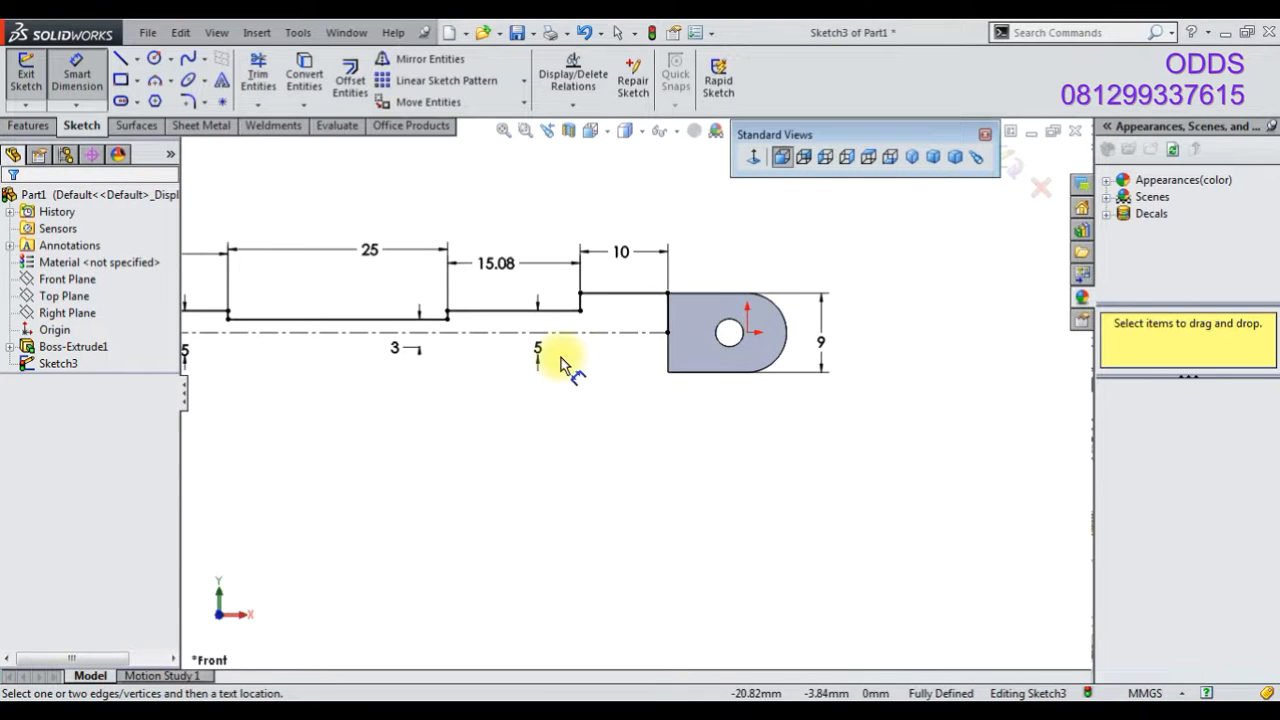
{"action": "left_click", "coordinate": [503, 272]}
{"action": "key", "text": "Delete"}
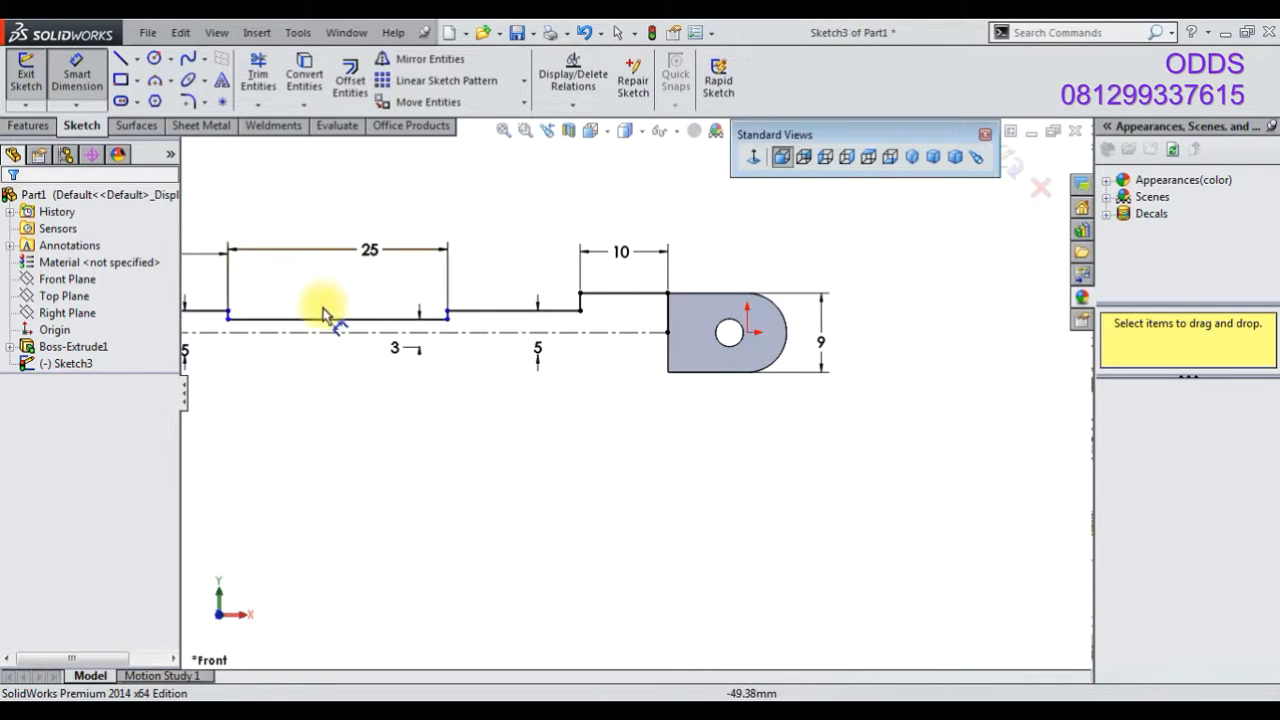
- Dimension the horizontal distance from the neck's far shoulder to the plate's hole centre as 90.5 mm
{"action": "scroll", "coordinate": [323, 314], "scroll_direction": "down", "scroll_amount": 3}
{"action": "left_click", "coordinate": [364, 381]}
{"action": "scroll", "coordinate": [630, 380], "scroll_direction": "up", "scroll_amount": 4}
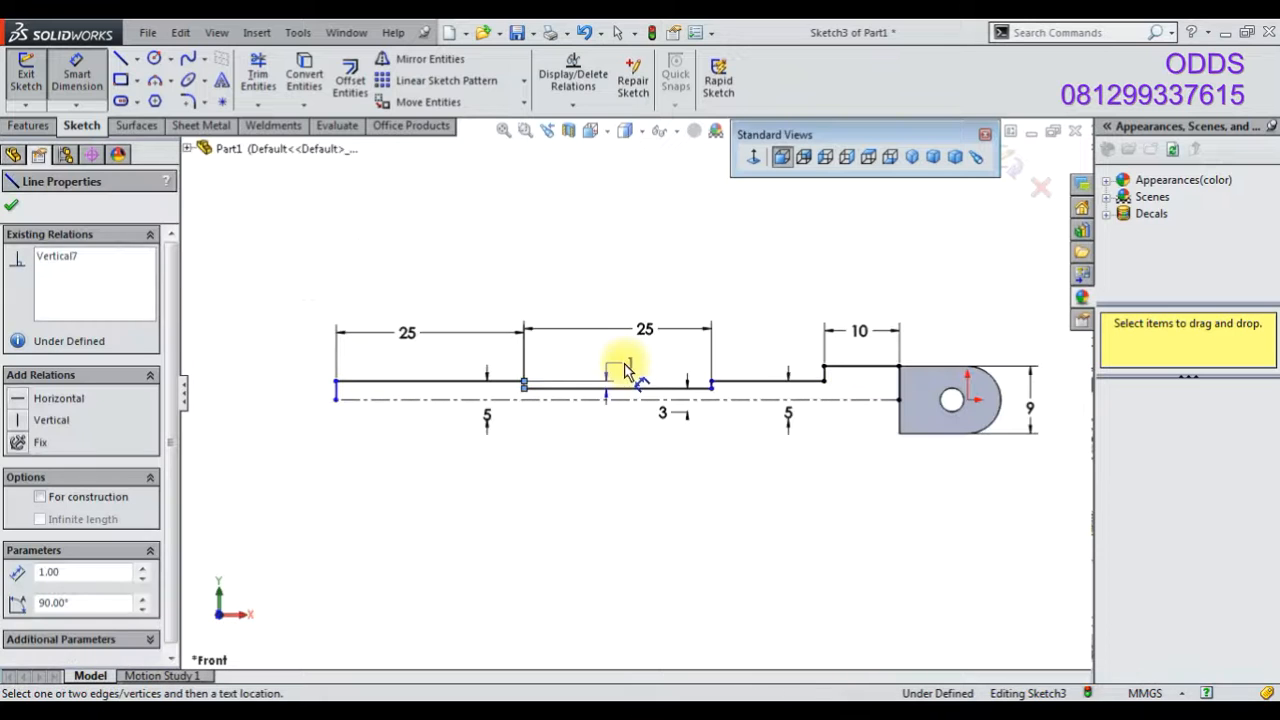
{"action": "left_click", "coordinate": [951, 401]}
{"action": "left_click", "coordinate": [760, 498]}
{"action": "type", "text": "9"}
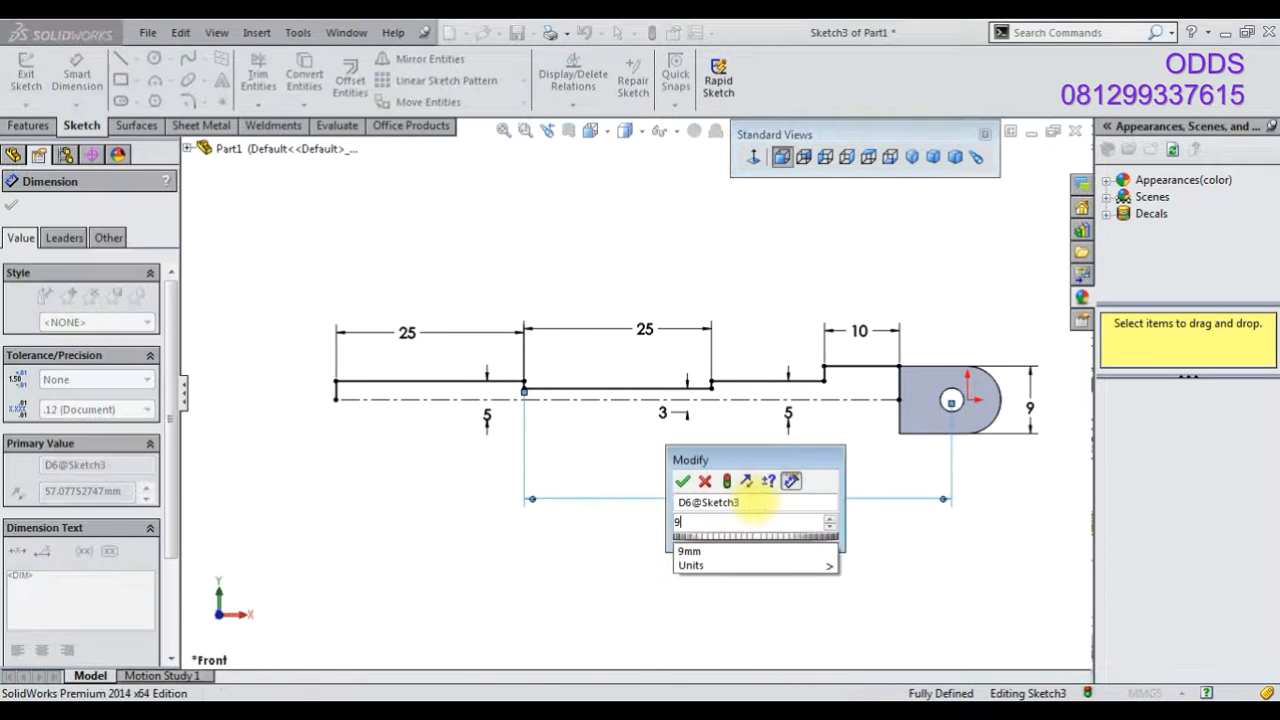
{"action": "key", "text": "Return"}
- Add a driven length dimension to the section between the collar and the neck
{"action": "left_click", "coordinate": [667, 385]}
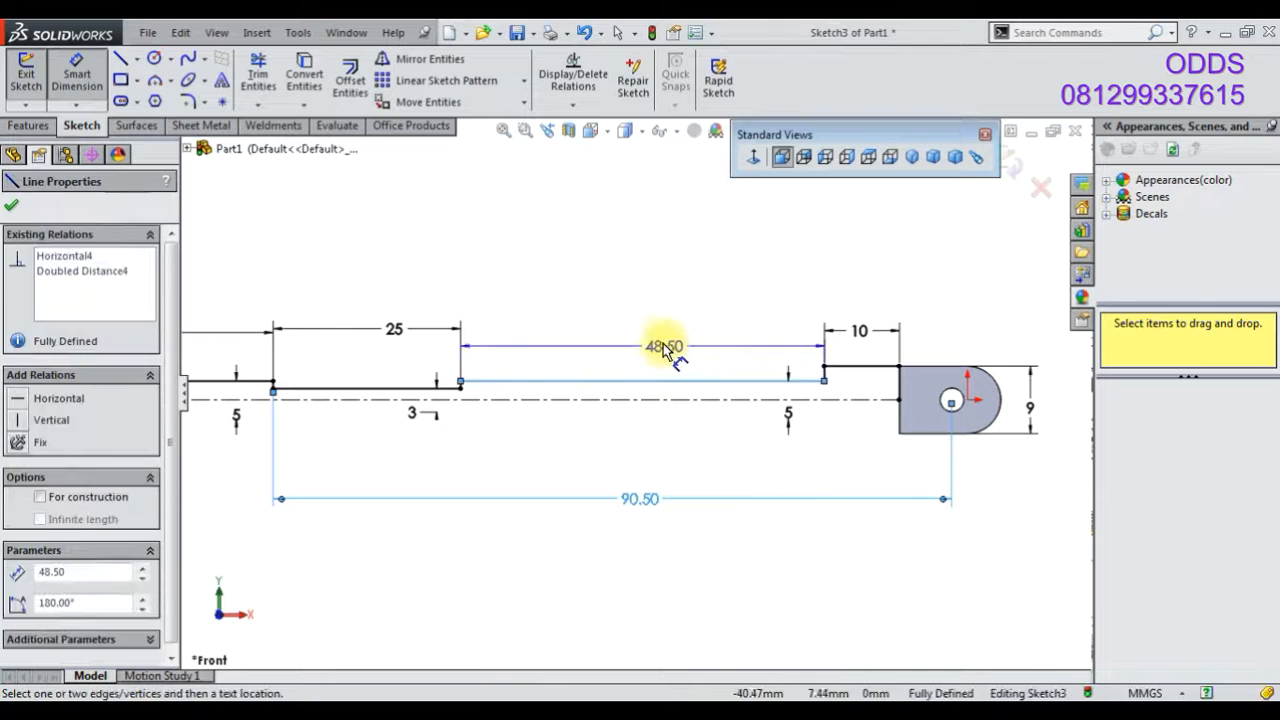
{"action": "left_click", "coordinate": [664, 343]}
{"action": "left_click", "coordinate": [489, 413]}
{"action": "left_click", "coordinate": [667, 455]}
{"action": "scroll", "coordinate": [669, 456], "scroll_direction": "up", "scroll_amount": 3}
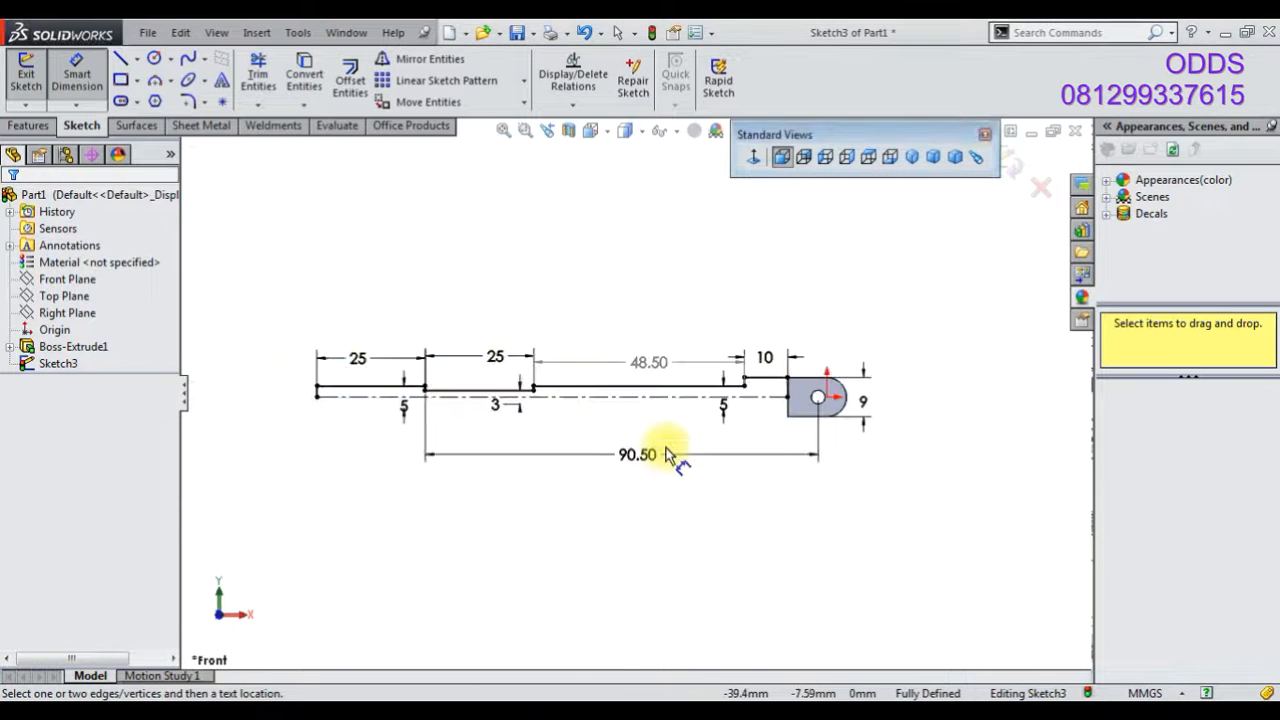
- Revolve the stepped profile 360 degrees about the centreline, merged with the plate
{"action": "left_click", "coordinate": [35, 128]}
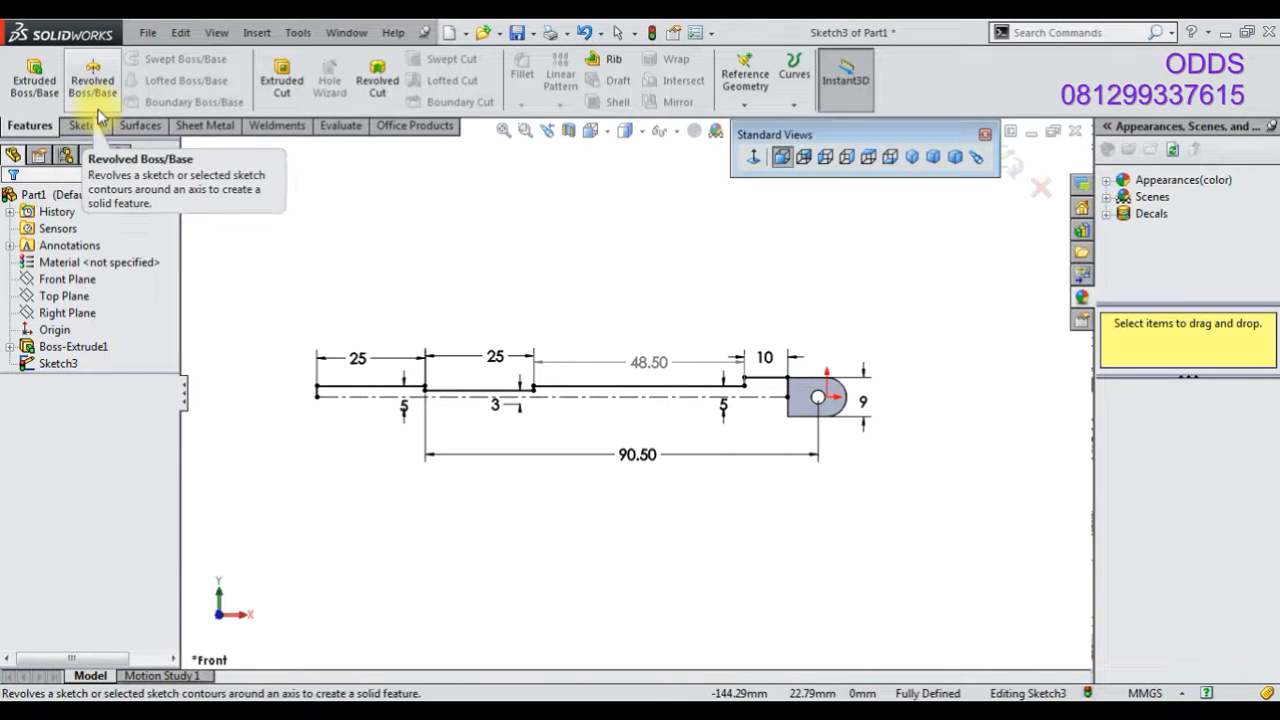
{"action": "left_click", "coordinate": [92, 80]}
{"action": "left_click", "coordinate": [694, 383]}
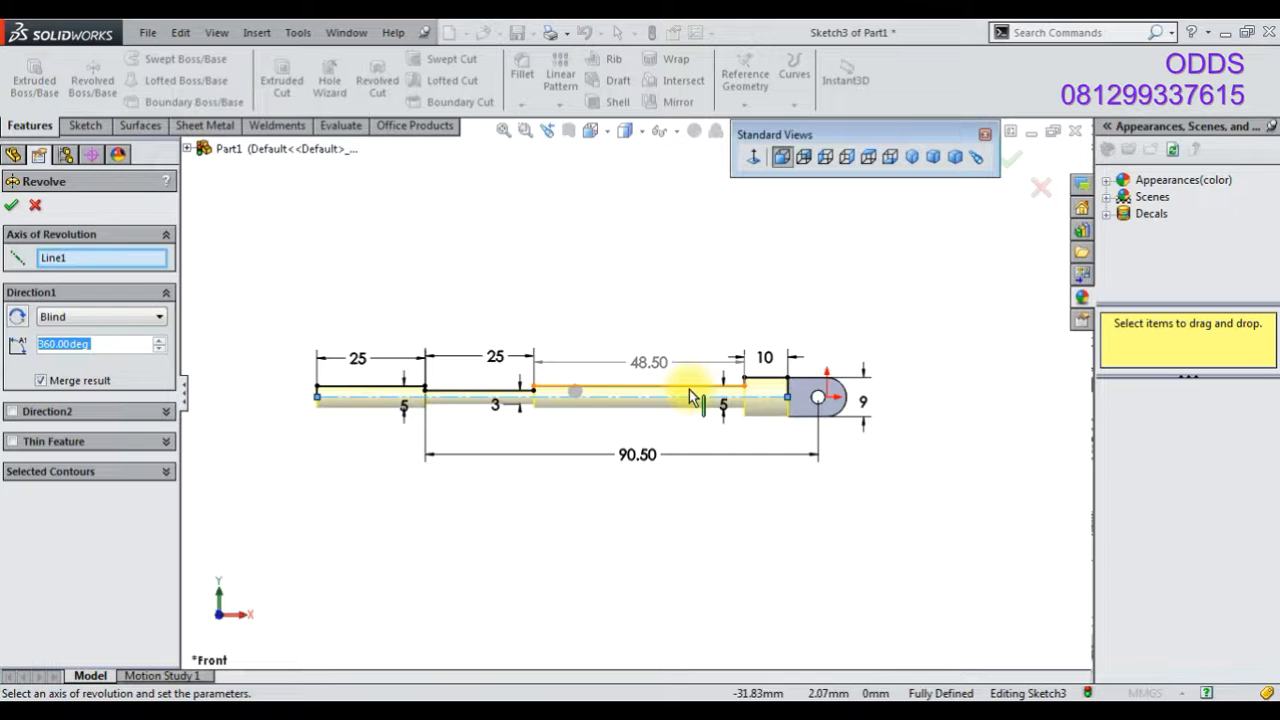
{"action": "left_click", "coordinate": [11, 205]}
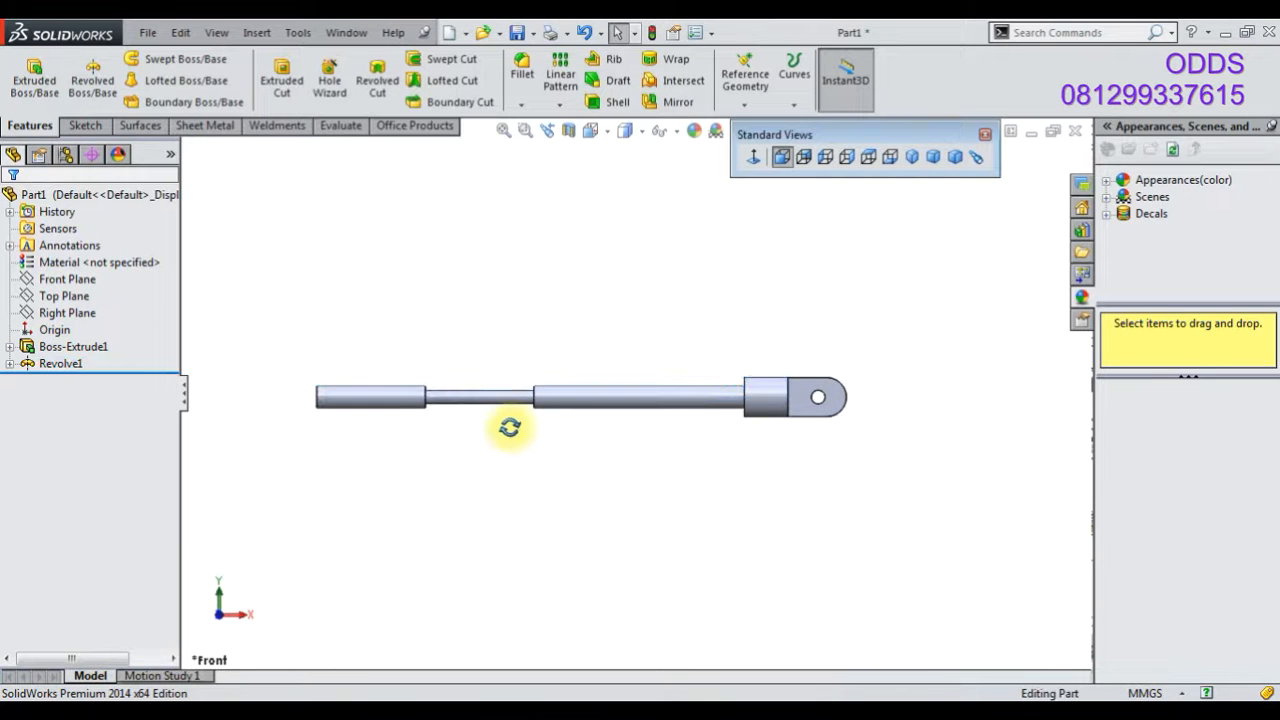
- Create a reference plane offset 12.5 mm along the neck from the end section's annular shoulder face
{"action": "middle_click_drag", "start_coordinate": [511, 428], "coordinate": [449, 514]}
{"action": "scroll", "coordinate": [505, 392], "scroll_direction": "down", "scroll_amount": 5}
{"action": "scroll", "coordinate": [505, 392], "scroll_direction": "up", "scroll_amount": 2}
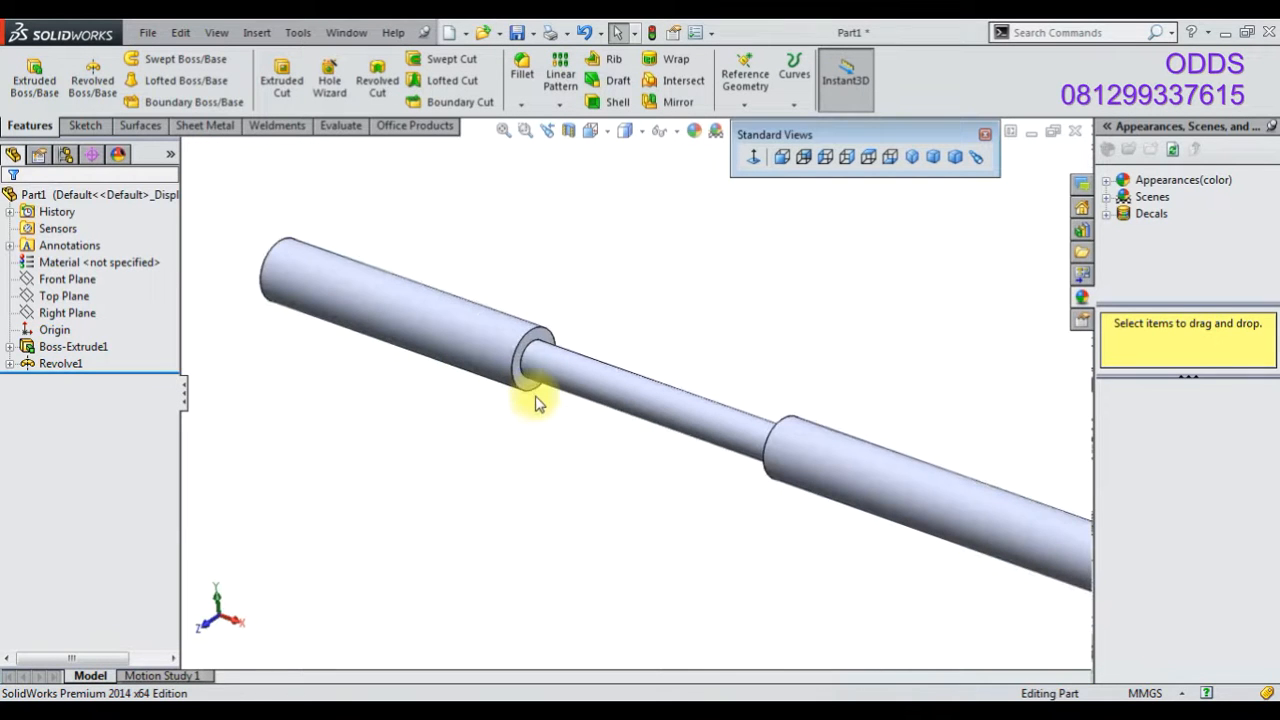
{"action": "left_click", "coordinate": [527, 388]}
{"action": "left_click", "coordinate": [741, 88]}
{"action": "left_click", "coordinate": [759, 123]}
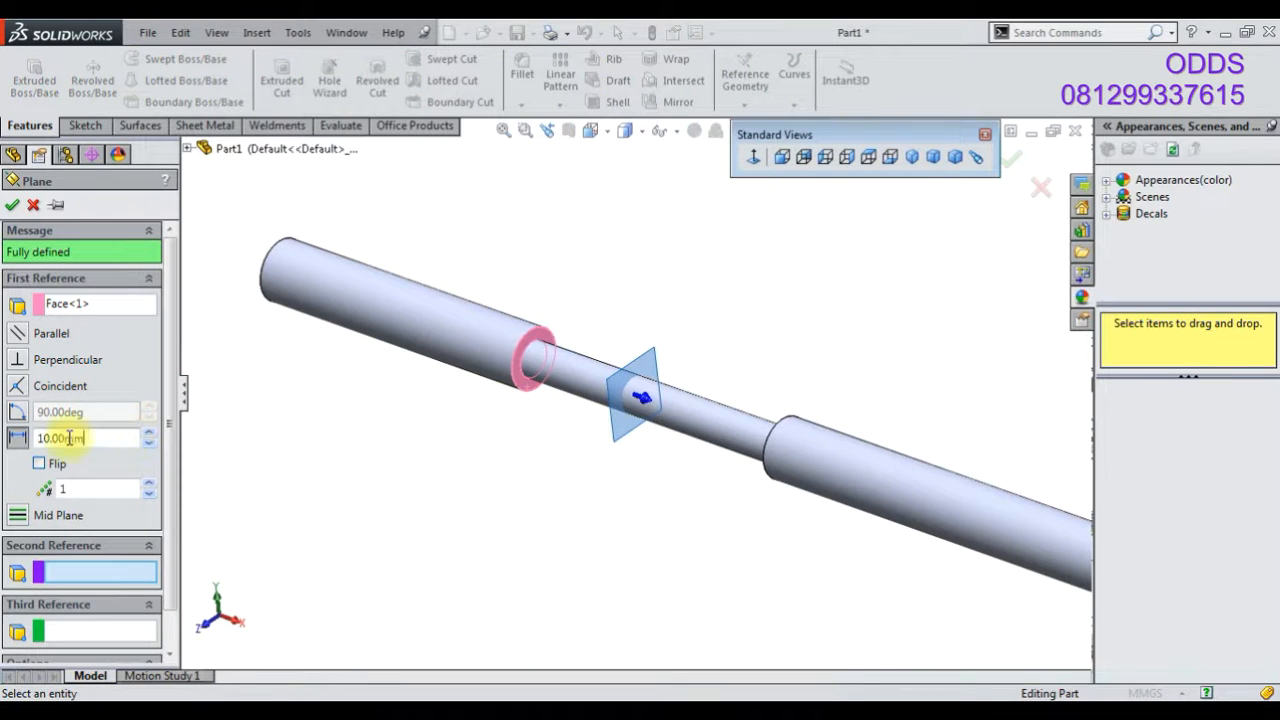
{"action": "key", "text": "Return"}
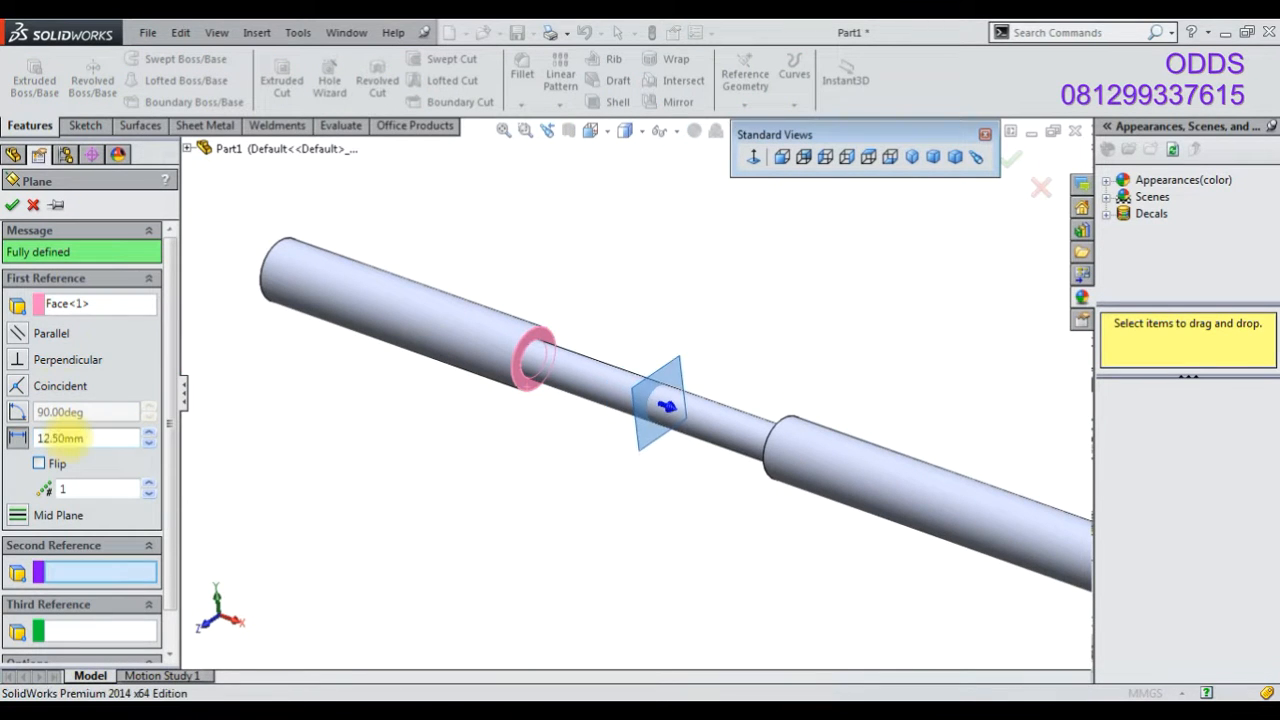
{"action": "left_click", "coordinate": [12, 205]}
- Examine the new plane's position on the neck and the sketch belonging to the revolve
{"action": "left_click", "coordinate": [563, 391]}
{"action": "middle_click_drag", "start_coordinate": [563, 391], "coordinate": [660, 428]}
{"action": "scroll", "coordinate": [677, 460], "scroll_direction": "up", "scroll_amount": 2}
{"action": "left_click", "coordinate": [829, 537]}
{"action": "left_click", "coordinate": [916, 442]}
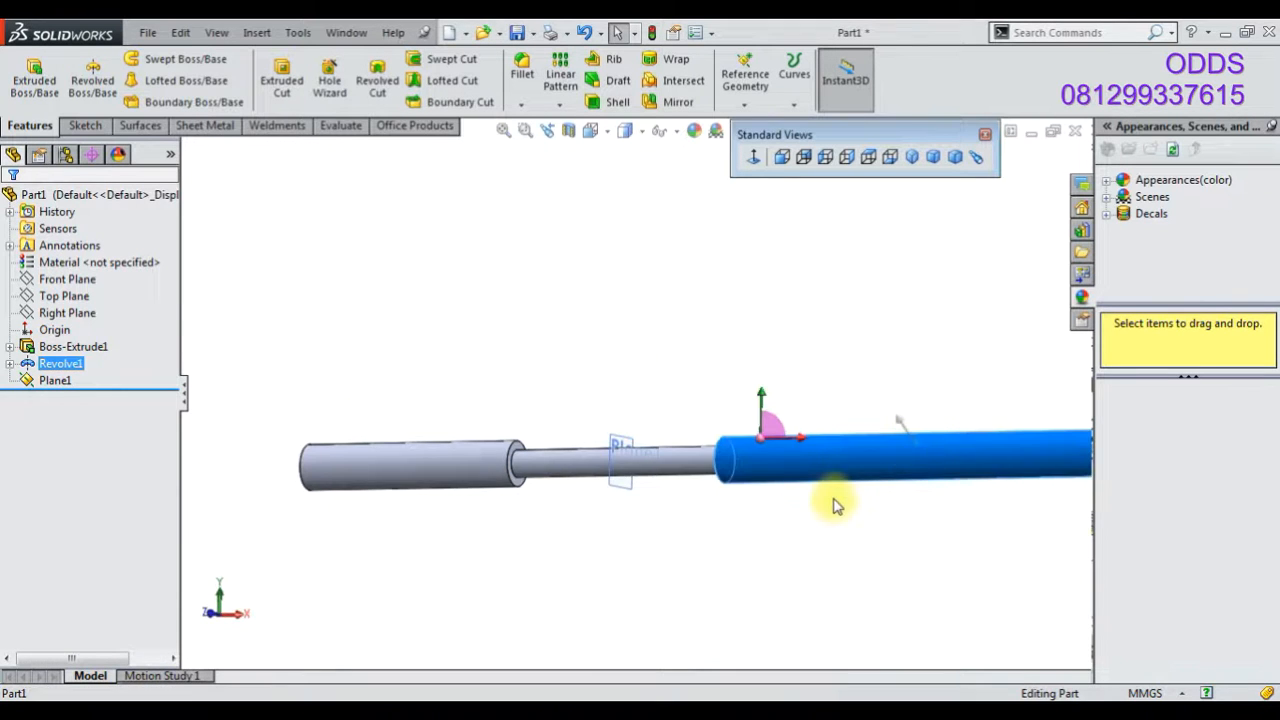
{"action": "scroll", "coordinate": [834, 504], "scroll_direction": "up", "scroll_amount": 1}
{"action": "left_click", "coordinate": [60, 364]}
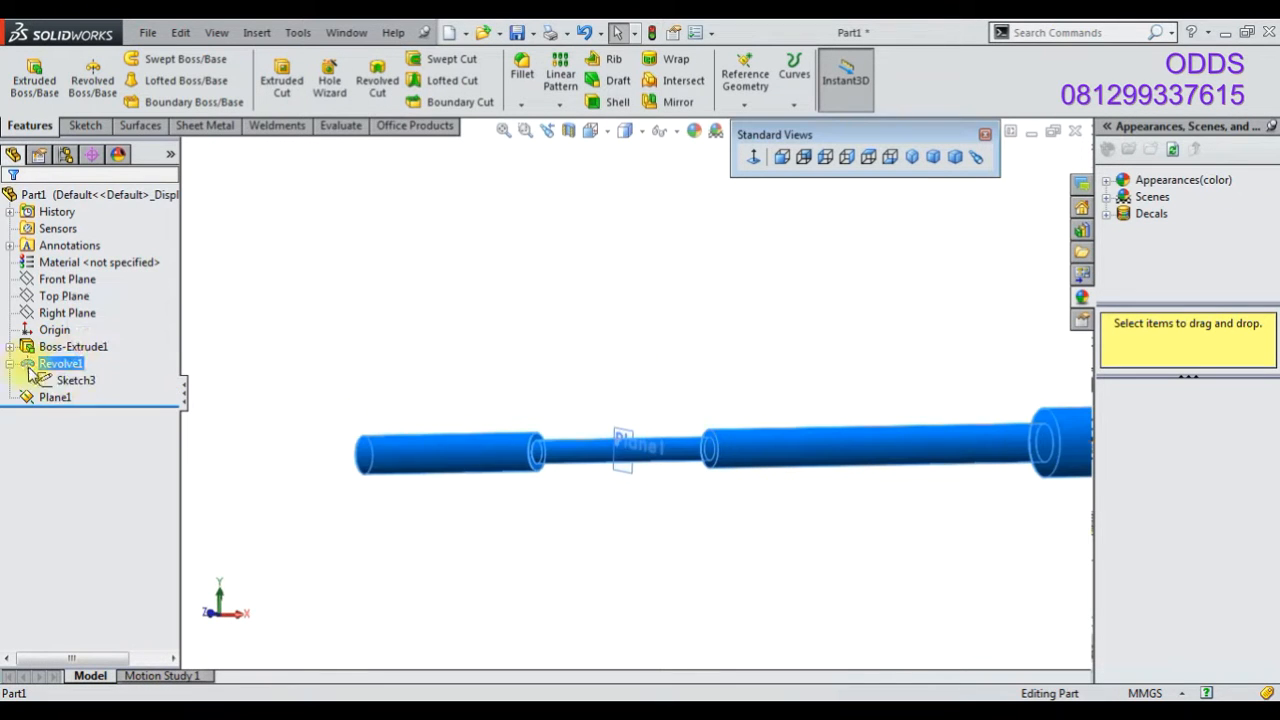
{"action": "left_click", "coordinate": [72, 380]}
{"action": "mouse_move", "coordinate": [671, 449]}
{"action": "middle_mouse_down"}
{"action": "mouse_move", "coordinate": [626, 569]}
{"action": "mouse_move", "coordinate": [645, 591]}
{"action": "mouse_move", "coordinate": [590, 533]}
{"action": "middle_mouse_up"}
{"action": "left_click", "coordinate": [590, 533]}
- Start a sketch on the neck's reference plane and draw a circle about 2.75 mm in diameter centred on the origin
{"action": "right_click", "coordinate": [55, 397]}
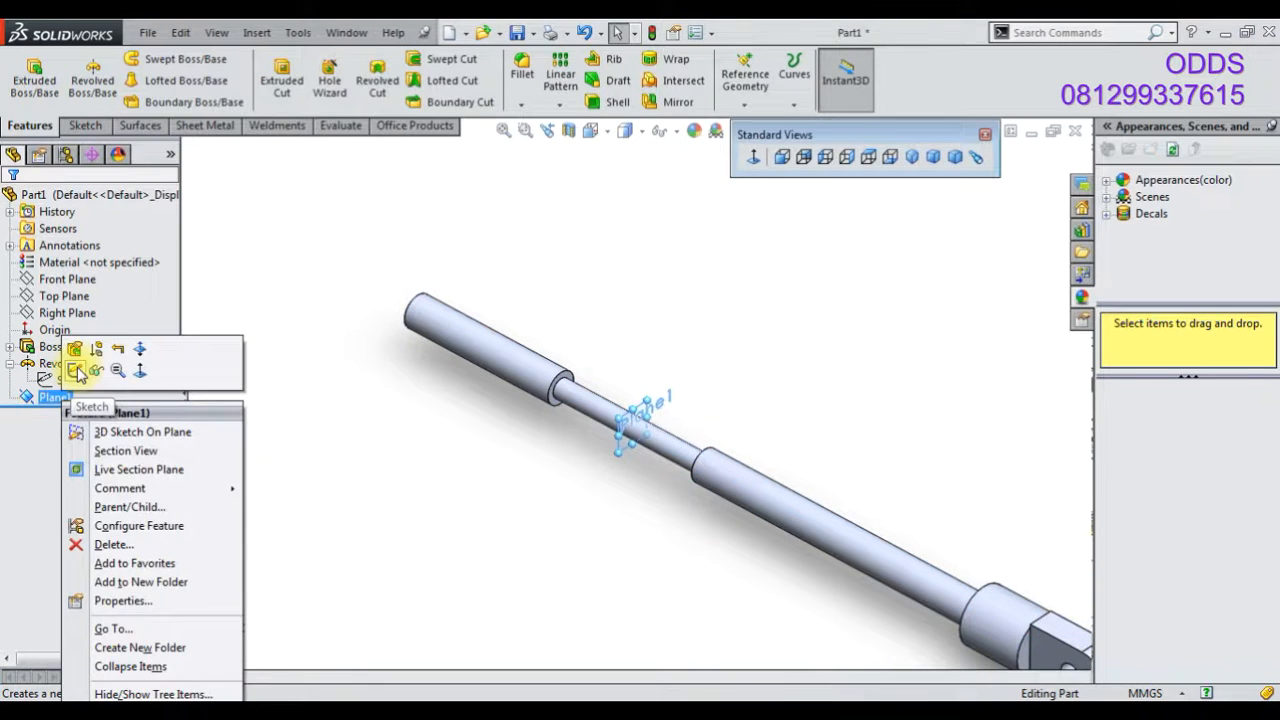
{"action": "left_click", "coordinate": [75, 371]}
{"action": "left_click", "coordinate": [753, 157]}
{"action": "left_click", "coordinate": [753, 157]}
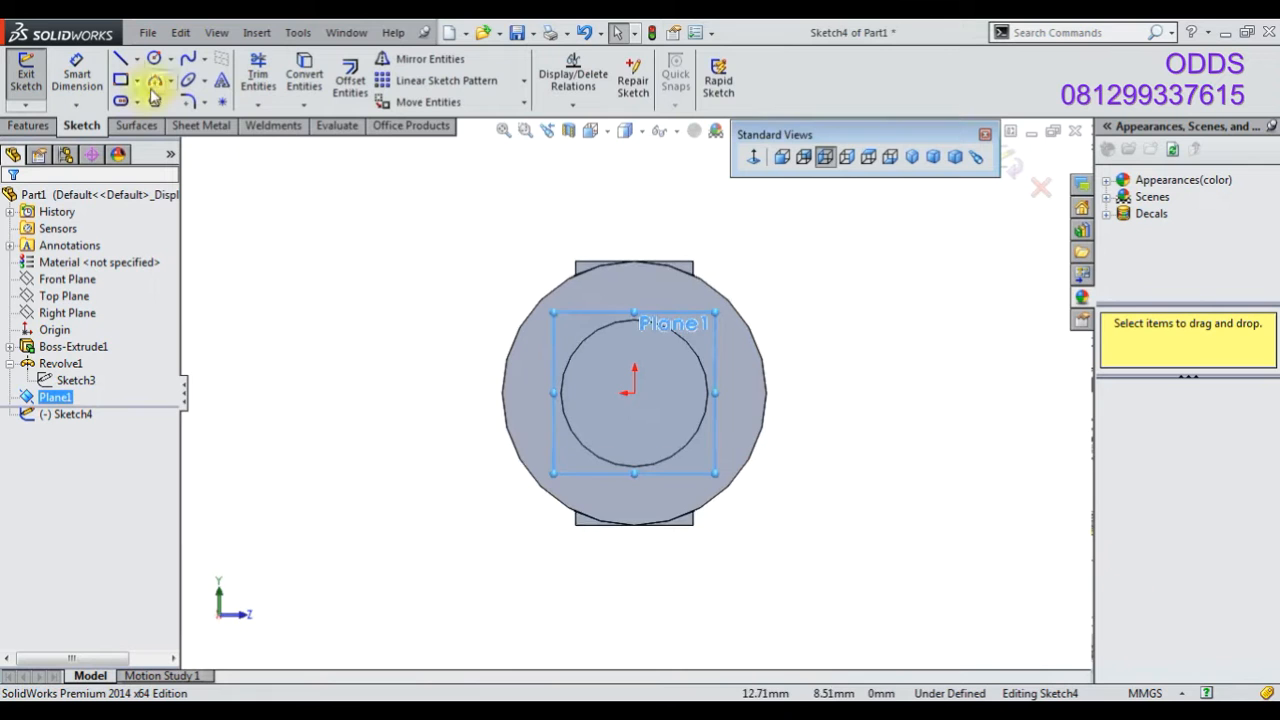
{"action": "left_click", "coordinate": [154, 58]}
{"action": "left_click_drag", "start_coordinate": [634, 393], "coordinate": [675, 393]}
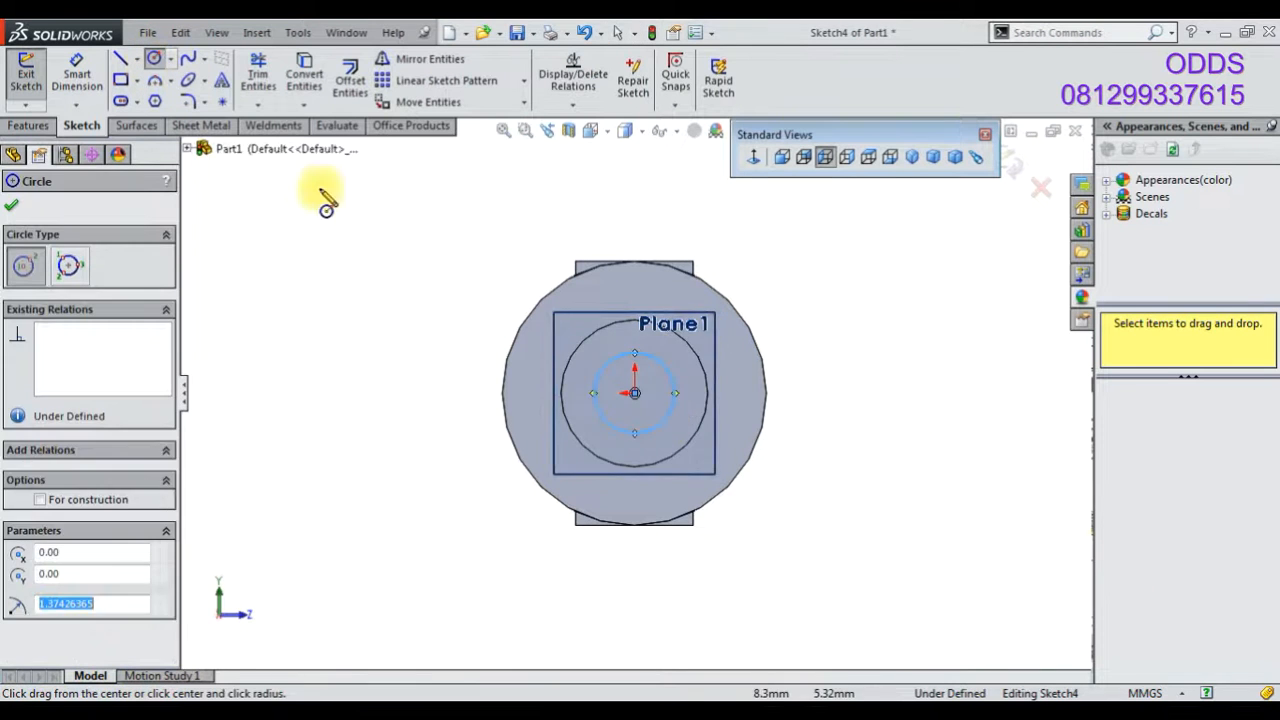
- Set the circle's diameter to 5 mm
{"action": "left_click", "coordinate": [100, 88]}
{"action": "left_click", "coordinate": [591, 400]}
{"action": "left_click", "coordinate": [414, 400]}
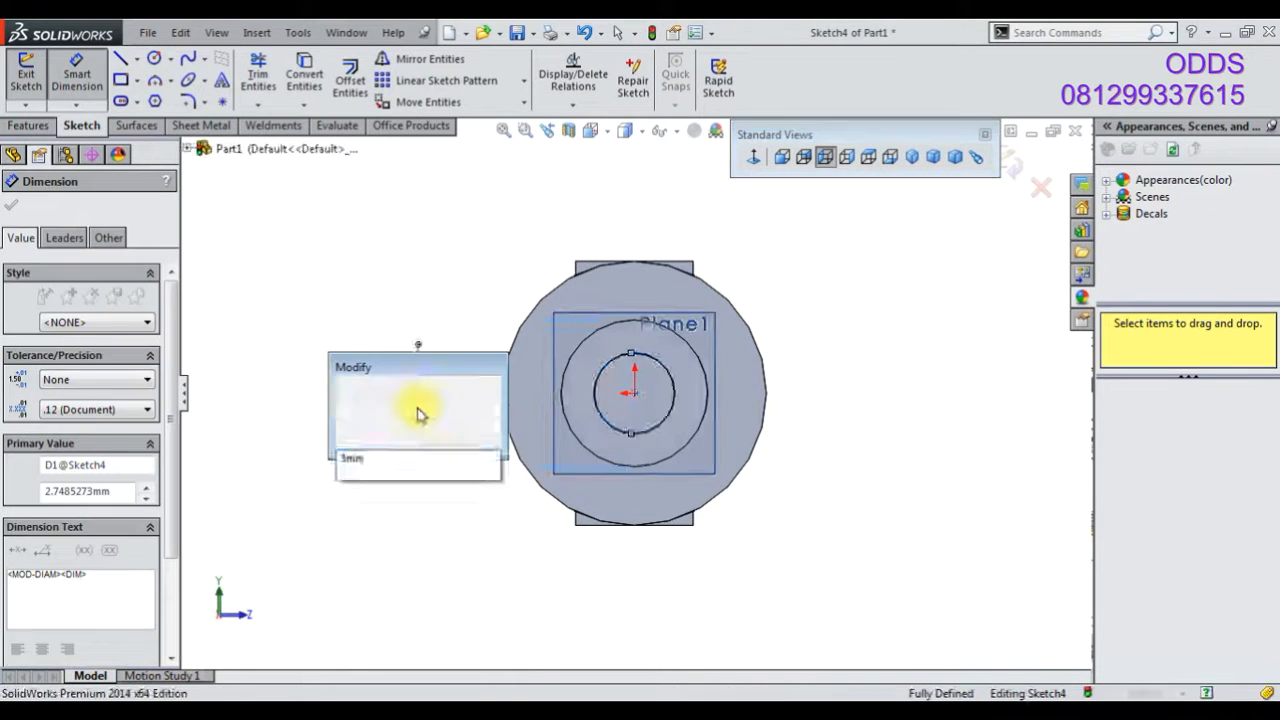
{"action": "type", "text": "5"}
{"action": "key", "text": "Return"}
{"action": "key", "text": "f"}
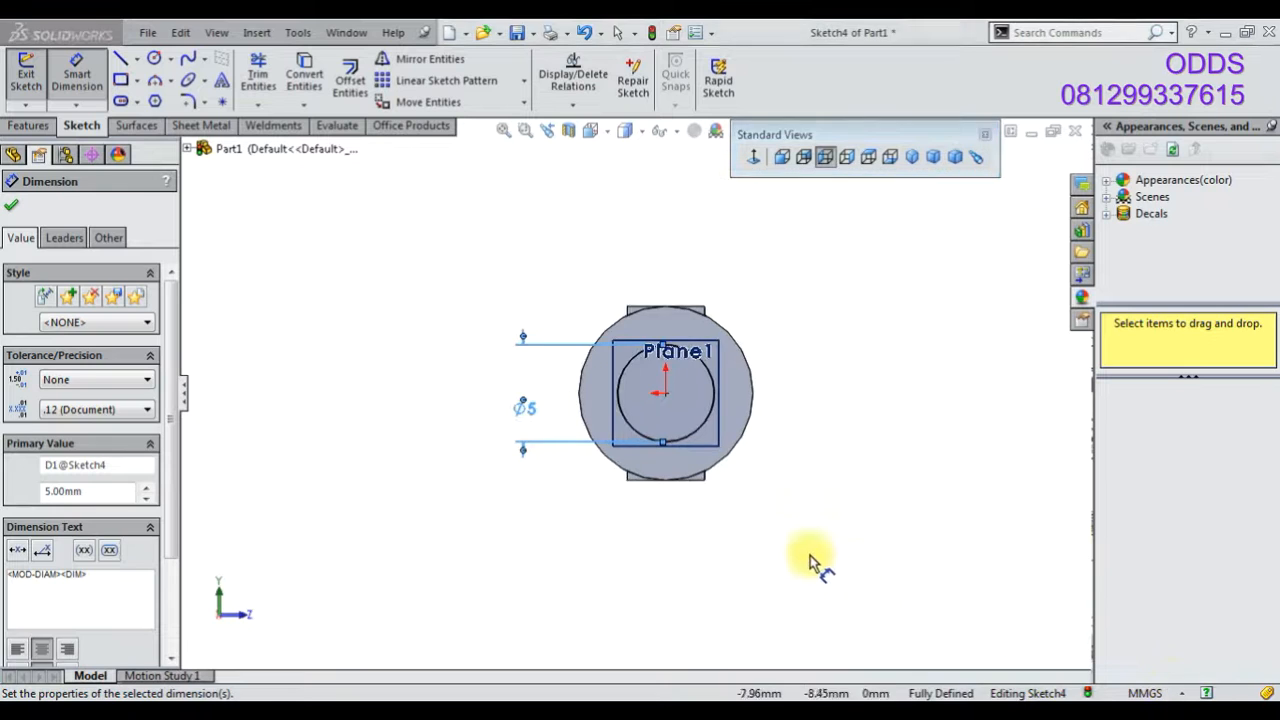
{"action": "left_click", "coordinate": [851, 571]}
{"action": "scroll", "coordinate": [203, 190], "scroll_direction": "up", "scroll_amount": 3}
- Sketch four connected lines from the circle's centre: about 6.3 mm horizontal, a vertical upward, a short horizontal back, and a diagonal downward
{"action": "left_click", "coordinate": [137, 59]}
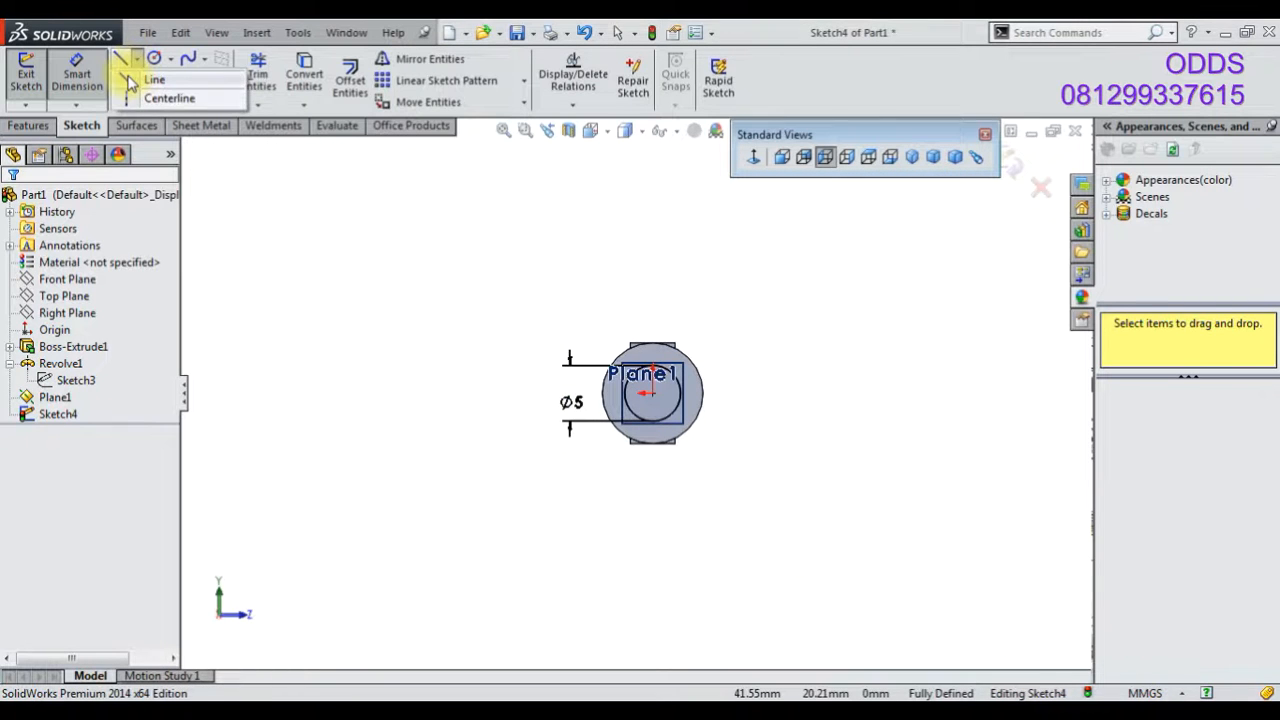
{"action": "left_click", "coordinate": [130, 79]}
{"action": "scroll", "coordinate": [634, 337], "scroll_direction": "down", "scroll_amount": 3}
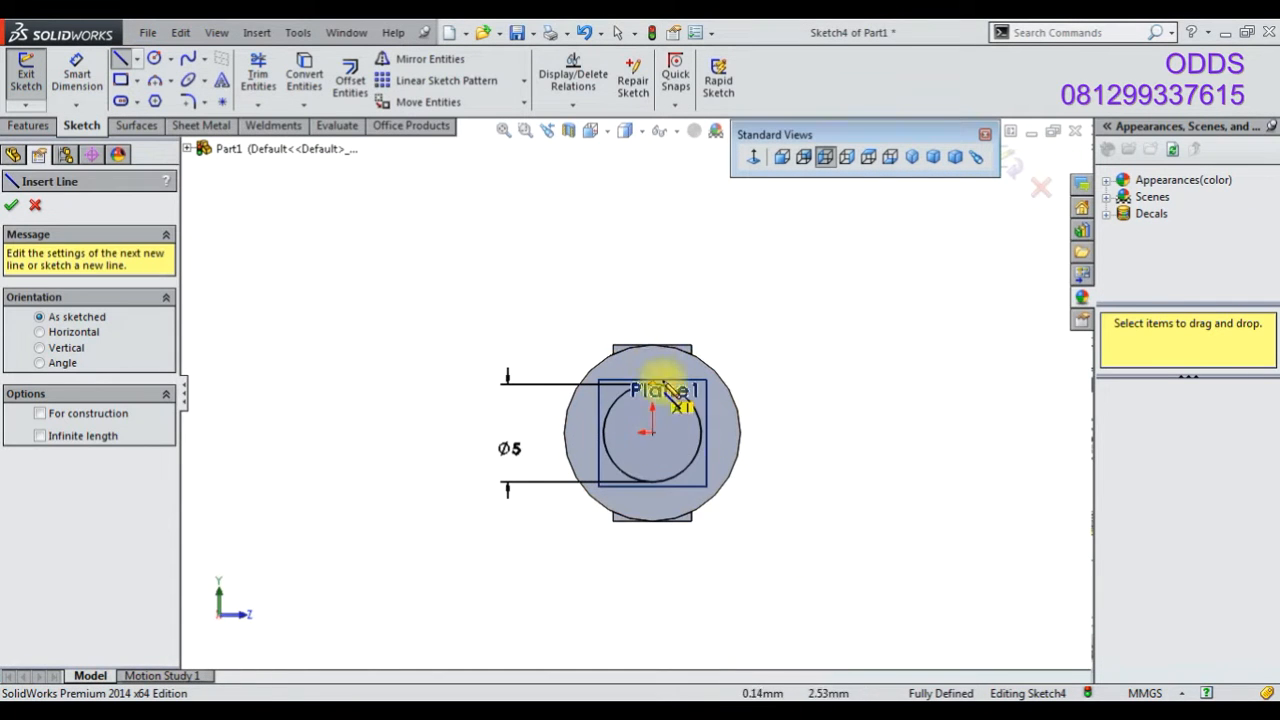
{"action": "scroll", "coordinate": [655, 390], "scroll_direction": "up", "scroll_amount": 2}
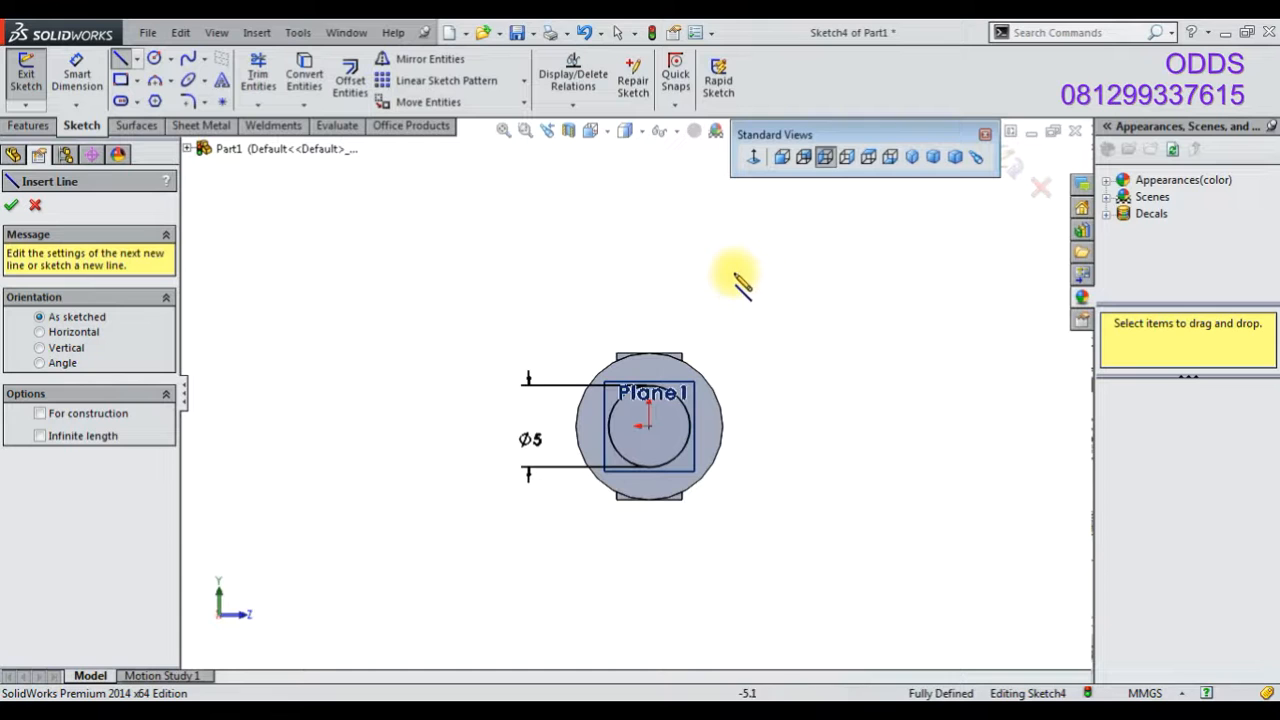
{"action": "left_click", "coordinate": [651, 428]}
{"action": "left_click", "coordinate": [753, 426]}
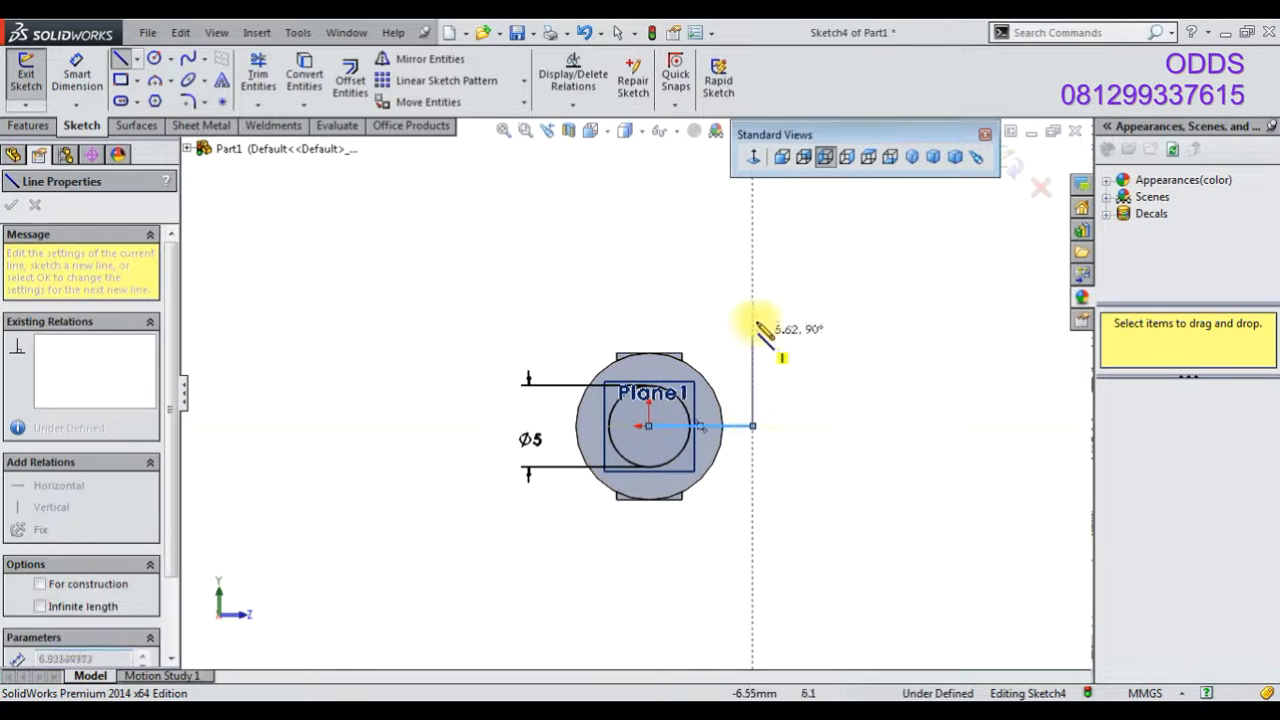
{"action": "left_click", "coordinate": [753, 259]}
{"action": "left_click", "coordinate": [720, 260]}
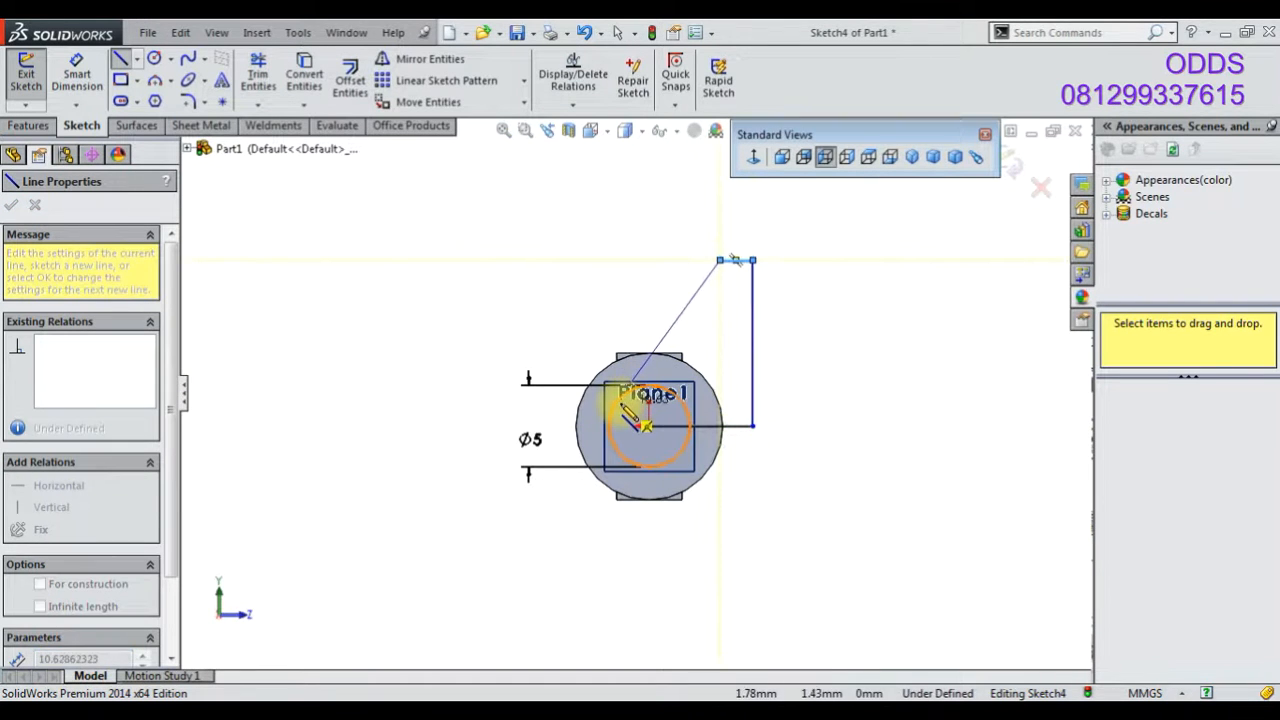
{"action": "right_click", "coordinate": [537, 439]}
{"action": "left_click", "coordinate": [366, 231]}
{"action": "key", "text": "z"}
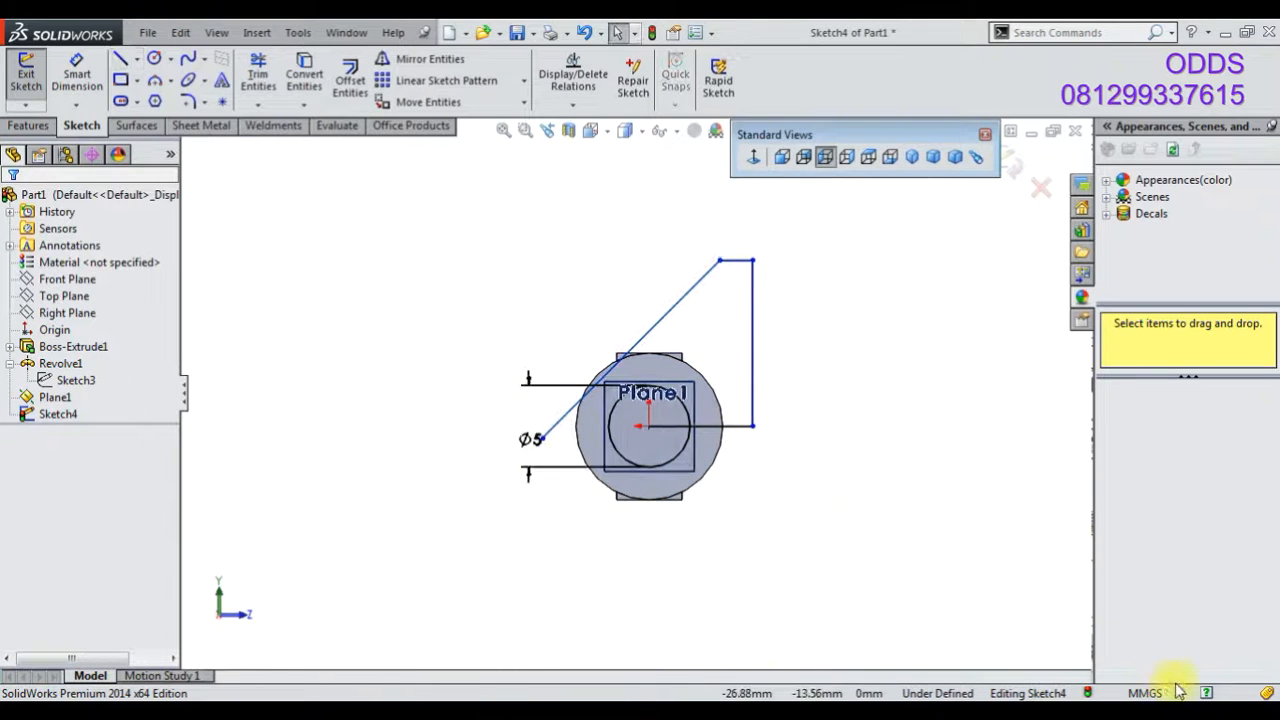
- Reposition the diagonal line clear of the circle so a short horizontal line joins it to the vertical
{"action": "mouse_move", "coordinate": [663, 333]}
{"action": "left_mouse_down"}
{"action": "mouse_move", "coordinate": [625, 322]}
{"action": "mouse_move", "coordinate": [706, 320]}
{"action": "mouse_move", "coordinate": [700, 277]}
{"action": "left_mouse_up"}
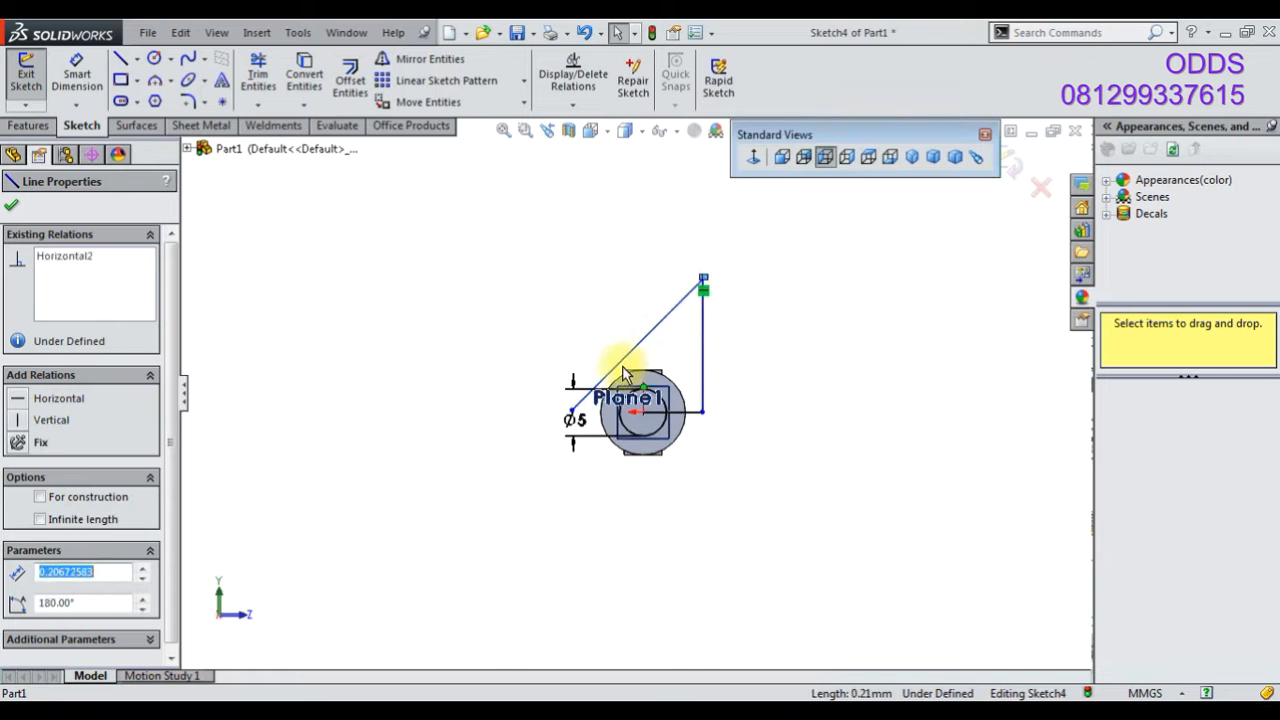
{"action": "left_click", "coordinate": [621, 328]}
{"action": "left_click", "coordinate": [668, 330]}
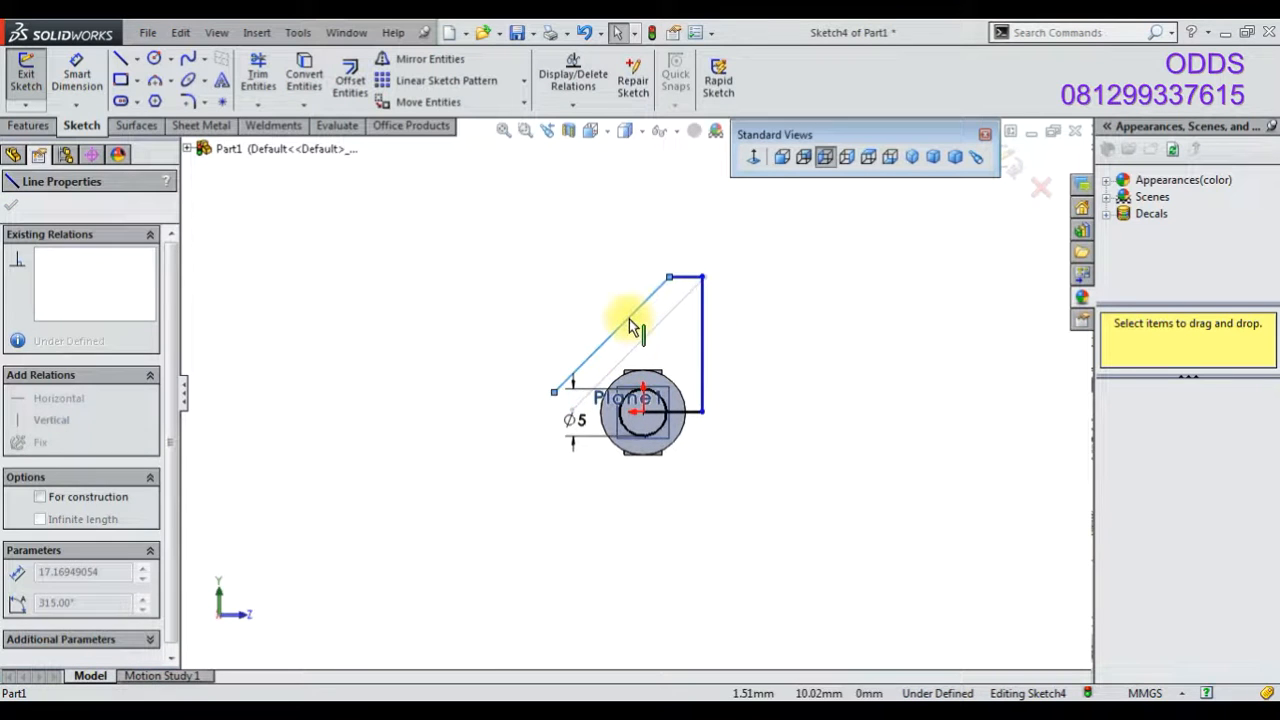
- Sketch a second circle centred on the origin and set its diameter to 10 mm
{"action": "left_click", "coordinate": [154, 58]}
{"action": "scroll", "coordinate": [543, 343], "scroll_direction": "down", "scroll_amount": 3}
{"action": "left_click", "coordinate": [741, 485]}
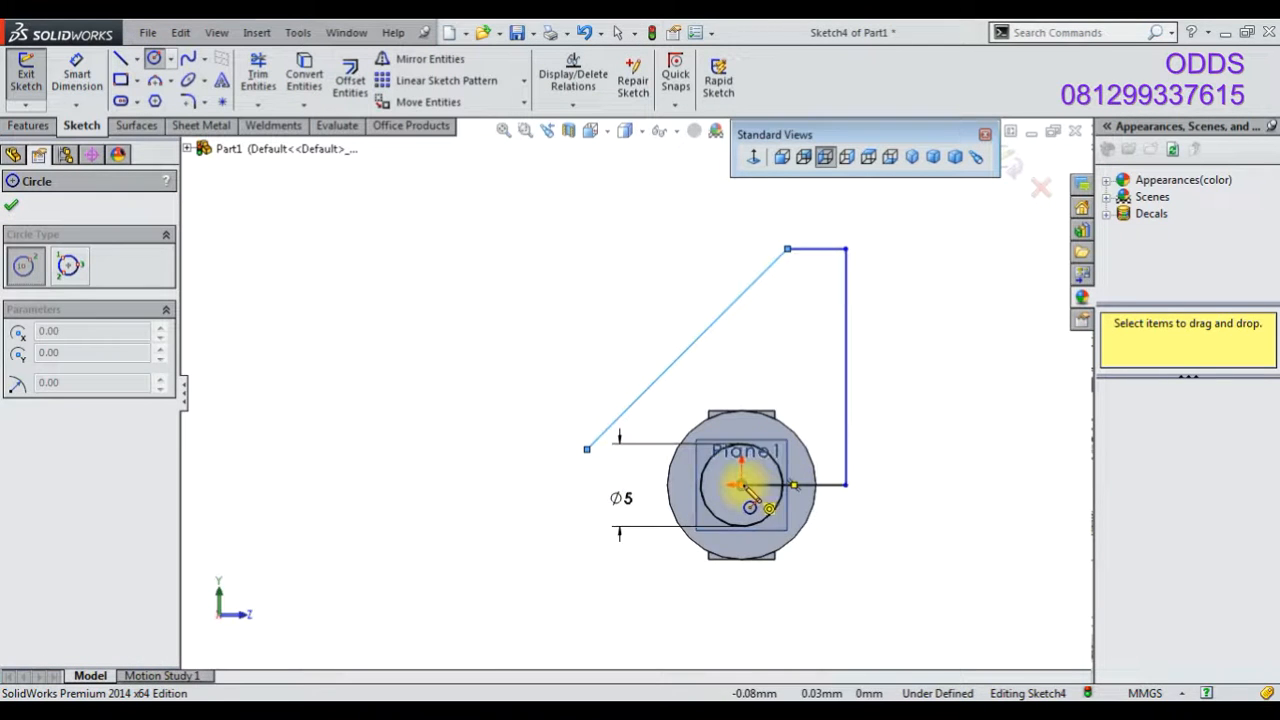
{"action": "left_click", "coordinate": [847, 485]}
{"action": "key", "text": "d"}
{"action": "left_click", "coordinate": [849, 500]}
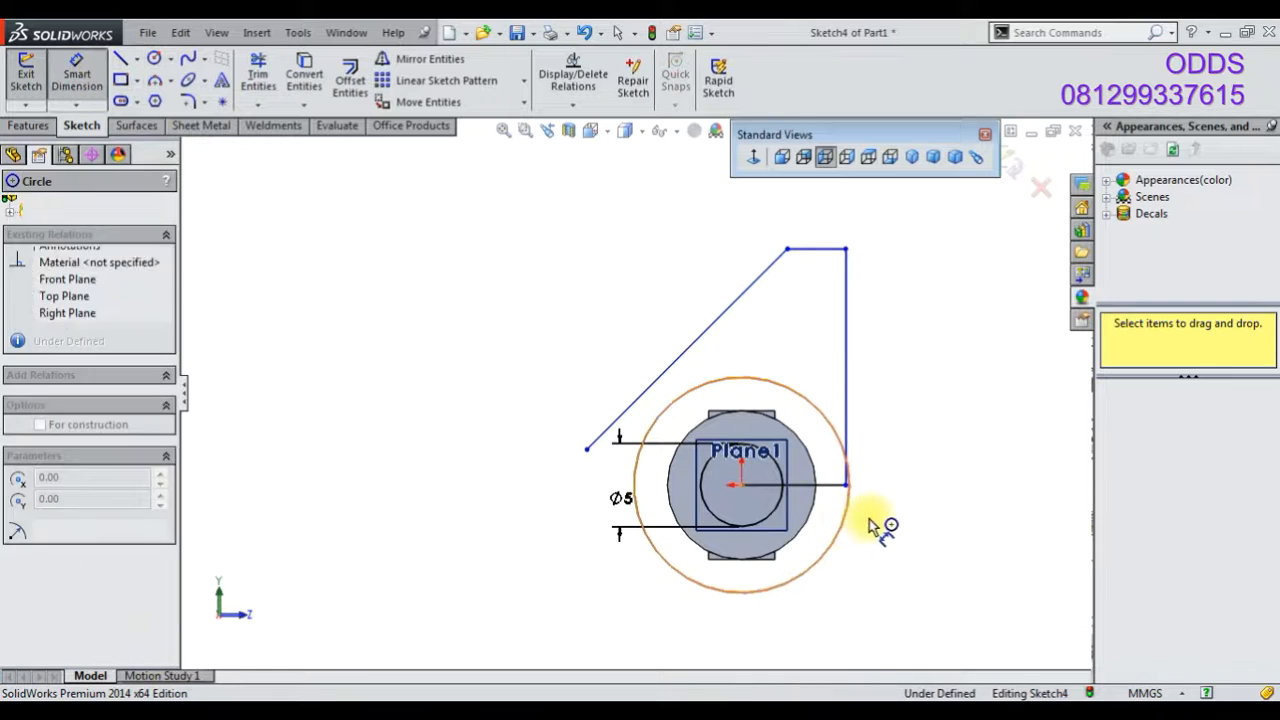
{"action": "left_click", "coordinate": [943, 517]}
{"action": "type", "text": "10"}
{"action": "key", "text": "Return"}
{"action": "right_click", "coordinate": [458, 285]}
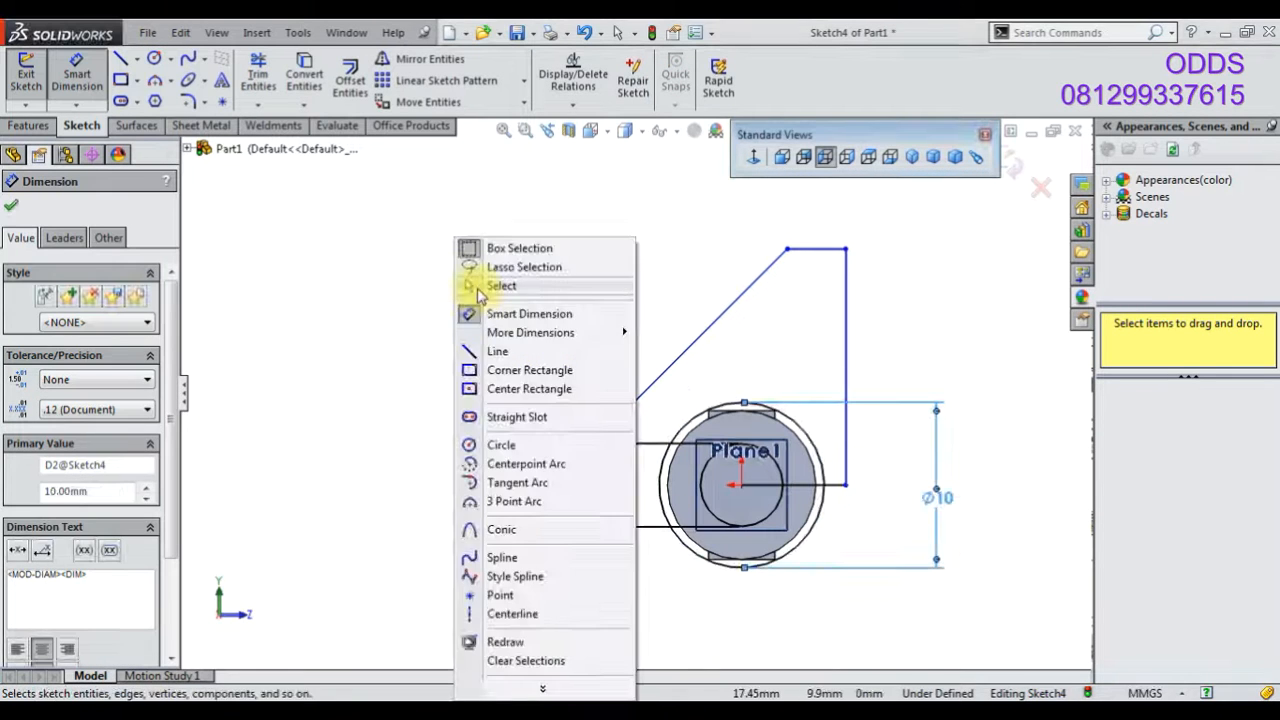
{"action": "left_click", "coordinate": [468, 287]}
- Make the diagonal line tangent to the 10 mm circle and trim its end beyond the tangent point
{"action": "left_click", "coordinate": [623, 412]}
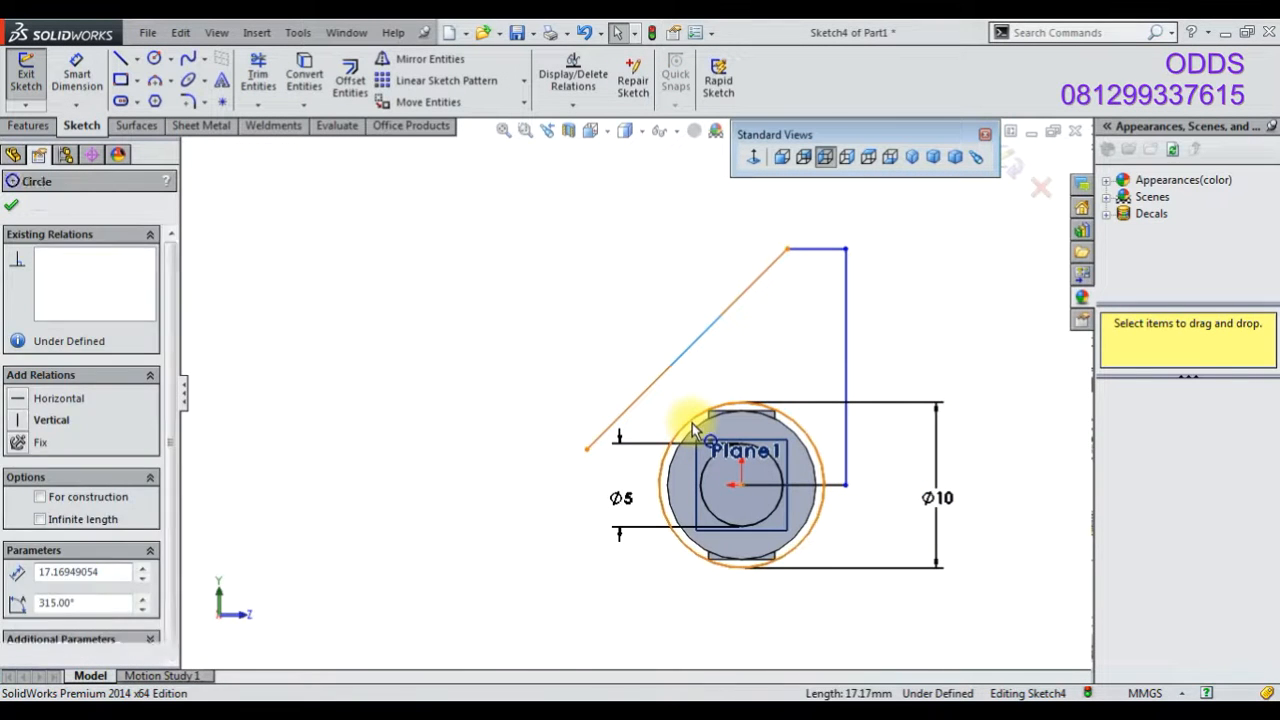
{"action": "left_click", "coordinate": [692, 428], "text": "ctrl"}
{"action": "left_click", "coordinate": [757, 343]}
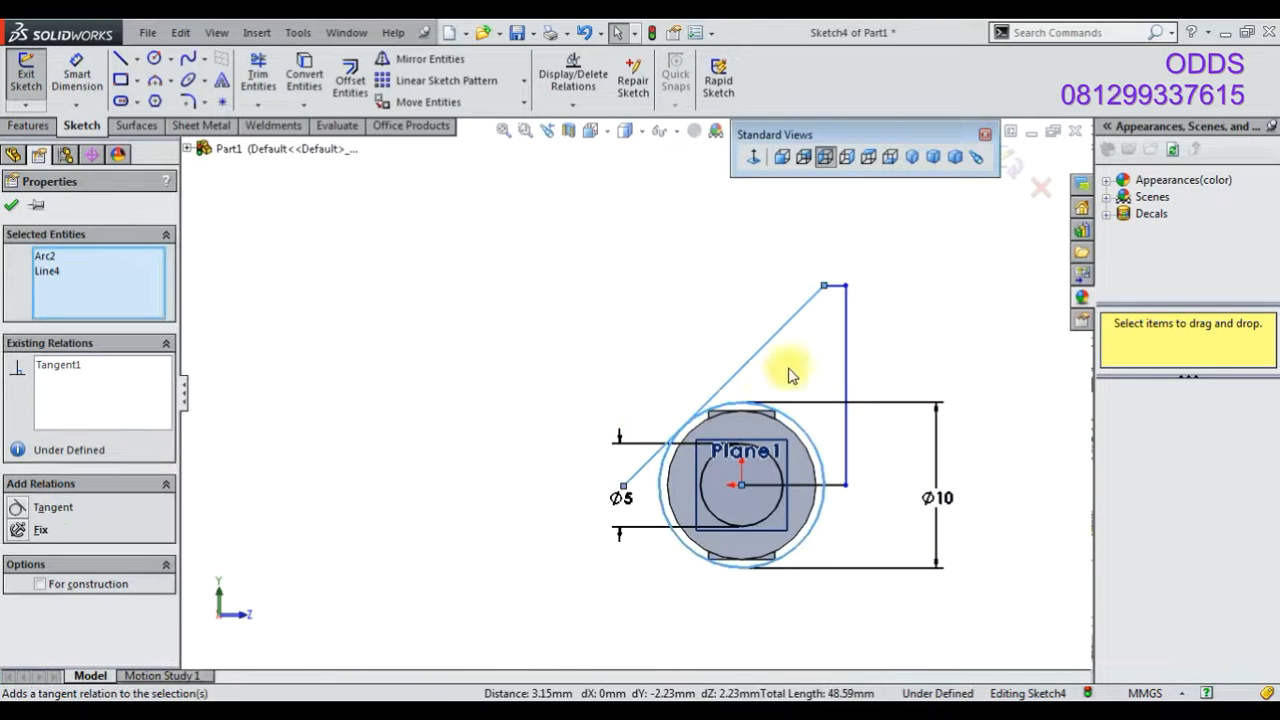
{"action": "left_click", "coordinate": [260, 75]}
{"action": "scroll", "coordinate": [600, 480], "scroll_direction": "down", "scroll_amount": 3}
{"action": "right_click", "coordinate": [405, 265]}
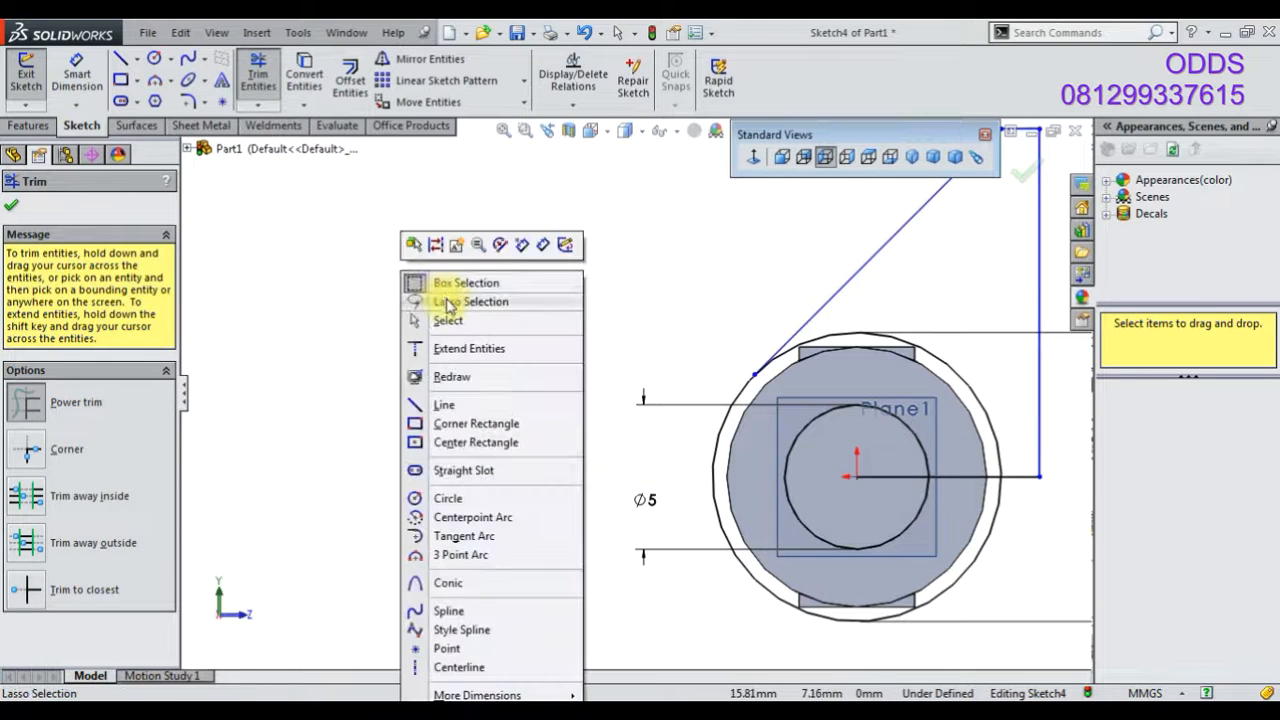
{"action": "left_click", "coordinate": [449, 320]}
- Convert the horizontal line from the origin to construction geometry
{"action": "left_click", "coordinate": [1015, 477]}
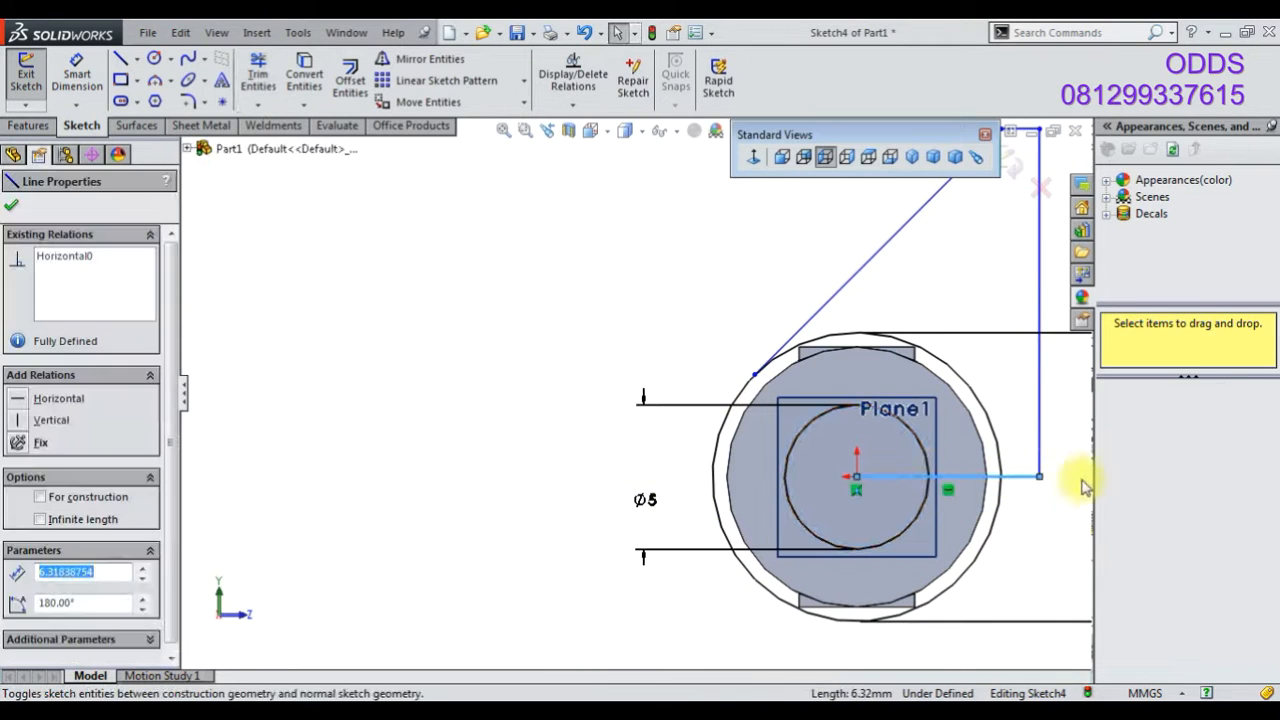
{"action": "key", "text": "Escape"}
{"action": "key", "text": "z"}
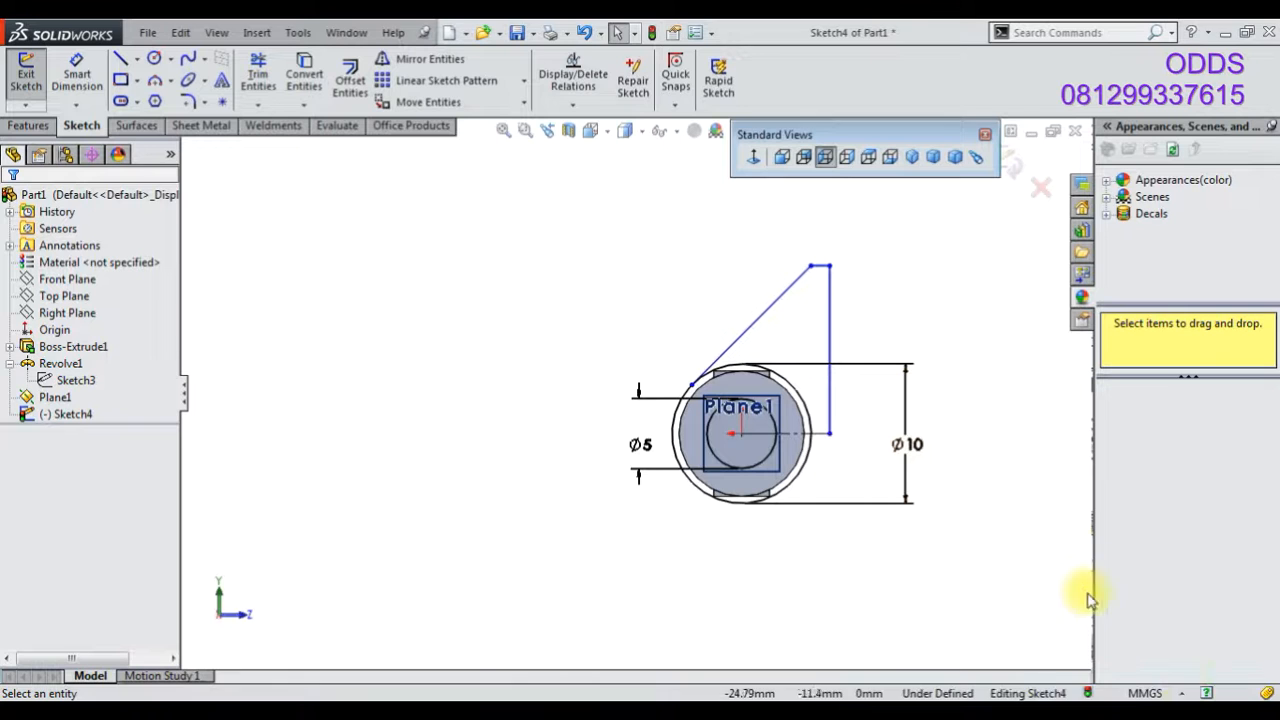
- Dimension the vertical line's distance from the circle's centre as 9 mm
{"action": "left_click", "coordinate": [77, 75]}
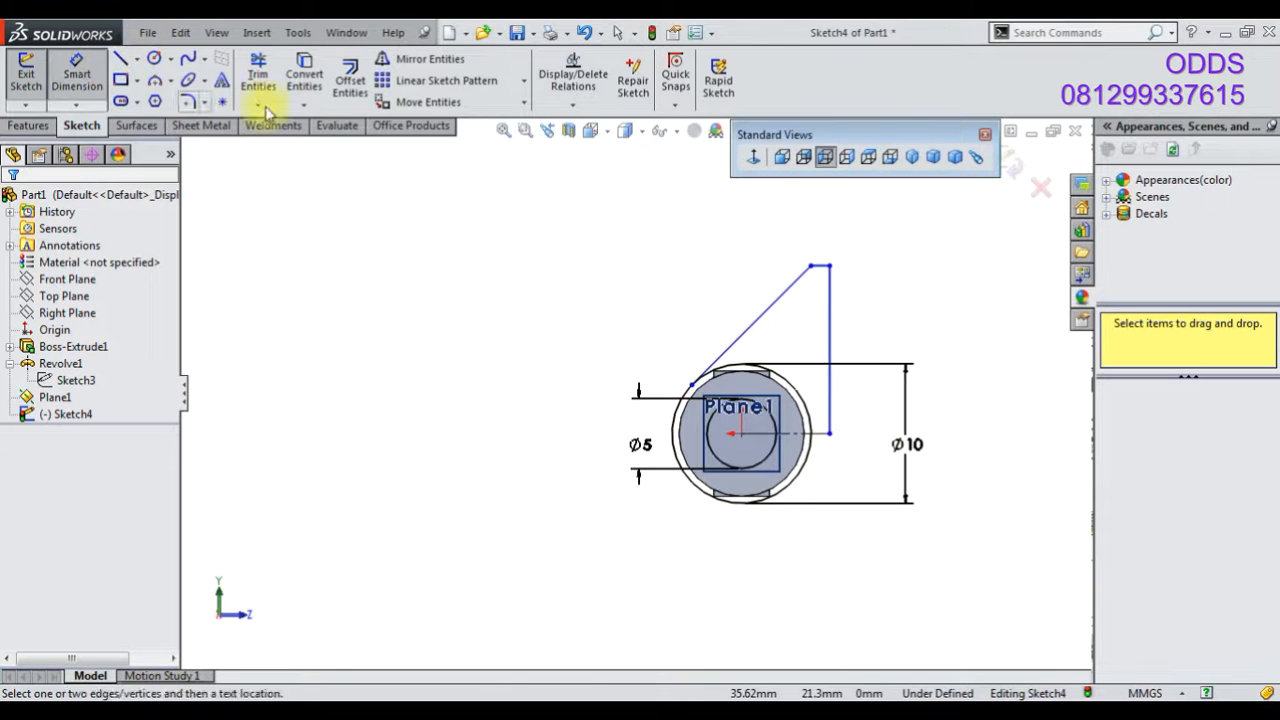
{"action": "left_click", "coordinate": [831, 412]}
{"action": "left_click", "coordinate": [781, 425]}
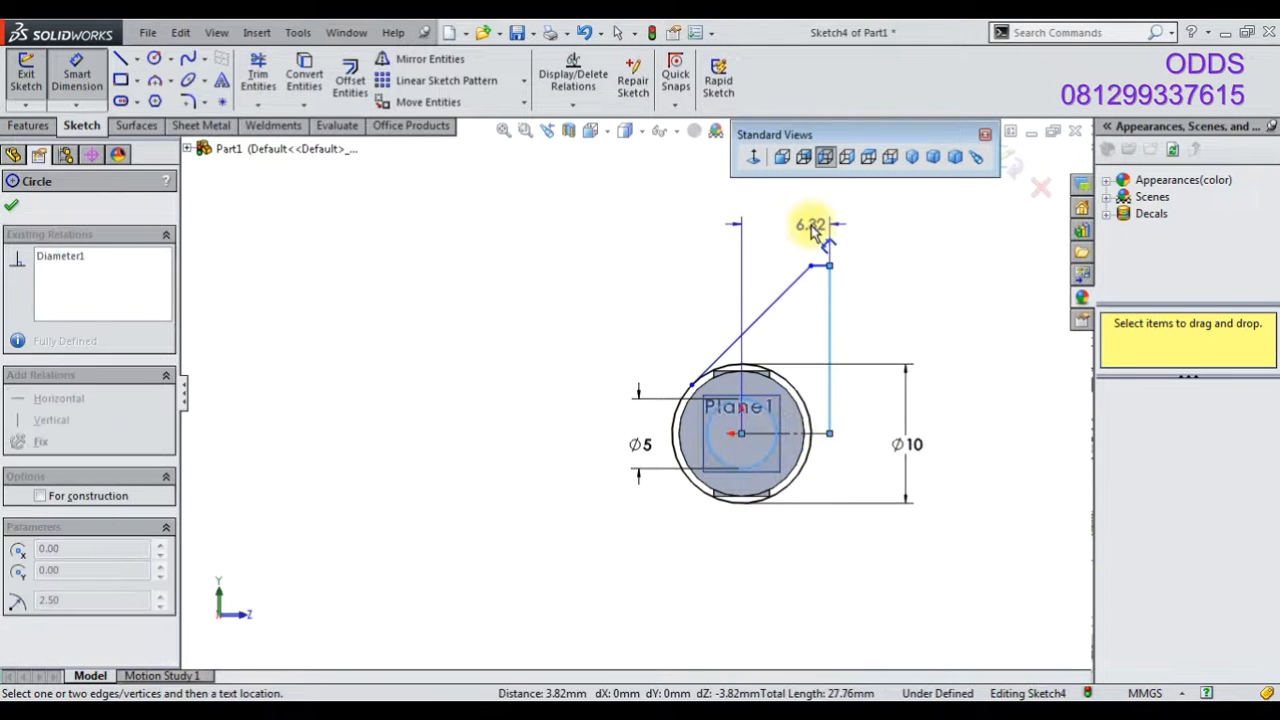
{"action": "left_click", "coordinate": [805, 228]}
{"action": "type", "text": "9"}
{"action": "key", "text": "Return"}
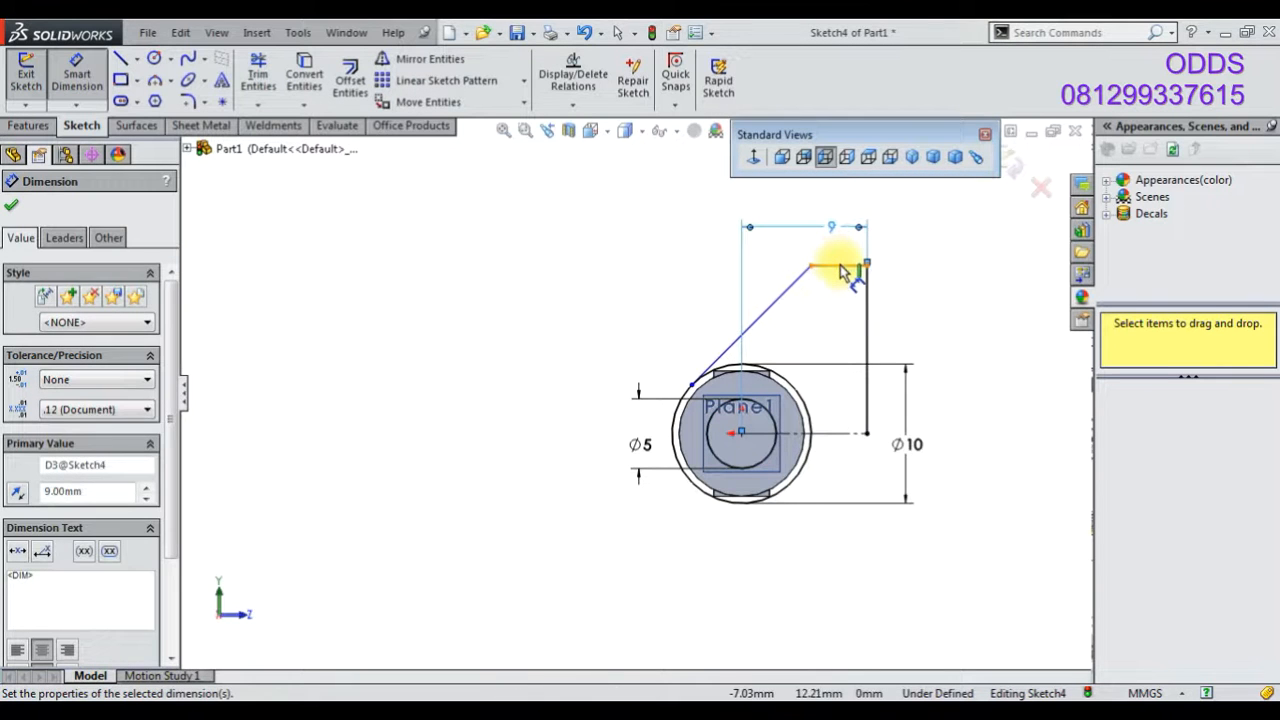
- Dimension the short upper horizontal line's length as 5 mm
{"action": "left_click", "coordinate": [840, 266]}
{"action": "left_click", "coordinate": [839, 253]}
{"action": "type", "text": "5"}
{"action": "key", "text": "Return"}
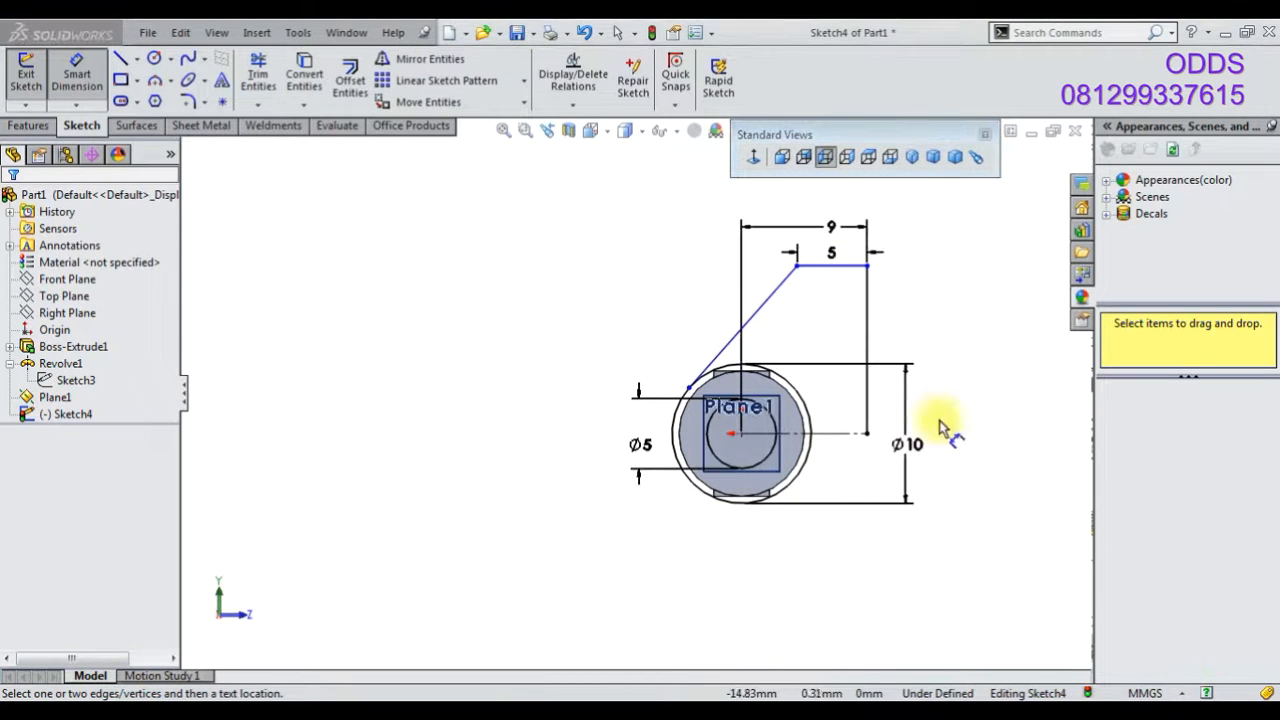
- Dimension the vertical line's length as 12 mm
{"action": "left_click", "coordinate": [868, 345]}
{"action": "left_click", "coordinate": [940, 352]}
{"action": "type", "text": "12"}
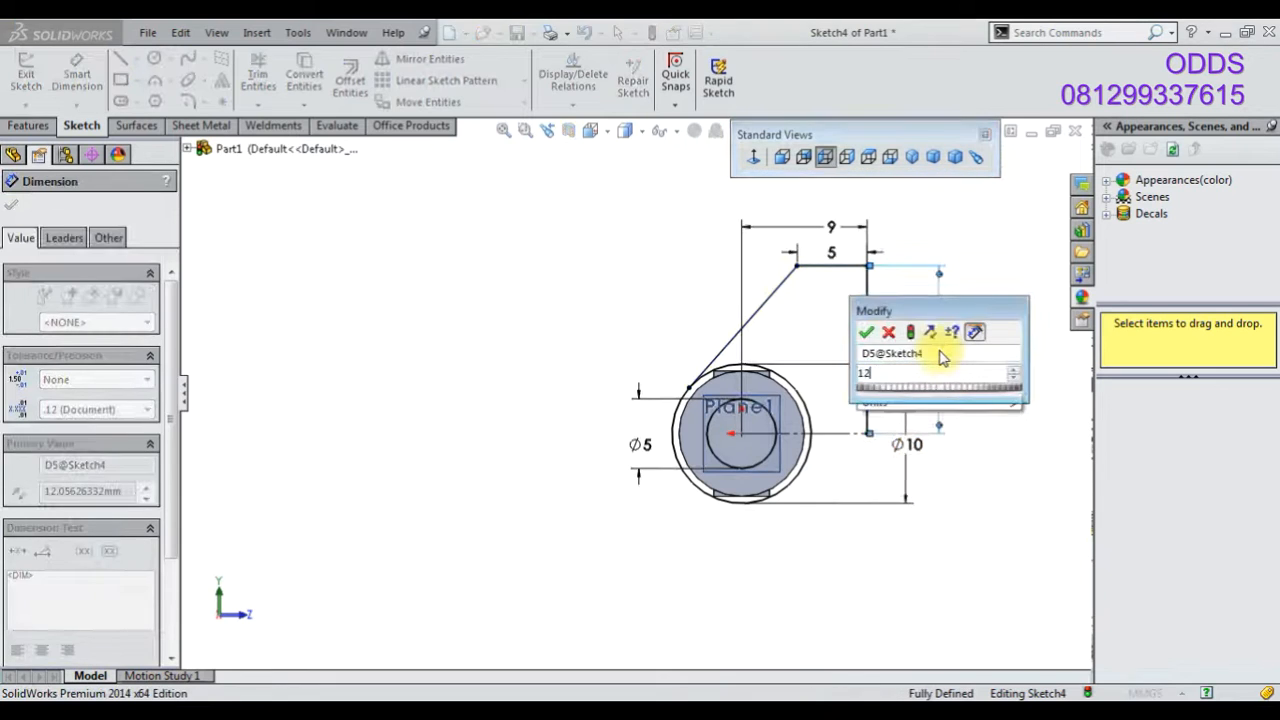
{"action": "key", "text": "Return"}
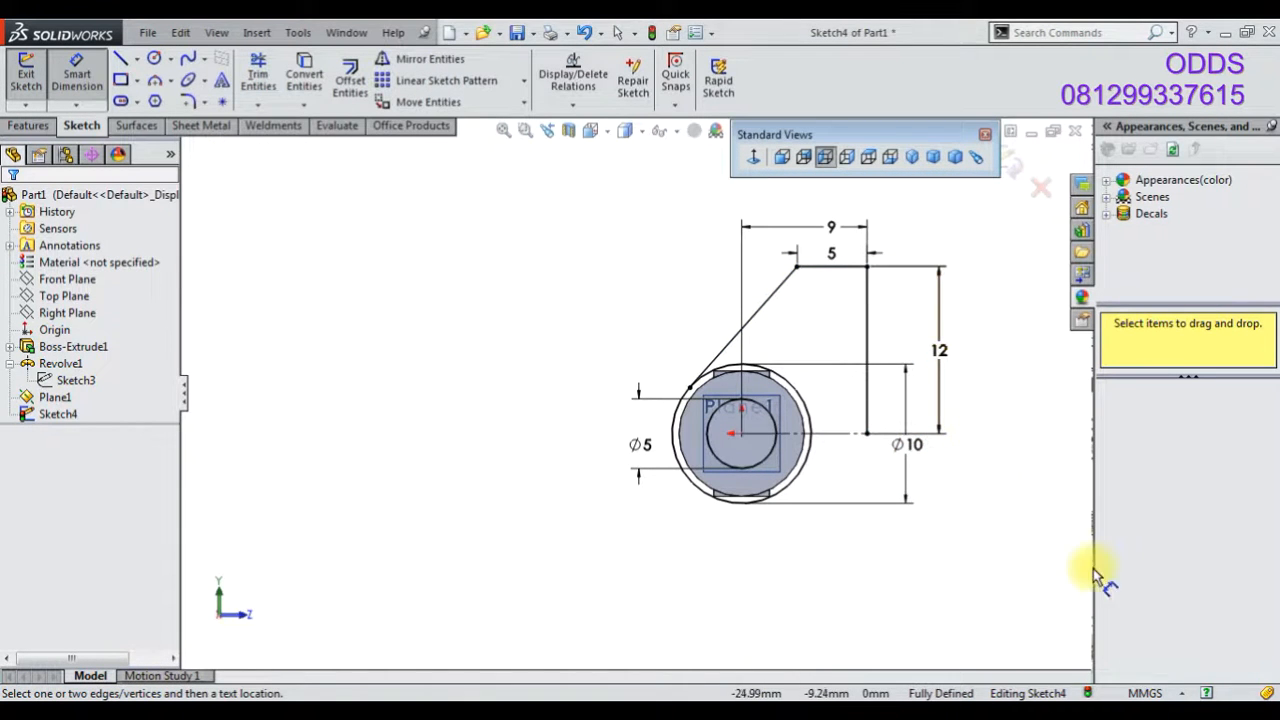
{"action": "right_click", "coordinate": [420, 304]}
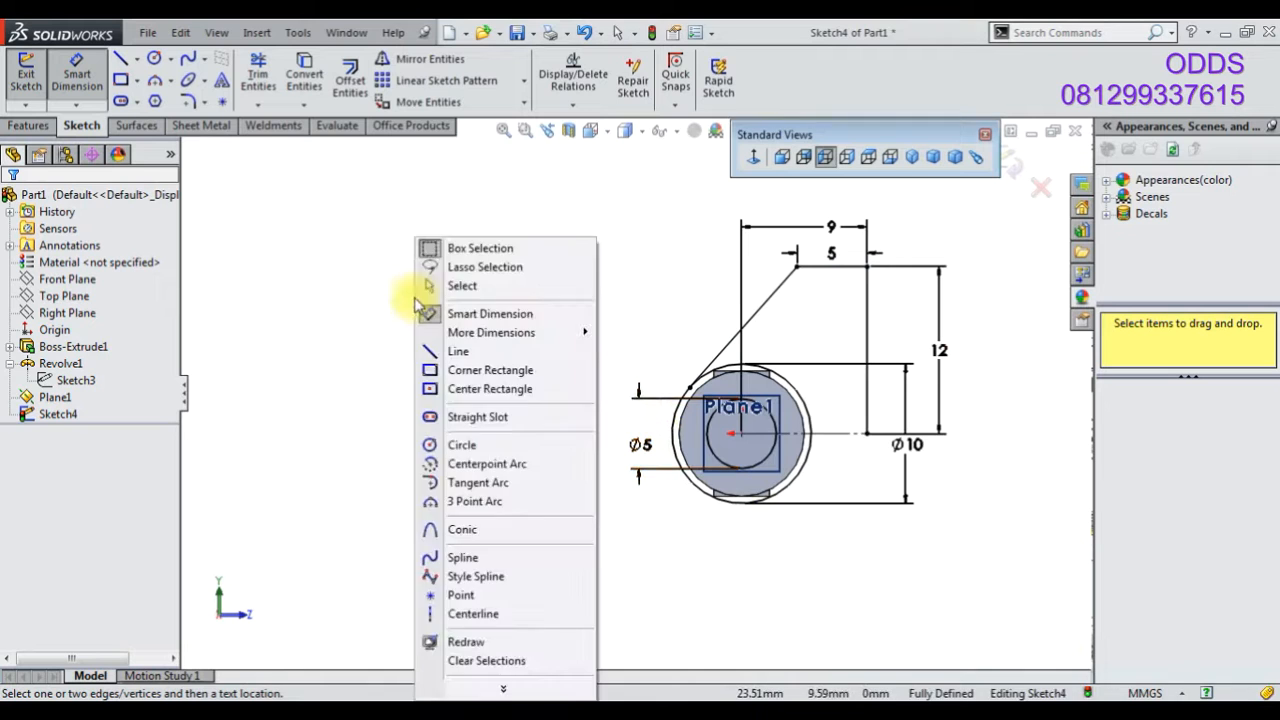
- Mirror the vertical, short horizontal and diagonal lines about the horizontal construction line, keeping the originals
{"action": "left_click", "coordinate": [420, 58]}
{"action": "left_click_drag", "start_coordinate": [621, 218], "coordinate": [884, 445]}
{"action": "left_click", "coordinate": [110, 448]}
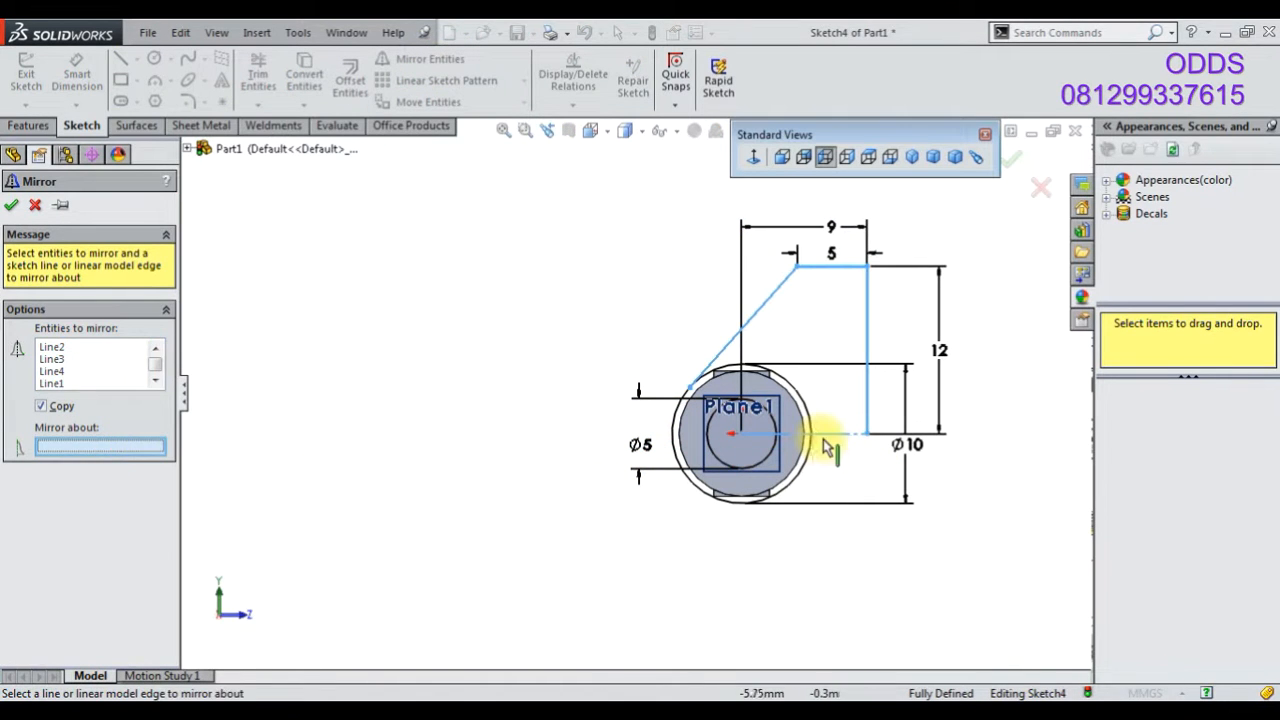
{"action": "left_click", "coordinate": [843, 434]}
{"action": "left_click", "coordinate": [11, 206]}
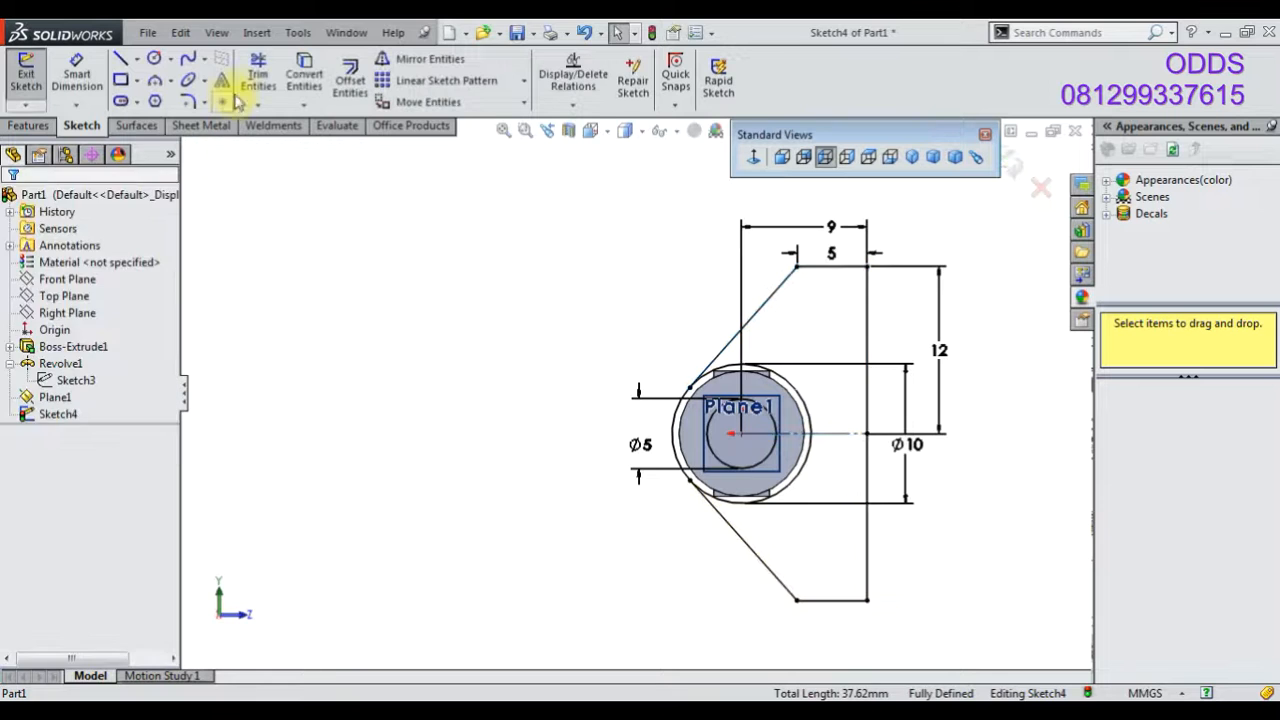
- Trim the 10 mm circle back to the arc joining the diagonals, then sketch a rectangle about 5.2 by 2.8 mm from outside it into the inner circle
{"action": "left_click", "coordinate": [258, 75]}
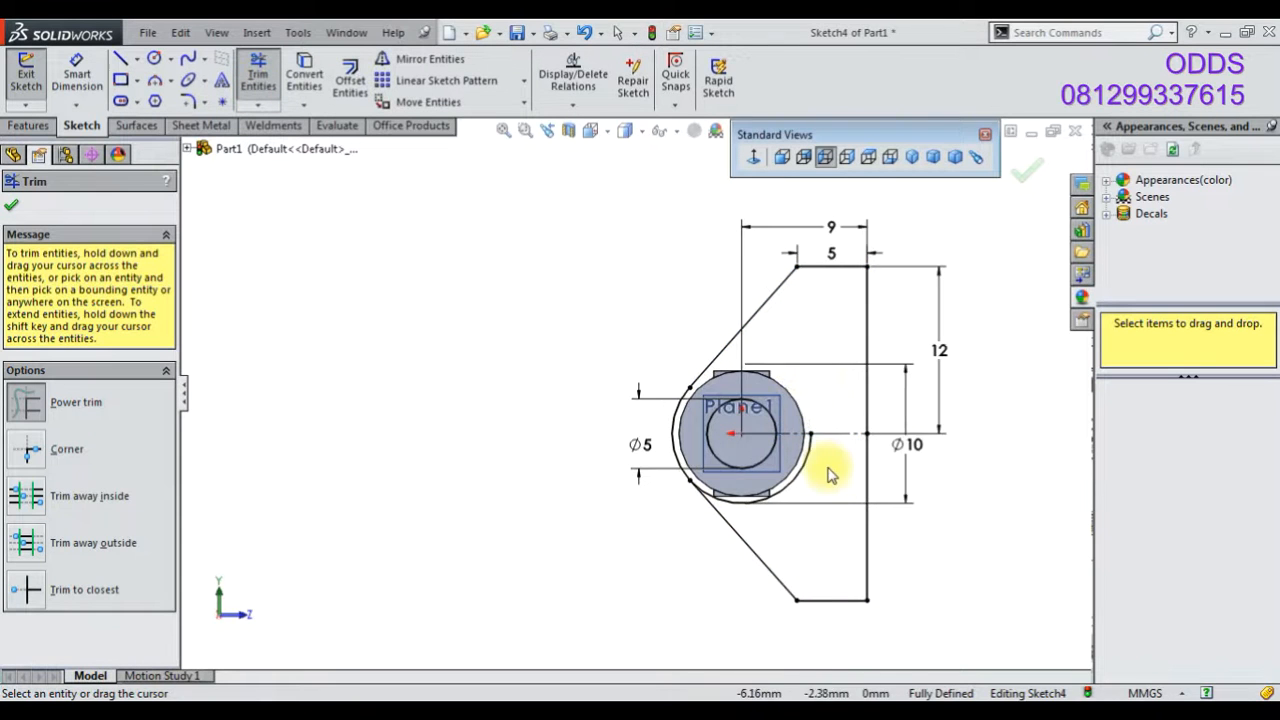
{"action": "scroll", "coordinate": [806, 472], "scroll_direction": "down", "scroll_amount": 2}
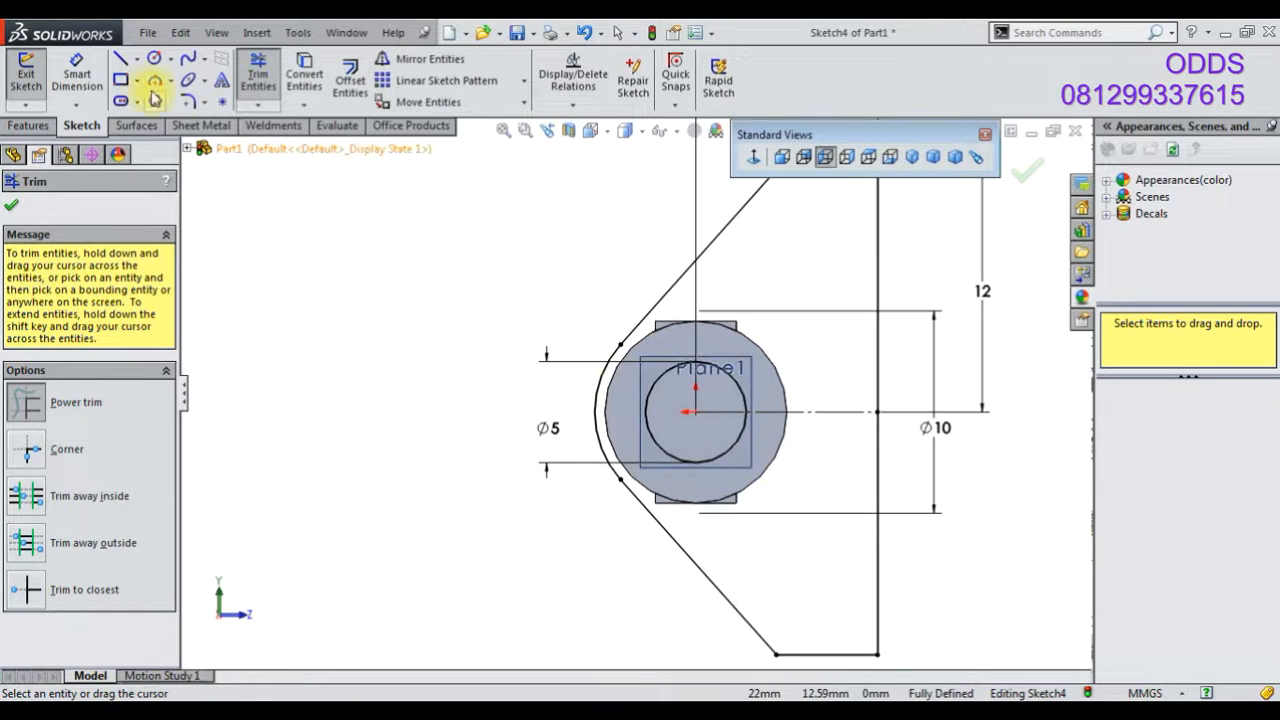
{"action": "left_click", "coordinate": [120, 80]}
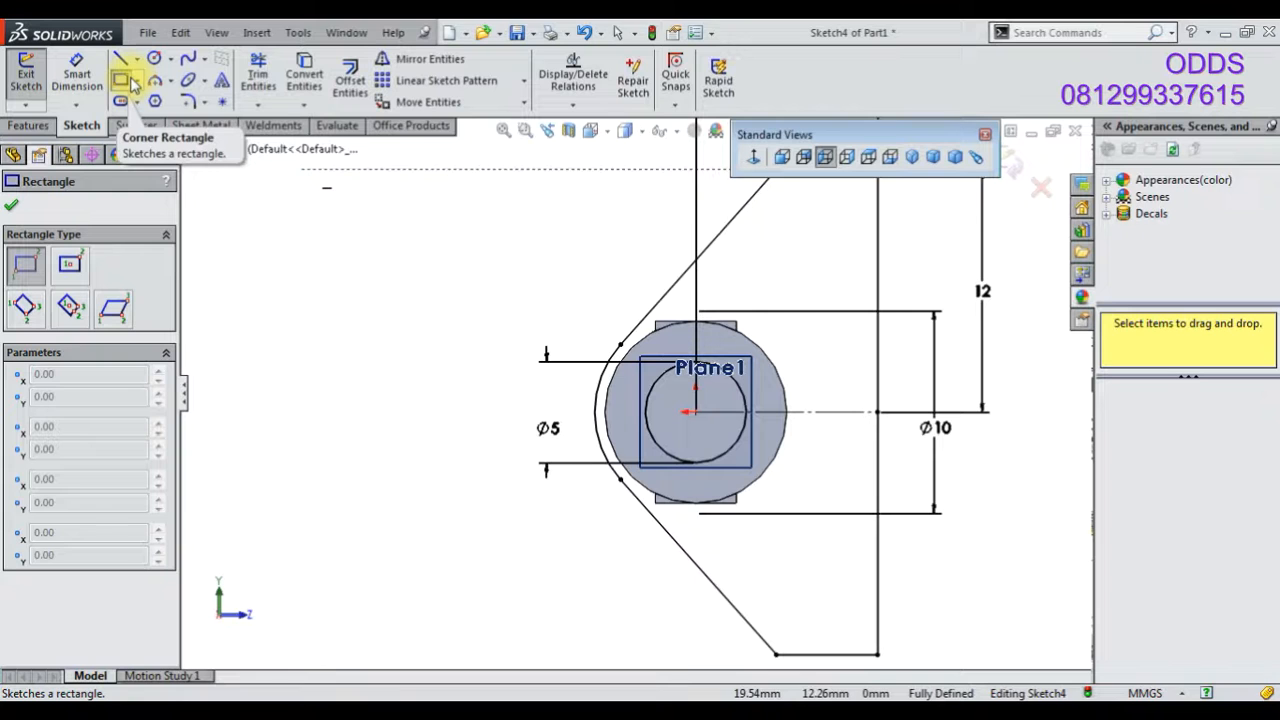
{"action": "left_click", "coordinate": [549, 384]}
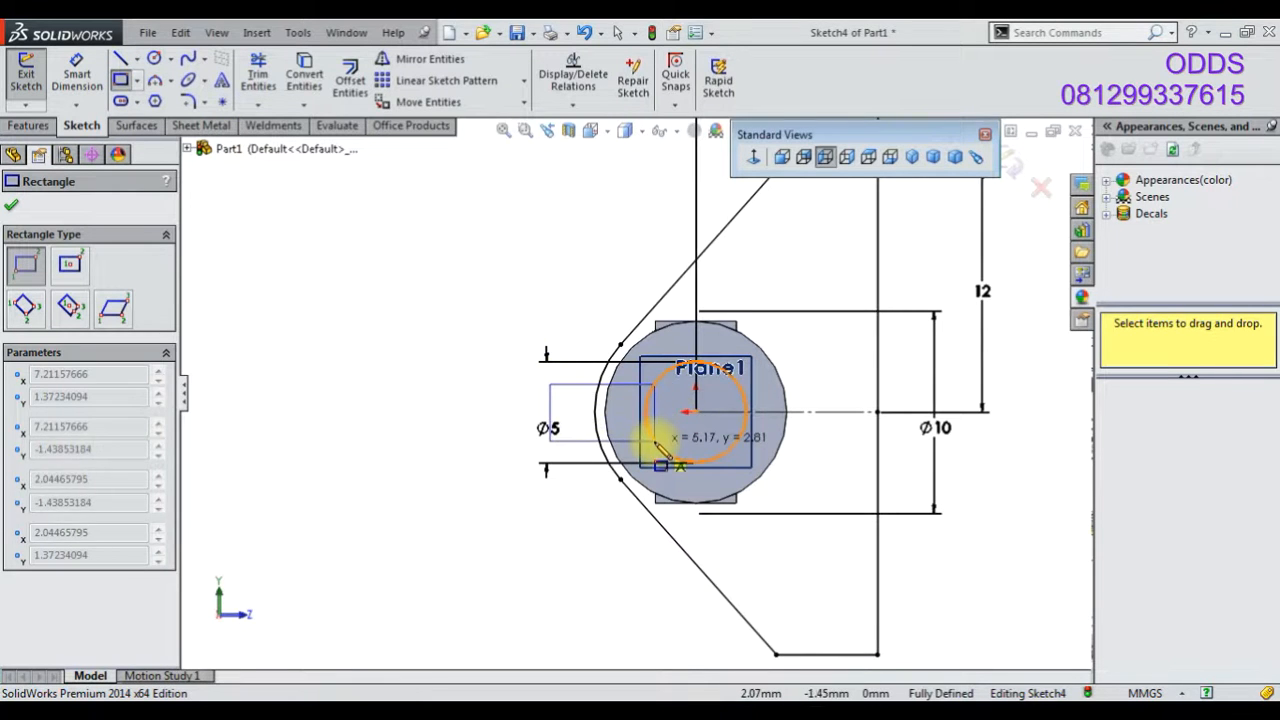
{"action": "left_click", "coordinate": [656, 441]}
- Dimension the rectangle's height as 3 mm
{"action": "left_click", "coordinate": [76, 104]}
{"action": "left_click", "coordinate": [115, 120]}
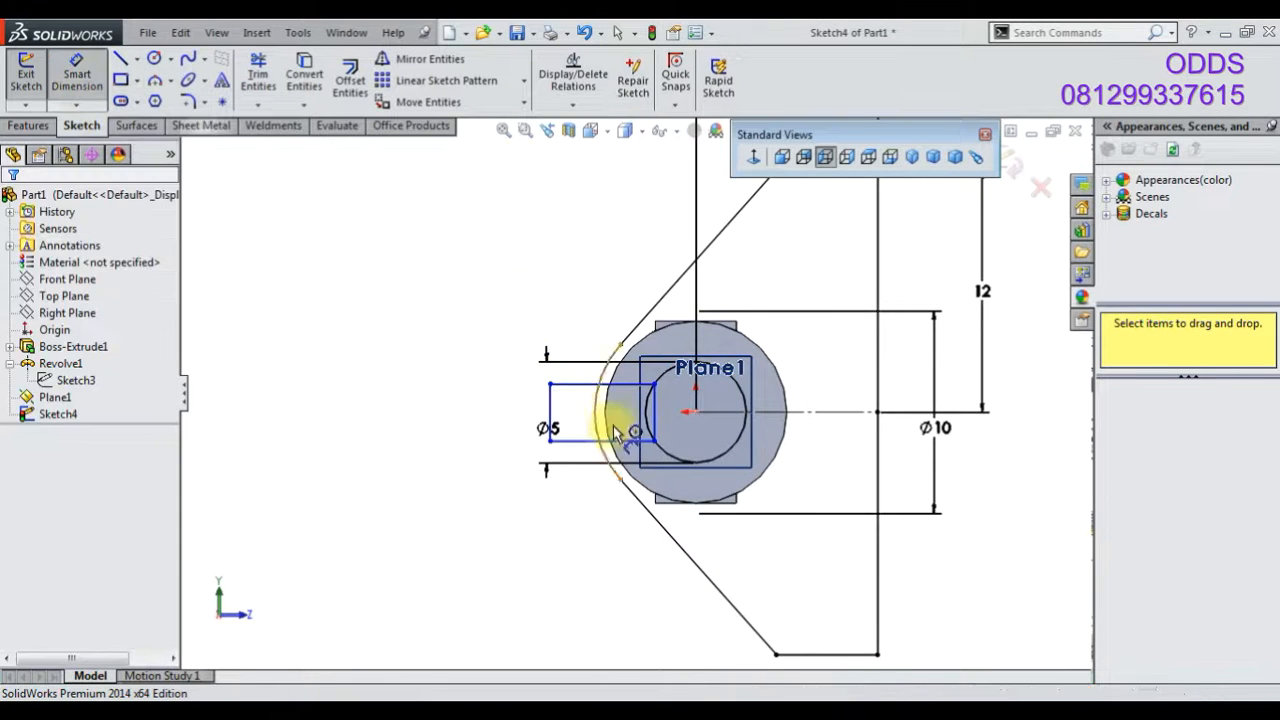
{"action": "left_click", "coordinate": [549, 413]}
{"action": "left_click", "coordinate": [474, 405]}
{"action": "type", "text": "3"}
{"action": "key", "text": "Return"}
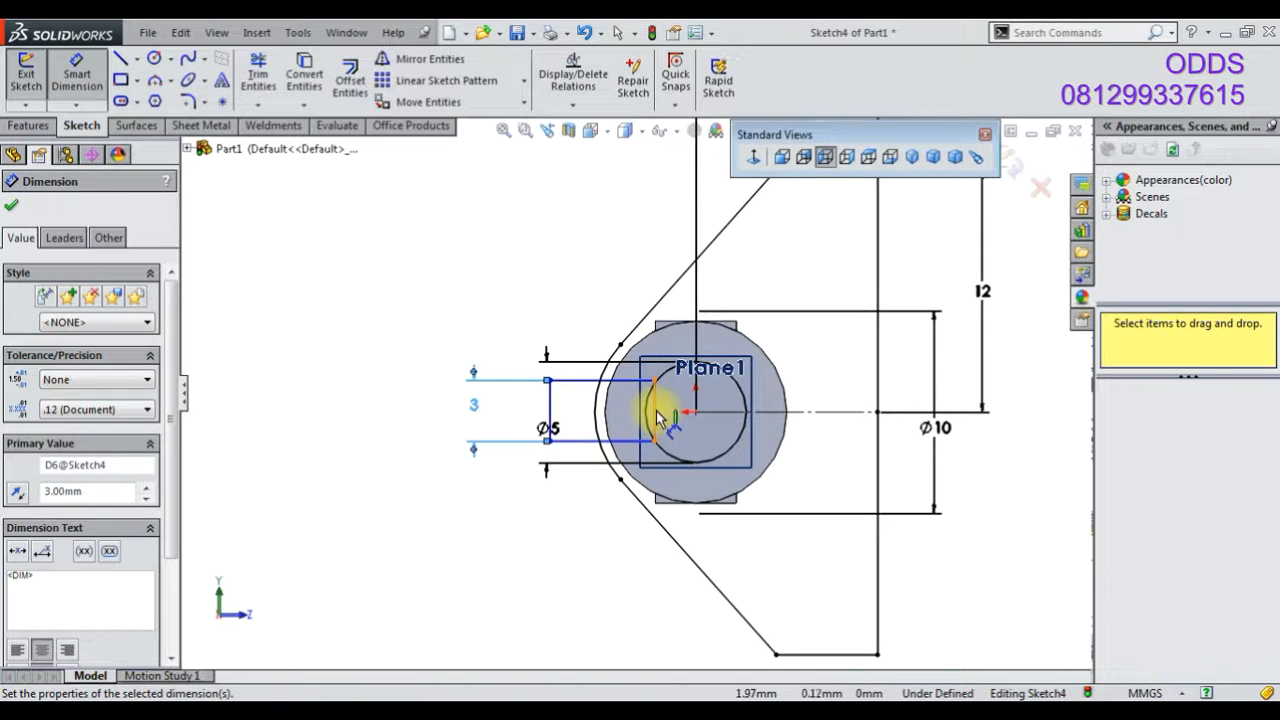
- Dimension the rectangle's lower edge 1.5 mm from the circle's centre and dismiss the security notification
{"action": "left_click", "coordinate": [622, 446]}
{"action": "left_click", "coordinate": [825, 435]}
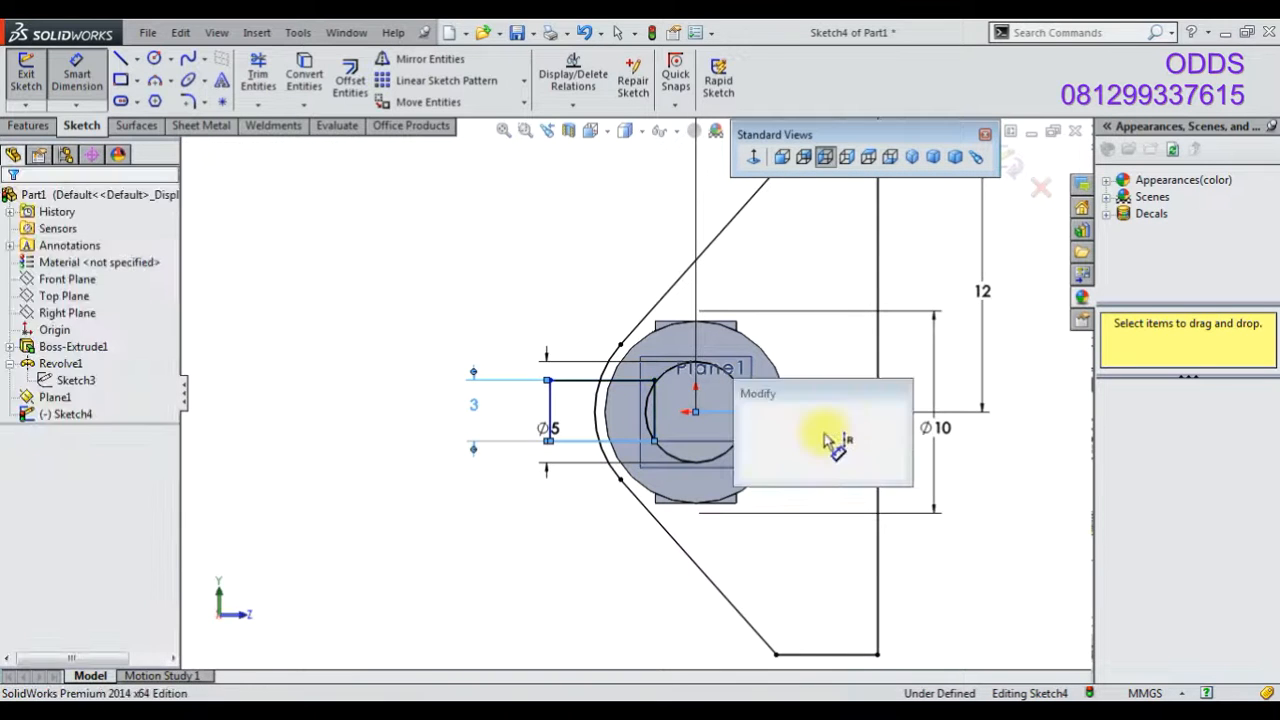
{"action": "type", "text": "1..5"}
{"action": "key", "text": "BackSpace"}
{"action": "key", "text": "BackSpace"}
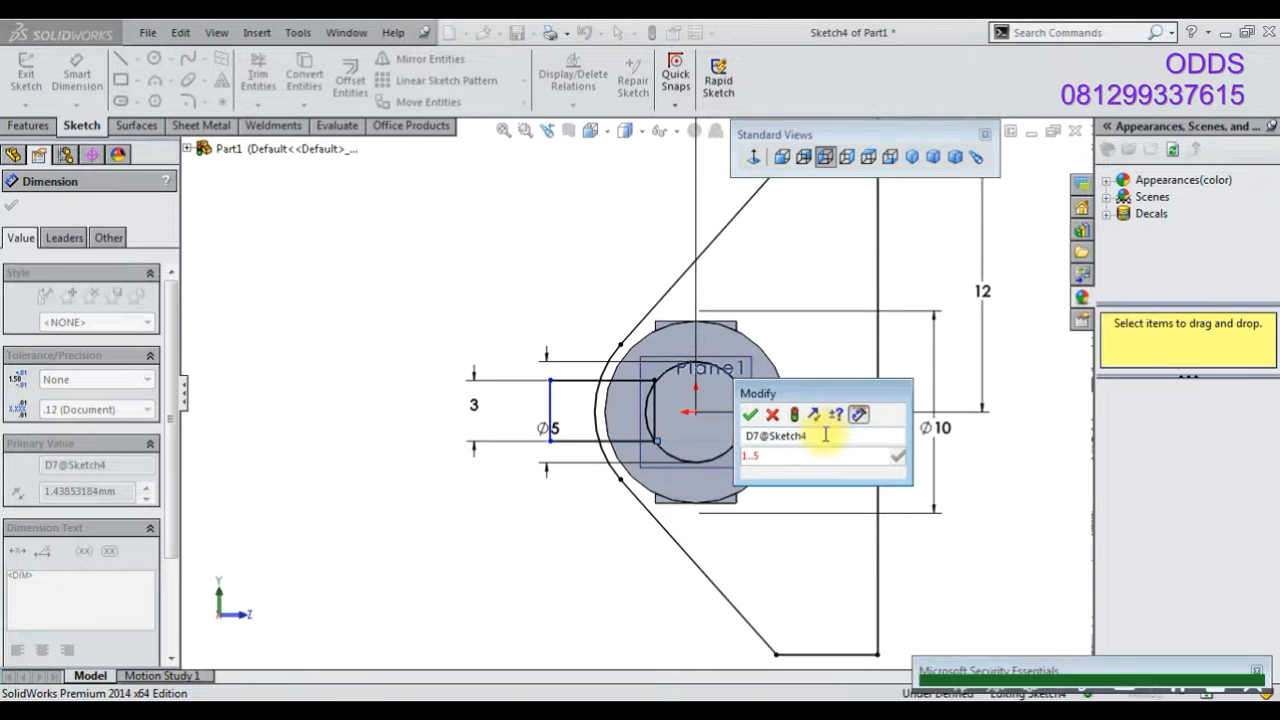
{"action": "type", "text": "5"}
{"action": "key", "text": "Return"}
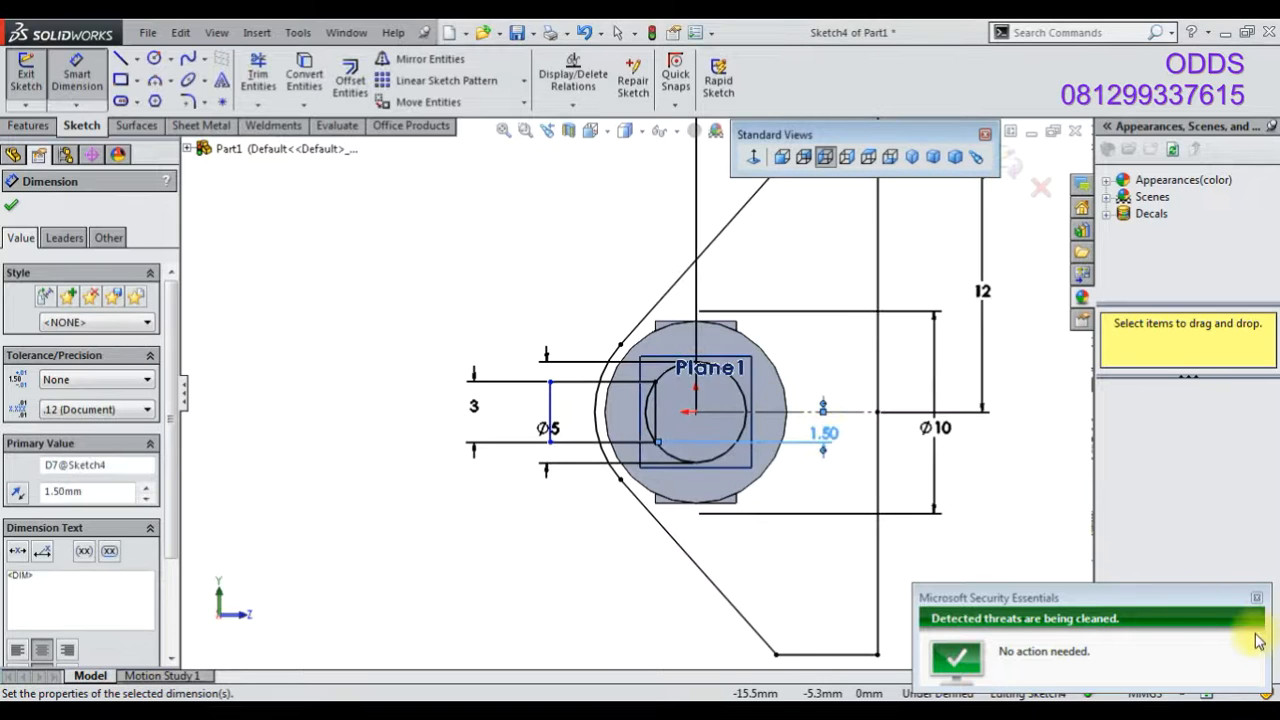
{"action": "left_click", "coordinate": [1258, 600]}
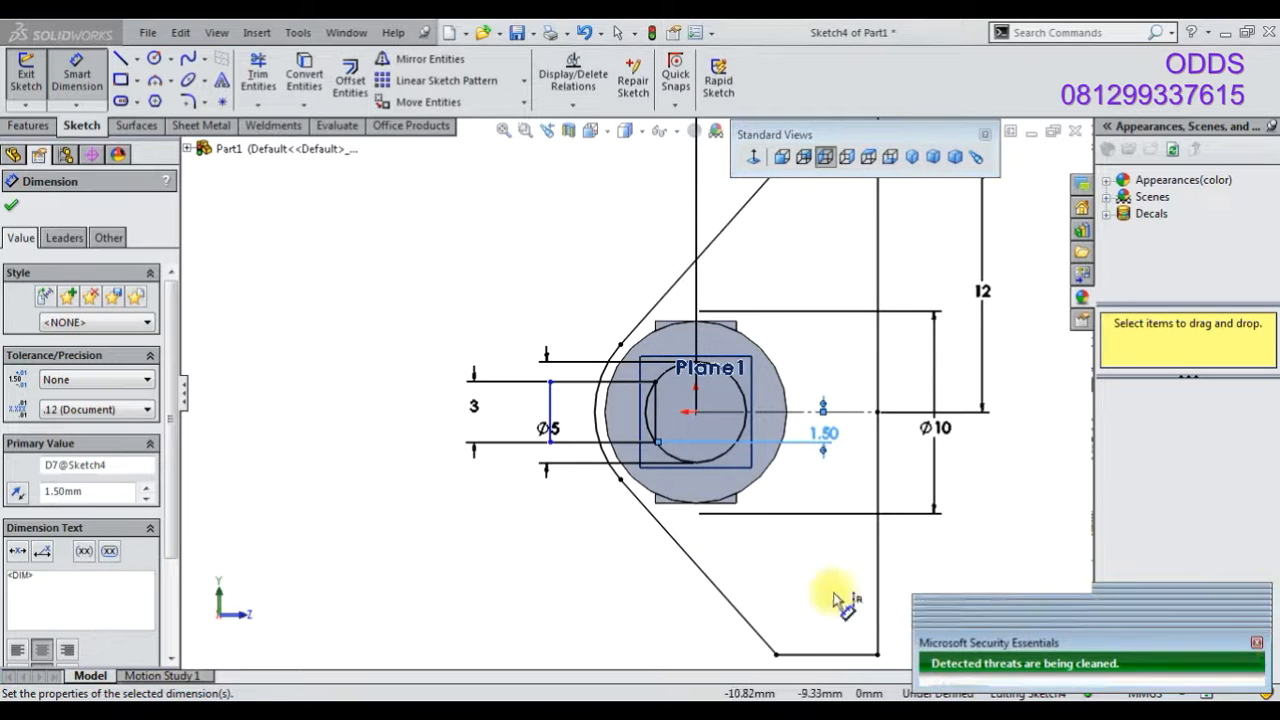
- Trim away the rectangle's outer vertical side and the part of its upper edge beyond the bracket's arc
{"action": "left_click", "coordinate": [260, 62]}
{"action": "scroll", "coordinate": [540, 360], "scroll_direction": "up", "scroll_amount": 3}
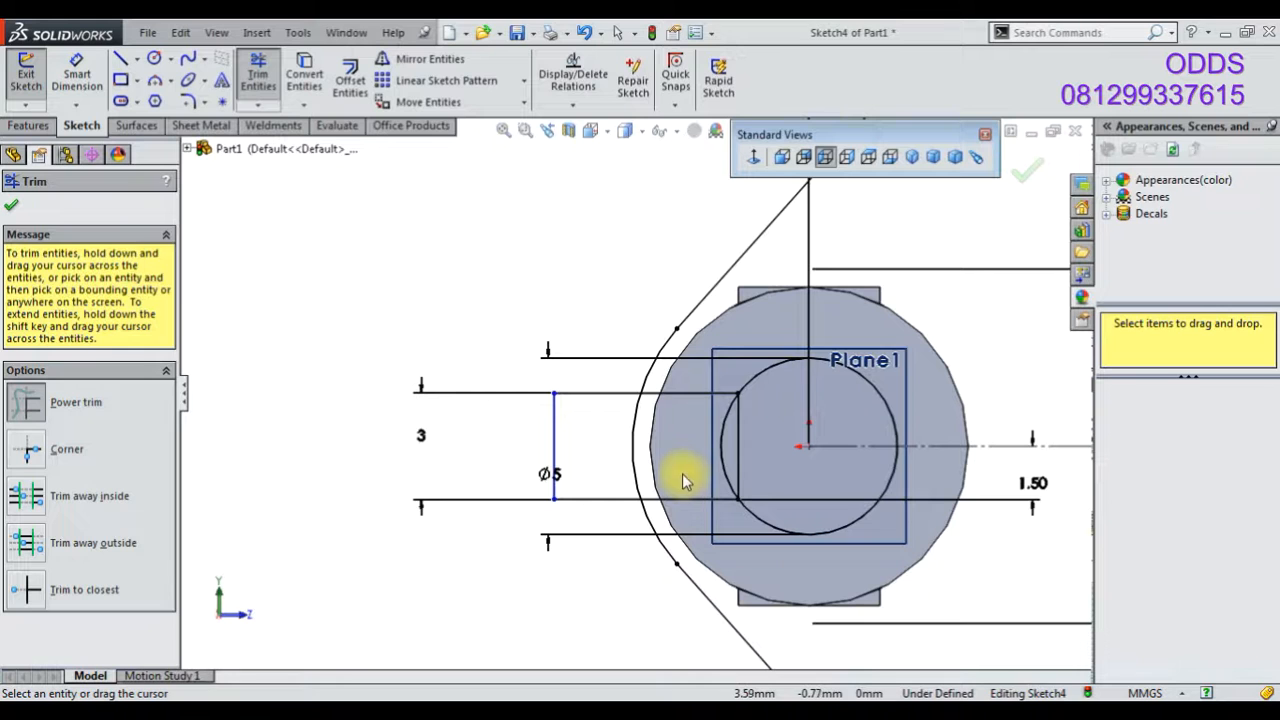
{"action": "mouse_move", "coordinate": [584, 373]}
{"action": "left_mouse_down"}
{"action": "mouse_move", "coordinate": [551, 420]}
{"action": "mouse_move", "coordinate": [592, 455]}
{"action": "left_mouse_up"}
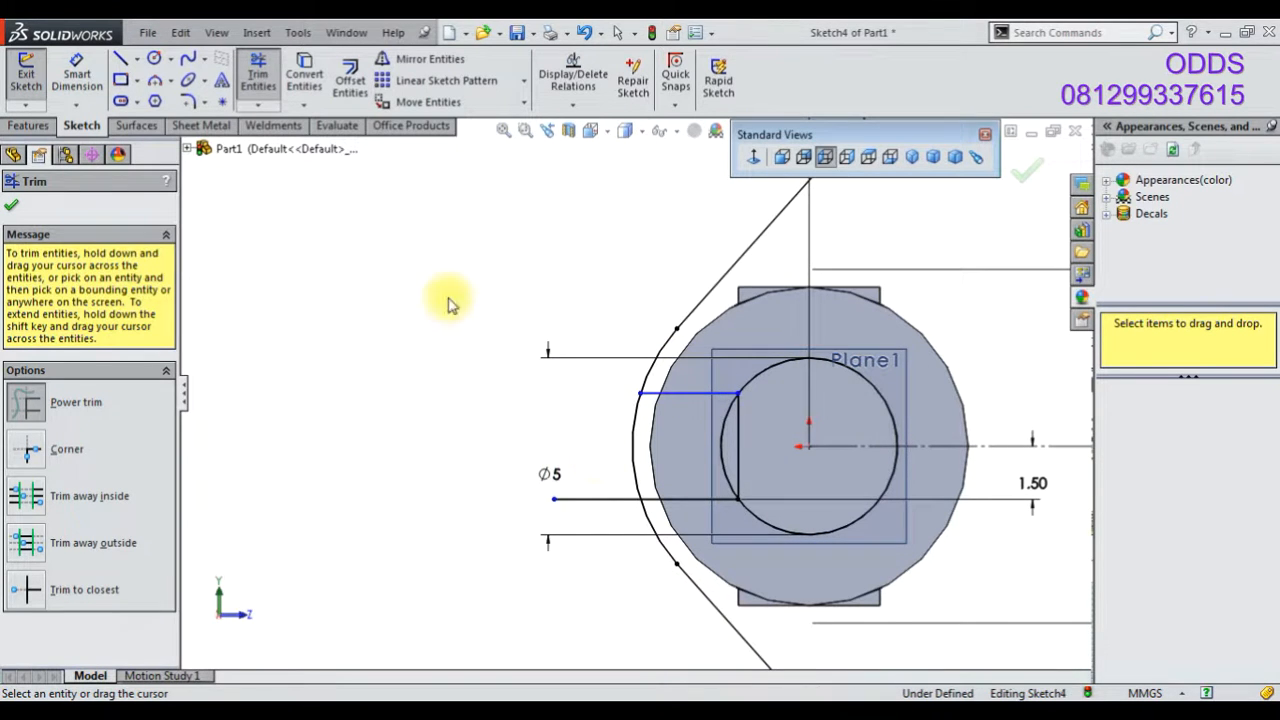
- Dimension the spacing between the two horizontal slot lines as 3 mm
{"action": "left_click", "coordinate": [76, 75]}
{"action": "left_click", "coordinate": [682, 393]}
{"action": "left_click", "coordinate": [684, 499]}
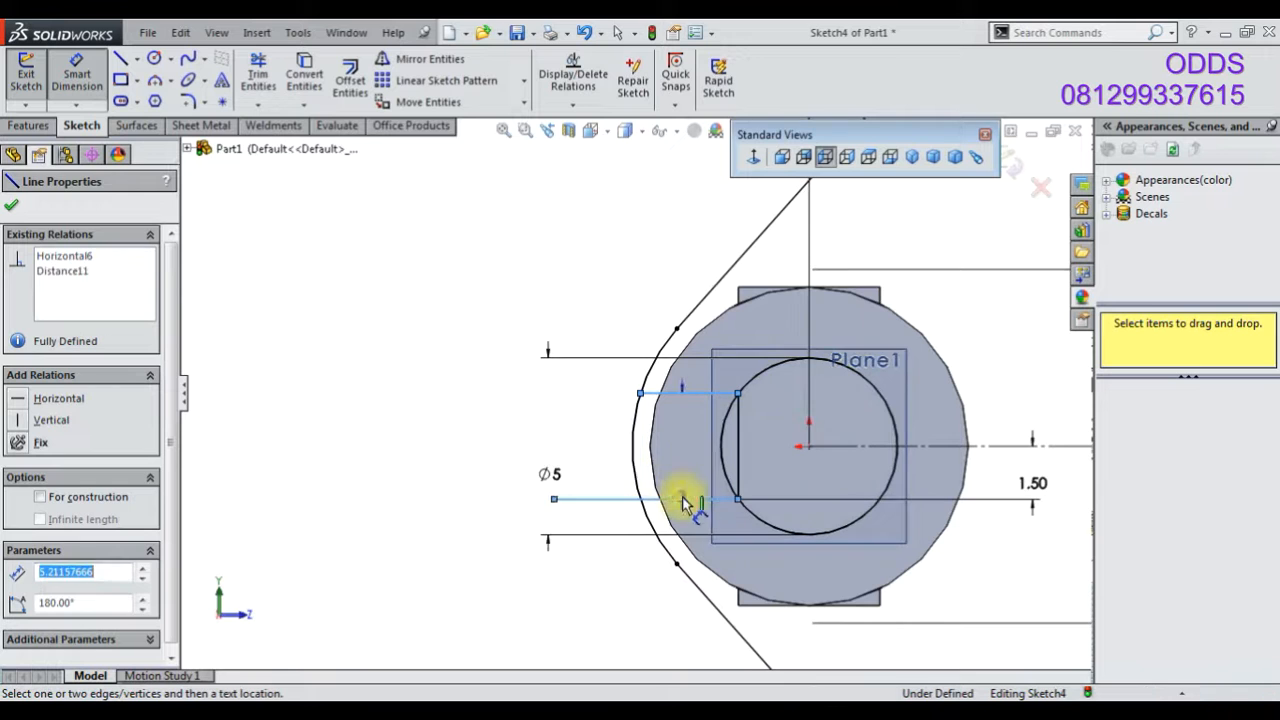
{"action": "left_click", "coordinate": [507, 450]}
{"action": "left_click", "coordinate": [443, 426]}
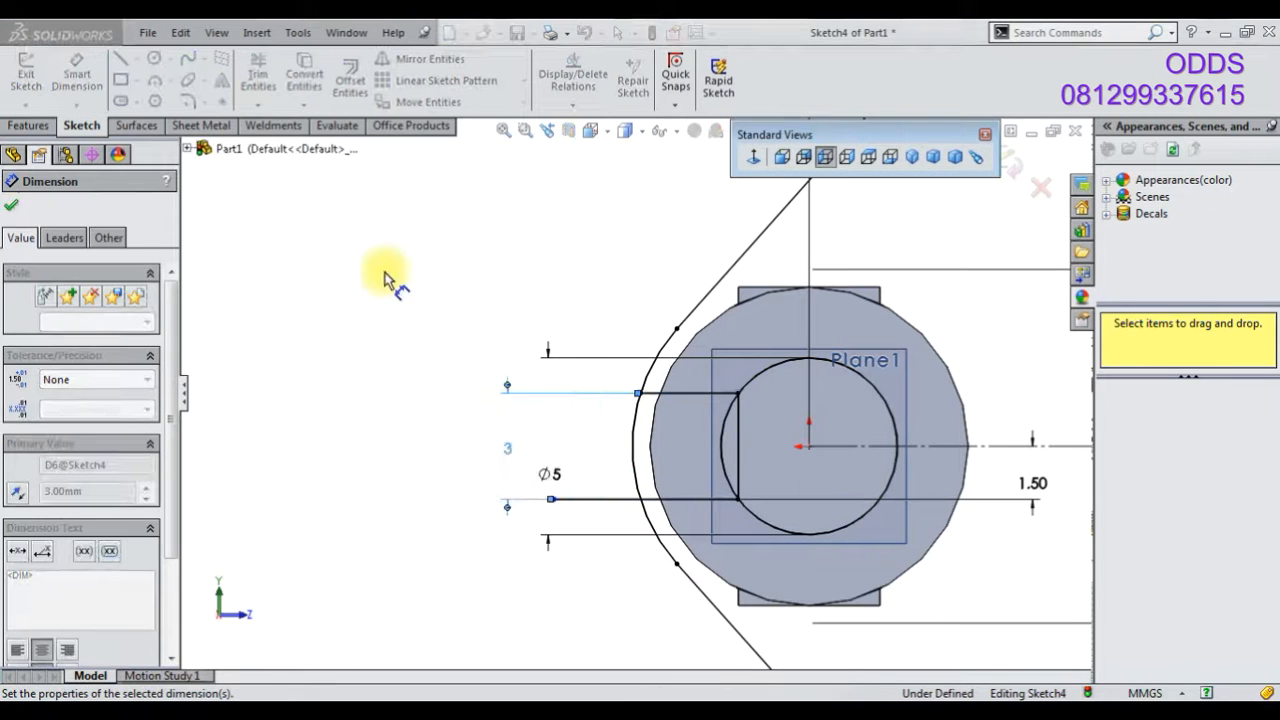
- Trim the lower slot line's overhang, the outer arc across the slot mouth, and the vertical line and circle segment at its inner end
{"action": "left_click", "coordinate": [258, 72]}
{"action": "left_click_drag", "start_coordinate": [589, 470], "coordinate": [632, 475]}
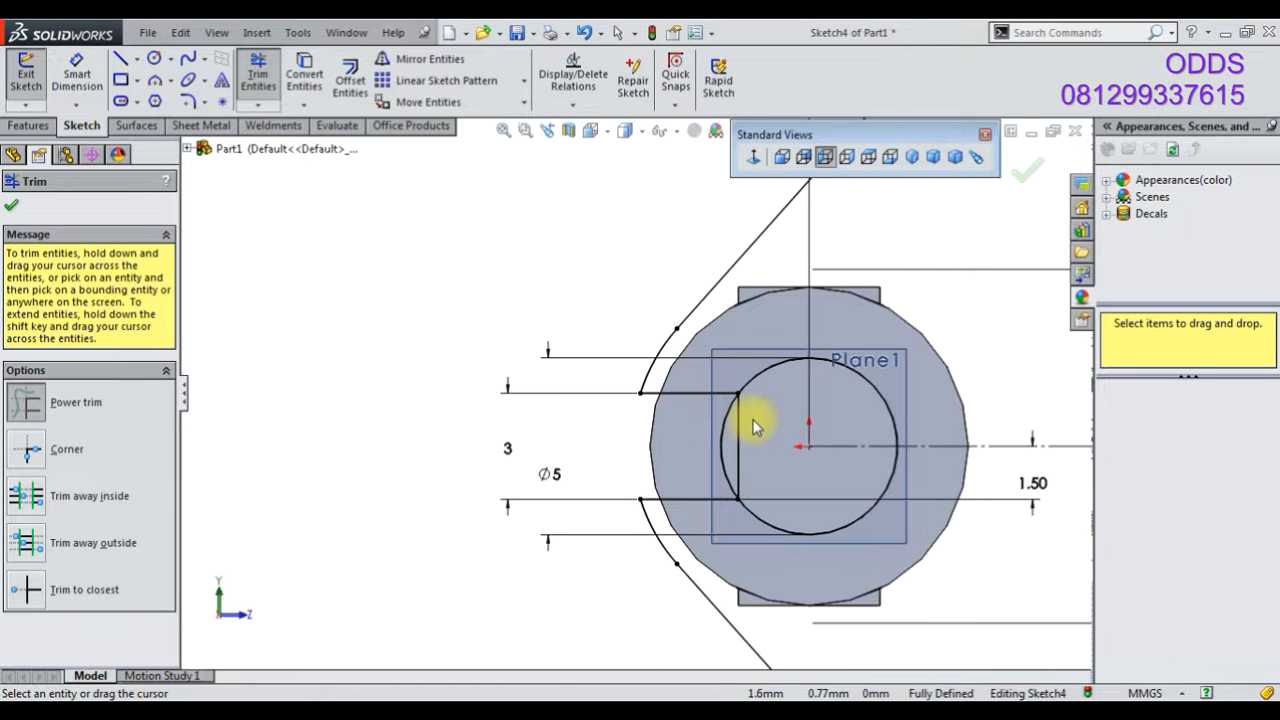
{"action": "left_click_drag", "start_coordinate": [755, 428], "coordinate": [722, 432]}
{"action": "scroll", "coordinate": [720, 434], "scroll_direction": "up", "scroll_amount": 3}
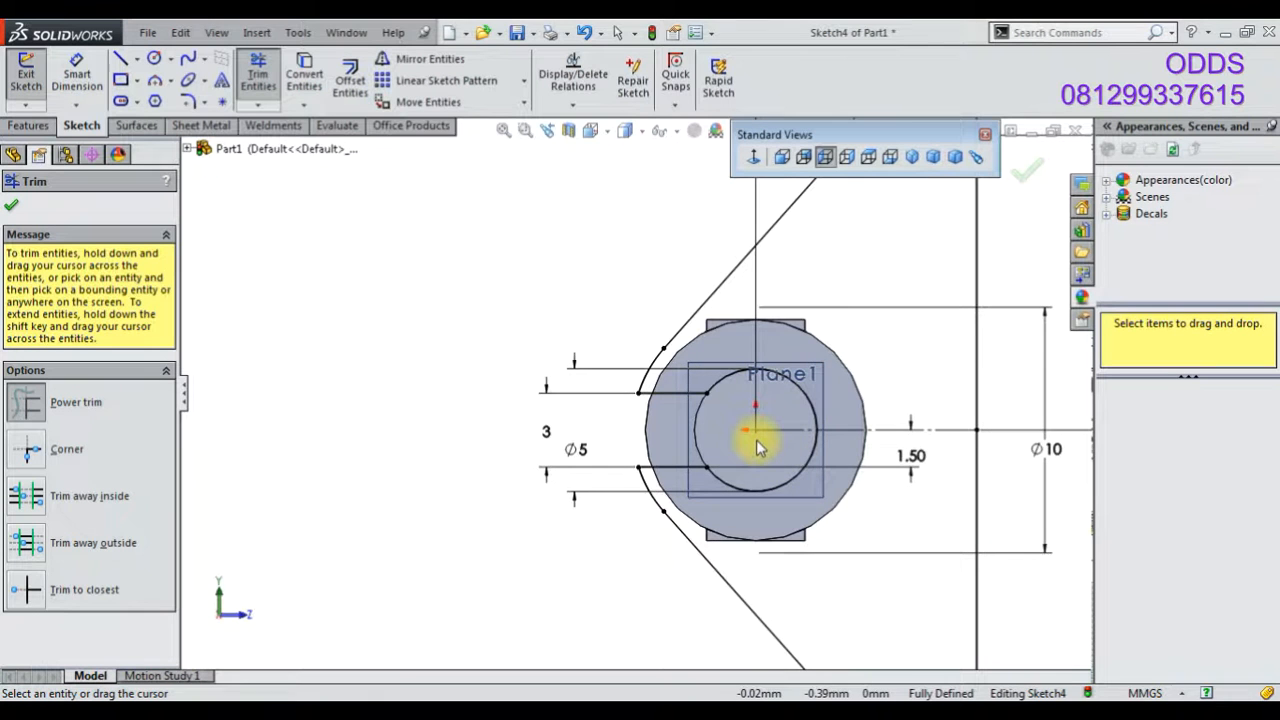
{"action": "scroll", "coordinate": [755, 439], "scroll_direction": "up", "scroll_amount": 2}
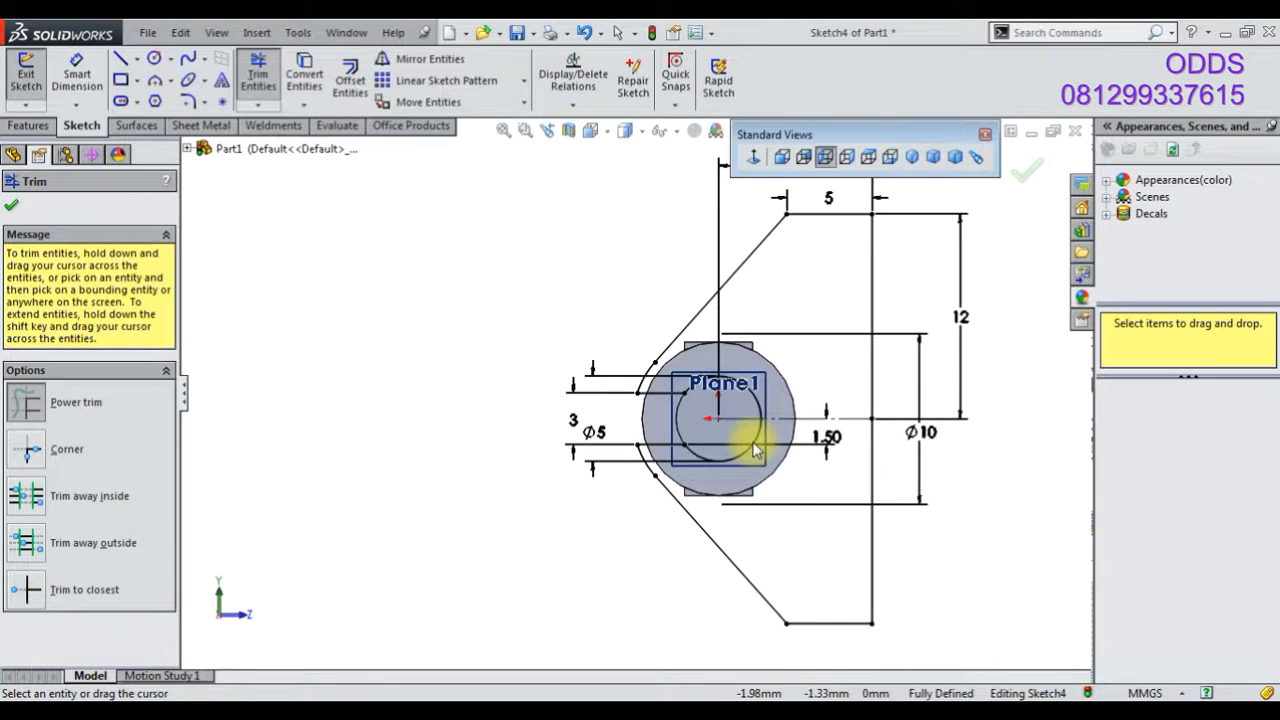
{"action": "key", "text": "Escape"}
{"action": "scroll", "coordinate": [497, 358], "scroll_direction": "up", "scroll_amount": 1}
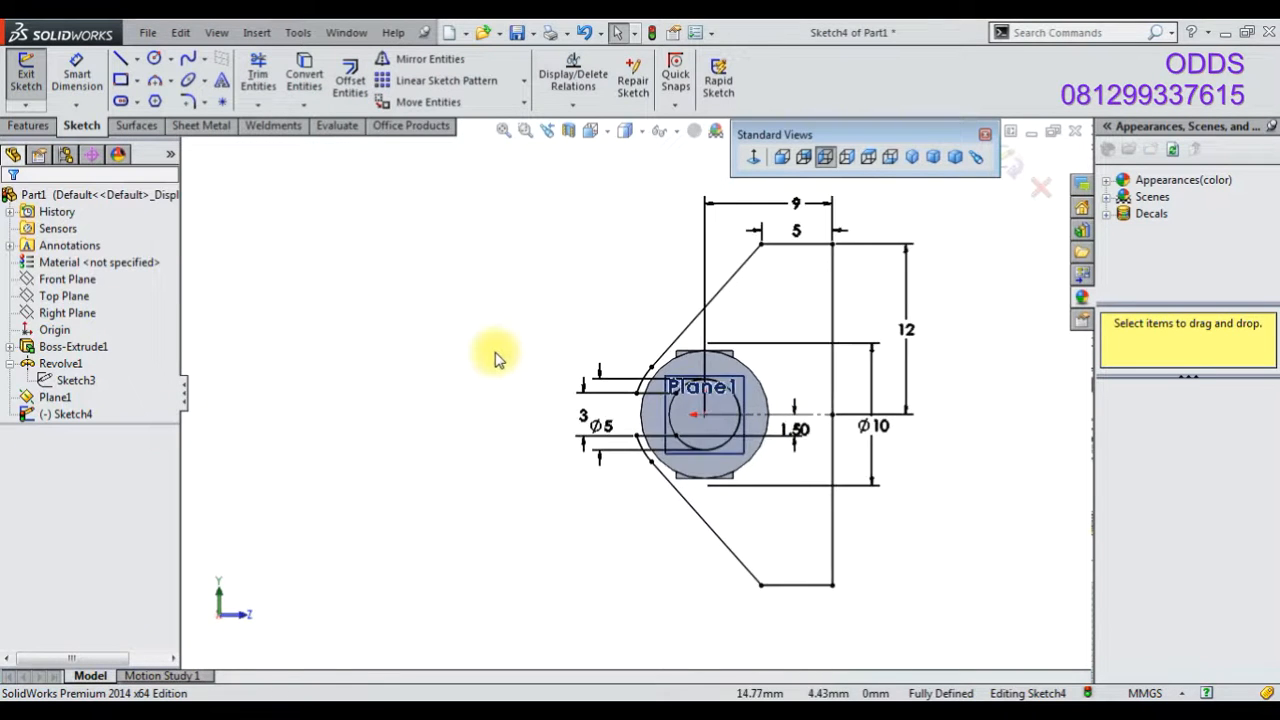
- Close the bracket sketch, hide its reference plane and return to the isometric view
{"action": "left_click", "coordinate": [913, 160]}
{"action": "mouse_move", "coordinate": [628, 354]}
{"action": "middle_mouse_down"}
{"action": "mouse_move", "coordinate": [560, 378]}
{"action": "mouse_move", "coordinate": [585, 334]}
{"action": "mouse_move", "coordinate": [680, 440]}
{"action": "middle_mouse_up"}
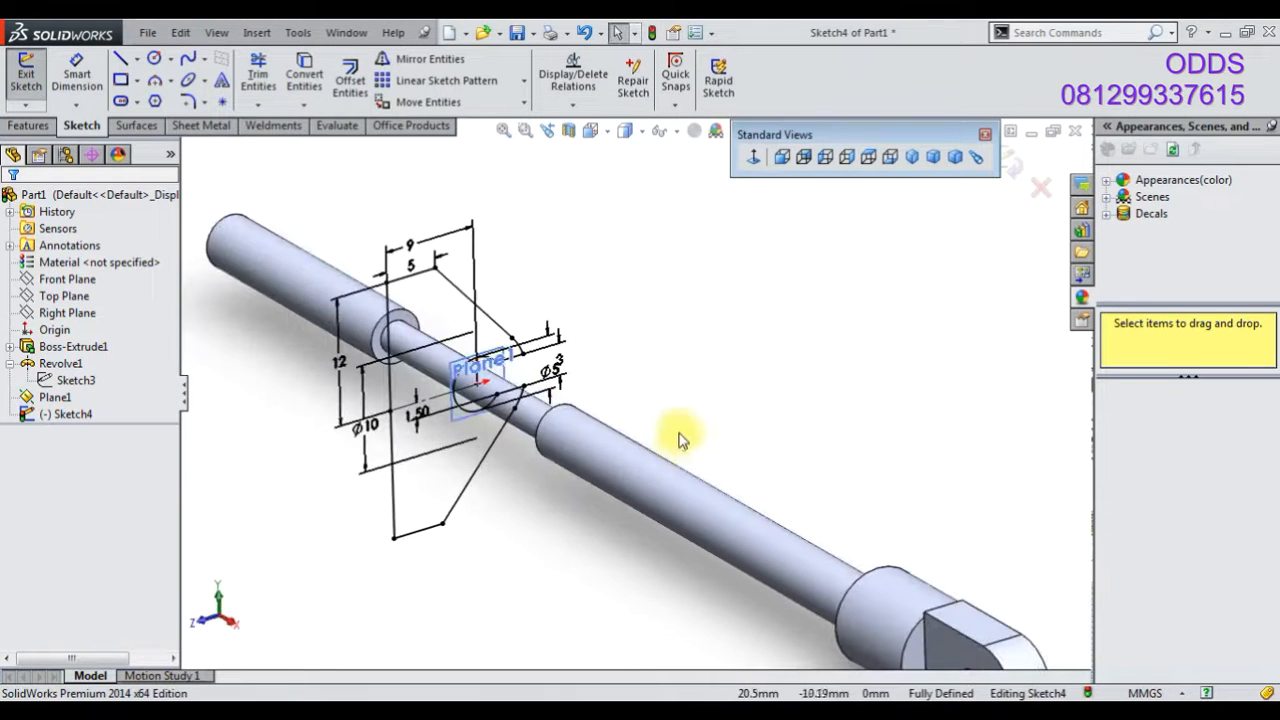
{"action": "left_click", "coordinate": [1012, 164]}
{"action": "left_click", "coordinate": [501, 356]}
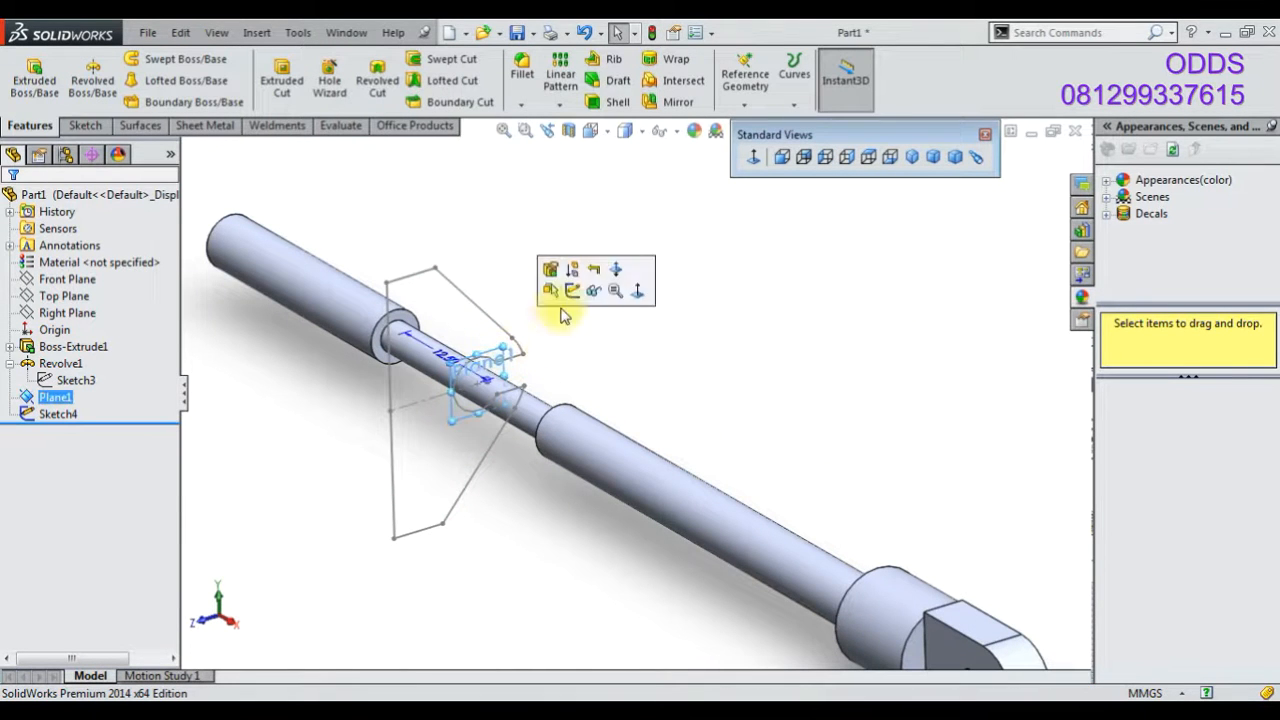
{"action": "left_click", "coordinate": [599, 291]}
{"action": "mouse_move", "coordinate": [713, 385]}
{"action": "middle_mouse_down"}
{"action": "mouse_move", "coordinate": [663, 420]}
{"action": "mouse_move", "coordinate": [706, 326]}
{"action": "mouse_move", "coordinate": [654, 357]}
{"action": "mouse_move", "coordinate": [661, 368]}
{"action": "middle_mouse_up"}
{"action": "left_click", "coordinate": [910, 157]}
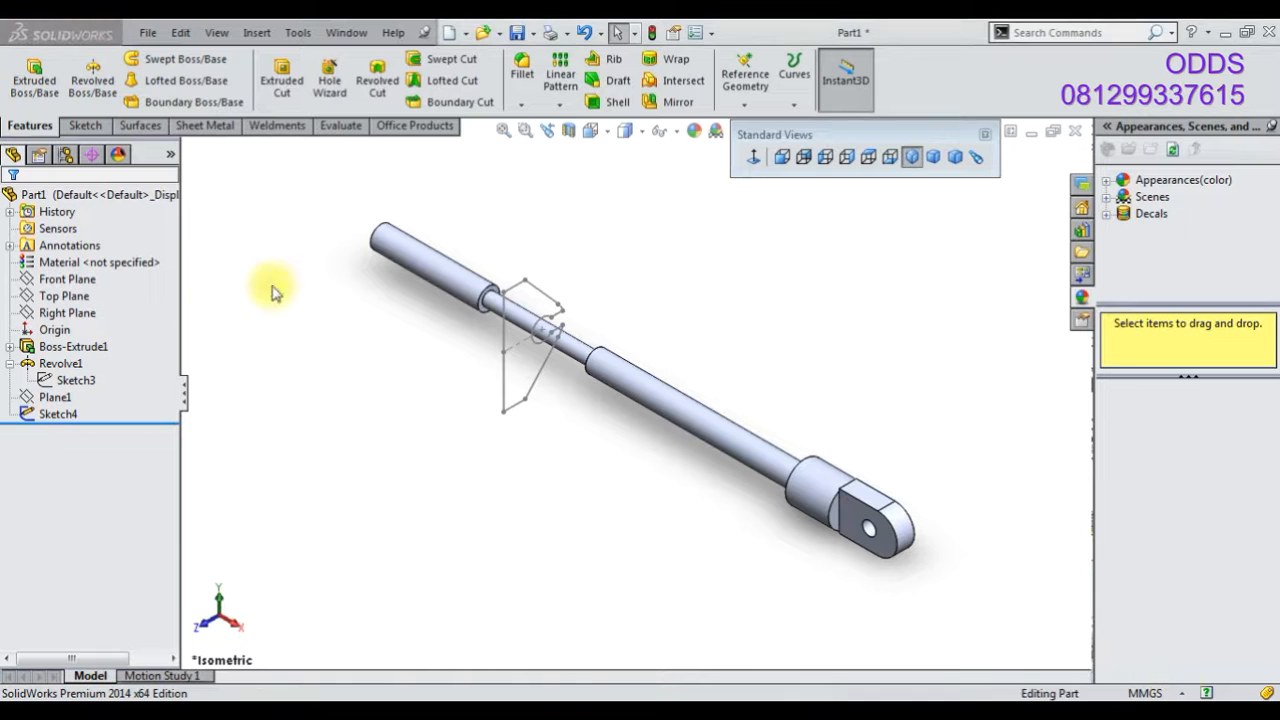
- Extrude the bracket profile 25 mm with the Mid Plane condition and Merge result turned off
{"action": "left_click", "coordinate": [58, 413]}
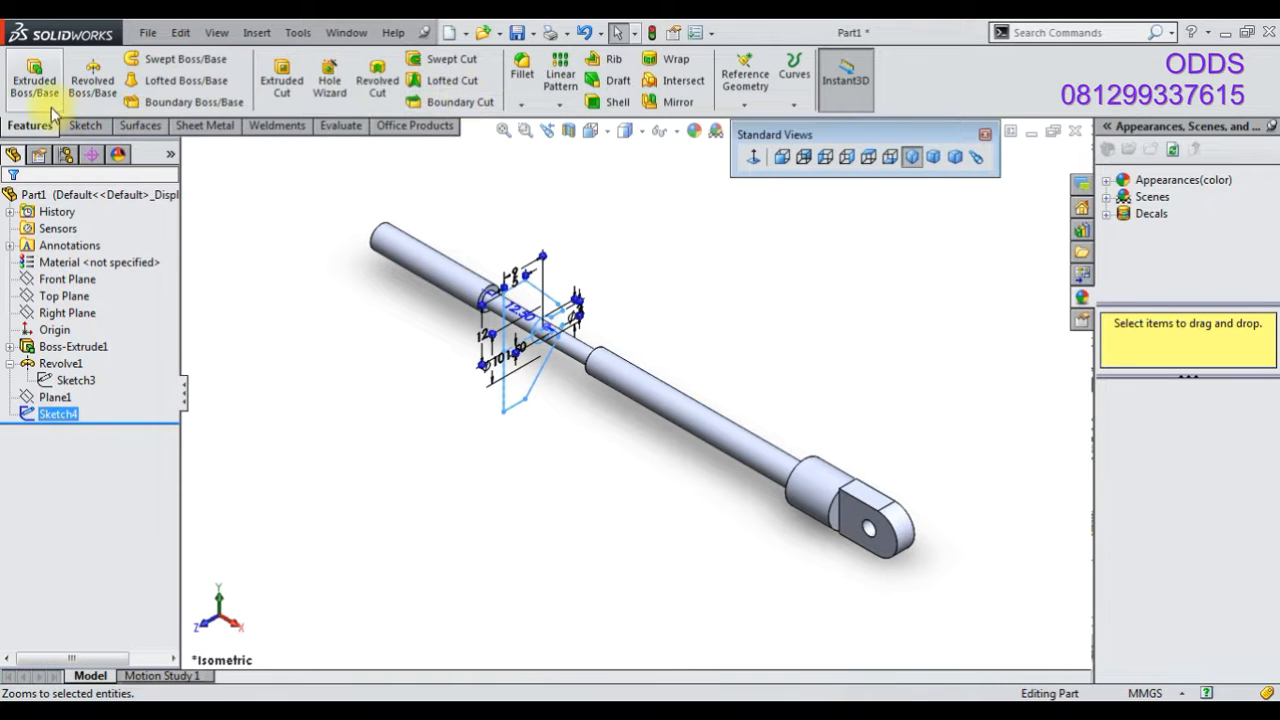
{"action": "left_click", "coordinate": [97, 314]}
{"action": "left_click", "coordinate": [60, 418]}
{"action": "type", "text": "25"}
{"action": "key", "text": "Return"}
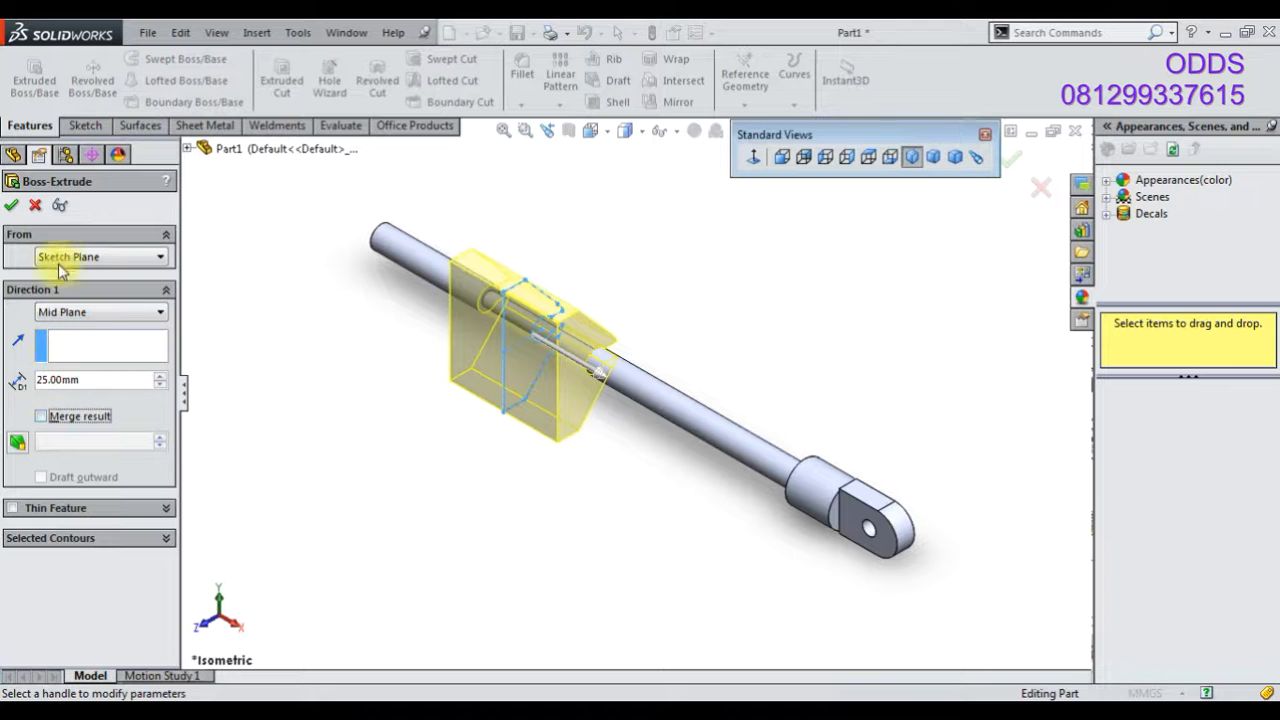
{"action": "left_click", "coordinate": [12, 207]}
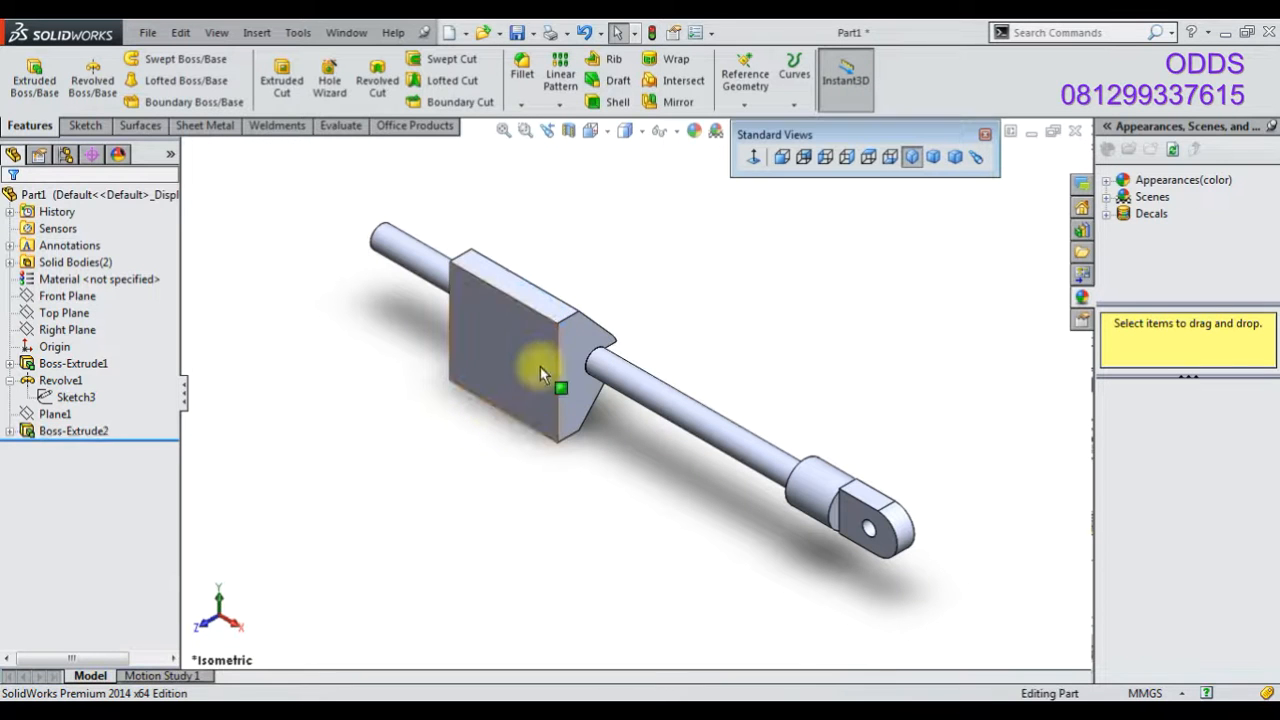
- Start a sketch on the bracket's flat rectangular face and offset its edges 3 mm inward
{"action": "left_click", "coordinate": [540, 367]}
{"action": "left_click", "coordinate": [616, 310]}
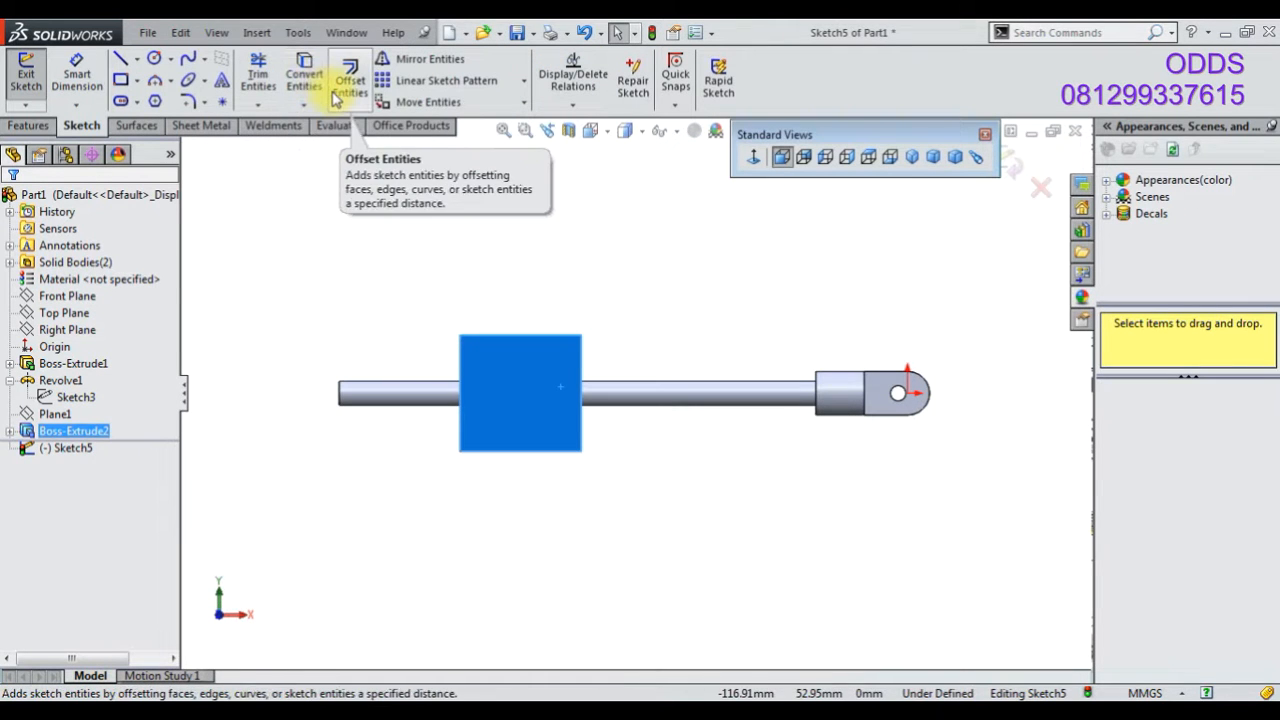
{"action": "left_click", "coordinate": [337, 95]}
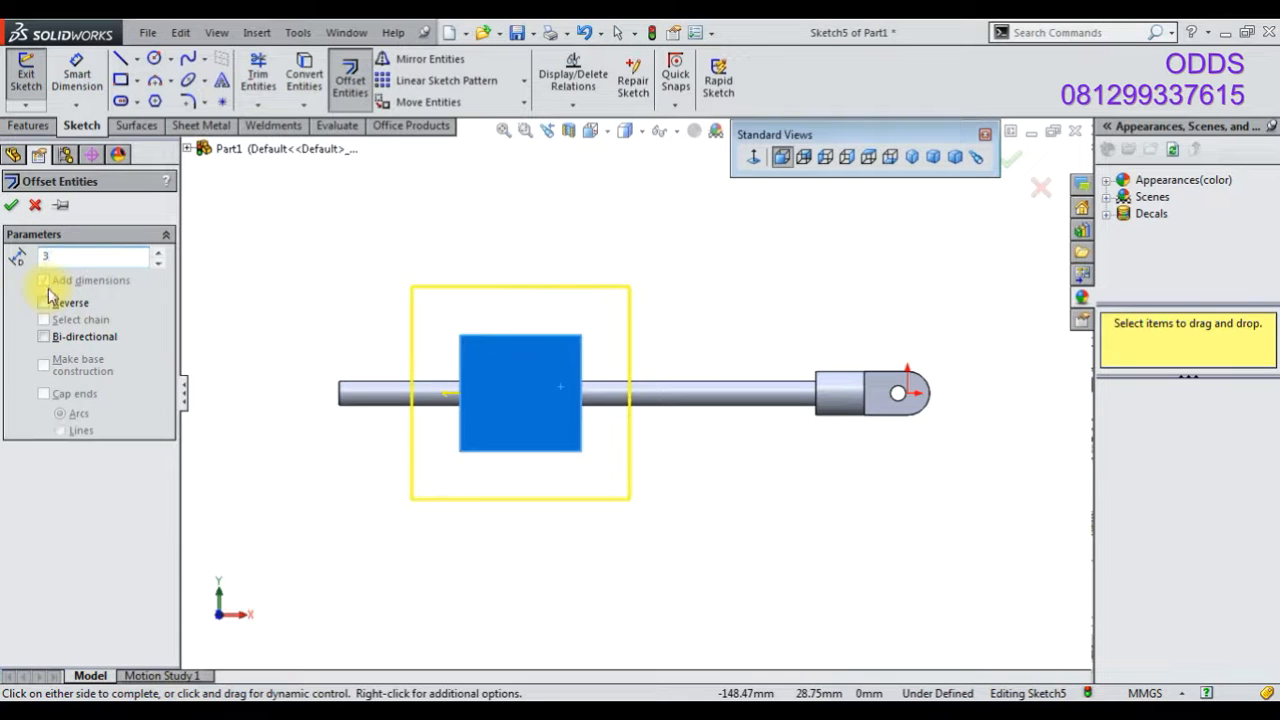
{"action": "left_click", "coordinate": [44, 303]}
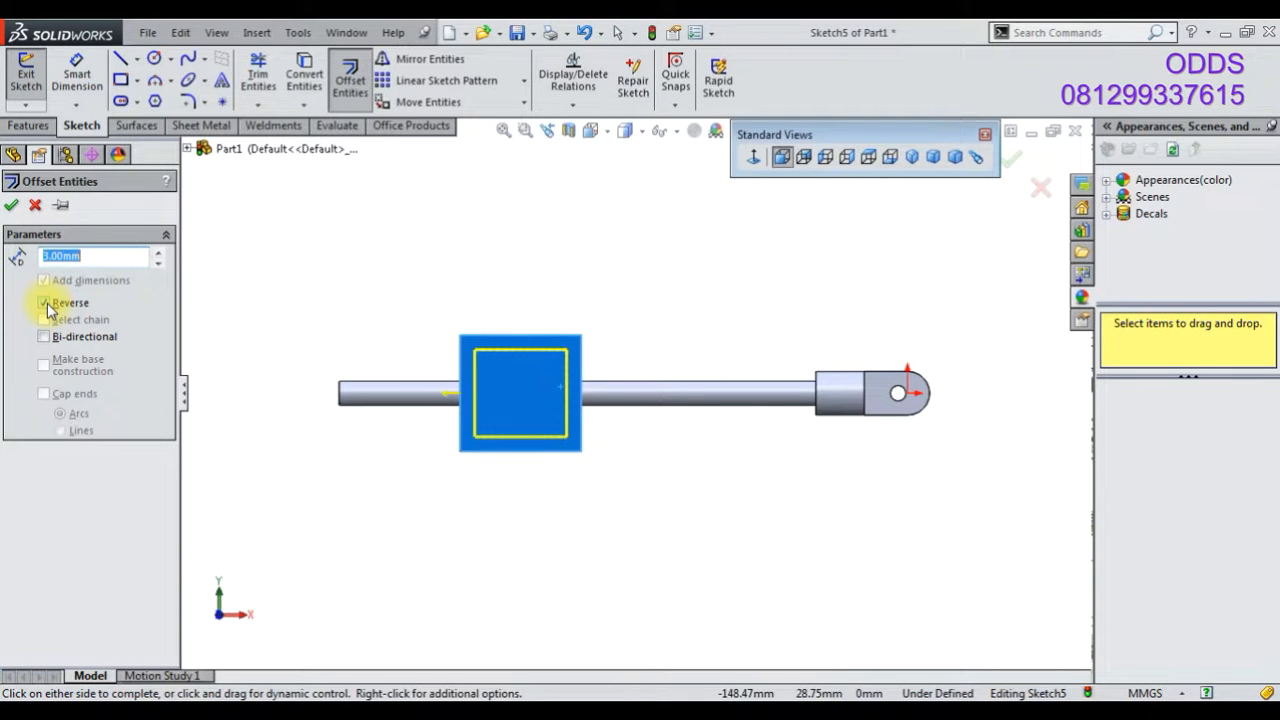
{"action": "left_click", "coordinate": [11, 204]}
- Cut-extrude the offset rectangle 3 mm deep (Blind) into the bracket, then inspect the pocket and return to the isometric view
{"action": "left_click", "coordinate": [28, 125]}
{"action": "left_click", "coordinate": [282, 82]}
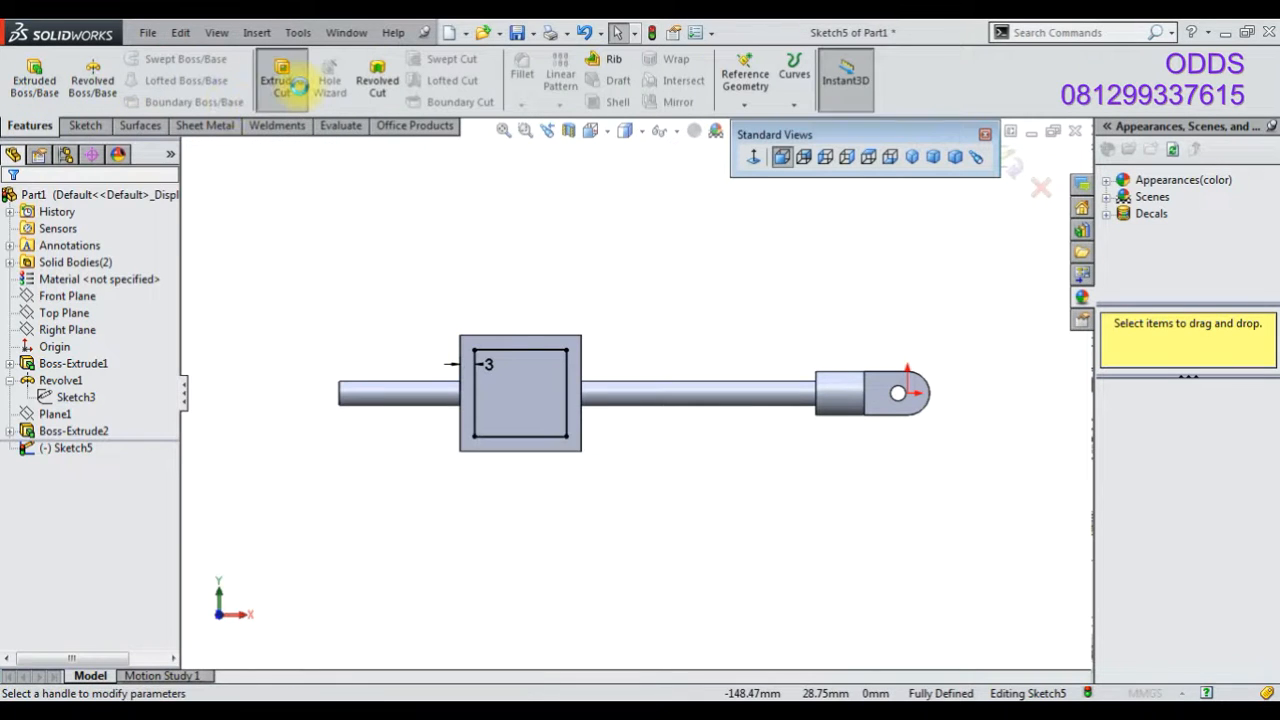
{"action": "left_click", "coordinate": [14, 204]}
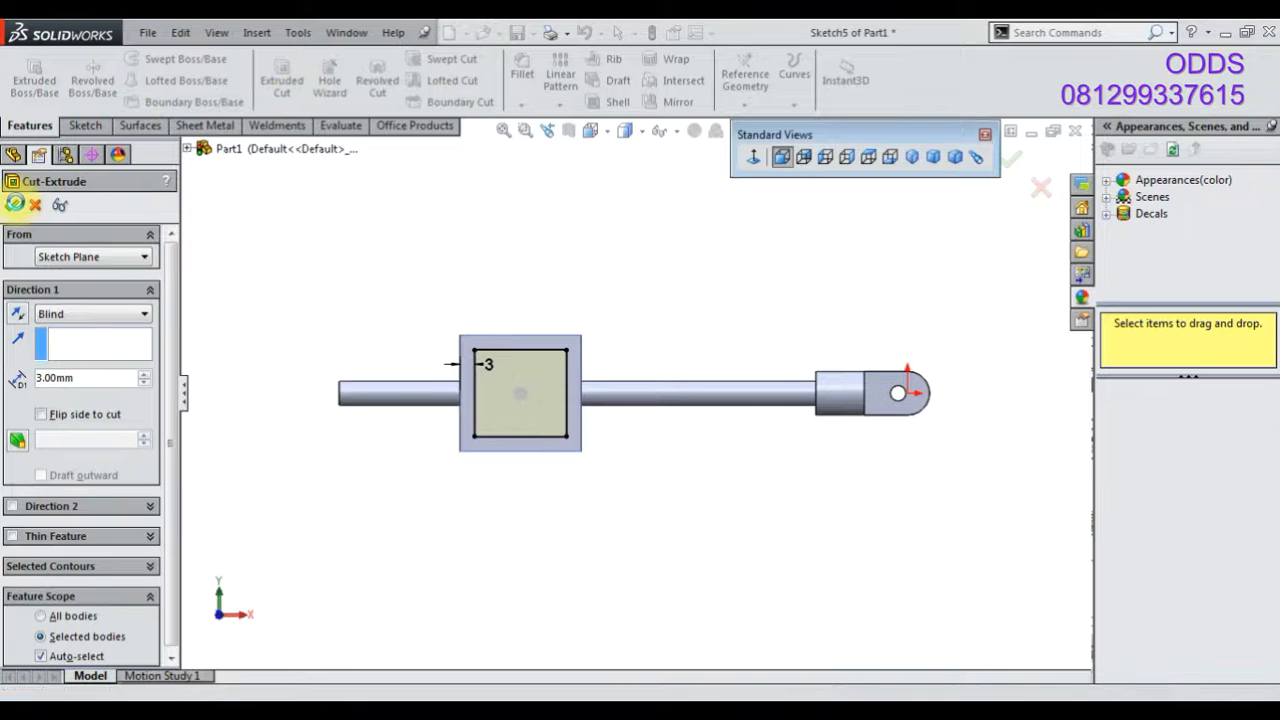
{"action": "middle_click_drag", "start_coordinate": [677, 423], "coordinate": [520, 408]}
{"action": "scroll", "coordinate": [654, 383], "scroll_direction": "down", "scroll_amount": 4}
{"action": "middle_click_drag", "start_coordinate": [652, 382], "coordinate": [460, 458]}
{"action": "middle_click_drag", "start_coordinate": [727, 440], "coordinate": [673, 417]}
{"action": "left_click", "coordinate": [911, 157]}
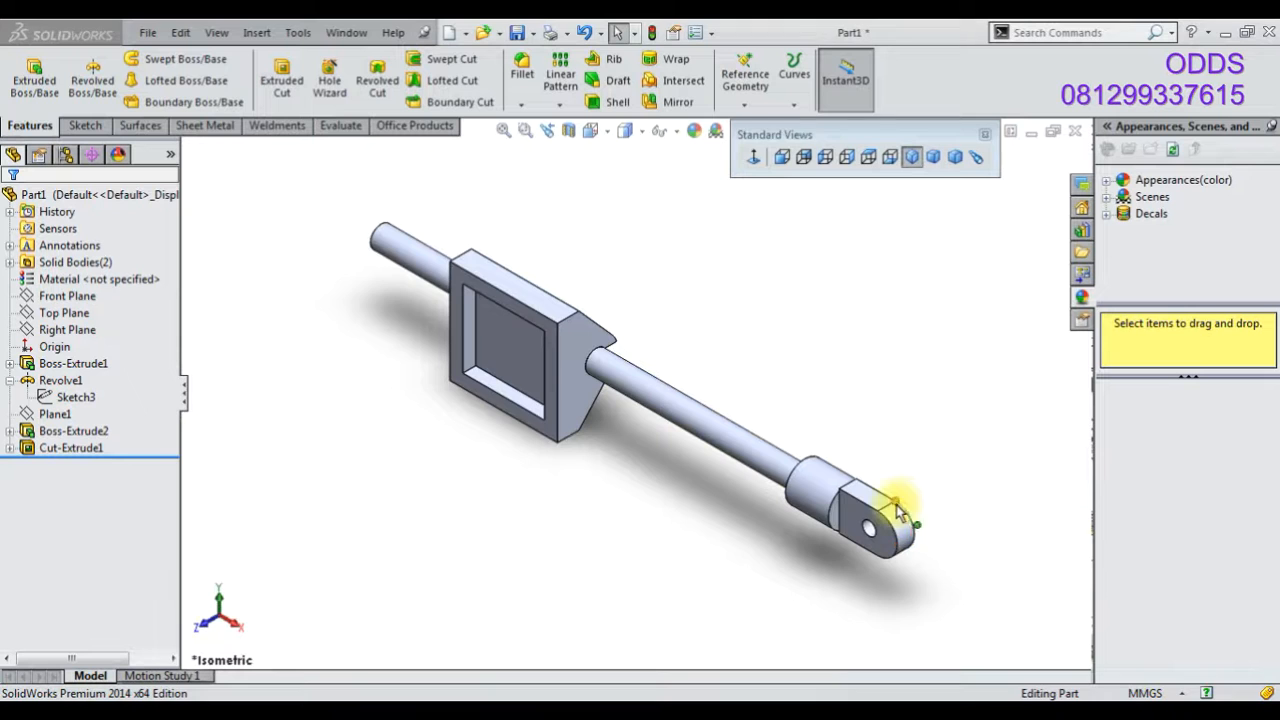
{"action": "scroll", "coordinate": [873, 480], "scroll_direction": "up", "scroll_amount": 5}
{"action": "middle_click_drag", "start_coordinate": [873, 480], "coordinate": [580, 620]}
{"action": "left_click", "coordinate": [522, 72]}
{"action": "middle_click_drag", "start_coordinate": [814, 551], "coordinate": [810, 510]}
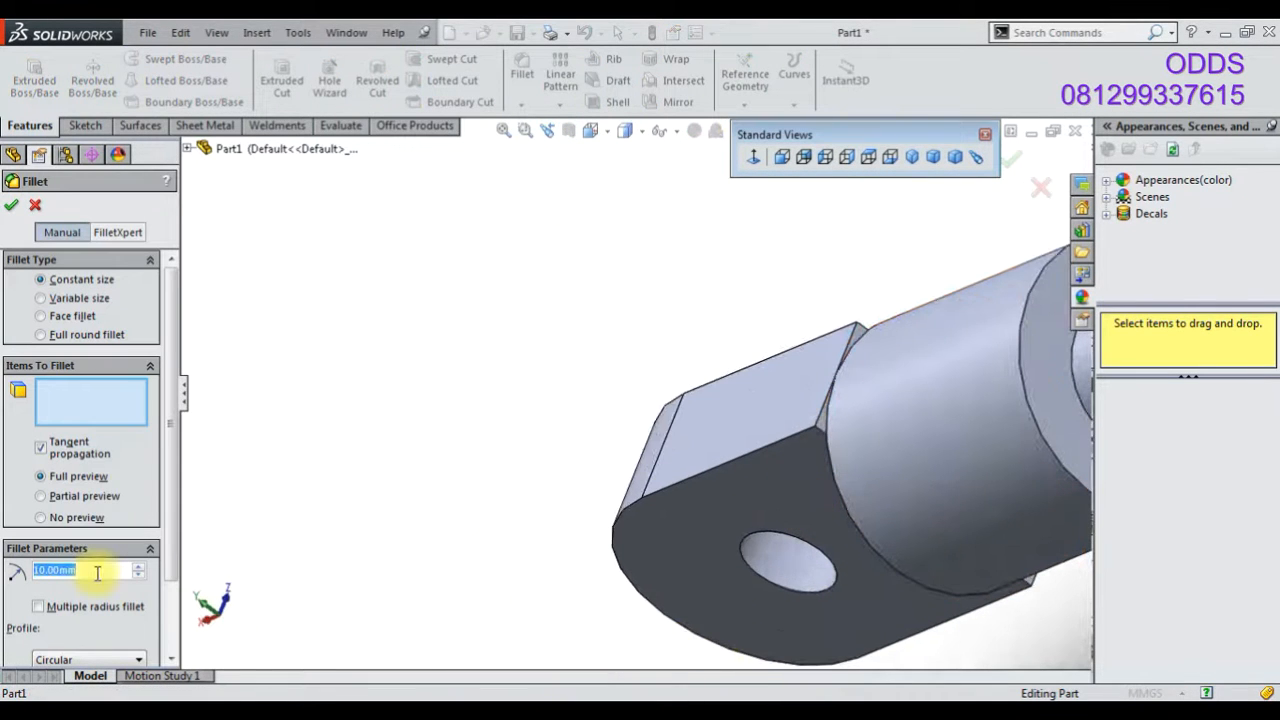
{"action": "left_click", "coordinate": [33, 208]}
- Start a sketch on the shaft collar's small end face beside the eye plate and convert its edges
{"action": "middle_click_drag", "start_coordinate": [749, 543], "coordinate": [907, 525]}
{"action": "left_click", "coordinate": [938, 498]}
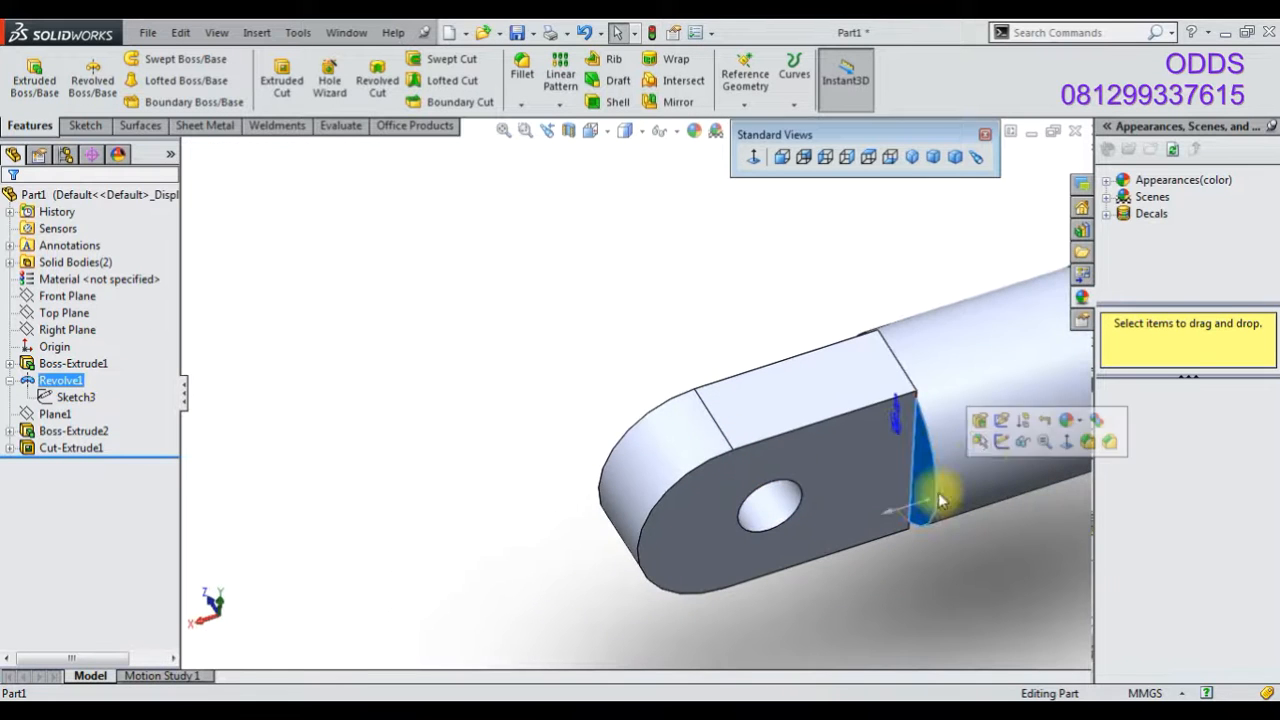
{"action": "left_click", "coordinate": [998, 443]}
{"action": "left_click", "coordinate": [304, 76]}
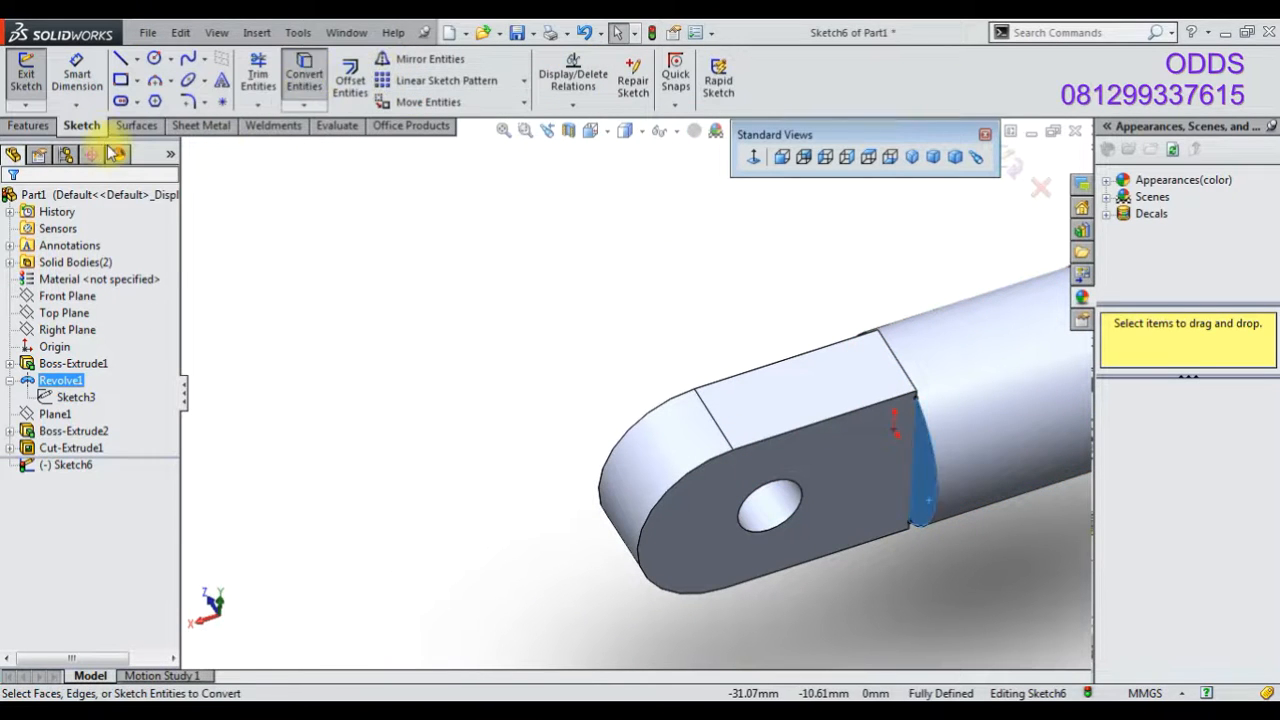
{"action": "left_click", "coordinate": [42, 127]}
{"action": "left_click", "coordinate": [285, 85]}
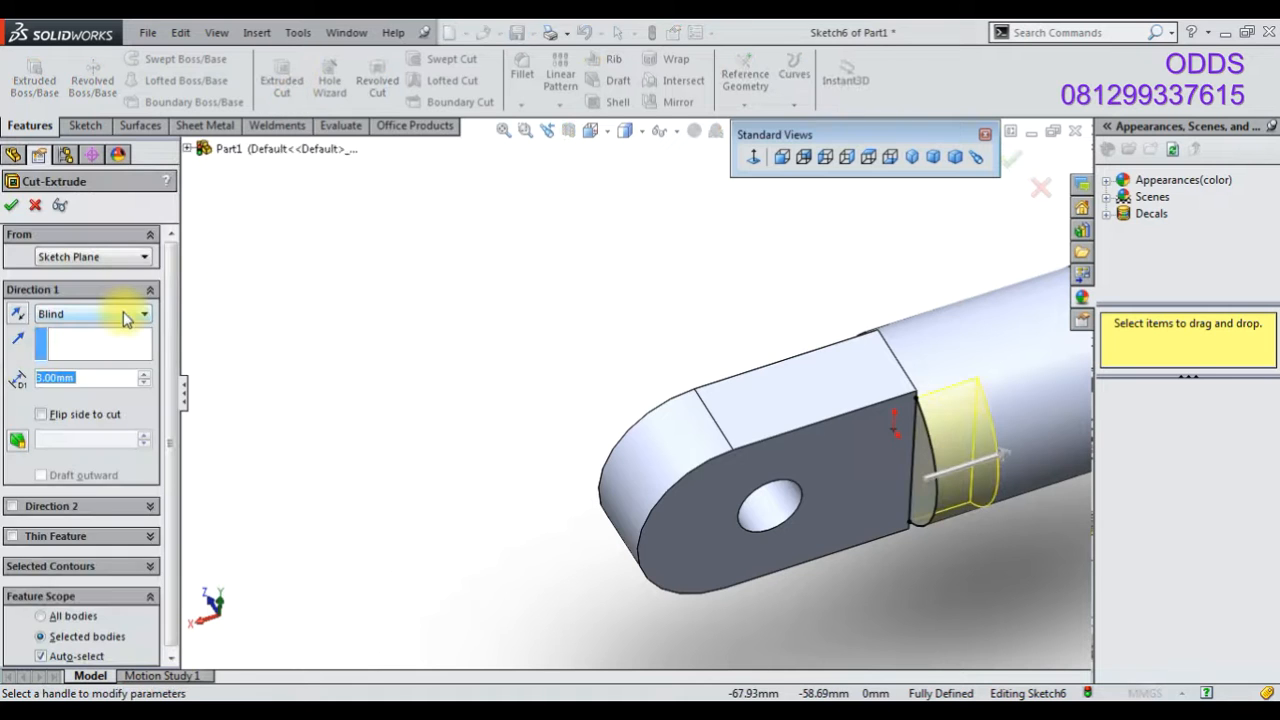
{"action": "left_click", "coordinate": [62, 314]}
{"action": "left_click", "coordinate": [62, 338]}
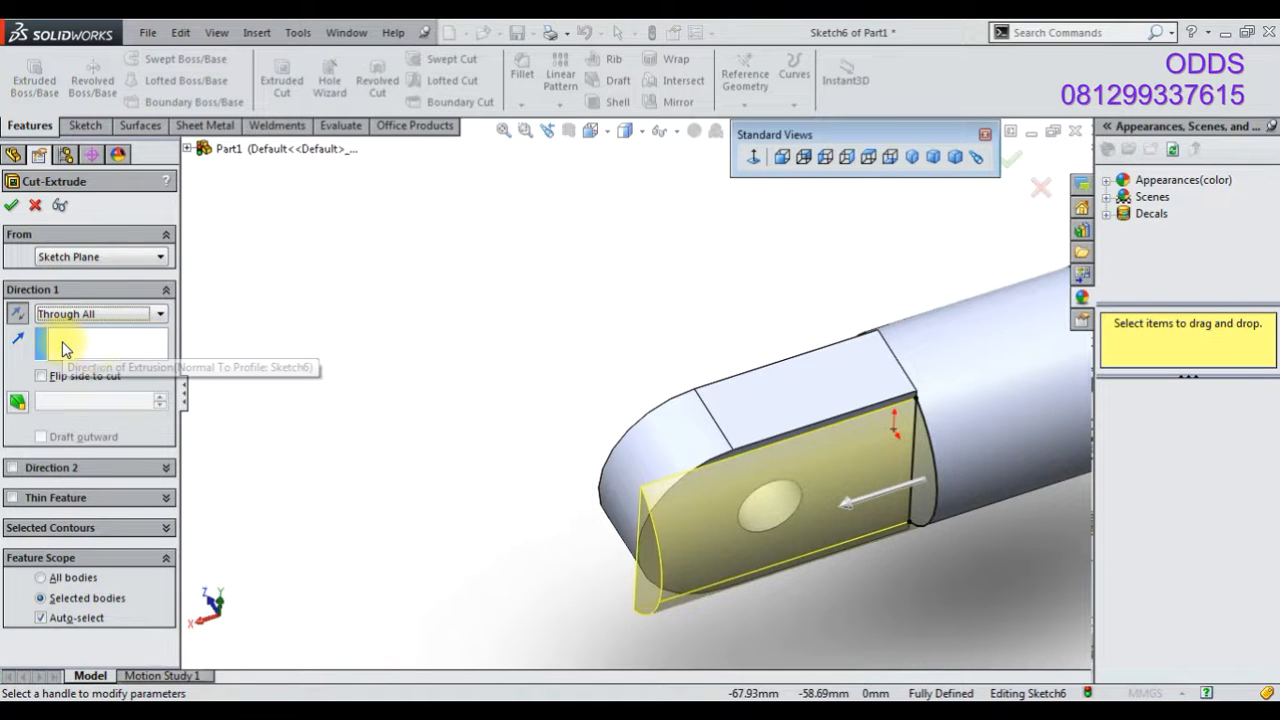
{"action": "left_click", "coordinate": [11, 205]}
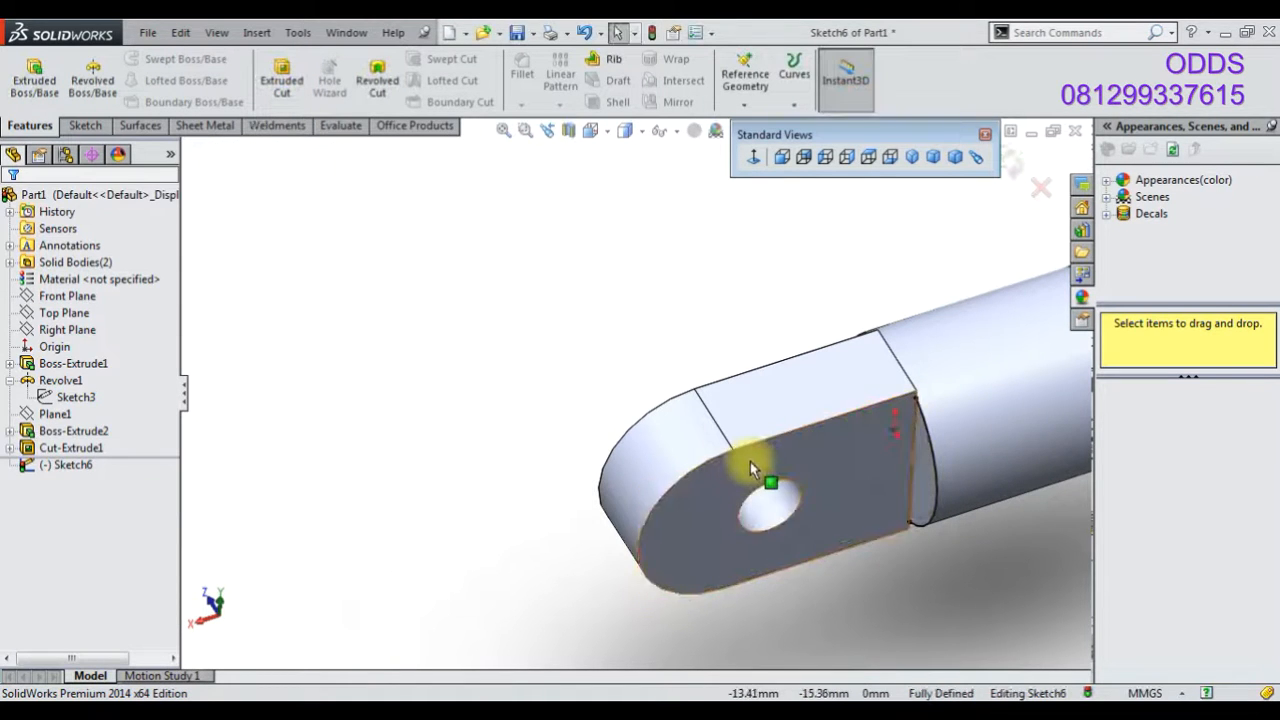
- Delete the converted arc and straight line from the sketch on the collar's end face
{"action": "middle_click_drag", "start_coordinate": [750, 461], "coordinate": [479, 521]}
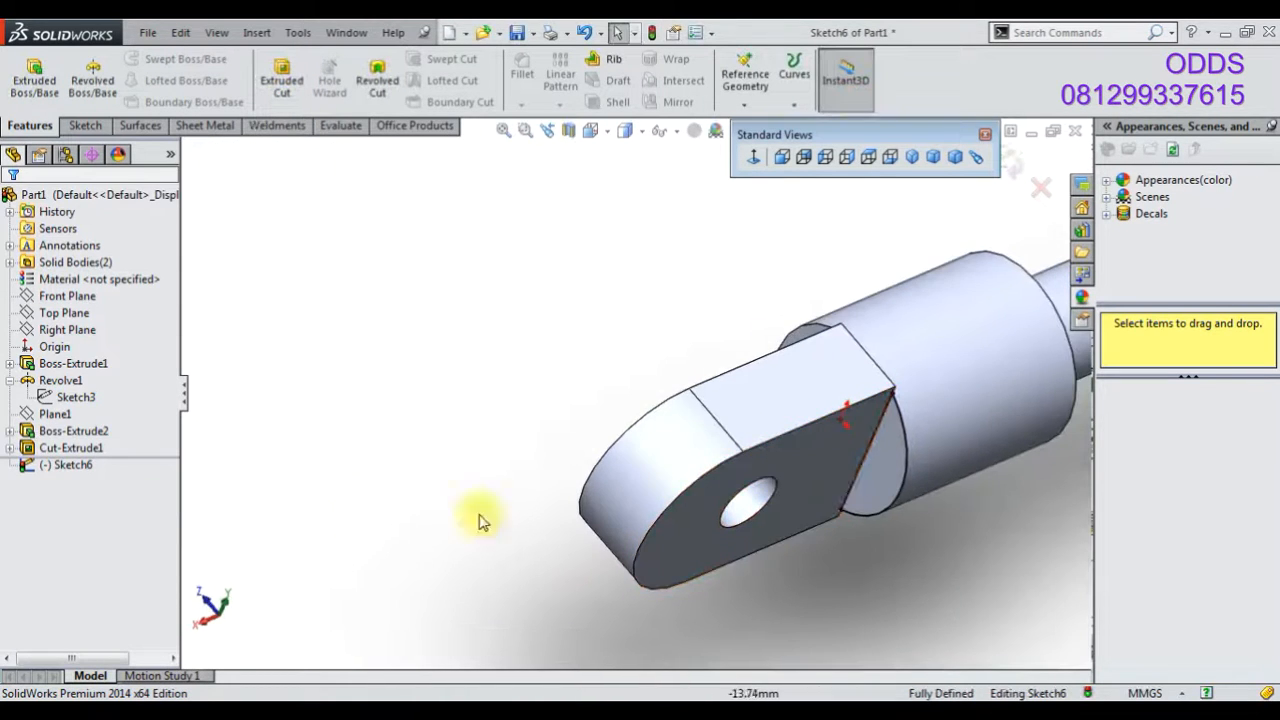
{"action": "left_click", "coordinate": [899, 502]}
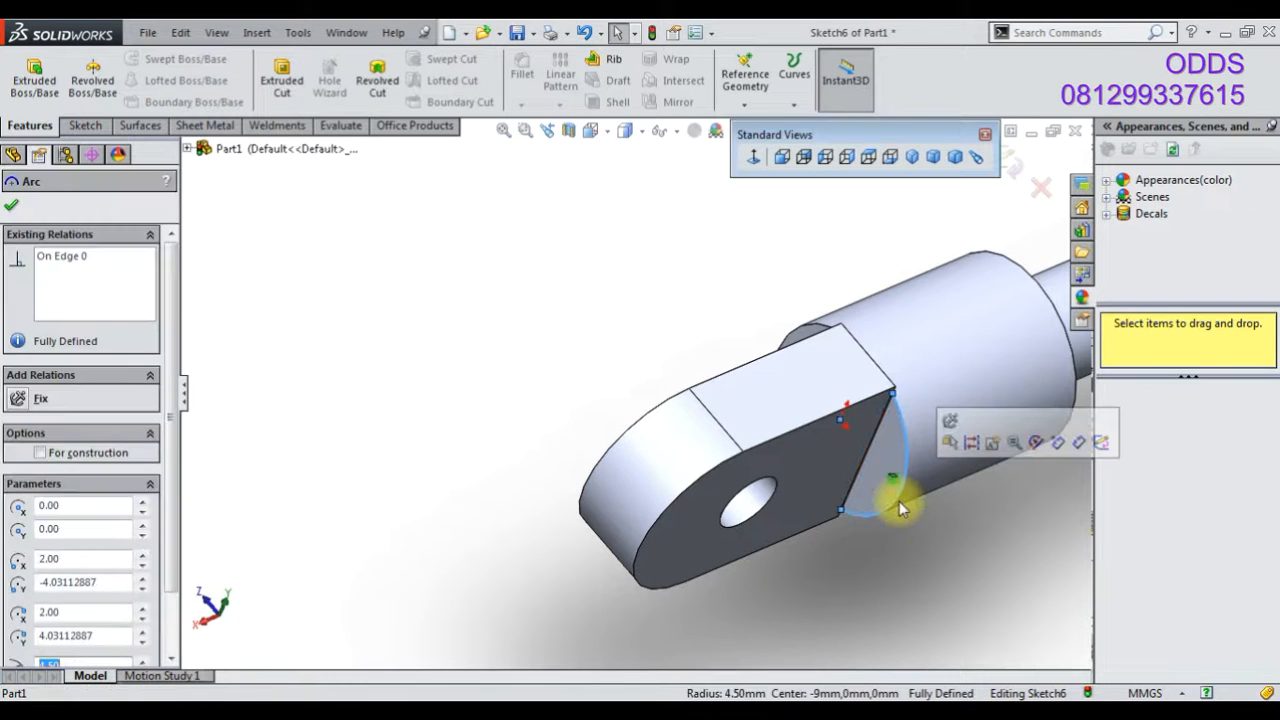
{"action": "key", "text": "Delete"}
{"action": "left_click", "coordinate": [876, 442]}
{"action": "key", "text": "Delete"}
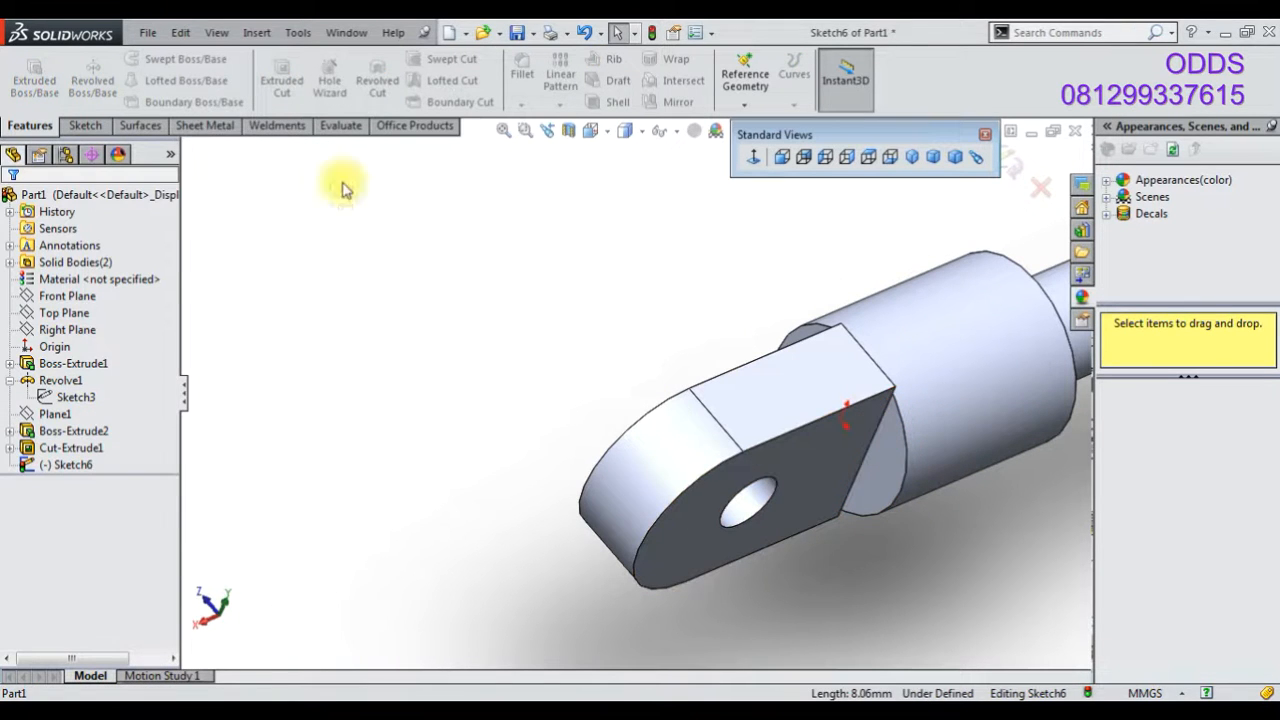
- Sketch a circle of 4.5 mm radius centred on the origin, matching the collar's outer edge
{"action": "left_click", "coordinate": [85, 125]}
{"action": "left_click", "coordinate": [154, 58]}
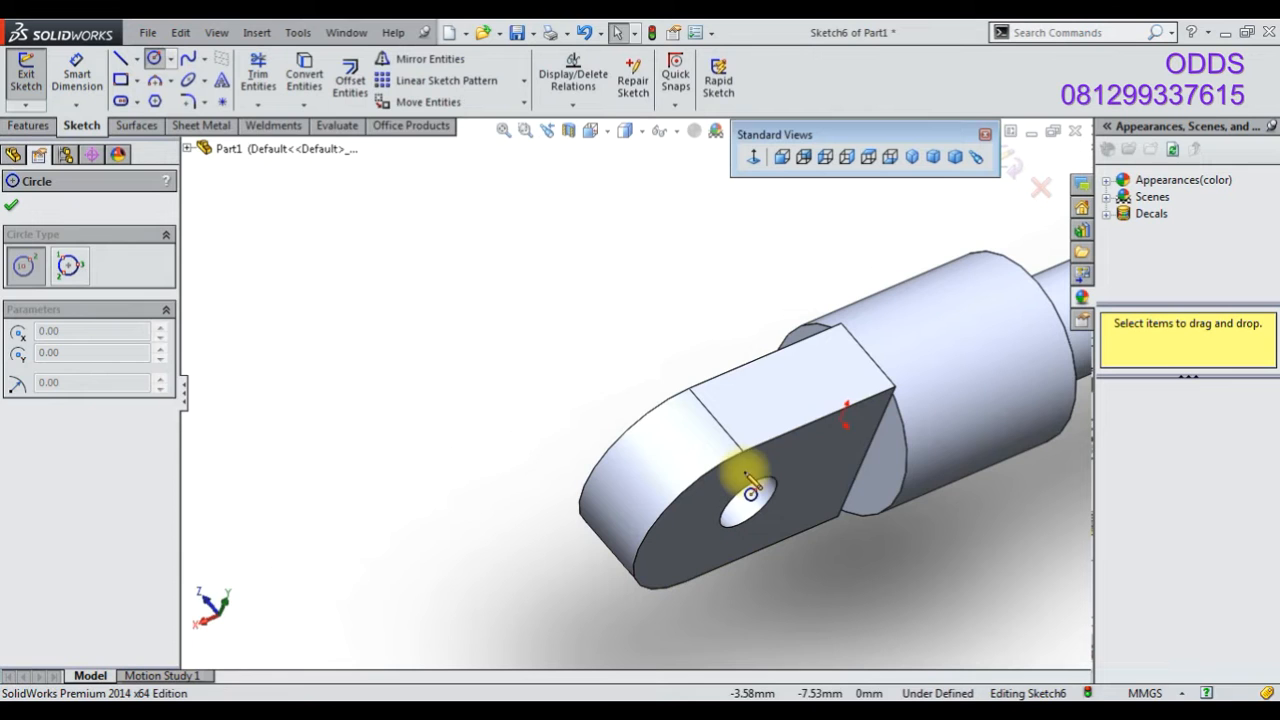
{"action": "left_click", "coordinate": [843, 421]}
{"action": "left_click", "coordinate": [905, 489]}
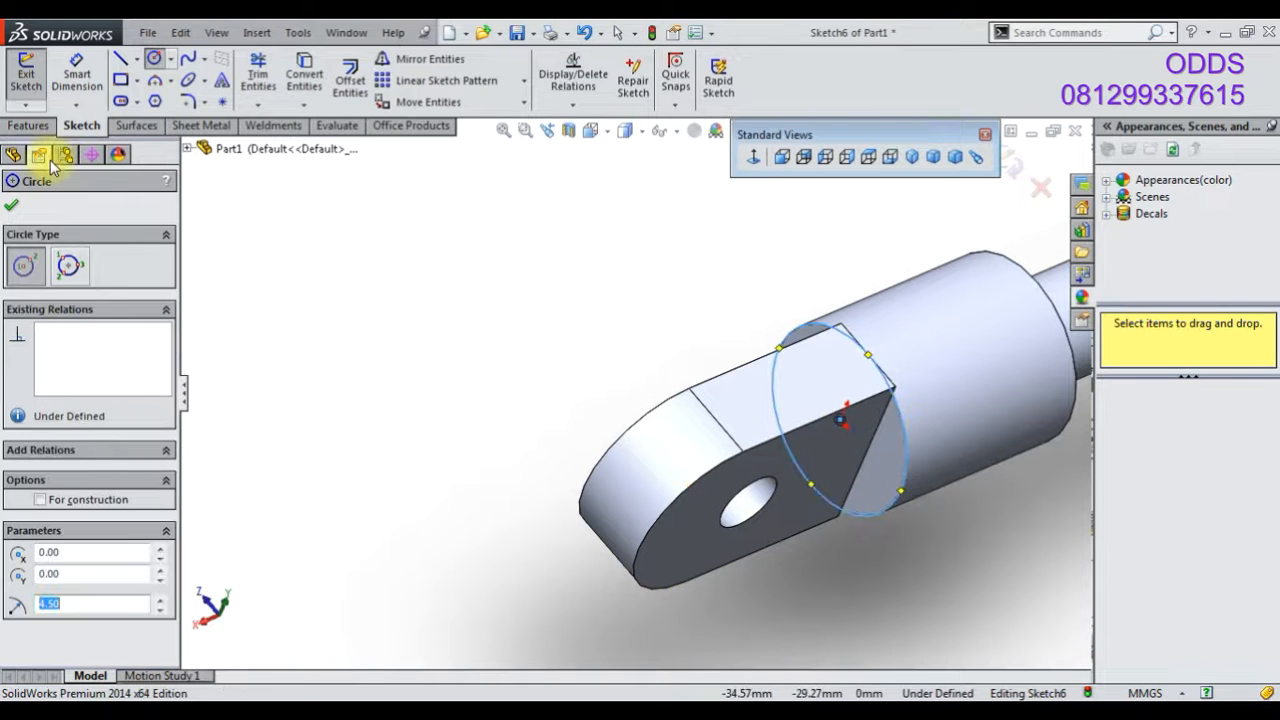
- Cut-extrude the circle Through All with Flip side to cut to trim the eye plate, then return to the isometric view
{"action": "left_click", "coordinate": [29, 125]}
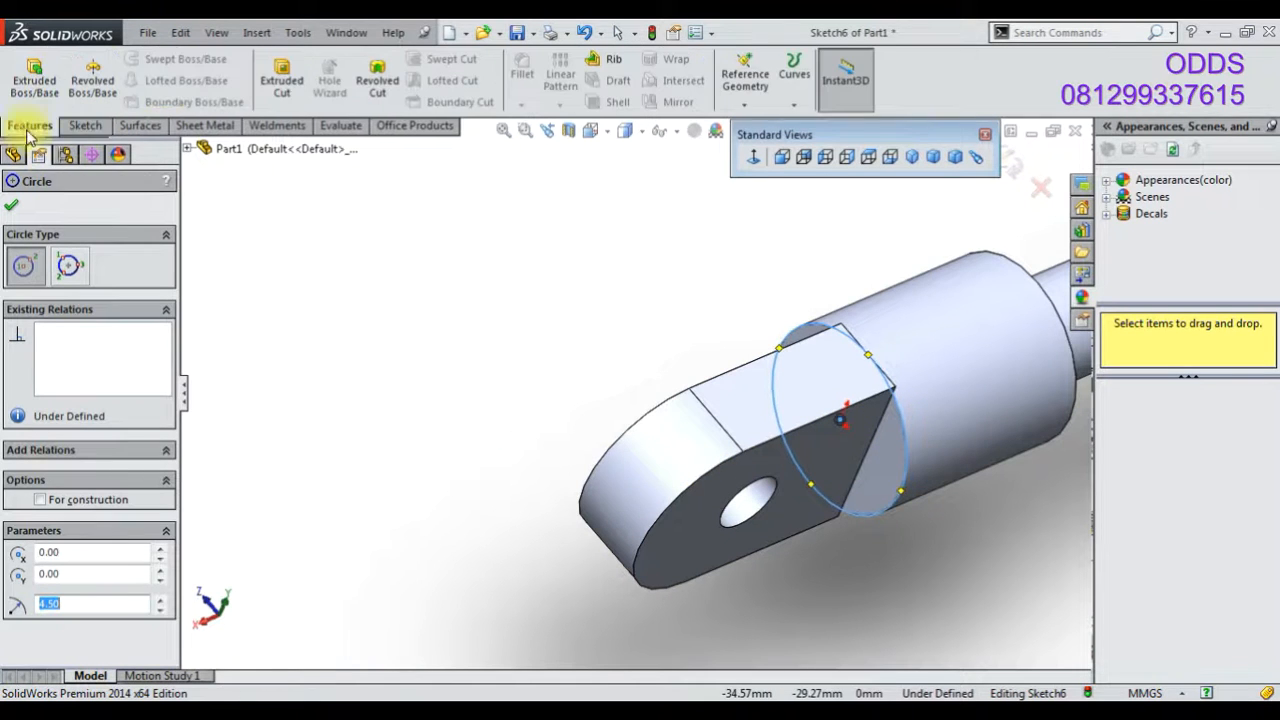
{"action": "left_click", "coordinate": [281, 80]}
{"action": "left_click", "coordinate": [52, 314]}
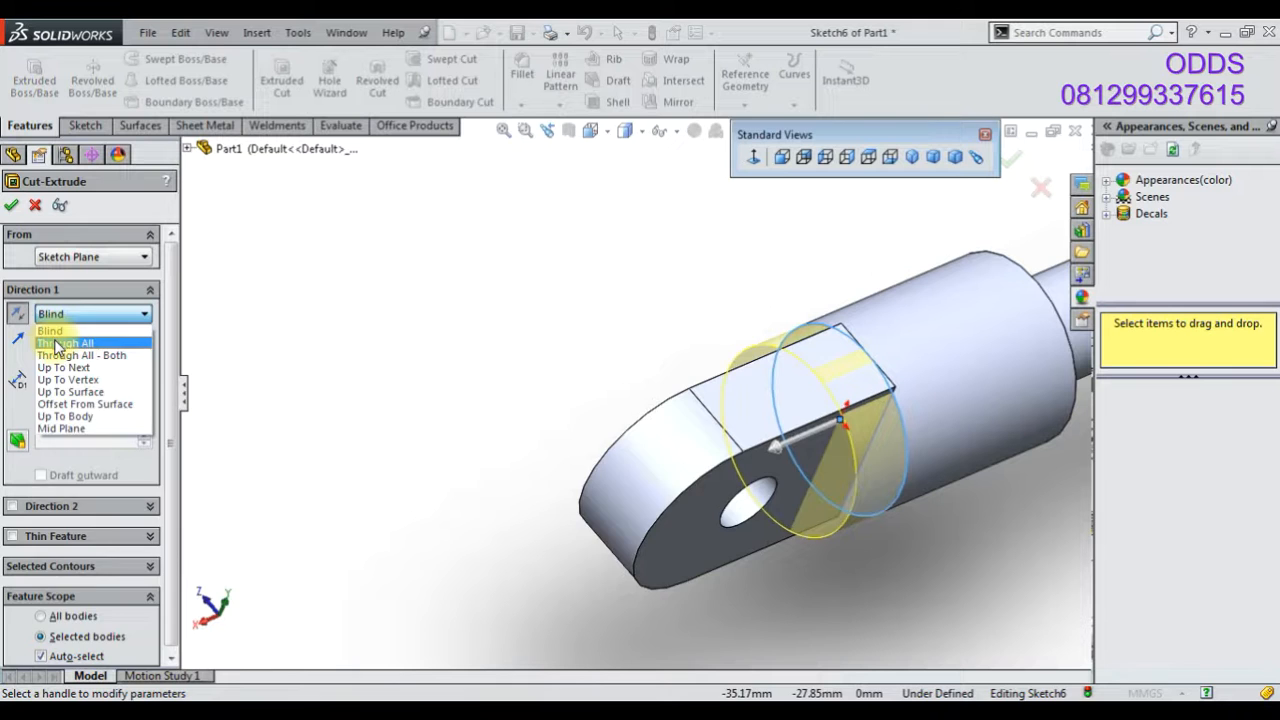
{"action": "left_click", "coordinate": [57, 332]}
{"action": "left_click", "coordinate": [41, 376]}
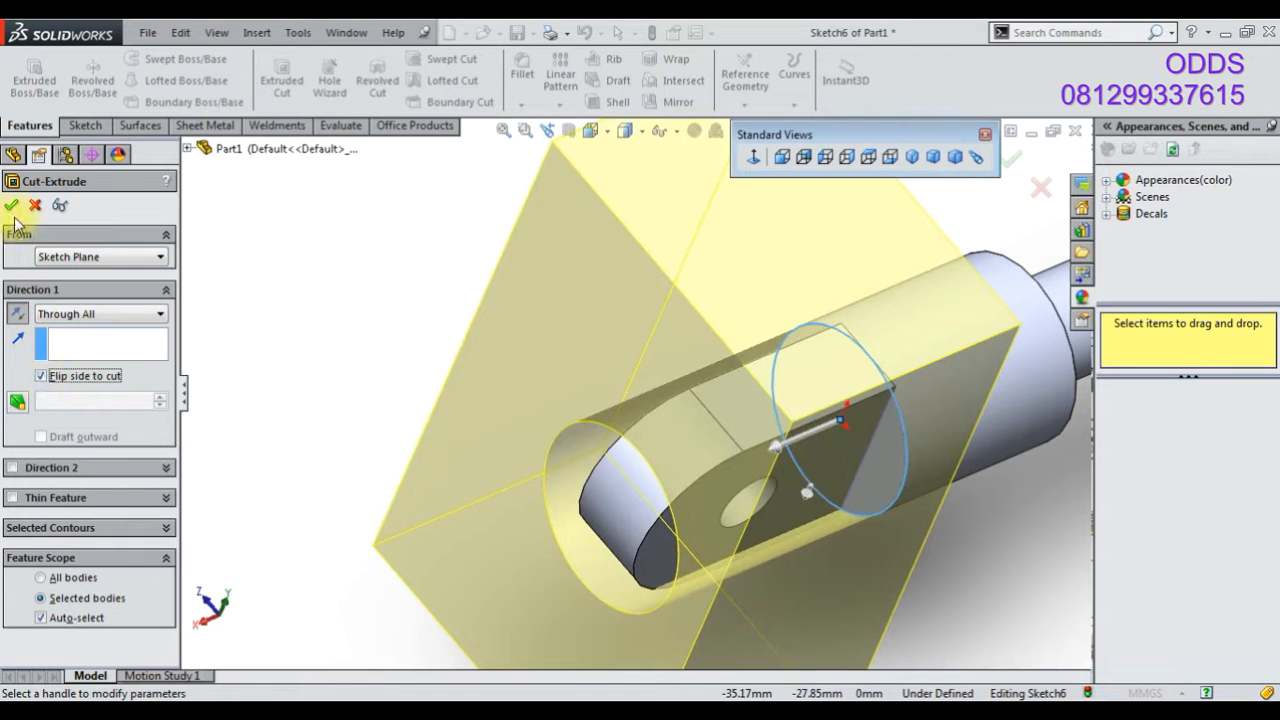
{"action": "key", "text": "Return"}
{"action": "middle_click_drag", "start_coordinate": [476, 466], "coordinate": [749, 409]}
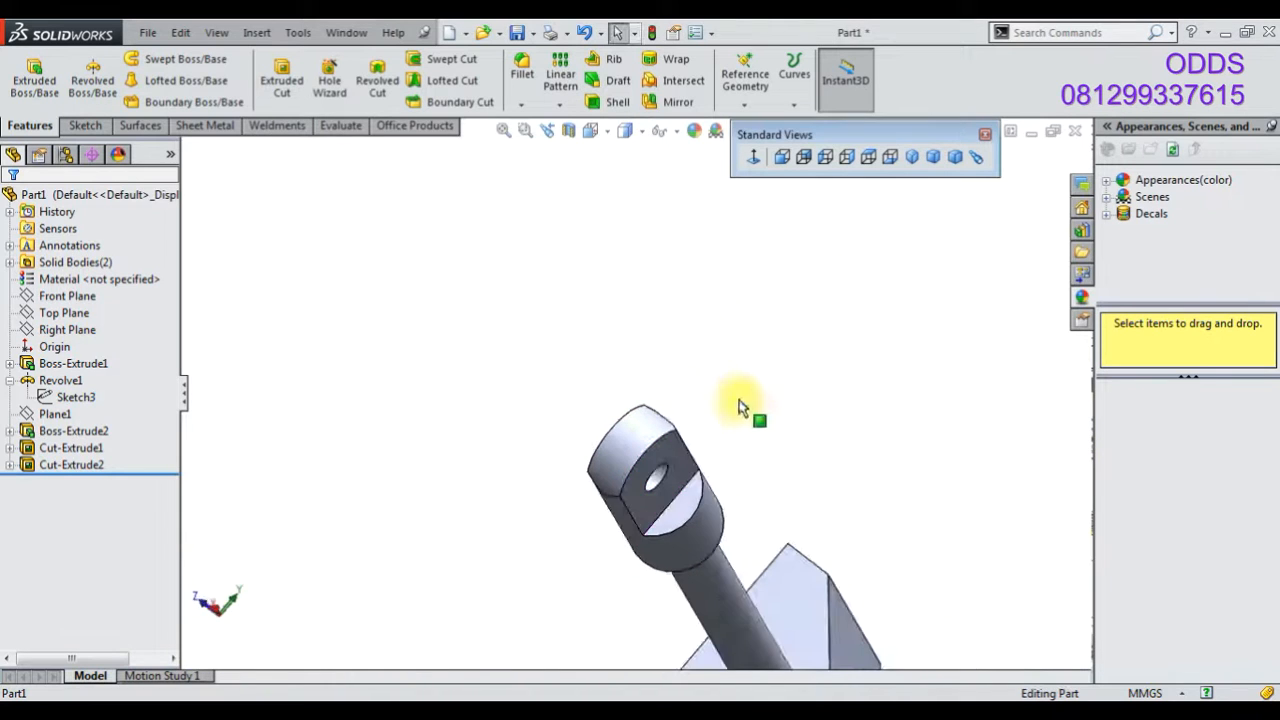
{"action": "left_click", "coordinate": [911, 156]}
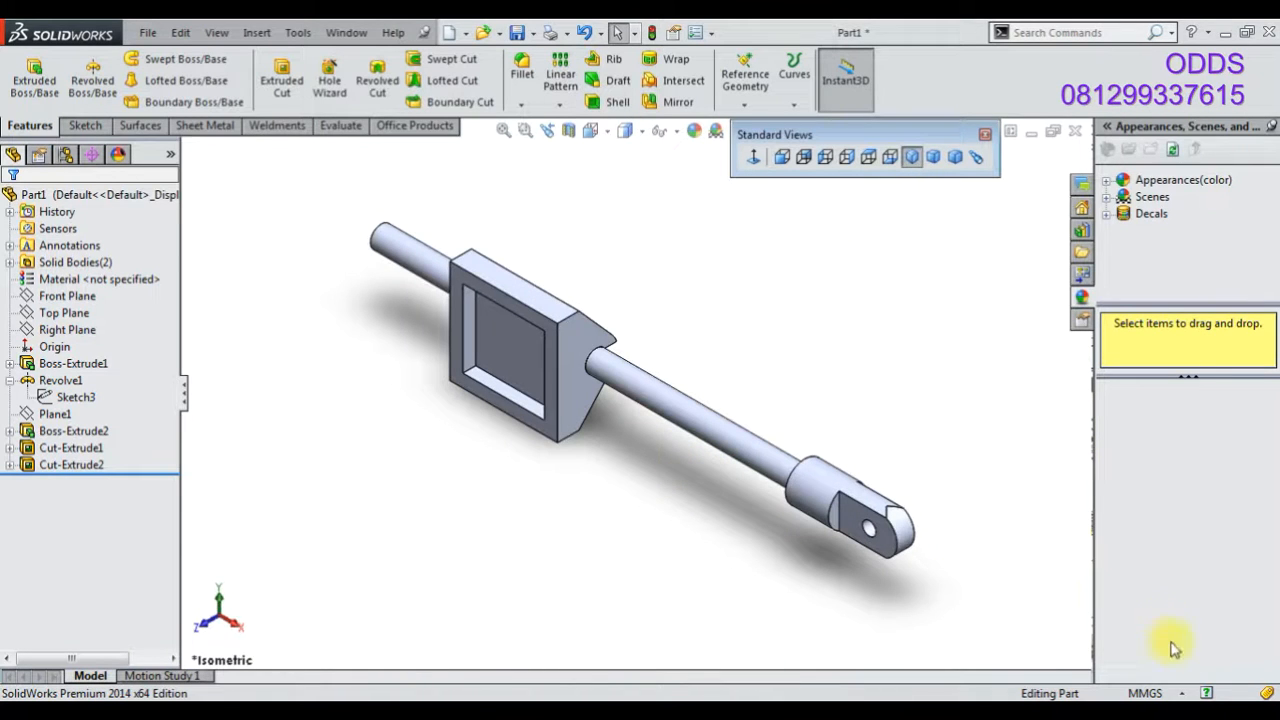
- Apply a metal appearance to the shaft body and polished bronze to the bracket body
{"action": "left_click", "coordinate": [1110, 182]}
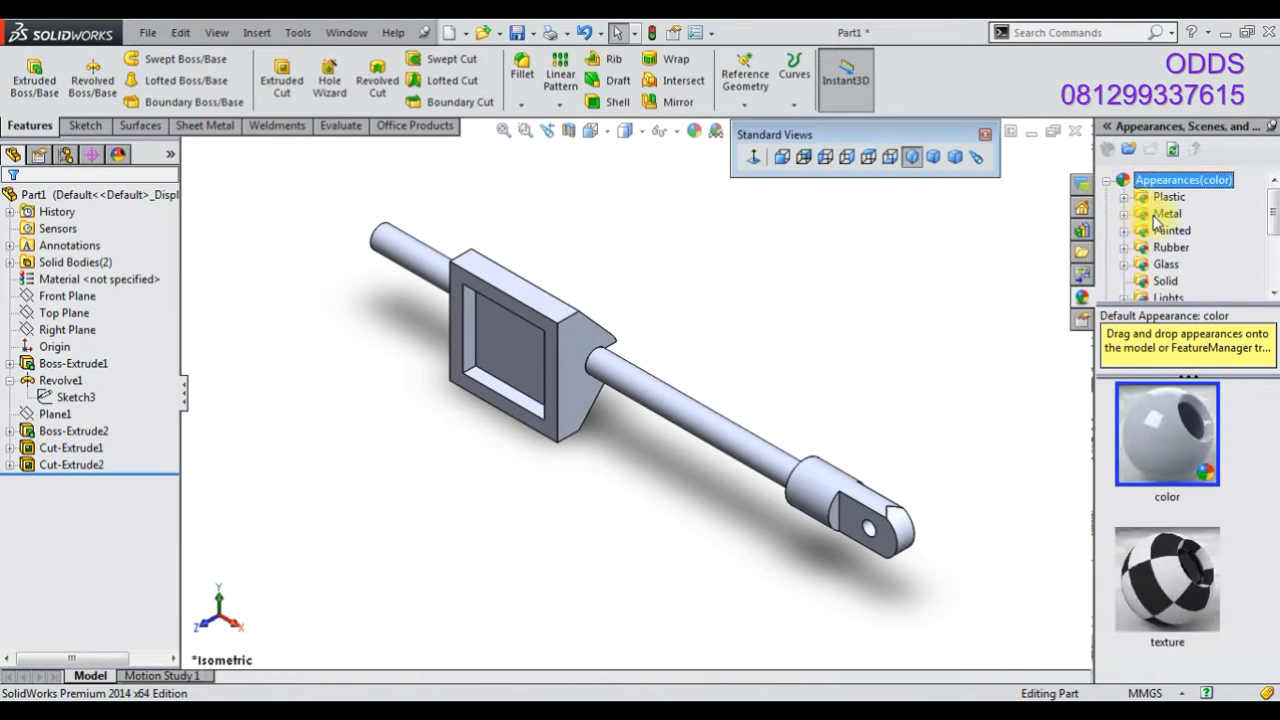
{"action": "left_click", "coordinate": [1166, 214]}
{"action": "left_click_drag", "start_coordinate": [1178, 446], "coordinate": [100, 296]}
{"action": "scroll", "coordinate": [1156, 462], "scroll_direction": "down", "scroll_amount": 2}
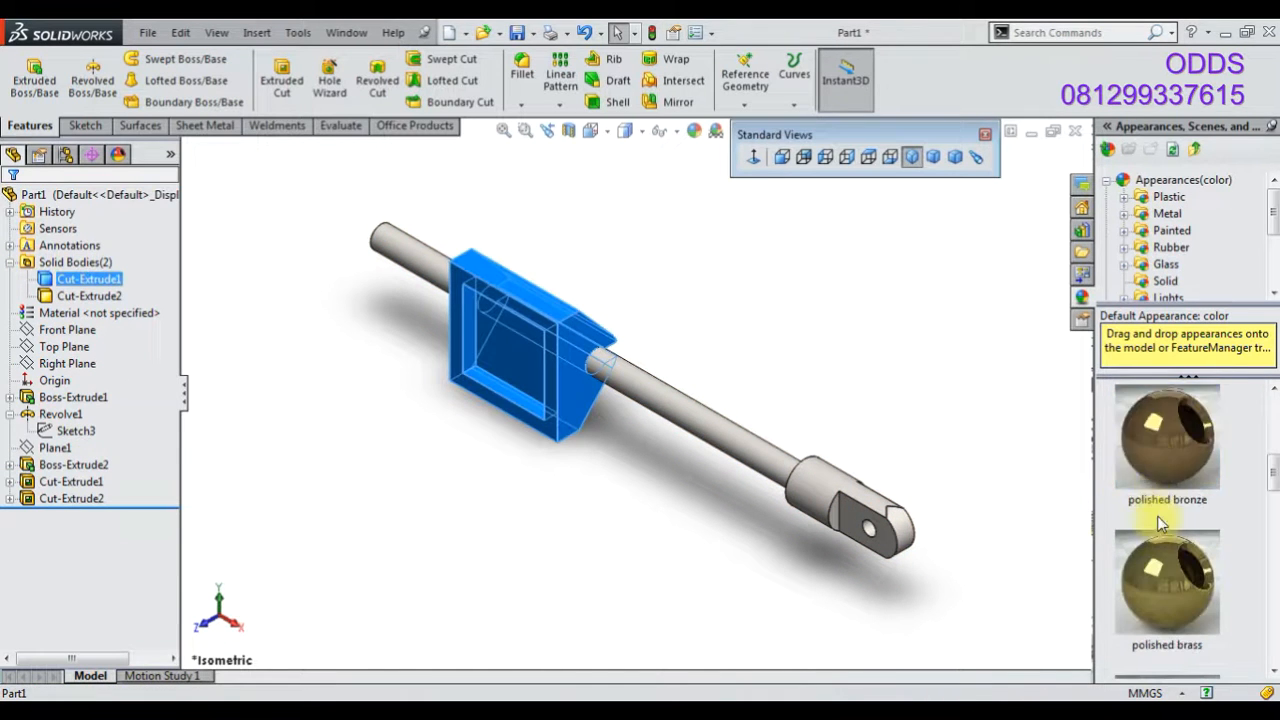
{"action": "double_click", "coordinate": [1156, 462]}
- Save the part under the file name 24
{"action": "left_click", "coordinate": [519, 37]}
{"action": "type", "text": "24"}
{"action": "key", "text": "Return"}
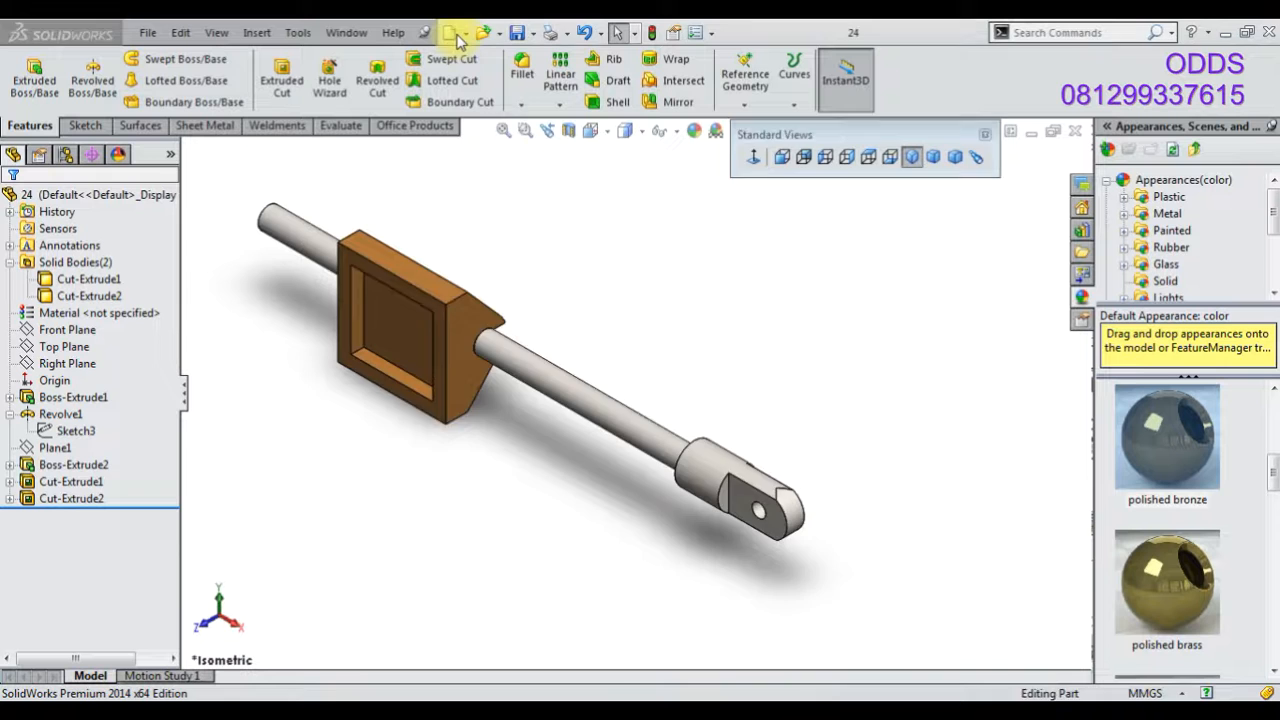
- Create a new part document and start a sketch on its Right Plane
{"action": "left_click", "coordinate": [455, 35]}
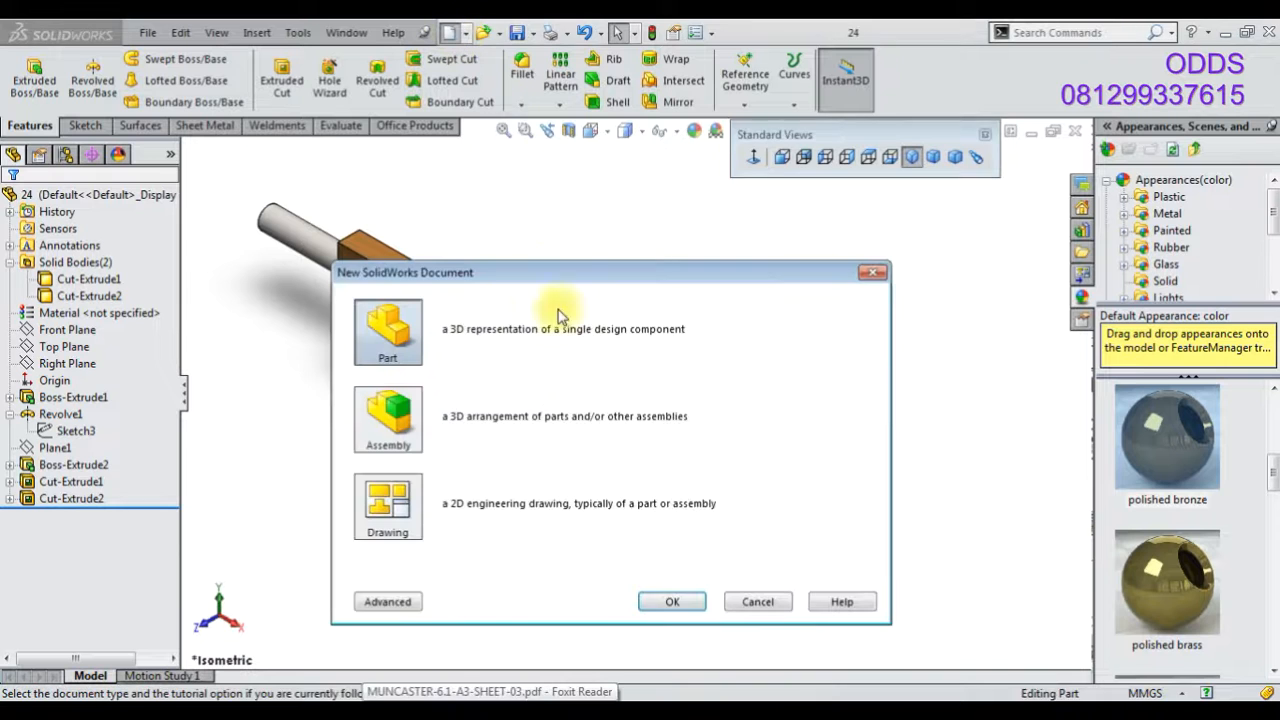
{"action": "left_click", "coordinate": [665, 602]}
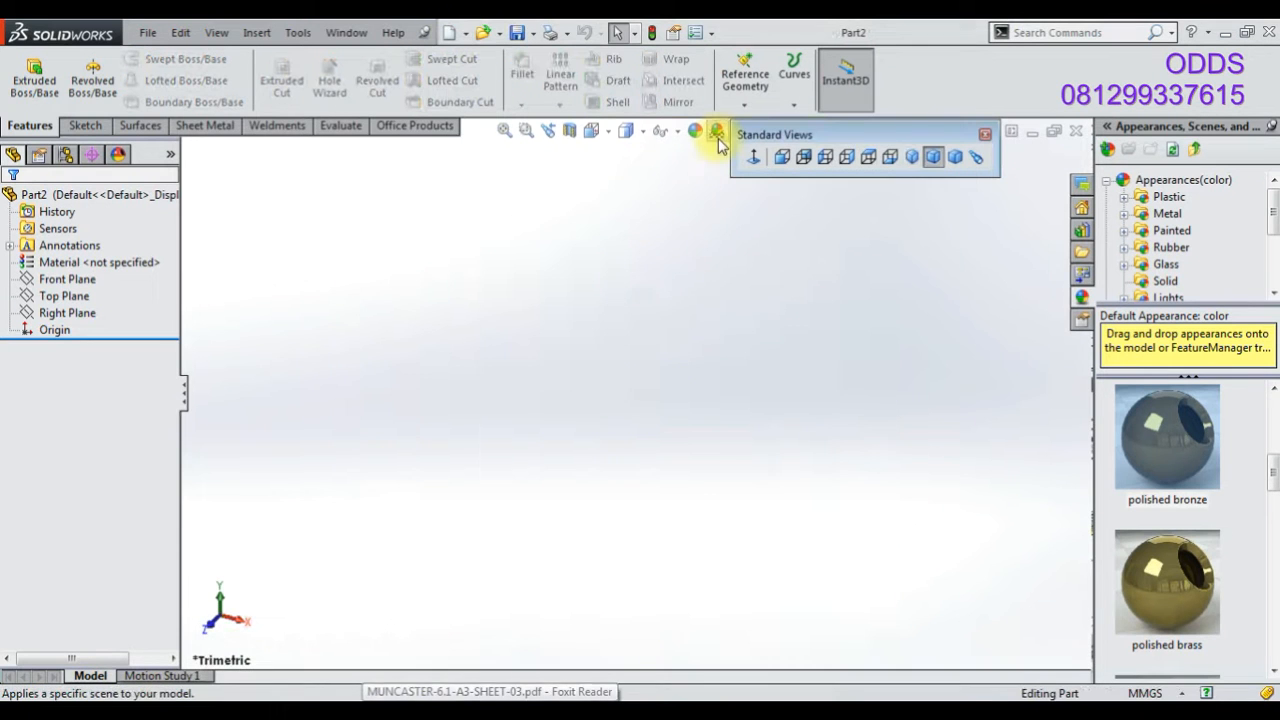
{"action": "left_click", "coordinate": [84, 281]}
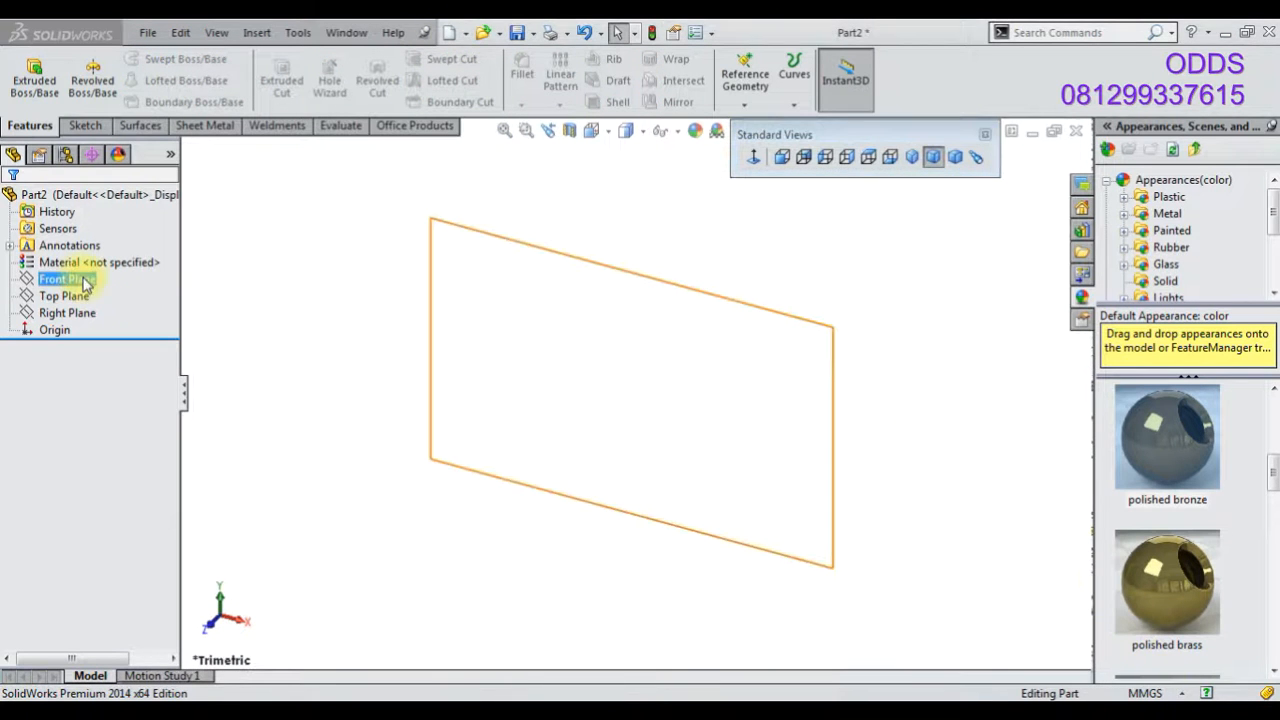
{"action": "right_click", "coordinate": [84, 281]}
{"action": "right_click", "coordinate": [63, 313]}
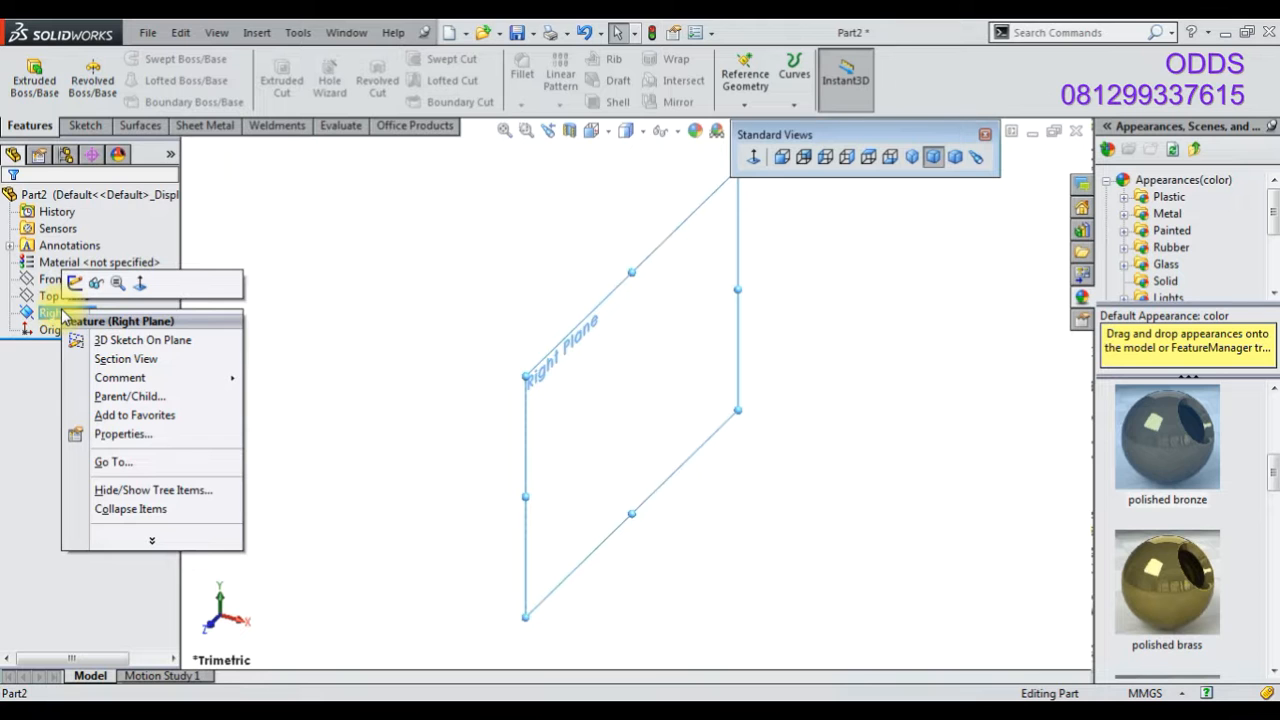
{"action": "left_click", "coordinate": [75, 284]}
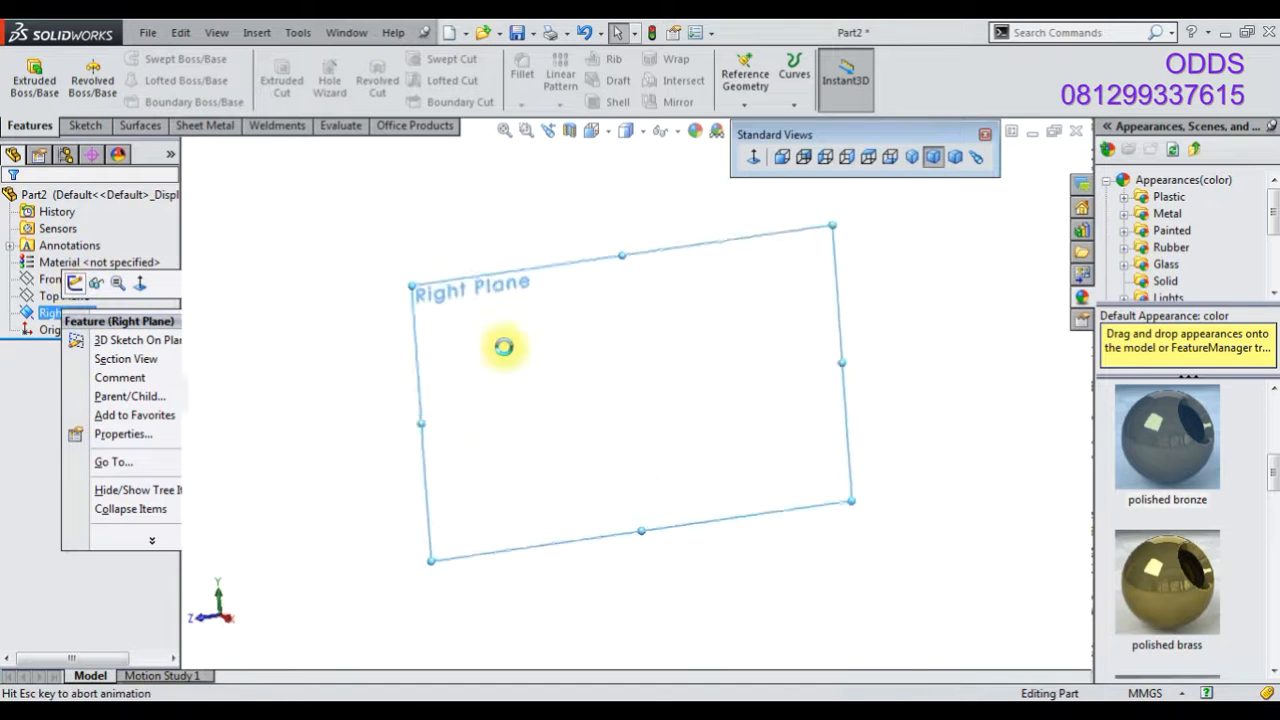
- Sketch two concentric circles on the origin, about 51 mm and 67 mm in diameter
{"action": "left_click", "coordinate": [153, 59]}
{"action": "left_click_drag", "start_coordinate": [635, 392], "coordinate": [695, 392]}
{"action": "left_click", "coordinate": [636, 392]}
{"action": "left_click", "coordinate": [635, 471]}
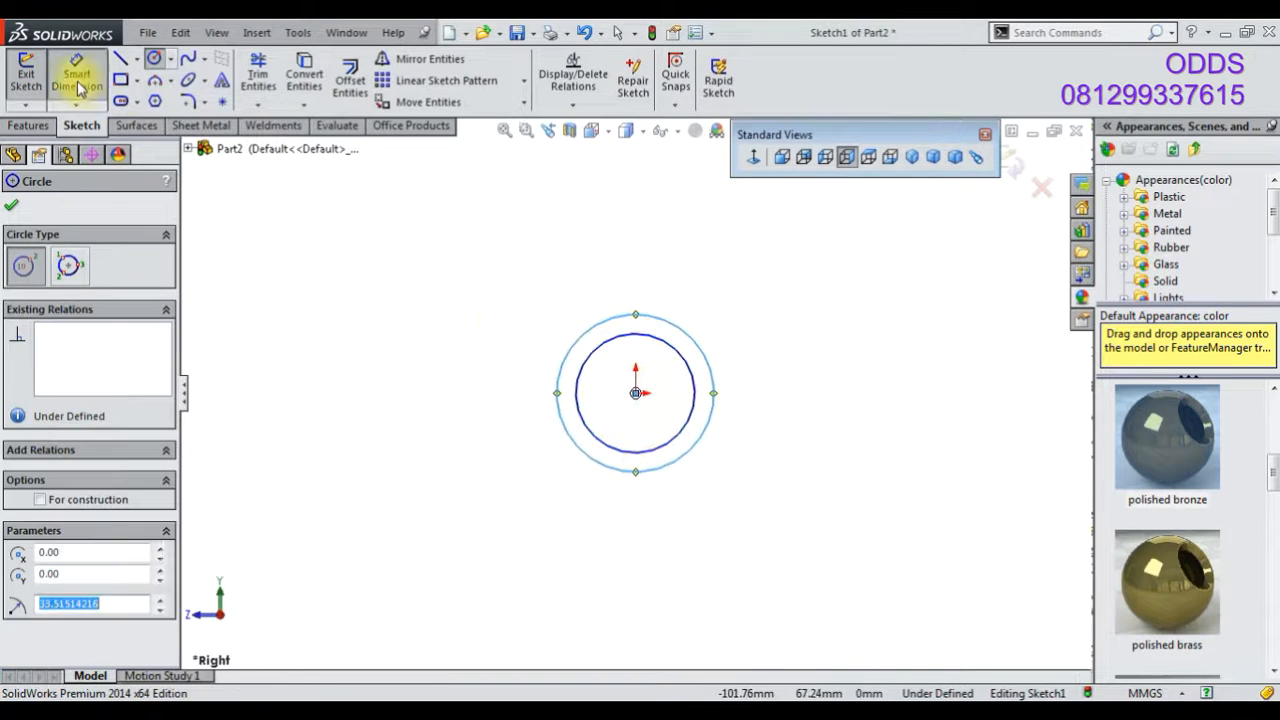
- Dimension the inner circle's diameter as 39 mm and the outer circle's diameter as 42 mm
{"action": "left_click", "coordinate": [77, 73]}
{"action": "left_click", "coordinate": [677, 445]}
{"action": "left_click", "coordinate": [659, 512]}
{"action": "type", "text": "39"}
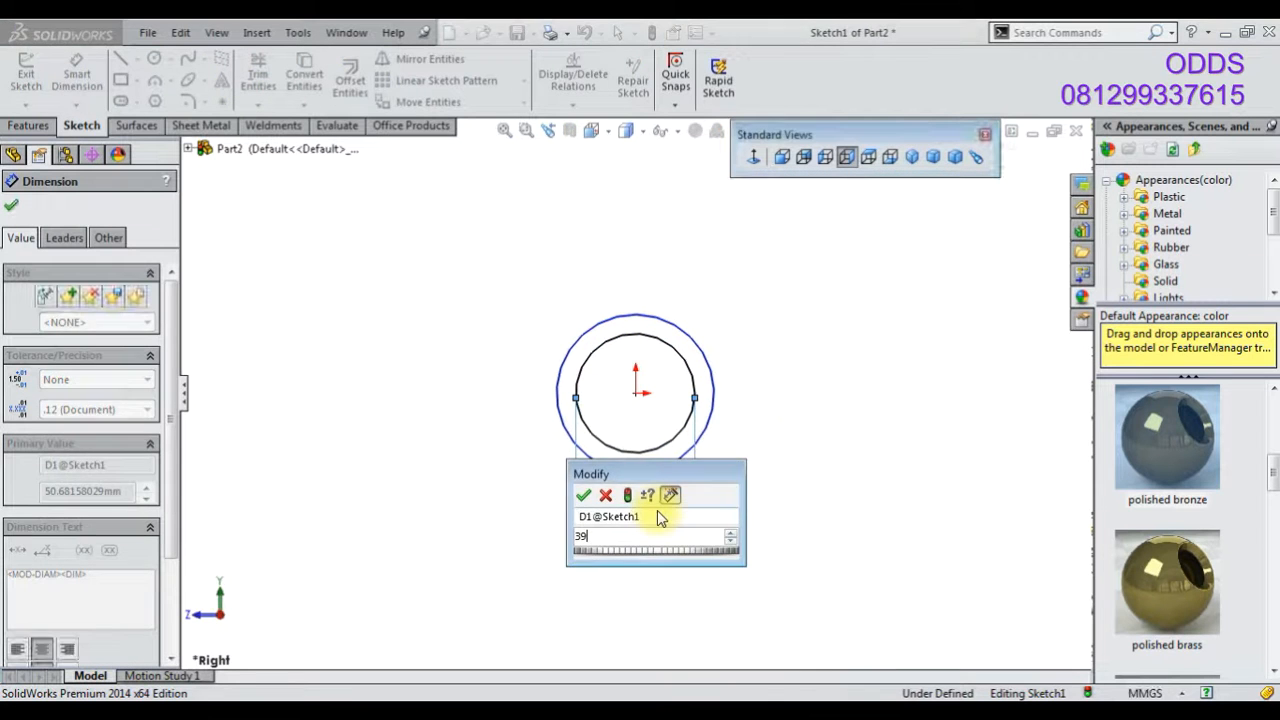
{"action": "key", "text": "Return"}
{"action": "left_click", "coordinate": [708, 431]}
{"action": "left_click", "coordinate": [669, 550]}
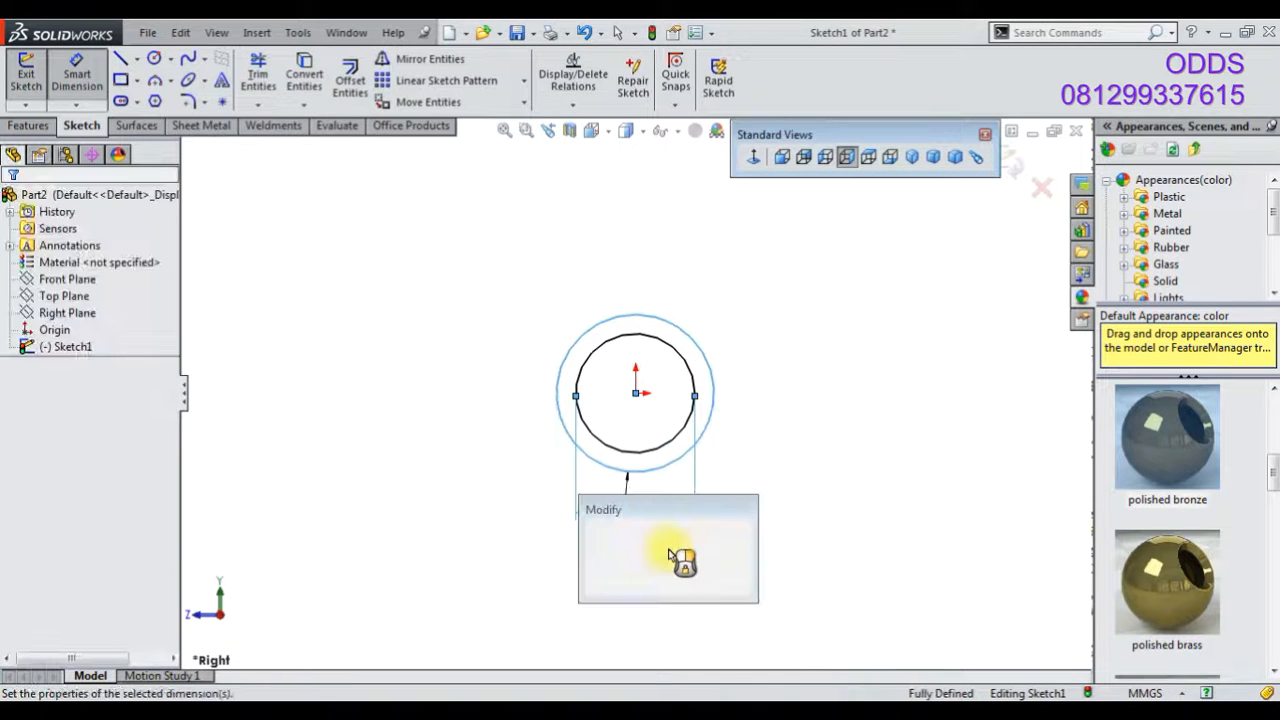
{"action": "type", "text": "42"}
{"action": "key", "text": "Return"}
- Sketch a corner rectangle about 16 by 15 mm above the circles and move its lower free corner onto the outer circle
{"action": "left_click", "coordinate": [139, 84]}
{"action": "left_click", "coordinate": [155, 103]}
{"action": "scroll", "coordinate": [560, 268], "scroll_direction": "down", "scroll_amount": 2}
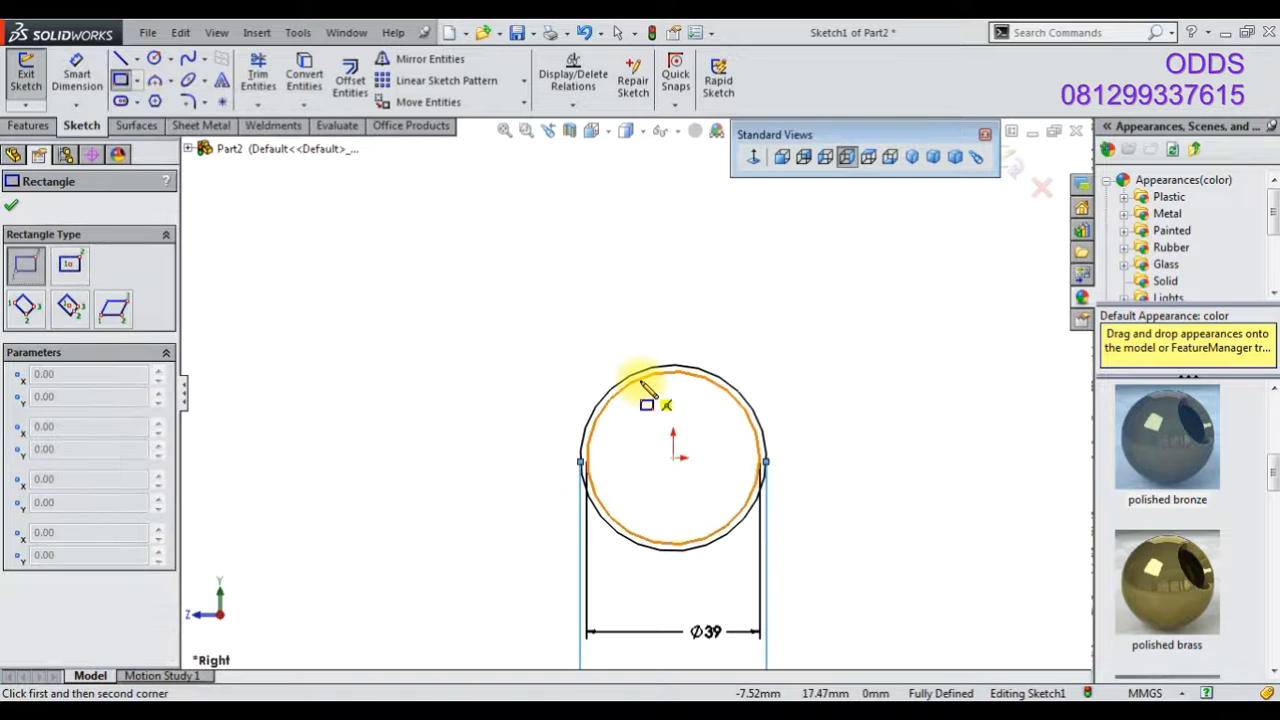
{"action": "left_click", "coordinate": [641, 370]}
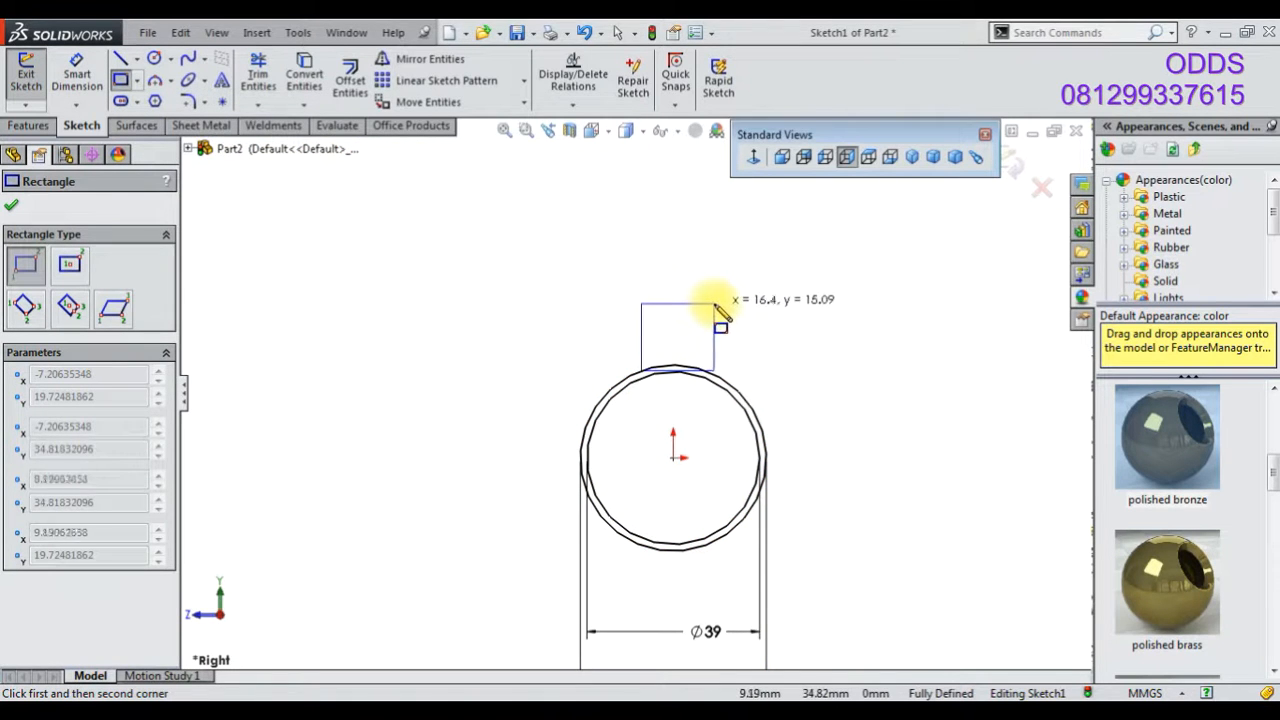
{"action": "left_click", "coordinate": [717, 304]}
{"action": "right_click", "coordinate": [610, 262]}
{"action": "left_click", "coordinate": [625, 271]}
{"action": "scroll", "coordinate": [750, 370], "scroll_direction": "down", "scroll_amount": 2}
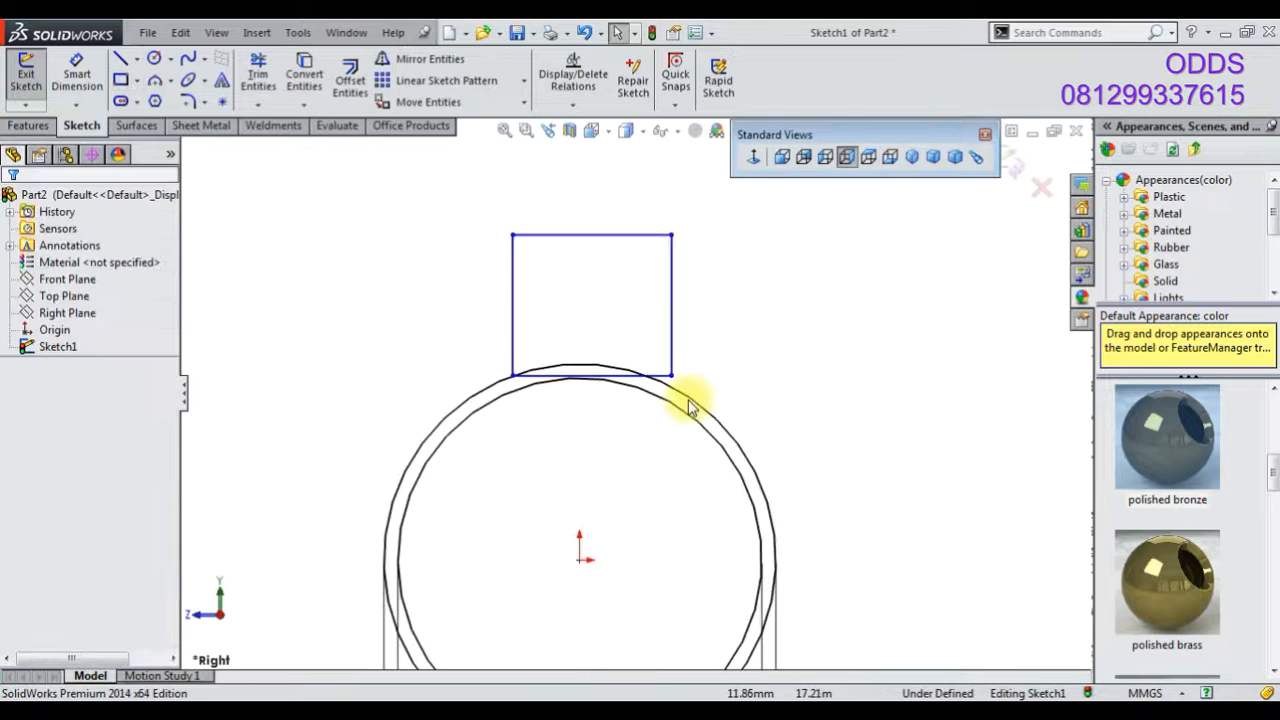
{"action": "left_click_drag", "start_coordinate": [677, 381], "coordinate": [648, 370]}
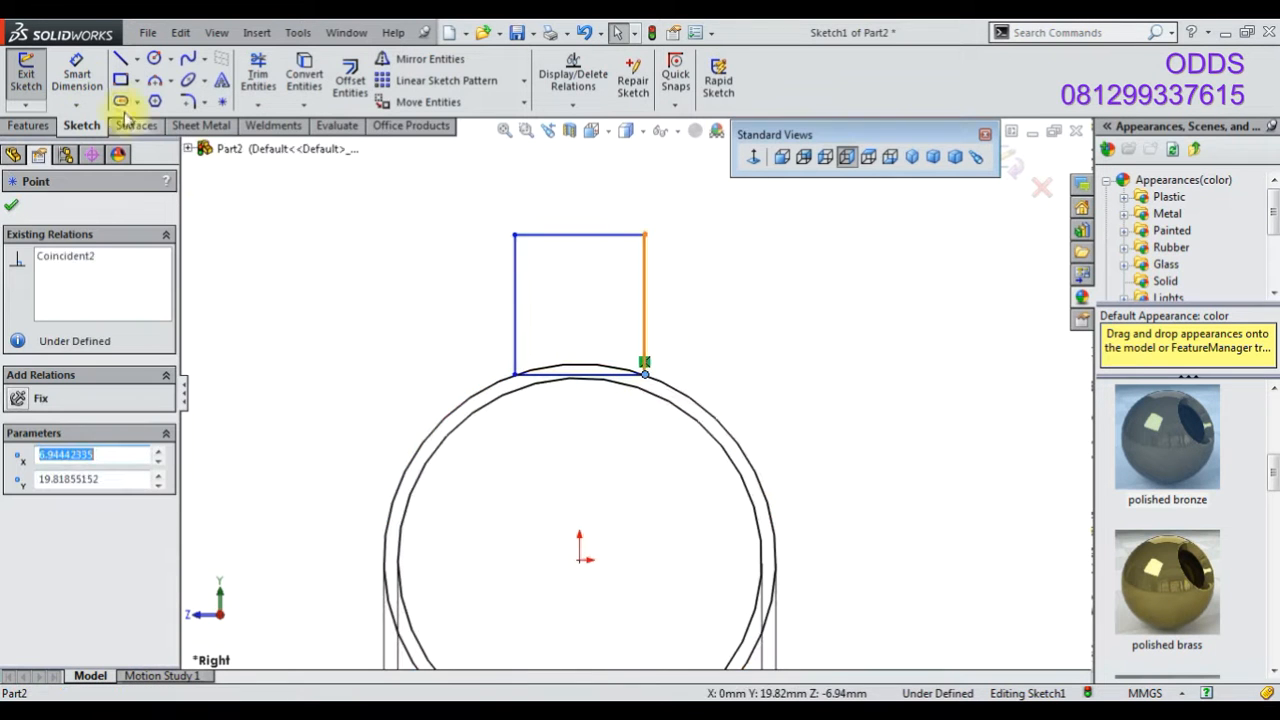
- Dimension the rectangle's width between its two vertical sides as 16 mm
{"action": "left_click", "coordinate": [77, 78]}
{"action": "left_click", "coordinate": [514, 320]}
{"action": "left_click", "coordinate": [645, 334]}
{"action": "left_click", "coordinate": [582, 431]}
{"action": "type", "text": "16"}
{"action": "key", "text": "Return"}
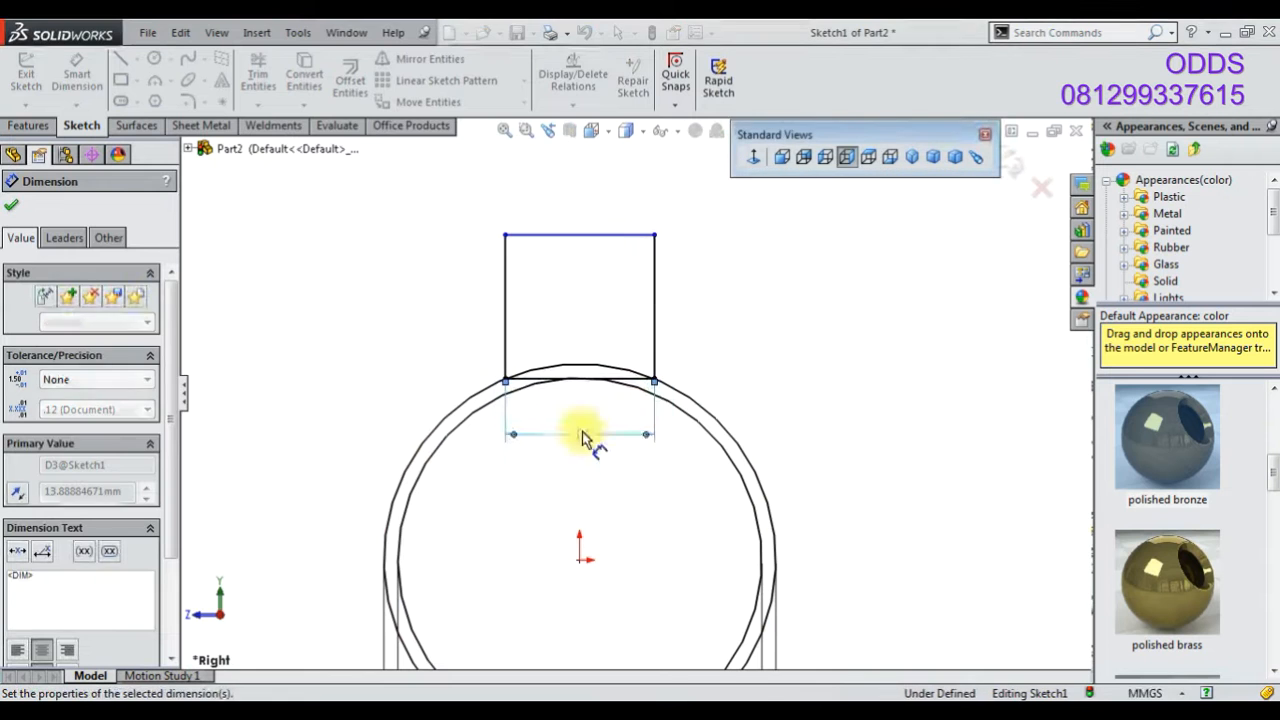
- Dimension the rectangle's upper edge at 26 mm above the origin
{"action": "left_click", "coordinate": [612, 236]}
{"action": "left_click", "coordinate": [581, 559]}
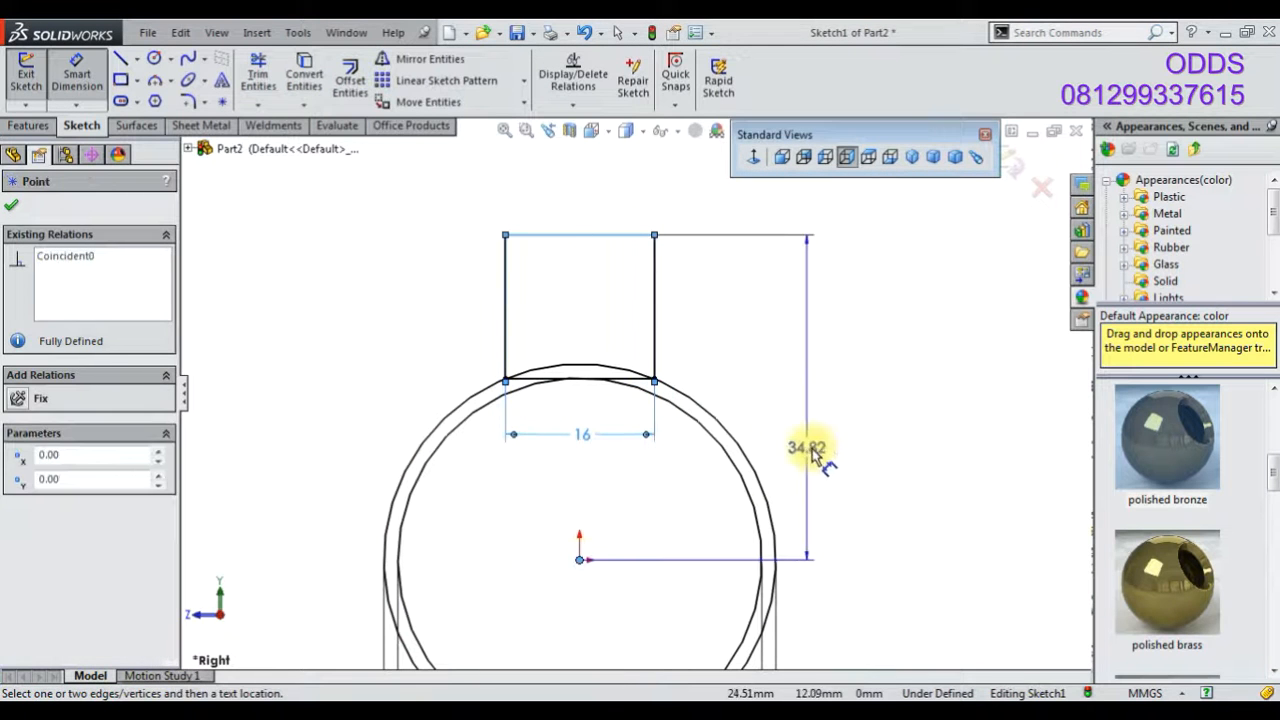
{"action": "left_click", "coordinate": [819, 390]}
{"action": "type", "text": "26"}
{"action": "key", "text": "Return"}
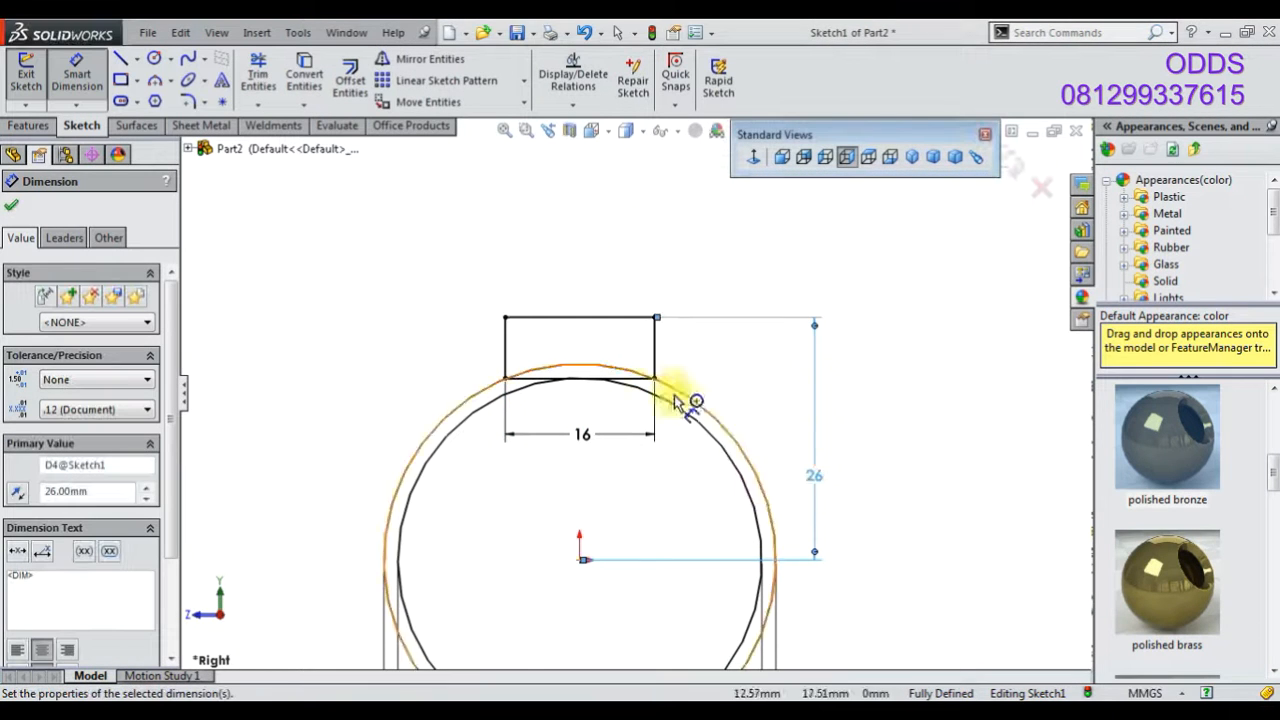
- Delete the rectangle's lower edge where it crosses the ring
{"action": "scroll", "coordinate": [469, 454], "scroll_direction": "down", "scroll_amount": 5}
{"action": "right_click", "coordinate": [270, 284]}
{"action": "left_click", "coordinate": [440, 286]}
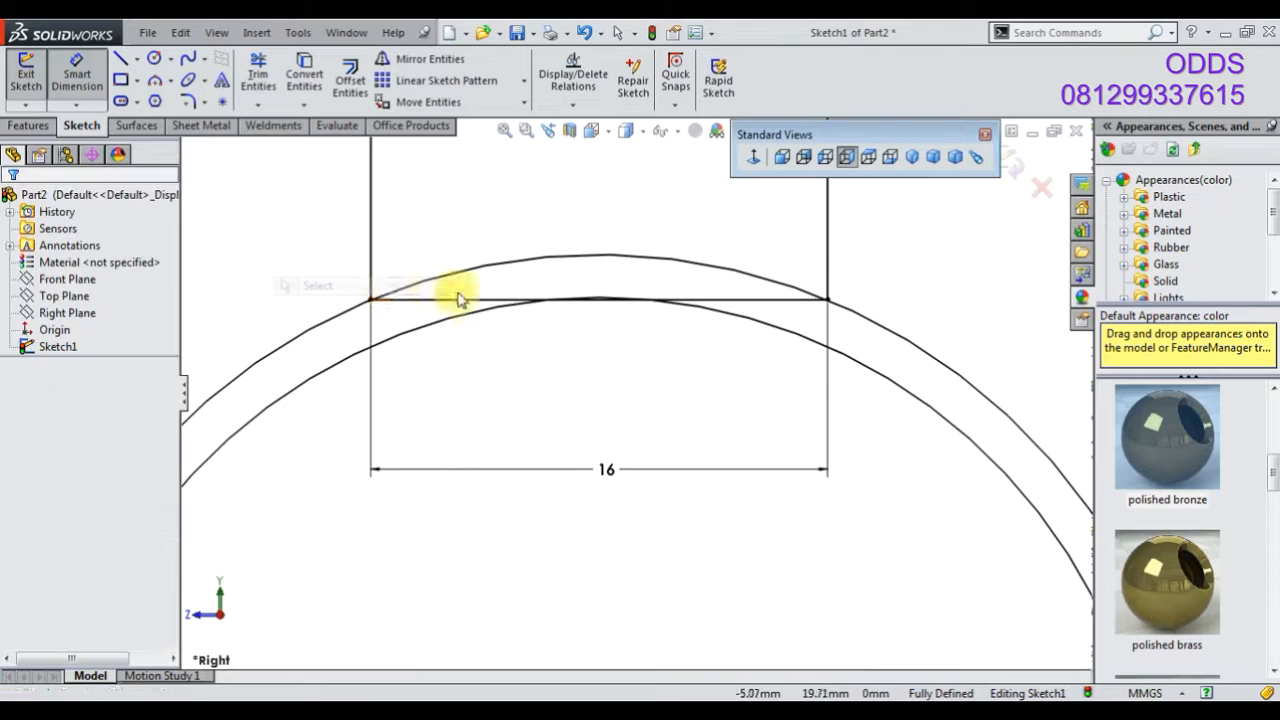
{"action": "left_click", "coordinate": [458, 297]}
{"action": "key", "text": "Escape"}
{"action": "scroll", "coordinate": [464, 301], "scroll_direction": "up", "scroll_amount": 5}
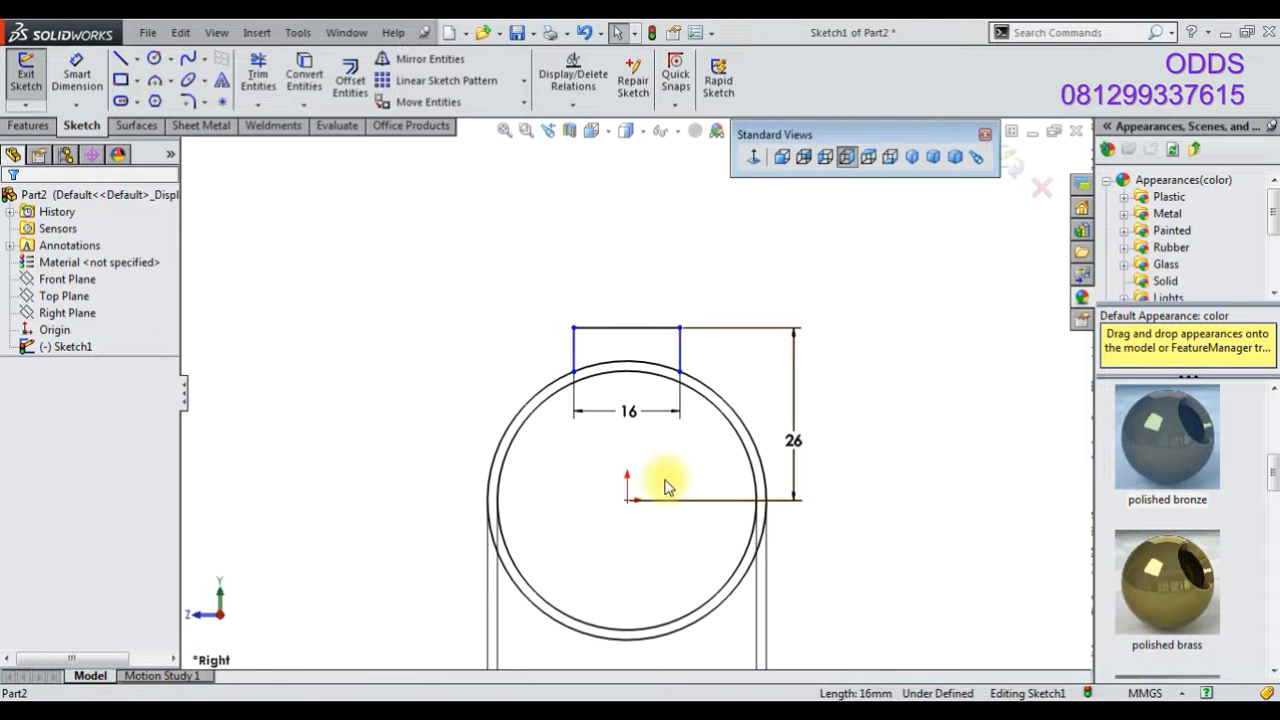
{"action": "left_click", "coordinate": [122, 60]}
{"action": "left_click", "coordinate": [627, 499]}
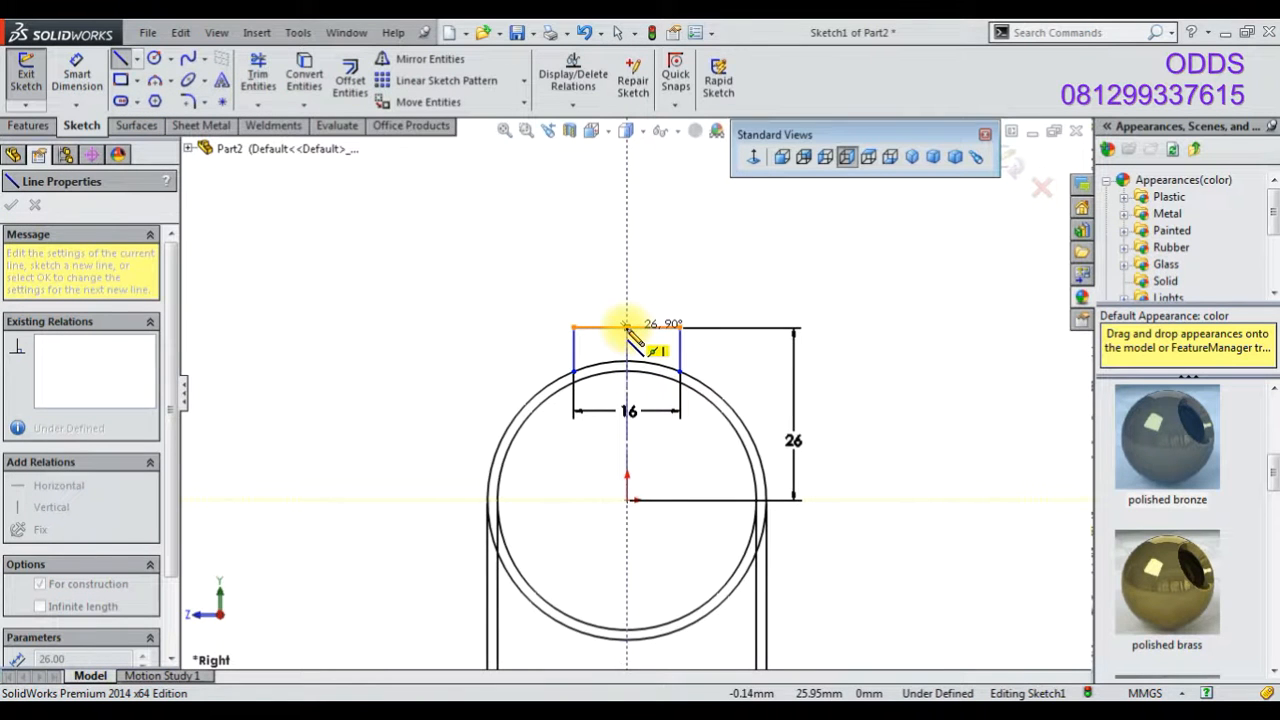
{"action": "right_click", "coordinate": [423, 249]}
{"action": "left_click", "coordinate": [443, 251]}
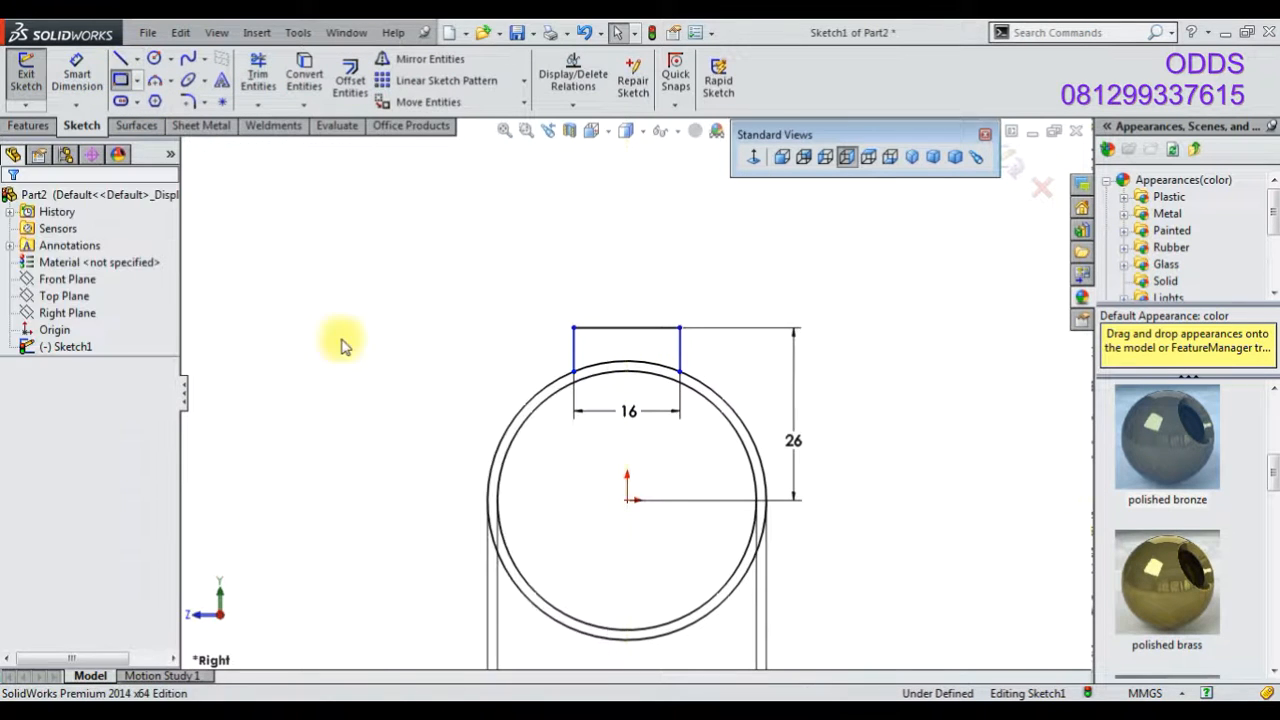
- Sketch a corner rectangle about 15 by 13 mm on the ring's +Z side, moving its lower inner corner onto the outer circle
{"action": "left_click", "coordinate": [493, 463]}
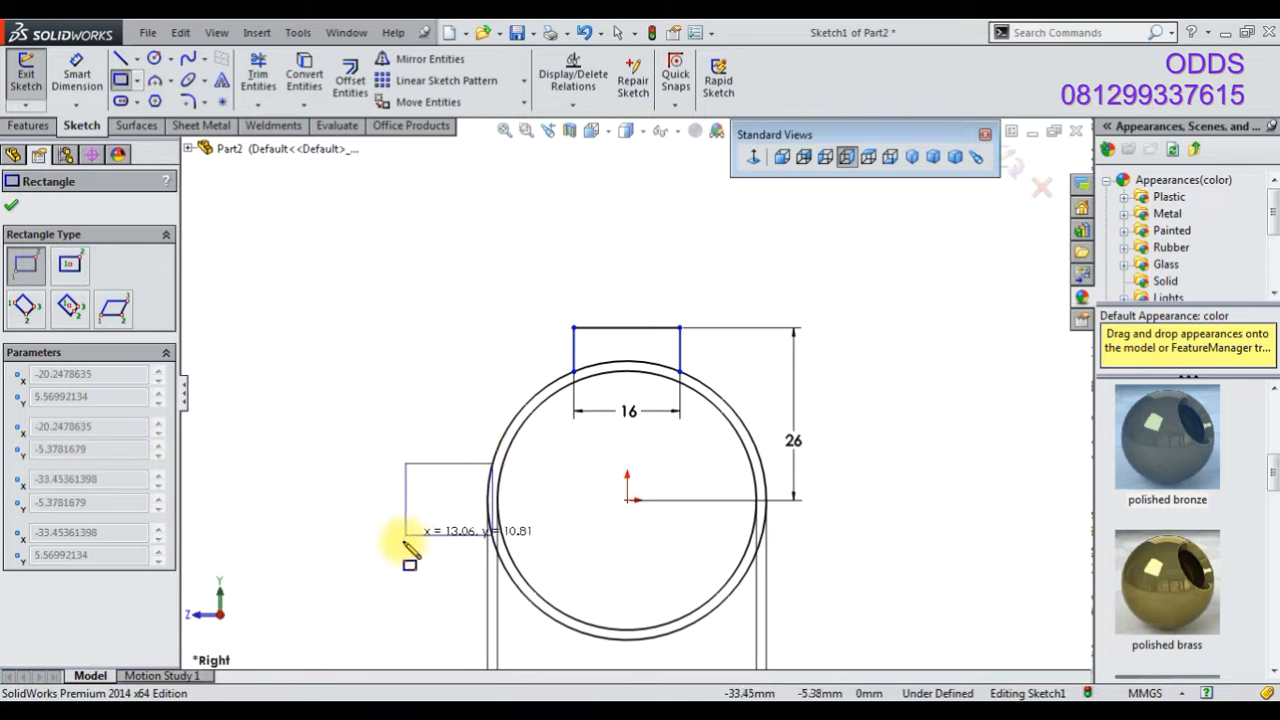
{"action": "left_click", "coordinate": [394, 586]}
{"action": "right_click", "coordinate": [364, 379]}
{"action": "left_click", "coordinate": [408, 256]}
{"action": "scroll", "coordinate": [507, 590], "scroll_direction": "down", "scroll_amount": 4}
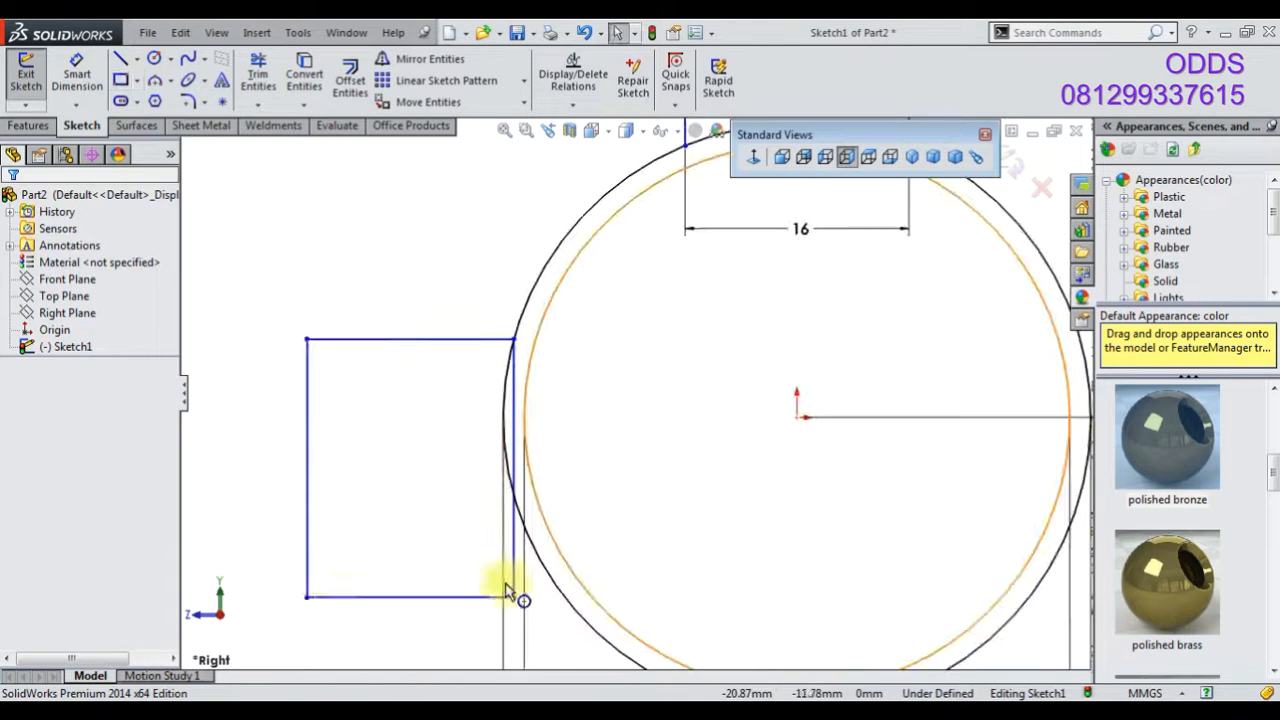
{"action": "left_click_drag", "start_coordinate": [514, 597], "coordinate": [520, 508]}
- Dimension the side rectangle's height between its two horizontal edges as 22 mm
{"action": "left_click", "coordinate": [77, 78]}
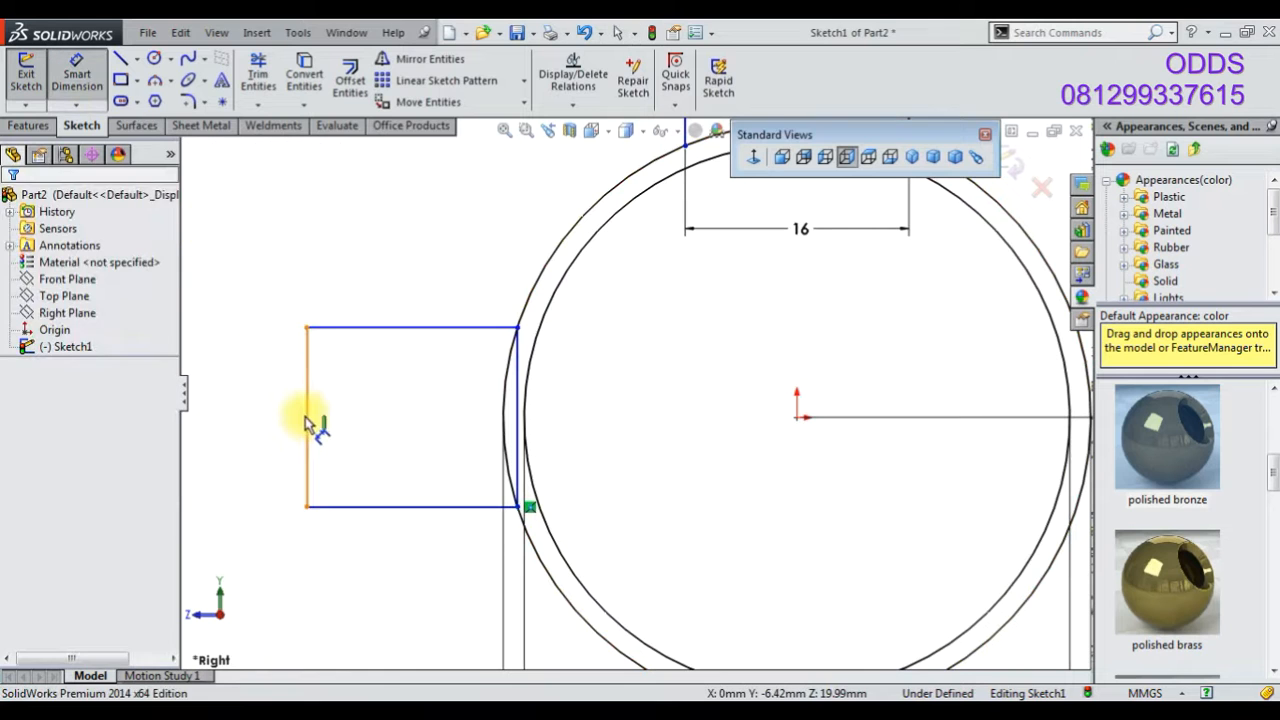
{"action": "left_click", "coordinate": [384, 328]}
{"action": "left_click", "coordinate": [386, 507]}
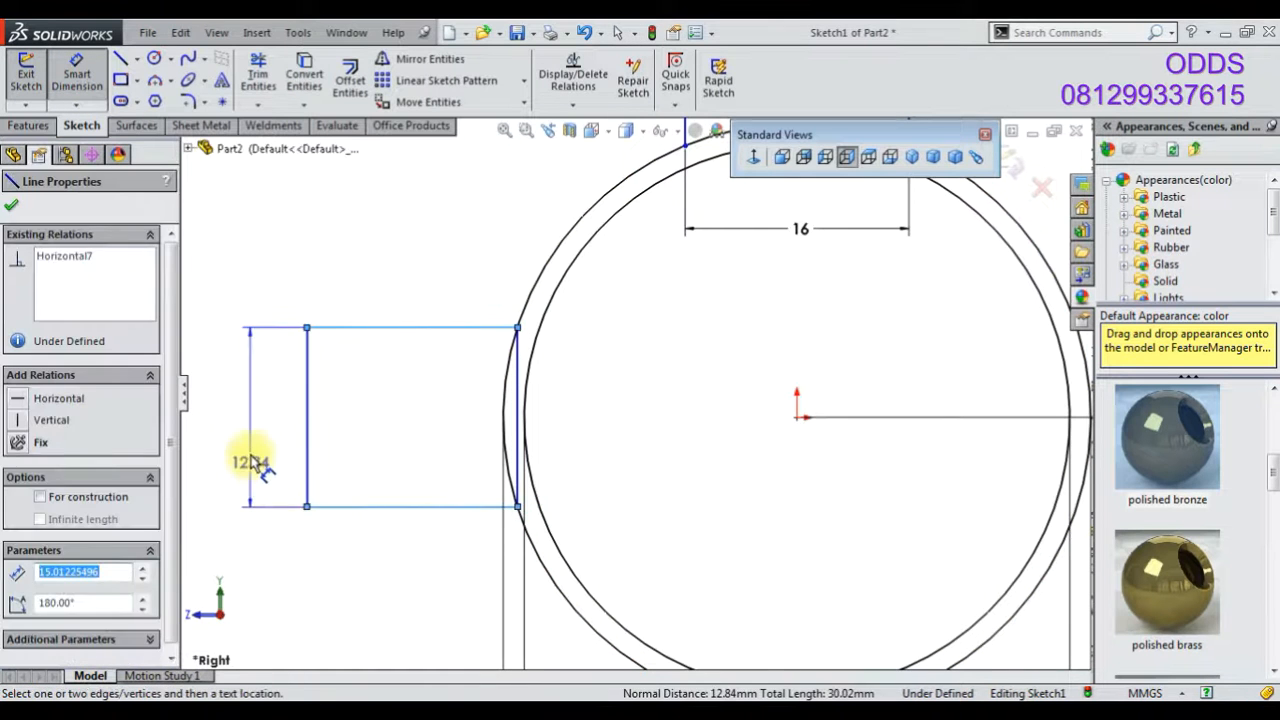
{"action": "left_click", "coordinate": [251, 450]}
{"action": "type", "text": "22"}
{"action": "key", "text": "Return"}
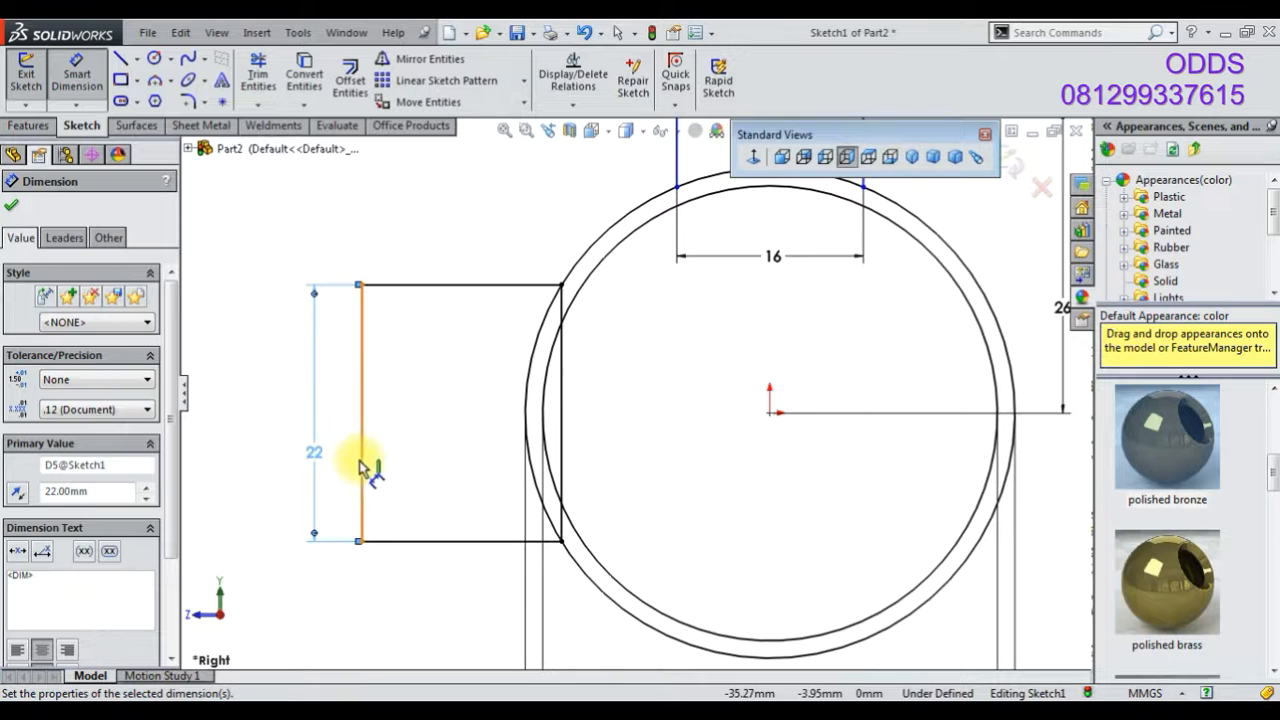
- Dimension the side rectangle's outer vertical edge at 26 mm from the origin
{"action": "left_click", "coordinate": [361, 460]}
{"action": "left_click", "coordinate": [764, 417]}
{"action": "scroll", "coordinate": [530, 592], "scroll_direction": "up", "scroll_amount": 1}
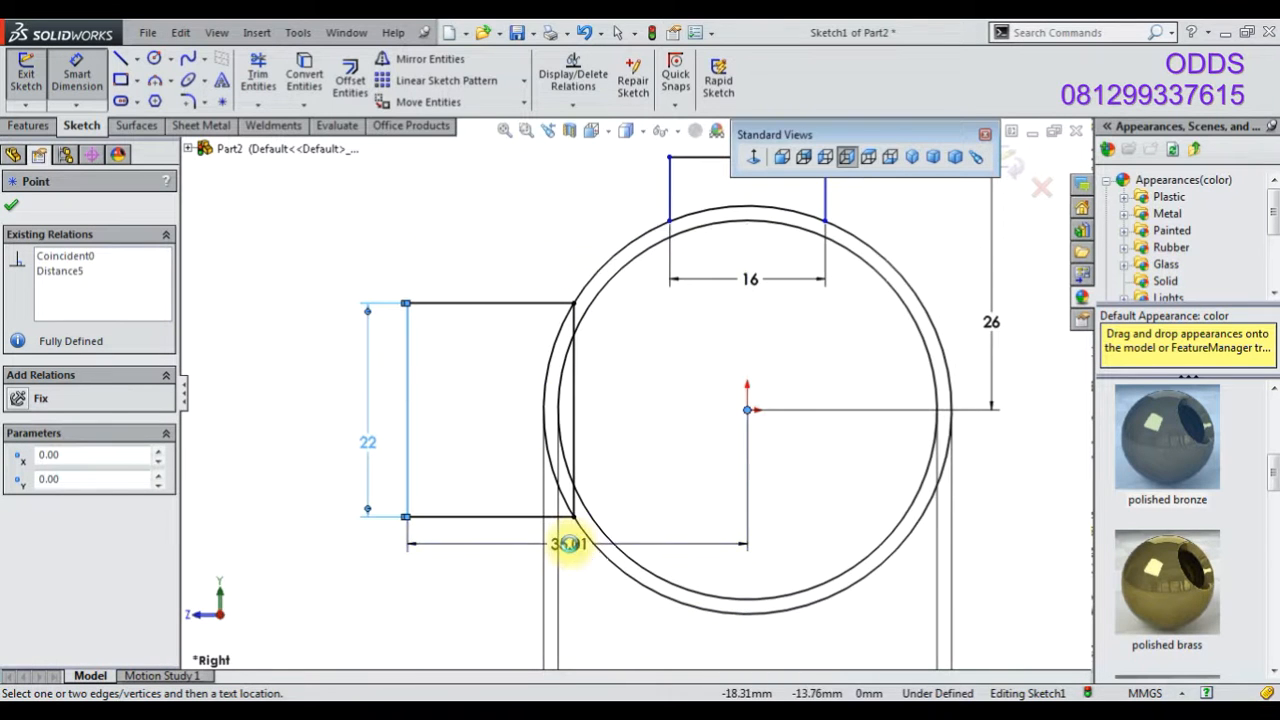
{"action": "left_click", "coordinate": [568, 543]}
{"action": "type", "text": "26"}
{"action": "key", "text": "Return"}
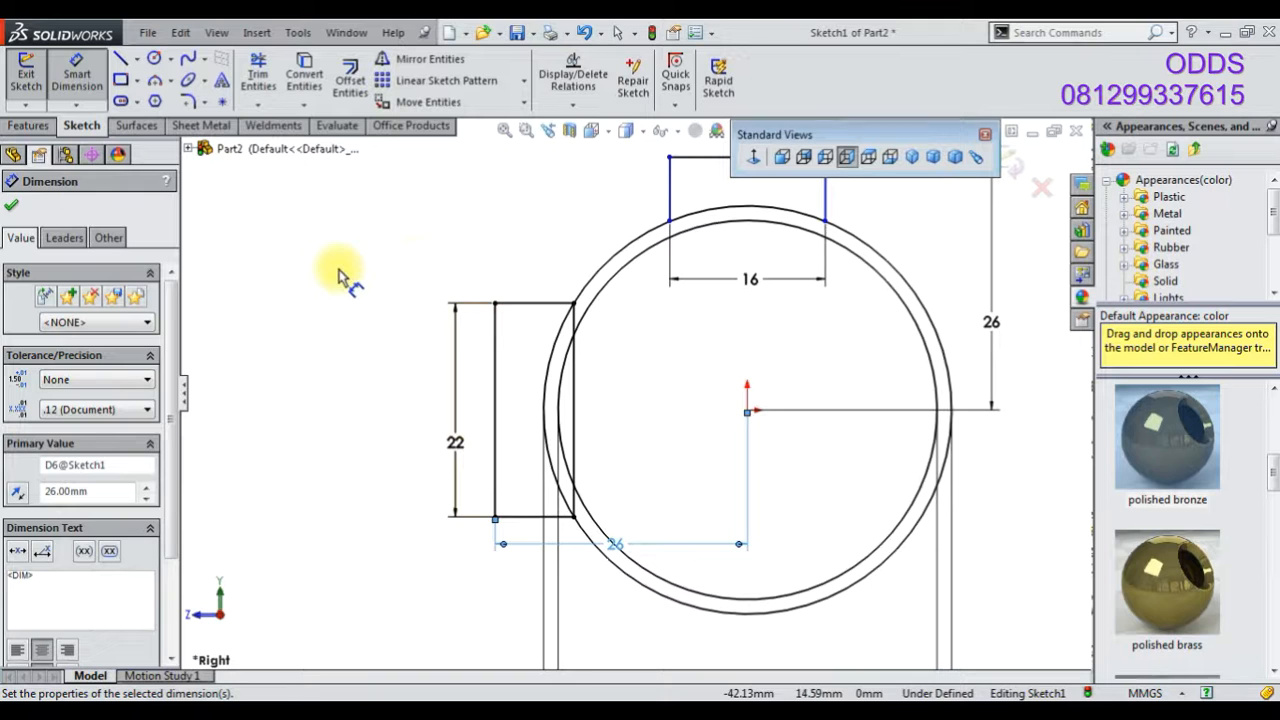
- Delete the side rectangle's inner vertical edge where it crosses the ring
{"action": "right_click", "coordinate": [414, 240]}
{"action": "left_click", "coordinate": [440, 247]}
{"action": "scroll", "coordinate": [578, 405], "scroll_direction": "down", "scroll_amount": 2}
{"action": "left_click", "coordinate": [581, 418]}
{"action": "key", "text": "Delete"}
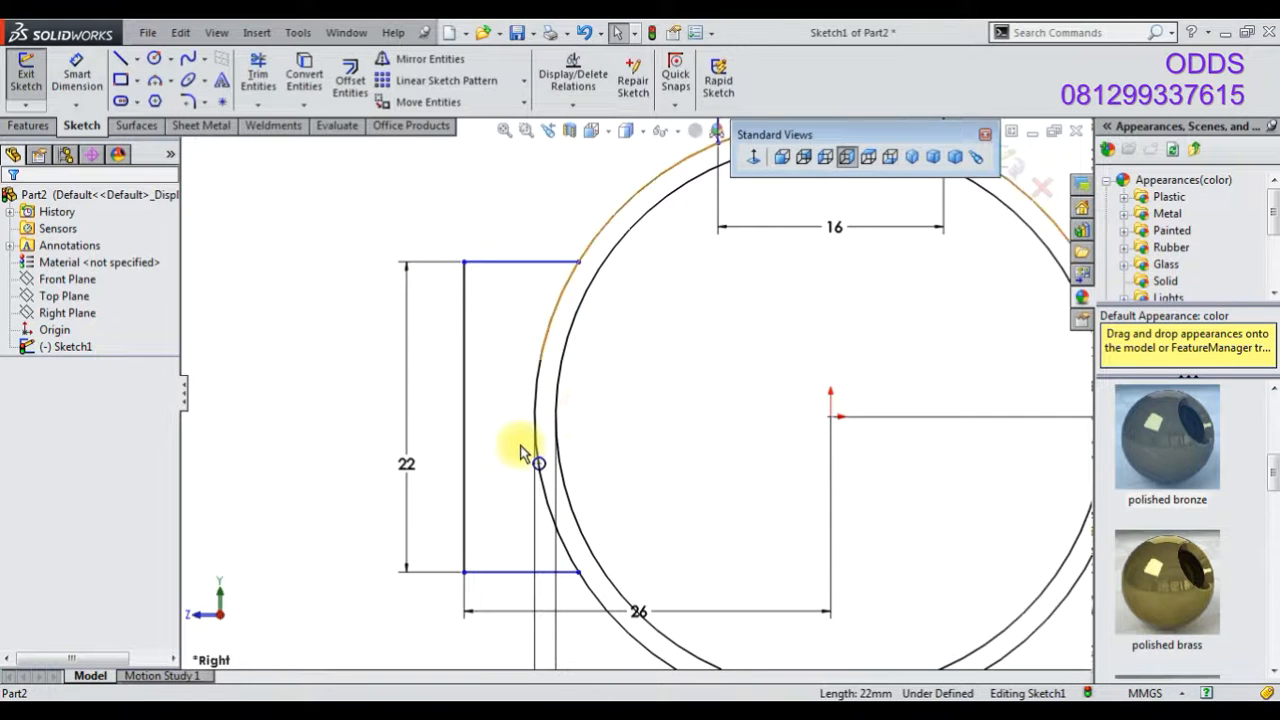
{"action": "scroll", "coordinate": [637, 393], "scroll_direction": "up", "scroll_amount": 2}
{"action": "left_click", "coordinate": [255, 78]}
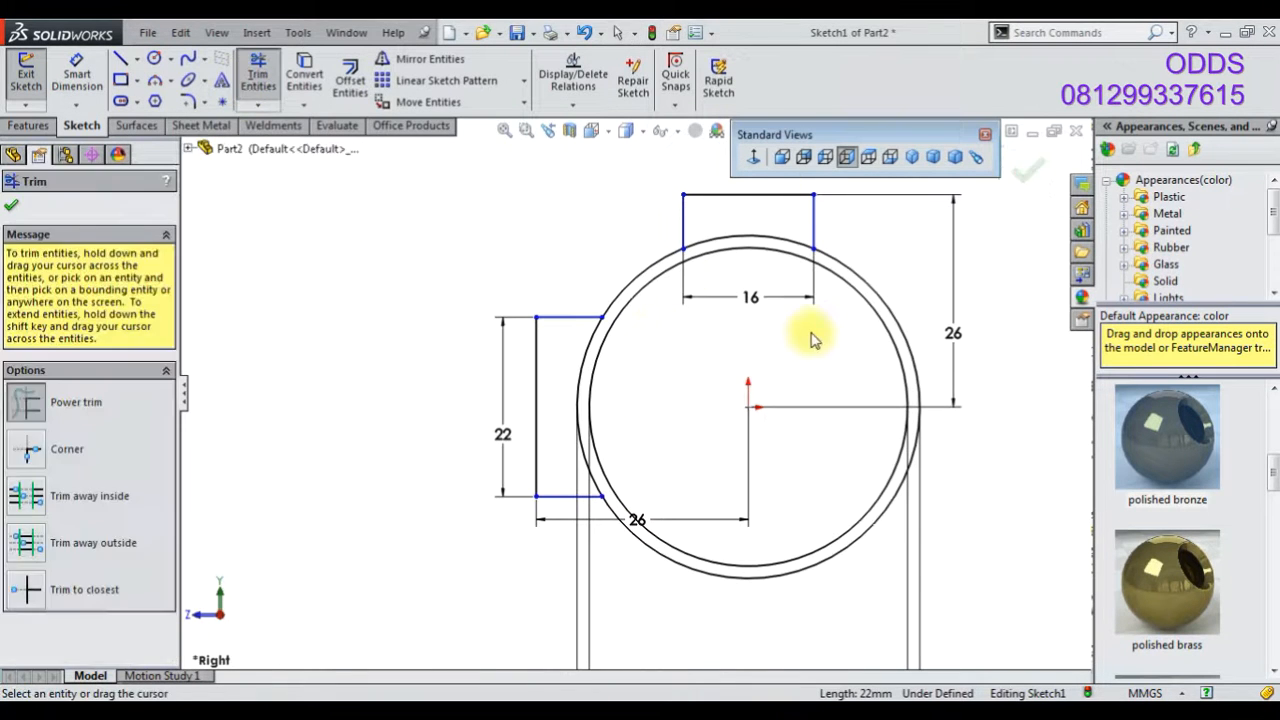
{"action": "scroll", "coordinate": [840, 320], "scroll_direction": "down", "scroll_amount": 2}
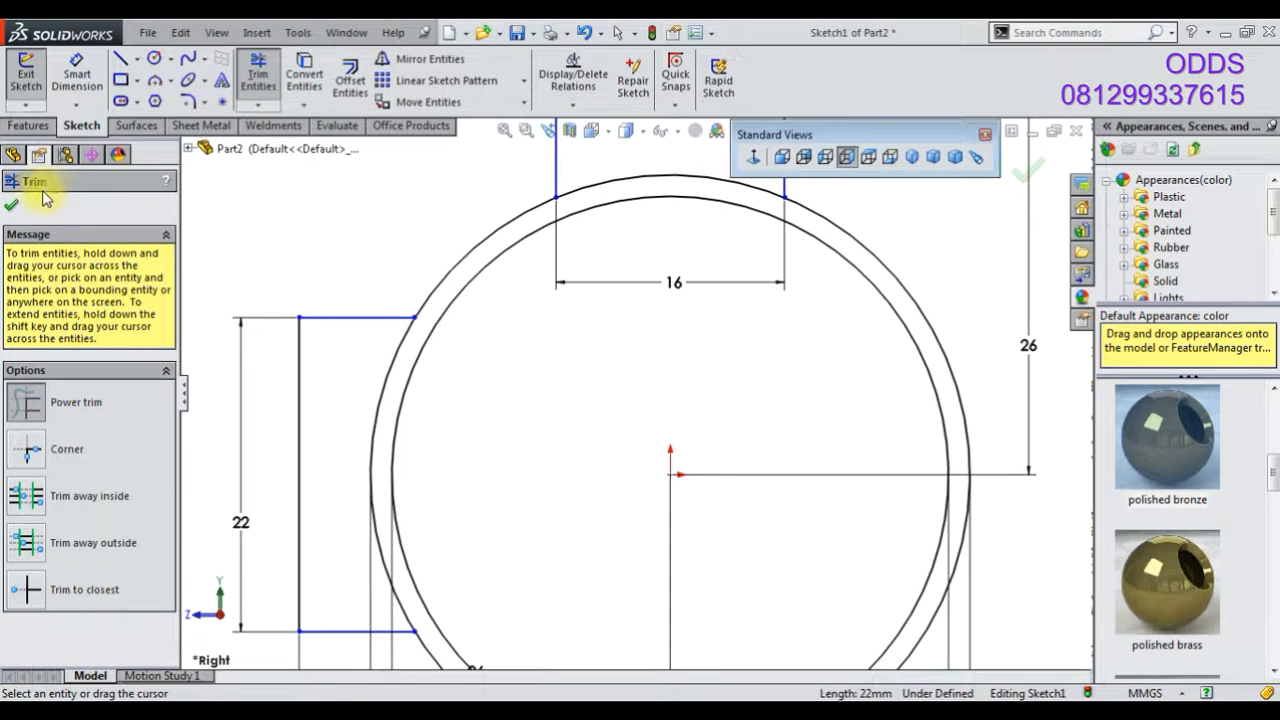
{"action": "left_click", "coordinate": [11, 205]}
{"action": "scroll", "coordinate": [743, 428], "scroll_direction": "up", "scroll_amount": 3}
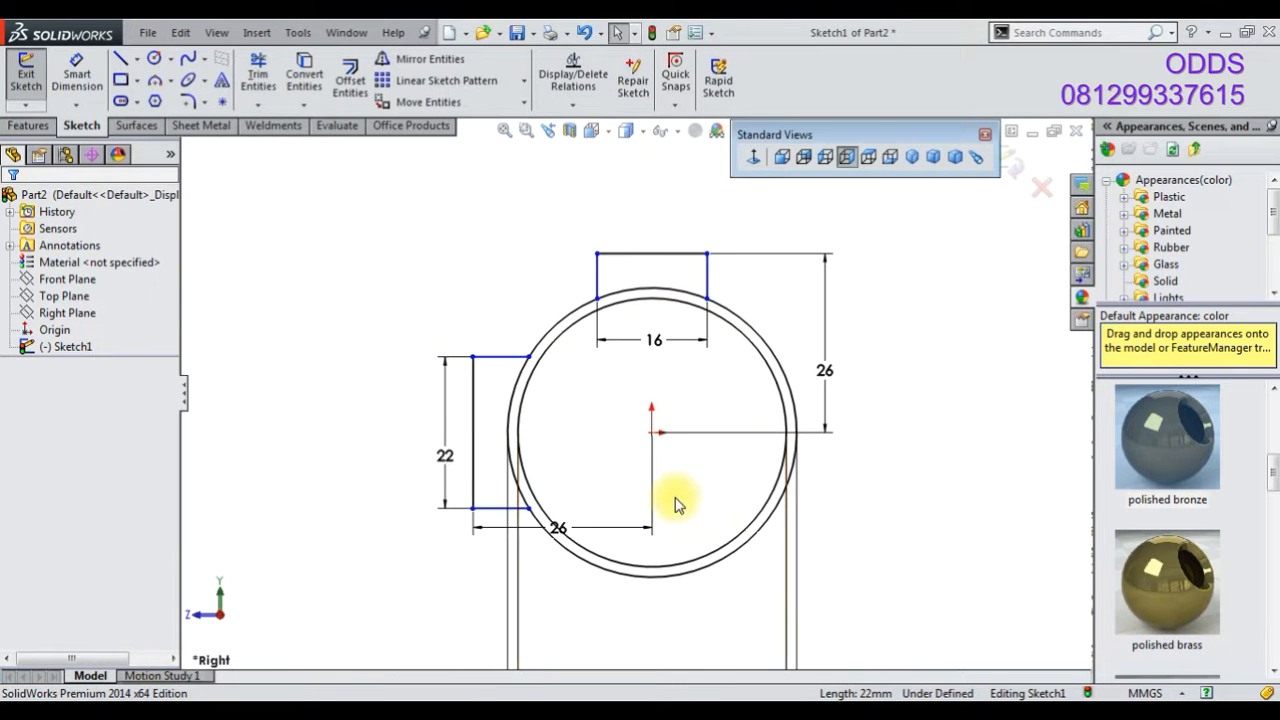
{"action": "scroll", "coordinate": [673, 498], "scroll_direction": "up", "scroll_amount": 2}
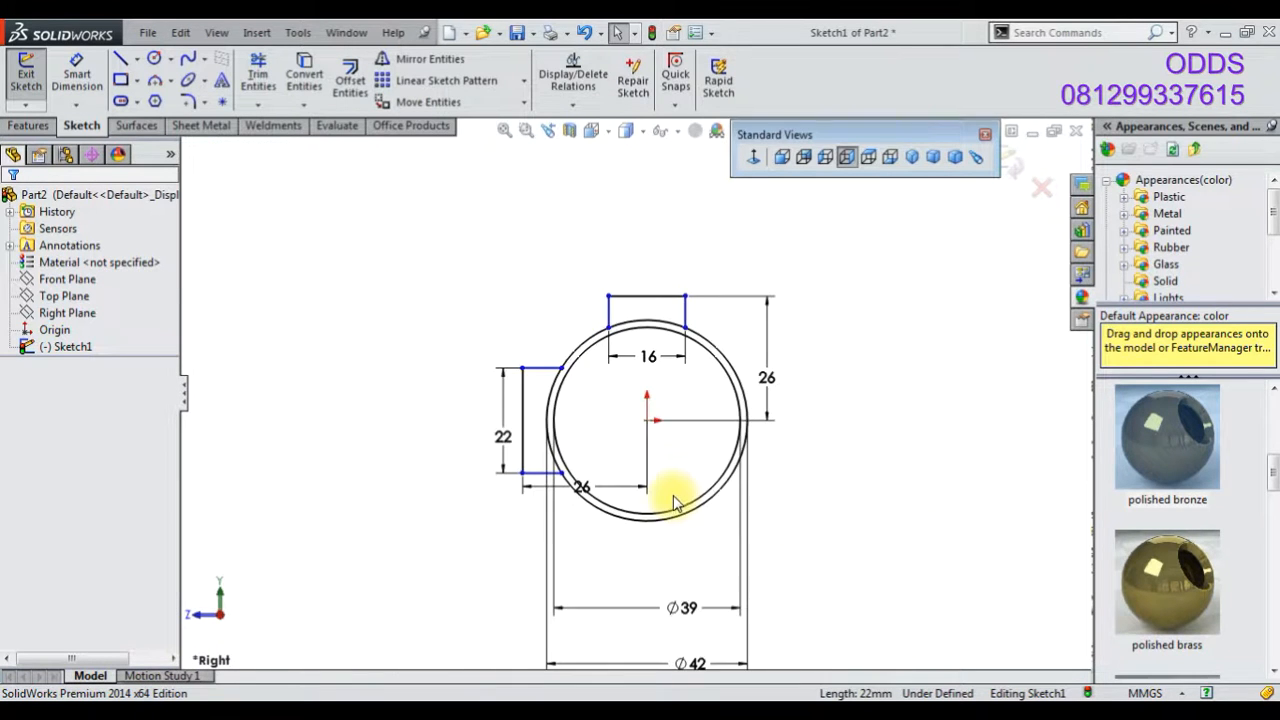
{"action": "scroll", "coordinate": [910, 535], "scroll_direction": "down", "scroll_amount": 1}
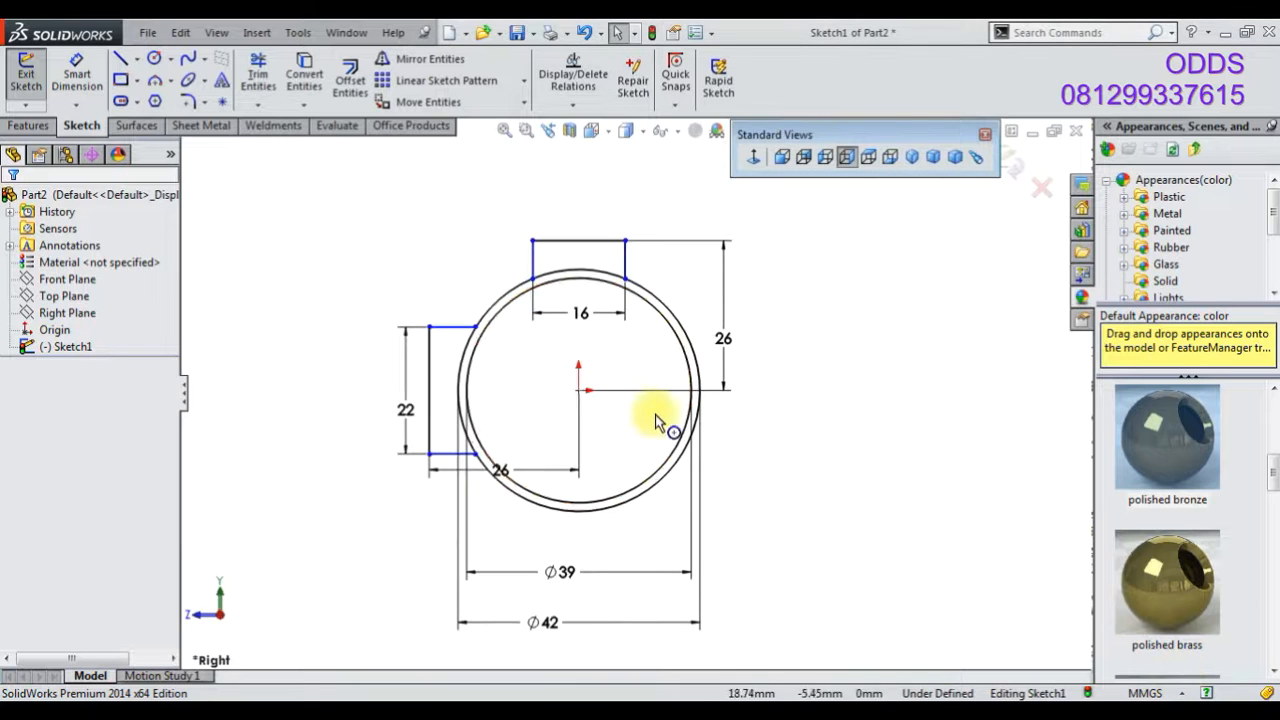
- Draw a horizontal centerline from the origin to the inner circle, on the side opposite the side lug
{"action": "left_click", "coordinate": [137, 62]}
{"action": "left_click", "coordinate": [125, 88]}
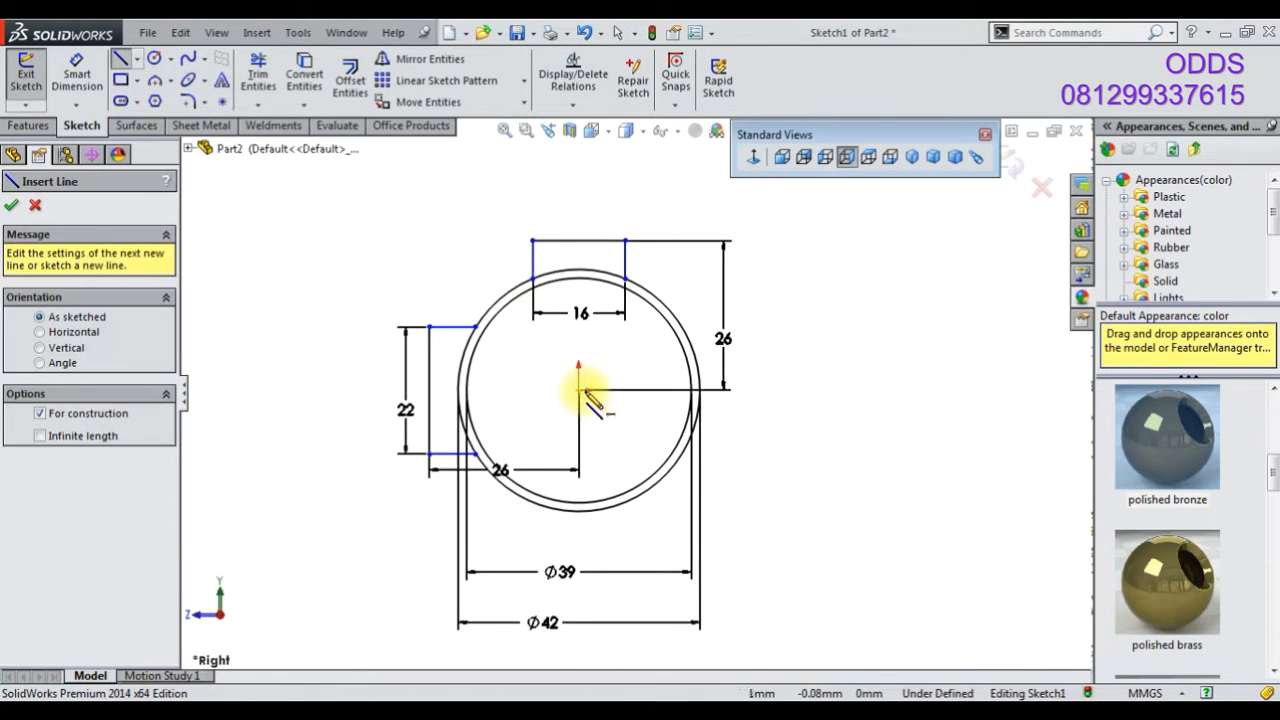
{"action": "left_click", "coordinate": [578, 390]}
{"action": "left_click", "coordinate": [692, 390]}
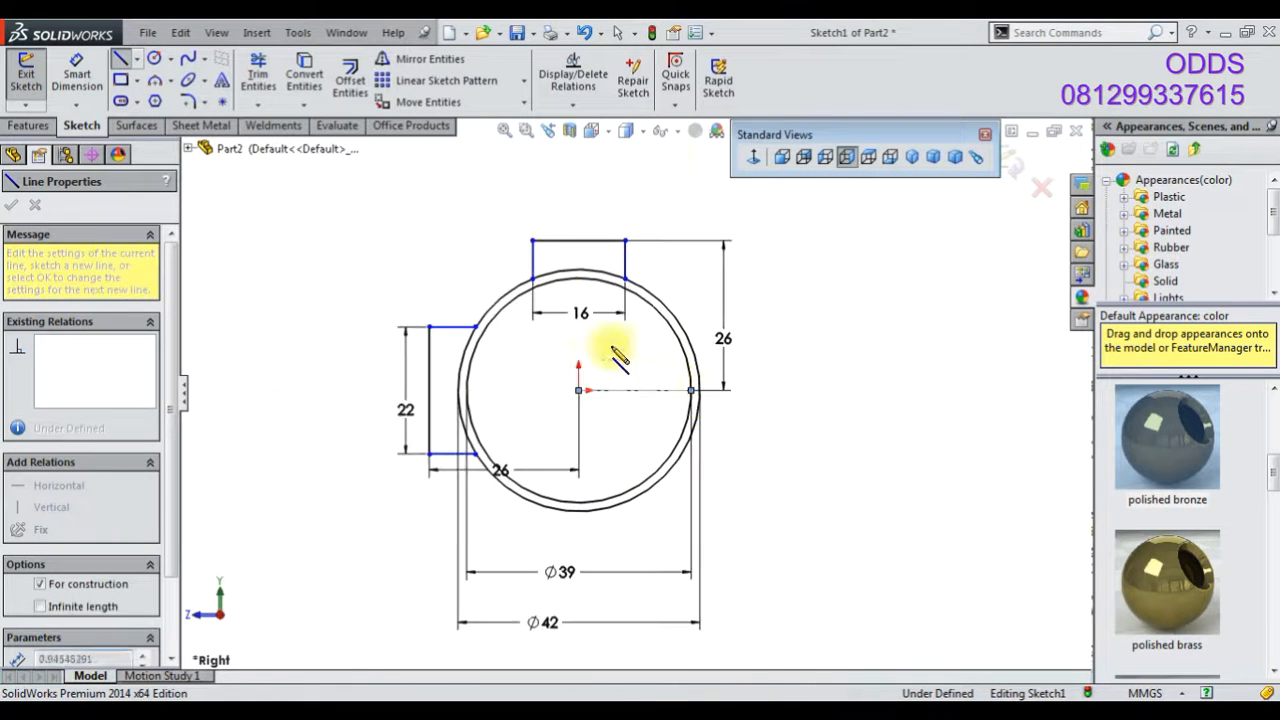
{"action": "right_click", "coordinate": [290, 185]}
{"action": "left_click", "coordinate": [315, 207]}
- Mirror the upper lug's three lines about the horizontal centerline to form a matching lower lug
{"action": "left_click", "coordinate": [415, 59]}
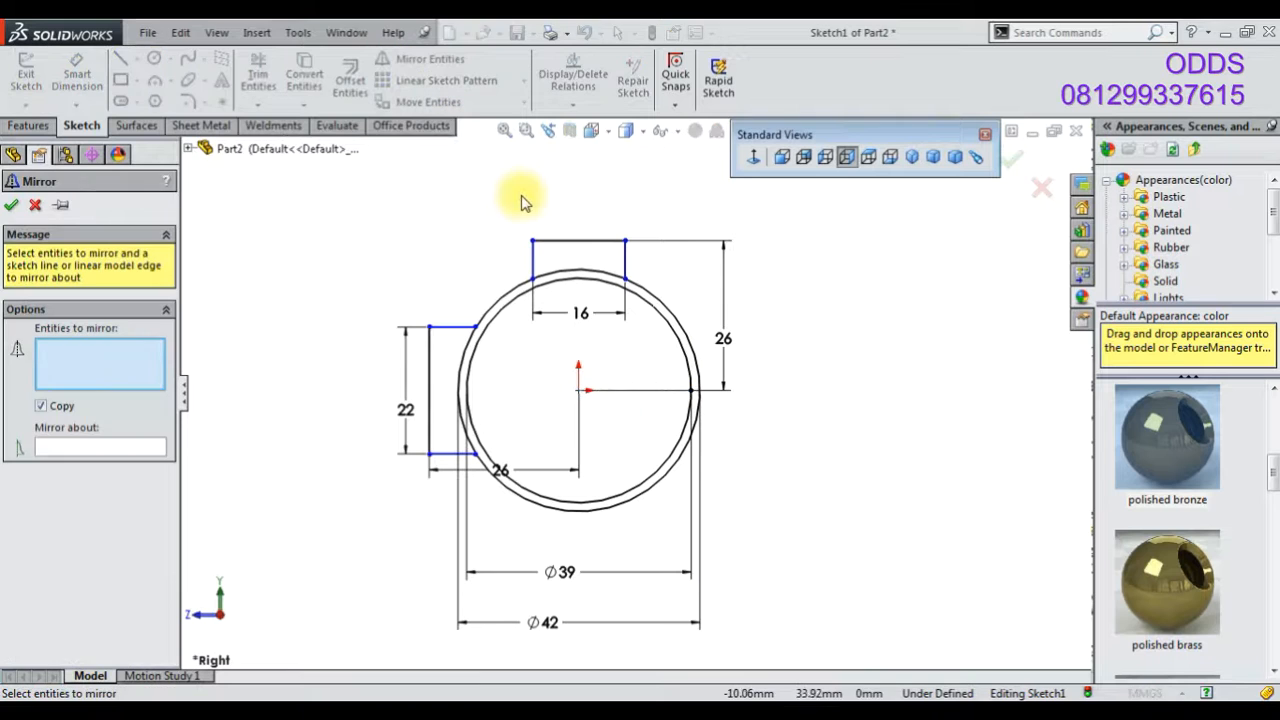
{"action": "left_click_drag", "start_coordinate": [622, 310], "coordinate": [624, 312]}
{"action": "left_click", "coordinate": [138, 450]}
{"action": "left_click", "coordinate": [597, 390]}
{"action": "left_click", "coordinate": [12, 205]}
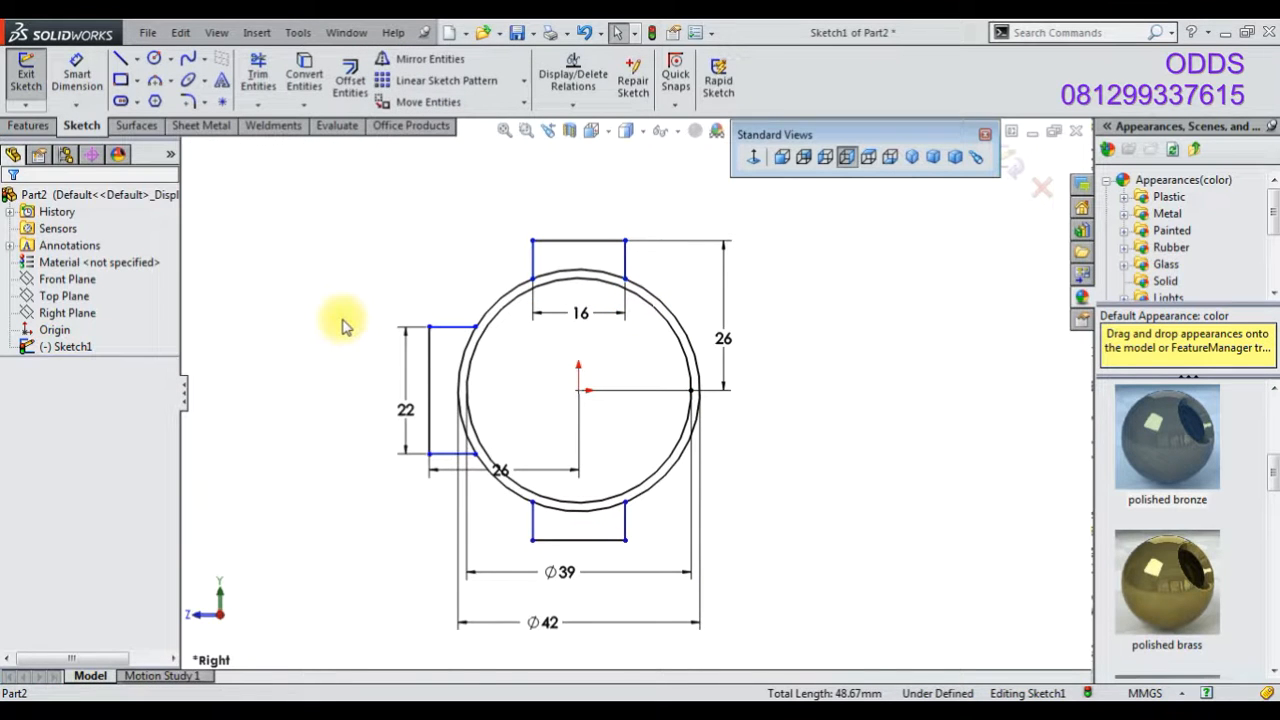
- Power trim the outer circle's arcs inside the upper, side and lower lugs
{"action": "left_click", "coordinate": [258, 82]}
{"action": "scroll", "coordinate": [568, 234], "scroll_direction": "down", "scroll_amount": 3}
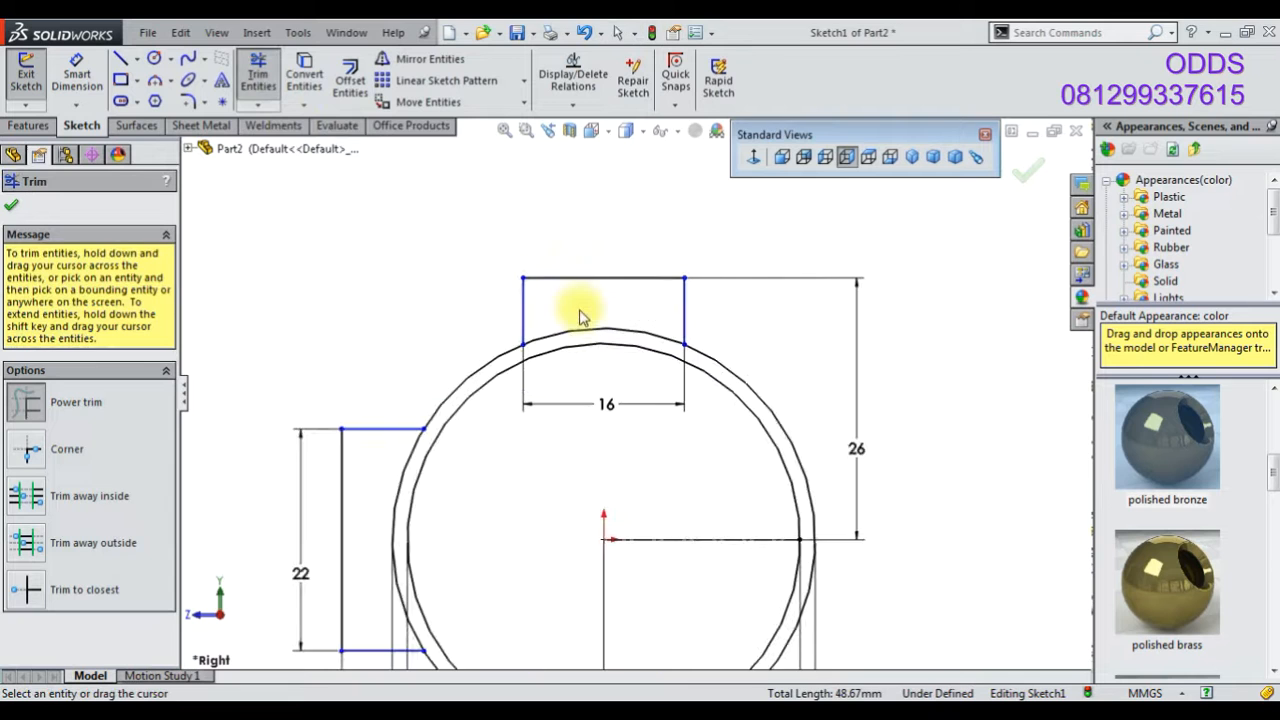
{"action": "left_click_drag", "start_coordinate": [387, 476], "coordinate": [401, 490]}
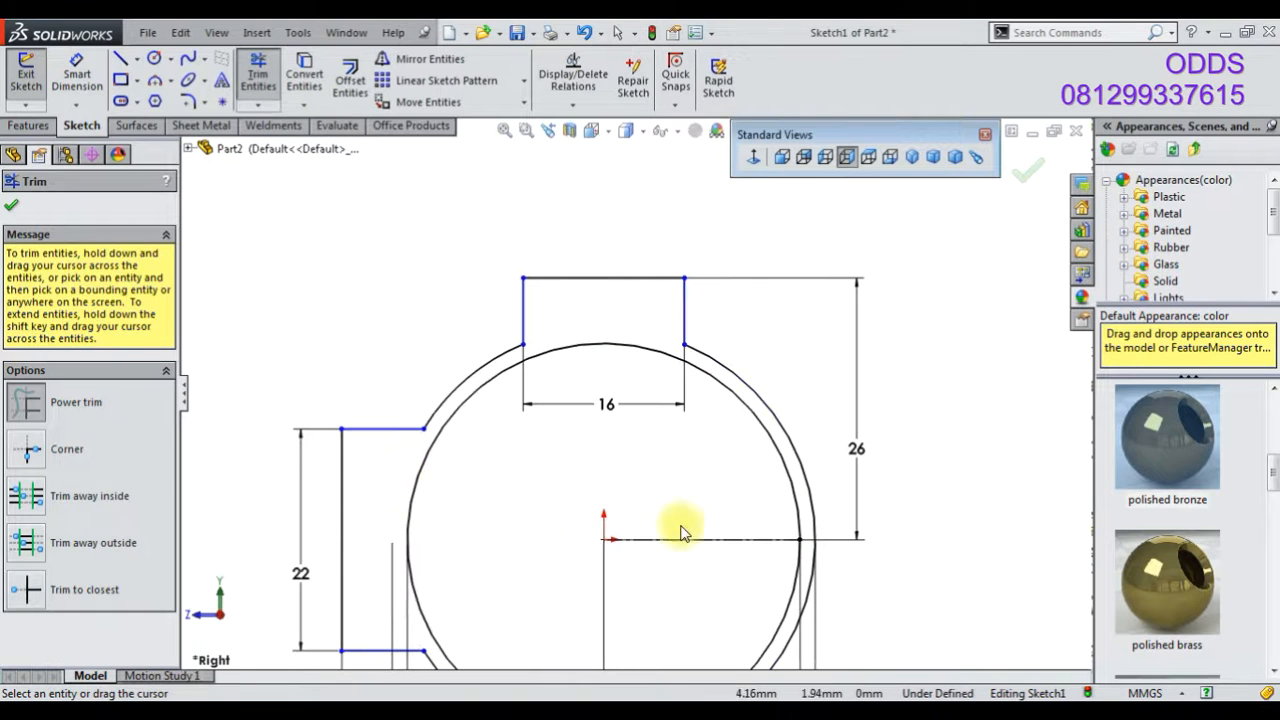
{"action": "scroll", "coordinate": [780, 568], "scroll_direction": "up", "scroll_amount": 4}
{"action": "scroll", "coordinate": [621, 575], "scroll_direction": "down", "scroll_amount": 4}
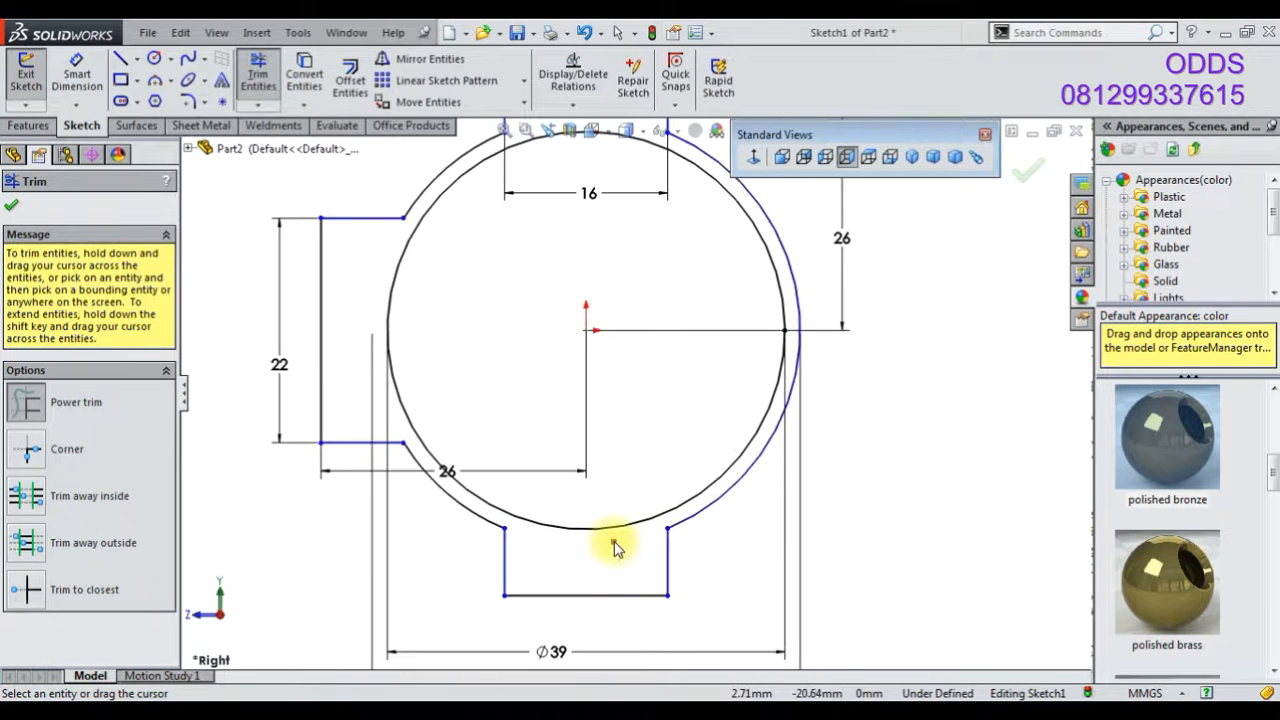
{"action": "left_click", "coordinate": [12, 205]}
- Extrude the ring-and-lug profile 6 mm with the Mid Plane end condition
{"action": "left_click", "coordinate": [28, 125]}
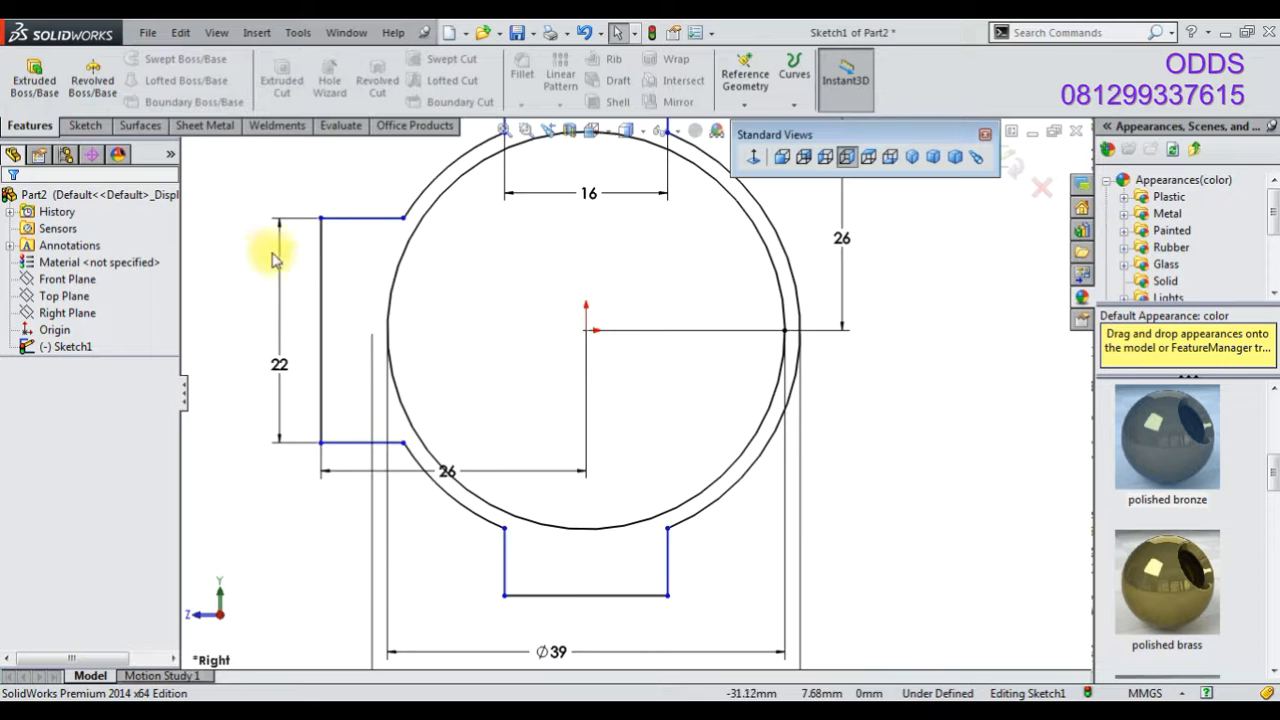
{"action": "key", "text": "f"}
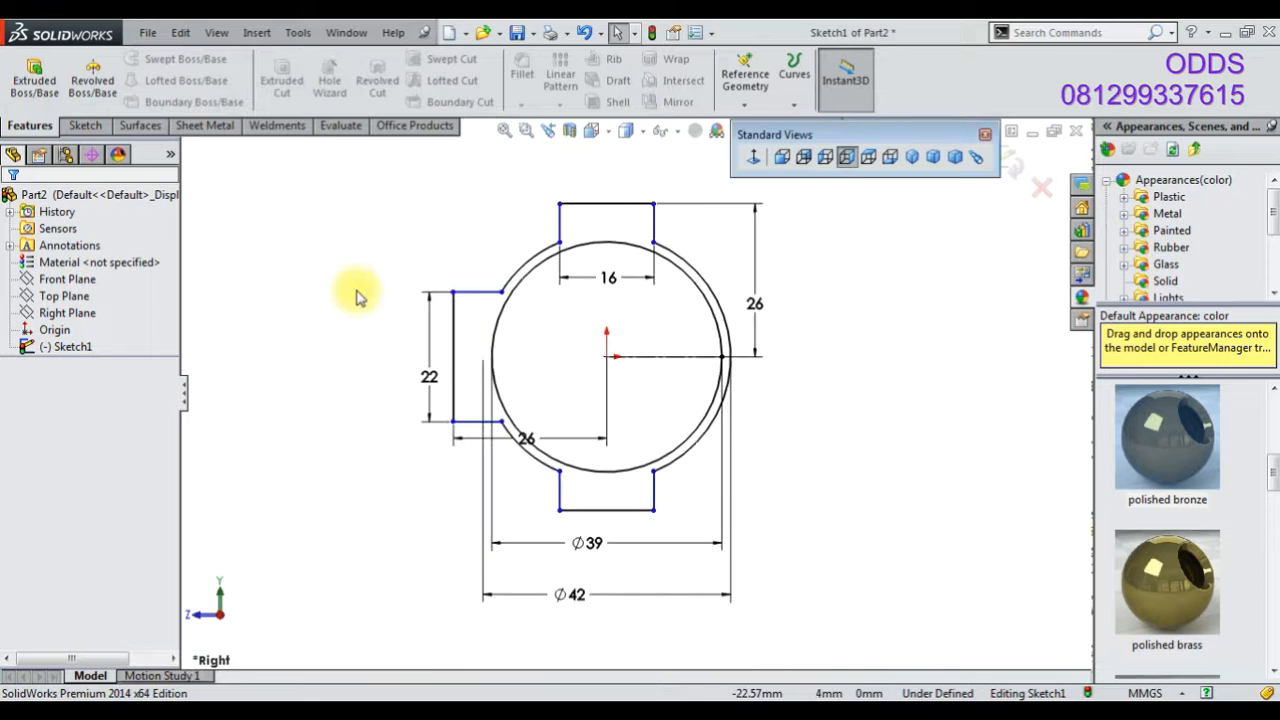
{"action": "left_click", "coordinate": [40, 112]}
{"action": "left_click", "coordinate": [108, 316]}
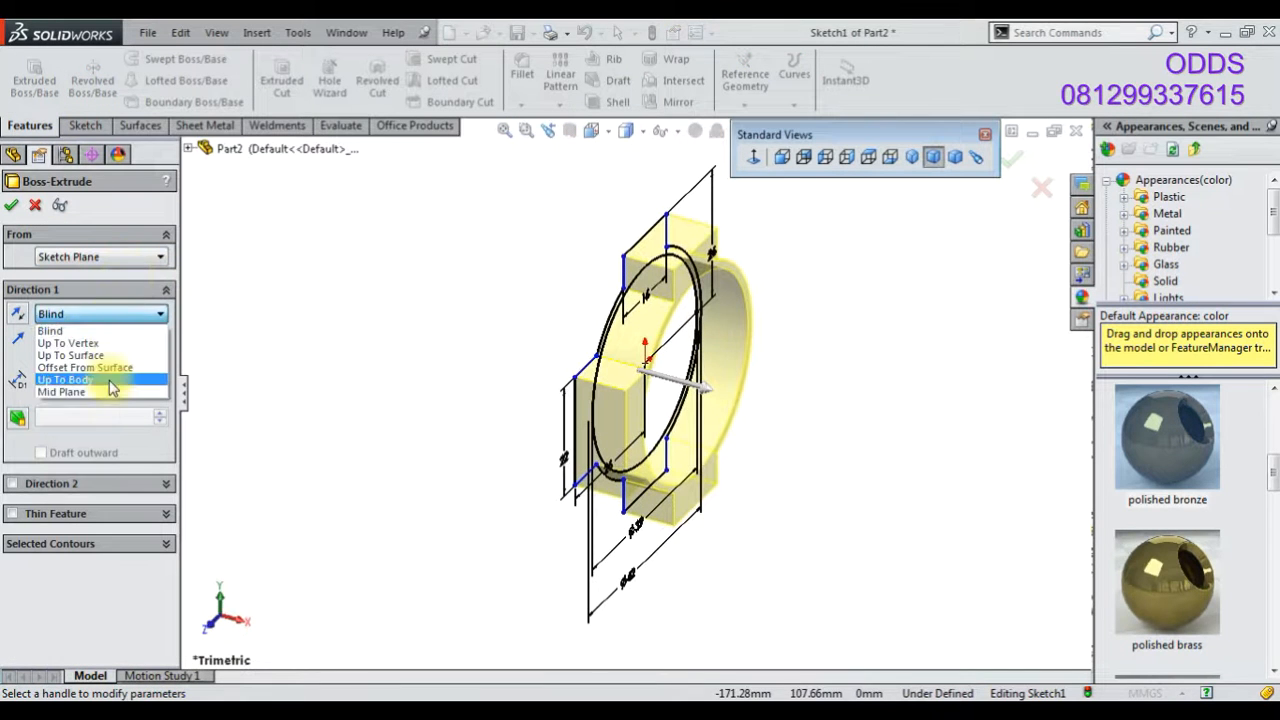
{"action": "left_click", "coordinate": [100, 388]}
{"action": "type", "text": "6"}
{"action": "key", "text": "Return"}
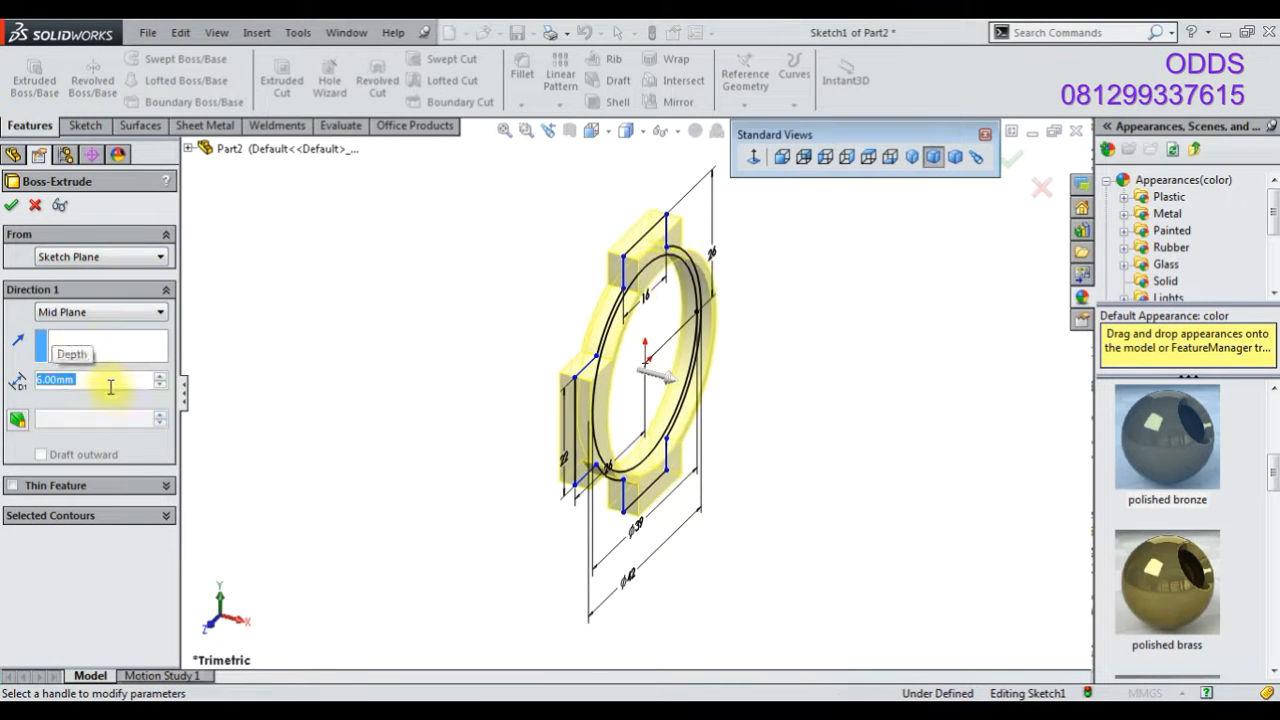
{"action": "left_click", "coordinate": [11, 208]}
- Sketch a 26 mm radius circle on the Right Plane, centred on the origin and touching the side lug's outer edge
{"action": "middle_click_drag", "start_coordinate": [543, 457], "coordinate": [474, 489]}
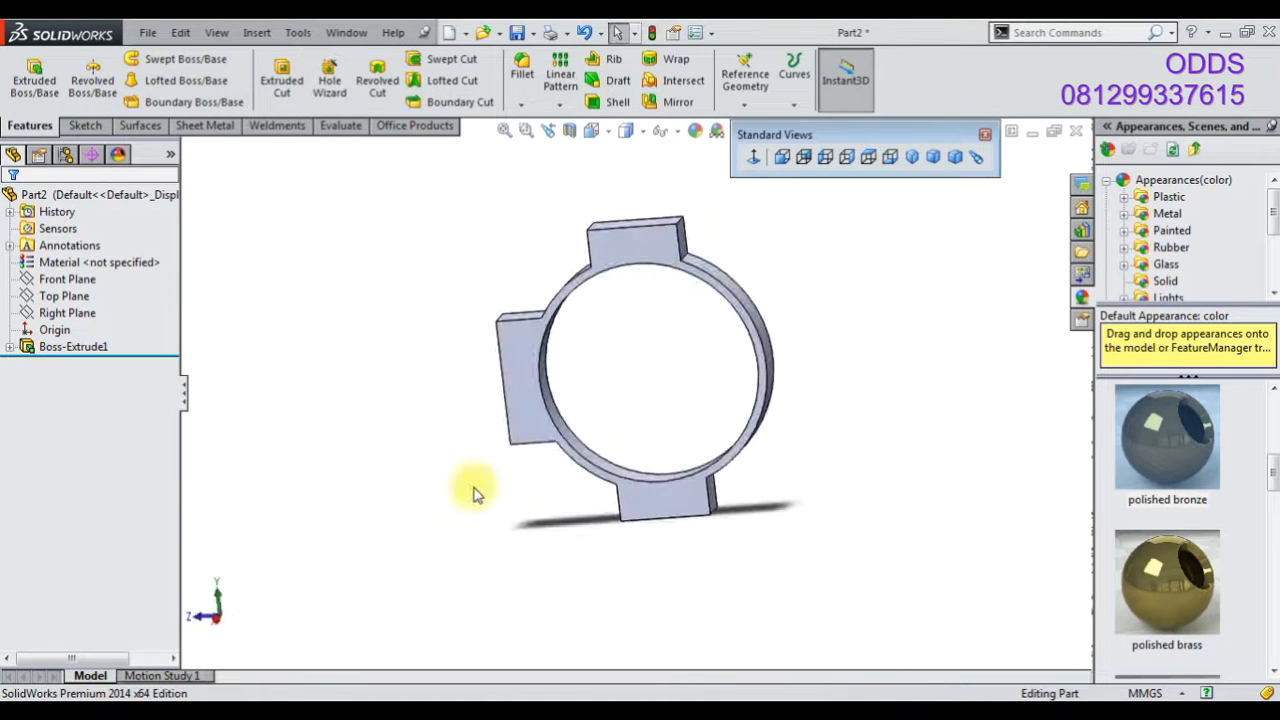
{"action": "left_click", "coordinate": [911, 157]}
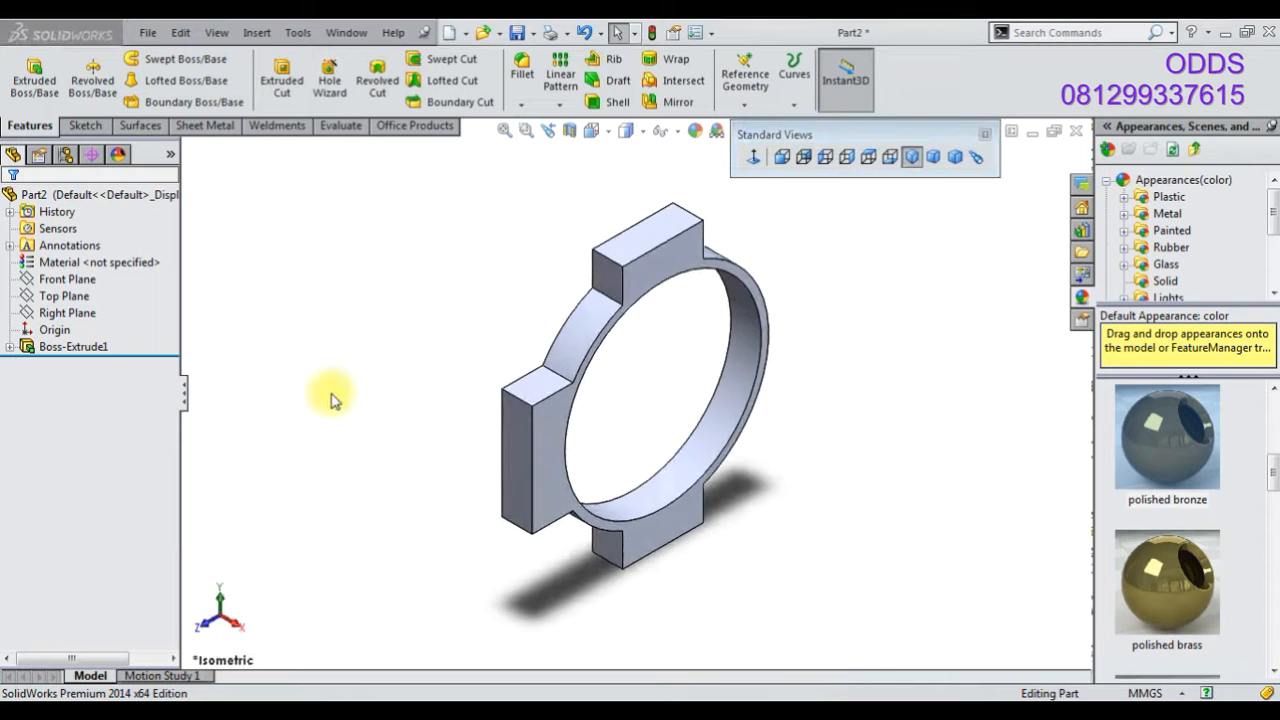
{"action": "left_click", "coordinate": [67, 313]}
{"action": "right_click", "coordinate": [67, 313]}
{"action": "left_click", "coordinate": [94, 283]}
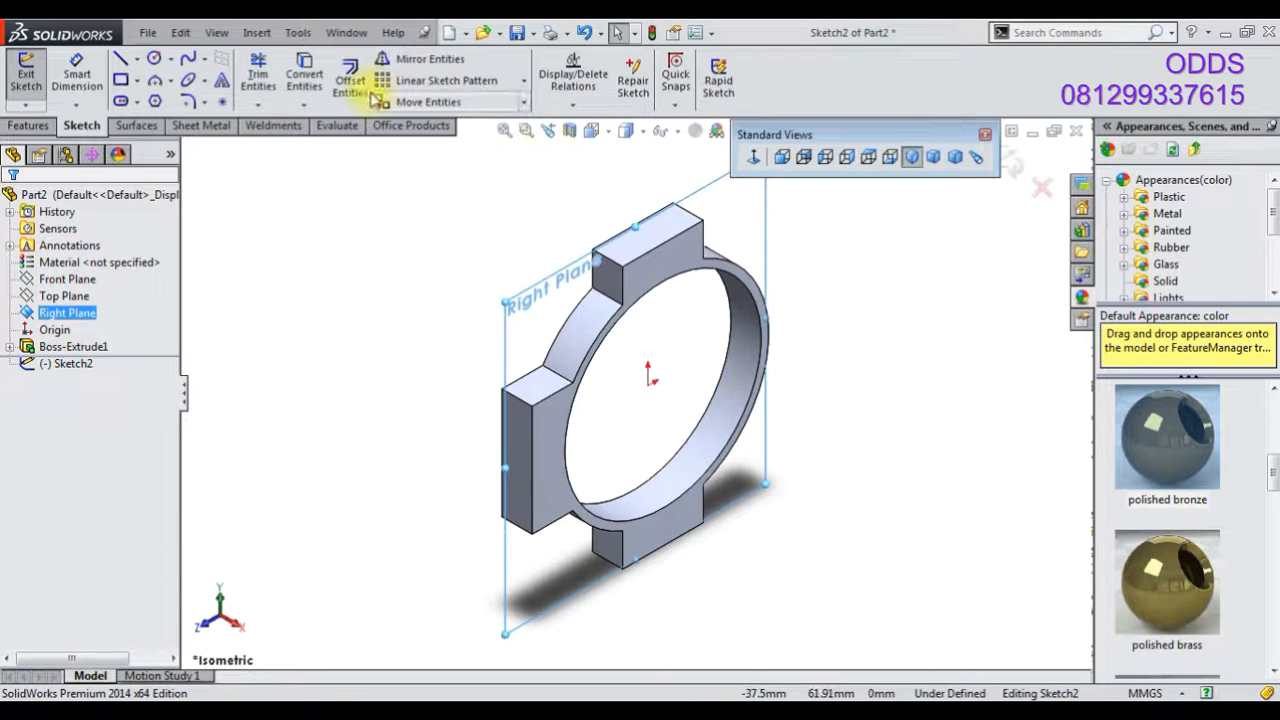
{"action": "left_click", "coordinate": [755, 163]}
{"action": "left_click", "coordinate": [155, 58]}
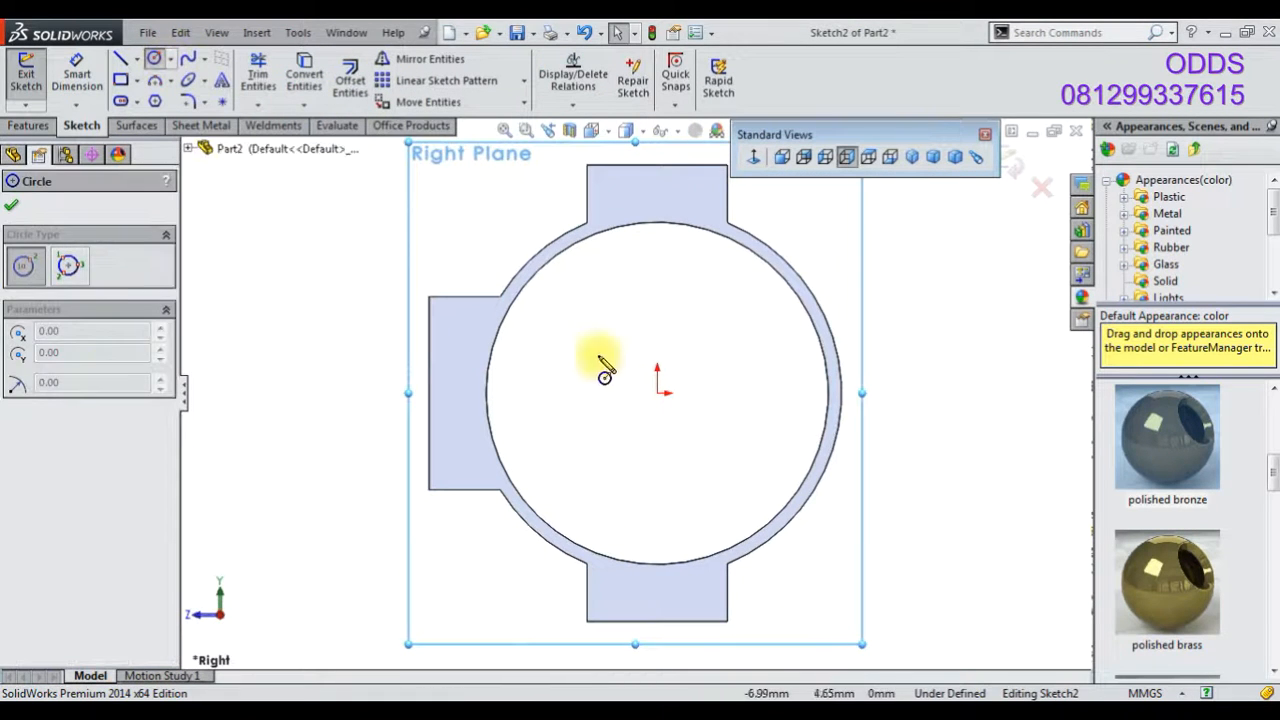
{"action": "left_click", "coordinate": [657, 392]}
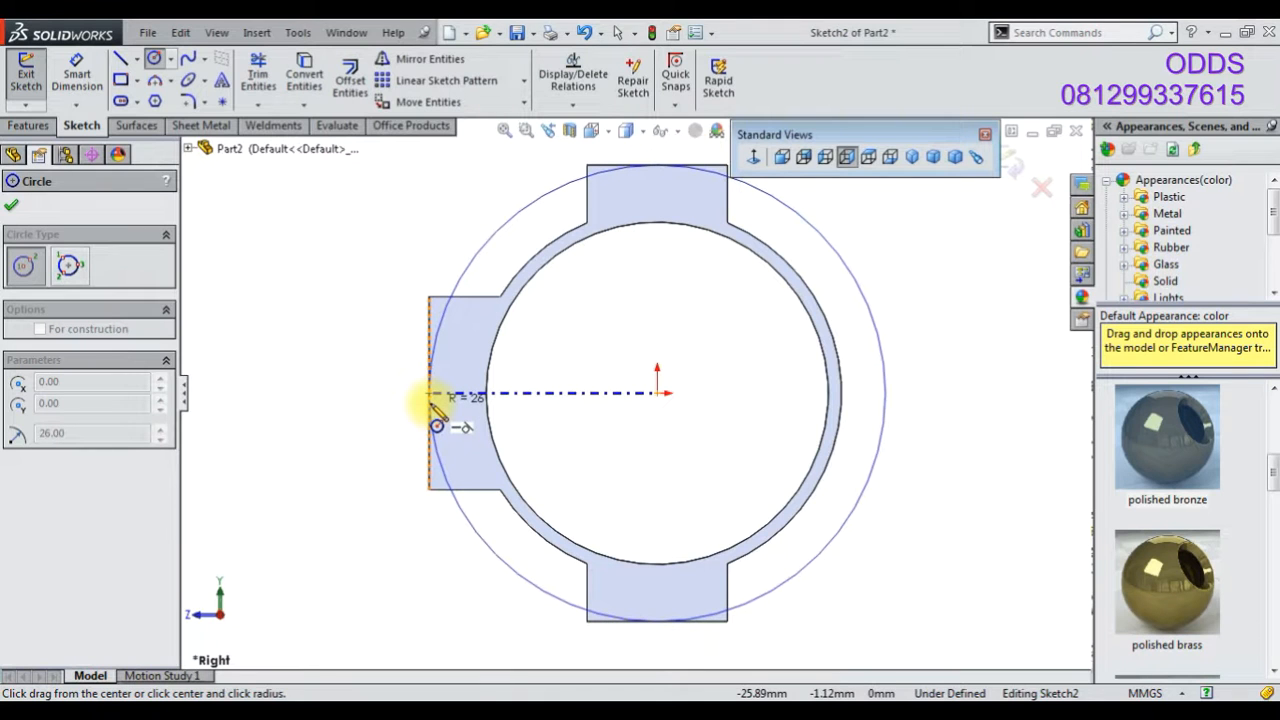
{"action": "left_click", "coordinate": [431, 395]}
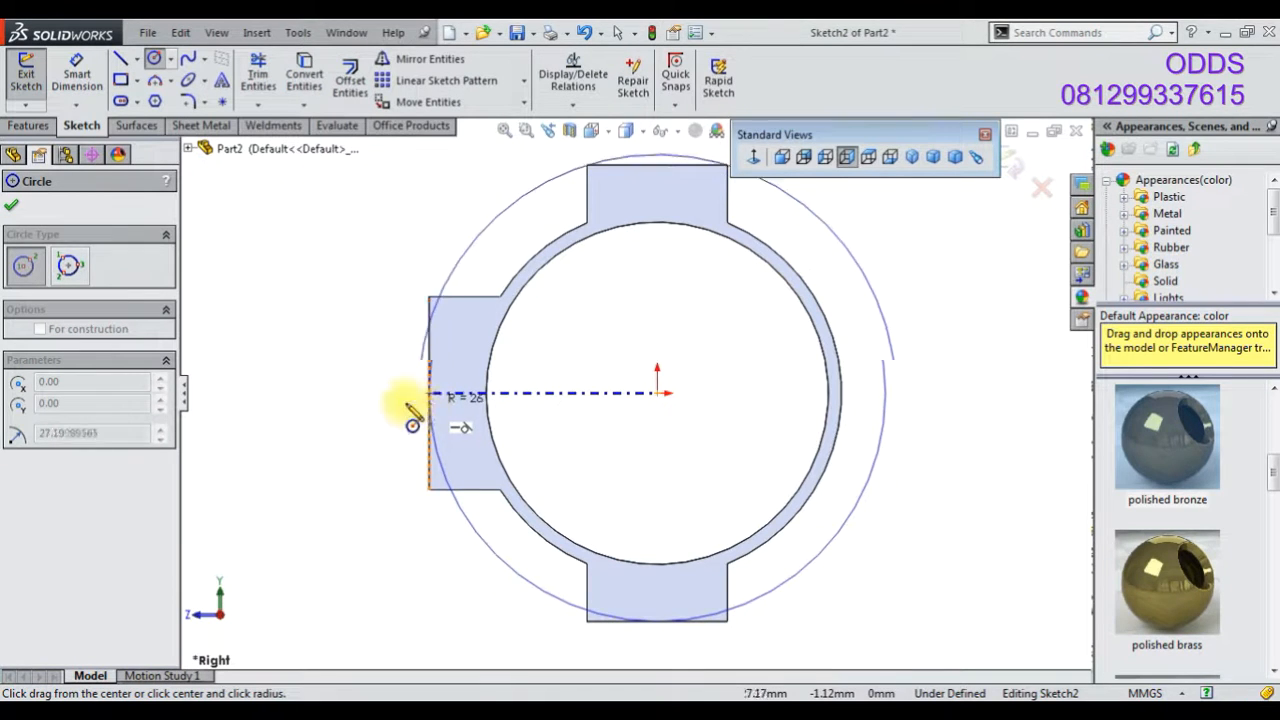
{"action": "right_click", "coordinate": [332, 400]}
{"action": "left_click", "coordinate": [368, 269]}
- Cut away the lug material outside the circle using Through All - Both with the side to cut flipped
{"action": "middle_click_drag", "start_coordinate": [643, 363], "coordinate": [586, 429]}
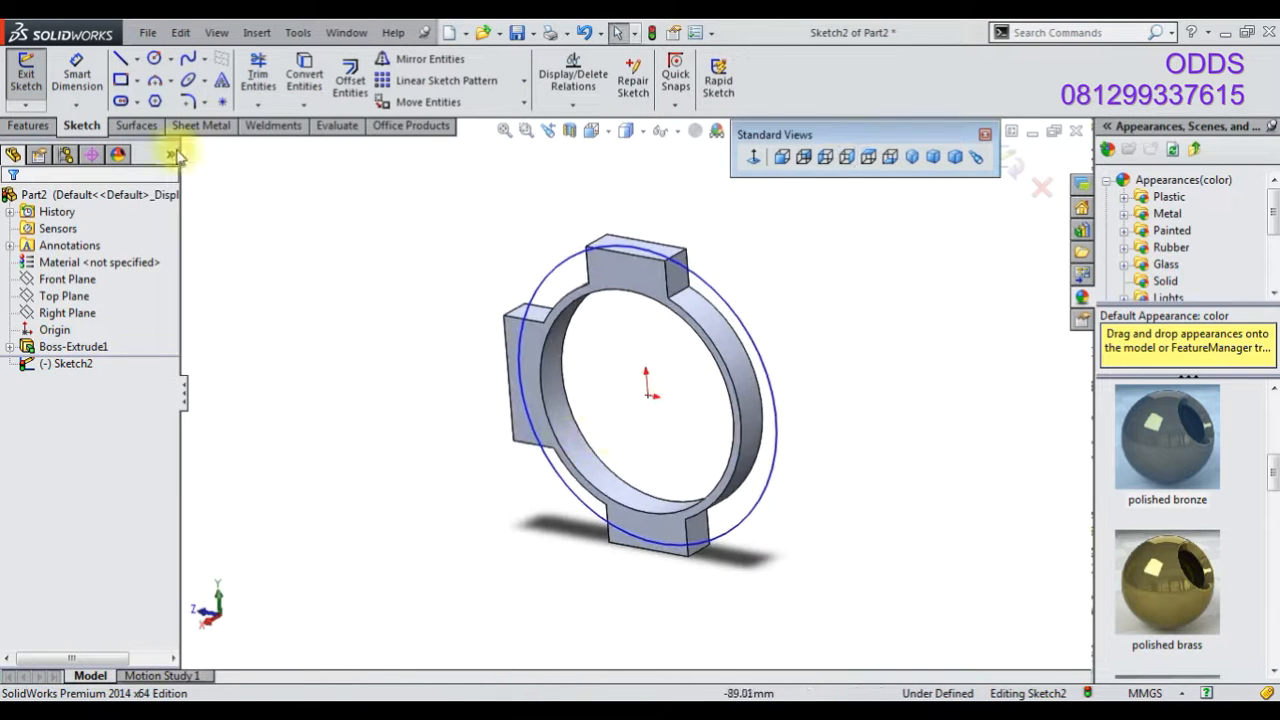
{"action": "left_click", "coordinate": [29, 125]}
{"action": "left_click", "coordinate": [281, 88]}
{"action": "left_click", "coordinate": [100, 313]}
{"action": "left_click", "coordinate": [85, 357]}
{"action": "left_click", "coordinate": [41, 377]}
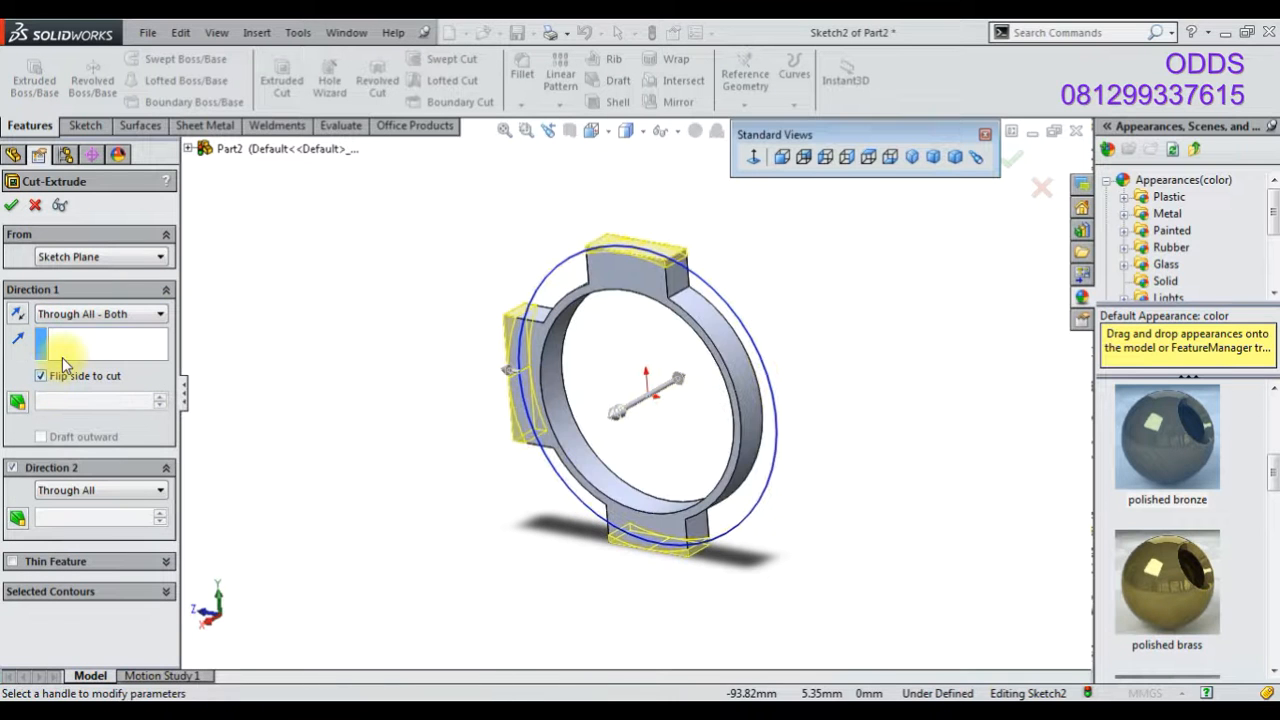
{"action": "left_click", "coordinate": [12, 207]}
- Roll the model back to before the round lug cut and start a sketch on the upper lug's end face
{"action": "middle_click_drag", "start_coordinate": [450, 431], "coordinate": [666, 477]}
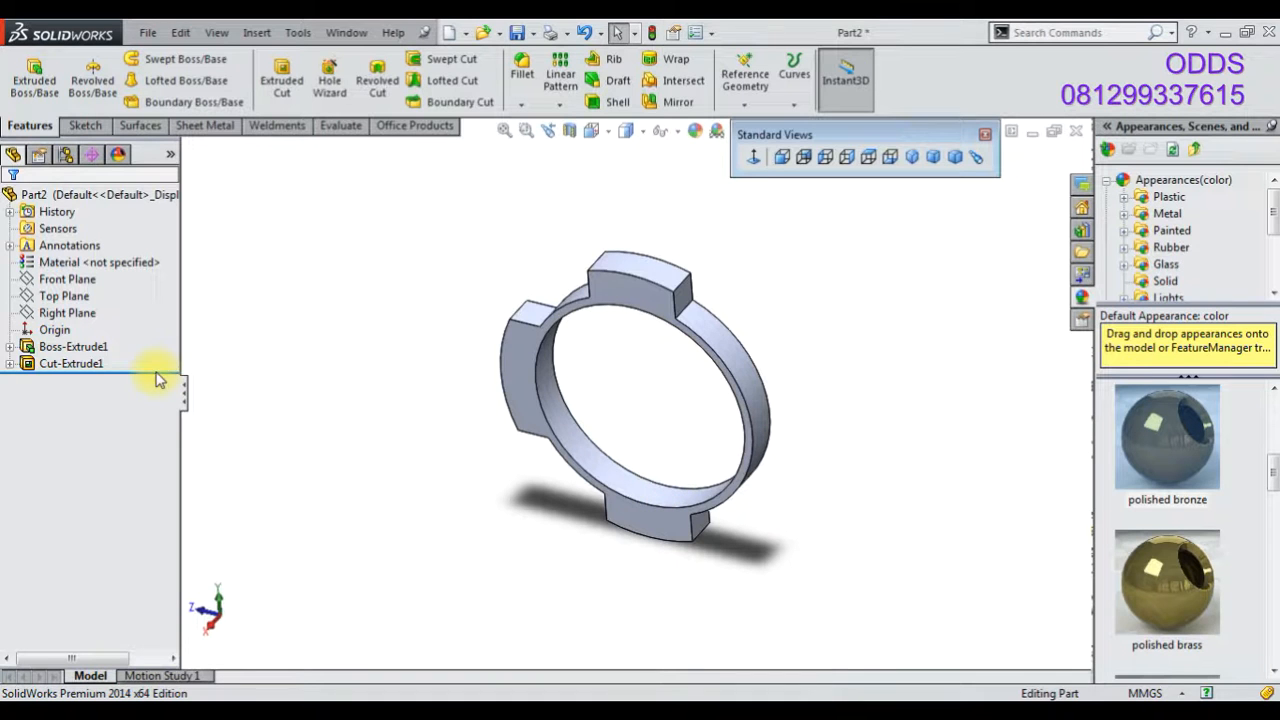
{"action": "left_click_drag", "start_coordinate": [163, 362], "coordinate": [160, 353]}
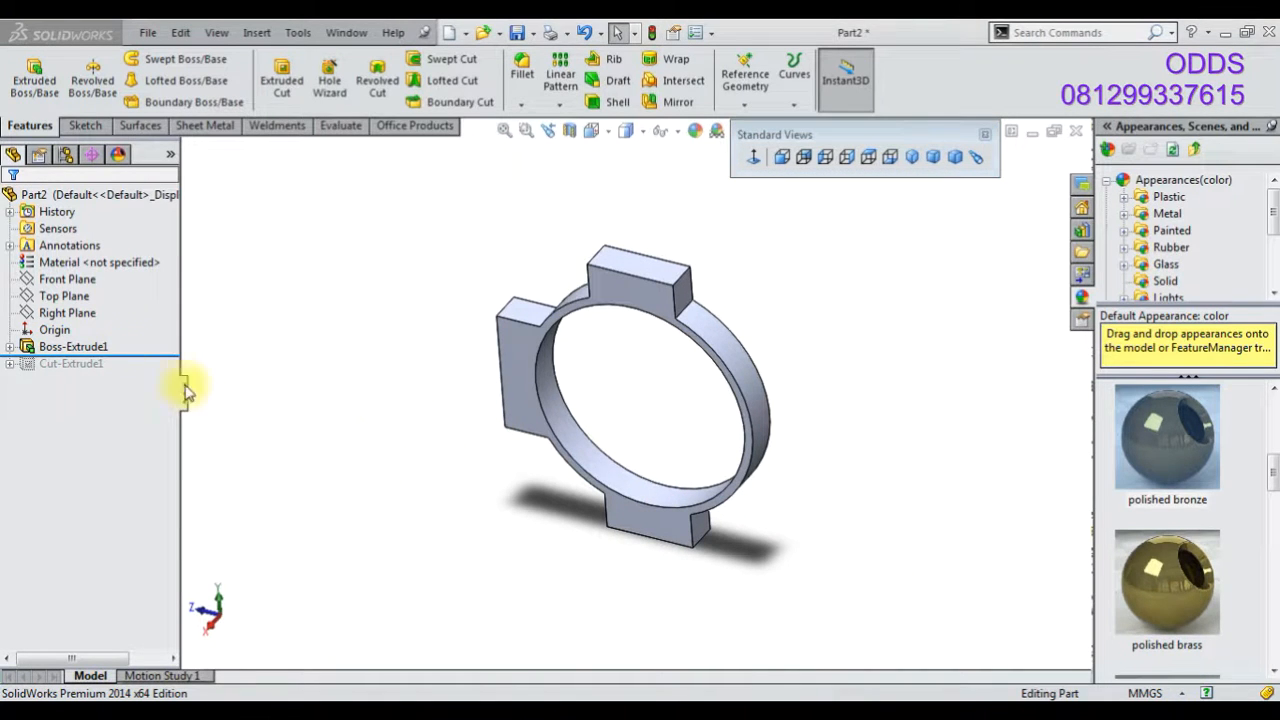
{"action": "left_click", "coordinate": [686, 291]}
{"action": "middle_click_drag", "start_coordinate": [686, 291], "coordinate": [540, 257]}
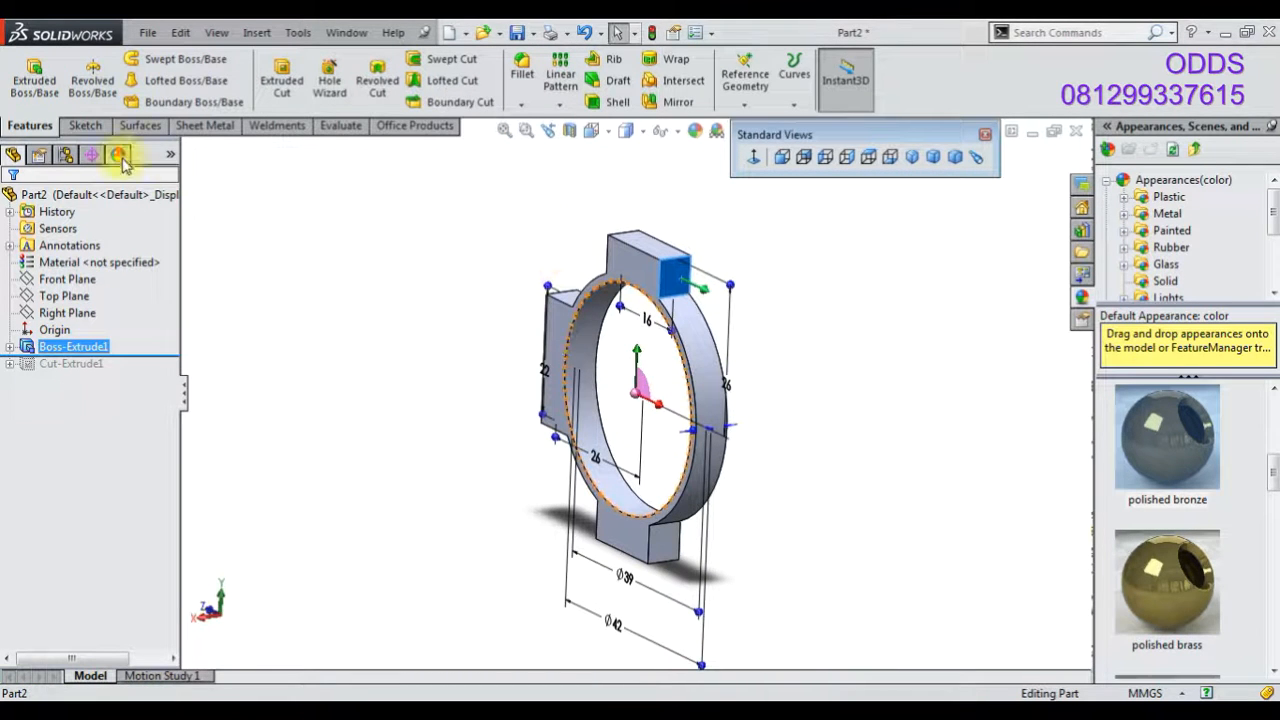
{"action": "left_click", "coordinate": [90, 127]}
{"action": "left_click", "coordinate": [31, 80]}
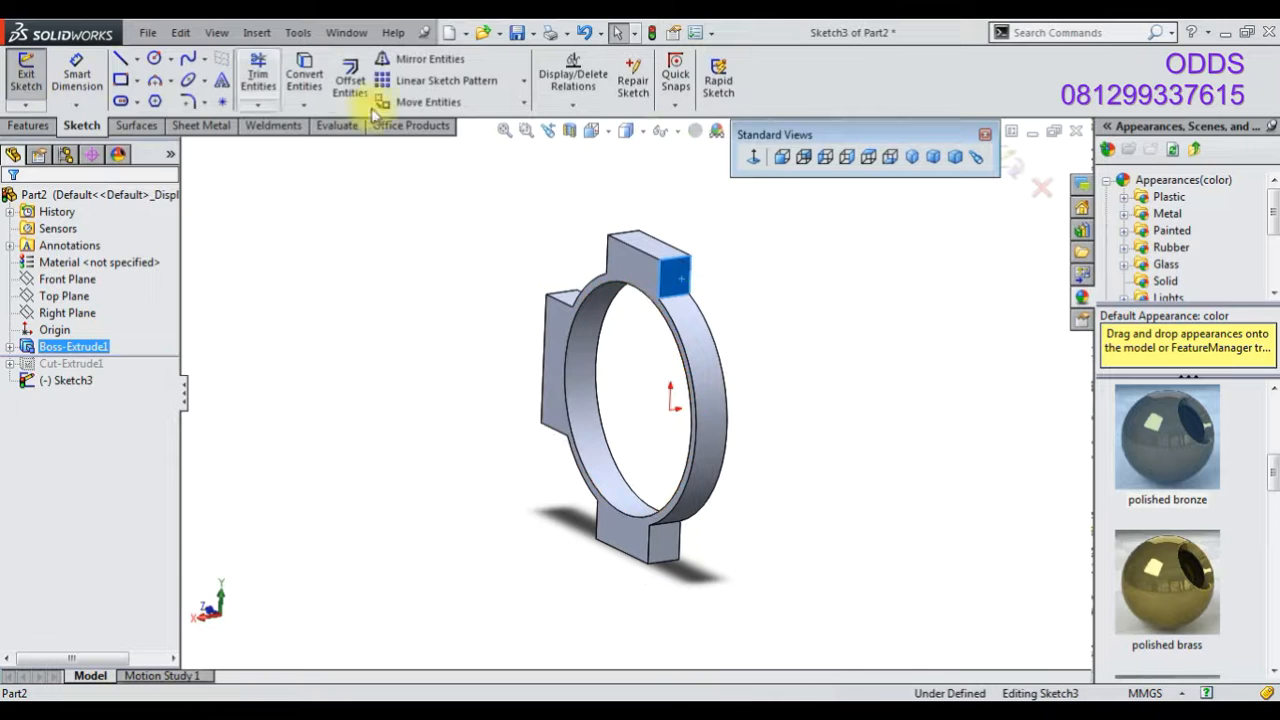
{"action": "left_click", "coordinate": [753, 157]}
- Draw a vertical centerline from the upper lug's top edge midpoint to the origin and a horizontal one from the origin to the ring's side edge
{"action": "left_click", "coordinate": [137, 59]}
{"action": "left_click", "coordinate": [165, 97]}
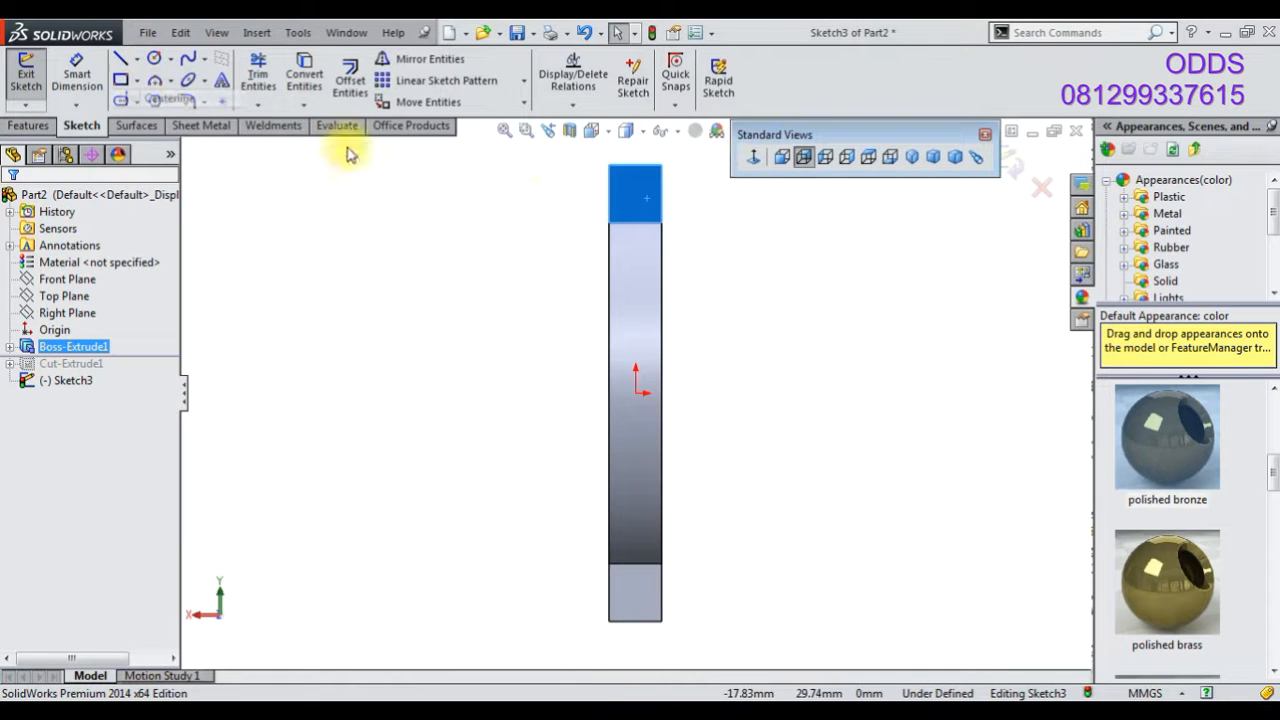
{"action": "left_click", "coordinate": [635, 164]}
{"action": "left_click", "coordinate": [636, 393]}
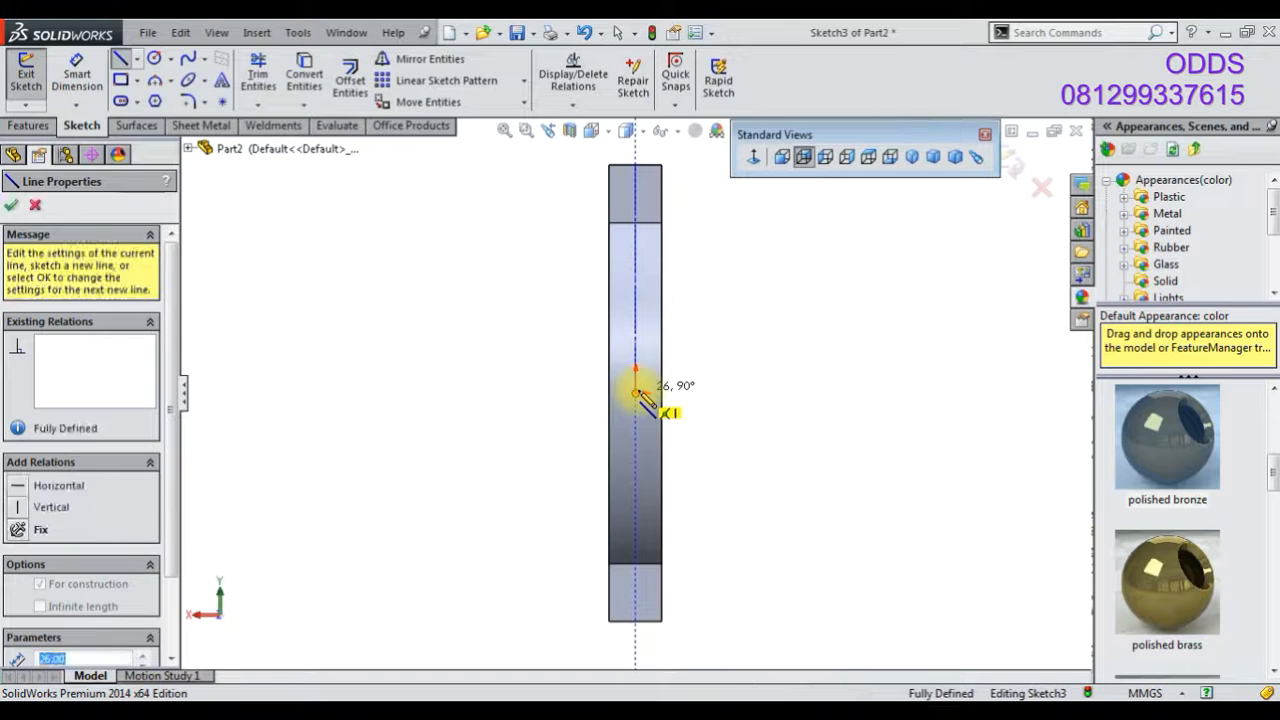
{"action": "left_click", "coordinate": [661, 393]}
- Sketch two circles, one above the other, beside the ring and make them equal
{"action": "left_click", "coordinate": [154, 60]}
{"action": "left_click", "coordinate": [533, 240]}
{"action": "left_click", "coordinate": [533, 260]}
{"action": "left_click", "coordinate": [533, 285]}
{"action": "left_click", "coordinate": [534, 305]}
{"action": "right_click", "coordinate": [446, 238]}
{"action": "left_click", "coordinate": [484, 258]}
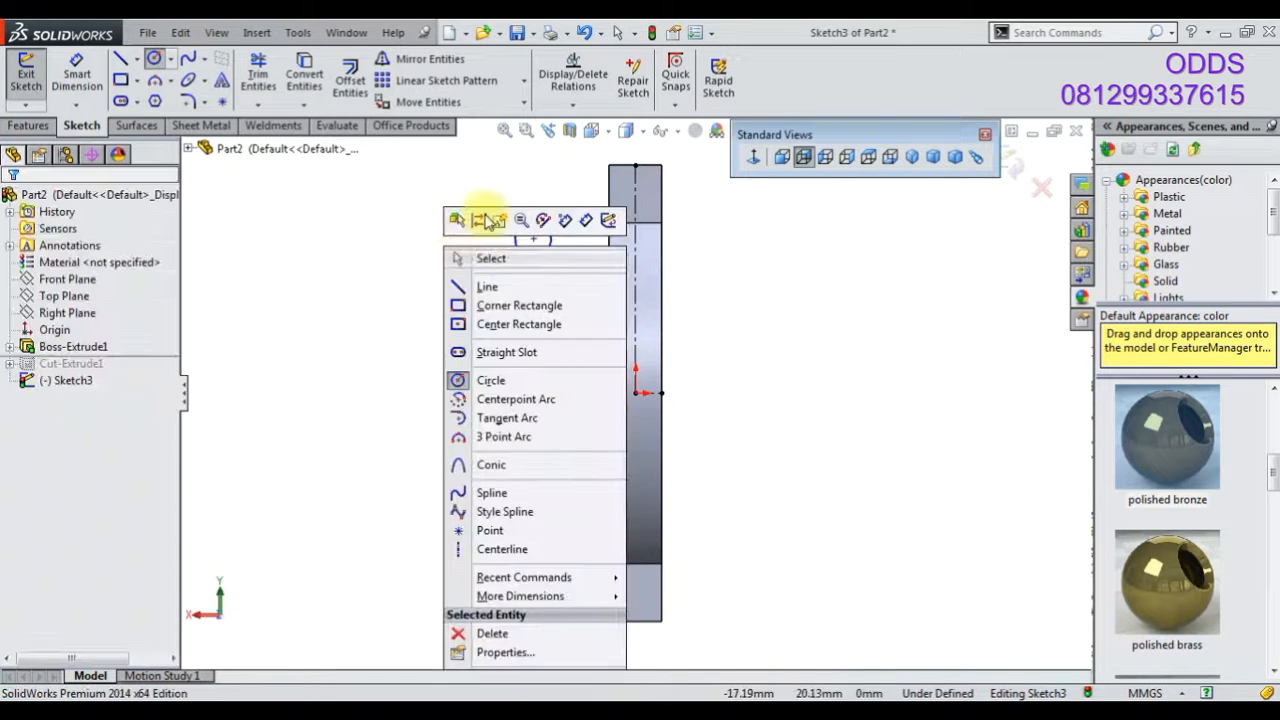
{"action": "left_click_drag", "start_coordinate": [486, 212], "coordinate": [573, 328]}
{"action": "left_click", "coordinate": [651, 202]}
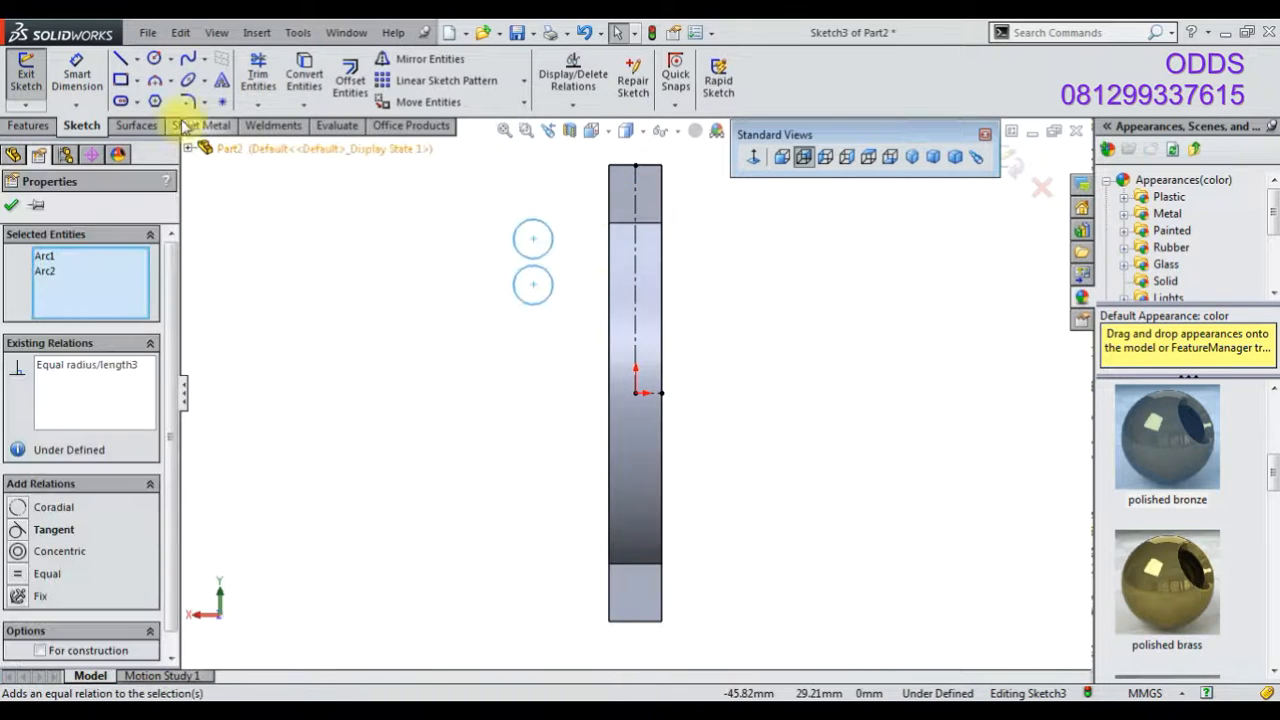
- Dimension the upper circle's diameter as 3 mm
{"action": "left_click", "coordinate": [96, 80]}
{"action": "left_click", "coordinate": [540, 220]}
{"action": "left_click", "coordinate": [545, 200]}
{"action": "key", "text": "Return"}
- Move both circles onto the vertical centerline, one on the upper lug's face and the other just above the origin
{"action": "right_click", "coordinate": [491, 210]}
{"action": "left_click", "coordinate": [531, 258]}
{"action": "left_click", "coordinate": [621, 205]}
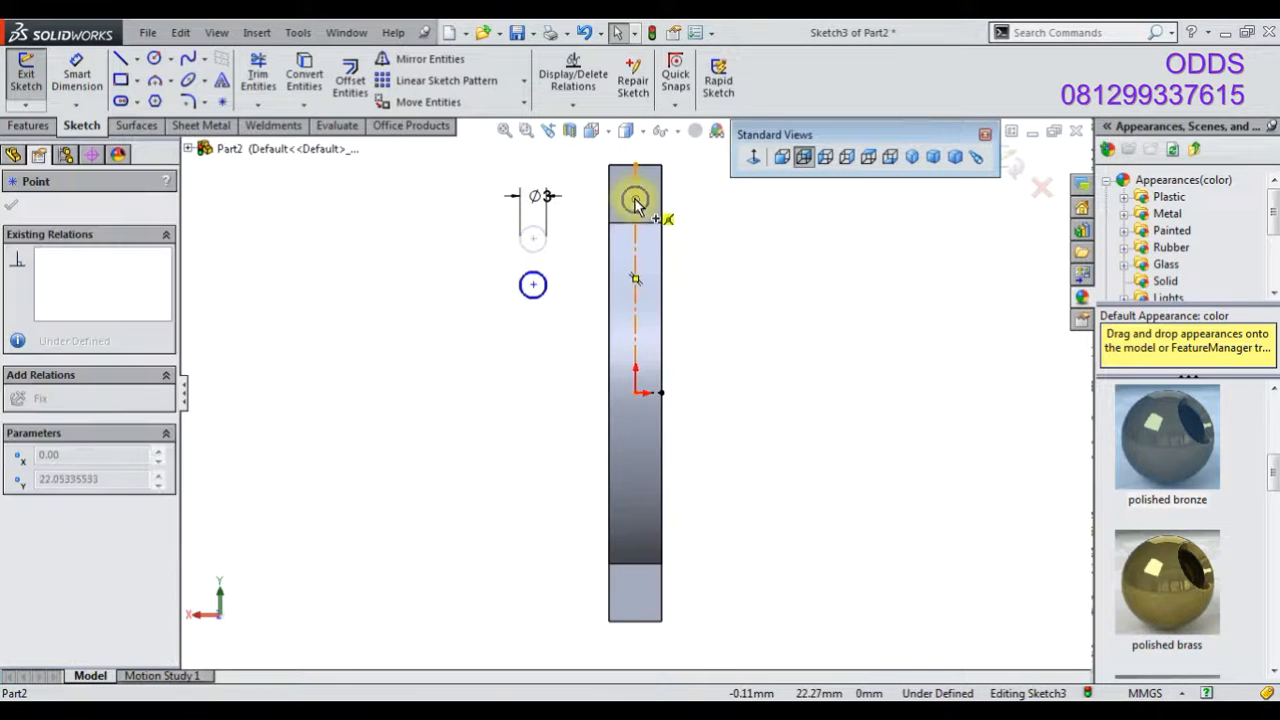
{"action": "left_click_drag", "start_coordinate": [635, 203], "coordinate": [635, 195]}
{"action": "left_click_drag", "start_coordinate": [533, 284], "coordinate": [625, 283]}
{"action": "left_click_drag", "start_coordinate": [643, 335], "coordinate": [645, 335]}
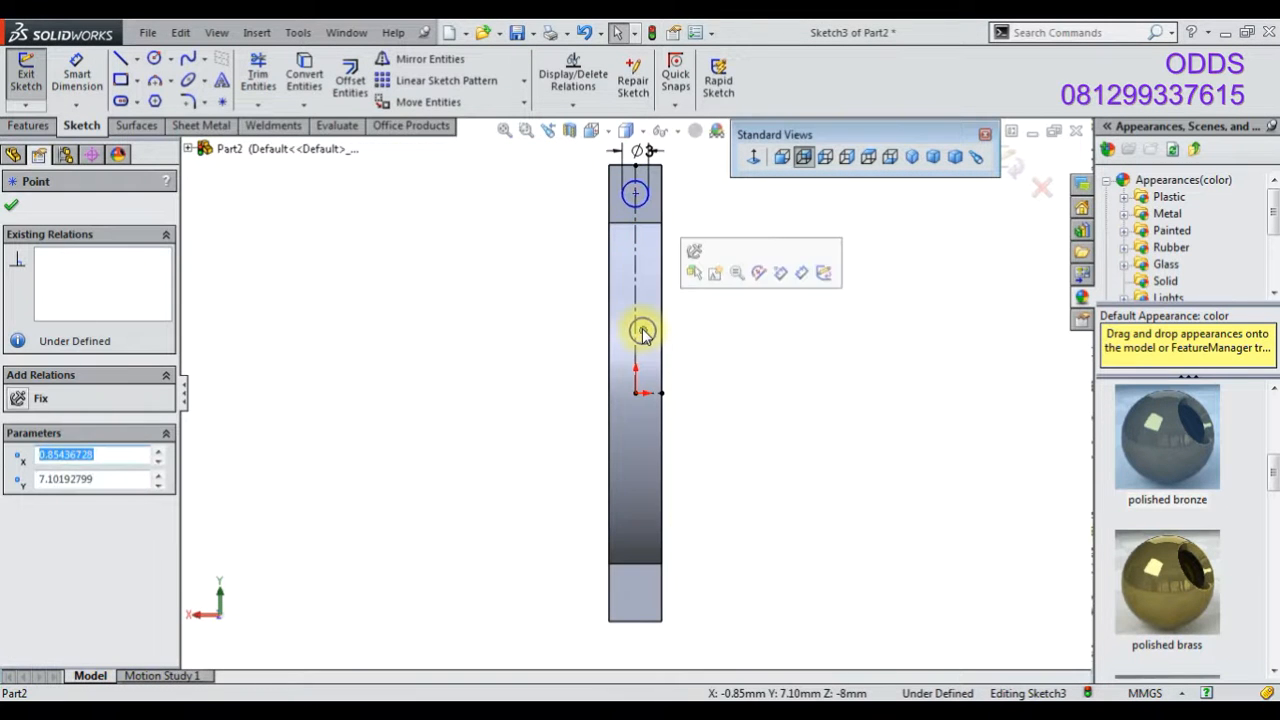
{"action": "key", "text": "Escape"}
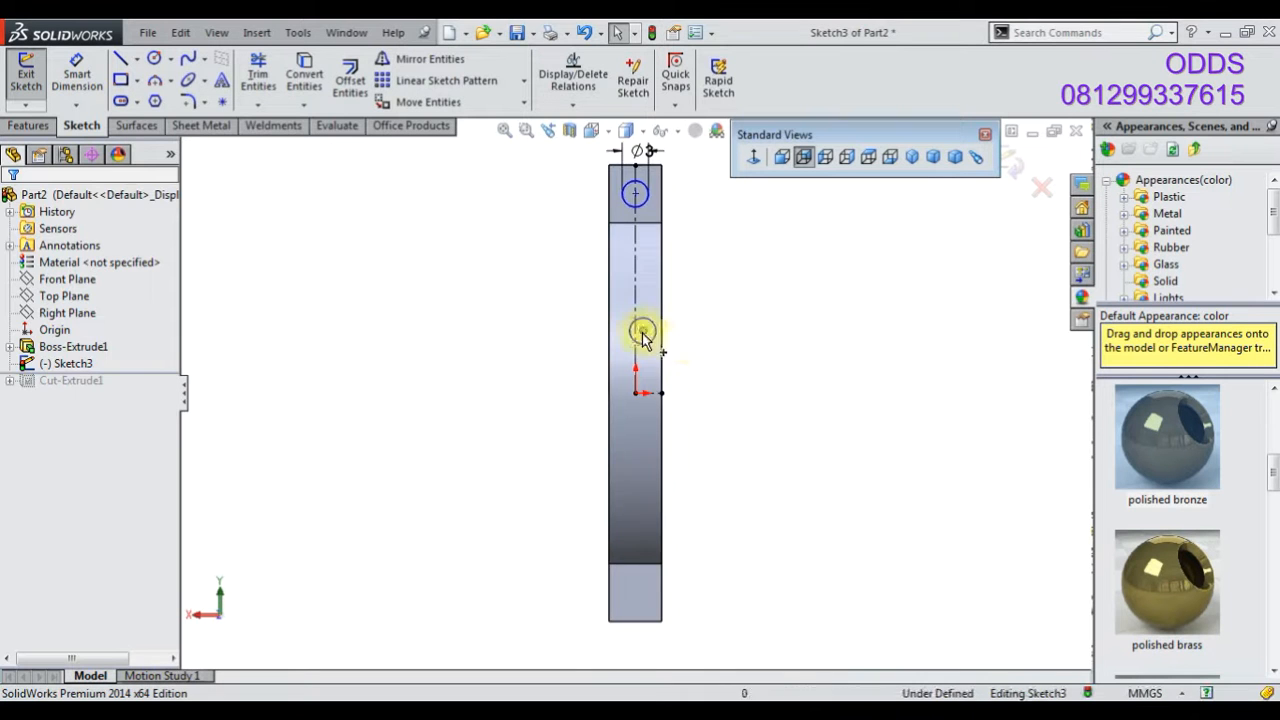
{"action": "scroll", "coordinate": [643, 336], "scroll_direction": "down", "scroll_amount": 3}
{"action": "left_click_drag", "start_coordinate": [643, 342], "coordinate": [629, 350]}
- Dimension the lower circle's centre 7 mm above the horizontal centerline
{"action": "left_click", "coordinate": [78, 76]}
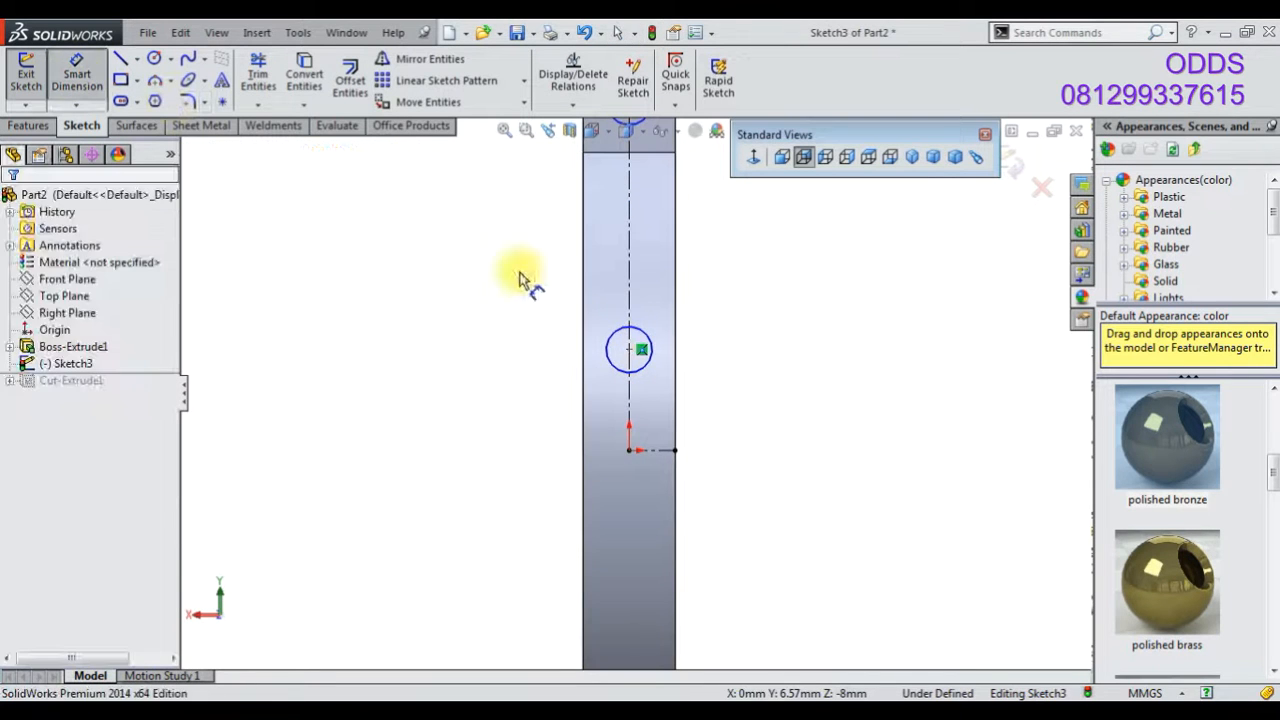
{"action": "left_click", "coordinate": [618, 368]}
{"action": "left_click", "coordinate": [666, 451]}
{"action": "left_click", "coordinate": [718, 410]}
{"action": "type", "text": "7"}
{"action": "key", "text": "Return"}
- Dimension the vertical distance between the two circle centres as 23-7 (16 mm)
{"action": "left_click", "coordinate": [641, 212]}
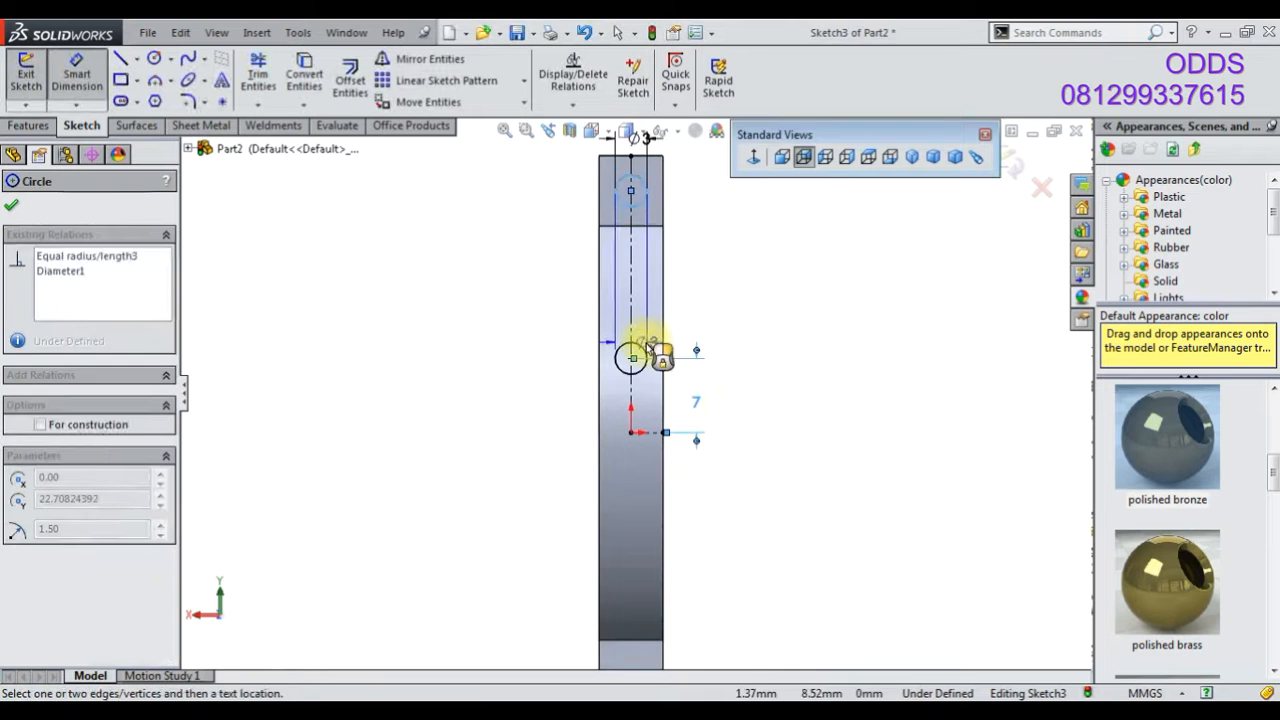
{"action": "left_click", "coordinate": [722, 338]}
{"action": "type", "text": "23-"}
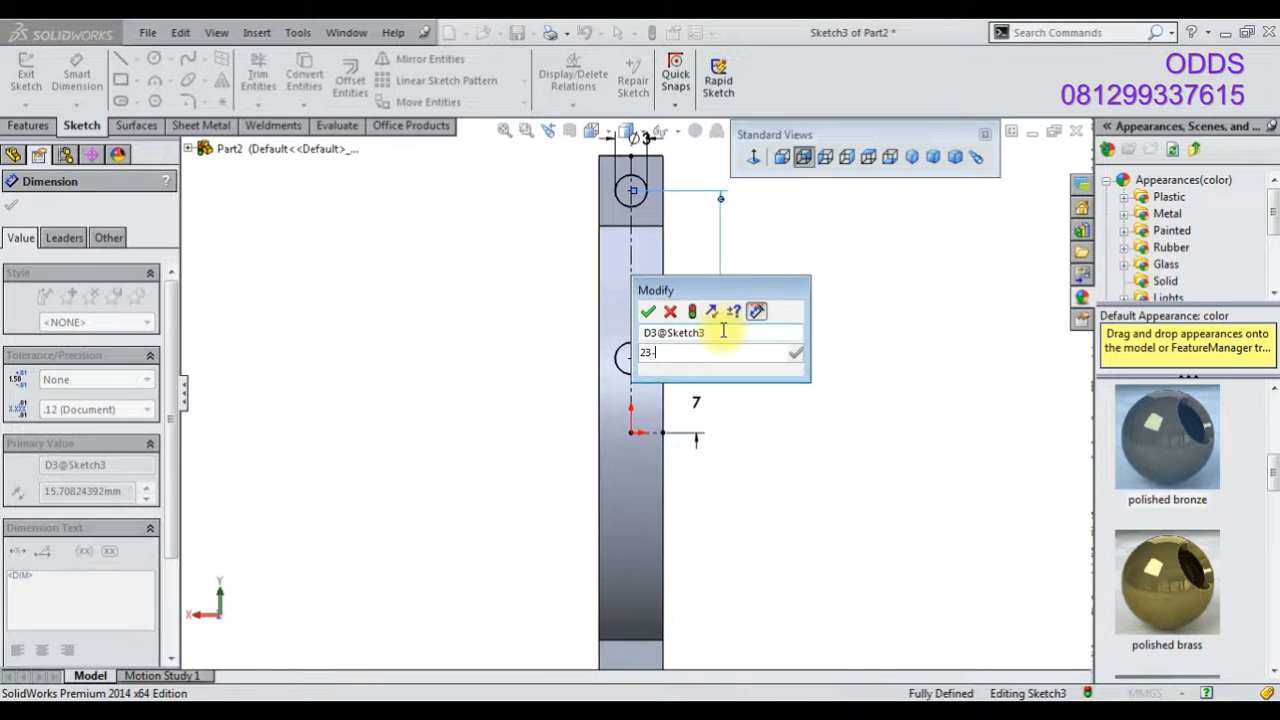
{"action": "type", "text": "7"}
{"action": "key", "text": "Return"}
{"action": "key", "text": "f"}
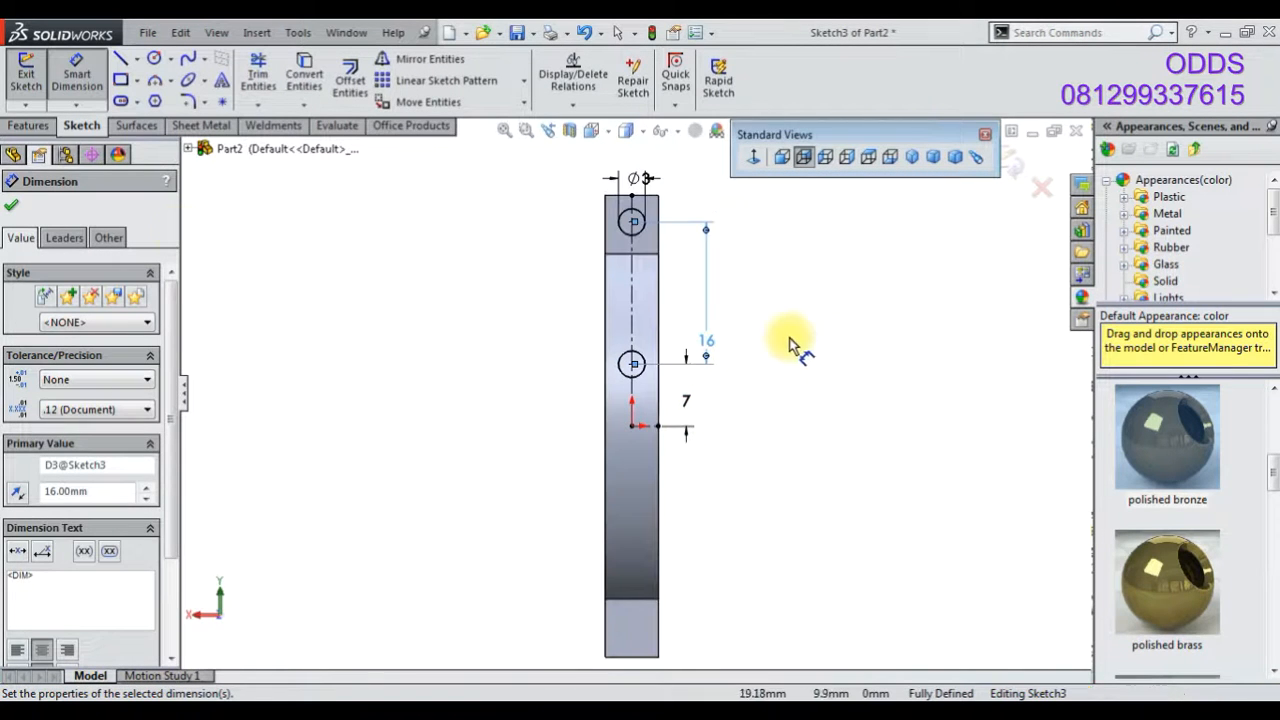
- Mirror both circles about the horizontal centerline, keeping the originals
{"action": "right_click", "coordinate": [312, 228]}
{"action": "left_click", "coordinate": [345, 268]}
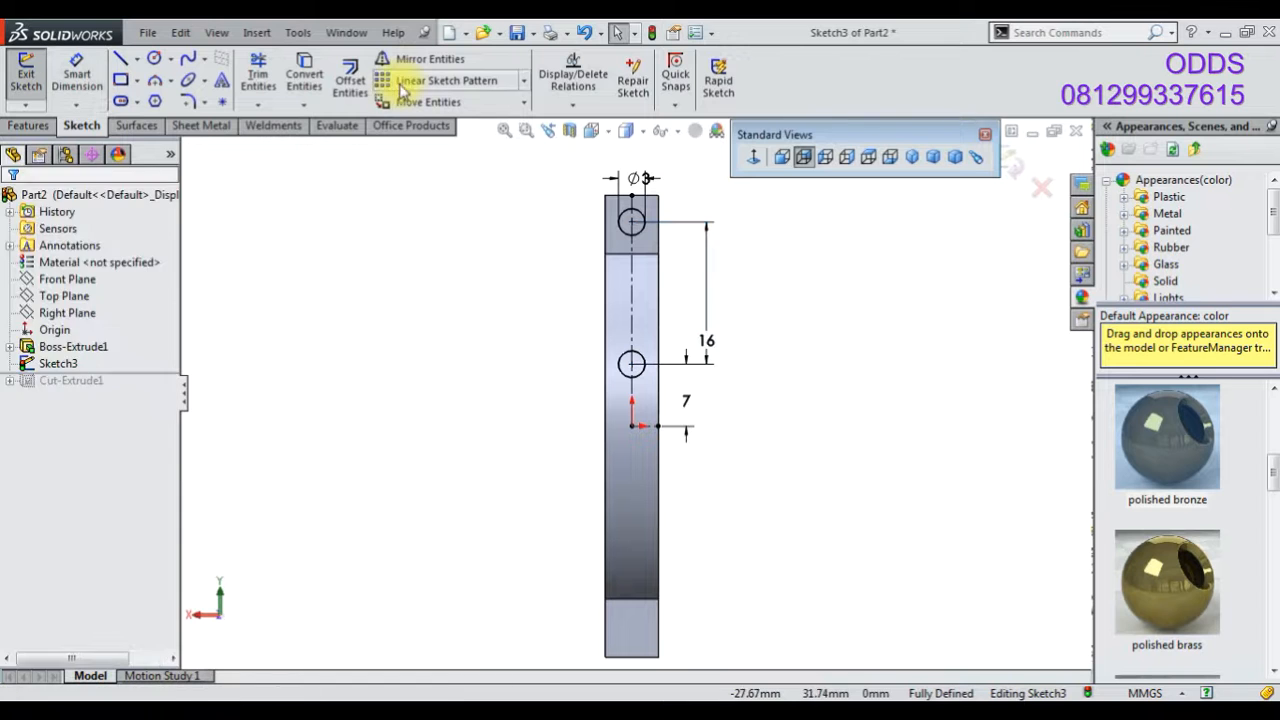
{"action": "left_click", "coordinate": [420, 59]}
{"action": "left_click_drag", "start_coordinate": [570, 165], "coordinate": [662, 403]}
{"action": "left_click", "coordinate": [104, 450]}
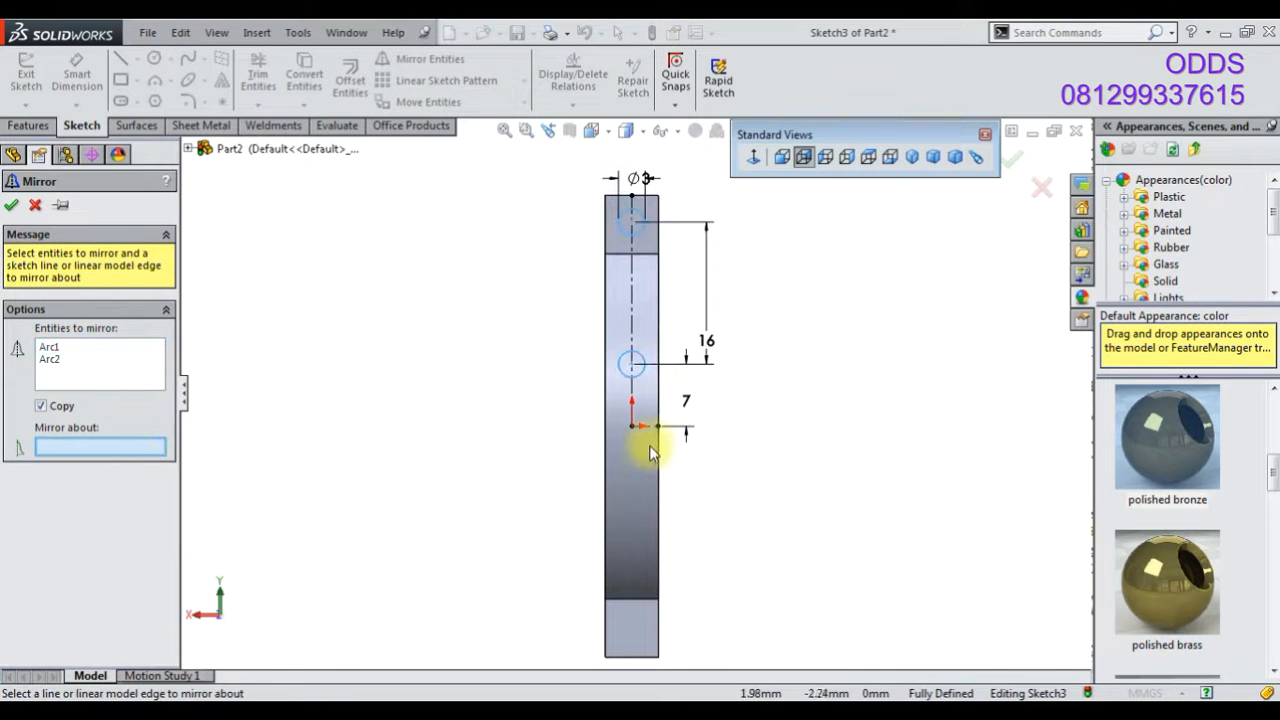
{"action": "left_click", "coordinate": [11, 206]}
- Cut the four circles as holes with the Through All end condition
{"action": "left_click", "coordinate": [912, 157]}
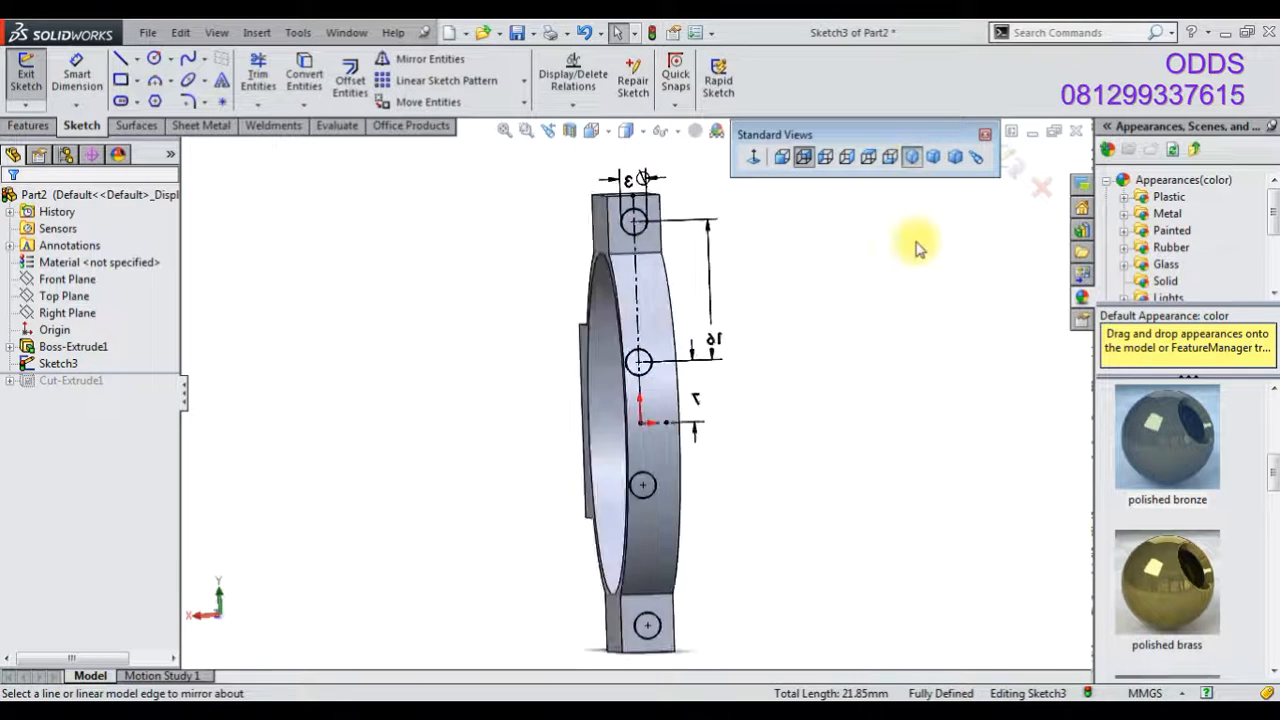
{"action": "left_click", "coordinate": [30, 125]}
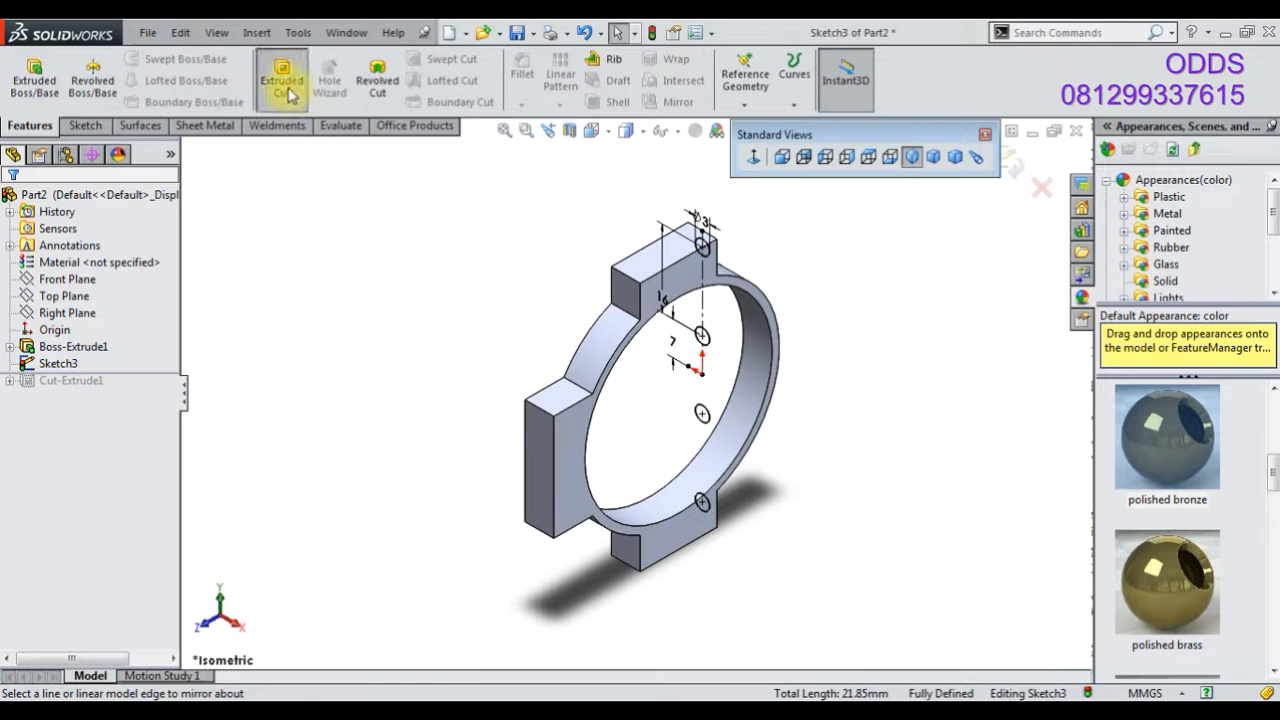
{"action": "left_click", "coordinate": [283, 88]}
{"action": "left_click", "coordinate": [90, 314]}
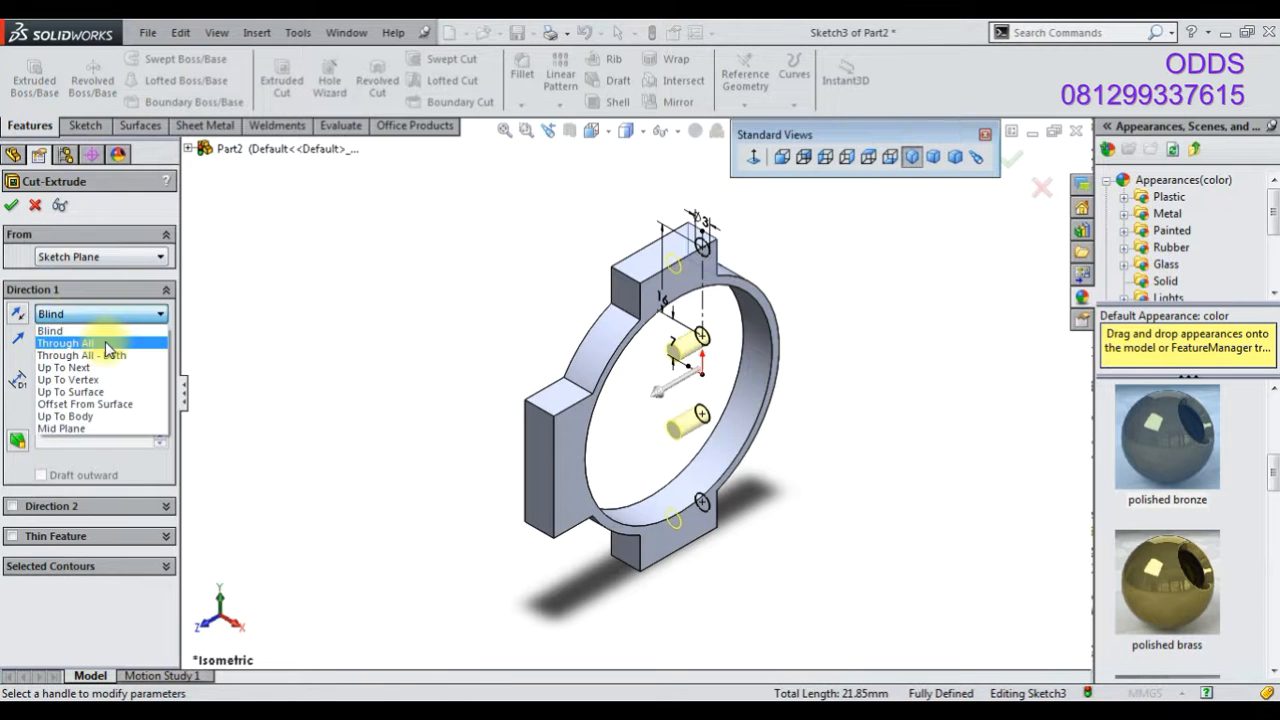
{"action": "left_click", "coordinate": [98, 340]}
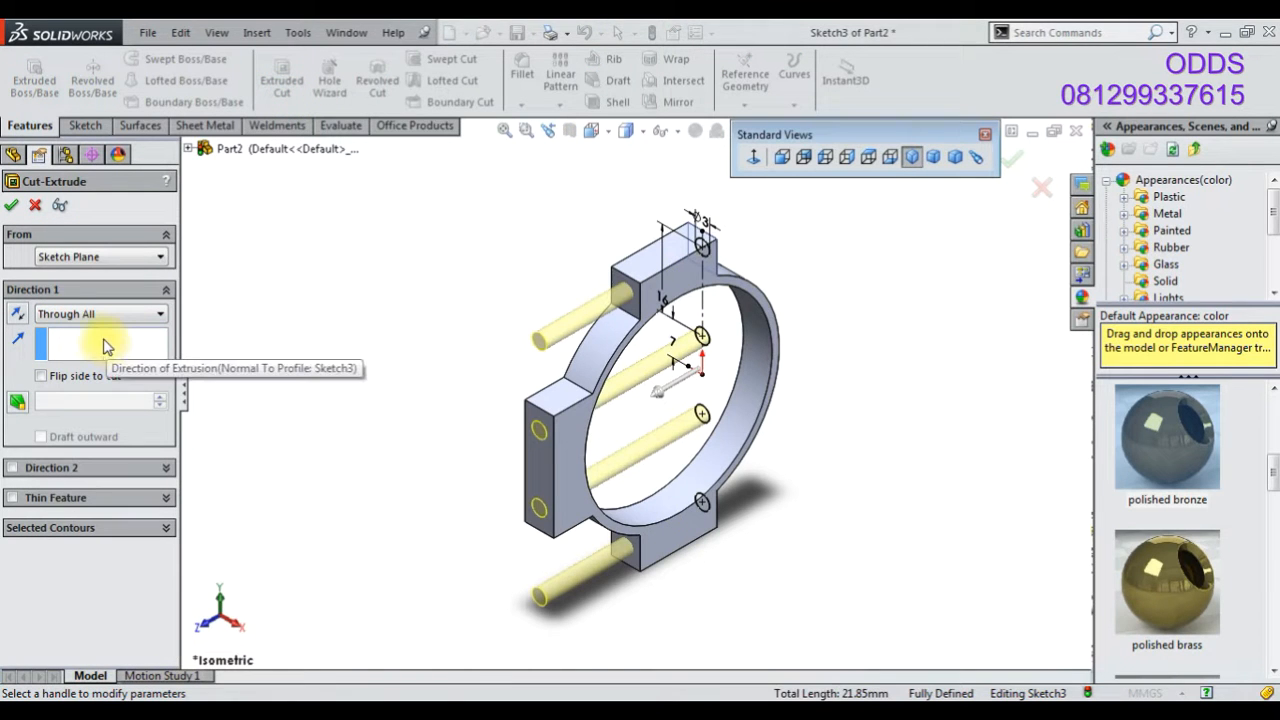
{"action": "left_click", "coordinate": [11, 205]}
- Delete the four-hole cut feature but keep its sketch
{"action": "middle_click_drag", "start_coordinate": [634, 480], "coordinate": [519, 434]}
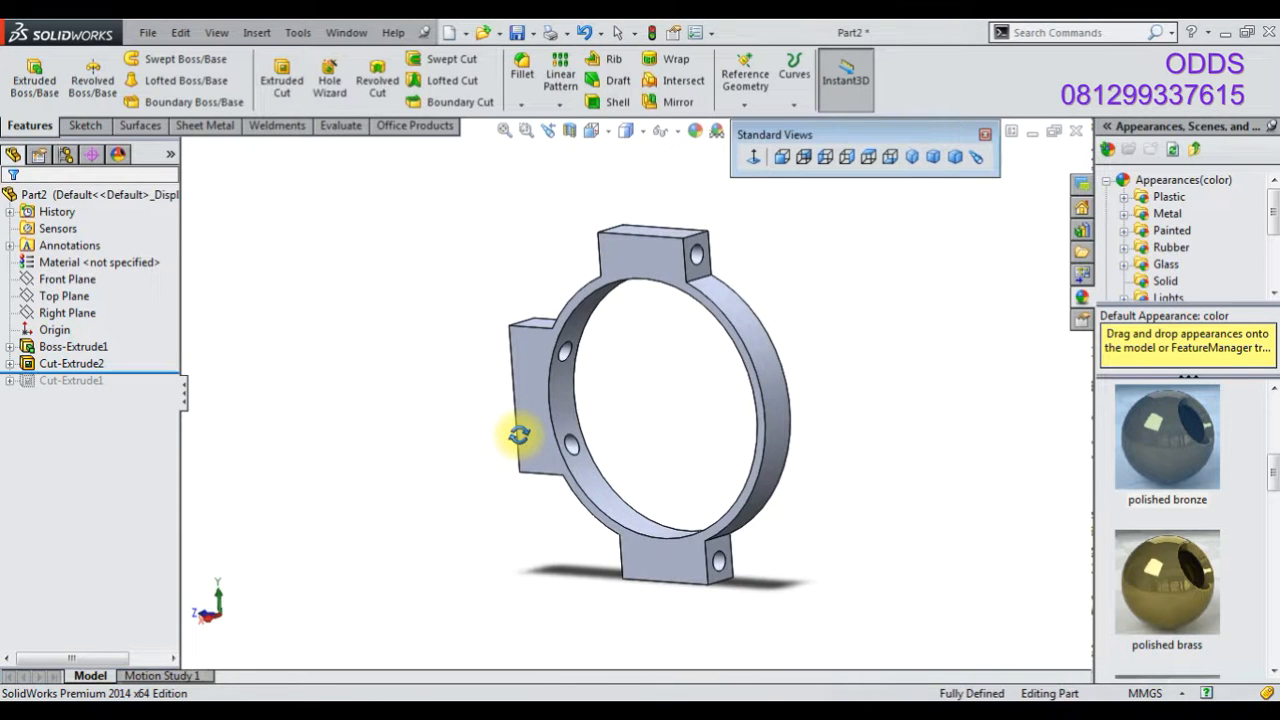
{"action": "right_click", "coordinate": [95, 367]}
{"action": "left_click", "coordinate": [150, 492]}
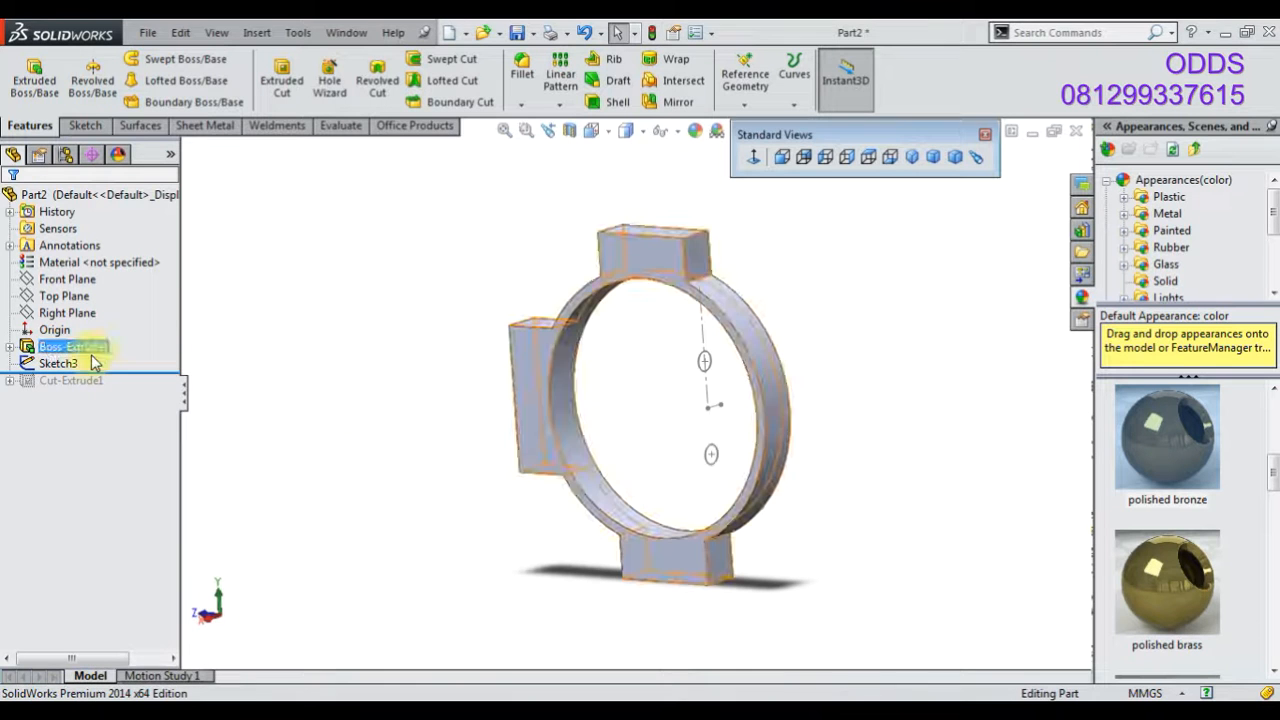
- Change the hole sketch's plane to the side lug's outer face
{"action": "right_click", "coordinate": [76, 365]}
{"action": "left_click", "coordinate": [112, 311]}
{"action": "middle_click_drag", "start_coordinate": [443, 391], "coordinate": [543, 445]}
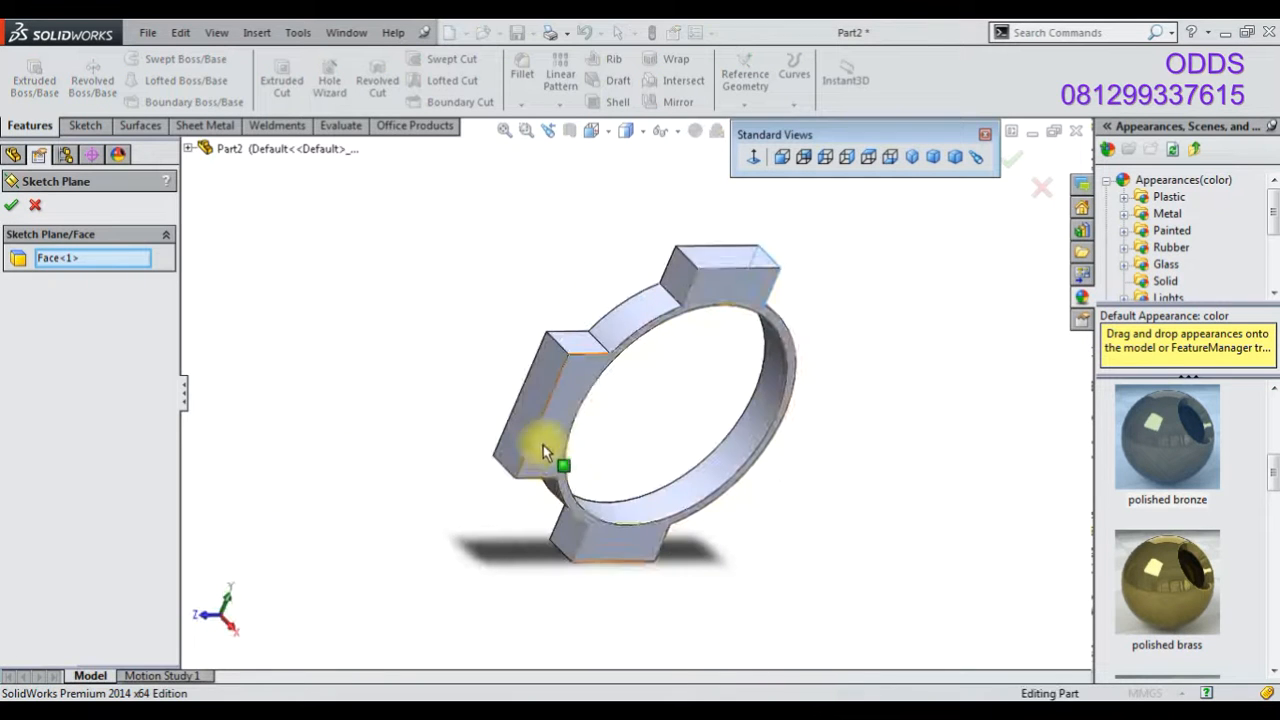
{"action": "left_click", "coordinate": [540, 372]}
{"action": "left_click", "coordinate": [11, 205]}
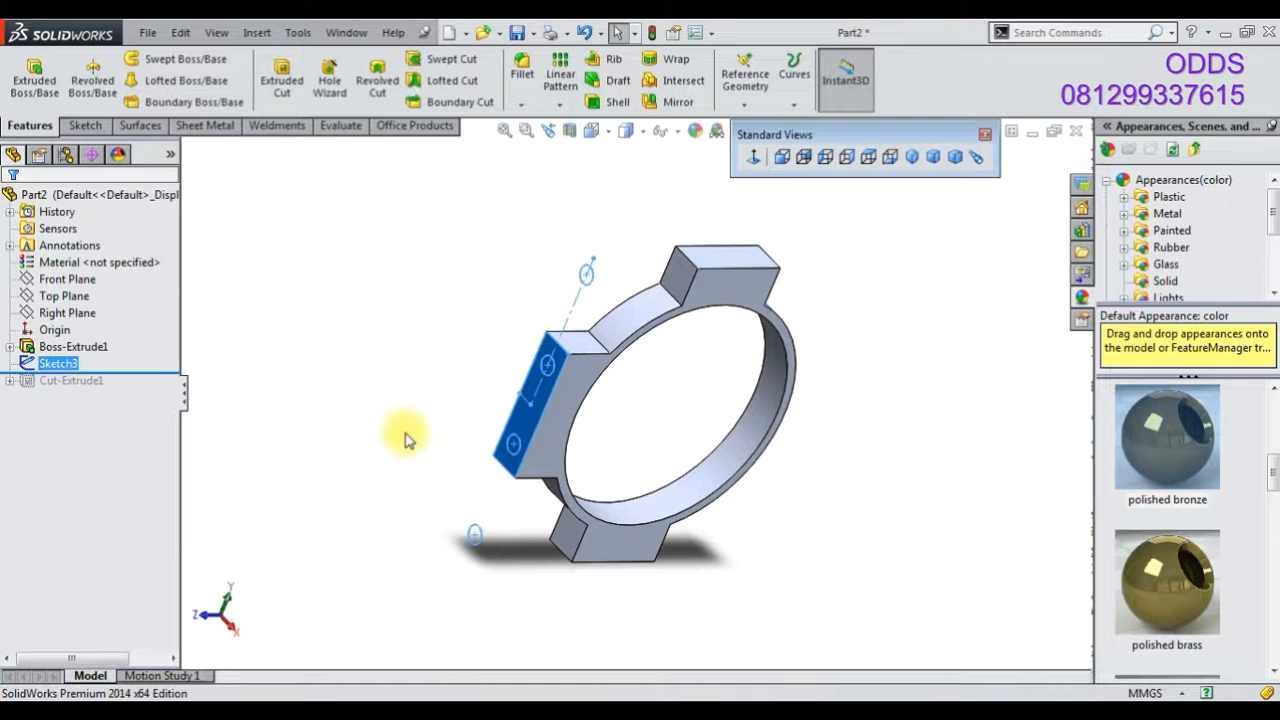
- Cut only the two middle circles 6 mm deep into the side lug, using a Blind cut in the reversed direction
{"action": "left_click", "coordinate": [294, 97]}
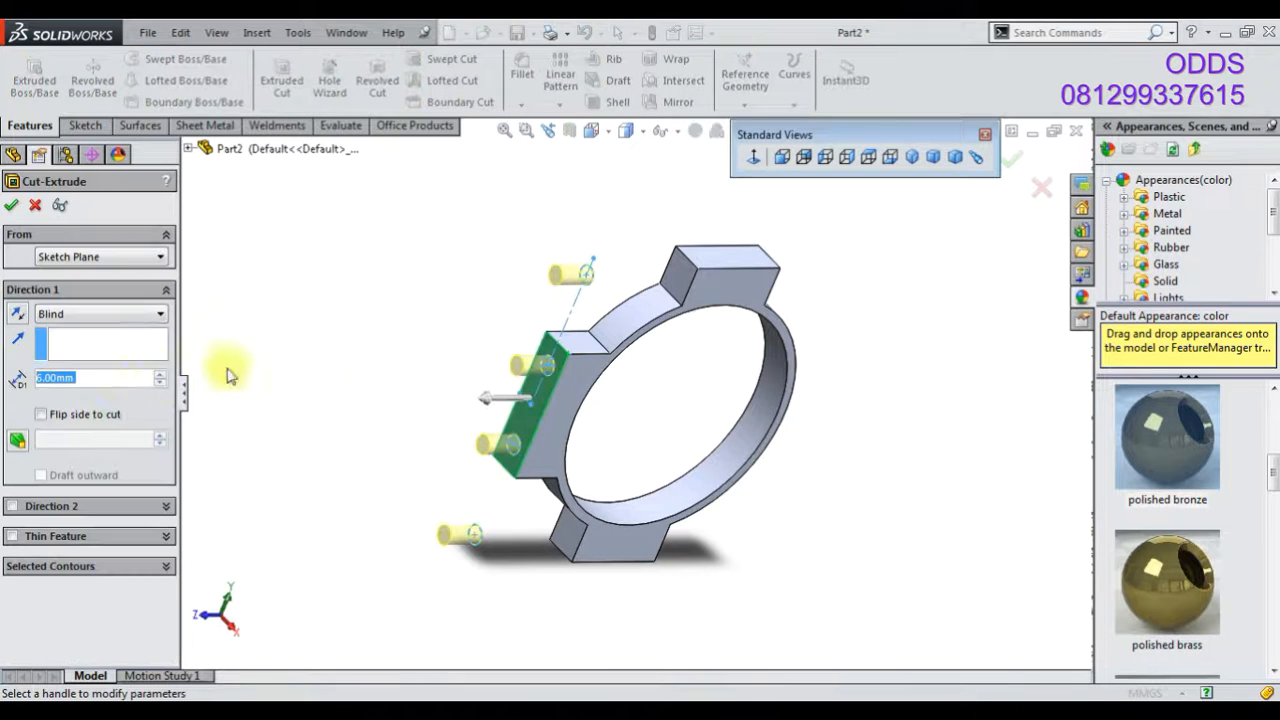
{"action": "left_click", "coordinate": [54, 345]}
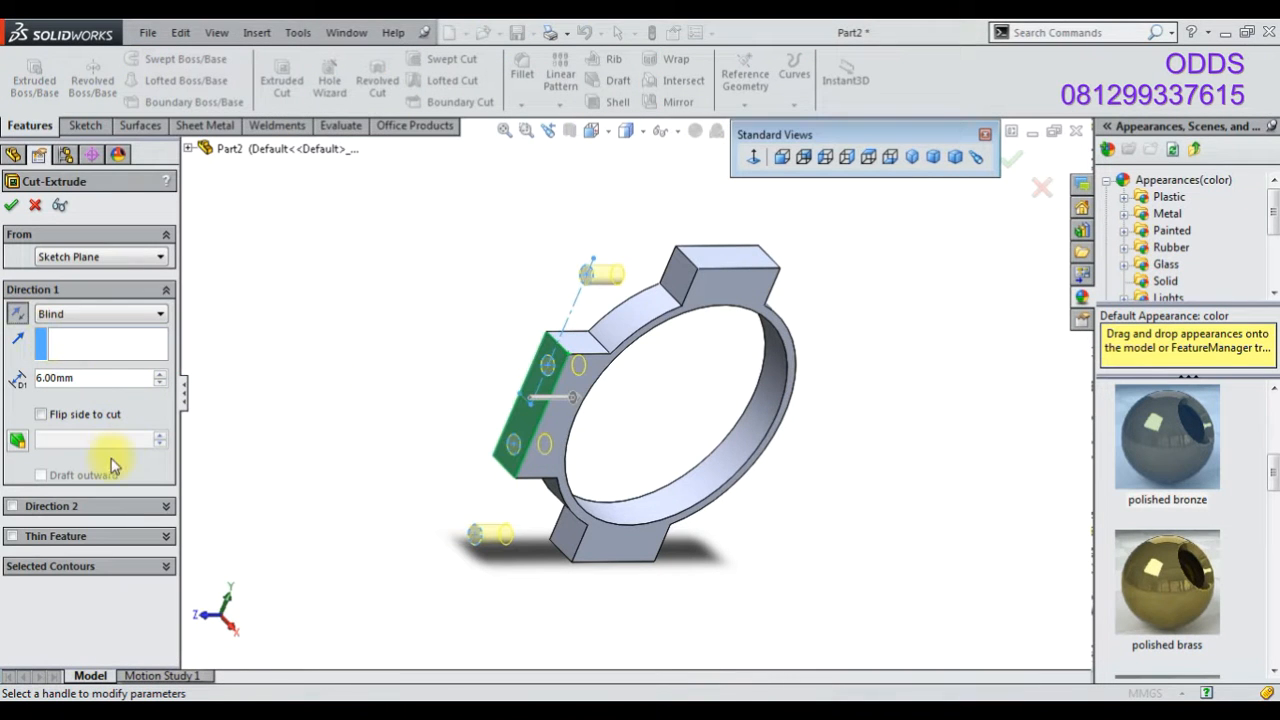
{"action": "left_click", "coordinate": [88, 567]}
{"action": "right_click", "coordinate": [95, 588]}
{"action": "left_click", "coordinate": [150, 598]}
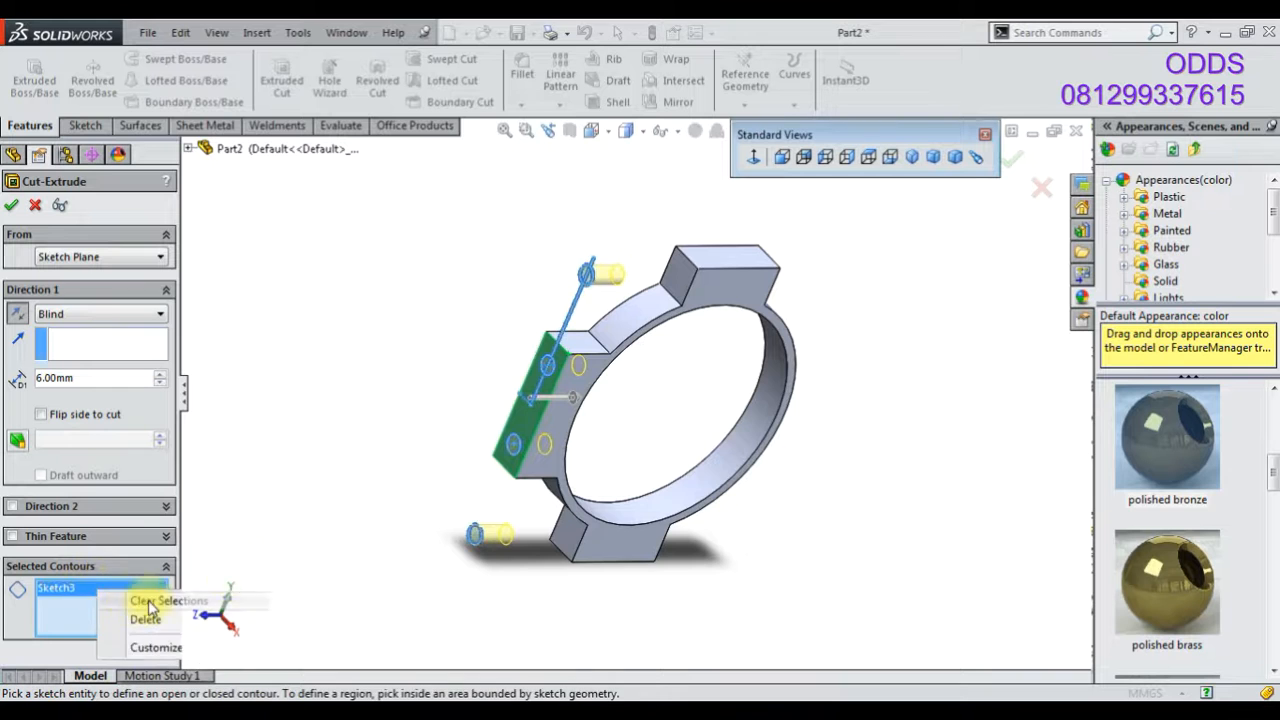
{"action": "scroll", "coordinate": [530, 468], "scroll_direction": "down", "scroll_amount": 5}
{"action": "left_click", "coordinate": [403, 429]}
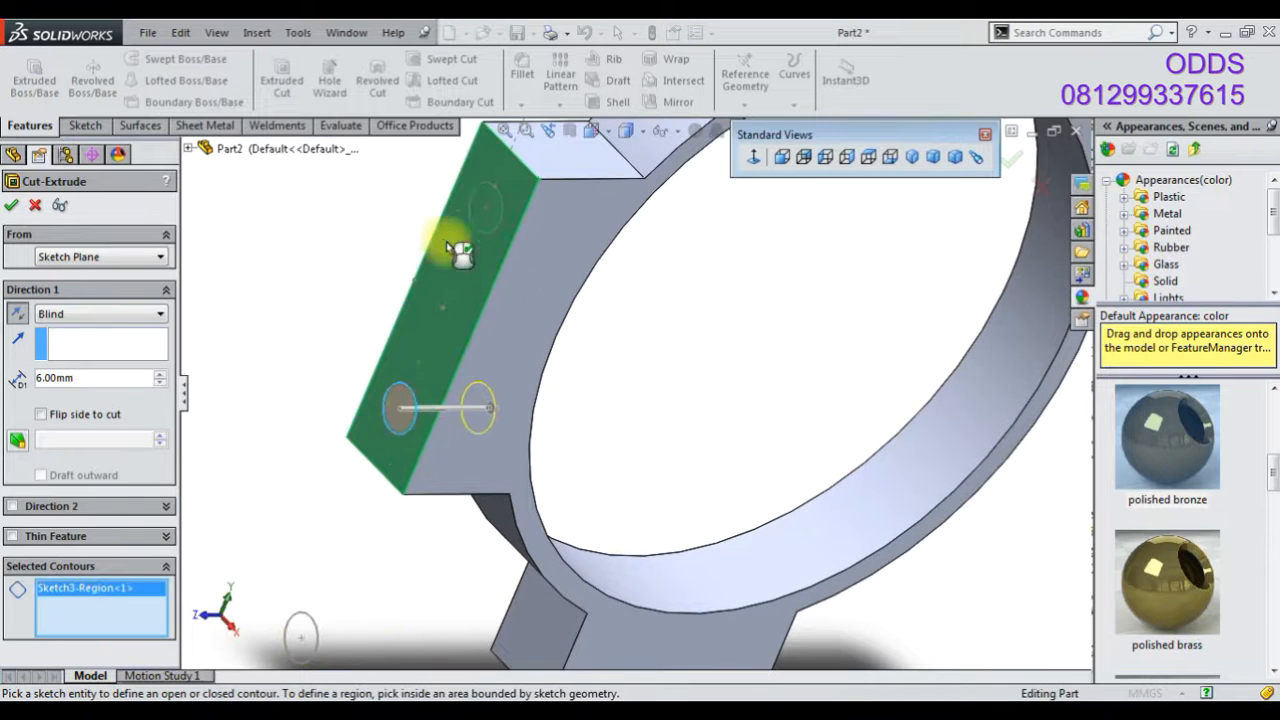
{"action": "left_click", "coordinate": [496, 223]}
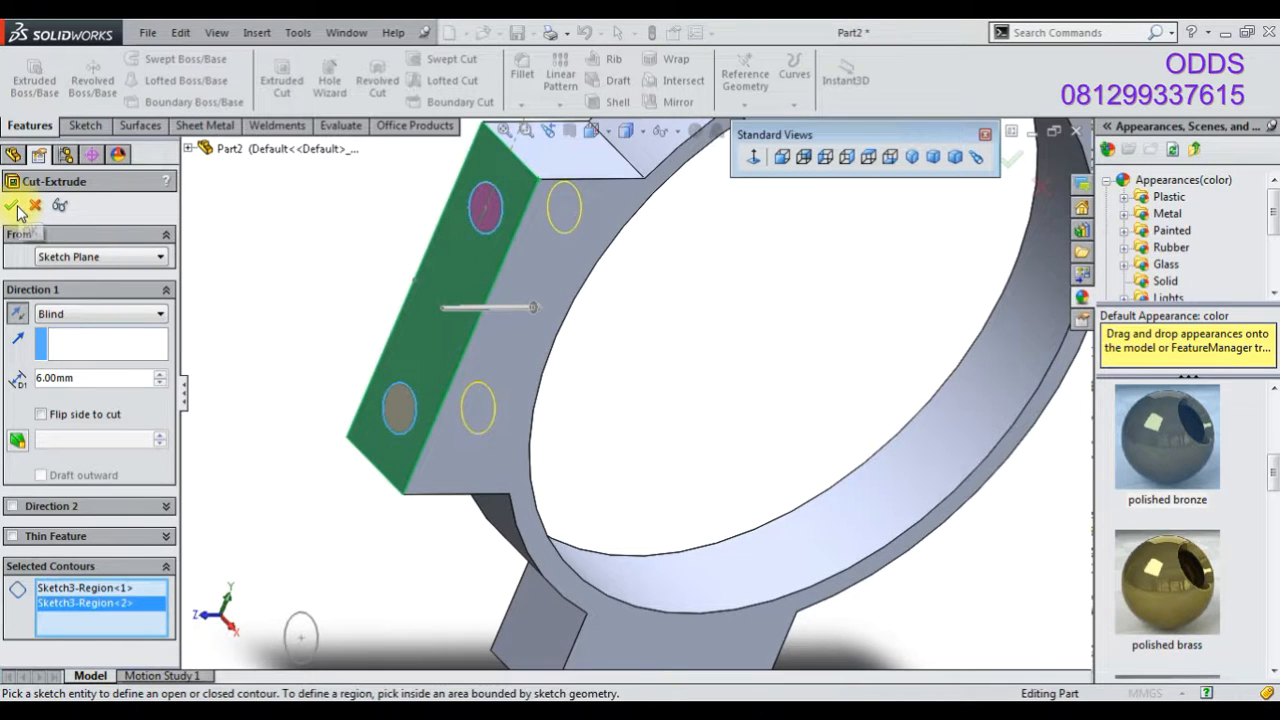
{"action": "left_click", "coordinate": [14, 206]}
- Start another Extruded Cut from the existing hole sketch with the Through All end condition
{"action": "middle_click_drag", "start_coordinate": [571, 357], "coordinate": [500, 307]}
{"action": "left_click", "coordinate": [30, 365]}
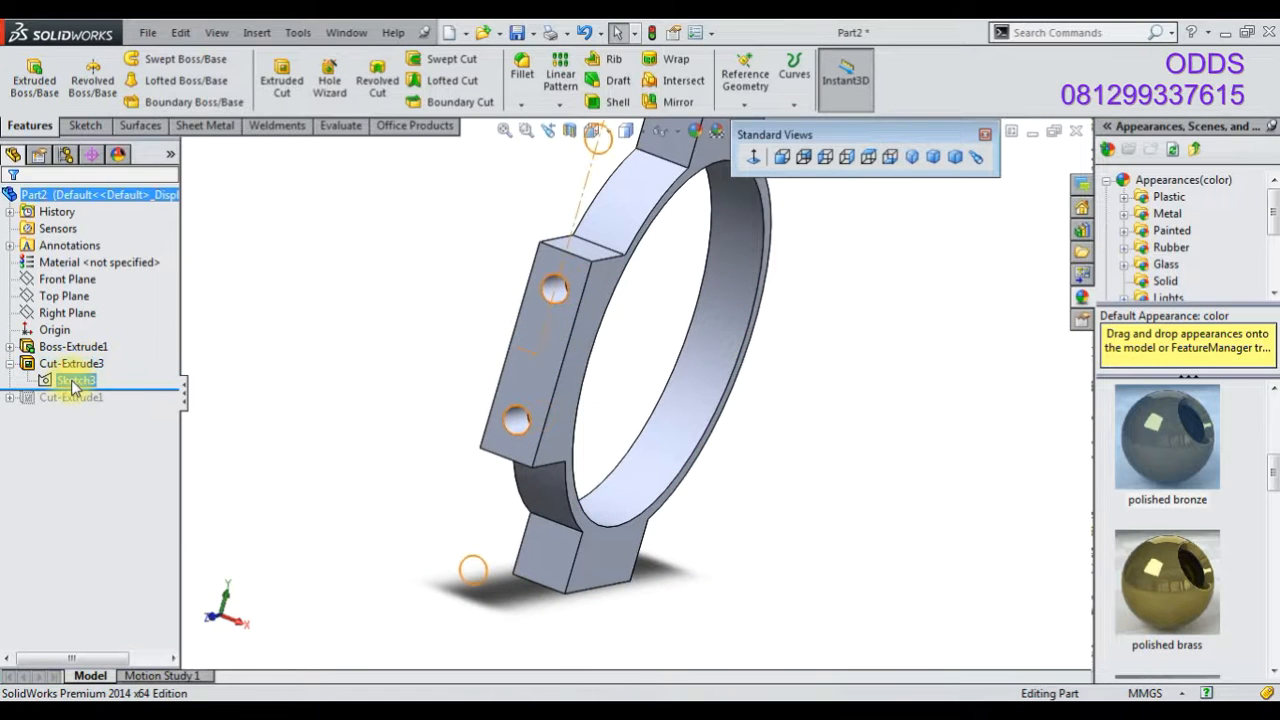
{"action": "left_click", "coordinate": [69, 349]}
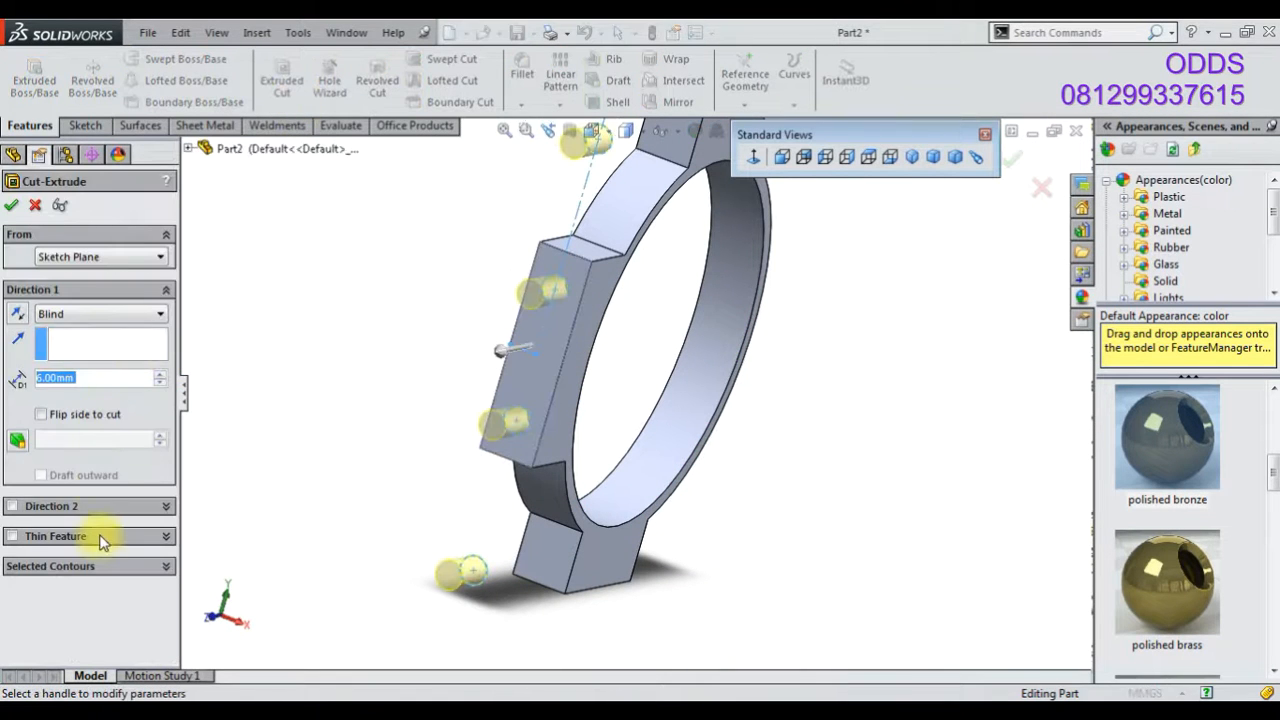
{"action": "left_click", "coordinate": [135, 318]}
{"action": "left_click", "coordinate": [100, 344]}
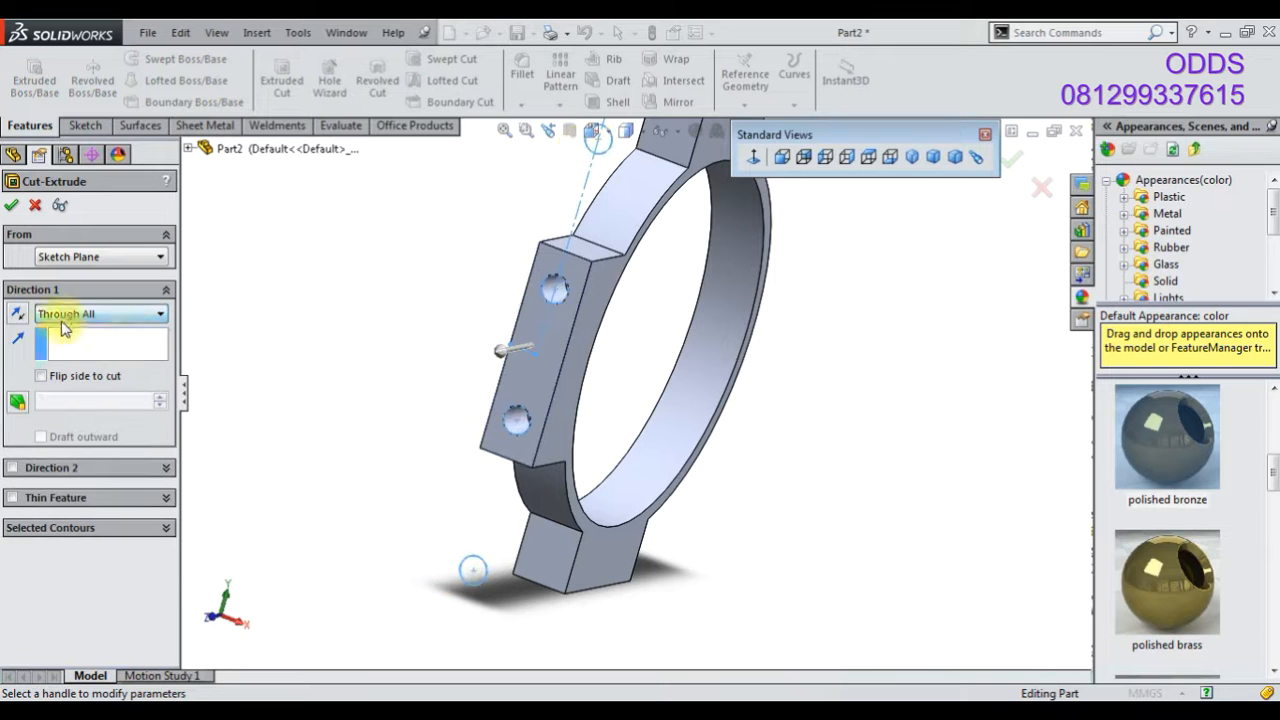
- Limit the cut to the two outermost circles and reverse its direction to pierce the upper and lower lugs
{"action": "left_click", "coordinate": [60, 527]}
{"action": "right_click", "coordinate": [75, 550]}
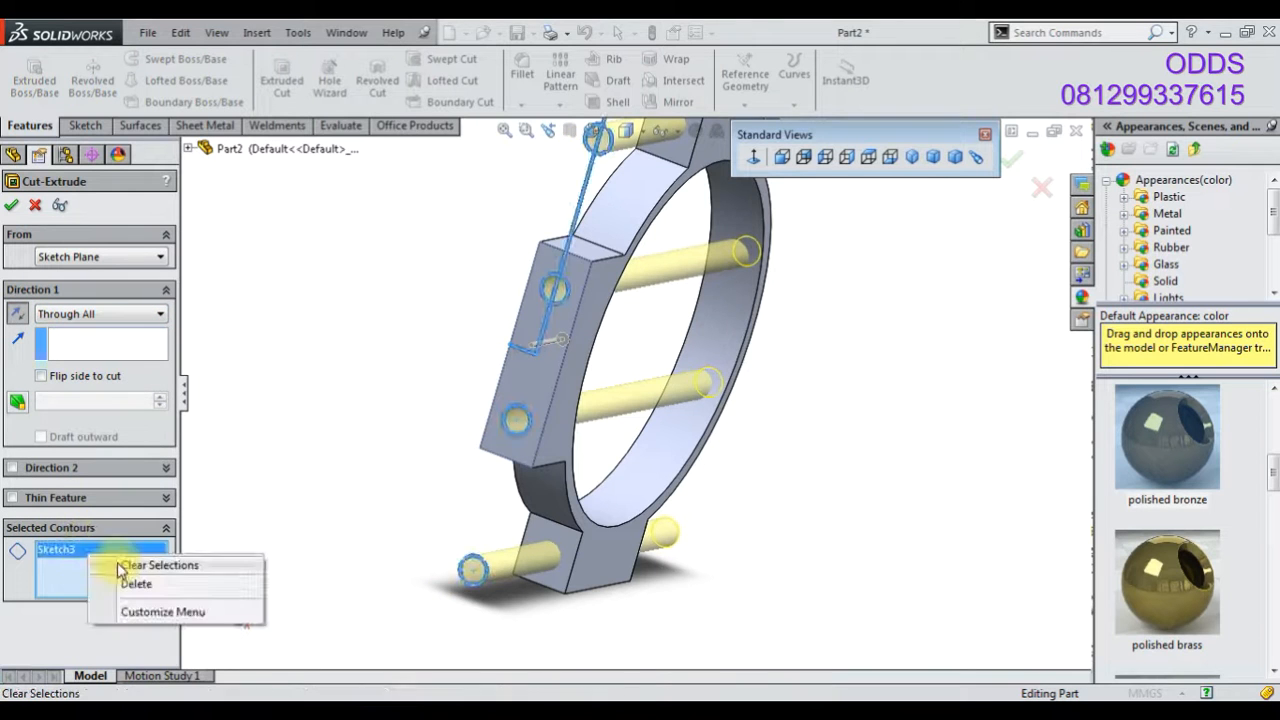
{"action": "left_click", "coordinate": [128, 566]}
{"action": "scroll", "coordinate": [570, 580], "scroll_direction": "down", "scroll_amount": 5}
{"action": "left_click", "coordinate": [370, 512]}
{"action": "scroll", "coordinate": [505, 245], "scroll_direction": "up", "scroll_amount": 5}
{"action": "scroll", "coordinate": [655, 255], "scroll_direction": "down", "scroll_amount": 8}
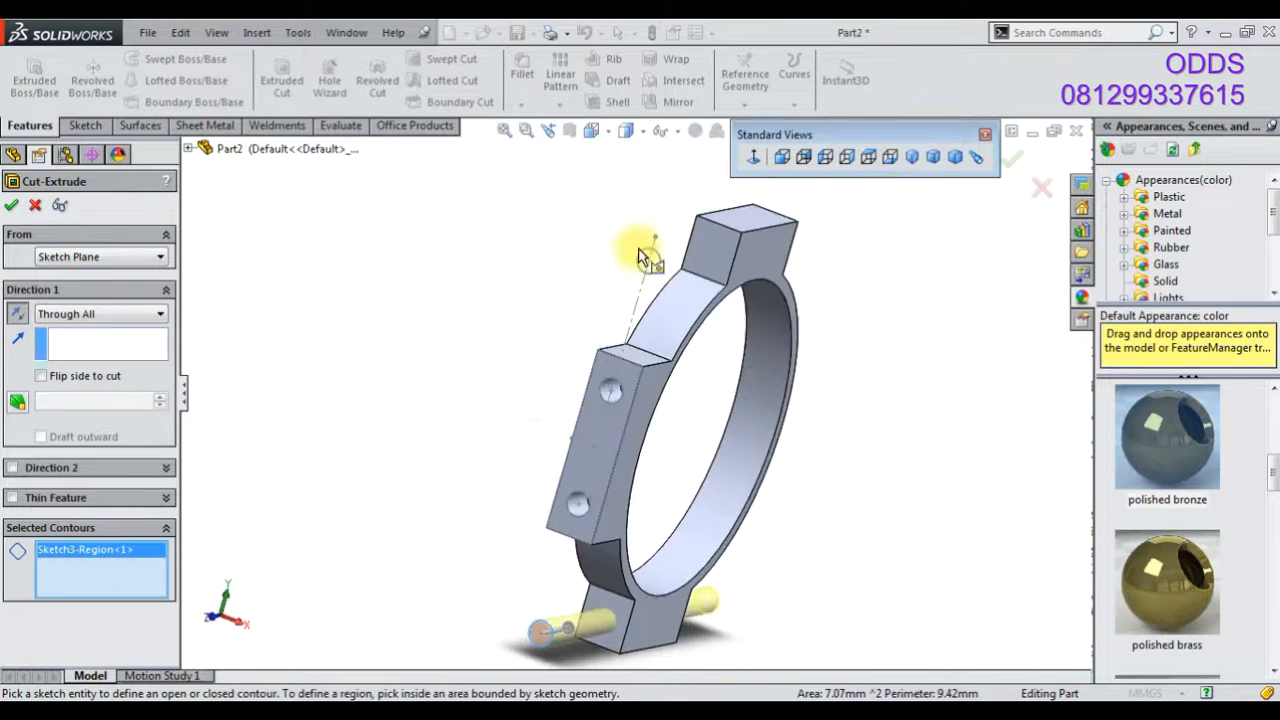
{"action": "left_click", "coordinate": [664, 314]}
{"action": "left_click", "coordinate": [15, 208]}
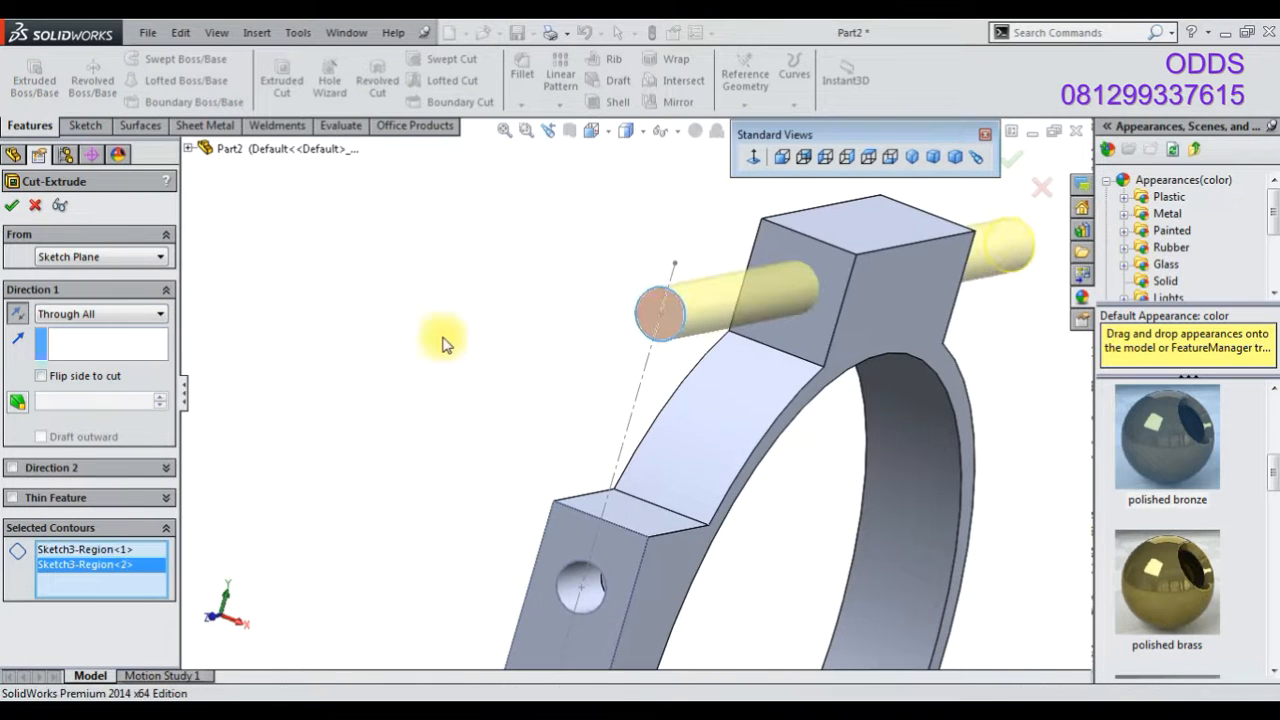
- Start a new sketch on the Right Plane
{"action": "scroll", "coordinate": [535, 405], "scroll_direction": "up", "scroll_amount": 6}
{"action": "middle_click_drag", "start_coordinate": [543, 410], "coordinate": [532, 490]}
{"action": "left_click", "coordinate": [911, 157]}
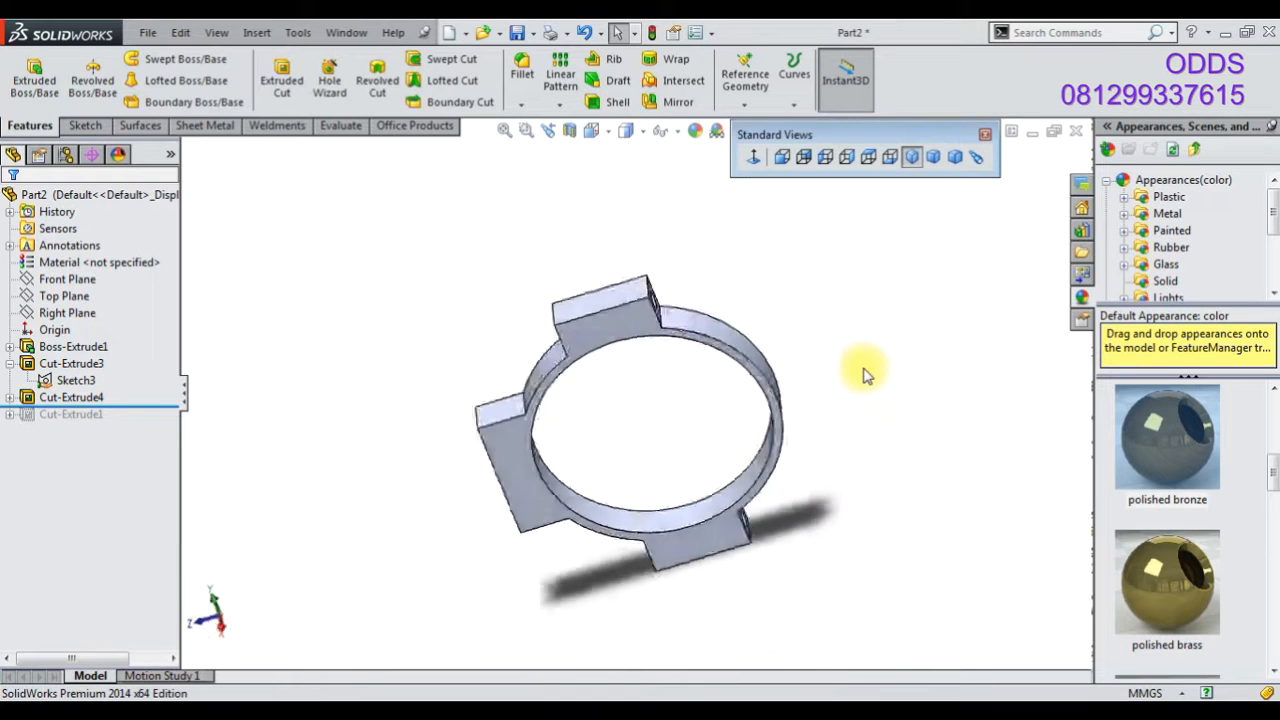
{"action": "left_click", "coordinate": [70, 279]}
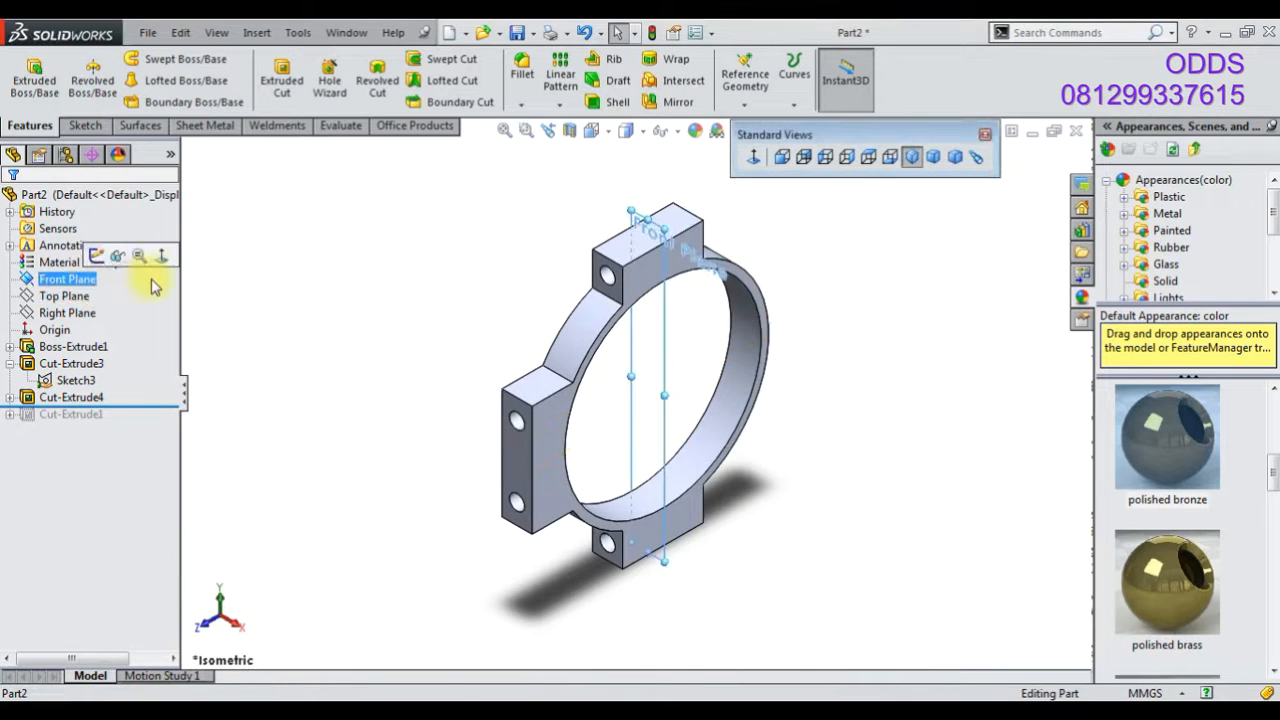
{"action": "left_click", "coordinate": [155, 256]}
{"action": "left_click", "coordinate": [67, 312]}
{"action": "left_click", "coordinate": [155, 290]}
{"action": "right_click", "coordinate": [67, 312]}
{"action": "left_click", "coordinate": [91, 289]}
- Draw a vertical centerline from the inner circle's top to the origin and a slanted one from the origin past the ring, about 38° from vertical
{"action": "left_click", "coordinate": [137, 58]}
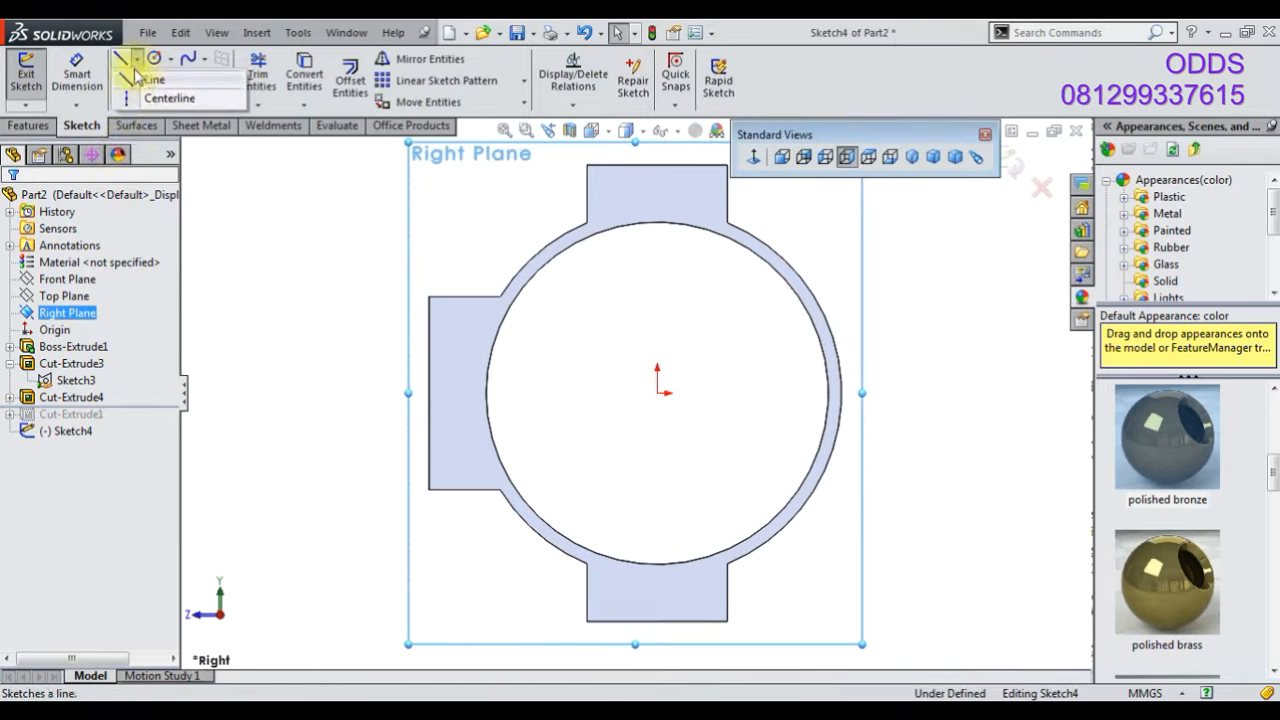
{"action": "left_click", "coordinate": [152, 80]}
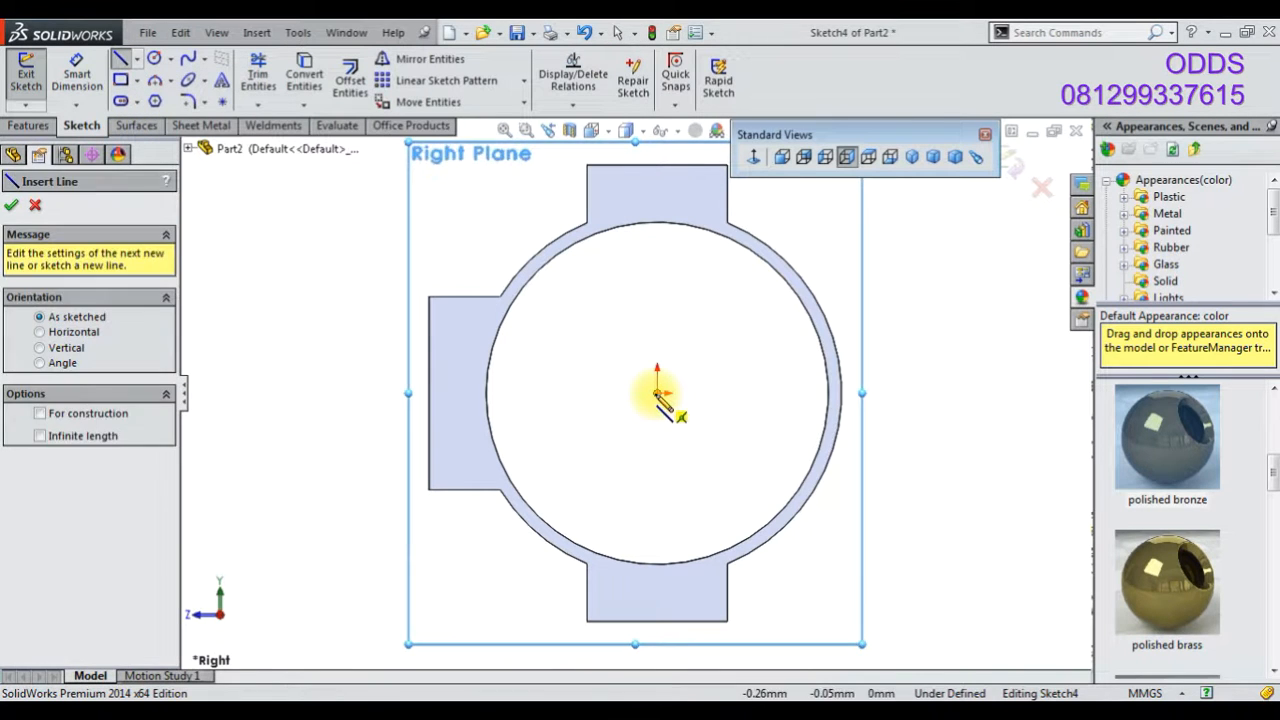
{"action": "left_click", "coordinate": [657, 392]}
{"action": "left_click", "coordinate": [123, 60]}
{"action": "left_click", "coordinate": [137, 59]}
{"action": "left_click", "coordinate": [155, 98]}
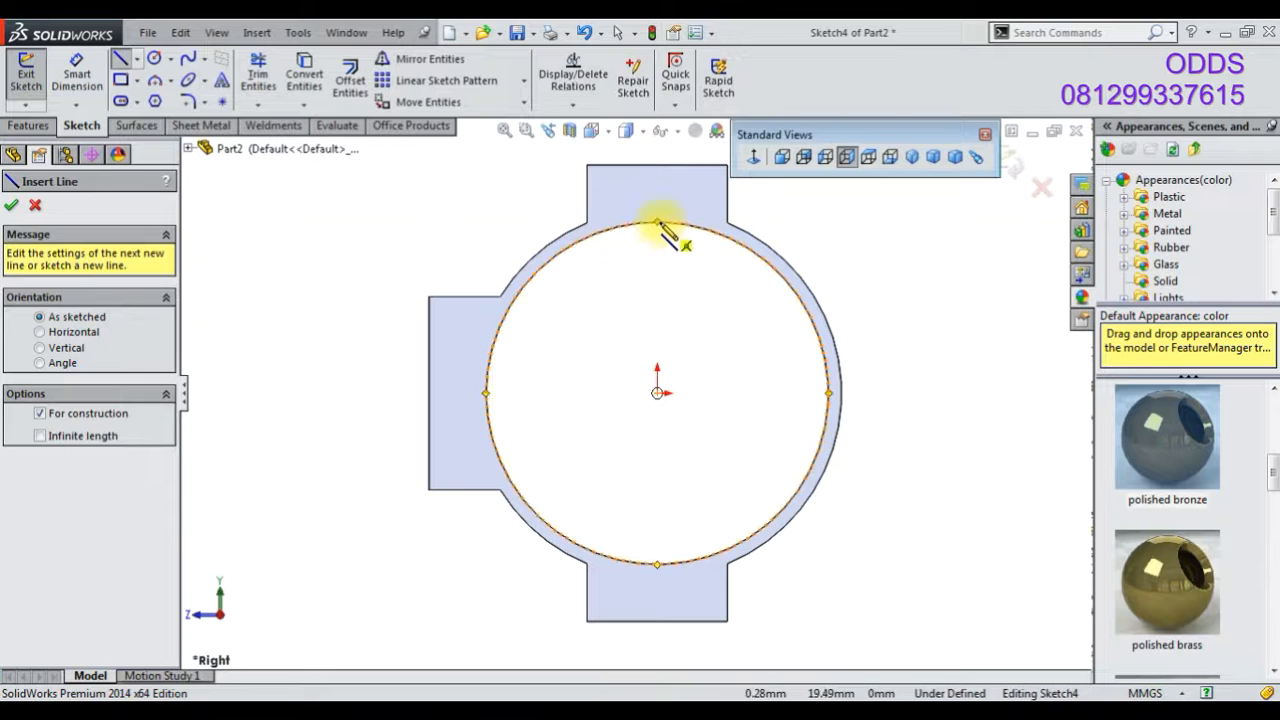
{"action": "left_click", "coordinate": [657, 222]}
{"action": "left_click", "coordinate": [657, 392]}
{"action": "left_click", "coordinate": [511, 202]}
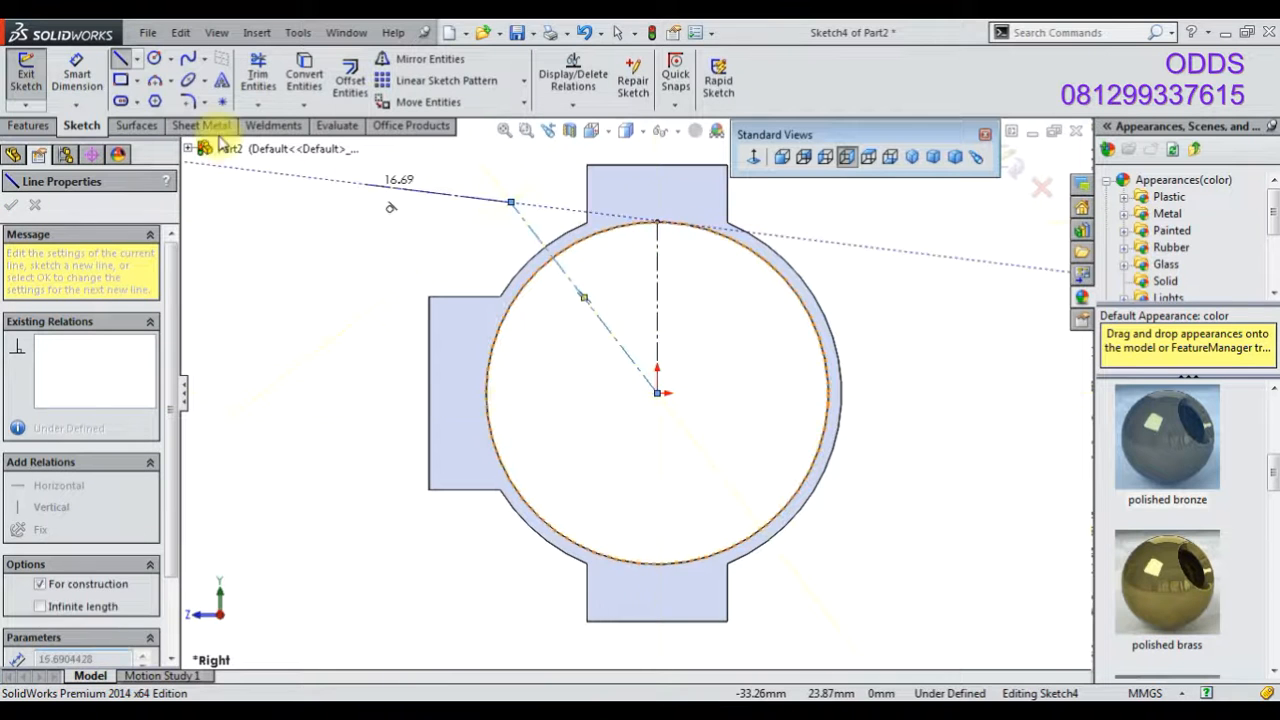
- Set the angle between the vertical and slanted centerlines to 45°
{"action": "left_click", "coordinate": [78, 76]}
{"action": "left_click", "coordinate": [623, 350]}
{"action": "left_click", "coordinate": [657, 345]}
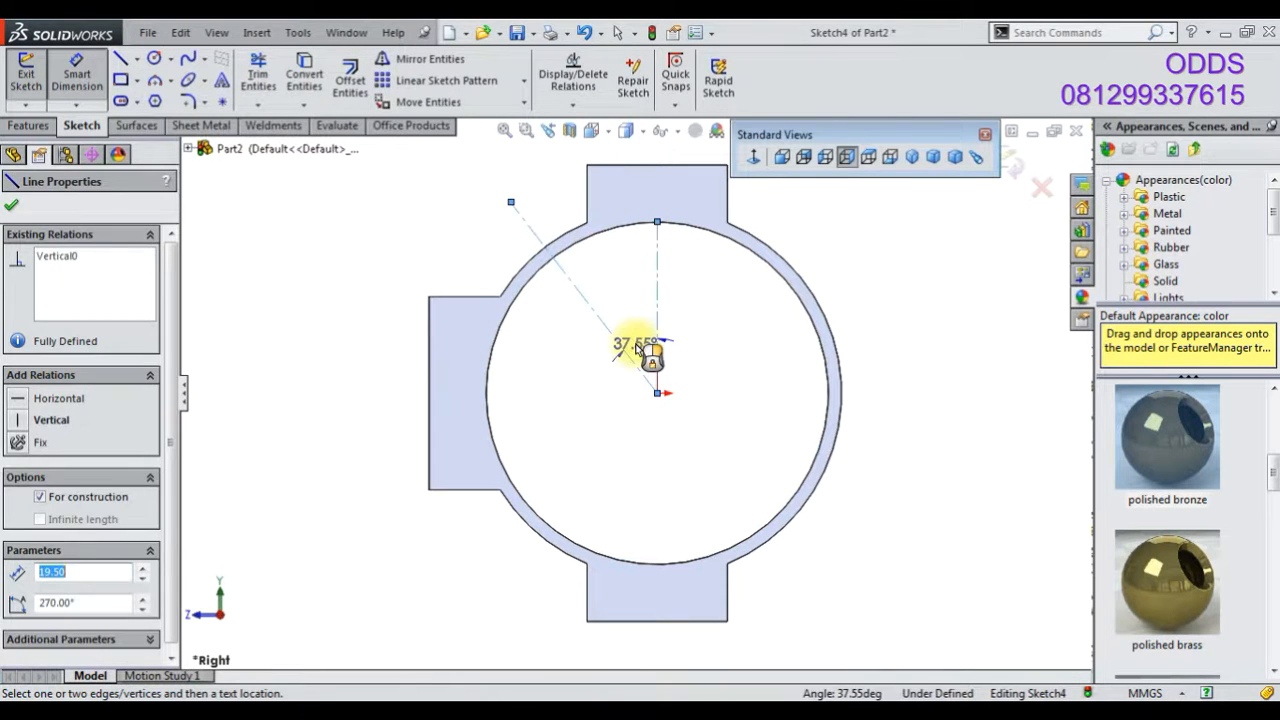
{"action": "left_click", "coordinate": [640, 348]}
{"action": "type", "text": "45"}
{"action": "key", "text": "Return"}
- Draw three connected lines forming an open narrow rectangle along the slanted centerline, crossing the ring wall
{"action": "scroll", "coordinate": [636, 352], "scroll_direction": "down", "scroll_amount": 2}
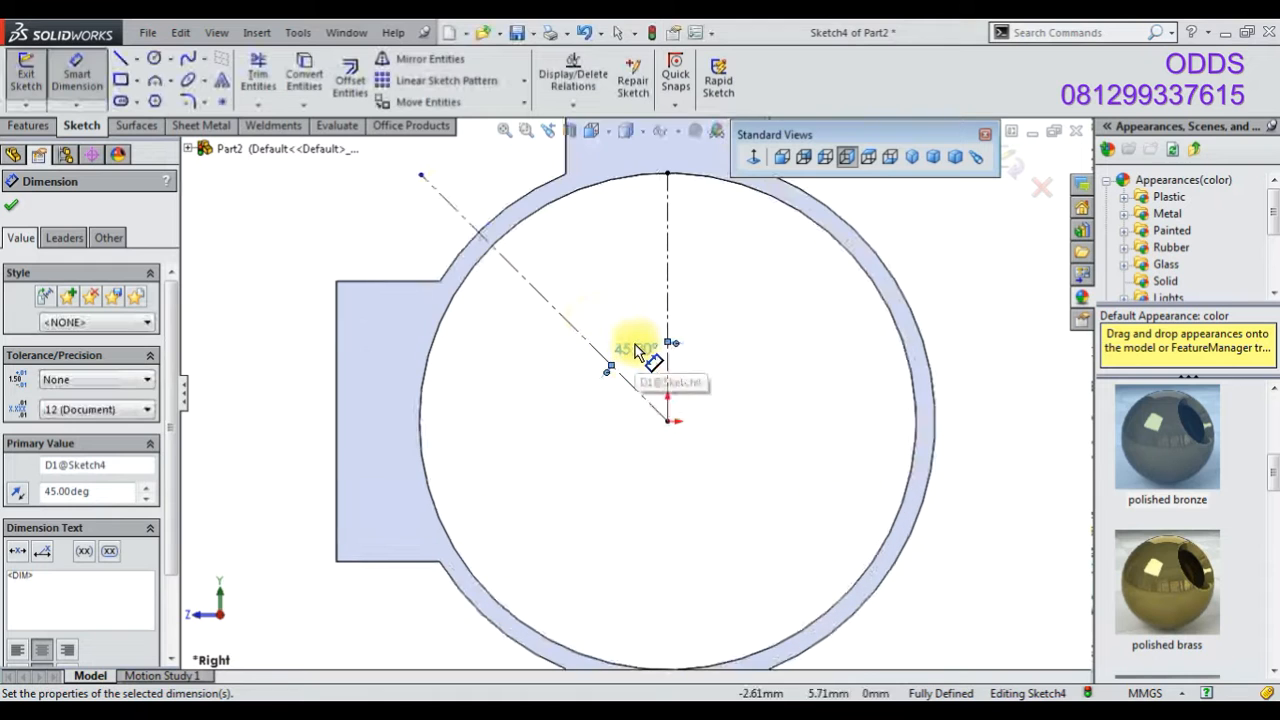
{"action": "left_click", "coordinate": [120, 59]}
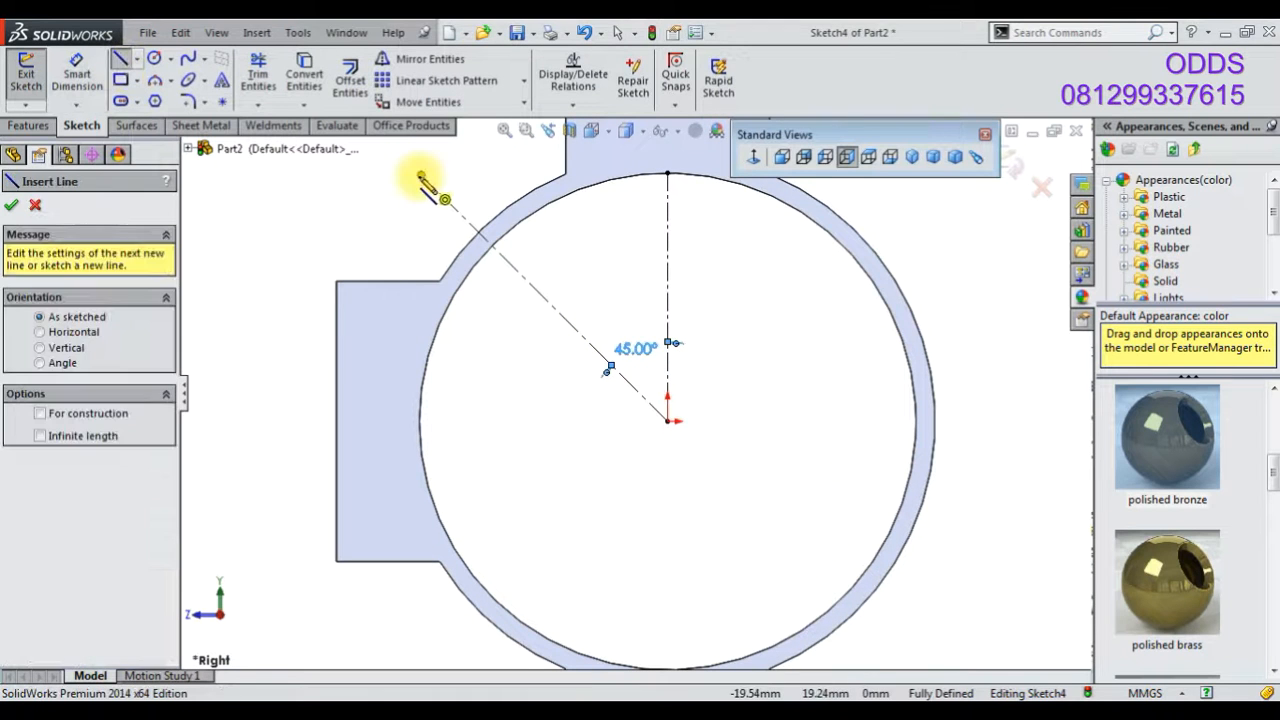
{"action": "left_click", "coordinate": [421, 176]}
{"action": "left_click", "coordinate": [444, 150]}
{"action": "left_click", "coordinate": [591, 297]}
{"action": "left_click", "coordinate": [567, 320]}
{"action": "right_click", "coordinate": [338, 245]}
{"action": "left_click", "coordinate": [380, 243]}
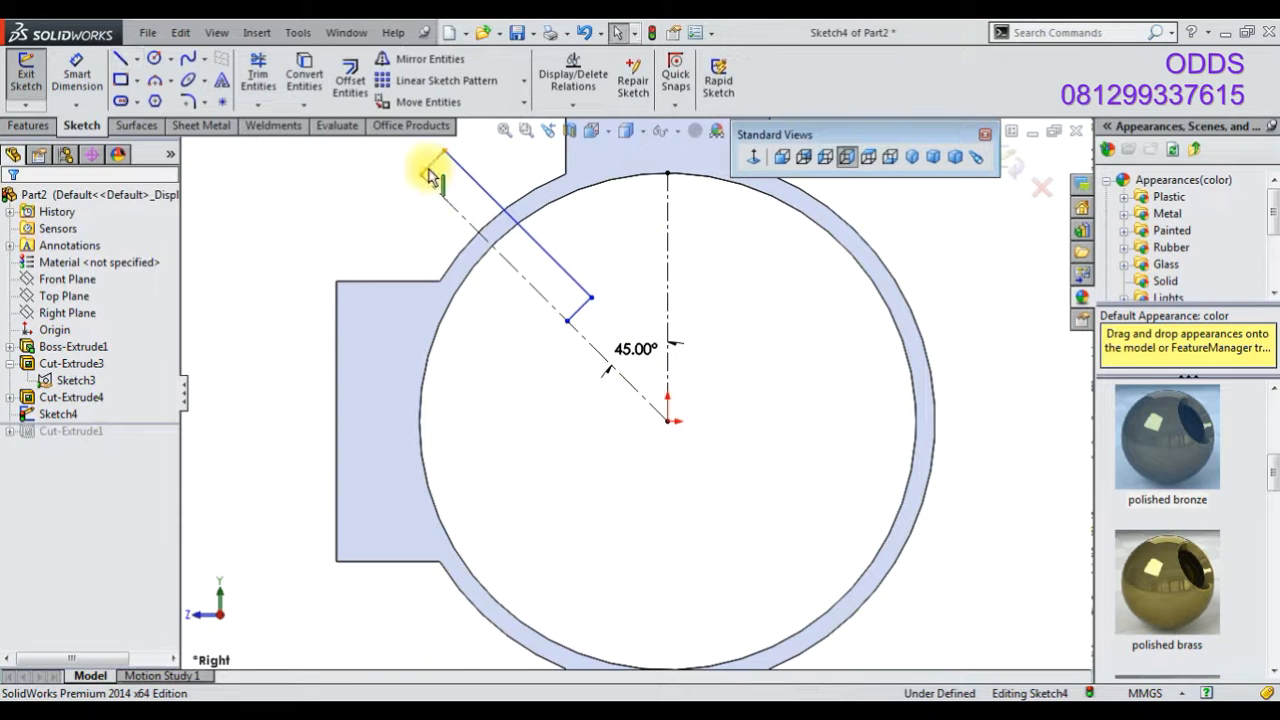
- Set the length of the rectangle's outer short side to 1.5 mm
{"action": "left_click", "coordinate": [428, 176]}
{"action": "scroll", "coordinate": [430, 185], "scroll_direction": "down", "scroll_amount": 2}
{"action": "left_click", "coordinate": [80, 72]}
{"action": "left_click", "coordinate": [465, 200]}
{"action": "left_click", "coordinate": [470, 195]}
{"action": "type", "text": "1.5"}
{"action": "key", "text": "Return"}
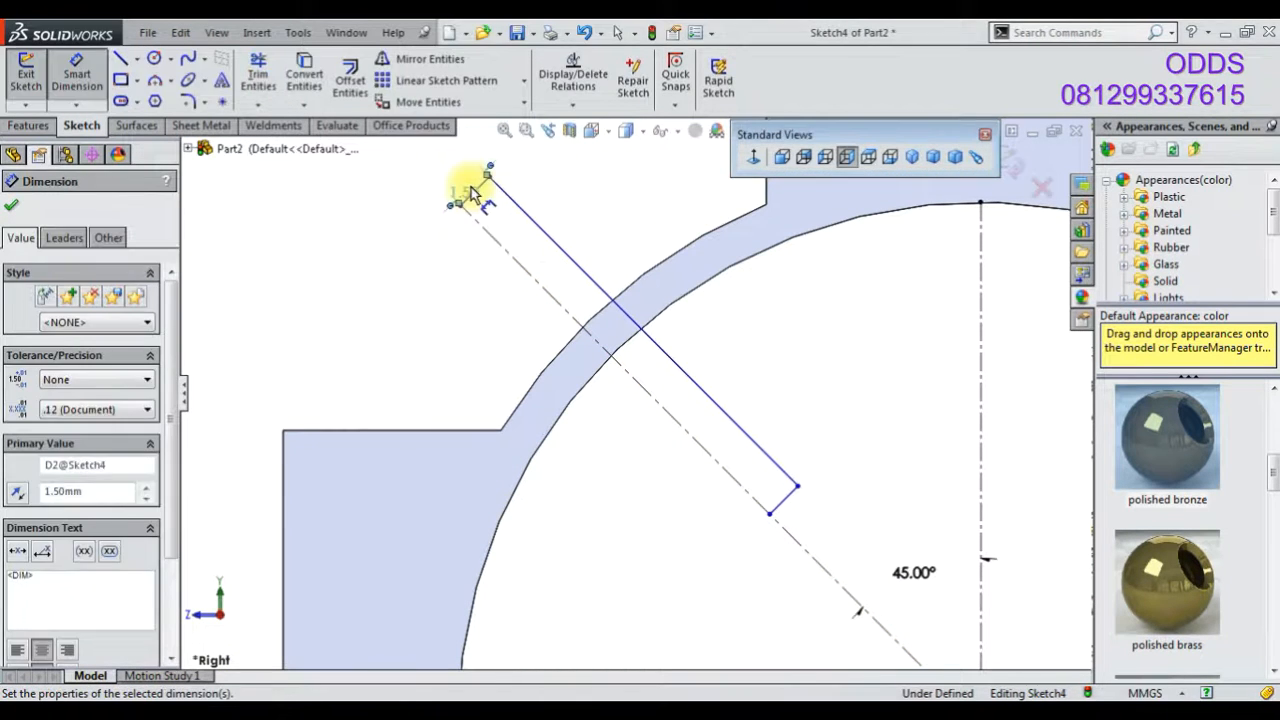
- Make a 360° Revolved Cut of the automatically closed profile about its long side on the slanted centerline
{"action": "left_click", "coordinate": [38, 128]}
{"action": "left_click", "coordinate": [375, 104]}
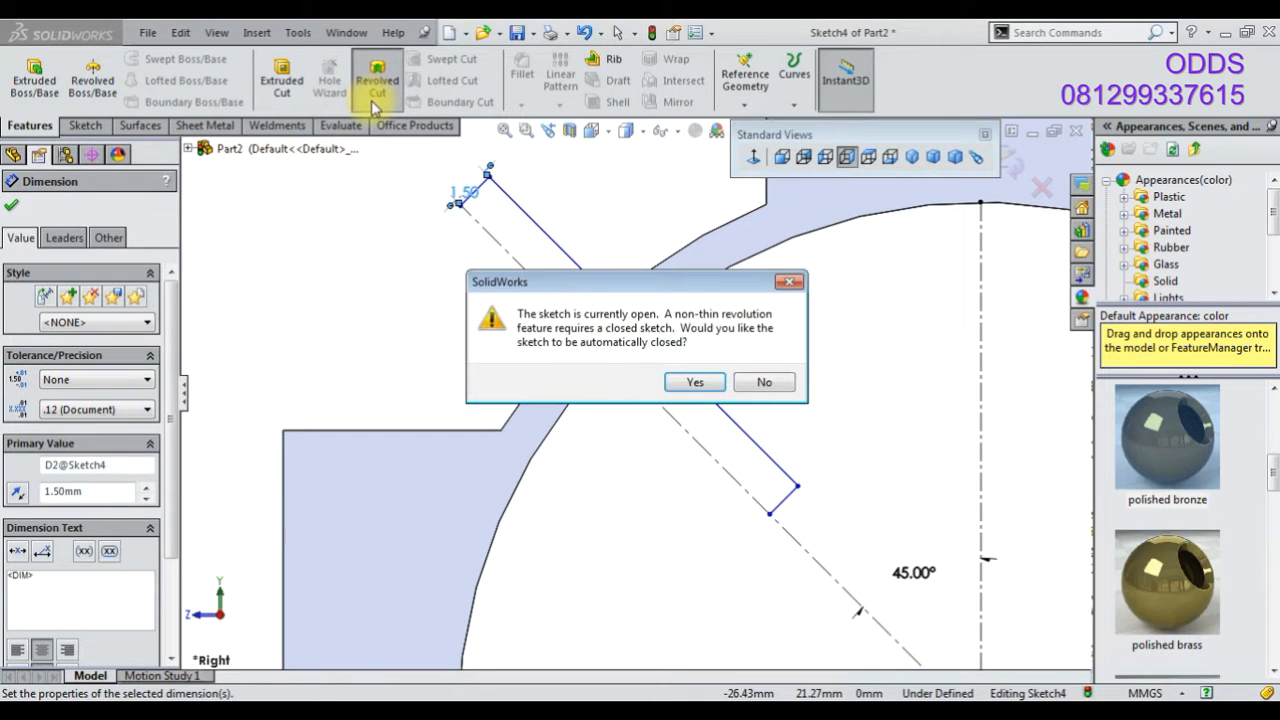
{"action": "left_click", "coordinate": [696, 384]}
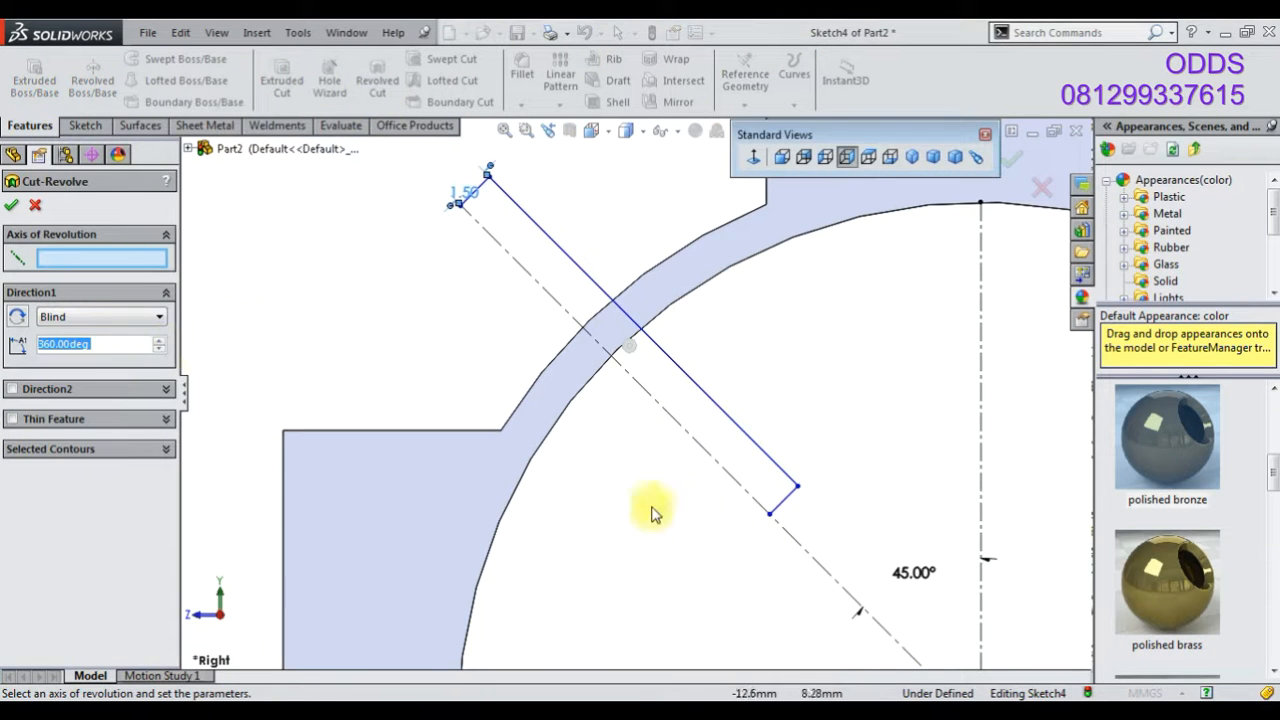
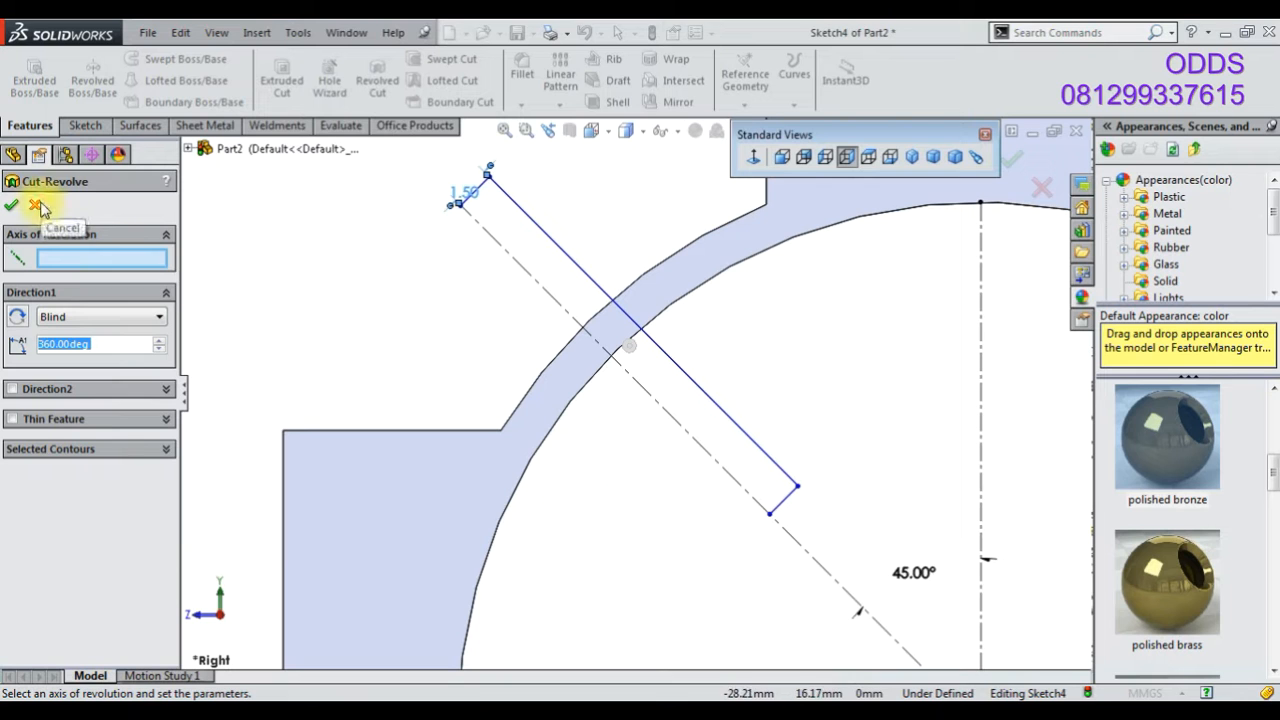
{"action": "left_click", "coordinate": [718, 465]}
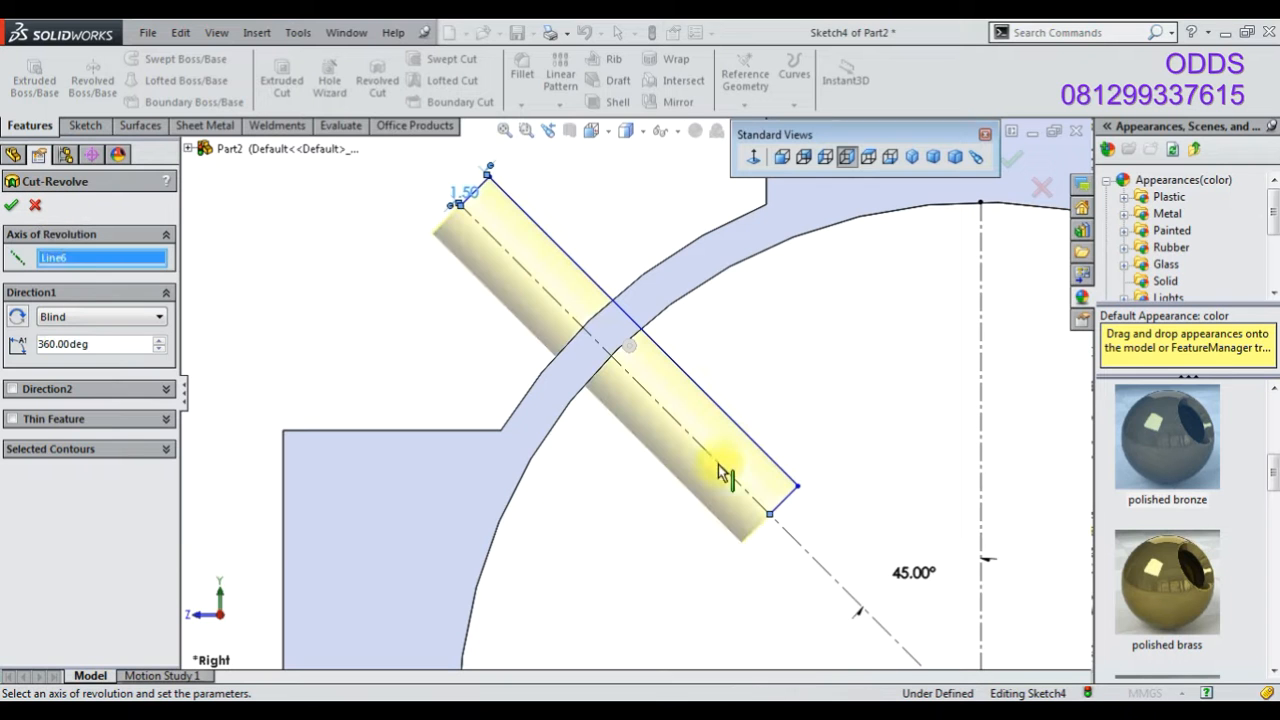
{"action": "left_click", "coordinate": [11, 206]}
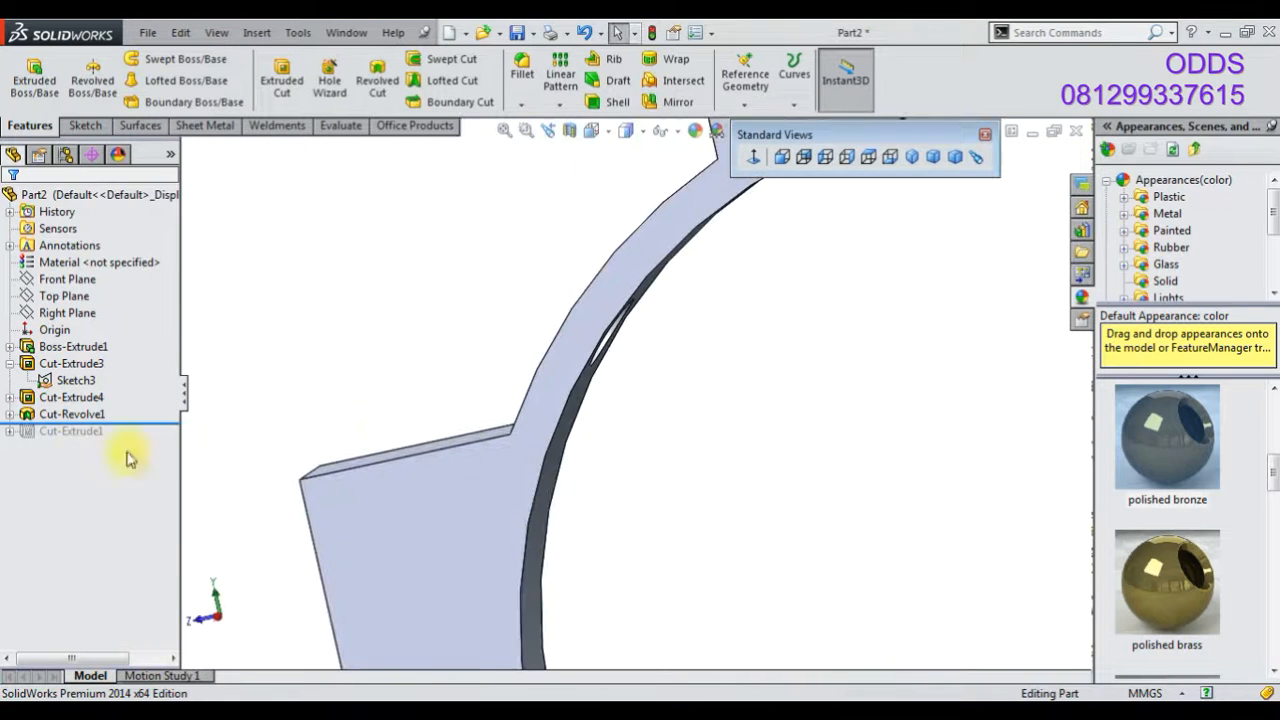
- Roll the model back to before the revolved cut and start a new sketch on the Right Plane
{"action": "left_click_drag", "start_coordinate": [140, 411], "coordinate": [141, 409]}
{"action": "left_click", "coordinate": [474, 574]}
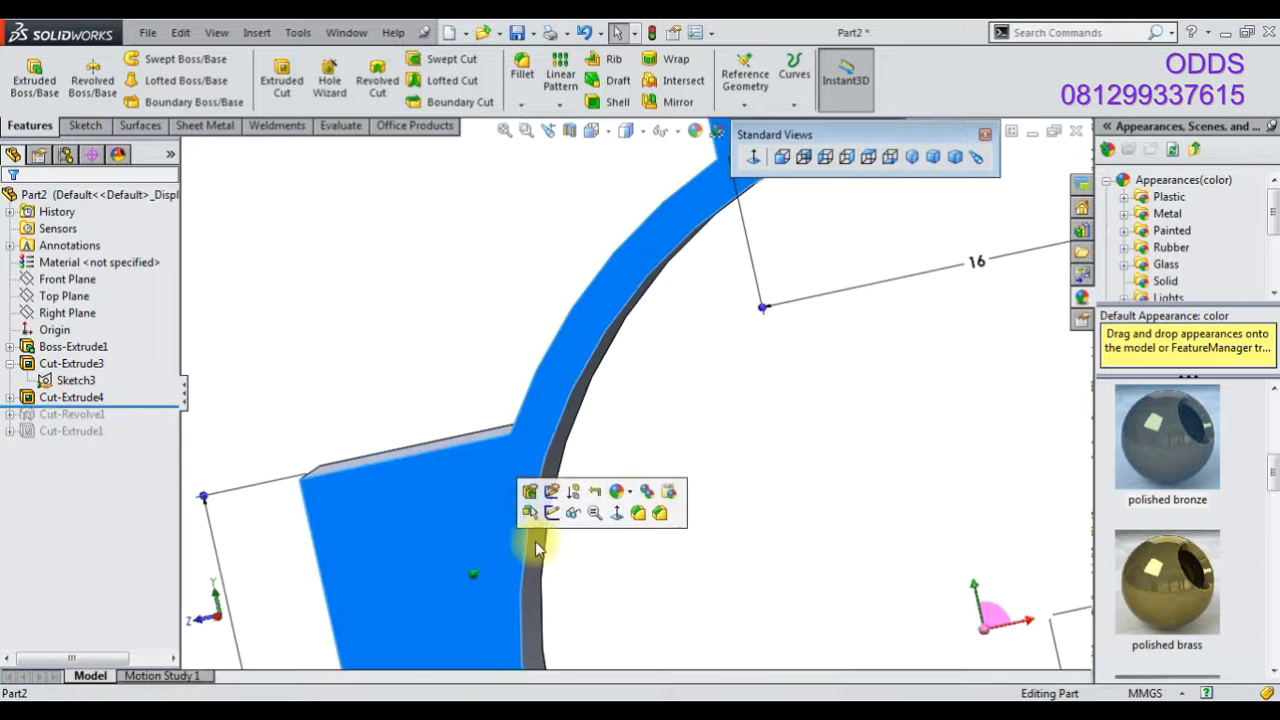
{"action": "left_click", "coordinate": [616, 514]}
{"action": "right_click", "coordinate": [75, 313]}
{"action": "left_click", "coordinate": [91, 289]}
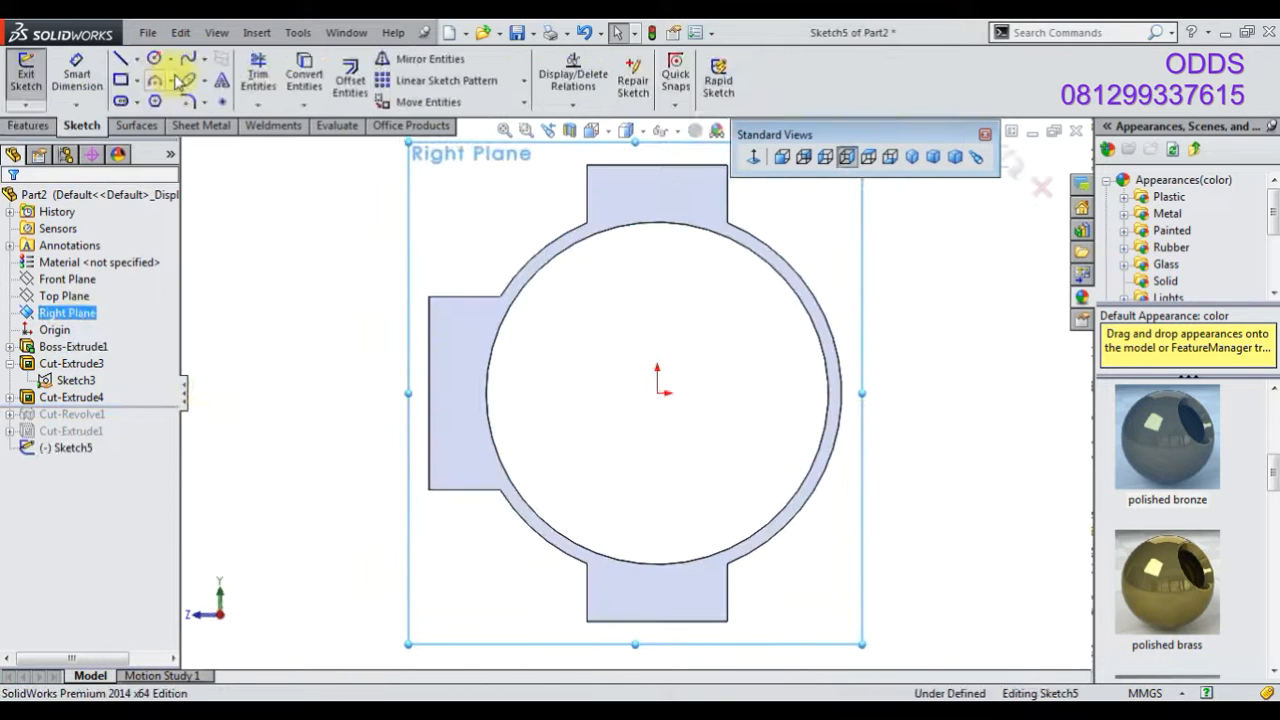
- Draw two concentric circles centred on the origin, one on the ring's inner edge and one inside it with about 17.6 mm radius
{"action": "left_click", "coordinate": [153, 58]}
{"action": "left_click_drag", "start_coordinate": [658, 394], "coordinate": [541, 523]}
{"action": "left_click", "coordinate": [658, 394]}
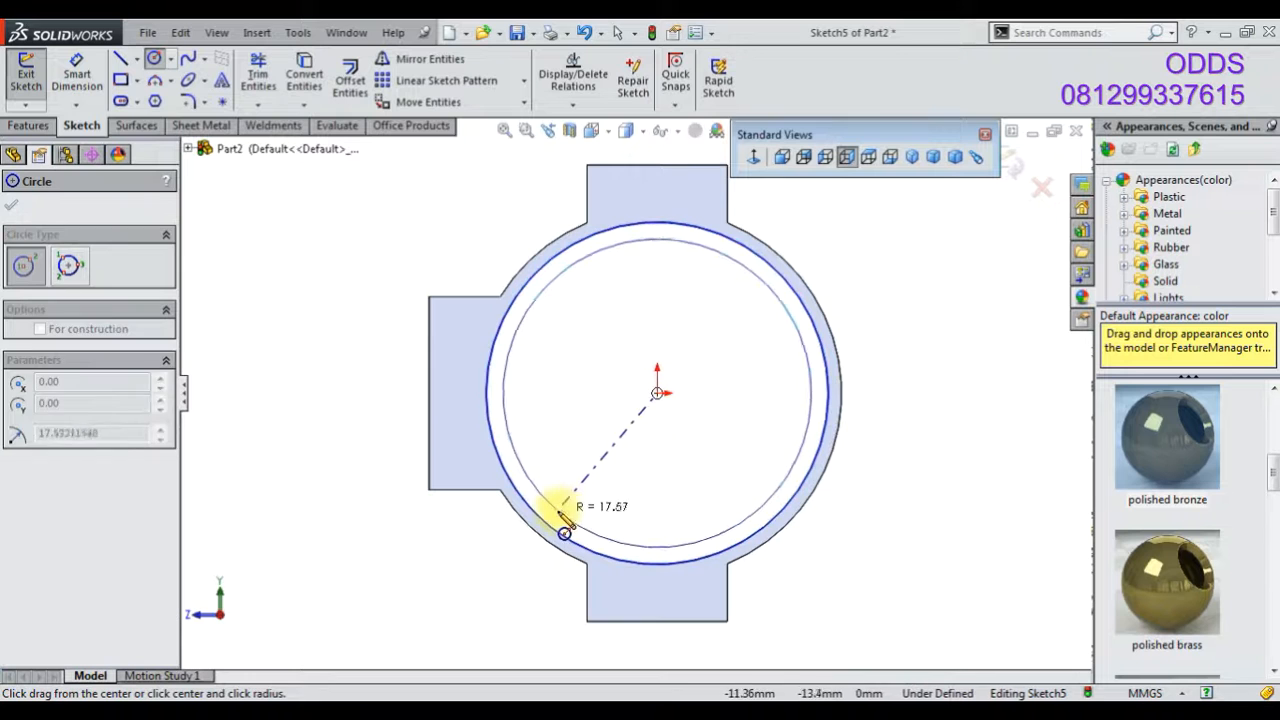
{"action": "left_click", "coordinate": [543, 509]}
- Set the outer circle's diameter to 39 mm and place the dimension clear of the part beside the side lug
{"action": "left_click", "coordinate": [77, 75]}
{"action": "left_click", "coordinate": [521, 487]}
{"action": "left_click", "coordinate": [470, 558]}
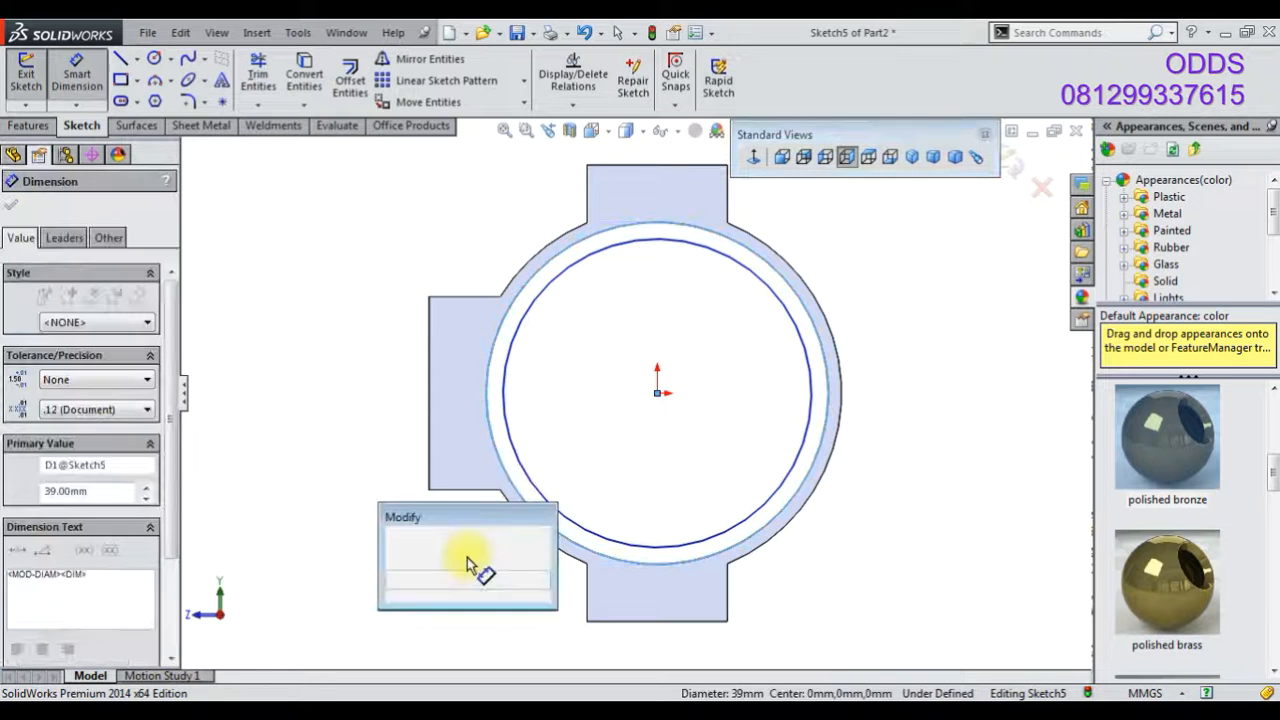
{"action": "type", "text": "39"}
{"action": "key", "text": "Return"}
{"action": "left_click", "coordinate": [341, 433]}
{"action": "left_click_drag", "start_coordinate": [449, 555], "coordinate": [300, 418]}
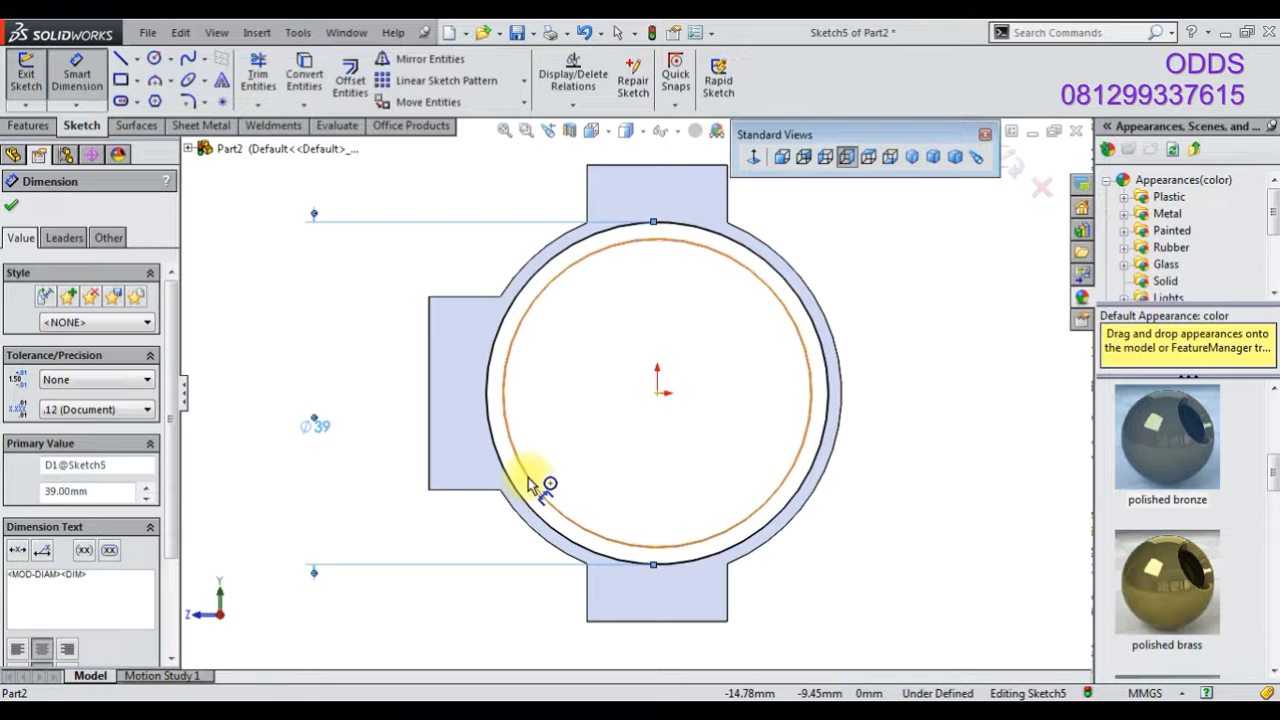
- Set the radial gap between the two concentric circles to 2 mm
{"action": "left_click", "coordinate": [530, 485]}
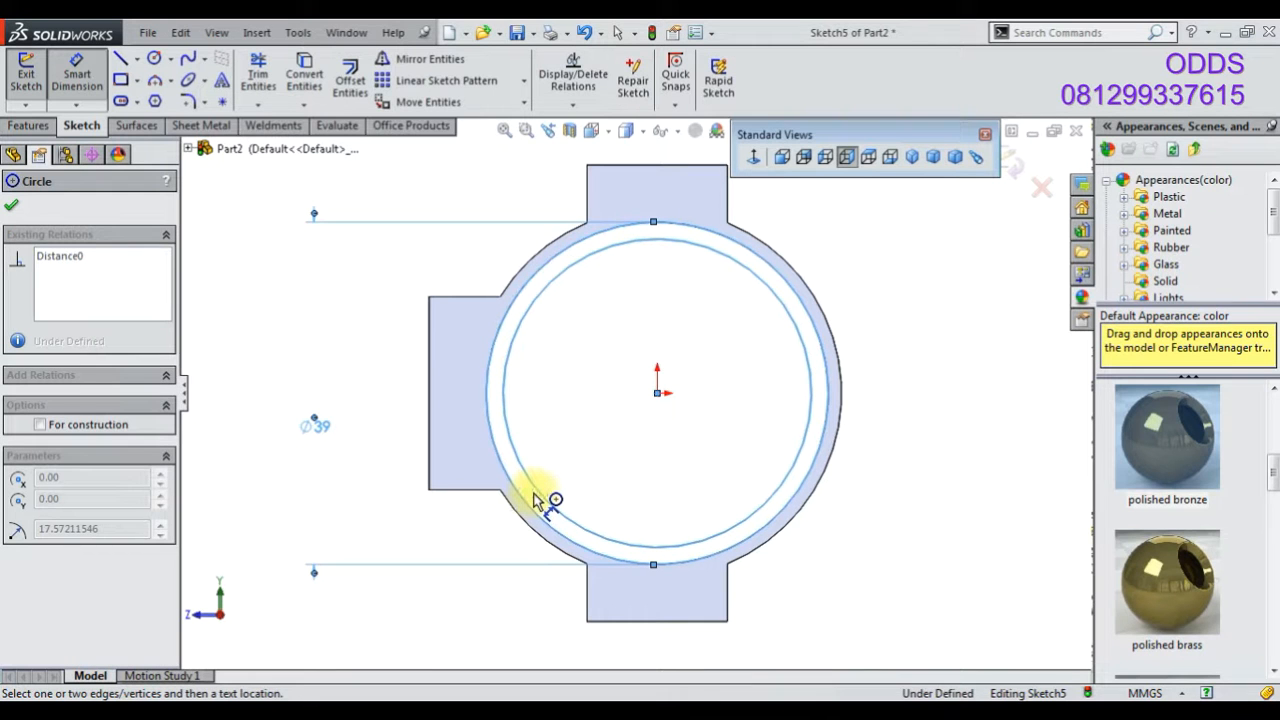
{"action": "left_click", "coordinate": [502, 534]}
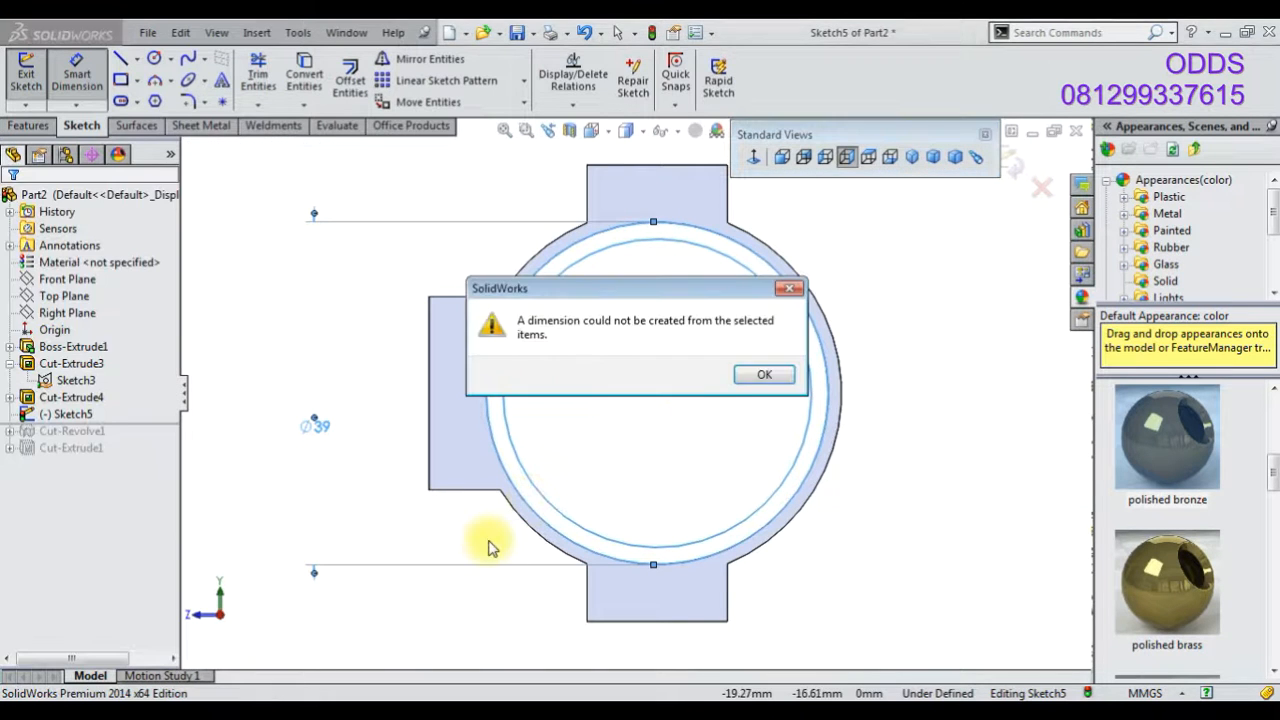
{"action": "left_click", "coordinate": [753, 376]}
{"action": "left_click", "coordinate": [564, 516]}
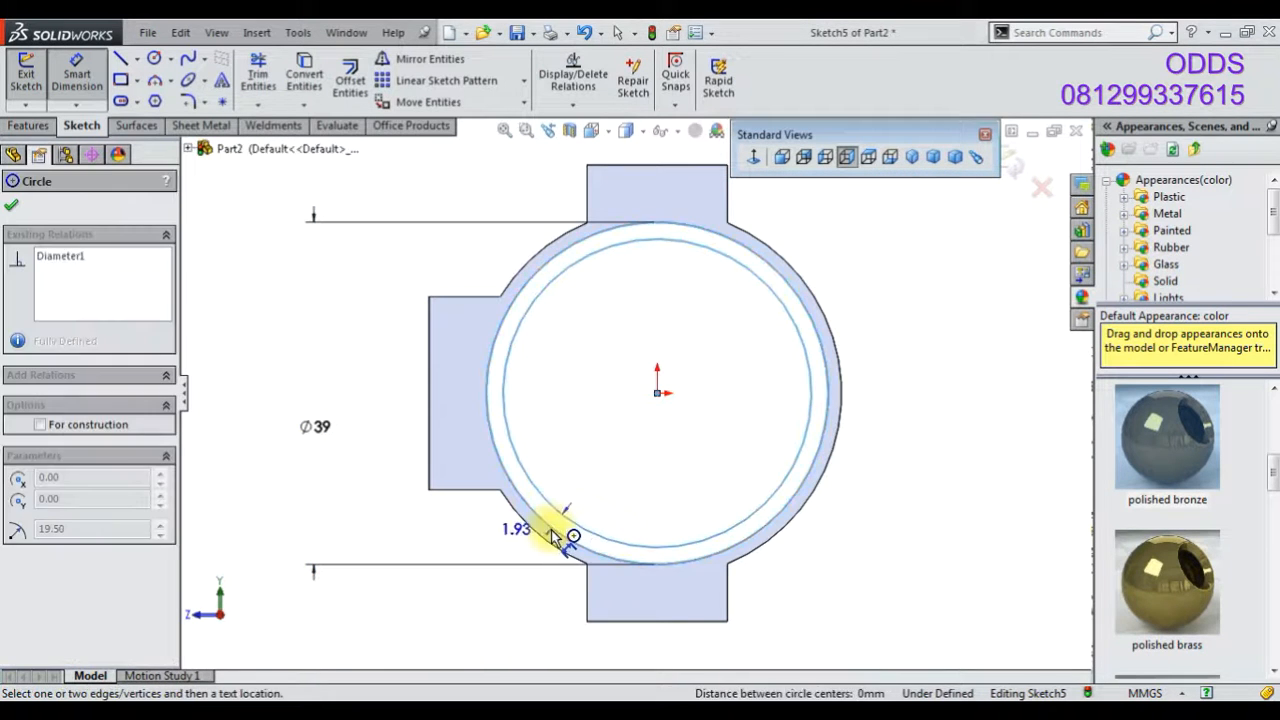
{"action": "left_click", "coordinate": [518, 558]}
{"action": "type", "text": "2"}
{"action": "key", "text": "Return"}
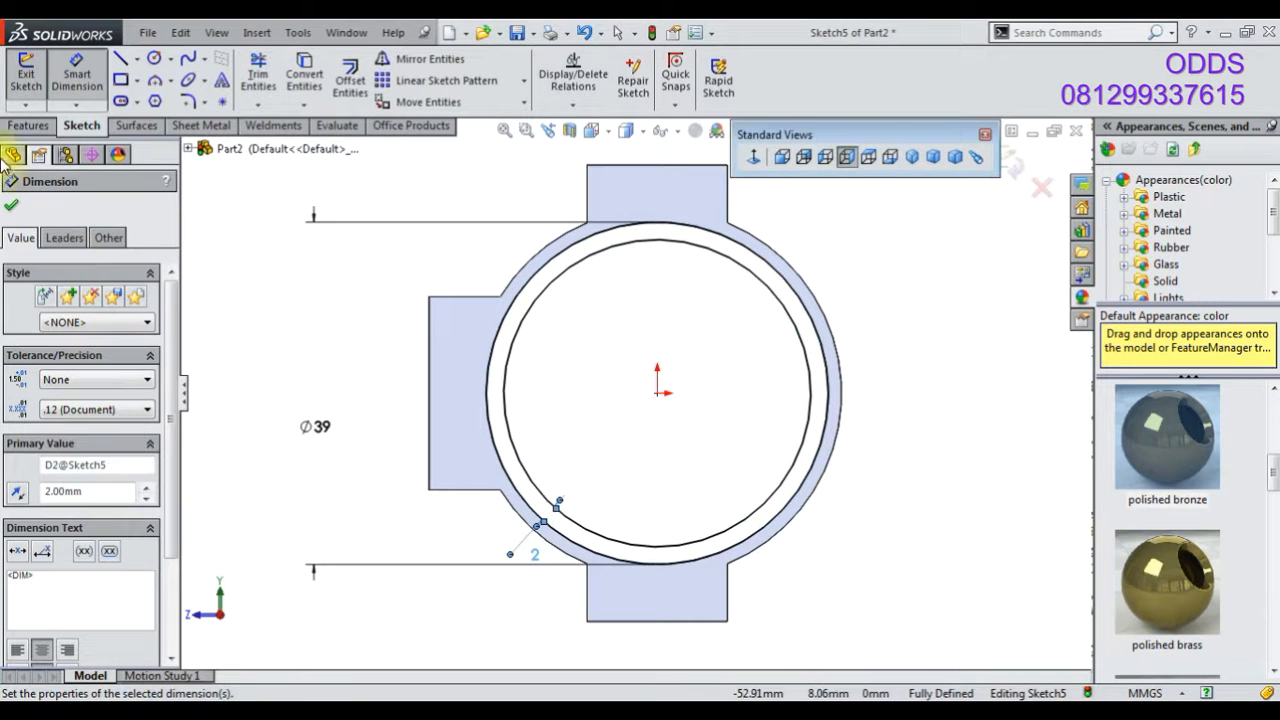
- Extrude the ring profile 6 mm from the Mid Plane as a separate body, with Merge result off
{"action": "left_click", "coordinate": [28, 125]}
{"action": "left_click", "coordinate": [34, 80]}
{"action": "left_click", "coordinate": [100, 310]}
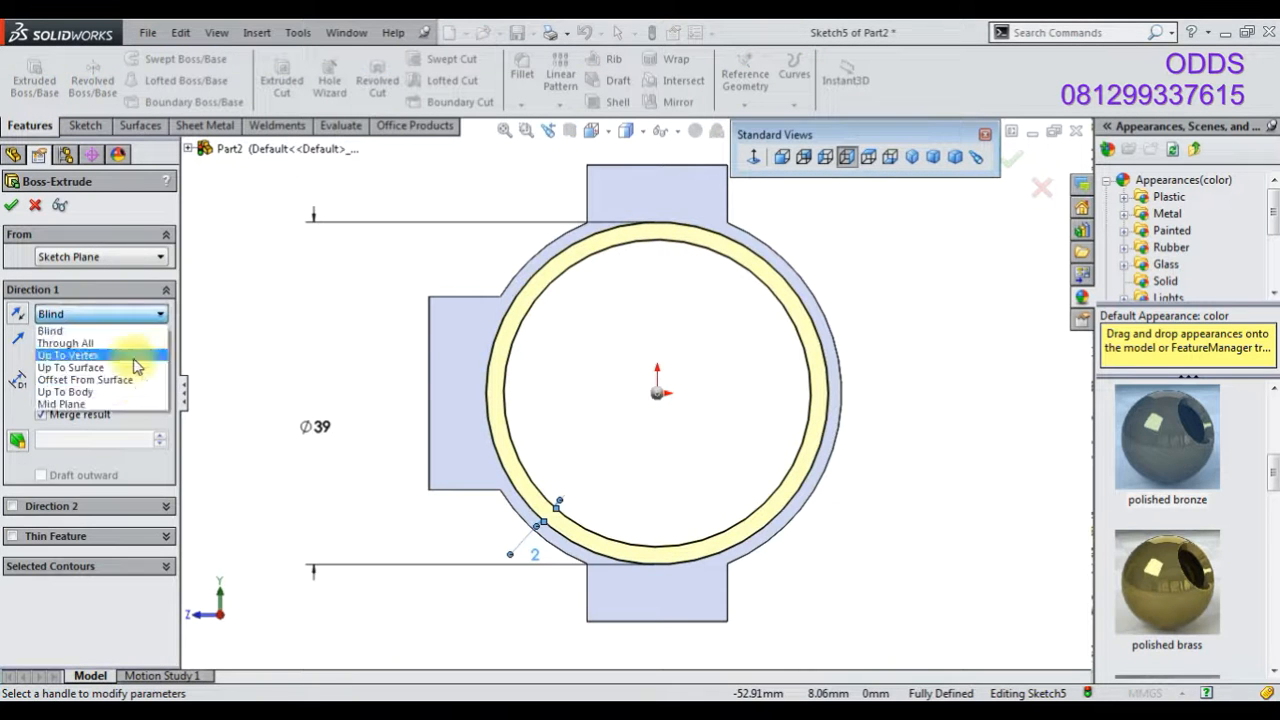
{"action": "left_click", "coordinate": [88, 412]}
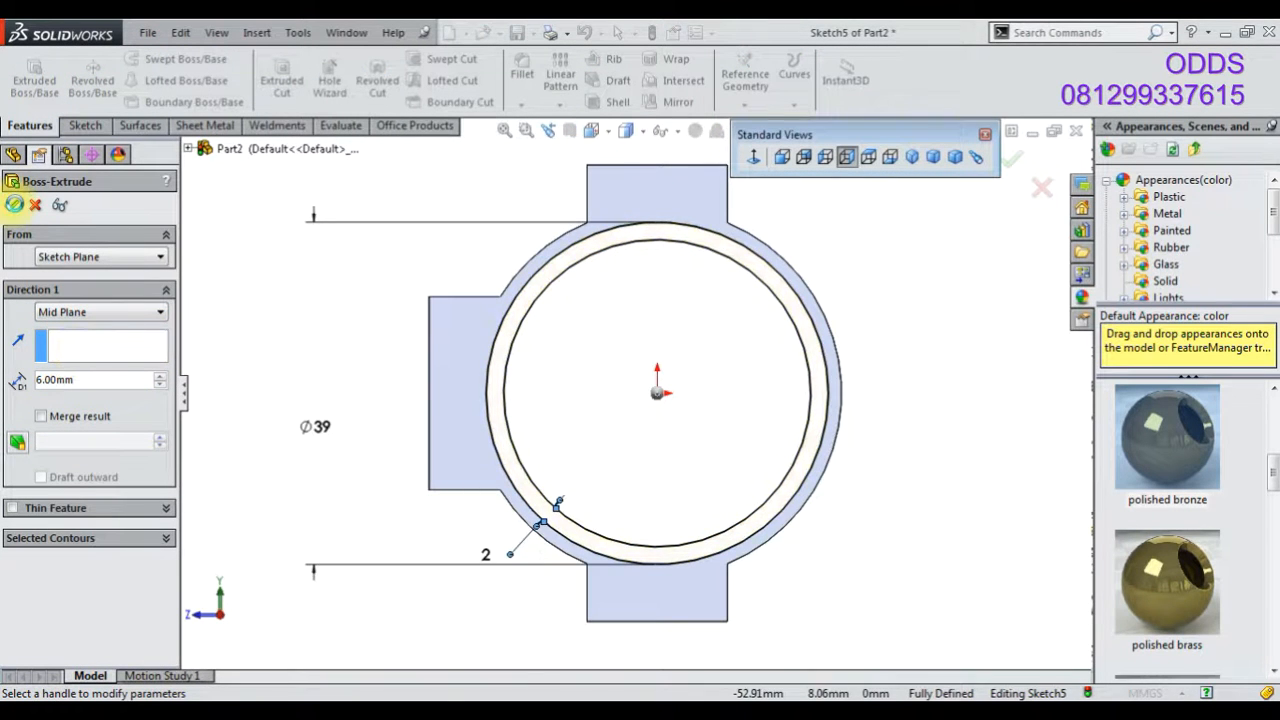
{"action": "left_click", "coordinate": [14, 204]}
- Roll the model forward to include the revolved cut
{"action": "middle_click_drag", "start_coordinate": [545, 440], "coordinate": [598, 474]}
{"action": "left_click_drag", "start_coordinate": [143, 440], "coordinate": [139, 455]}
{"action": "right_click", "coordinate": [107, 448]}
{"action": "middle_click_drag", "start_coordinate": [575, 344], "coordinate": [470, 390]}
- Edit the revolved cut so its feature scope covers all bodies
{"action": "right_click", "coordinate": [72, 447]}
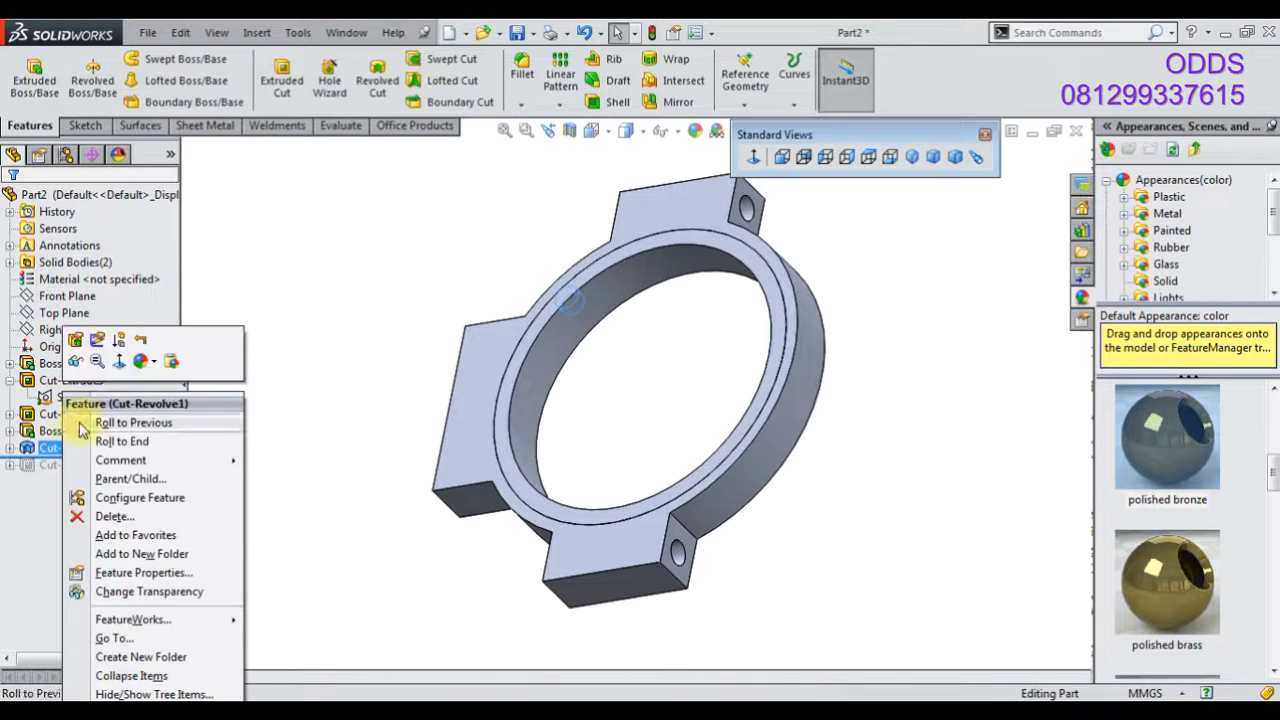
{"action": "left_click", "coordinate": [94, 335]}
{"action": "left_click", "coordinate": [88, 469]}
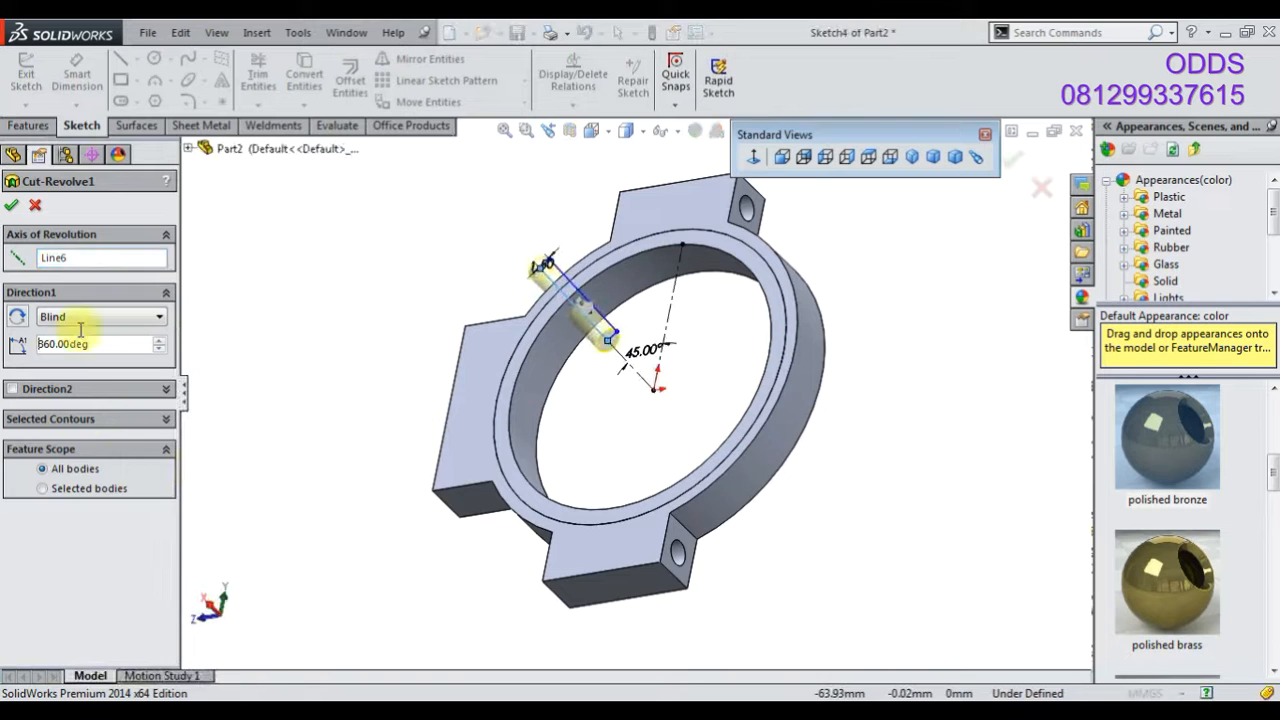
{"action": "middle_click_drag", "start_coordinate": [625, 490], "coordinate": [658, 572]}
- Mirror the revolved cut about the Top Plane and roll the model forward to include the last extruded cut
{"action": "left_click", "coordinate": [42, 448]}
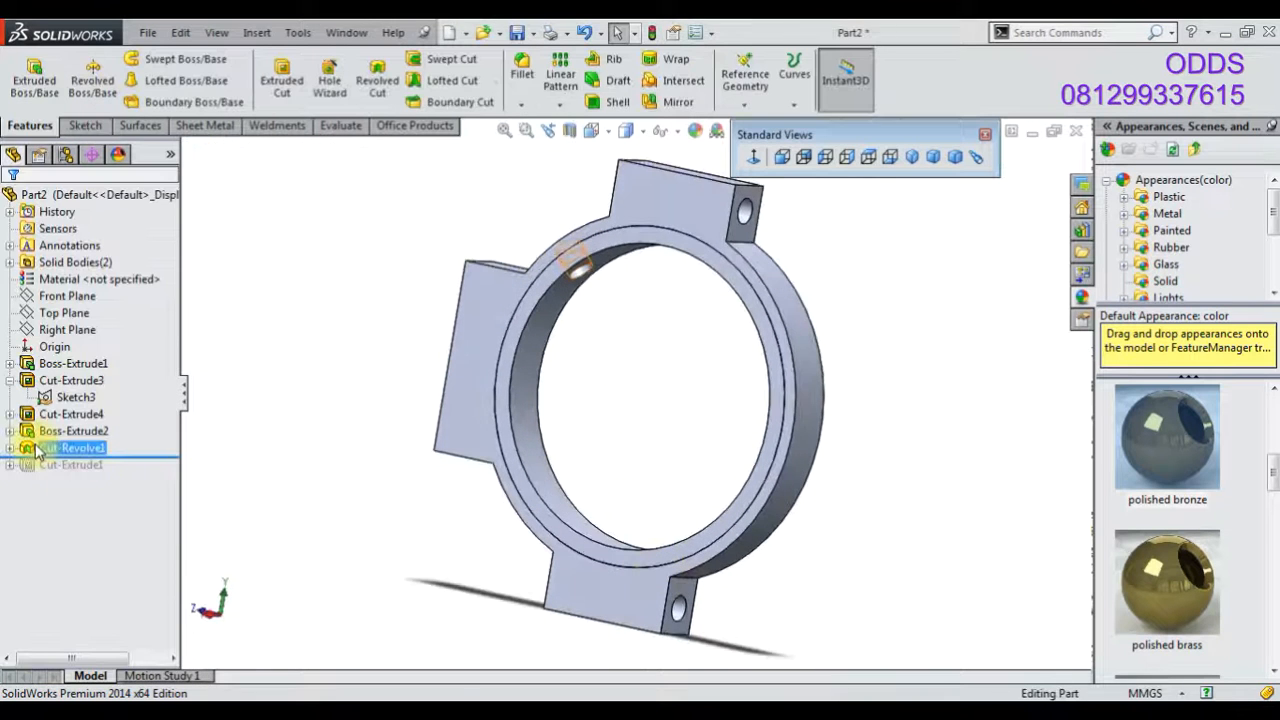
{"action": "left_click", "coordinate": [558, 106]}
{"action": "left_click", "coordinate": [585, 157]}
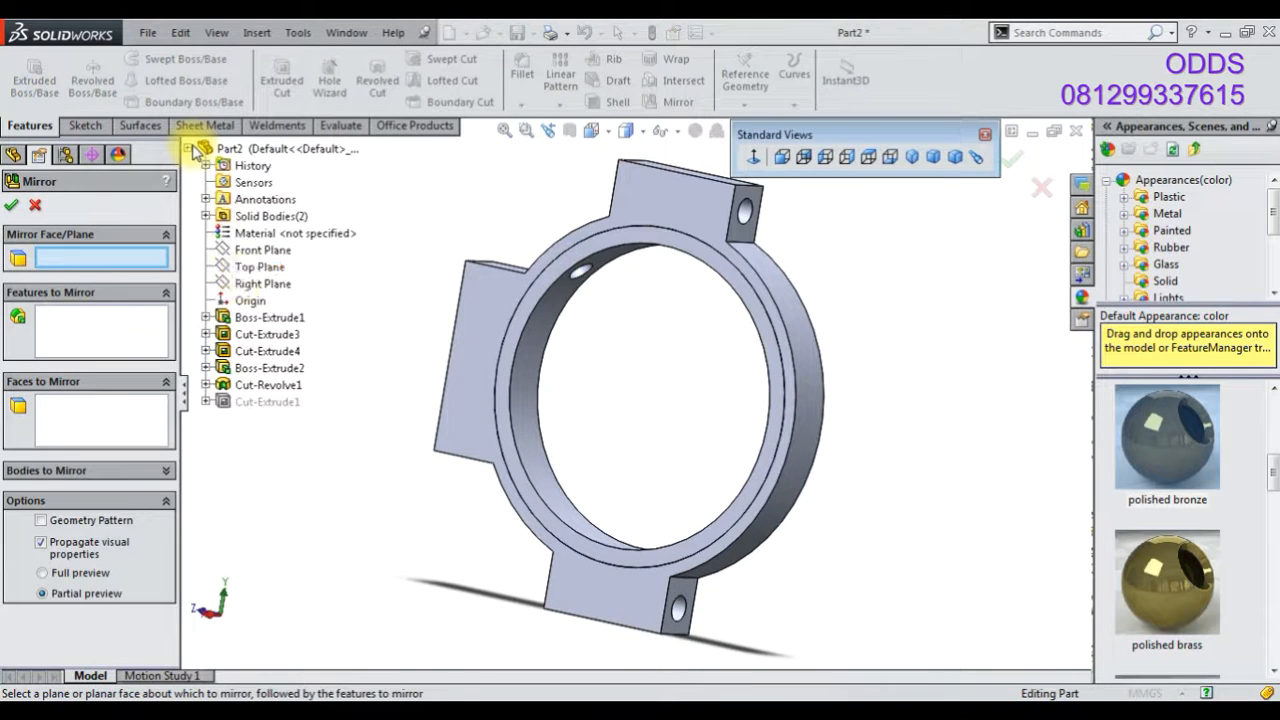
{"action": "left_click", "coordinate": [251, 268]}
{"action": "left_click", "coordinate": [263, 386]}
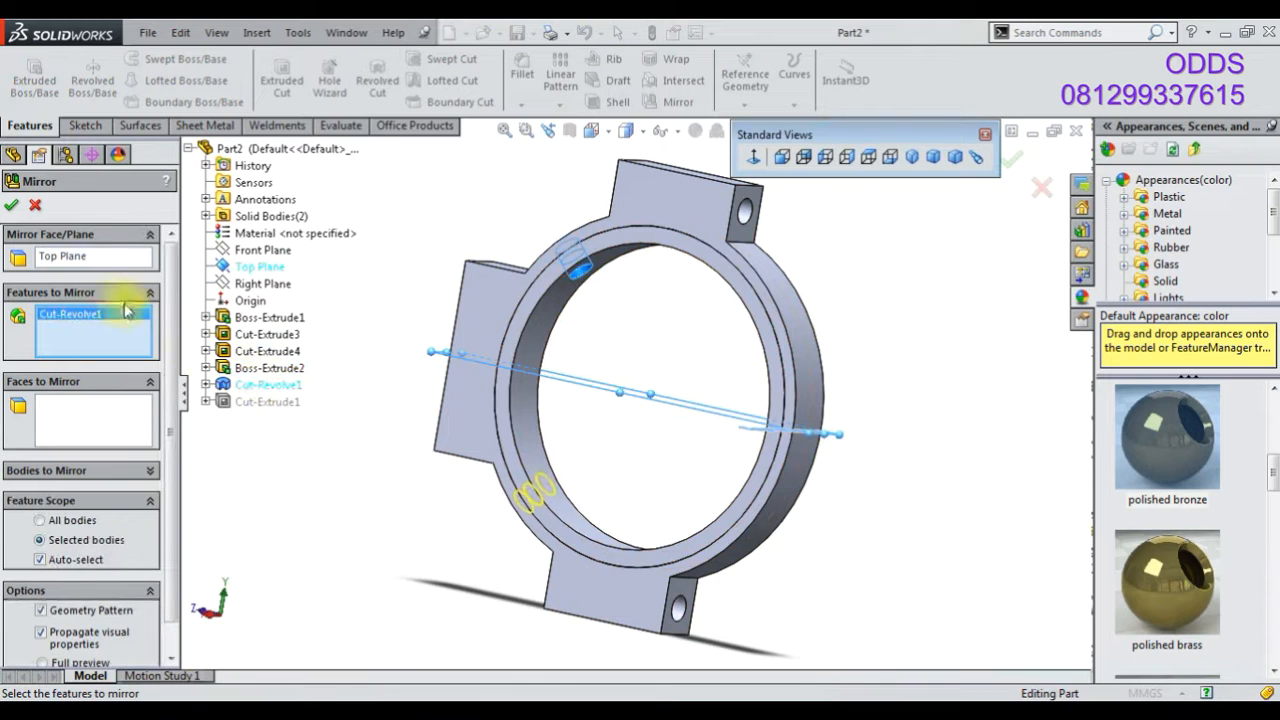
{"action": "left_click", "coordinate": [13, 206]}
{"action": "left_click_drag", "start_coordinate": [157, 474], "coordinate": [150, 489]}
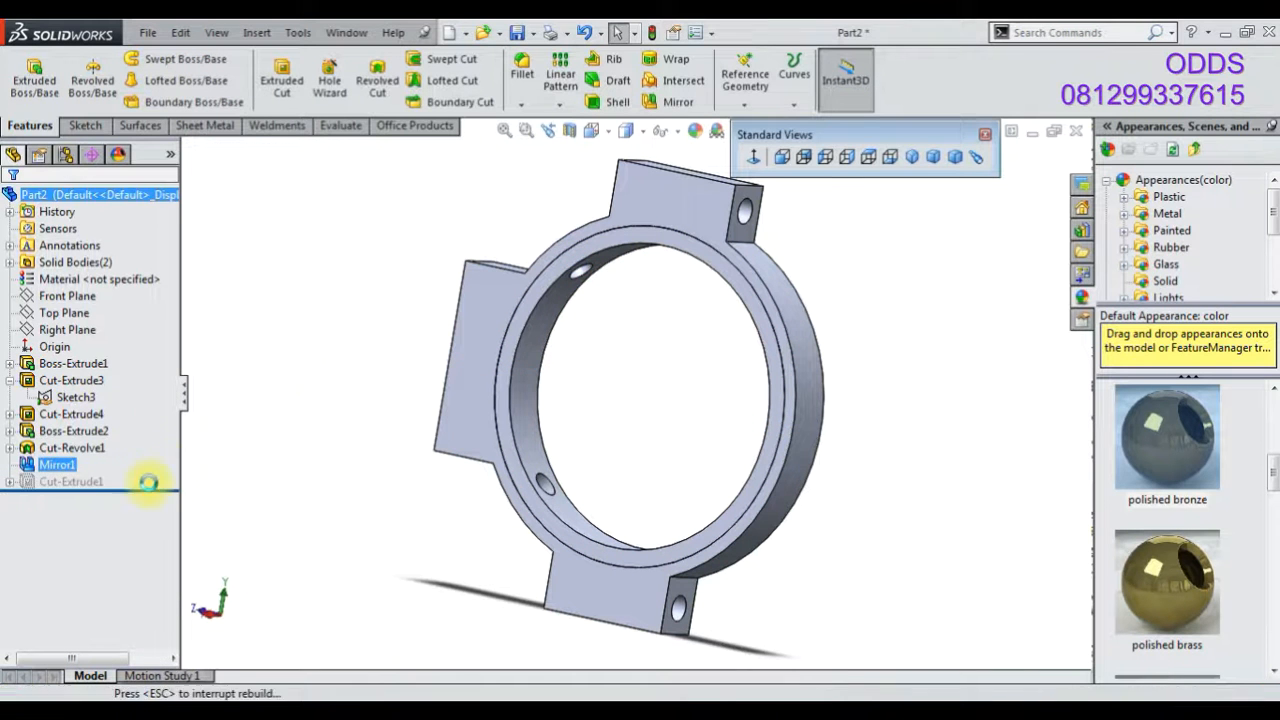
{"action": "middle_click_drag", "start_coordinate": [476, 370], "coordinate": [668, 340]}
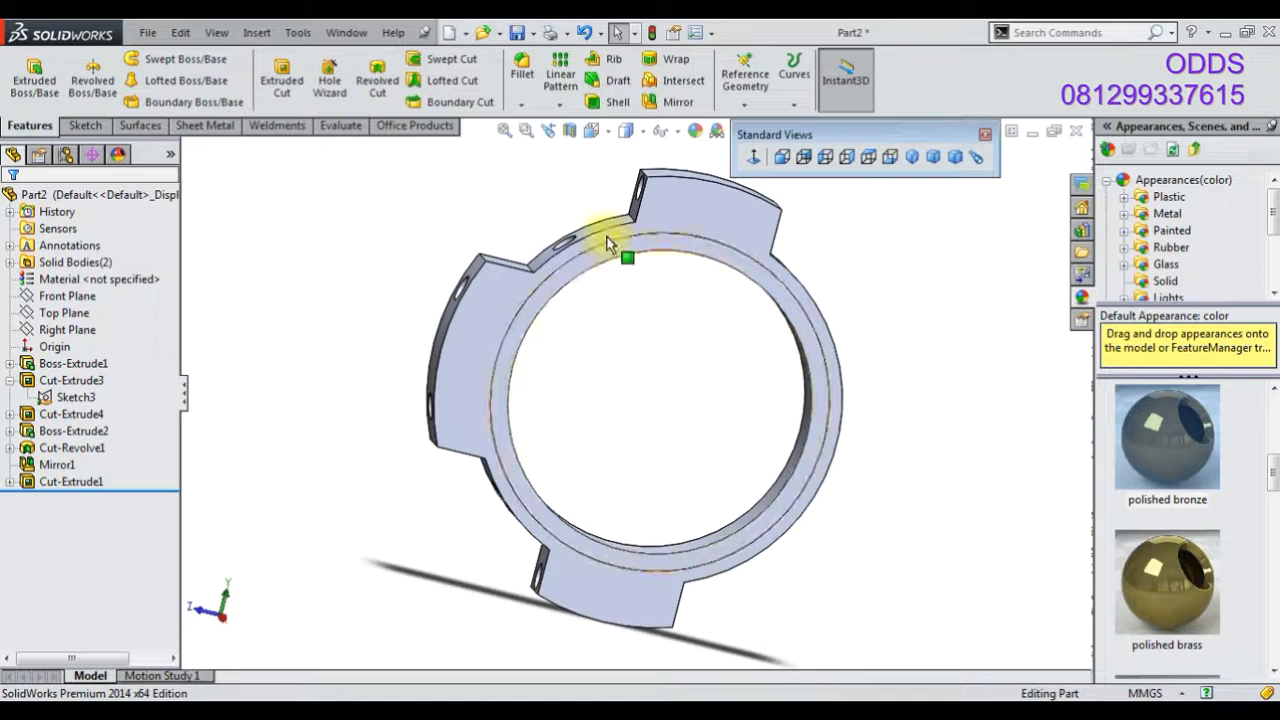
- On the Right Plane, sketch a horizontal centerline about 55 mm long from the inner ring's bore outward past the side lug
{"action": "left_click", "coordinate": [66, 330]}
{"action": "left_click", "coordinate": [99, 296]}
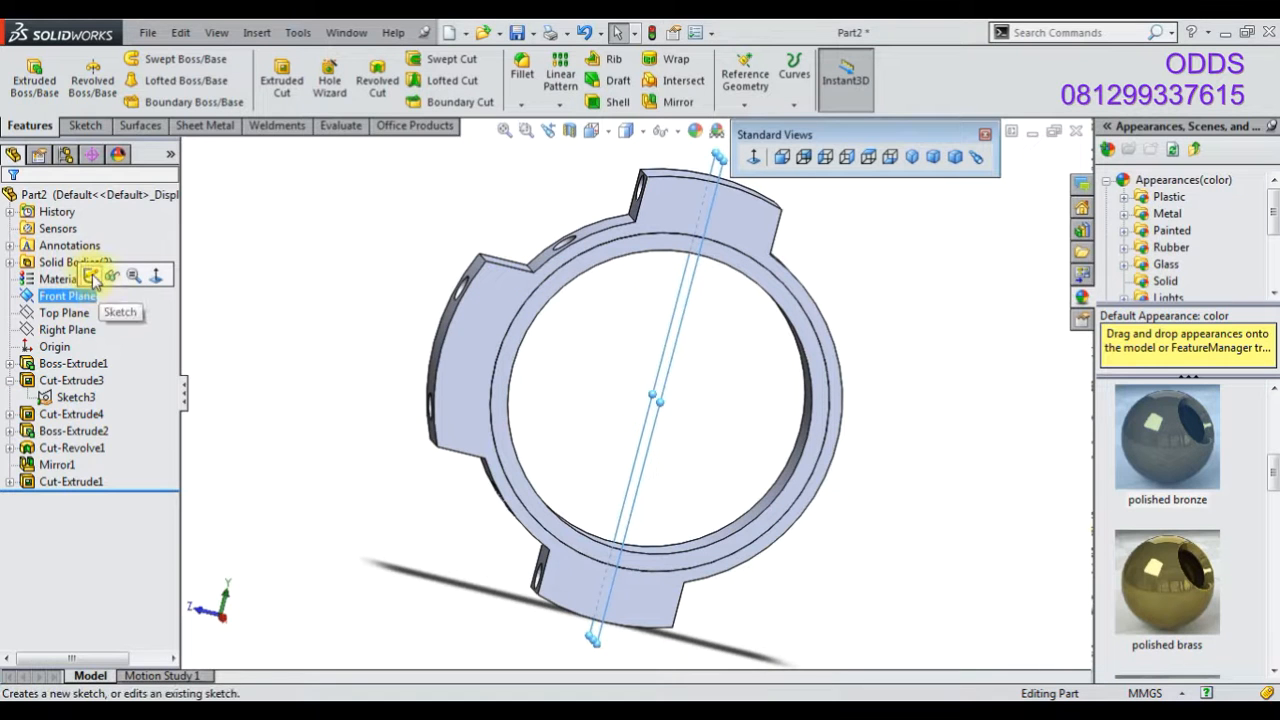
{"action": "left_click", "coordinate": [63, 329]}
{"action": "right_click", "coordinate": [66, 330]}
{"action": "left_click", "coordinate": [136, 313]}
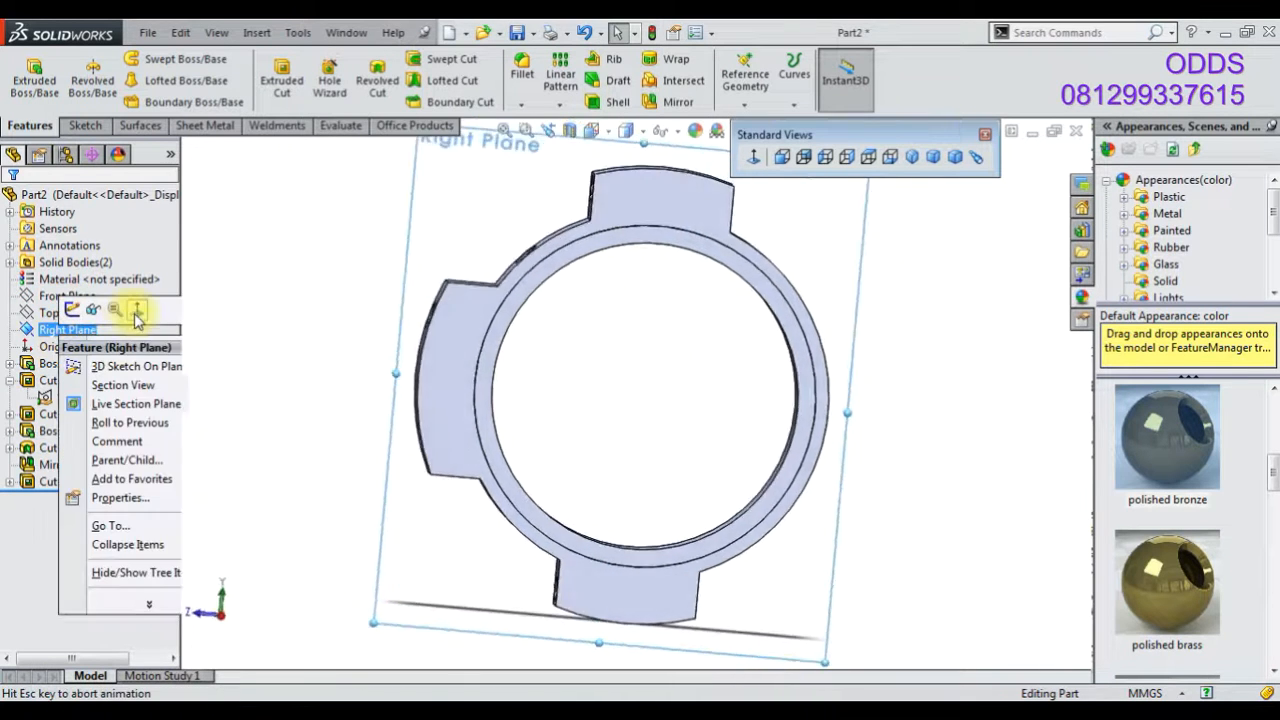
{"action": "left_click", "coordinate": [72, 309]}
{"action": "left_click", "coordinate": [136, 59]}
{"action": "left_click", "coordinate": [160, 91]}
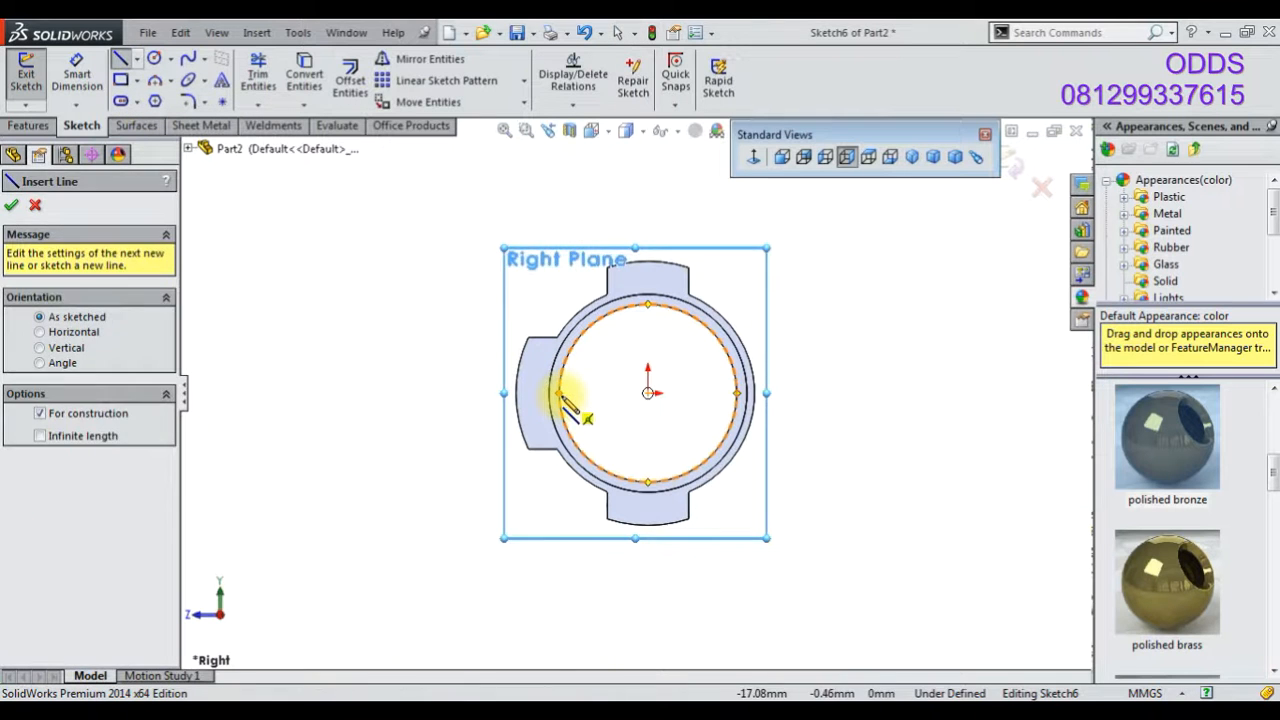
{"action": "left_click", "coordinate": [559, 394]}
{"action": "left_click", "coordinate": [283, 393]}
{"action": "right_click", "coordinate": [277, 320]}
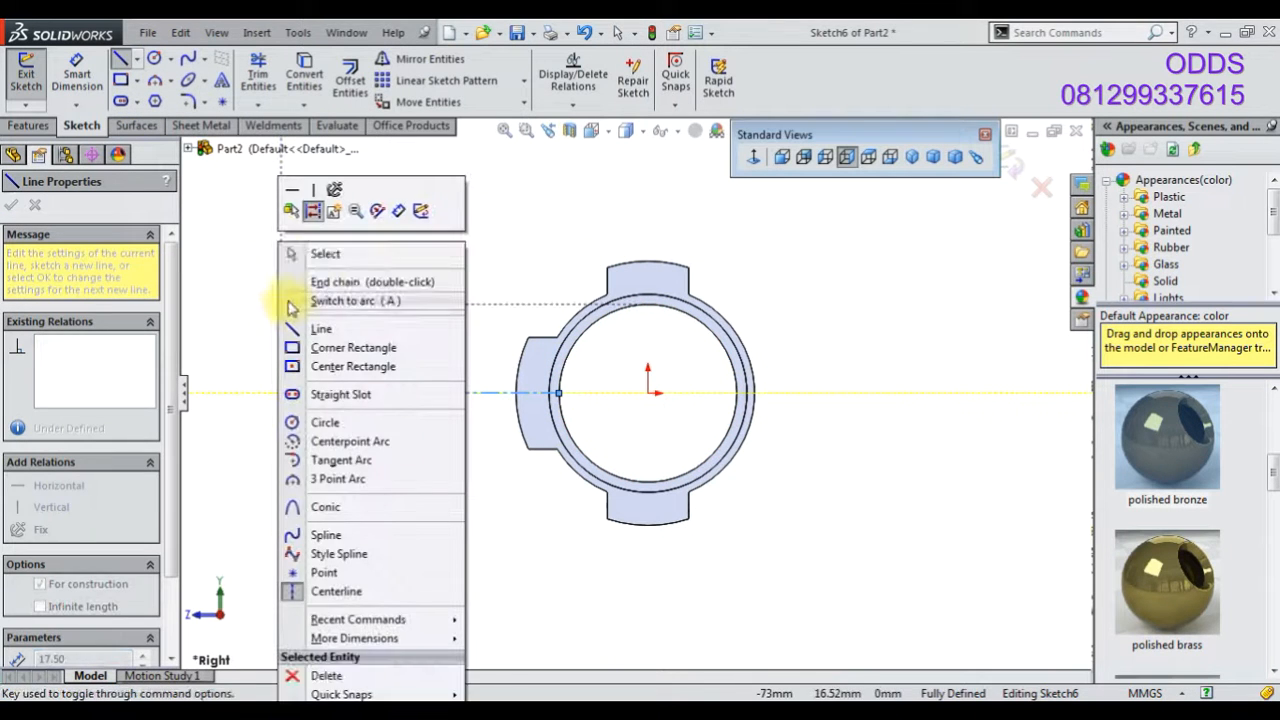
{"action": "left_click", "coordinate": [345, 254]}
{"action": "left_click", "coordinate": [76, 75]}
{"action": "left_click", "coordinate": [350, 395]}
{"action": "right_click", "coordinate": [340, 362]}
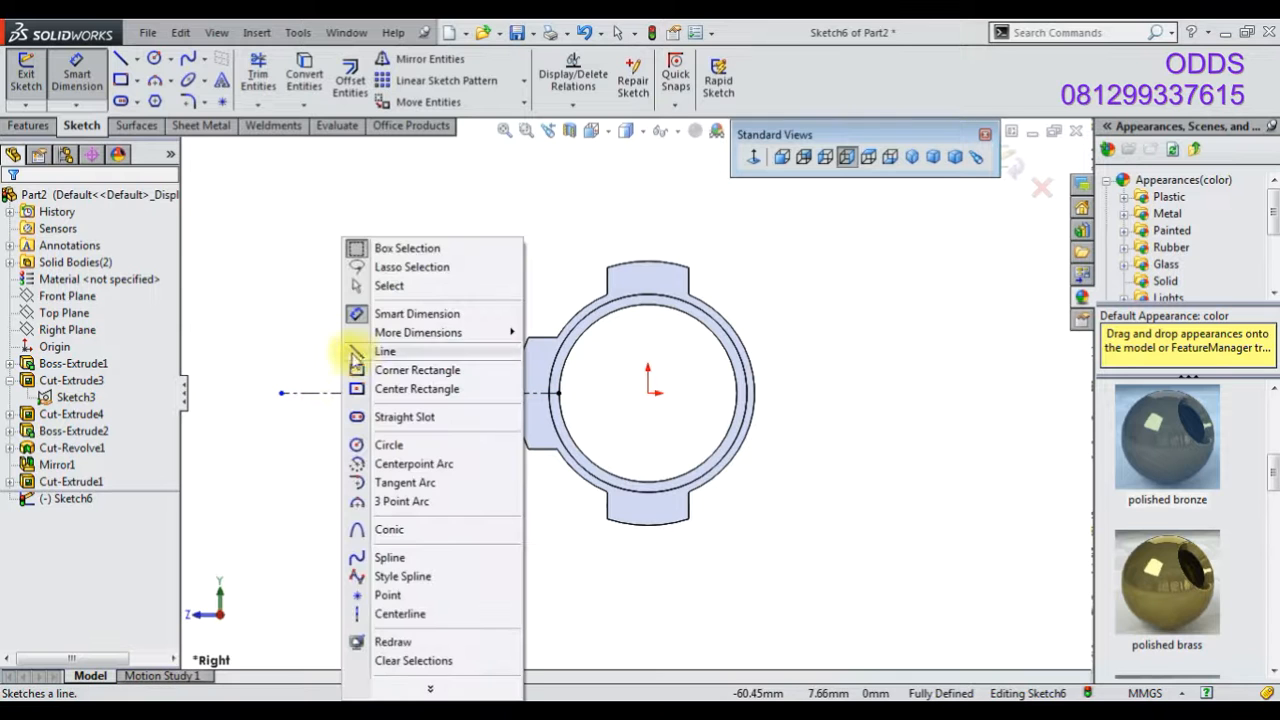
{"action": "left_click", "coordinate": [381, 284]}
{"action": "left_click", "coordinate": [258, 75]}
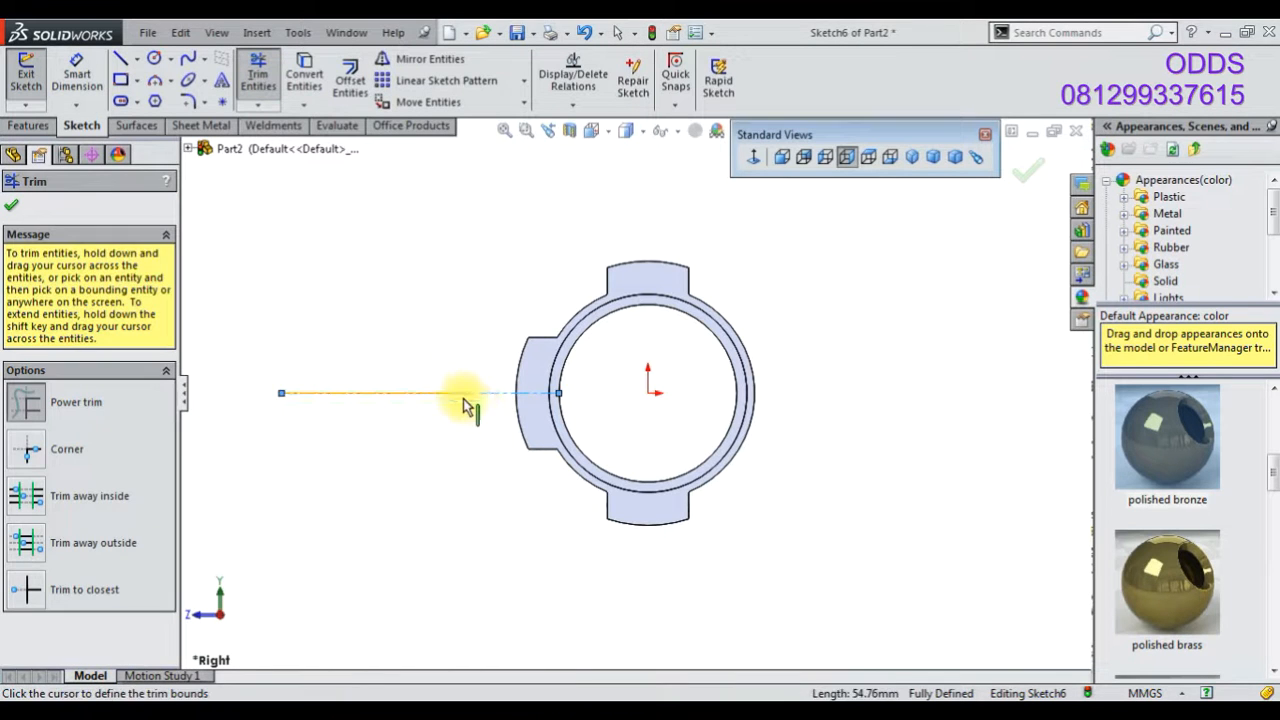
{"action": "right_click", "coordinate": [396, 318]}
{"action": "left_click", "coordinate": [425, 250]}
- Attach the centerline's inner end to the origin and set its length to 131 mm
{"action": "left_click_drag", "start_coordinate": [464, 393], "coordinate": [648, 393]}
{"action": "left_click", "coordinate": [76, 75]}
{"action": "left_click", "coordinate": [414, 393]}
{"action": "left_click", "coordinate": [422, 451]}
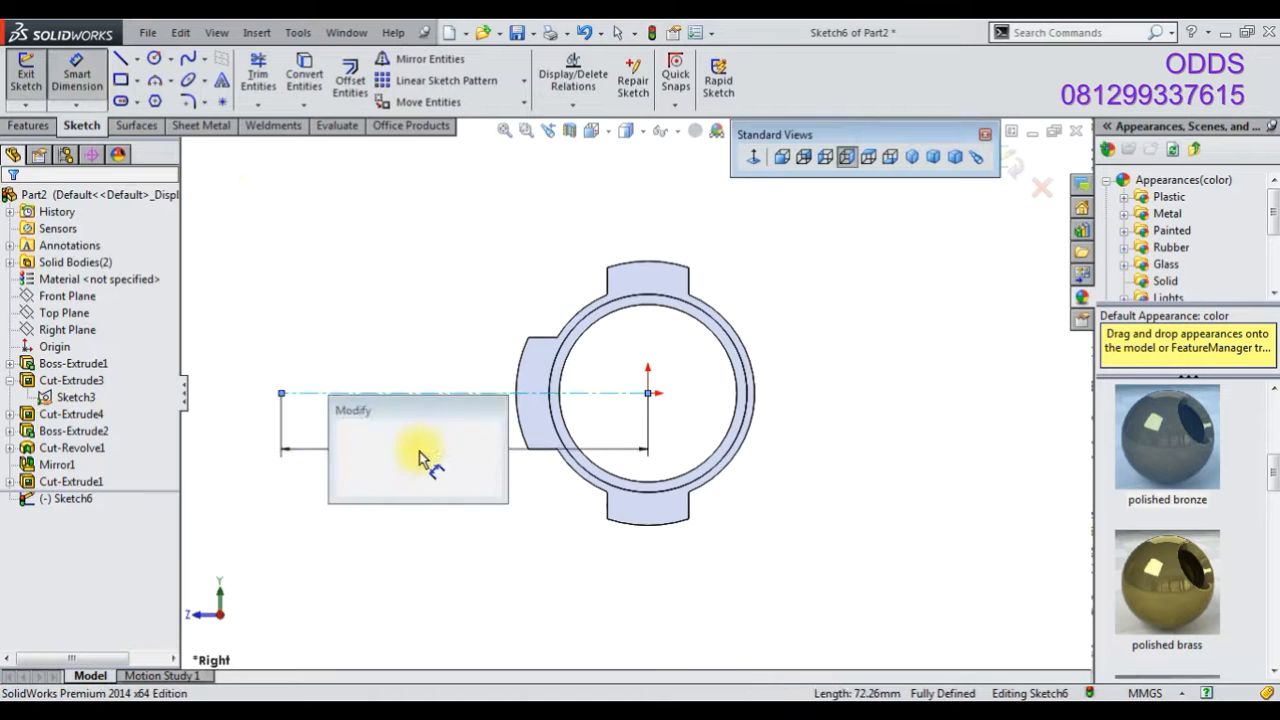
{"action": "type", "text": "131"}
{"action": "key", "text": "Return"}
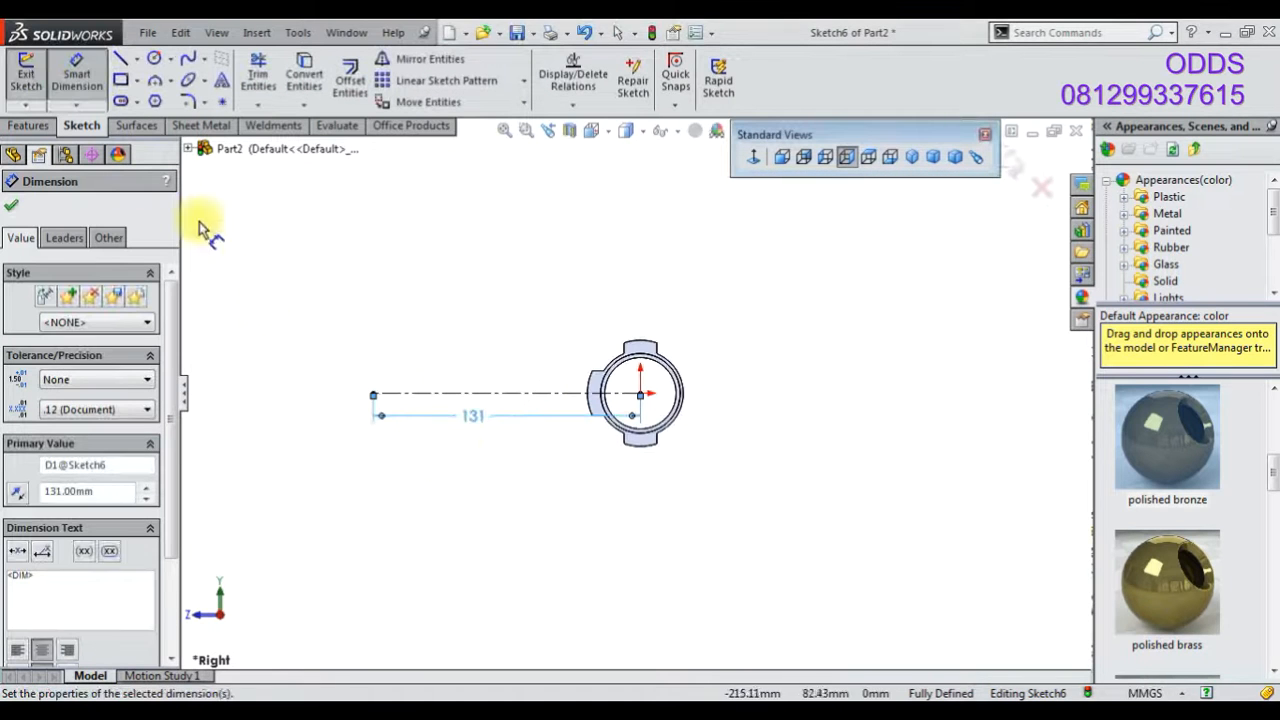
- Sketch two concentric circles at the centerline's outer end, with radii of about 4.6 mm and 9.2 mm
{"action": "left_click", "coordinate": [155, 62]}
{"action": "scroll", "coordinate": [428, 449], "scroll_direction": "down", "scroll_amount": 3}
{"action": "left_click", "coordinate": [367, 328]}
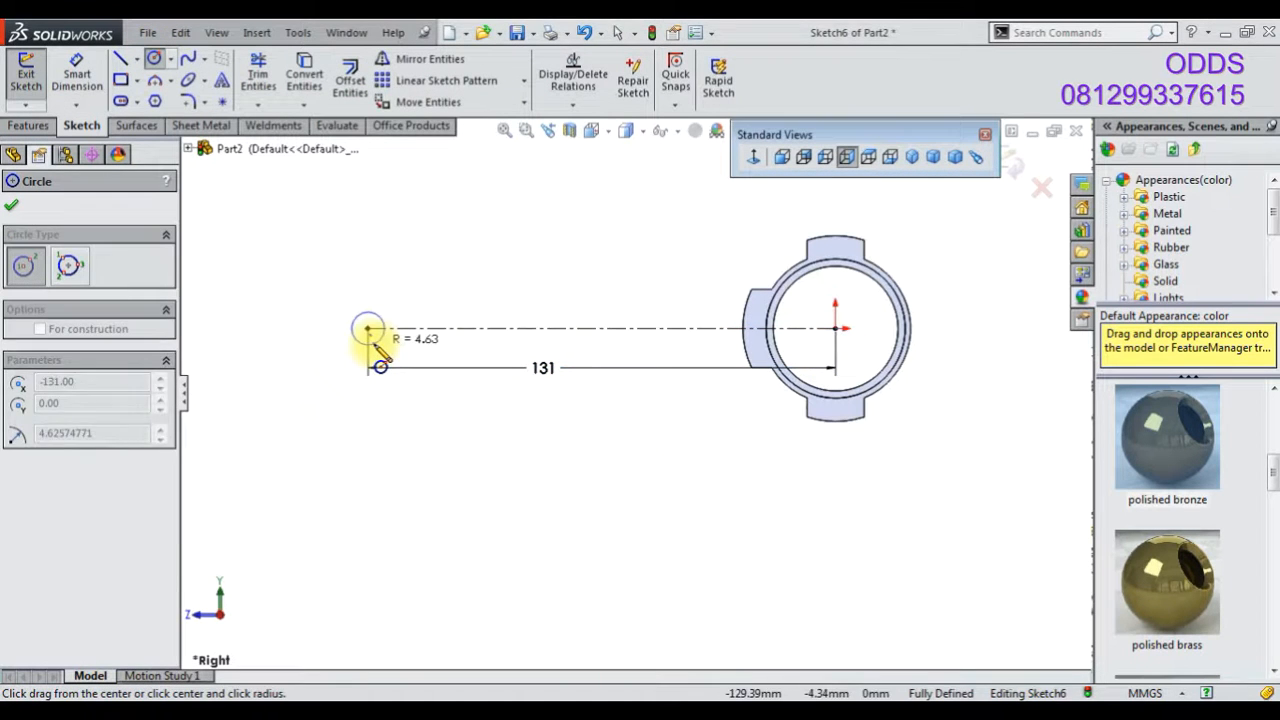
{"action": "left_click", "coordinate": [362, 356]}
- Sketch a rectangle from the outer circle's uppermost point towards the ring and attach its lower corner to the circle's lowest point
{"action": "left_click", "coordinate": [120, 80]}
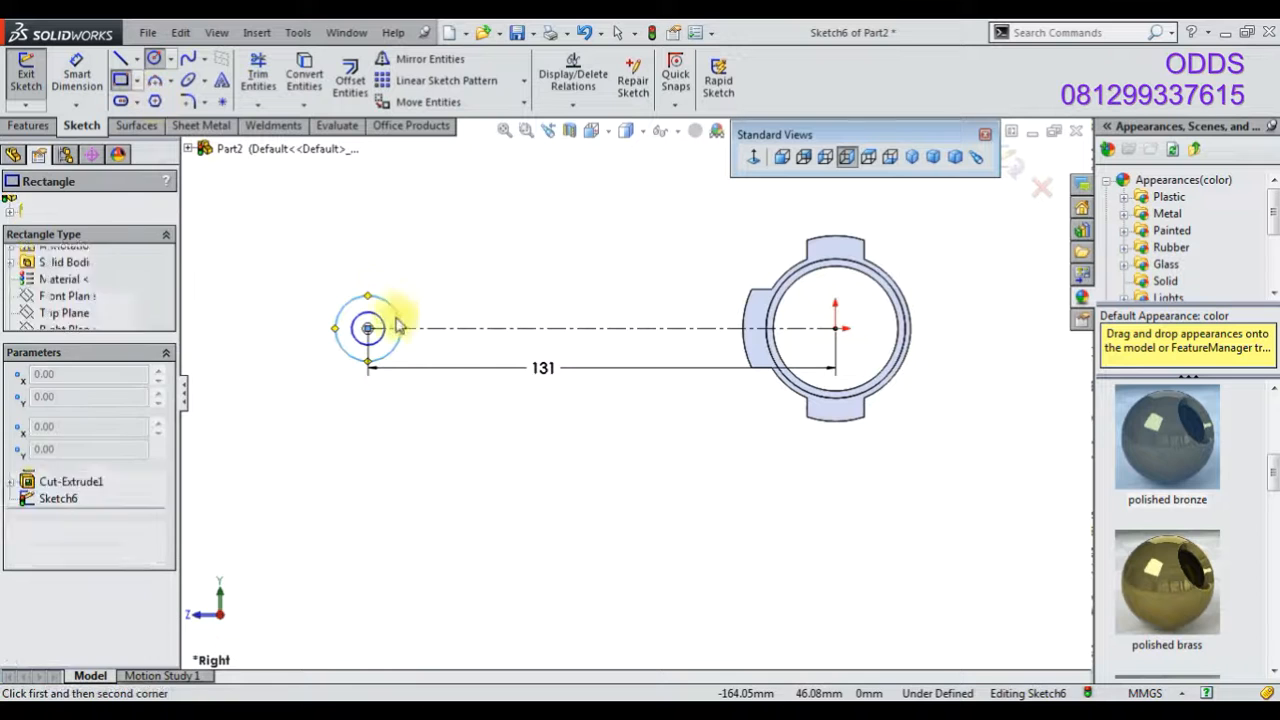
{"action": "left_click", "coordinate": [367, 296]}
{"action": "left_click", "coordinate": [455, 400]}
{"action": "right_click", "coordinate": [205, 240]}
{"action": "left_click", "coordinate": [226, 258]}
{"action": "scroll", "coordinate": [342, 383], "scroll_direction": "down", "scroll_amount": 3}
{"action": "left_click_drag", "start_coordinate": [388, 411], "coordinate": [386, 348]}
{"action": "left_click", "coordinate": [1040, 588]}
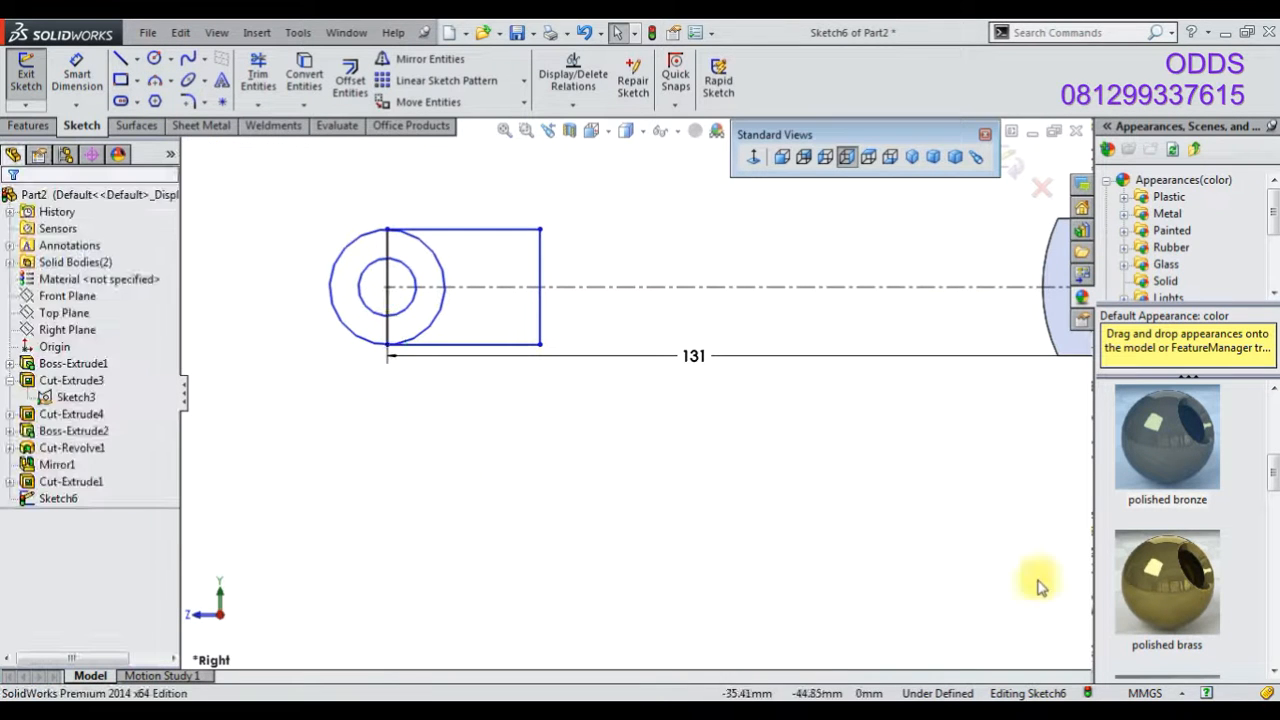
- Delete the rectangle side crossing the circles and trim away the outer circle's half inside the rectangle
{"action": "left_click", "coordinate": [388, 320]}
{"action": "key", "text": "Delete"}
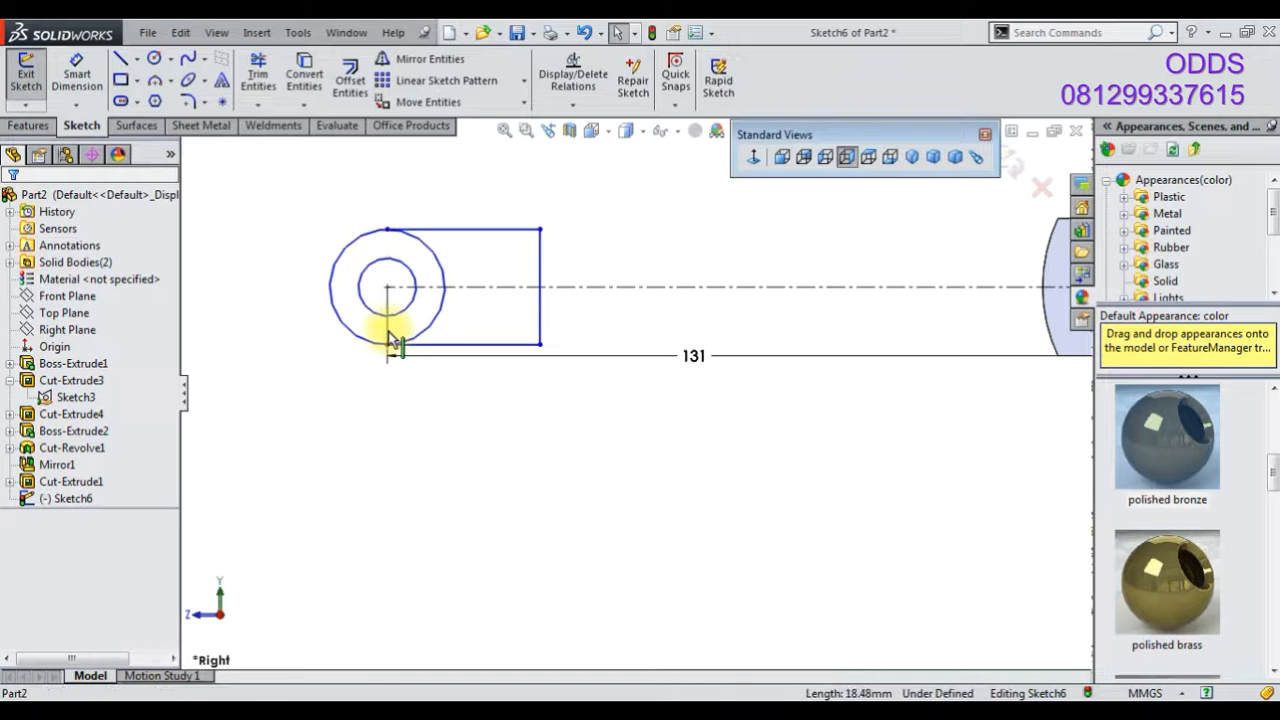
{"action": "left_click", "coordinate": [255, 72]}
{"action": "scroll", "coordinate": [323, 206], "scroll_direction": "down", "scroll_amount": 3}
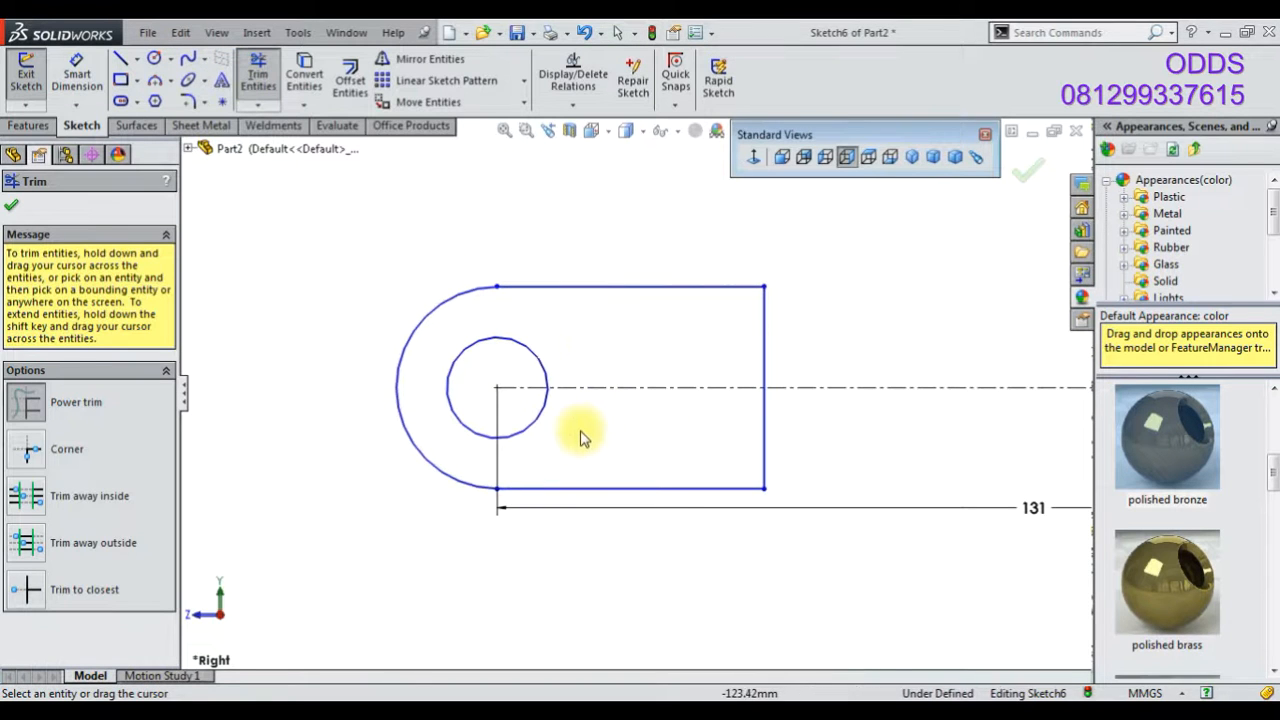
- Set the profile's end arc to a 3.5 mm radius and the inner circle to a 4 mm diameter
{"action": "left_click", "coordinate": [93, 86]}
{"action": "left_click", "coordinate": [401, 357]}
{"action": "left_click", "coordinate": [338, 286]}
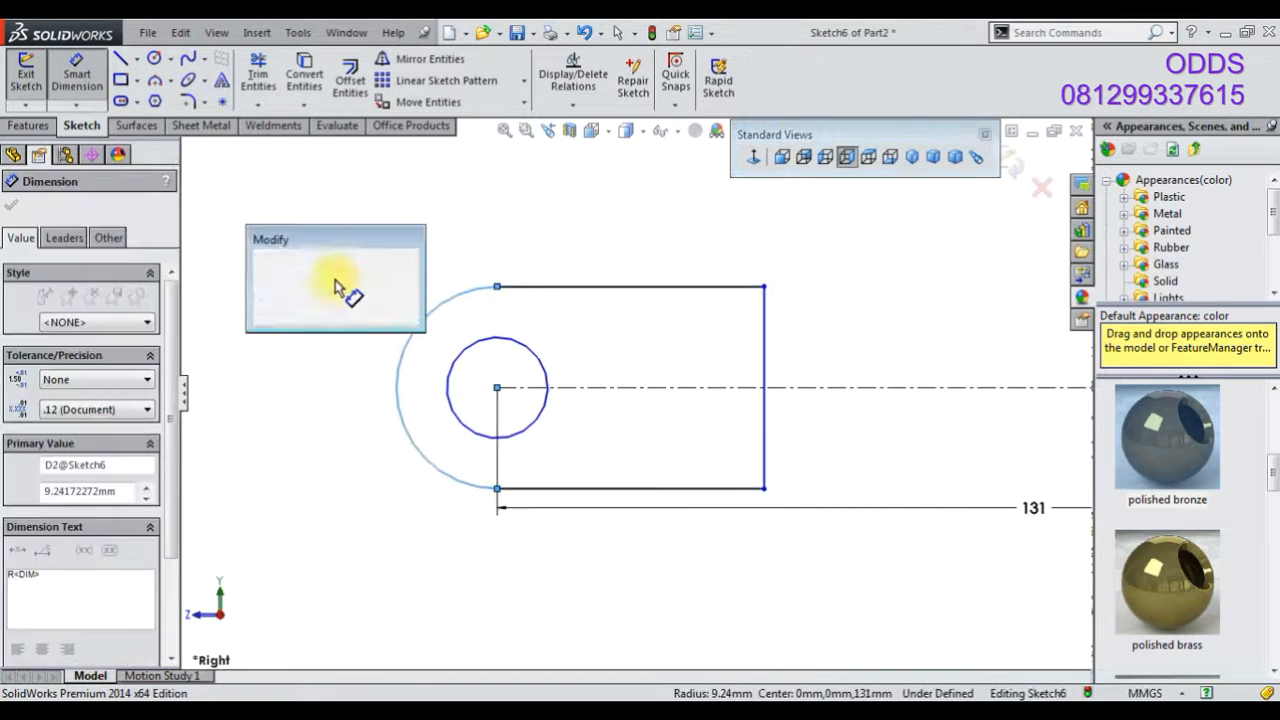
{"action": "type", "text": "3.5"}
{"action": "key", "text": "Return"}
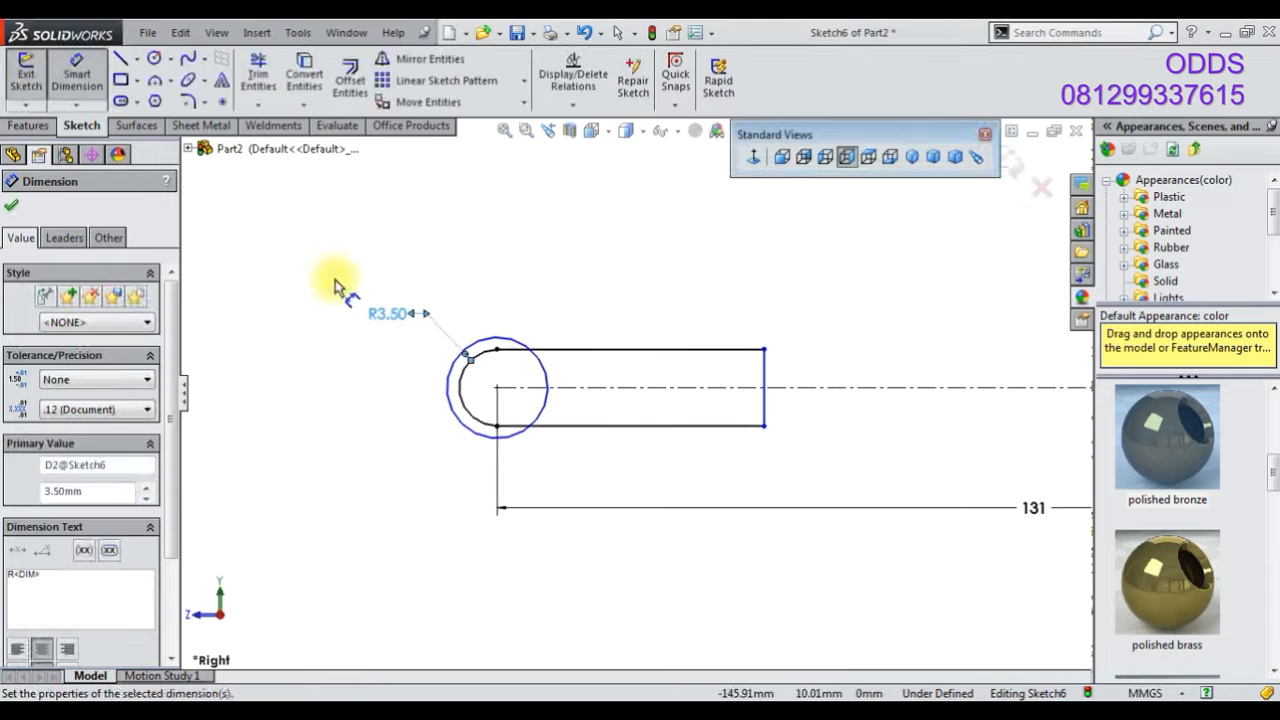
{"action": "left_click", "coordinate": [463, 429]}
{"action": "left_click", "coordinate": [398, 486]}
{"action": "type", "text": "4"}
{"action": "key", "text": "Return"}
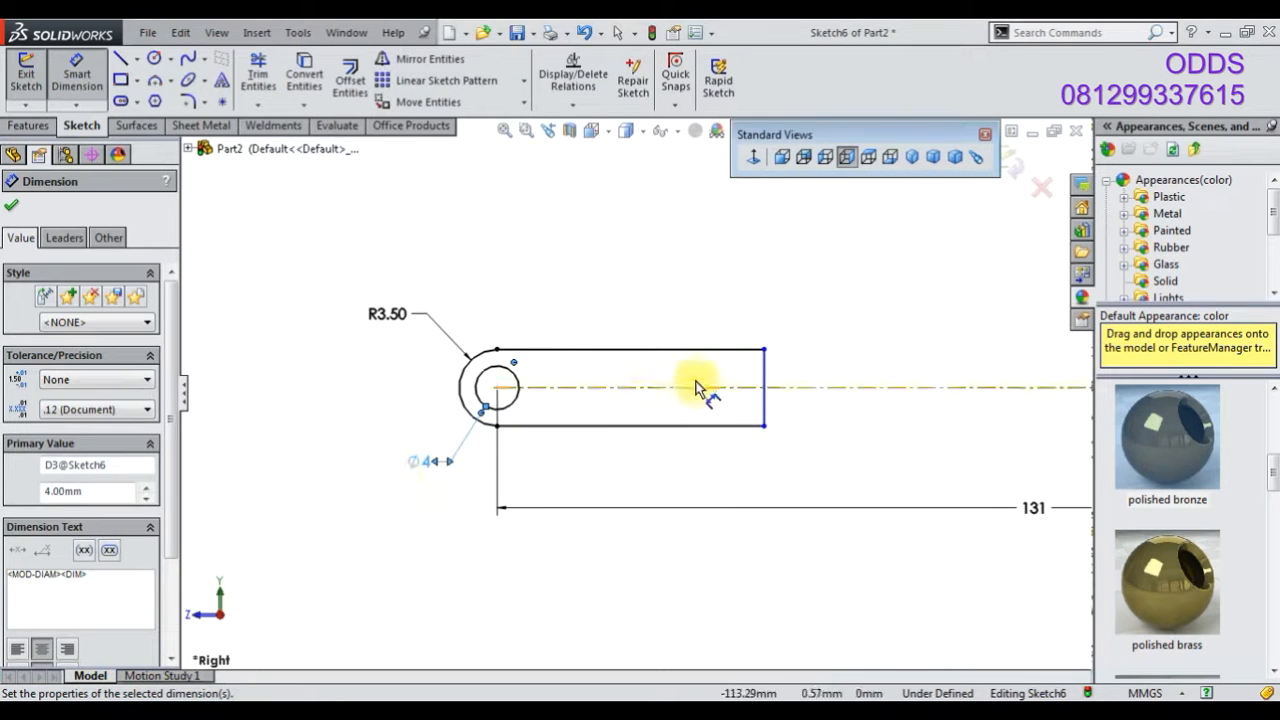
- Set the length of the profile's upper straight edge to 10 mm
{"action": "left_click", "coordinate": [691, 352]}
{"action": "left_click", "coordinate": [670, 316]}
{"action": "type", "text": "10"}
{"action": "key", "text": "Return"}
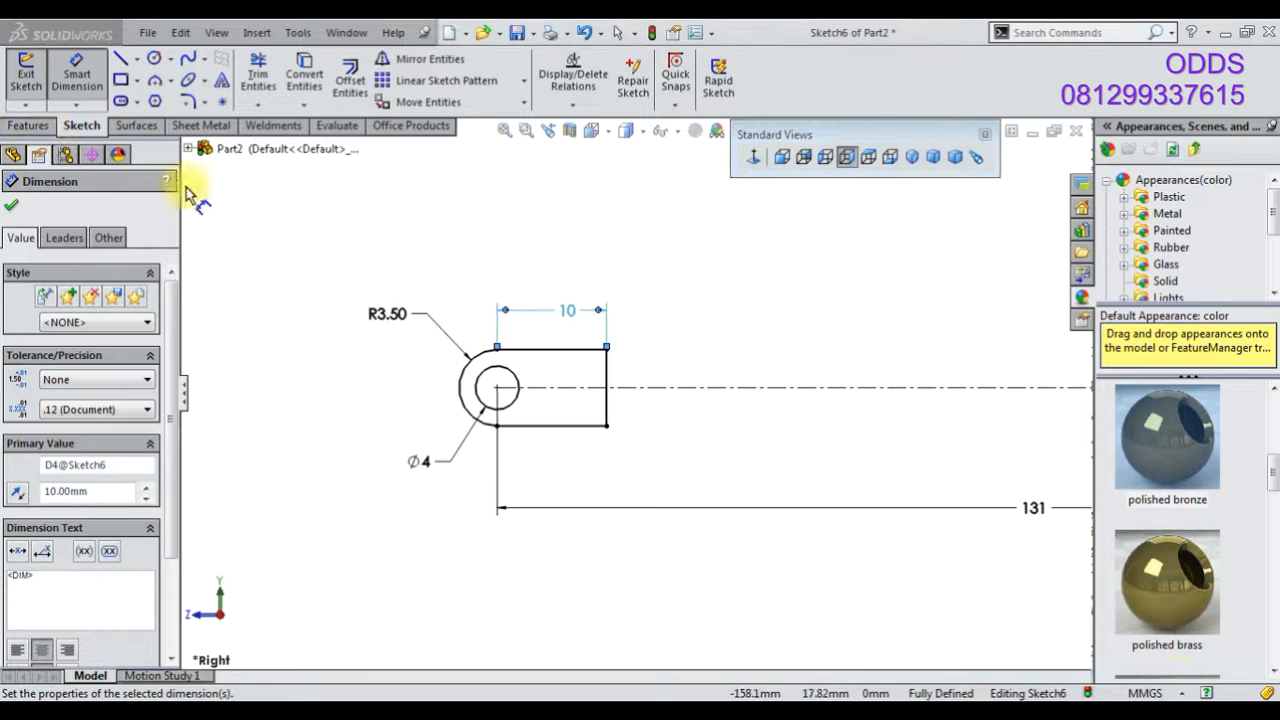
- Extrude the rounded profile with its hole 8 mm using the Mid Plane end condition
{"action": "left_click", "coordinate": [40, 126]}
{"action": "left_click", "coordinate": [34, 80]}
{"action": "left_click", "coordinate": [93, 313]}
{"action": "left_click", "coordinate": [110, 403]}
{"action": "type", "text": "8.00mm"}
{"action": "key", "text": "Return"}
{"action": "left_click", "coordinate": [11, 206]}
{"action": "middle_click_drag", "start_coordinate": [474, 323], "coordinate": [676, 459]}
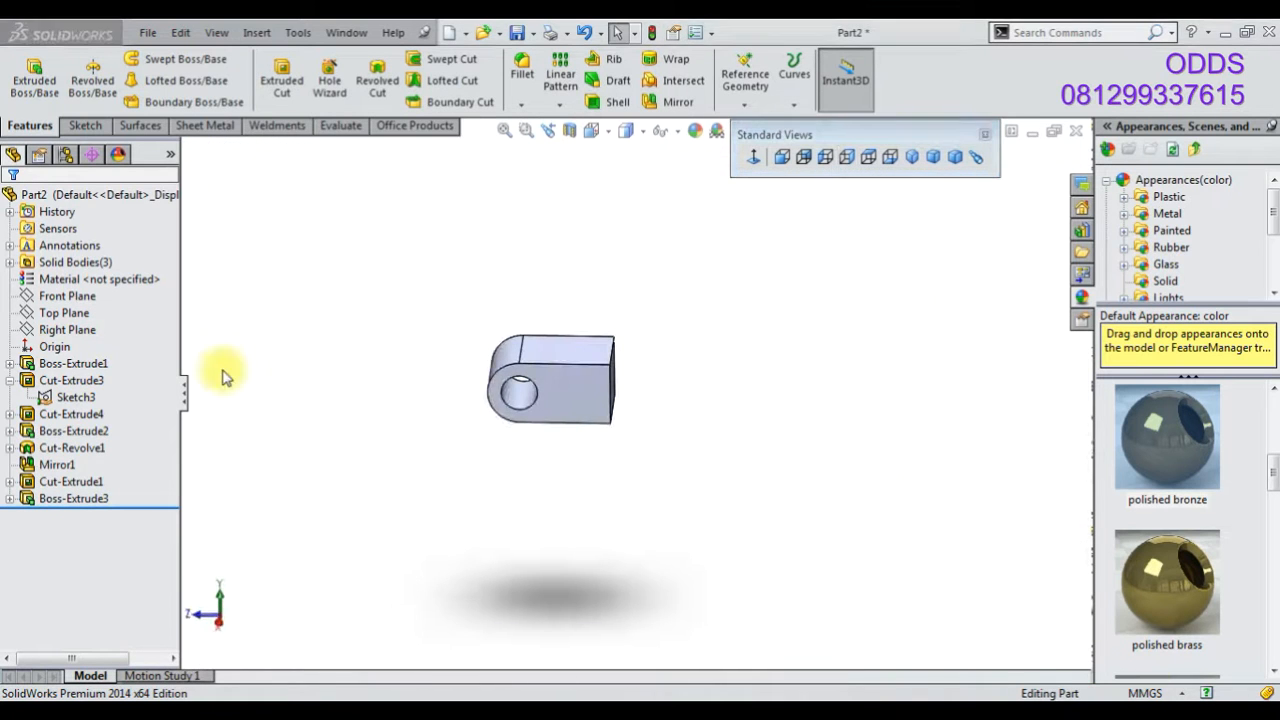
- On the Top Plane, sketch a center rectangle centred on the midpoint of the block's rounded end
{"action": "right_click", "coordinate": [62, 313]}
{"action": "left_click", "coordinate": [86, 287]}
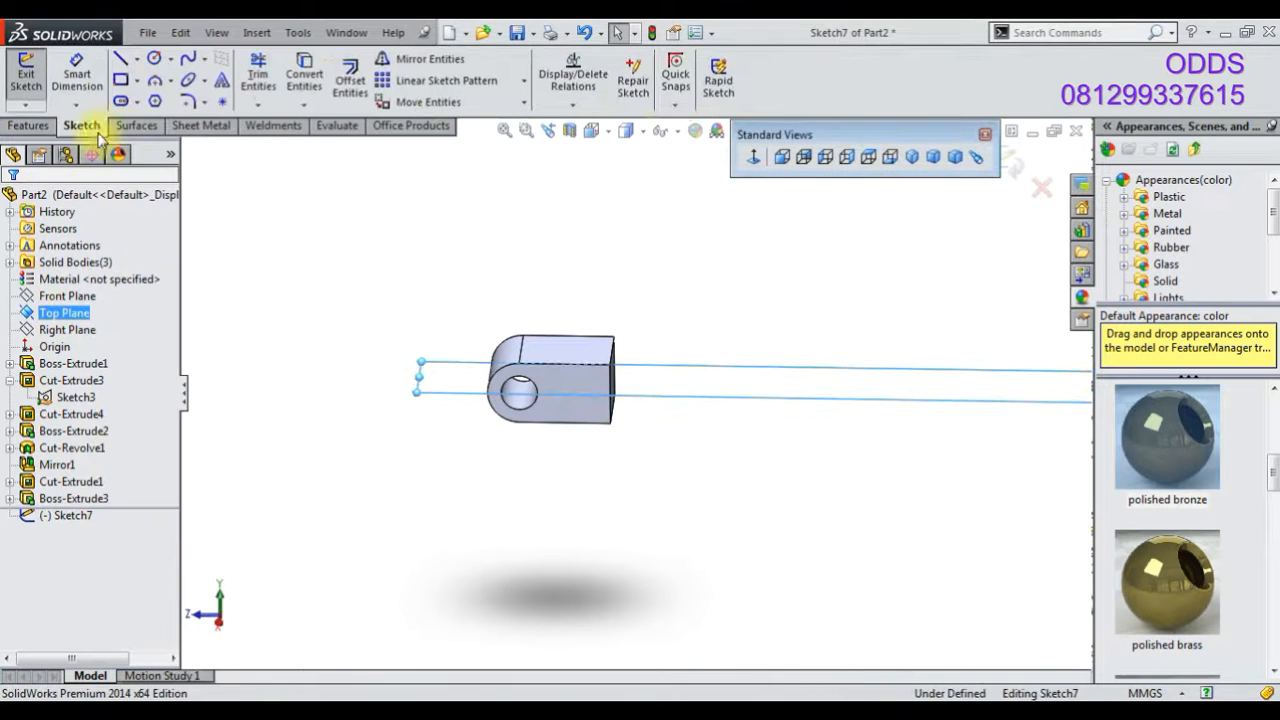
{"action": "left_click", "coordinate": [755, 160]}
{"action": "left_click", "coordinate": [136, 81]}
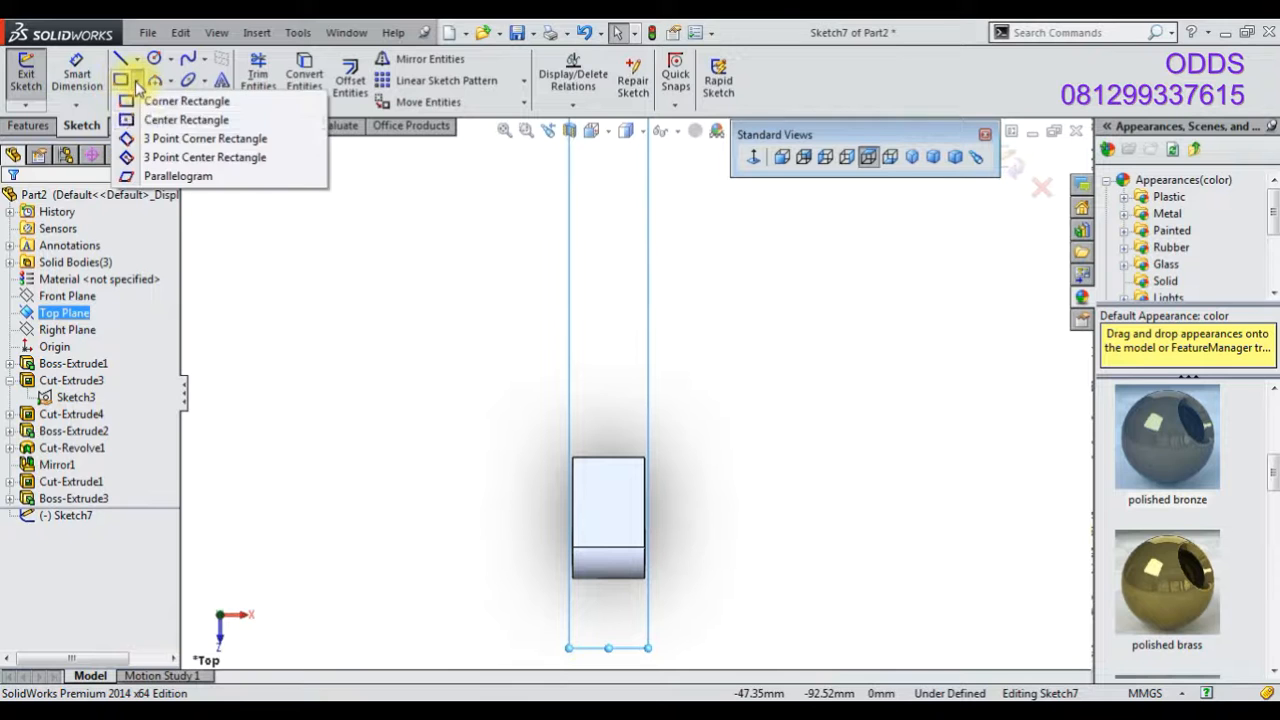
{"action": "left_click", "coordinate": [165, 108]}
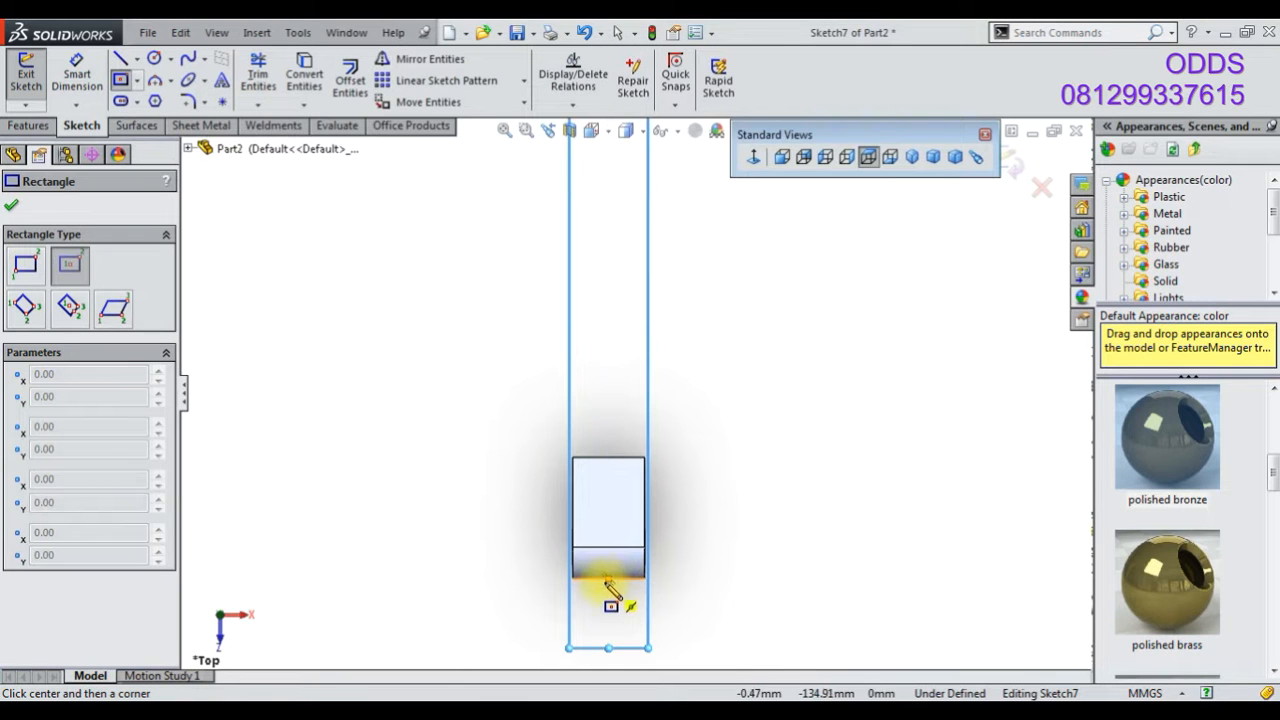
{"action": "left_click", "coordinate": [607, 579]}
{"action": "left_click", "coordinate": [589, 503]}
{"action": "key", "text": "Escape"}
- Set the rectangle's width to 4 mm and the distance from the block's rounded end to its inner edge to 10.5 mm
{"action": "left_click", "coordinate": [598, 513]}
{"action": "left_click", "coordinate": [600, 429]}
{"action": "type", "text": "4"}
{"action": "key", "text": "Return"}
{"action": "scroll", "coordinate": [614, 486], "scroll_direction": "down", "scroll_amount": 3}
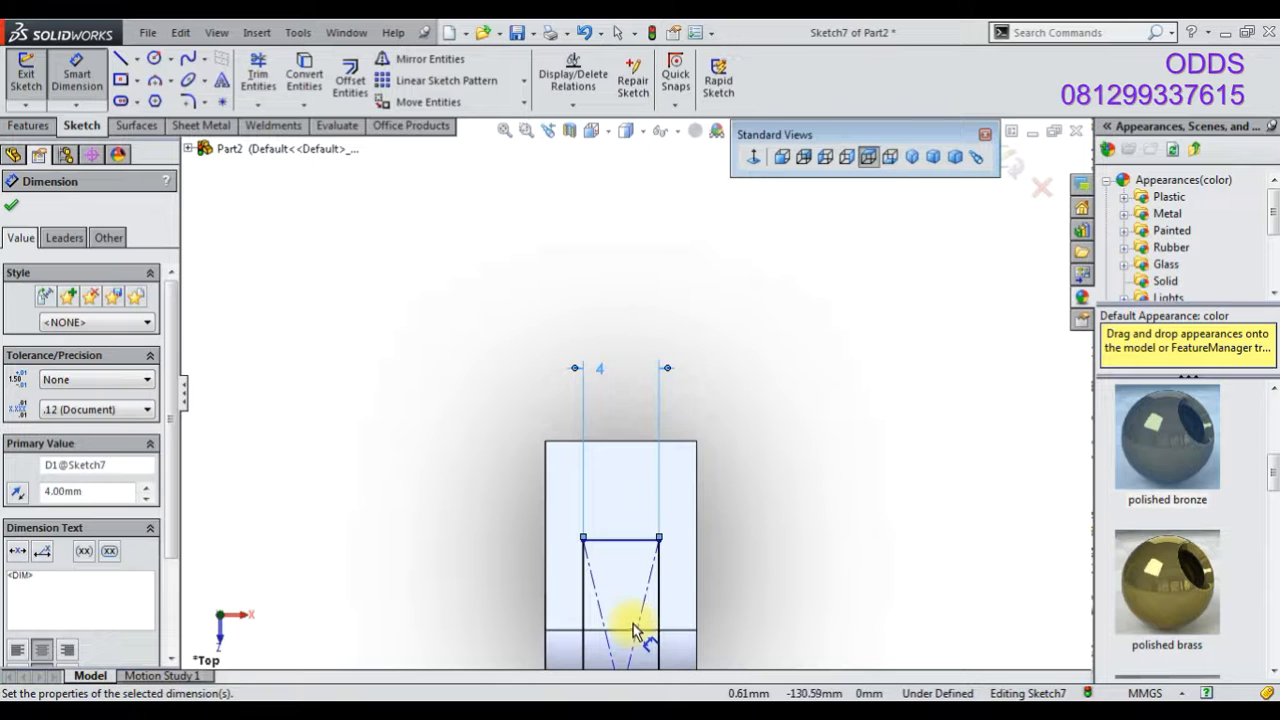
{"action": "left_click", "coordinate": [622, 541]}
{"action": "scroll", "coordinate": [634, 606], "scroll_direction": "up", "scroll_amount": 2}
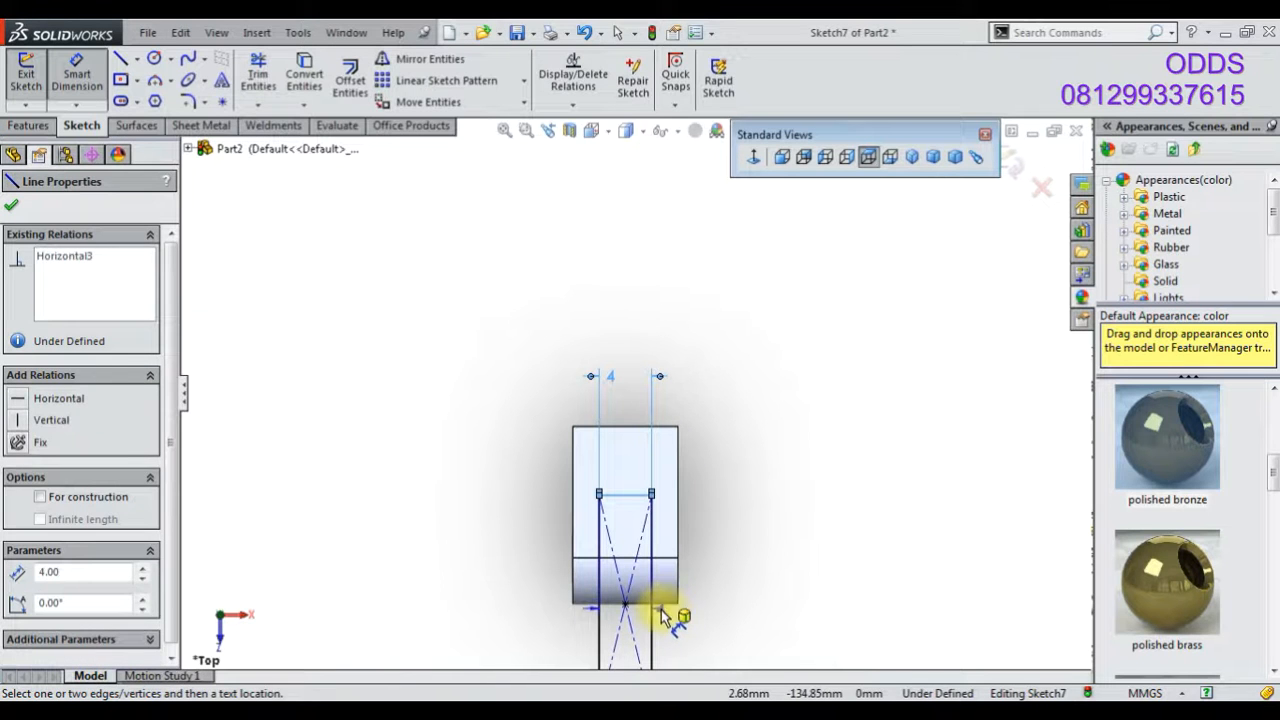
{"action": "left_click", "coordinate": [660, 612]}
{"action": "left_click", "coordinate": [736, 588]}
{"action": "type", "text": "10.5"}
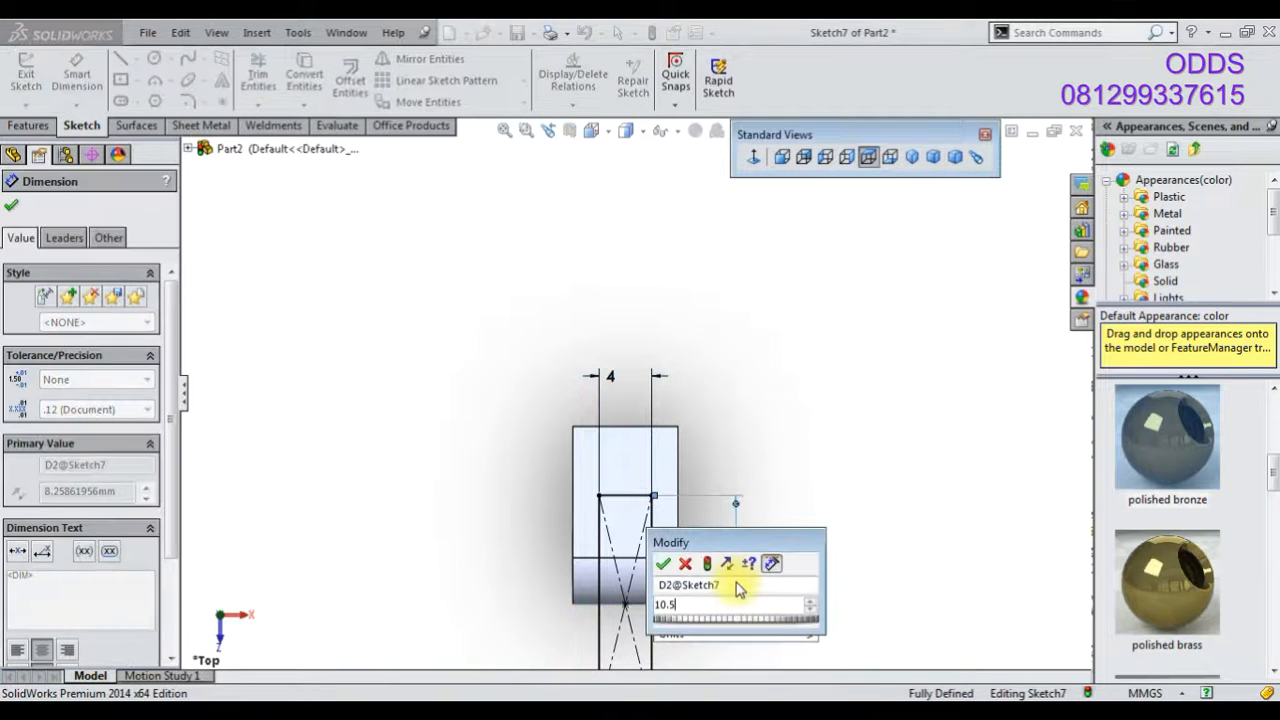
{"action": "key", "text": "Return"}
- Cut the slot rectangle through the block with Through All - Both
{"action": "left_click", "coordinate": [42, 133]}
{"action": "left_click", "coordinate": [282, 80]}
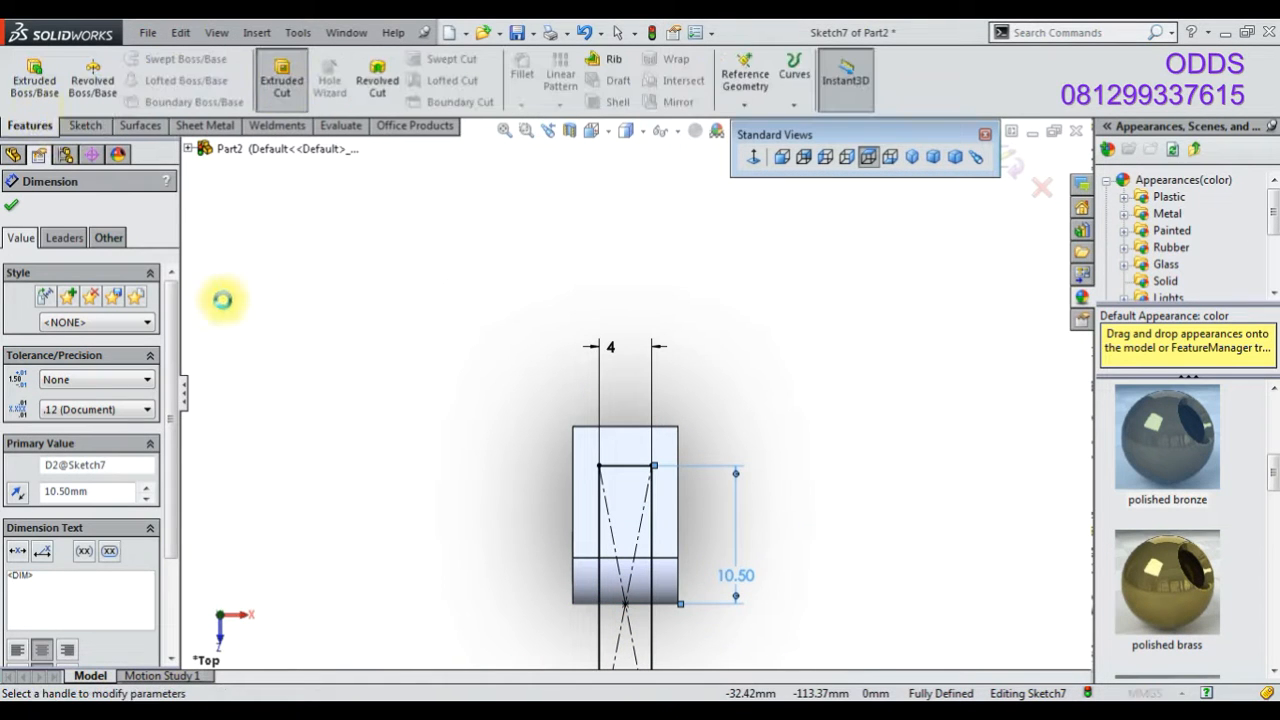
{"action": "left_click", "coordinate": [110, 314]}
{"action": "left_click", "coordinate": [90, 355]}
{"action": "left_click", "coordinate": [11, 204]}
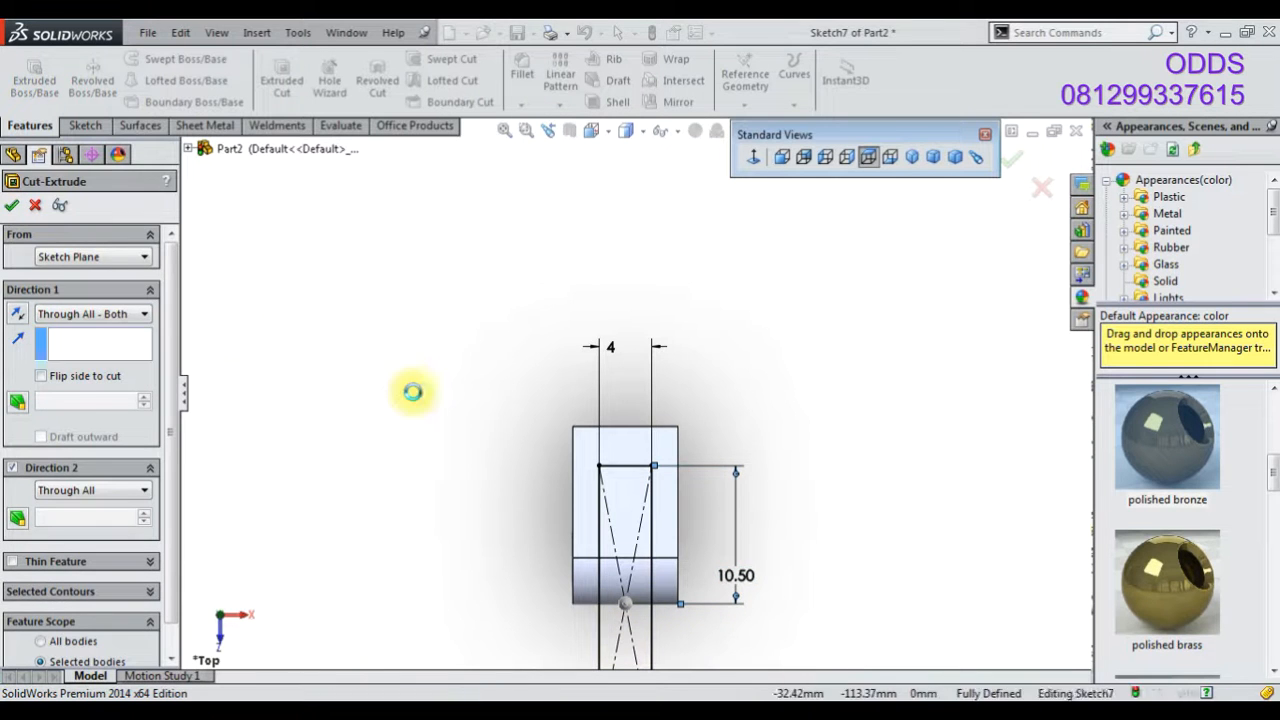
- Sketch a circle about 2.9 mm in diameter centred on the pivot block's flat end face, opposite the rounded end
{"action": "middle_click_drag", "start_coordinate": [558, 372], "coordinate": [425, 286]}
{"action": "left_click", "coordinate": [605, 465]}
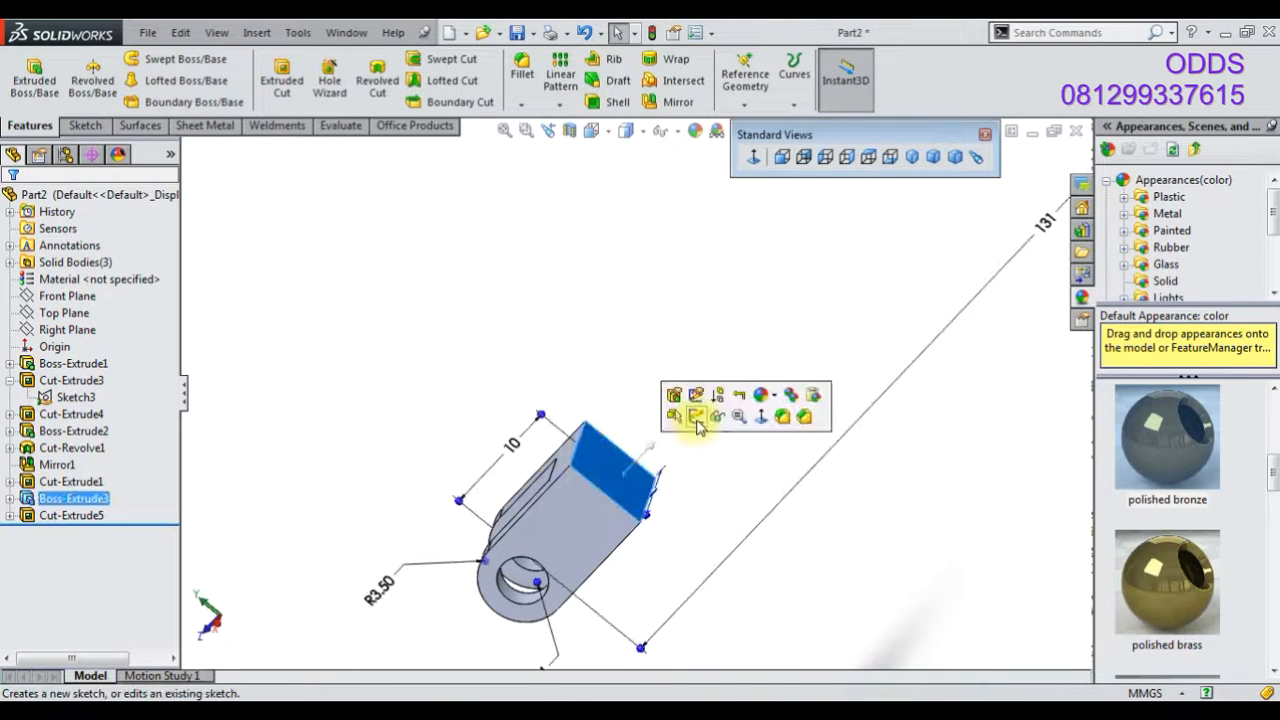
{"action": "left_click", "coordinate": [695, 420]}
{"action": "left_click", "coordinate": [155, 59]}
{"action": "left_click", "coordinate": [611, 467]}
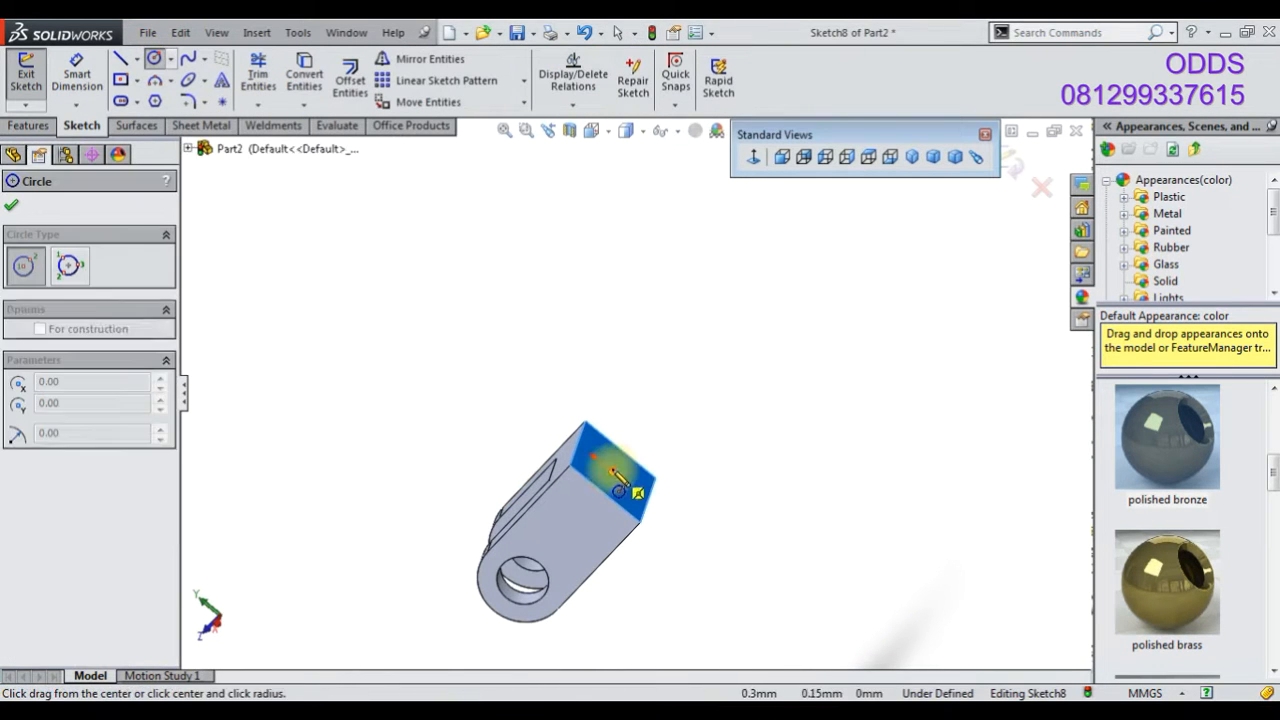
{"action": "left_click", "coordinate": [628, 474]}
- Set the circle's diameter to 5 mm
{"action": "left_click", "coordinate": [76, 75]}
{"action": "middle_click_drag", "start_coordinate": [533, 410], "coordinate": [567, 477]}
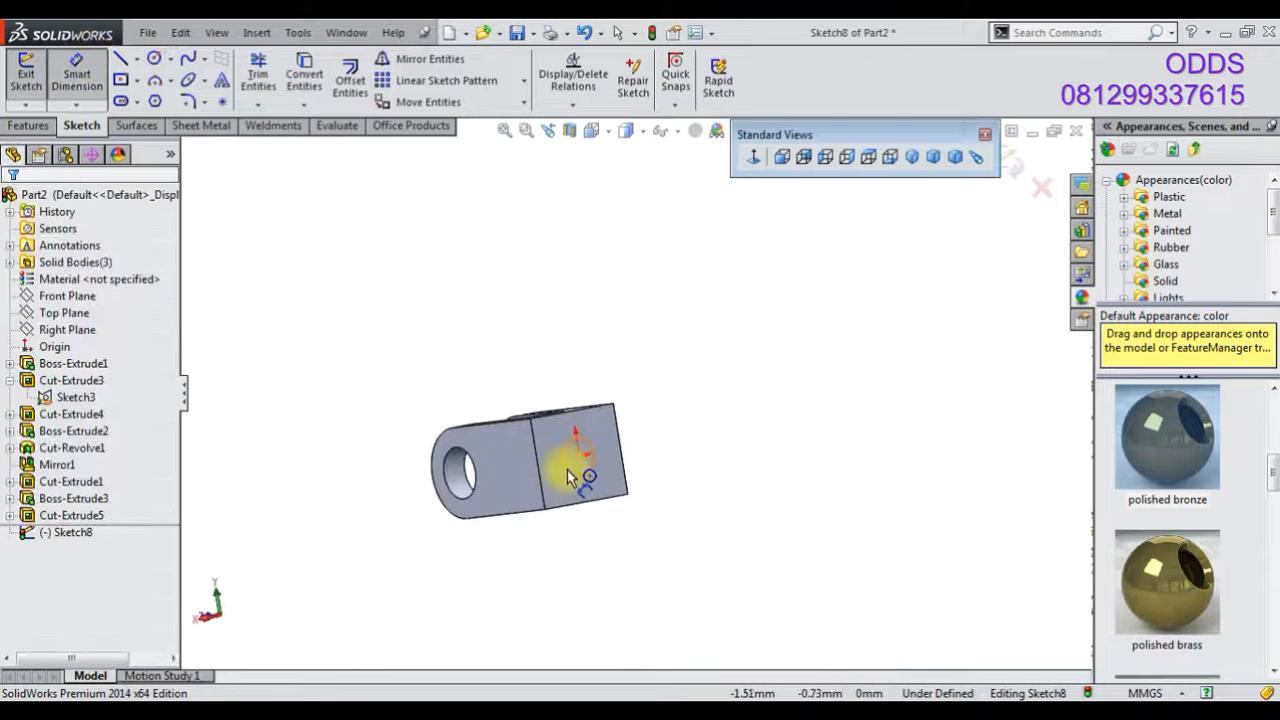
{"action": "left_click", "coordinate": [567, 474]}
{"action": "left_click", "coordinate": [674, 366]}
{"action": "type", "text": "5"}
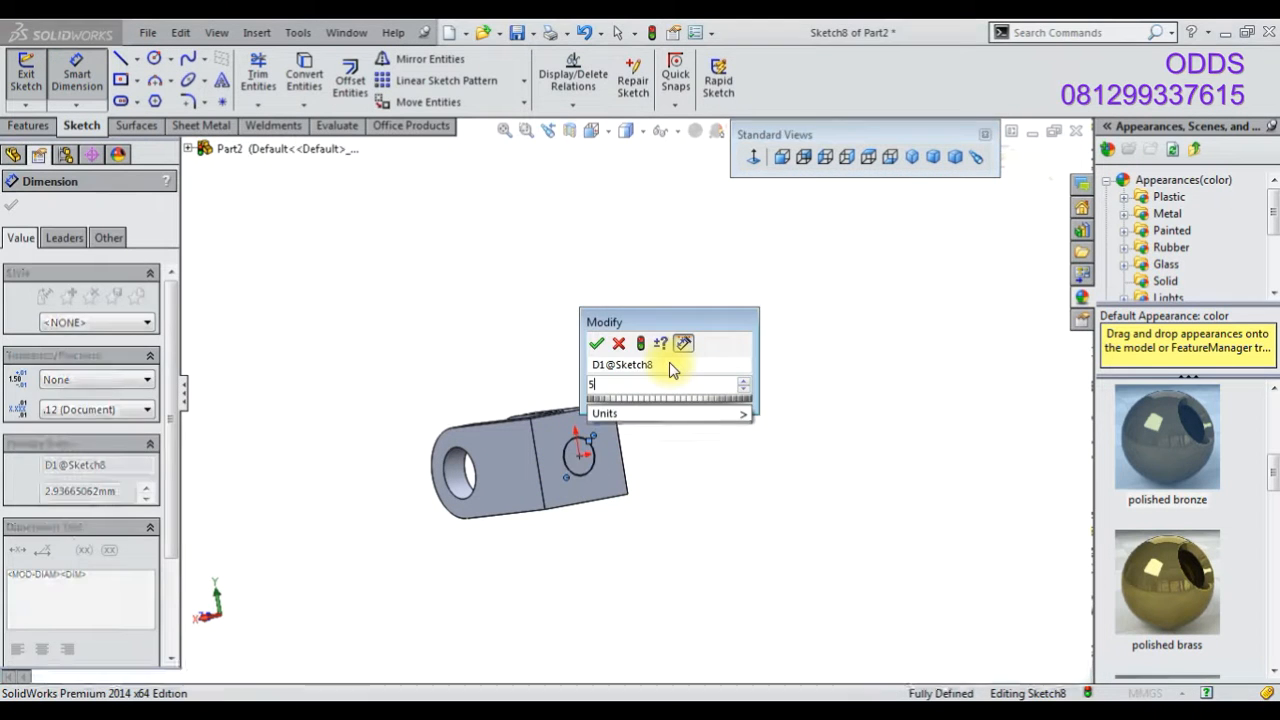
{"action": "key", "text": "Return"}
- Extrude the circle as a rod toward the ring with the Up To Next end condition and merged result
{"action": "left_click", "coordinate": [29, 126]}
{"action": "left_click", "coordinate": [44, 90]}
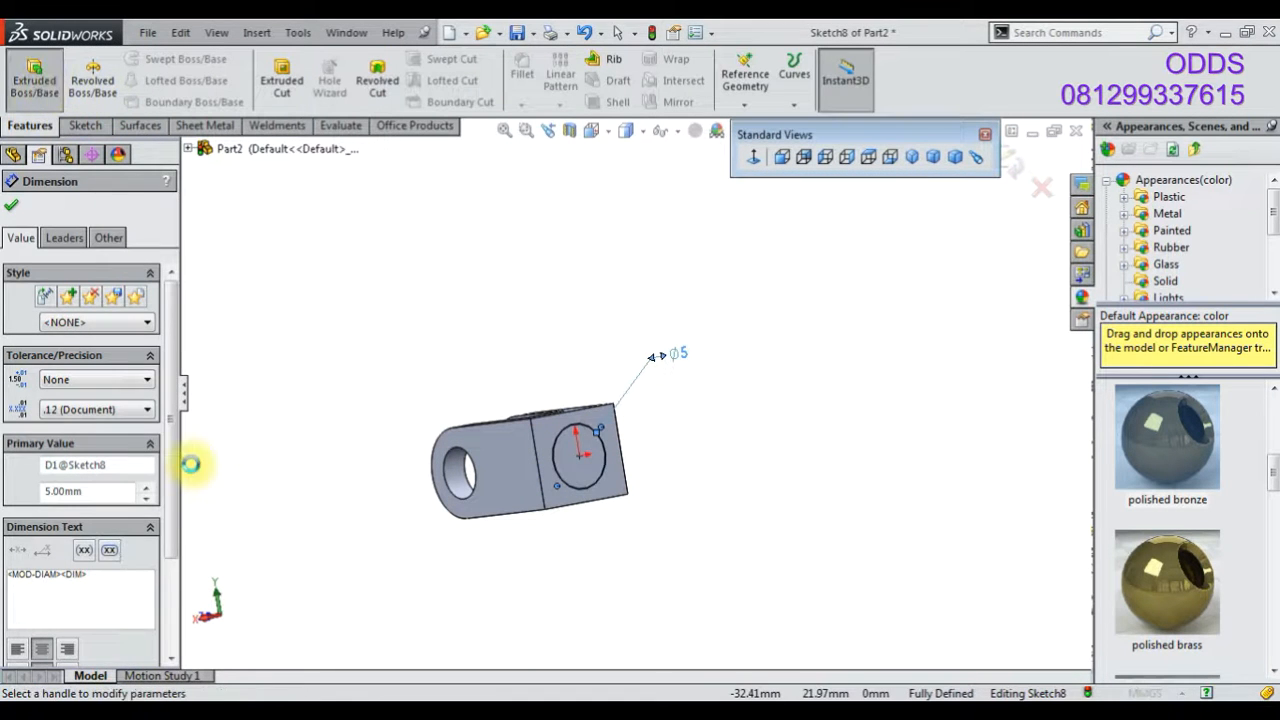
{"action": "left_click", "coordinate": [125, 316]}
{"action": "left_click", "coordinate": [128, 358]}
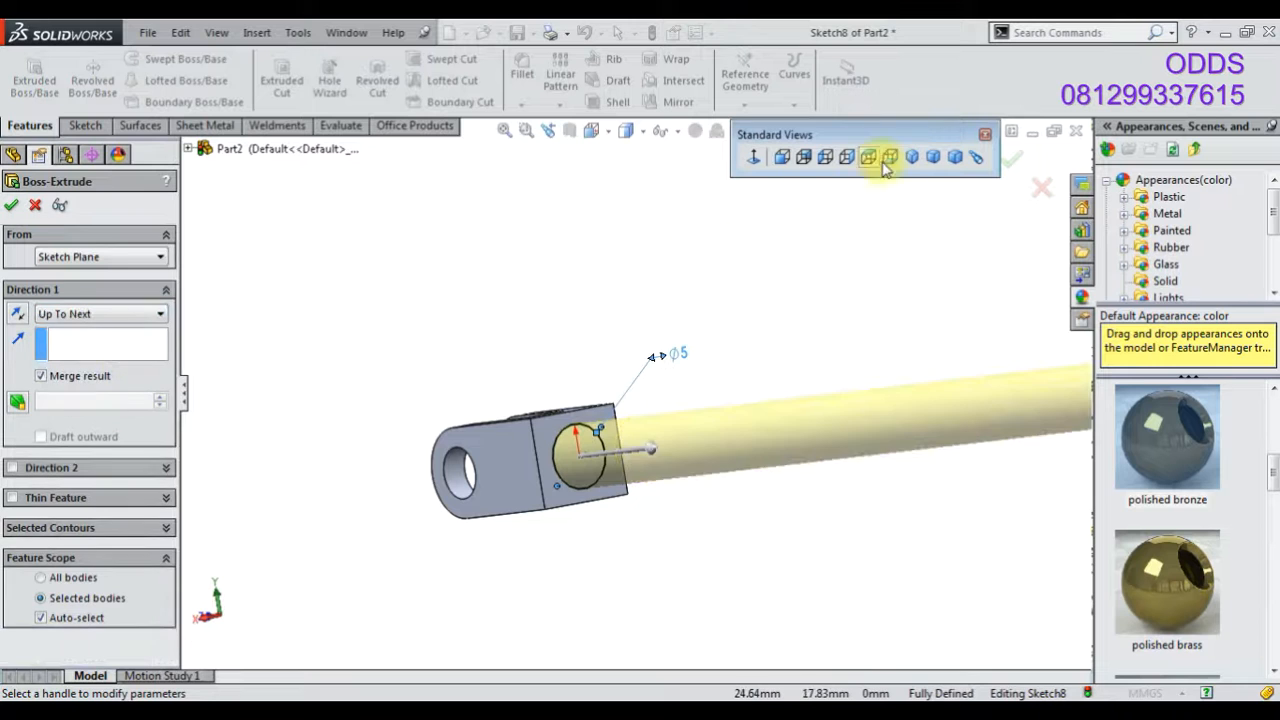
{"action": "left_click", "coordinate": [911, 157]}
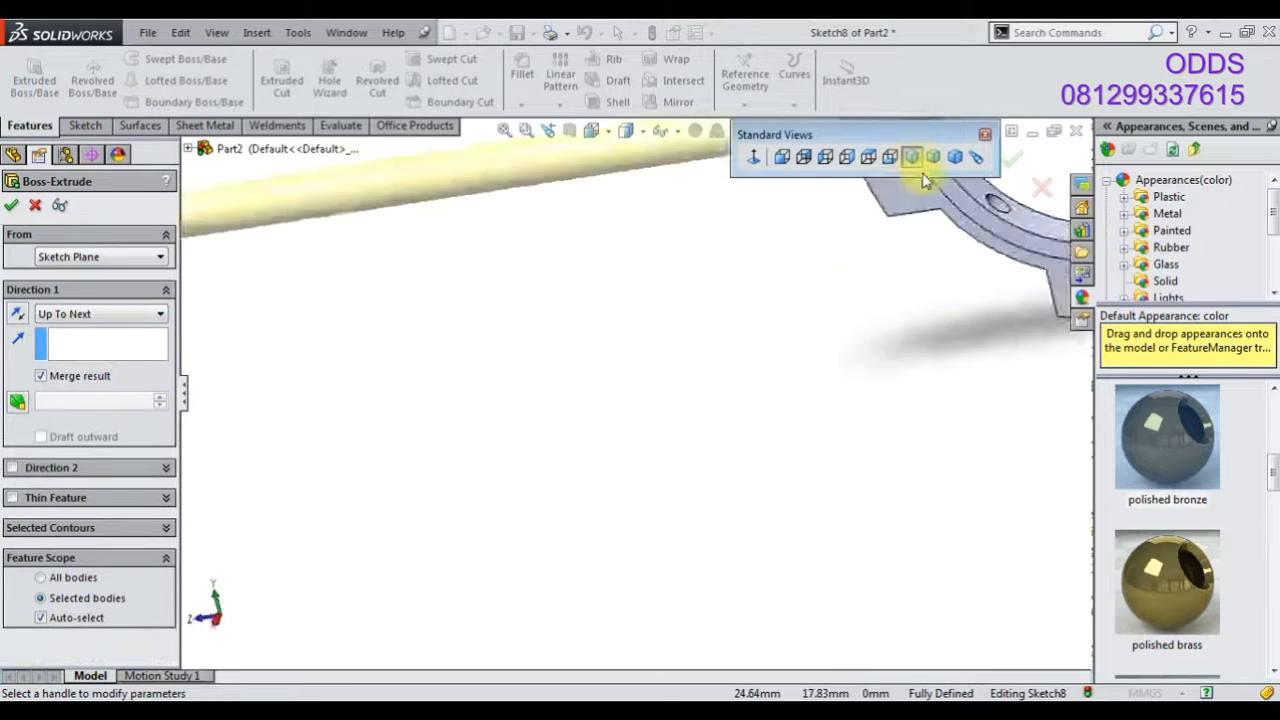
{"action": "left_click", "coordinate": [11, 206]}
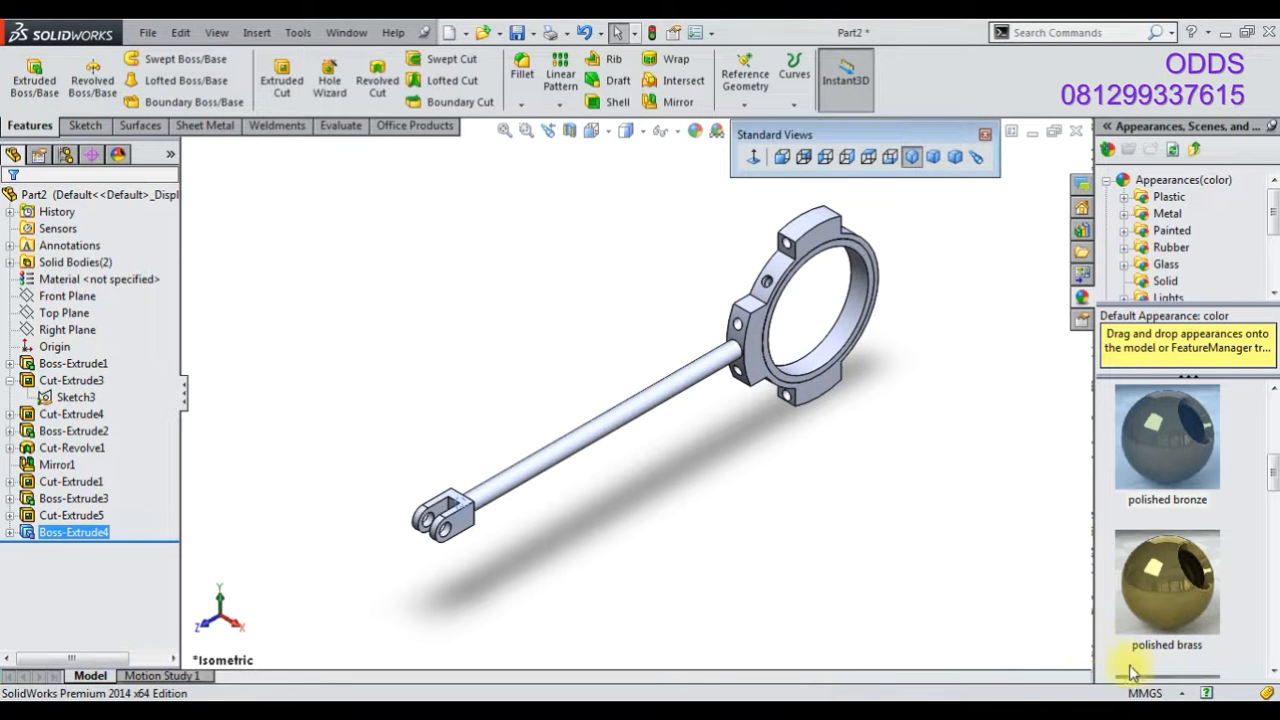
- Create a reference plane offset 30 mm from the Front Plane toward the pivot block
{"action": "scroll", "coordinate": [745, 370], "scroll_direction": "down", "scroll_amount": 6}
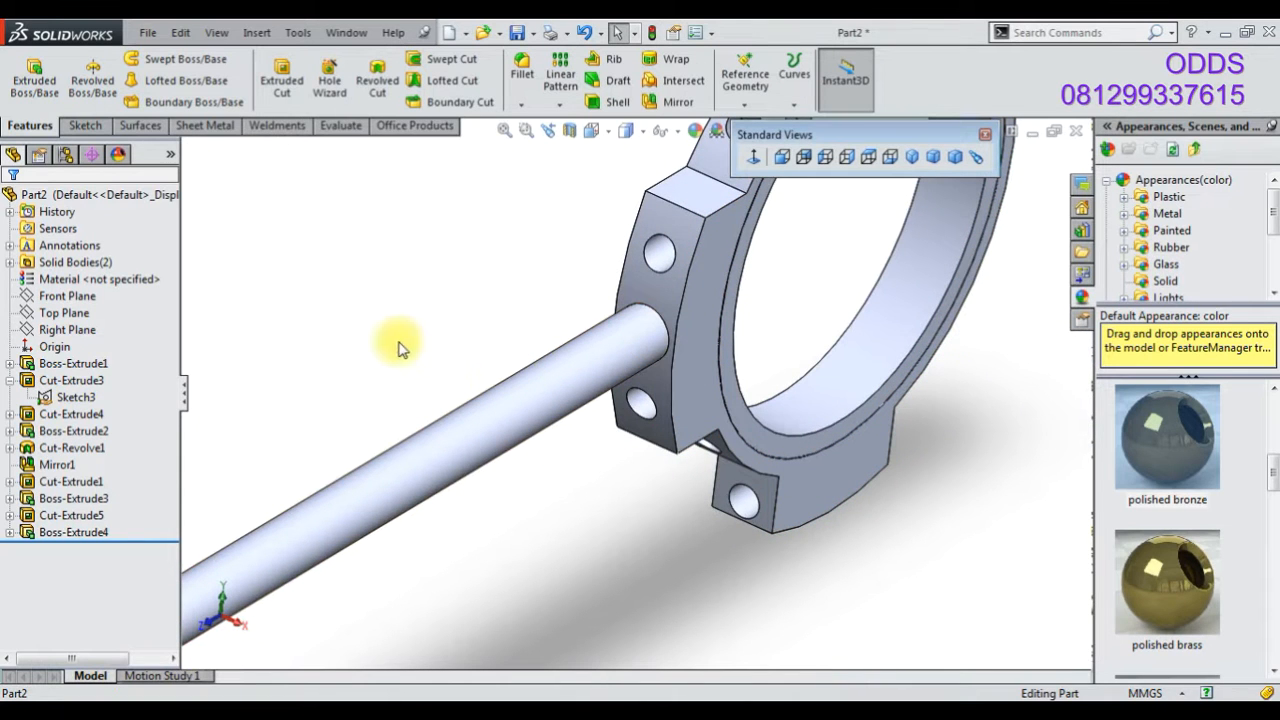
{"action": "scroll", "coordinate": [415, 355], "scroll_direction": "up", "scroll_amount": 1}
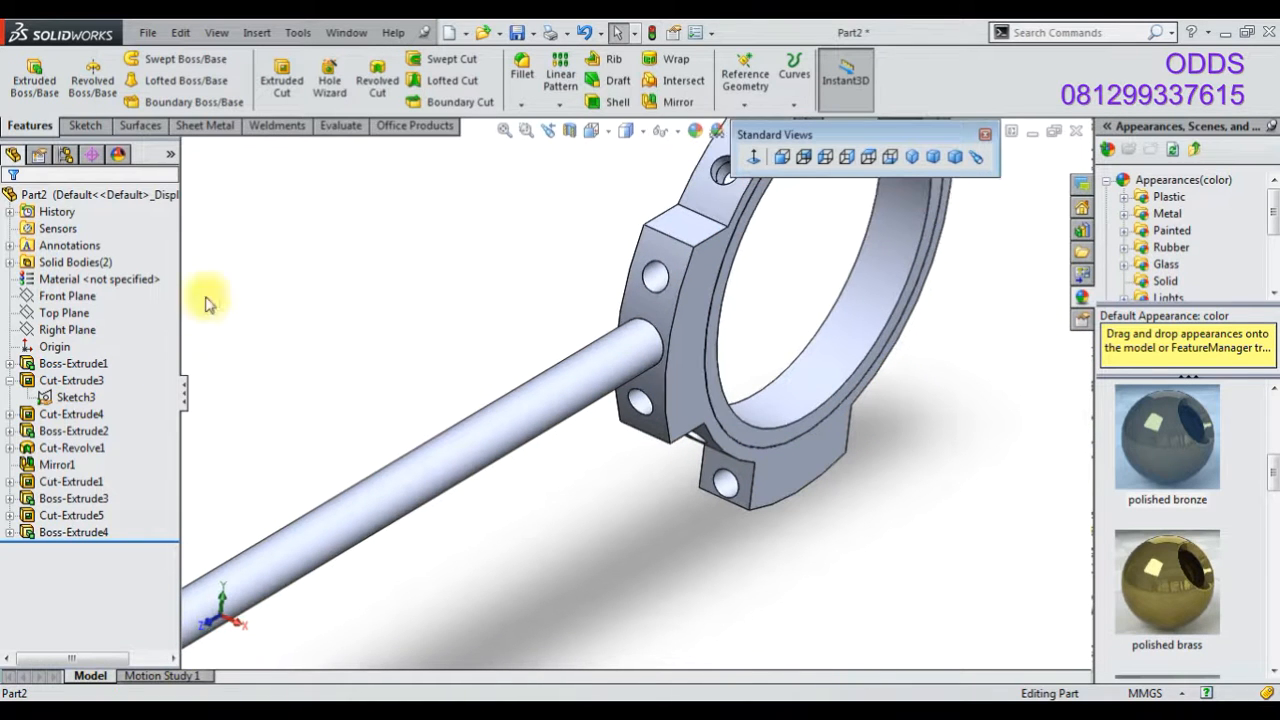
{"action": "middle_click_drag", "start_coordinate": [742, 360], "coordinate": [800, 350]}
{"action": "left_click", "coordinate": [67, 330]}
{"action": "left_click", "coordinate": [67, 296]}
{"action": "left_click", "coordinate": [727, 108]}
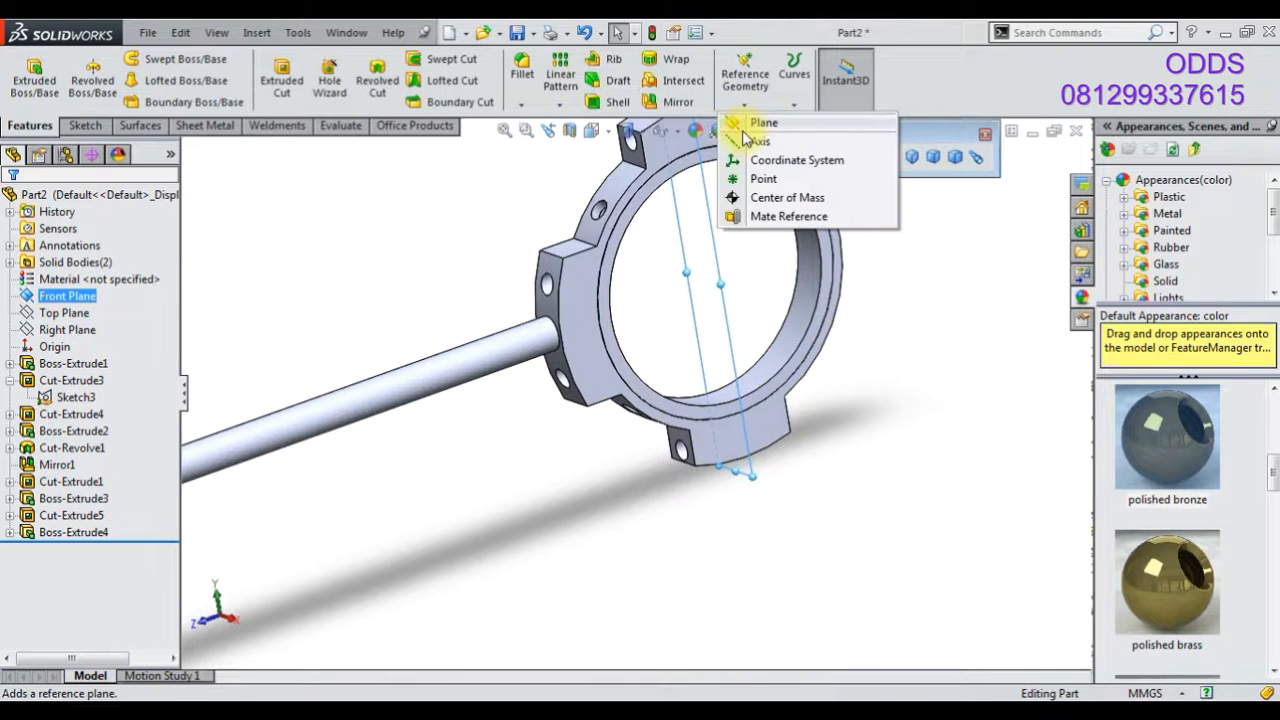
{"action": "left_click", "coordinate": [757, 123]}
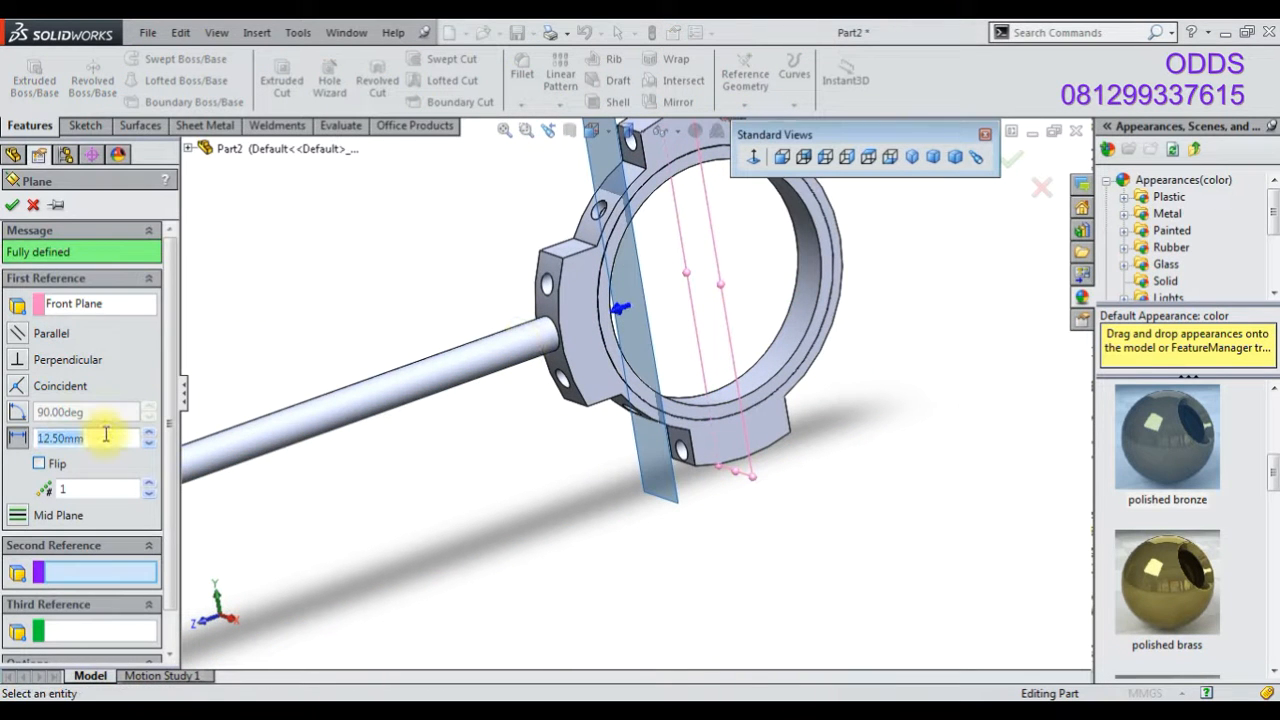
{"action": "key", "text": "Return"}
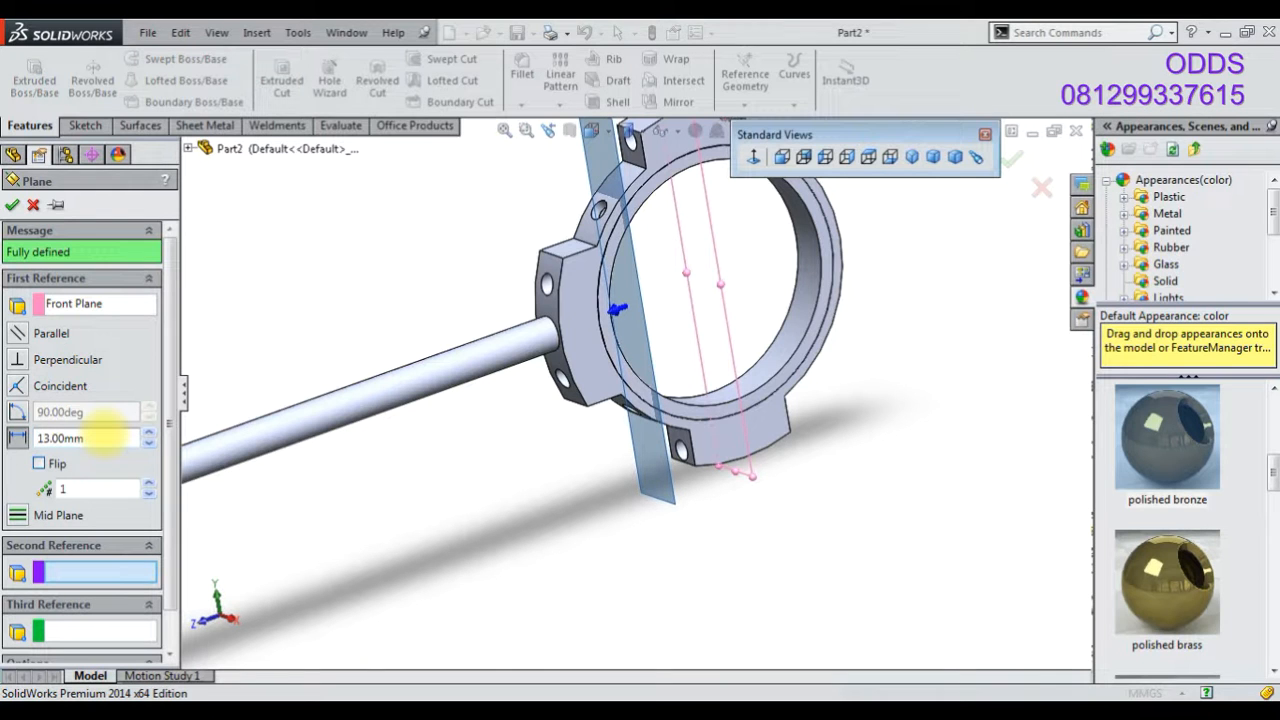
{"action": "key", "text": "Return"}
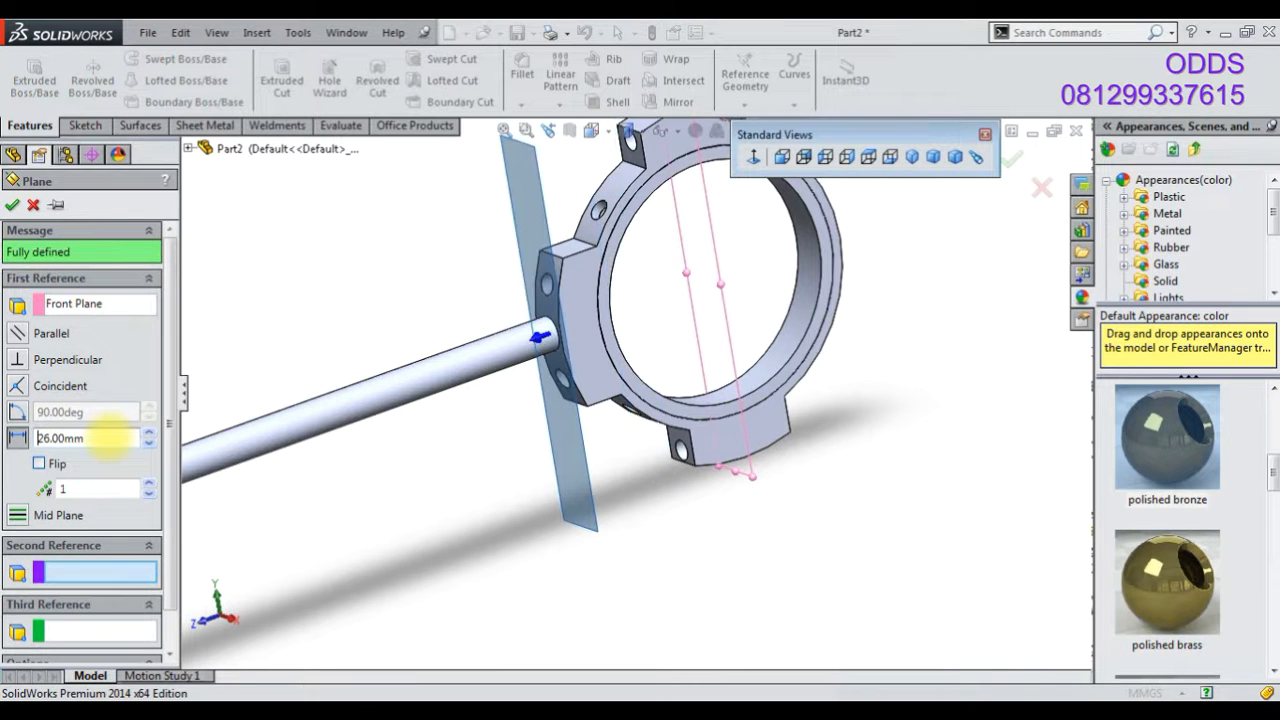
{"action": "type", "text": "30"}
{"action": "key", "text": "Return"}
{"action": "left_click", "coordinate": [12, 204]}
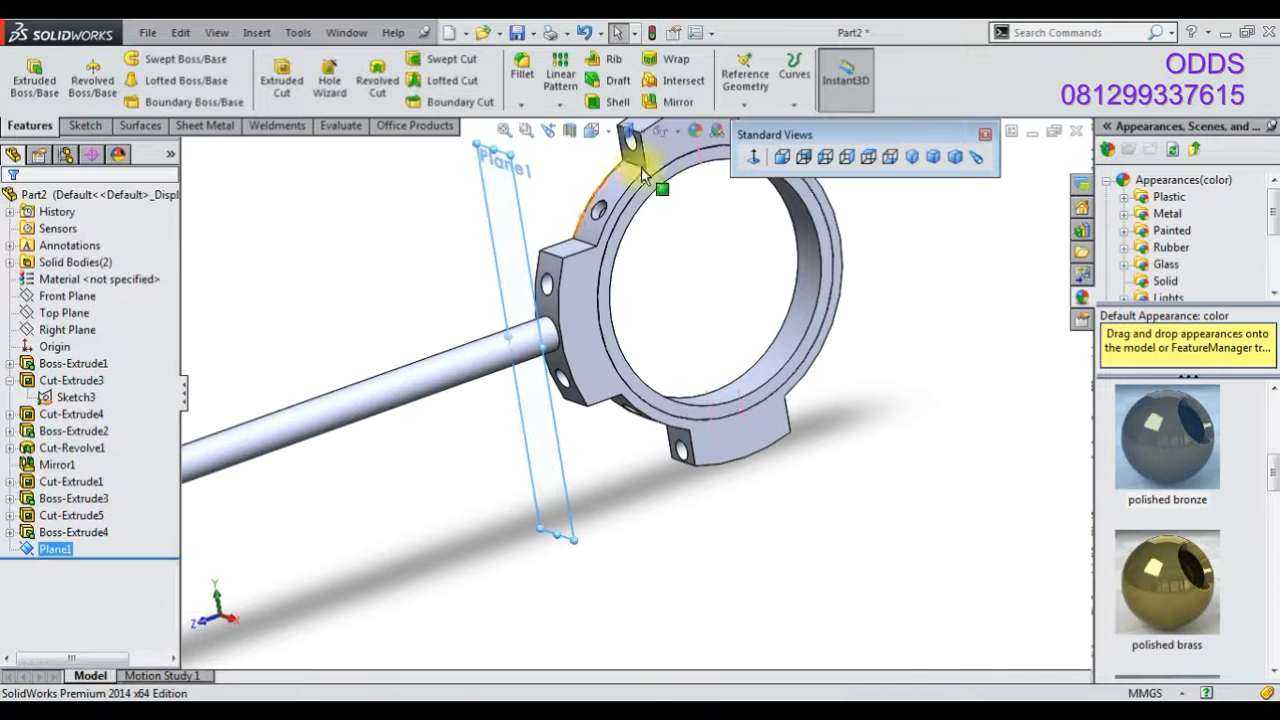
- On the offset plane, sketch a center rectangle from the origin out to the corner of the lug behind the rod
{"action": "left_click", "coordinate": [753, 157]}
{"action": "left_click", "coordinate": [88, 128]}
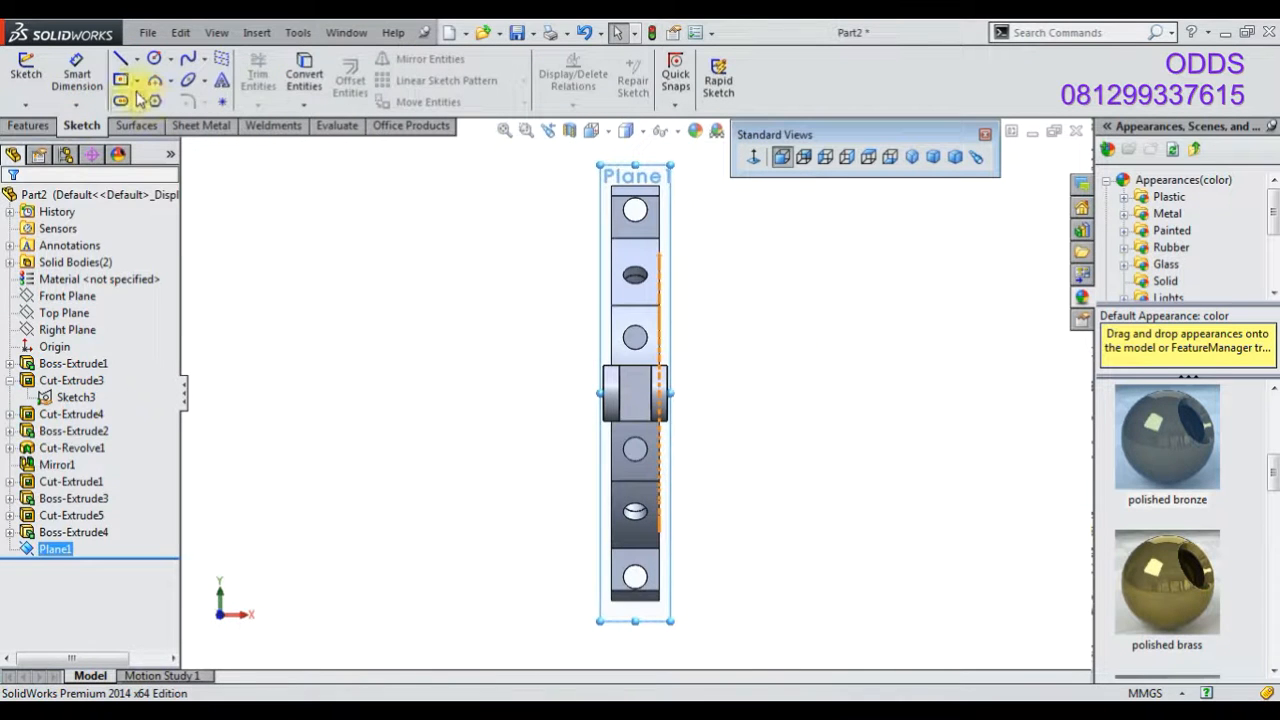
{"action": "left_click", "coordinate": [121, 81]}
{"action": "left_click", "coordinate": [635, 393]}
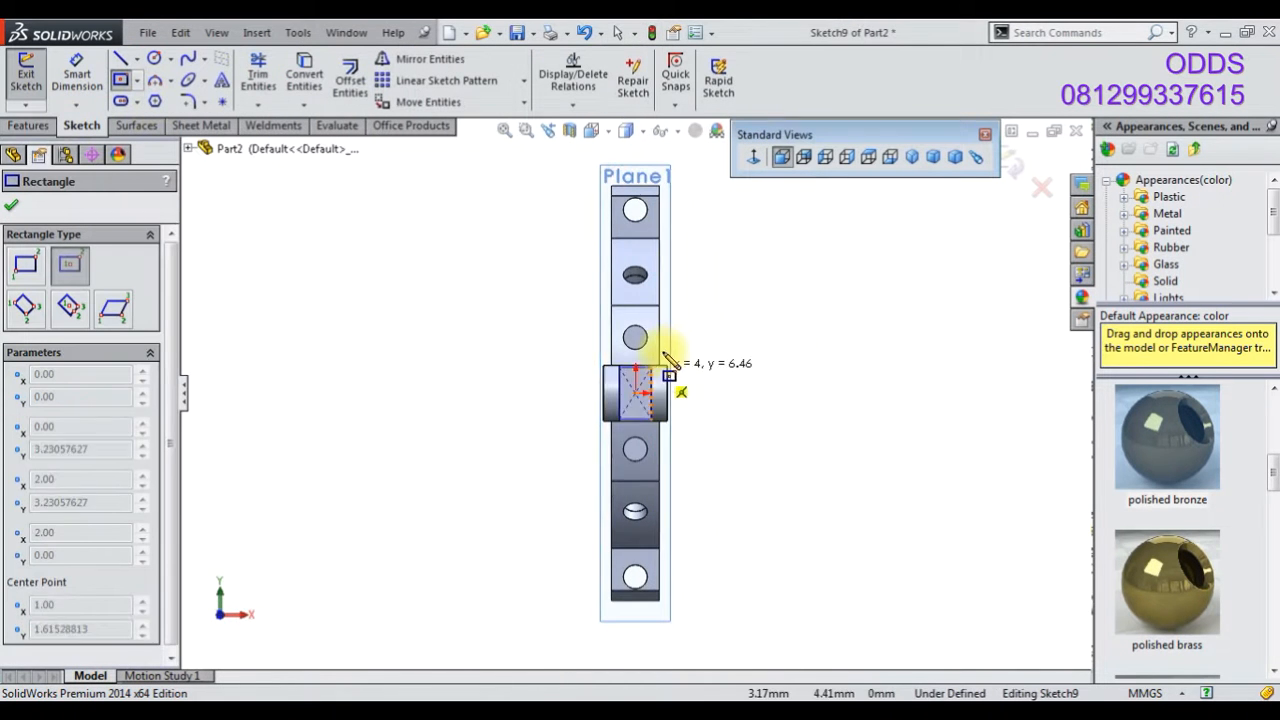
{"action": "left_click", "coordinate": [659, 304]}
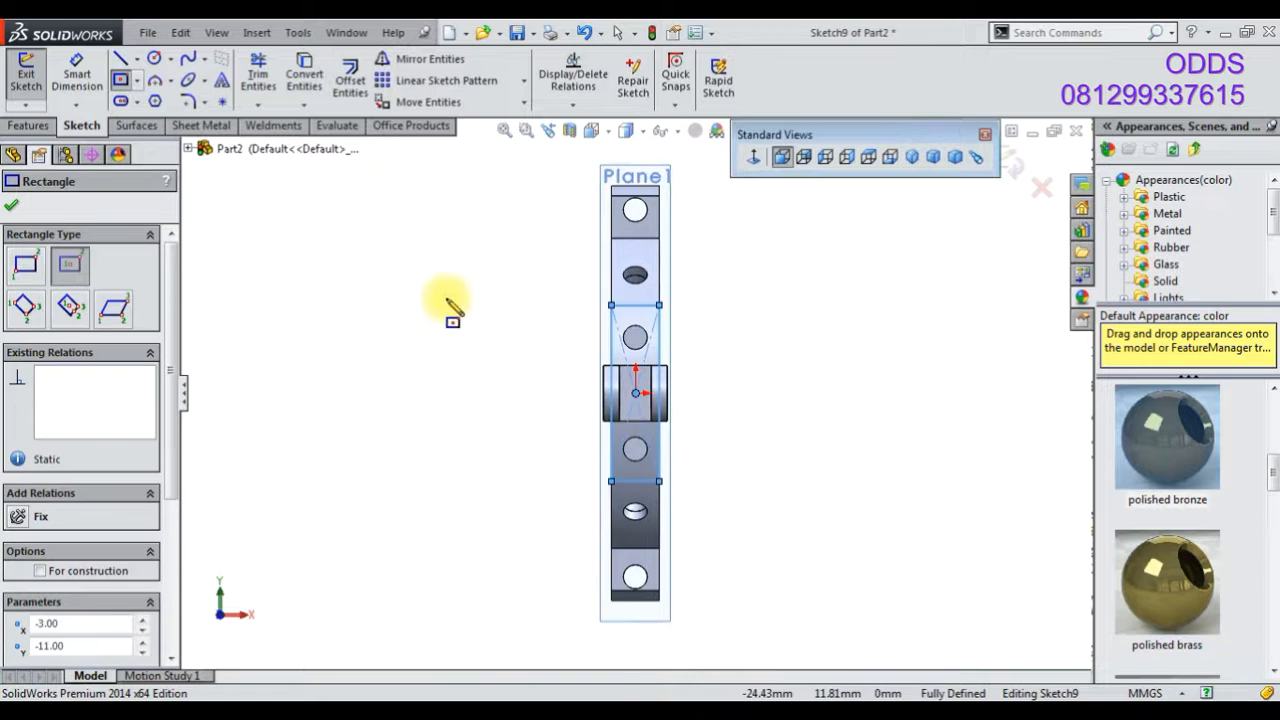
{"action": "key", "text": "Escape"}
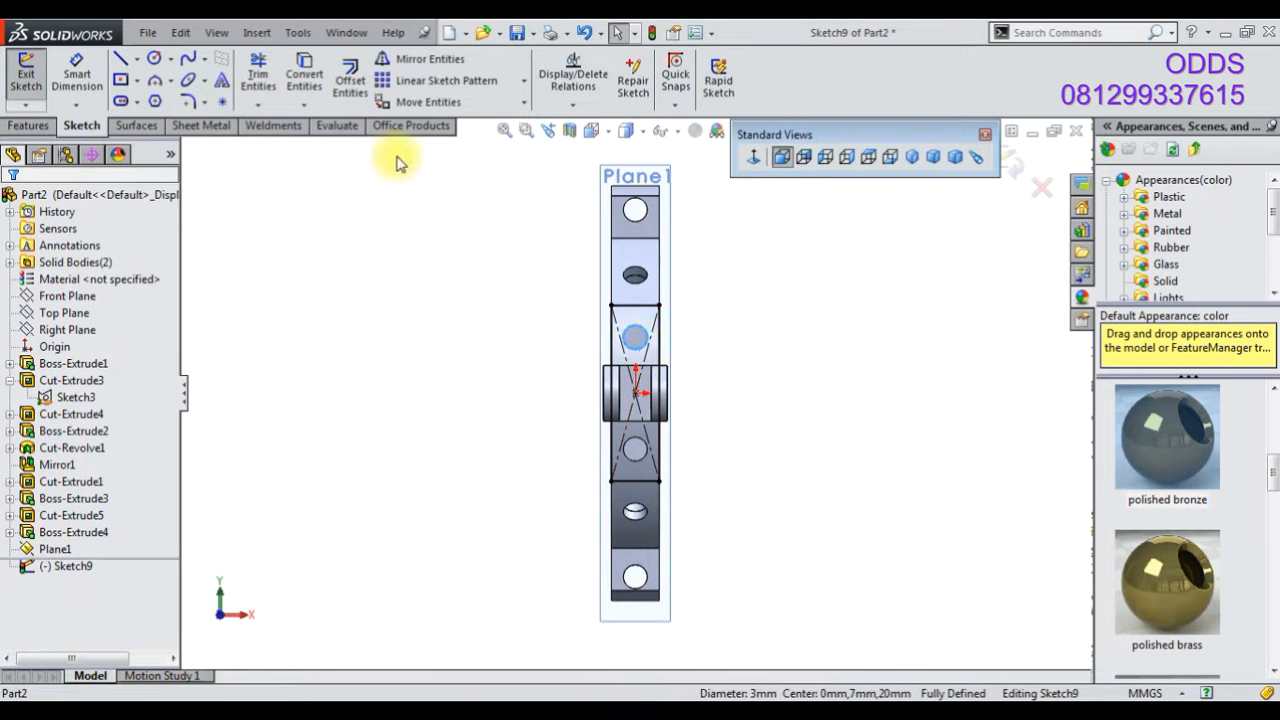
- Convert the edges of the lug's two holes above and below the rod into the rectangle sketch
{"action": "left_click", "coordinate": [302, 64]}
{"action": "left_click", "coordinate": [637, 345]}
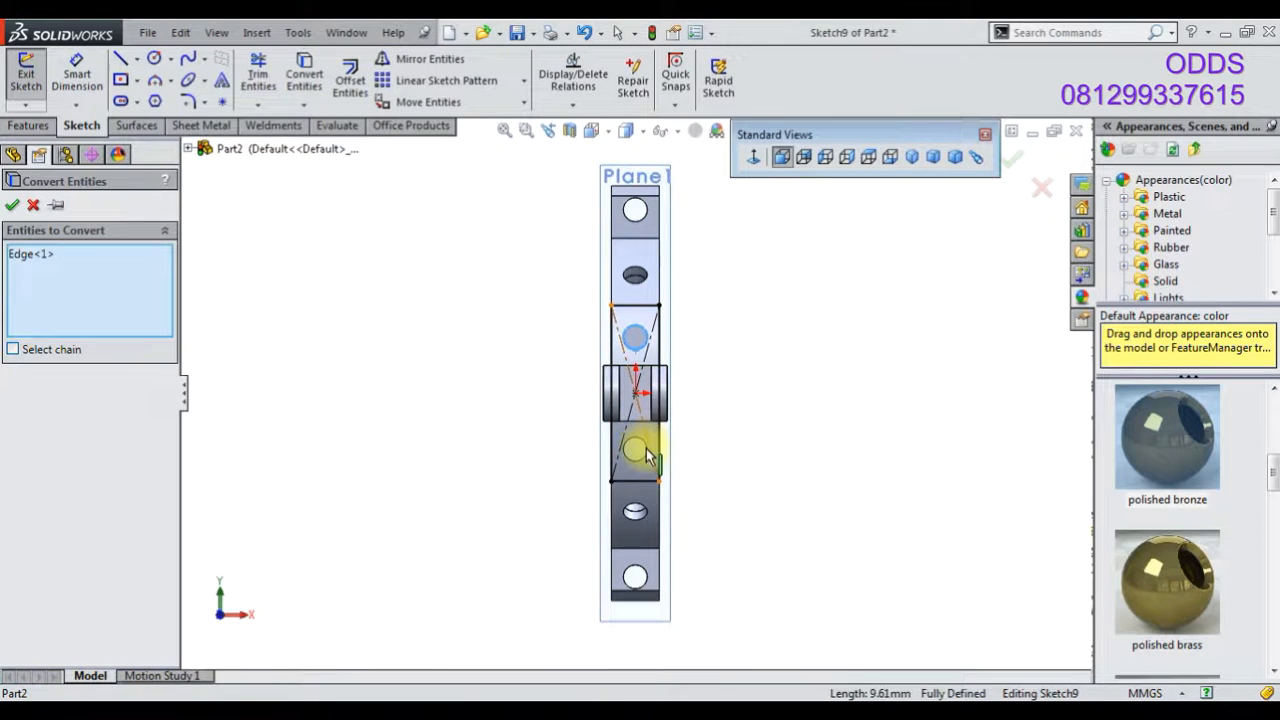
{"action": "left_click", "coordinate": [635, 448]}
{"action": "left_click", "coordinate": [1014, 165]}
- Extrude the rectangle with its two holes toward the ring lug using the Up To Next end condition
{"action": "left_click", "coordinate": [46, 125]}
{"action": "left_click", "coordinate": [45, 80]}
{"action": "left_click", "coordinate": [912, 158]}
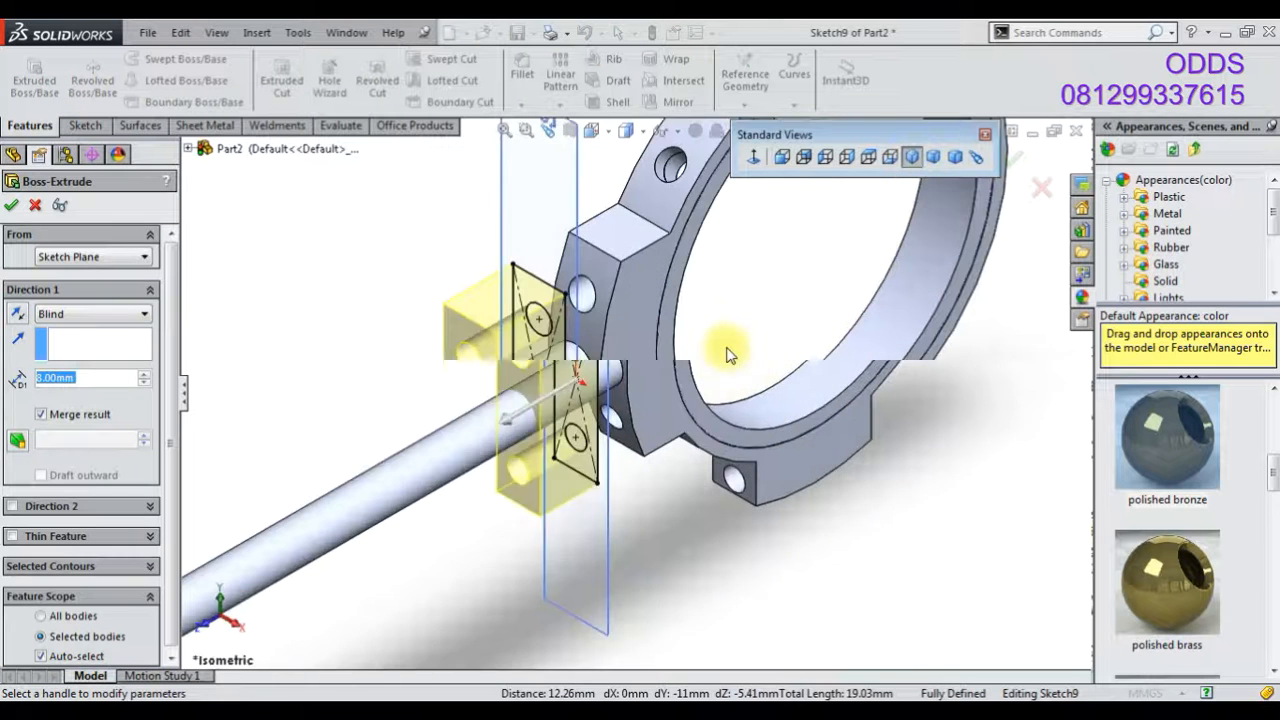
{"action": "left_click", "coordinate": [70, 318]}
{"action": "left_click", "coordinate": [62, 352]}
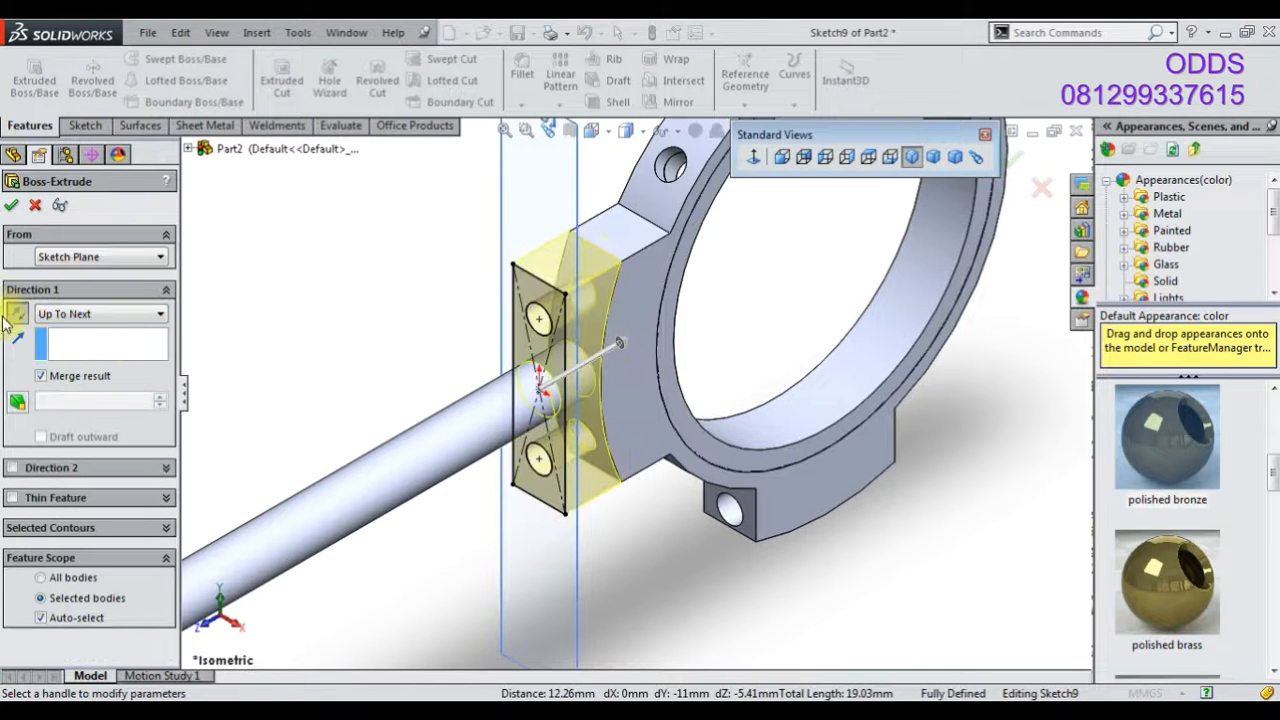
{"action": "left_click", "coordinate": [10, 206]}
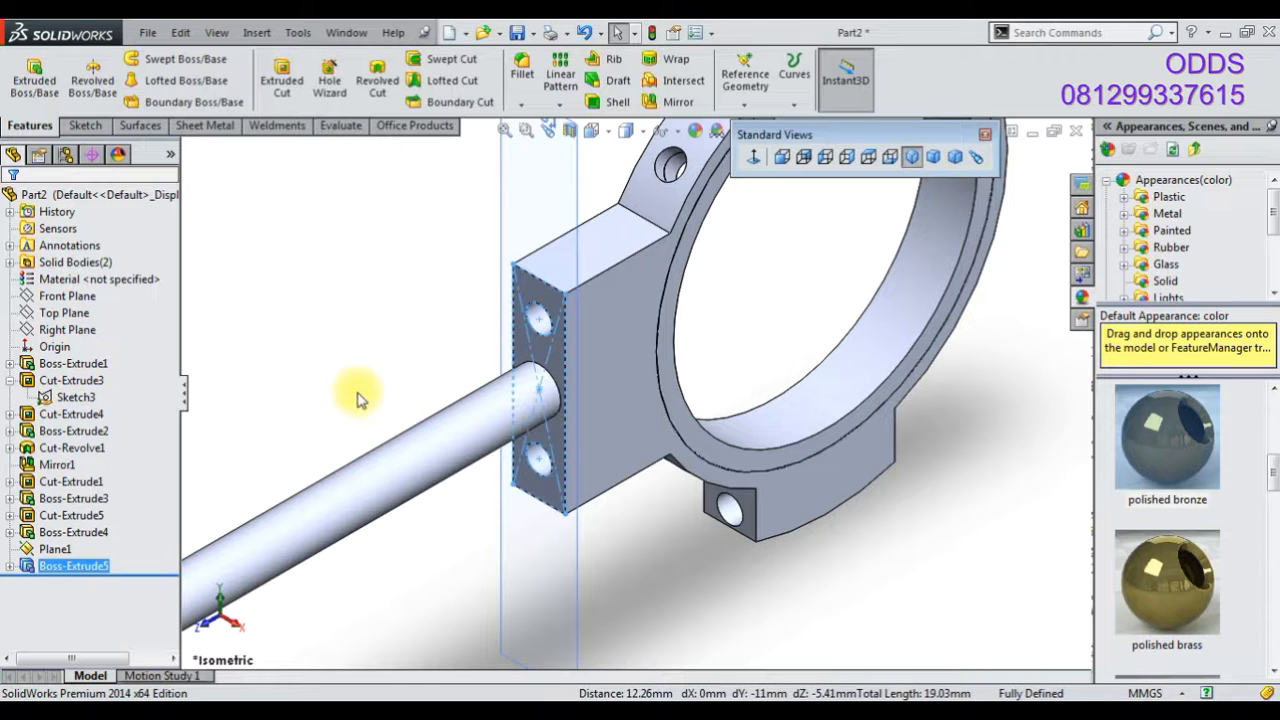
- Try to change the bodies selected in the feature scope of the lug block extrusion
{"action": "right_click", "coordinate": [81, 578]}
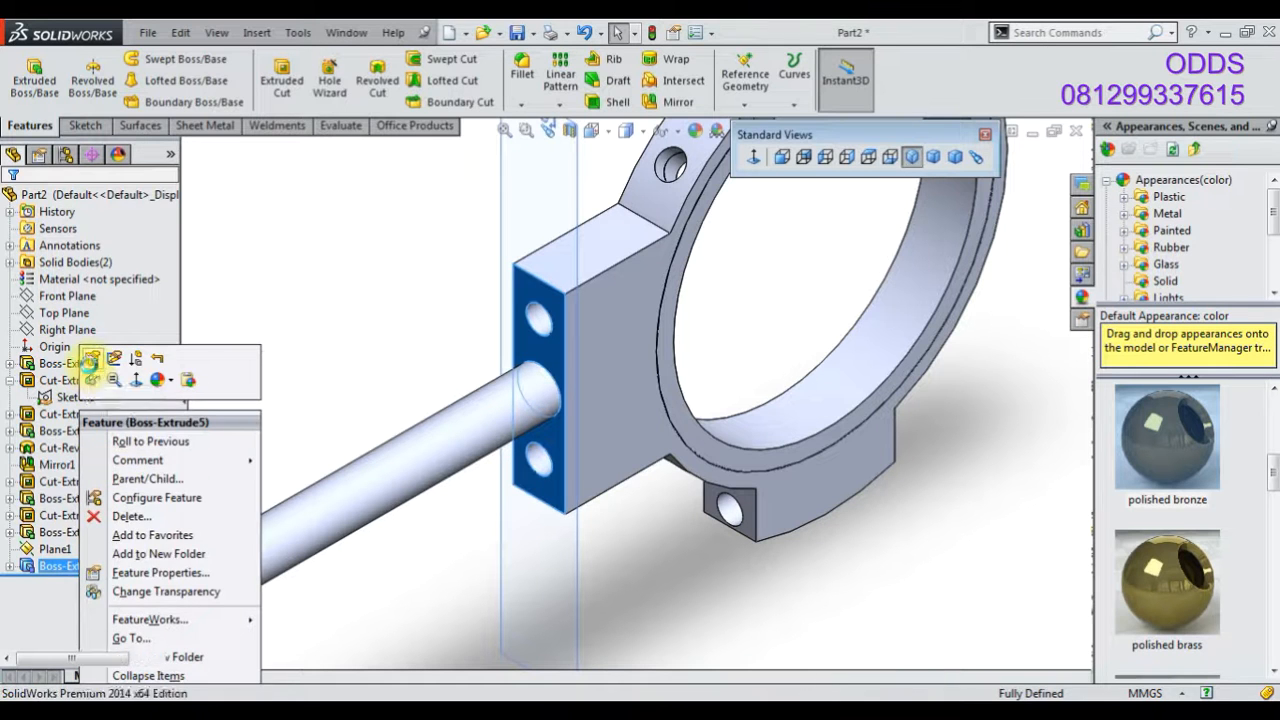
{"action": "left_click", "coordinate": [88, 364]}
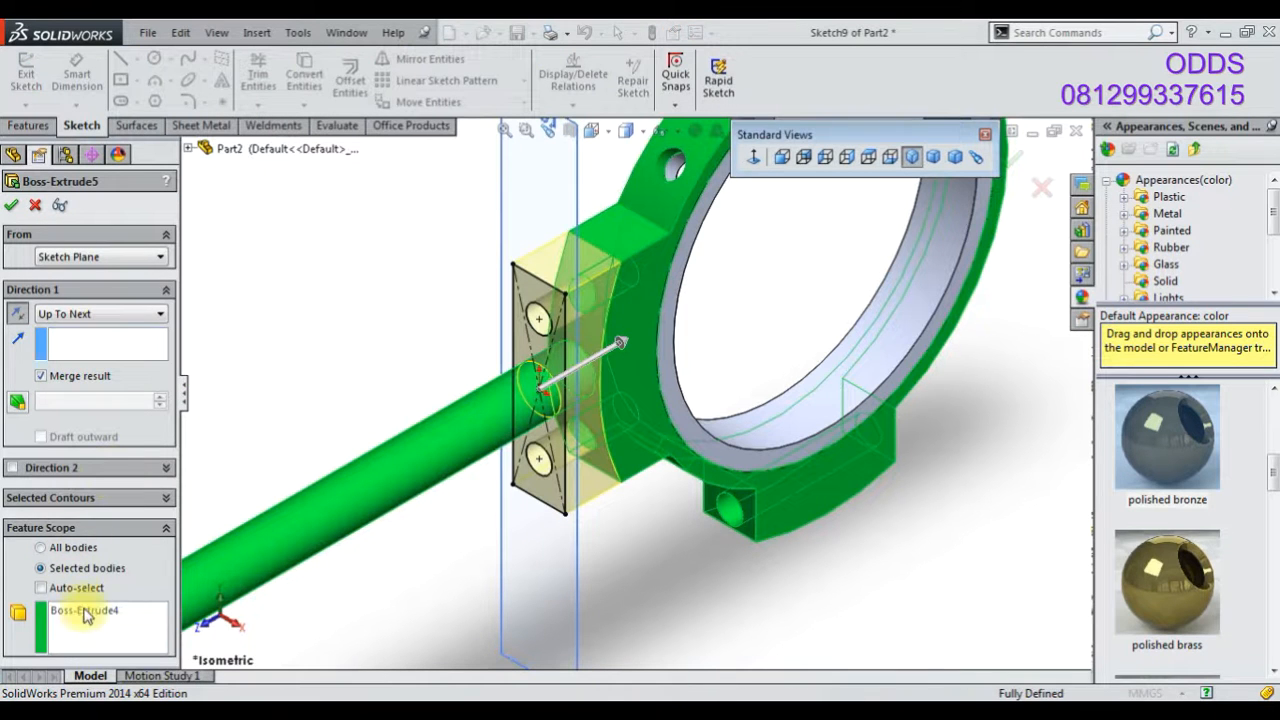
{"action": "right_click", "coordinate": [85, 615]}
{"action": "left_click", "coordinate": [271, 571]}
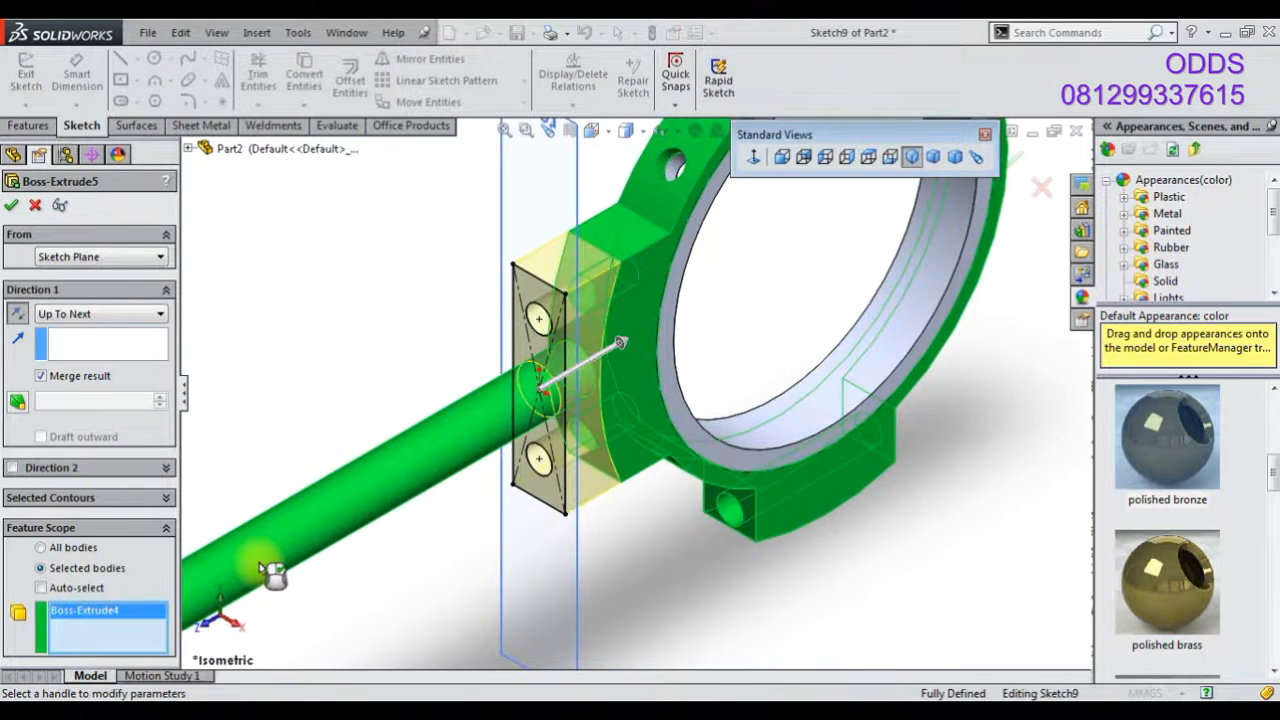
{"action": "left_click", "coordinate": [12, 210]}
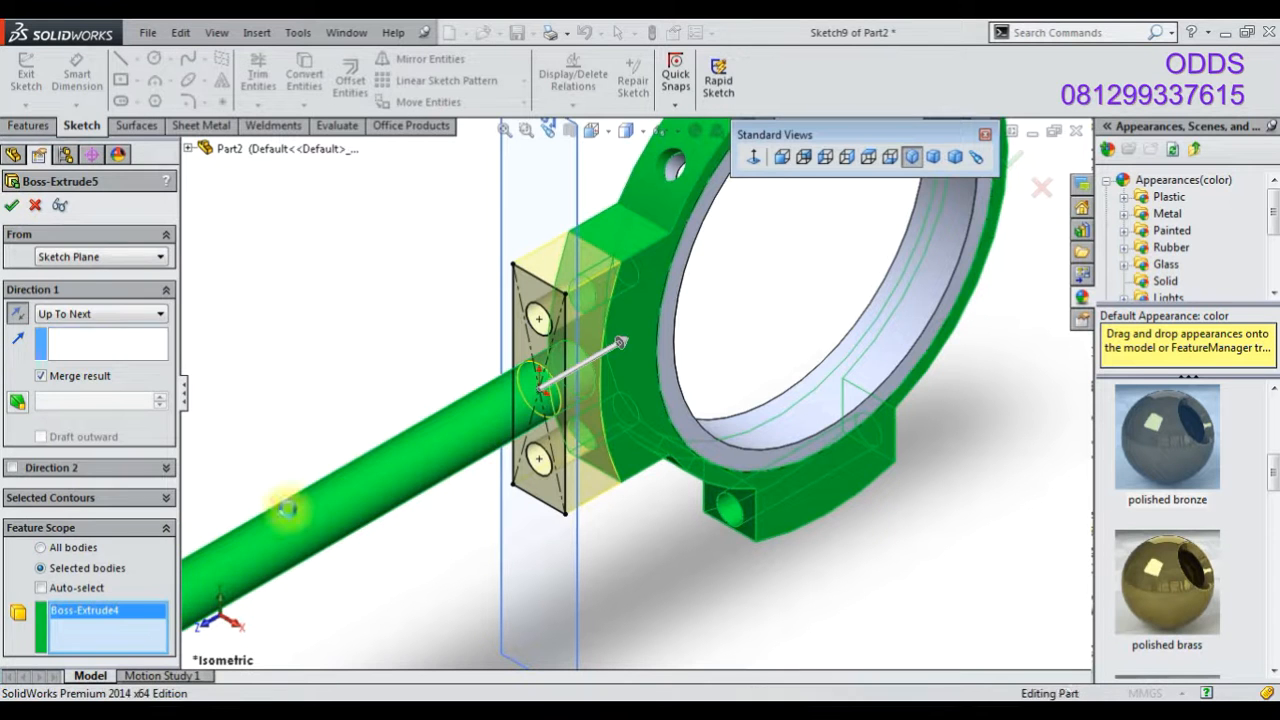
- Edit the rod extrusion to turn off Auto-select in its feature scope and merge it only with the slotted pivot block
{"action": "left_click", "coordinate": [321, 488]}
{"action": "right_click", "coordinate": [321, 486]}
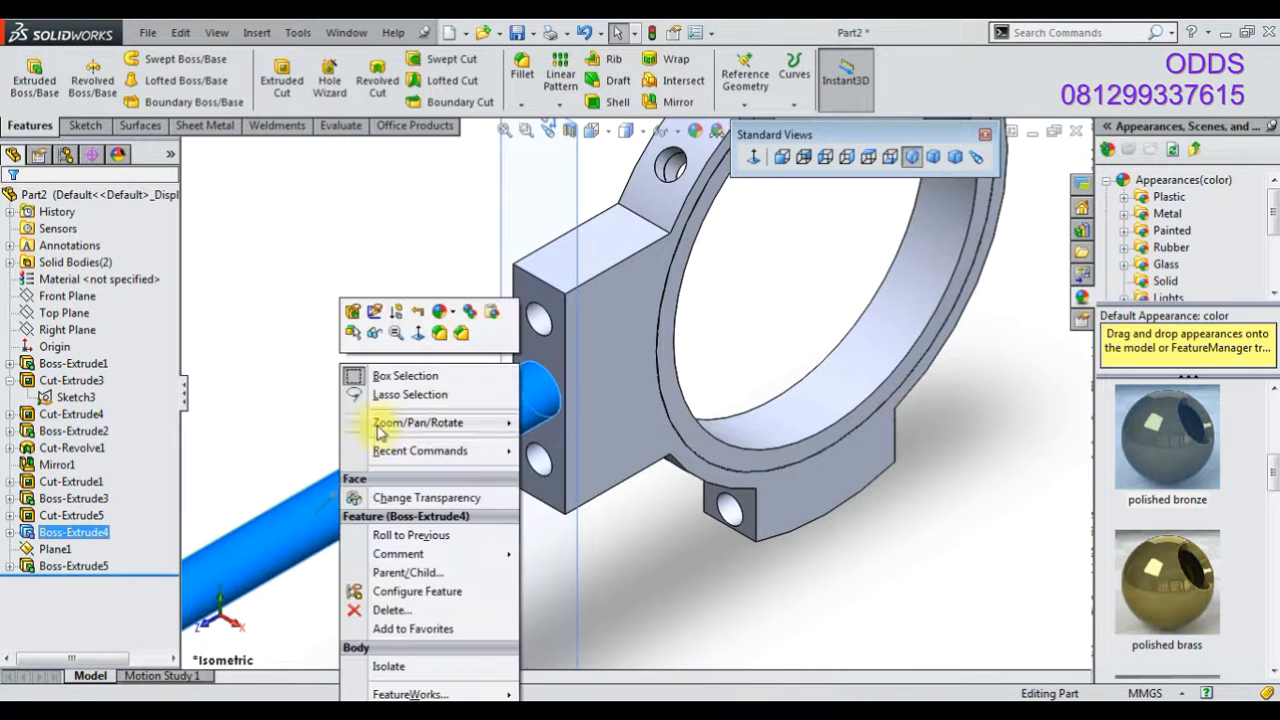
{"action": "left_click", "coordinate": [352, 295]}
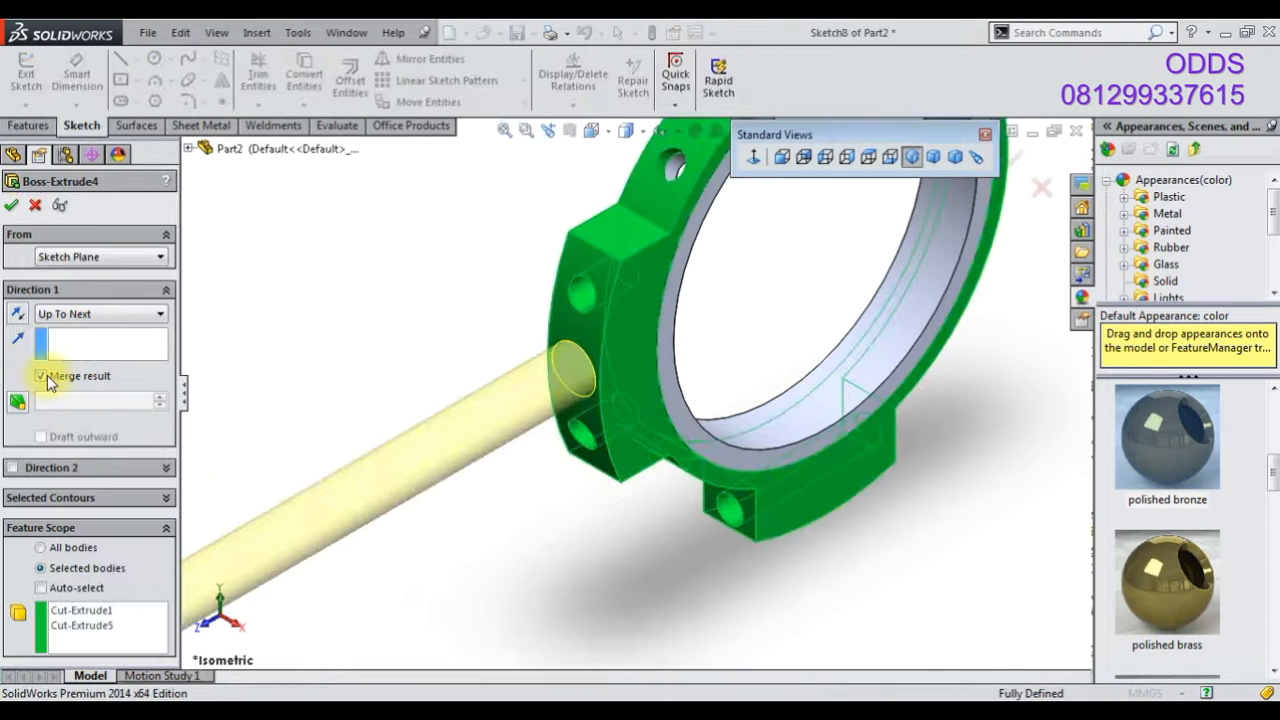
{"action": "left_click", "coordinate": [41, 376]}
{"action": "scroll", "coordinate": [208, 443], "scroll_direction": "up", "scroll_amount": 3}
{"action": "left_click", "coordinate": [41, 376]}
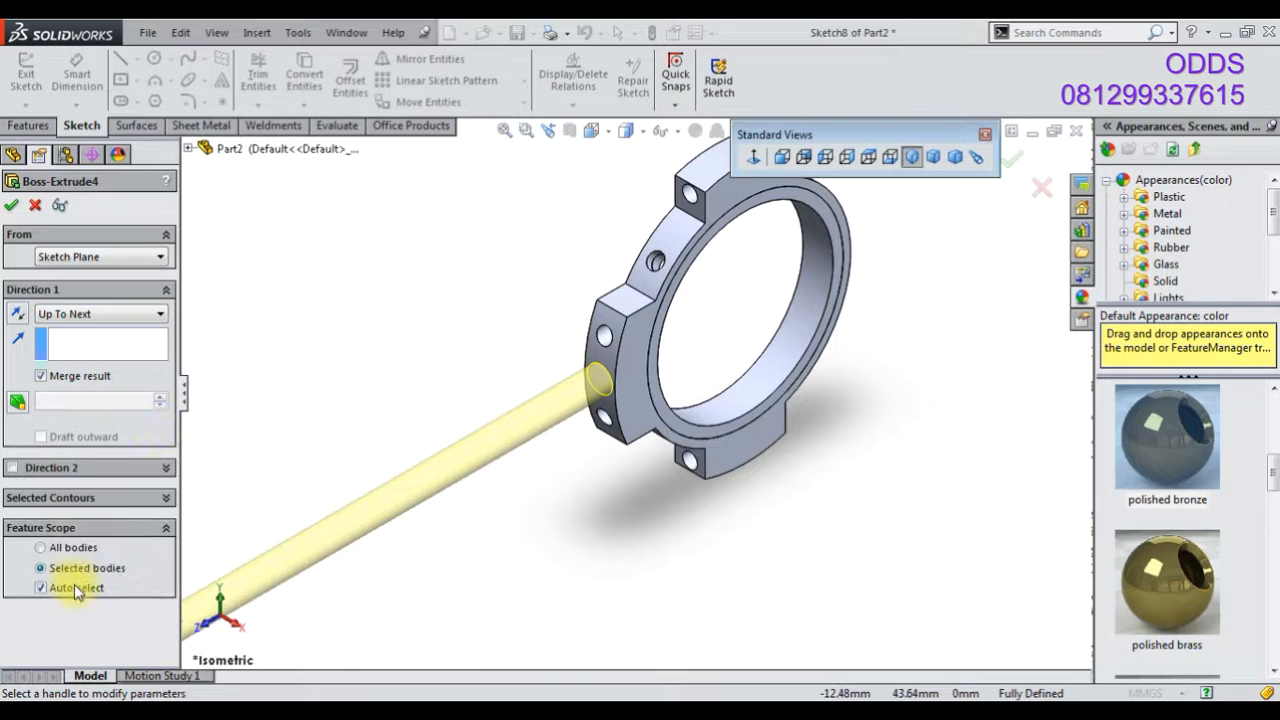
{"action": "left_click", "coordinate": [74, 586]}
{"action": "scroll", "coordinate": [357, 557], "scroll_direction": "up", "scroll_amount": 3}
{"action": "left_click", "coordinate": [340, 556]}
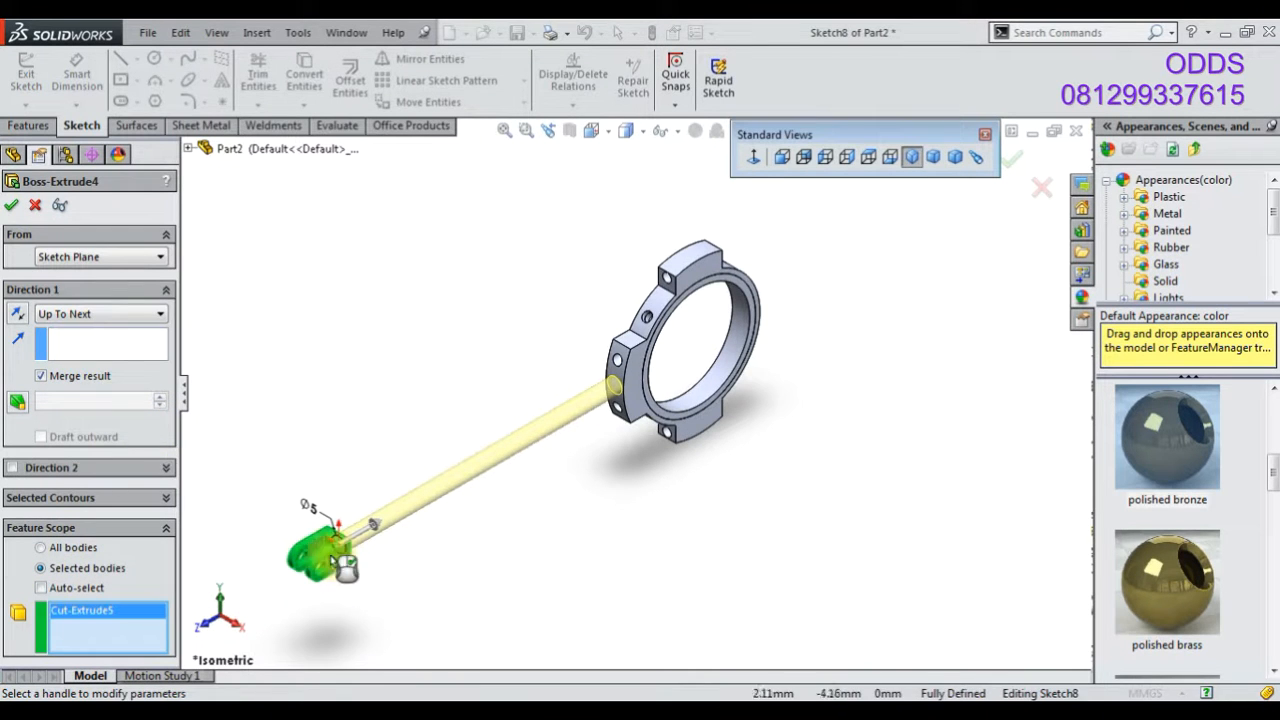
{"action": "left_click", "coordinate": [11, 205]}
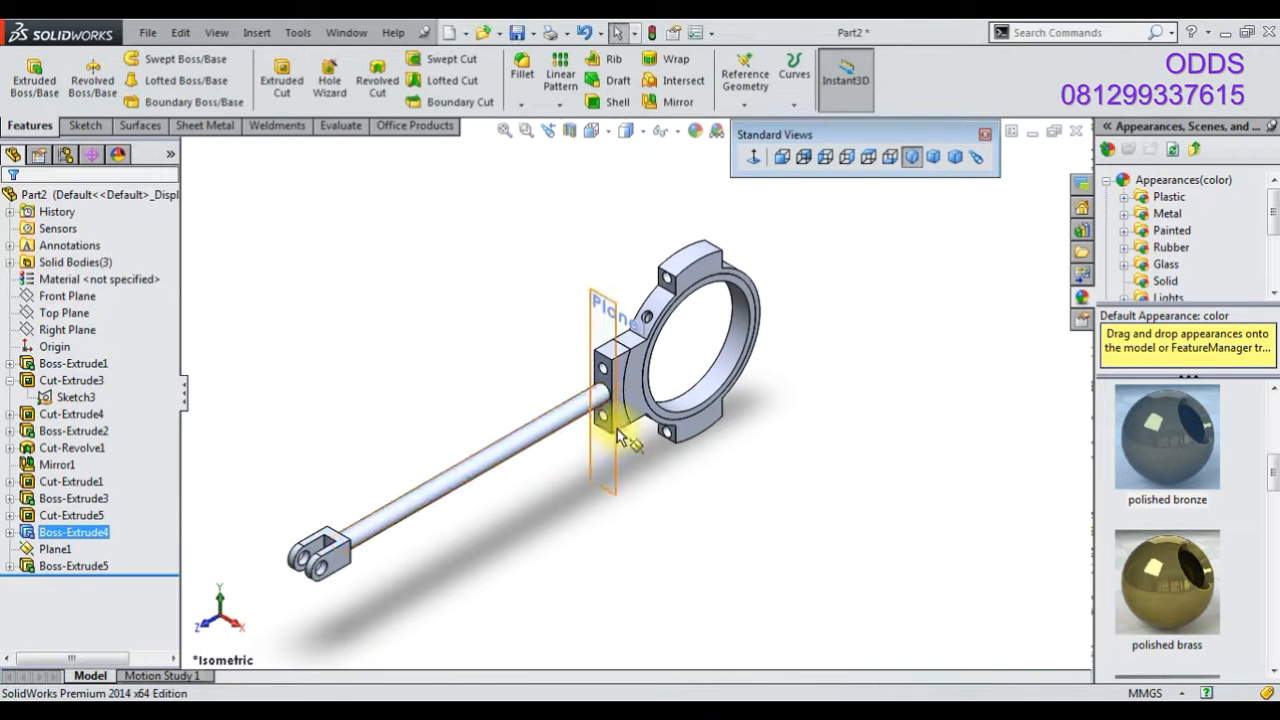
- Hide the offset reference plane at the lug block's face
{"action": "scroll", "coordinate": [595, 420], "scroll_direction": "down", "scroll_amount": 5}
{"action": "middle_click_drag", "start_coordinate": [595, 420], "coordinate": [586, 243]}
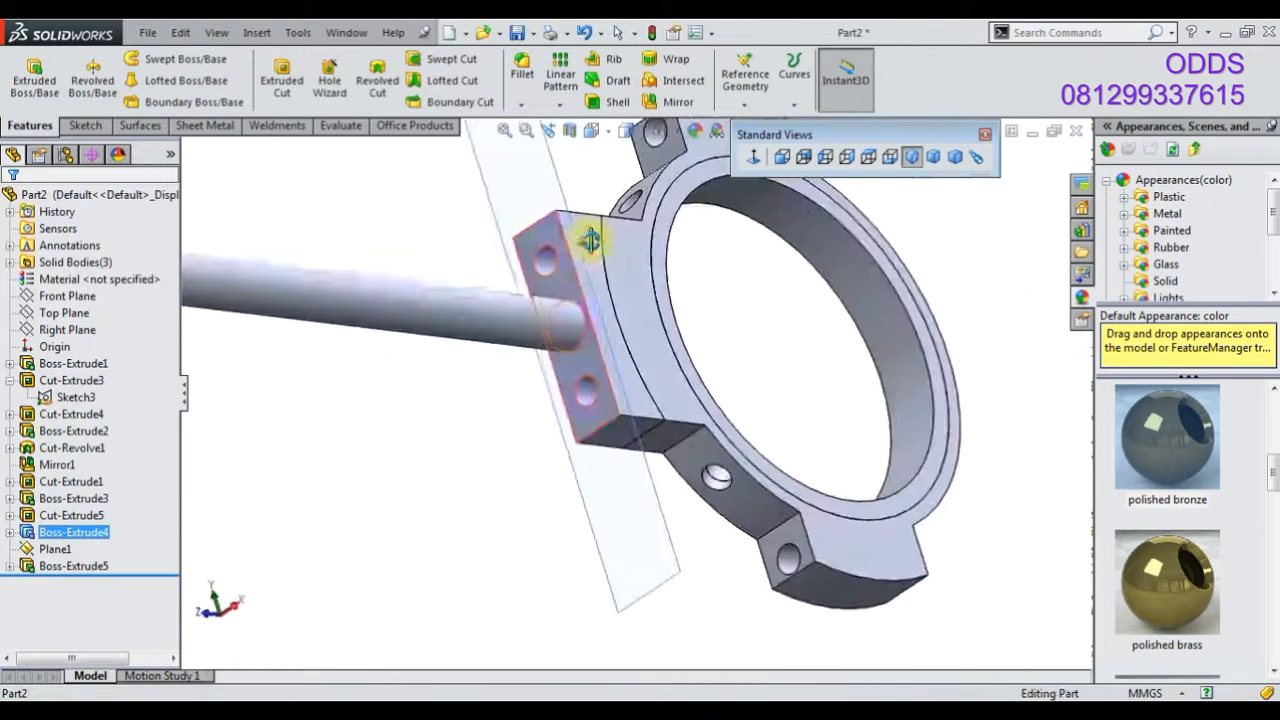
{"action": "left_click", "coordinate": [605, 575]}
{"action": "left_click", "coordinate": [698, 512]}
- Sketch a vertical construction line about 52 mm long on the Right Plane, spanning the ring from the upper lug to the lower lug
{"action": "left_click", "coordinate": [754, 159]}
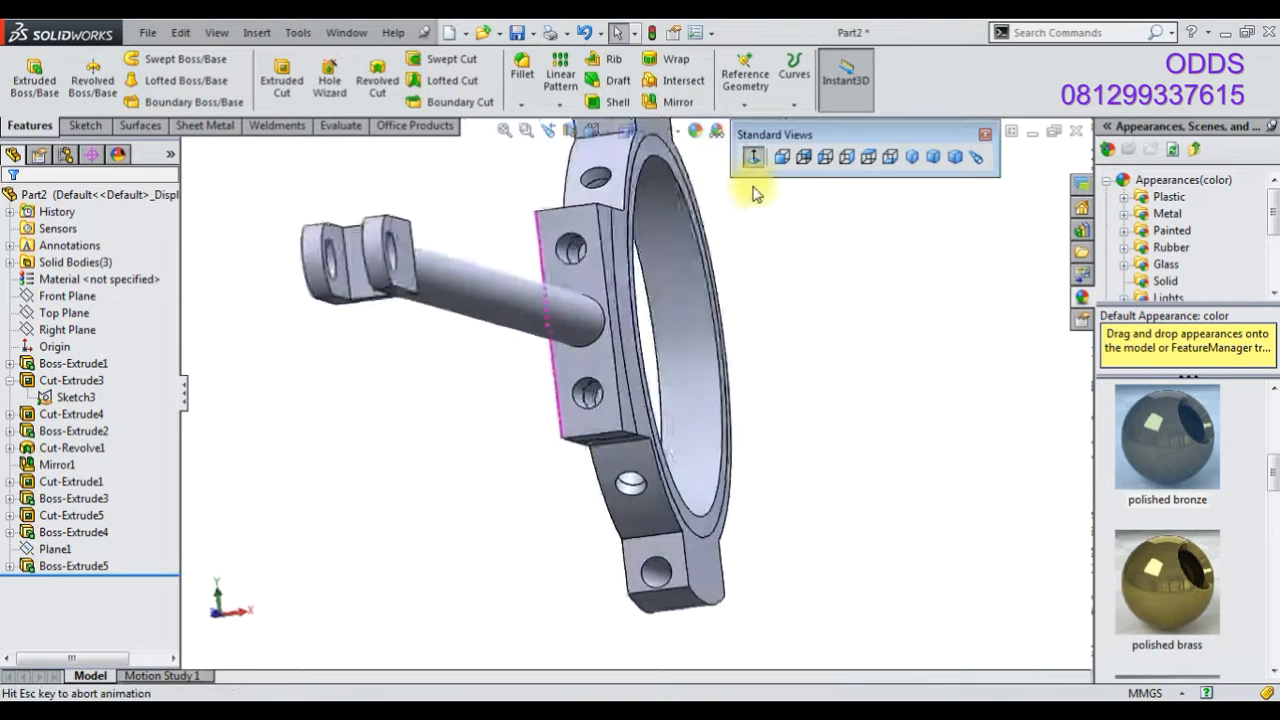
{"action": "left_click", "coordinate": [847, 159]}
{"action": "left_click", "coordinate": [92, 330]}
{"action": "left_click", "coordinate": [105, 302]}
{"action": "left_click", "coordinate": [137, 58]}
{"action": "left_click", "coordinate": [200, 97]}
{"action": "left_click", "coordinate": [851, 295]}
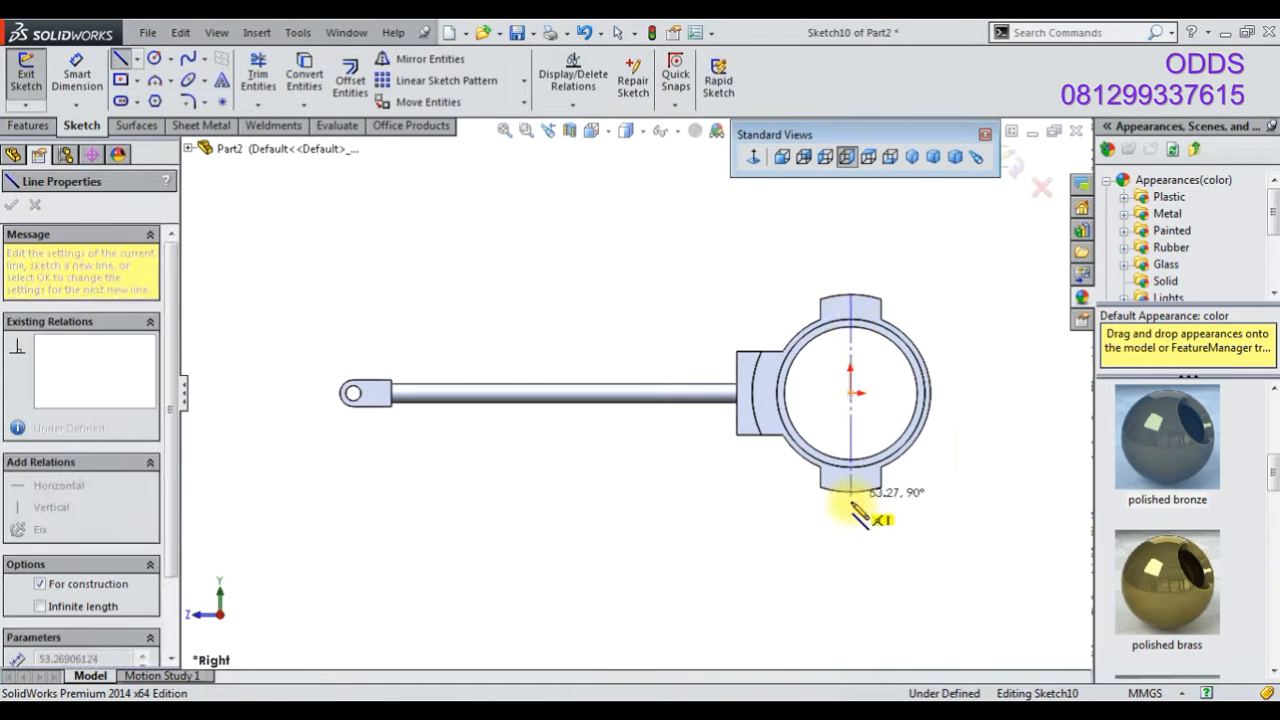
{"action": "left_click", "coordinate": [852, 490]}
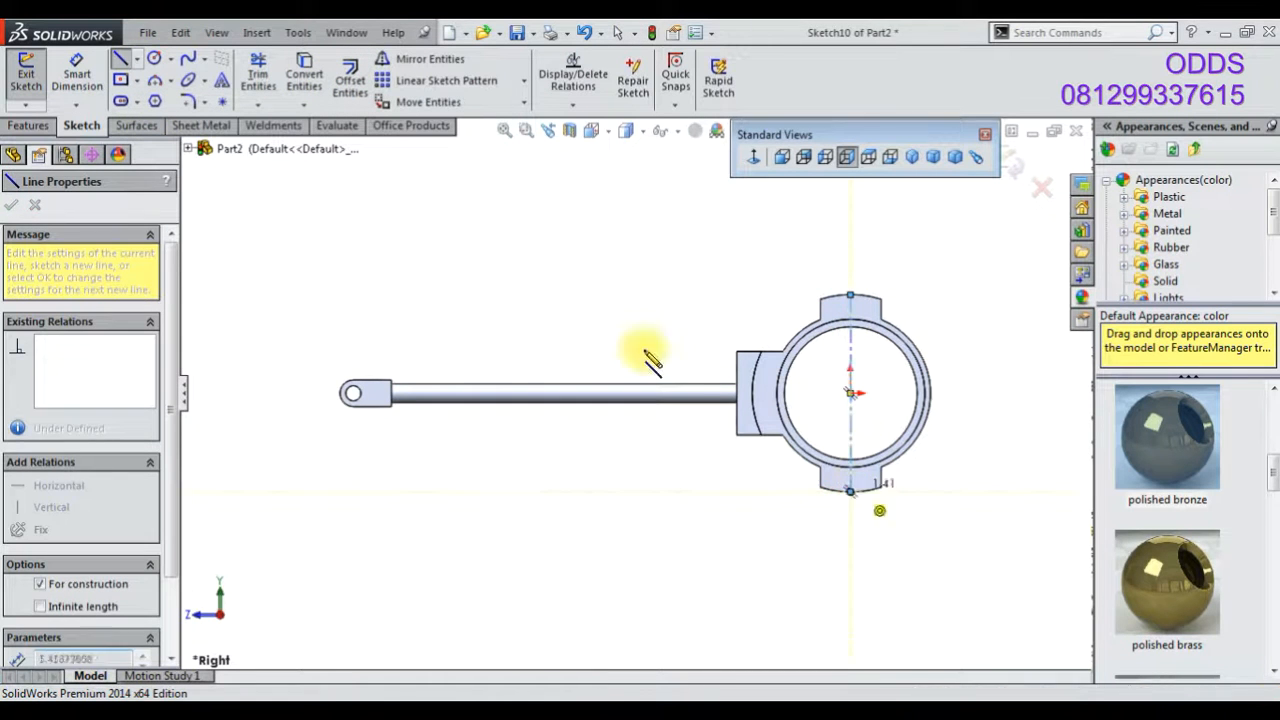
{"action": "right_click", "coordinate": [549, 289]}
{"action": "left_click", "coordinate": [596, 256]}
{"action": "middle_click_drag", "start_coordinate": [868, 425], "coordinate": [832, 457]}
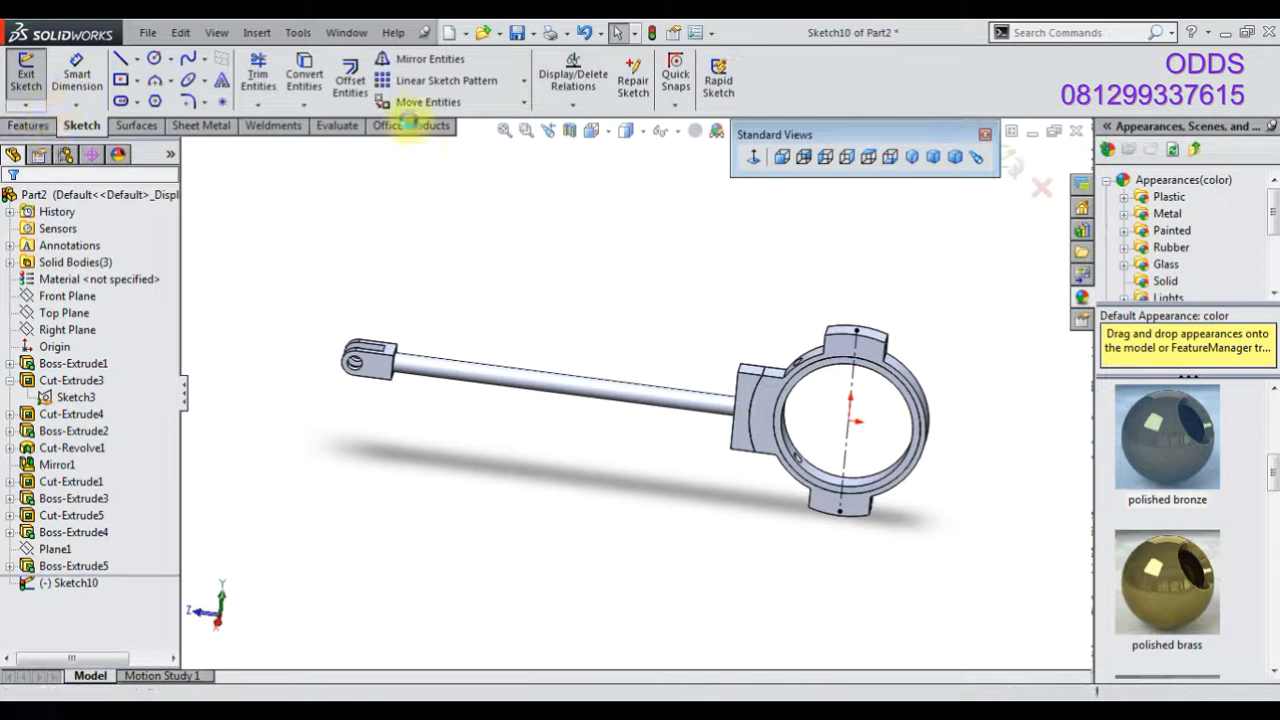
{"action": "left_click", "coordinate": [26, 75]}
- Try to create a Projection split line from the construction line sketch on a group of ring and lug faces
{"action": "left_click", "coordinate": [794, 72]}
{"action": "left_click", "coordinate": [822, 121]}
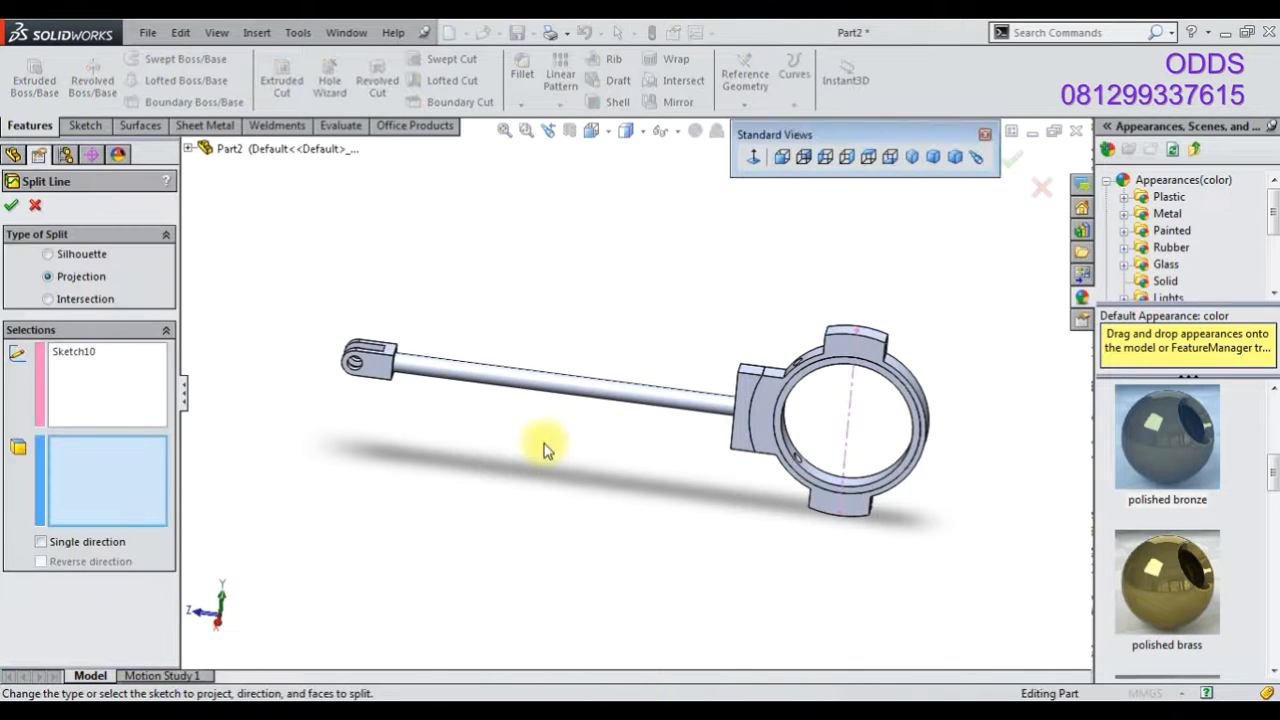
{"action": "scroll", "coordinate": [824, 400], "scroll_direction": "down", "scroll_amount": 3}
{"action": "scroll", "coordinate": [709, 270], "scroll_direction": "up", "scroll_amount": 1}
{"action": "left_click_drag", "start_coordinate": [911, 567], "coordinate": [926, 592]}
{"action": "scroll", "coordinate": [813, 481], "scroll_direction": "down", "scroll_amount": 3}
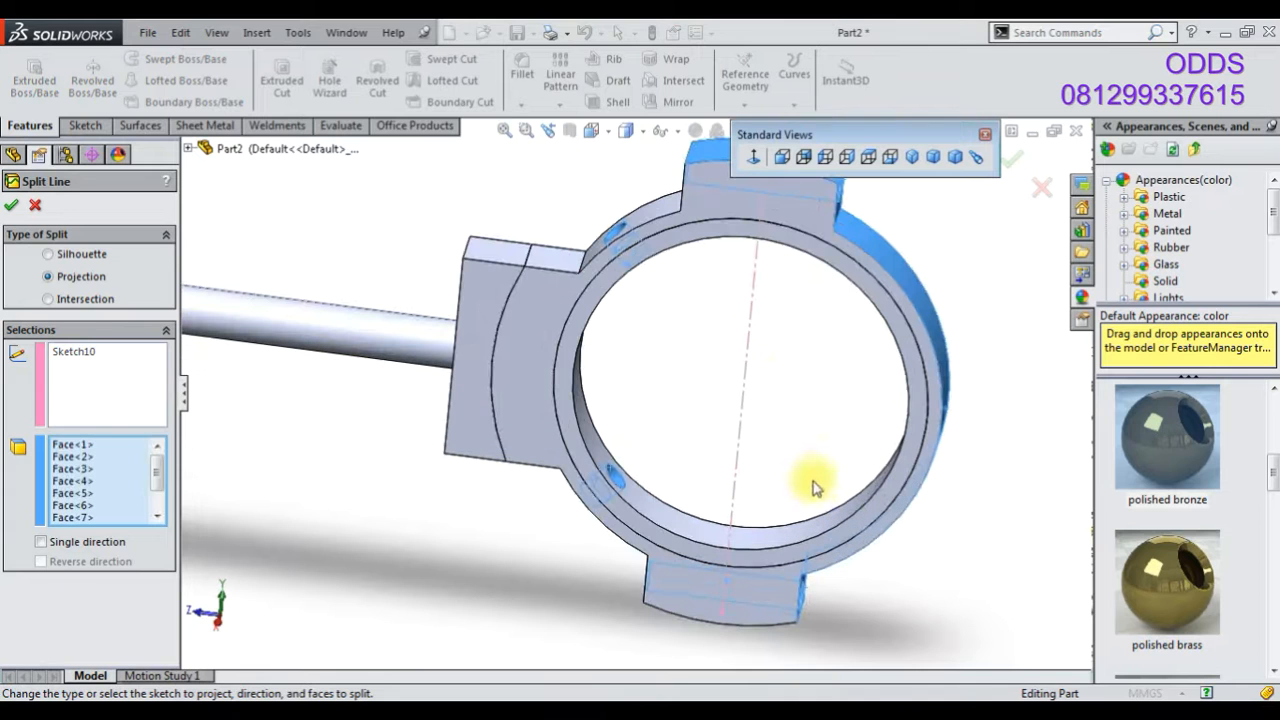
{"action": "left_click", "coordinate": [12, 206]}
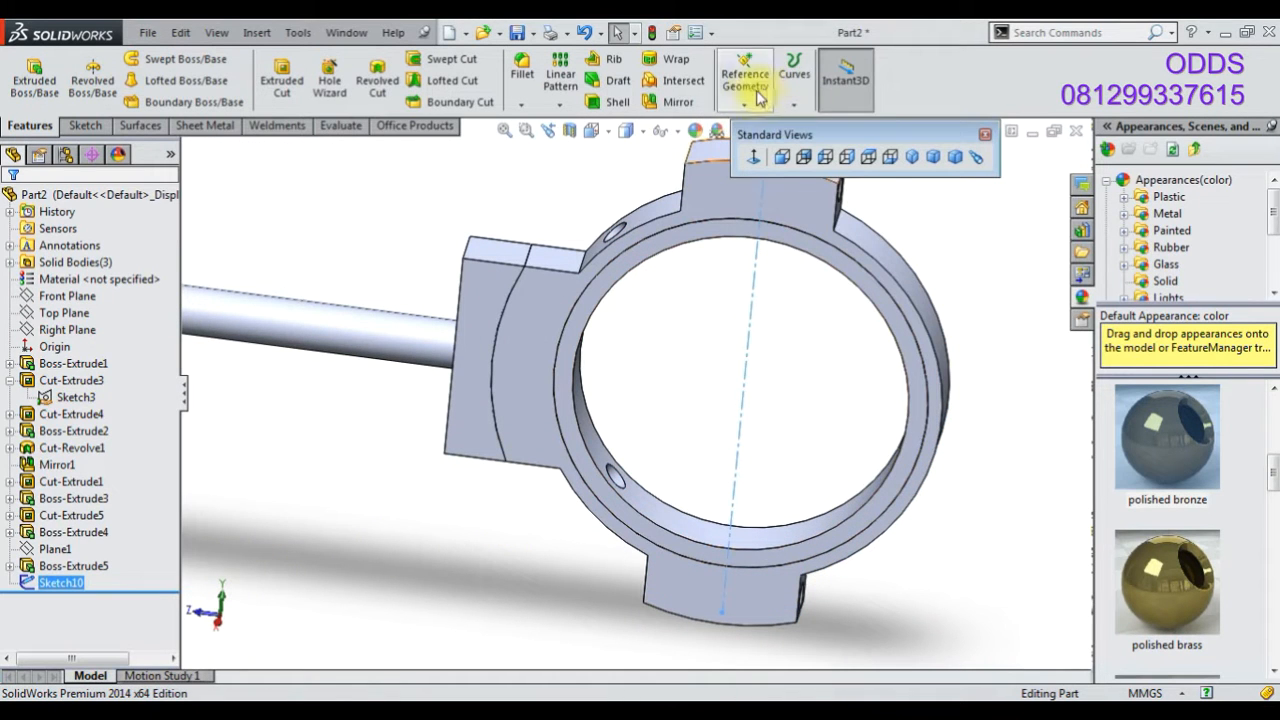
- Restart the Projection split line with the construction line sketch and select the front, inner and lug faces of the ring
{"action": "left_click", "coordinate": [794, 80]}
{"action": "left_click", "coordinate": [850, 122]}
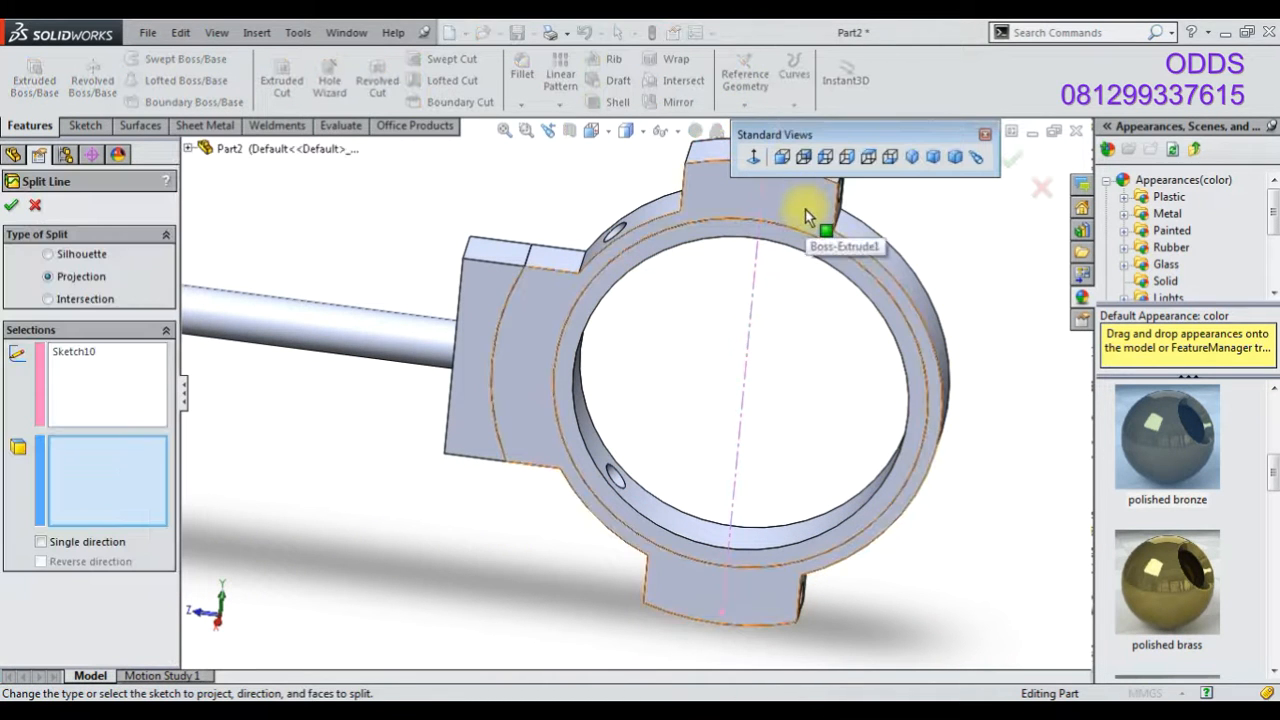
{"action": "left_click", "coordinate": [805, 209]}
{"action": "left_click", "coordinate": [868, 255]}
{"action": "left_click", "coordinate": [886, 328]}
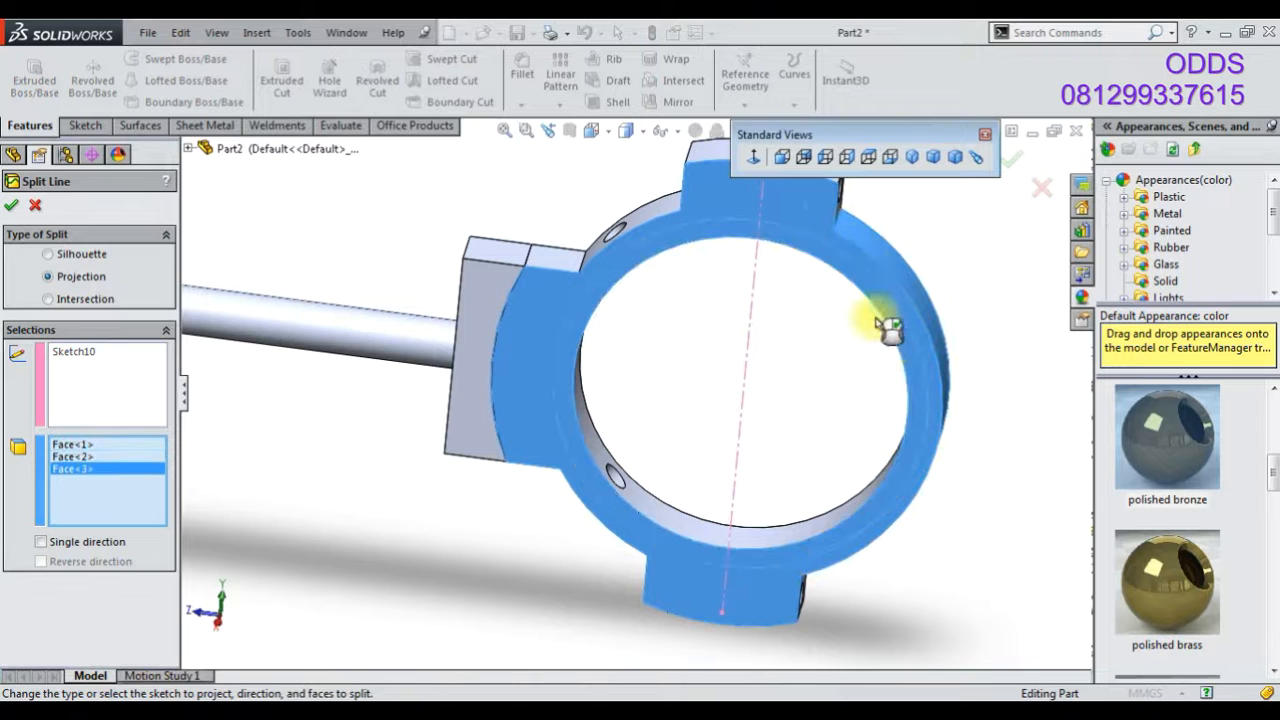
{"action": "left_click", "coordinate": [837, 514]}
{"action": "scroll", "coordinate": [819, 250], "scroll_direction": "up", "scroll_amount": 1}
{"action": "left_click", "coordinate": [784, 208]}
- Add the remaining ring and lug faces on the back side and try to apply the Projection split line
{"action": "middle_click_drag", "start_coordinate": [784, 208], "coordinate": [737, 308]}
{"action": "scroll", "coordinate": [731, 206], "scroll_direction": "down", "scroll_amount": 4}
{"action": "scroll", "coordinate": [660, 216], "scroll_direction": "up", "scroll_amount": 2}
{"action": "scroll", "coordinate": [658, 217], "scroll_direction": "down", "scroll_amount": 1}
{"action": "left_click", "coordinate": [538, 334]}
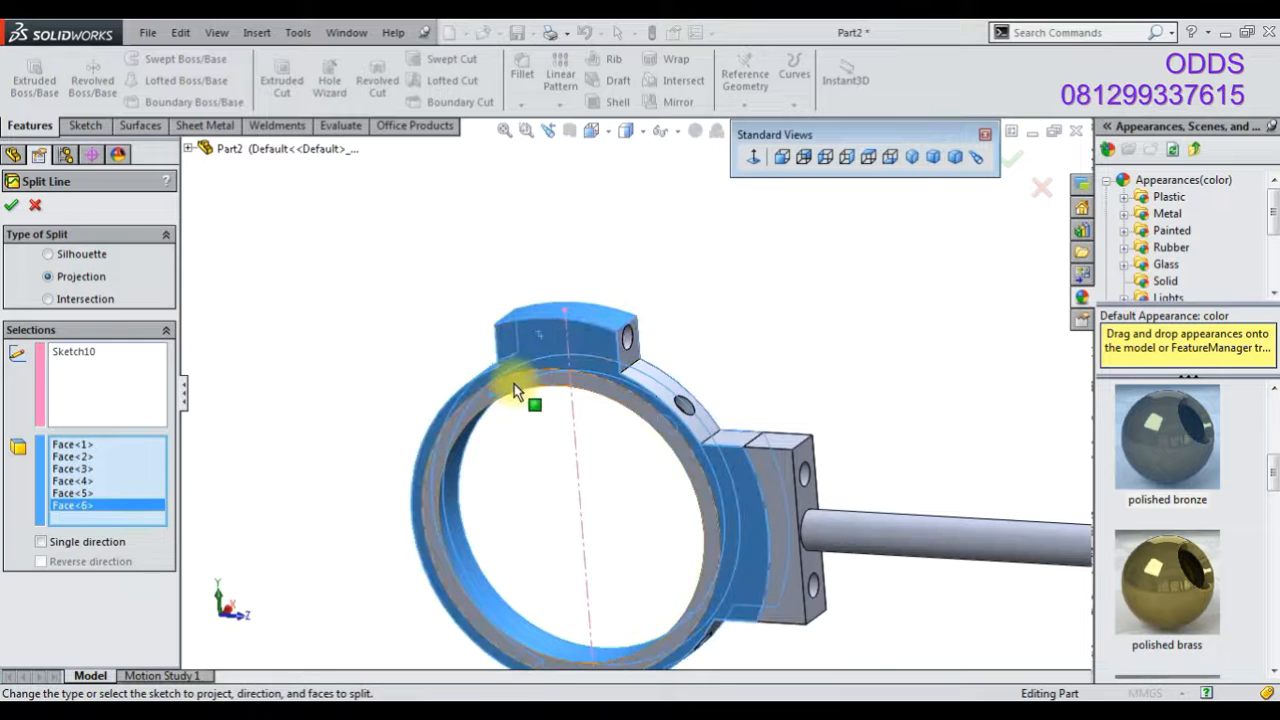
{"action": "scroll", "coordinate": [518, 388], "scroll_direction": "down", "scroll_amount": 5}
{"action": "left_click", "coordinate": [673, 385]}
{"action": "scroll", "coordinate": [675, 388], "scroll_direction": "up", "scroll_amount": 4}
{"action": "scroll", "coordinate": [717, 588], "scroll_direction": "up", "scroll_amount": 3}
{"action": "scroll", "coordinate": [647, 512], "scroll_direction": "down", "scroll_amount": 4}
{"action": "scroll", "coordinate": [607, 364], "scroll_direction": "up", "scroll_amount": 1}
{"action": "middle_click_drag", "start_coordinate": [607, 368], "coordinate": [360, 391]}
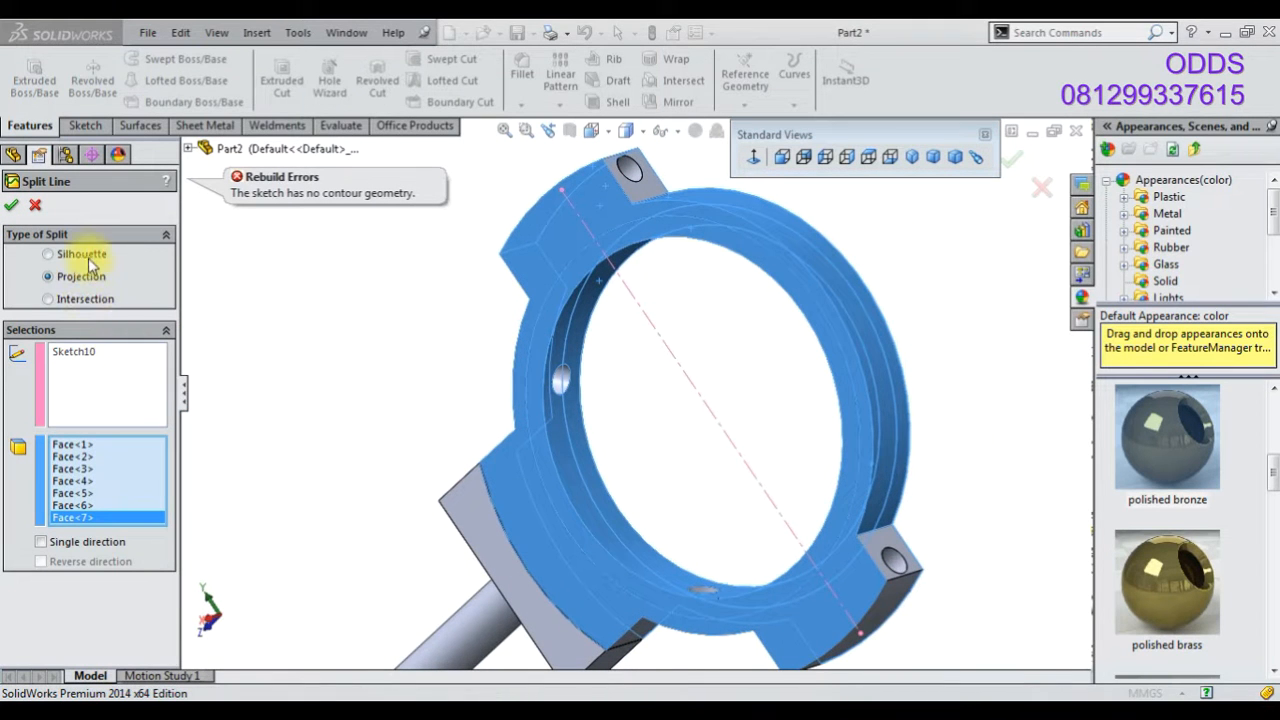
- Replace the split faces with the ring's front, back and inner faces and retry the Projection split line
{"action": "right_click", "coordinate": [100, 472]}
{"action": "left_click", "coordinate": [106, 482]}
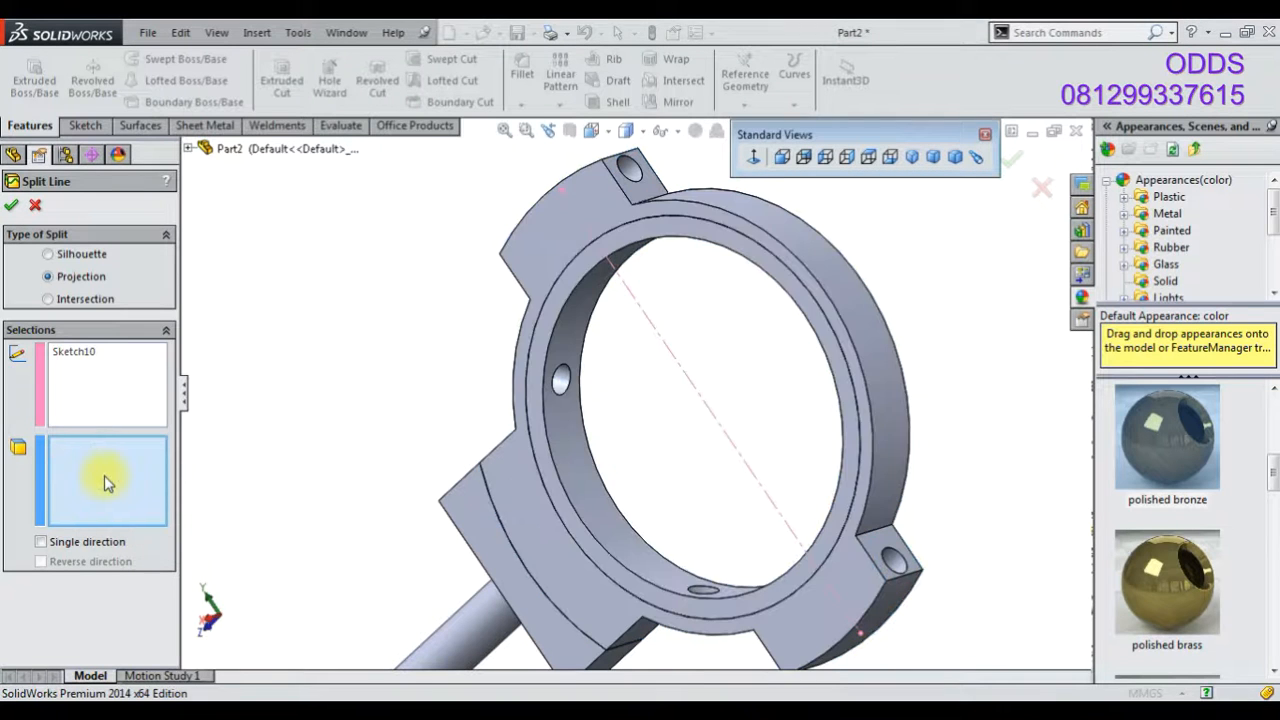
{"action": "left_click", "coordinate": [586, 238]}
{"action": "left_click", "coordinate": [665, 243]}
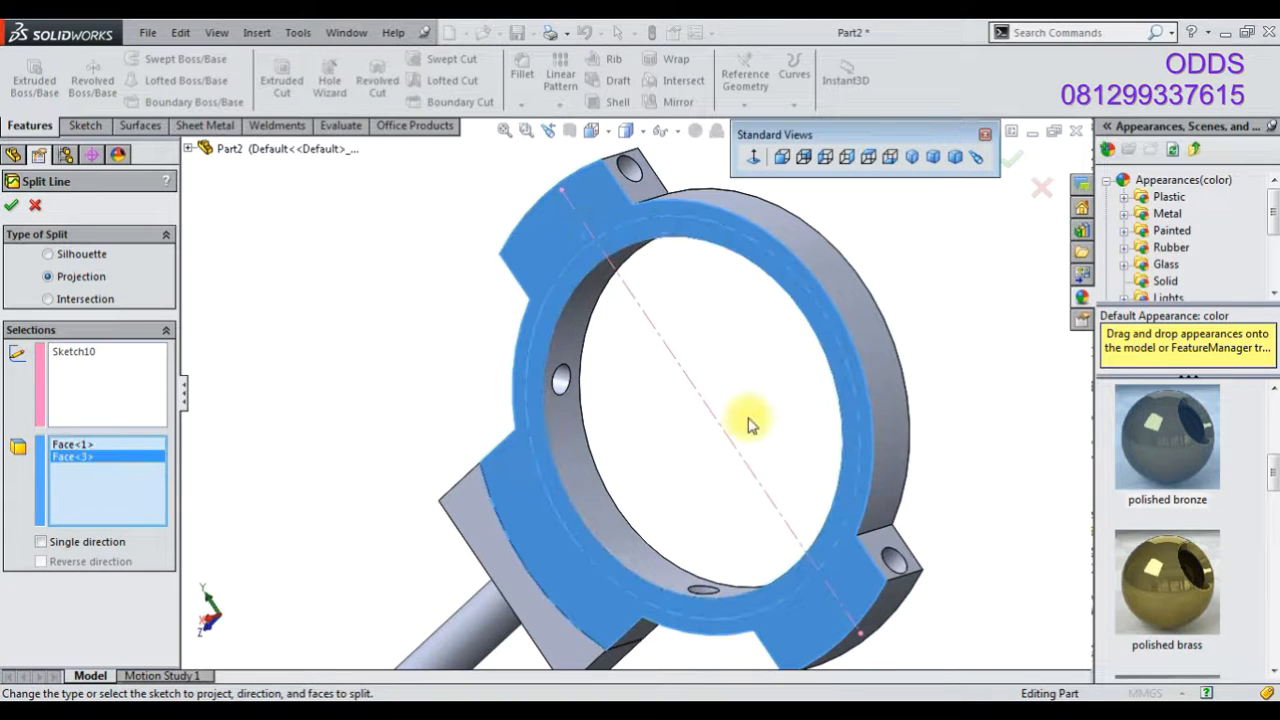
{"action": "middle_click_drag", "start_coordinate": [880, 535], "coordinate": [657, 597]}
{"action": "left_click", "coordinate": [923, 573]}
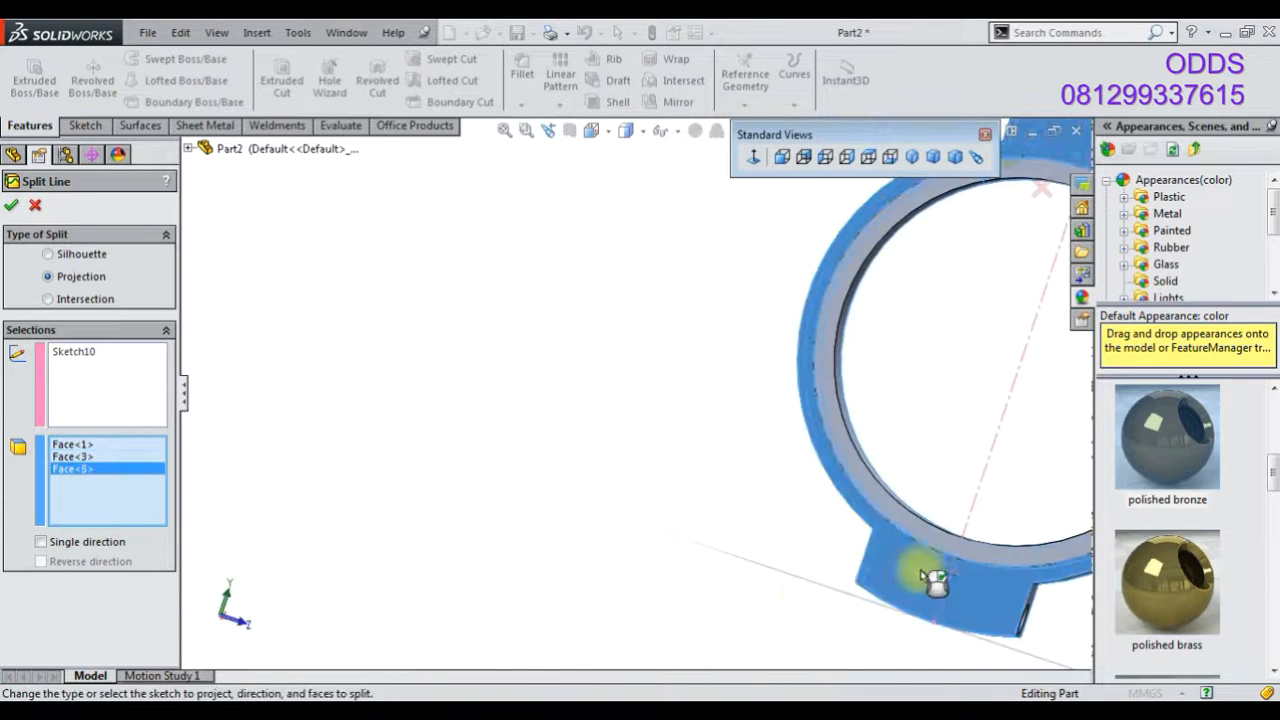
{"action": "left_click", "coordinate": [928, 539]}
{"action": "middle_click_drag", "start_coordinate": [940, 545], "coordinate": [857, 457]}
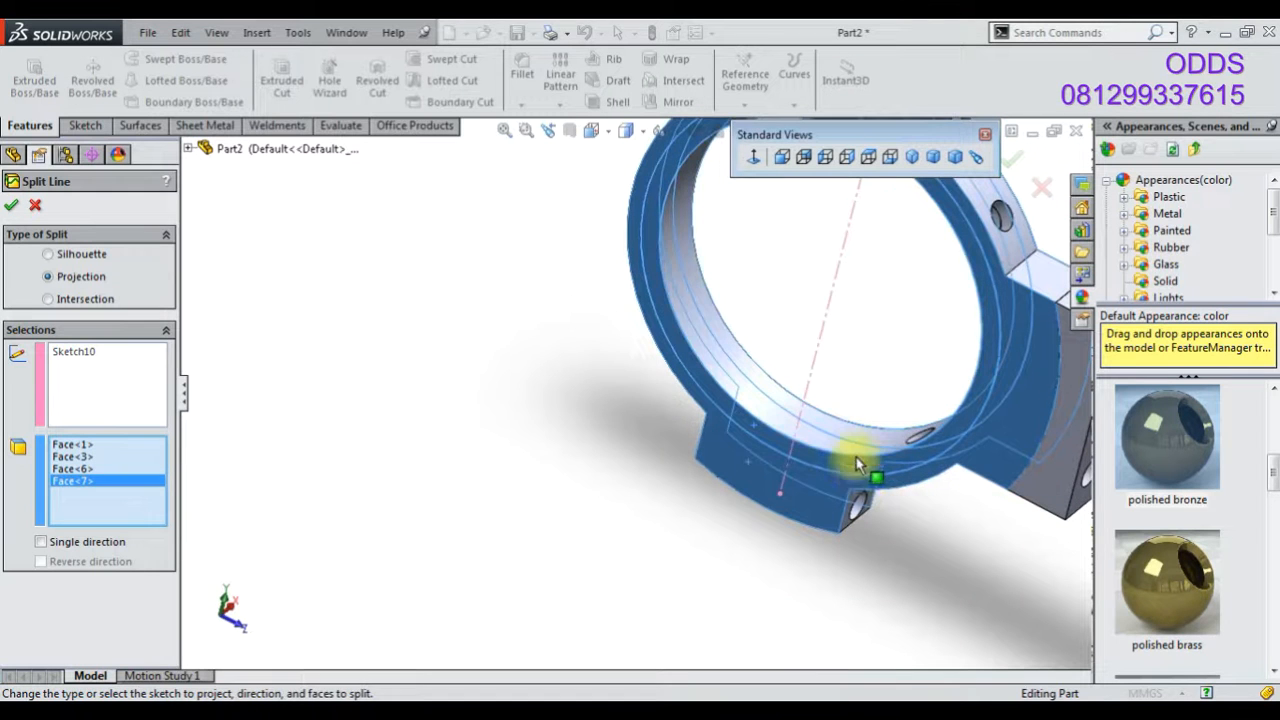
{"action": "left_click", "coordinate": [866, 456]}
{"action": "left_click", "coordinate": [12, 205]}
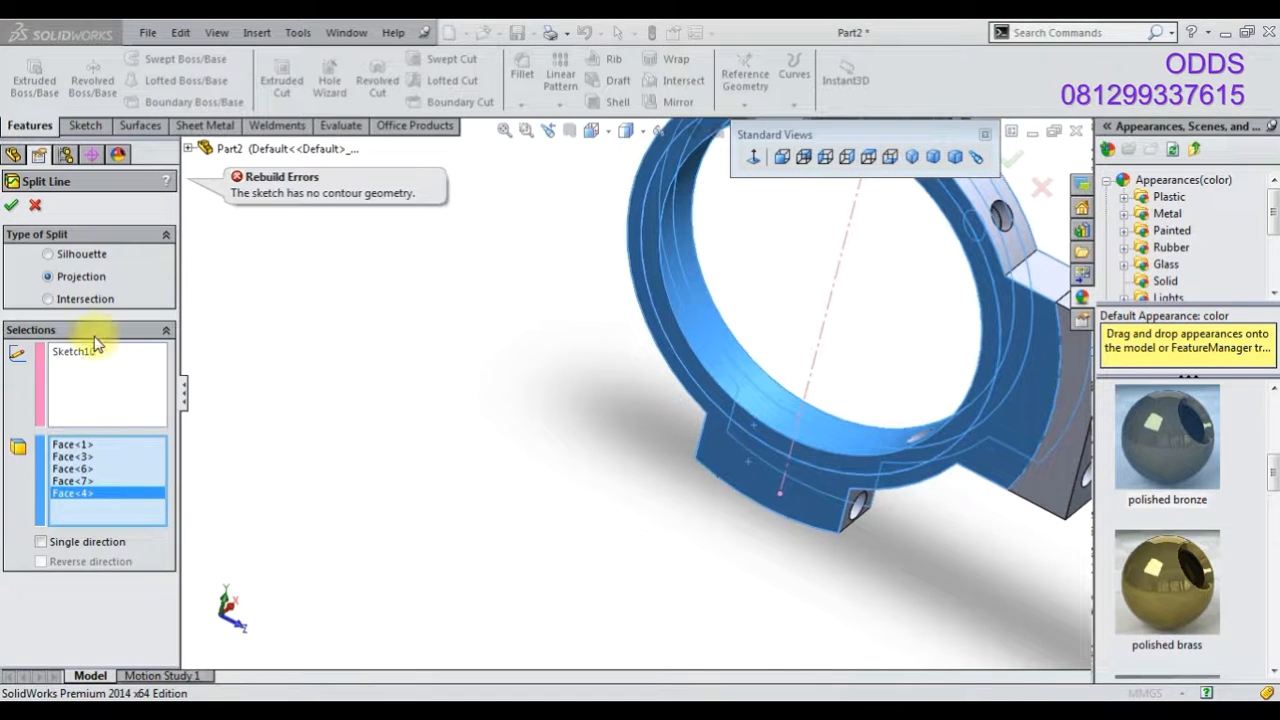
- Replace the split faces with only the two flat faces on one side of the ring and retry the projection
{"action": "right_click", "coordinate": [108, 447]}
{"action": "left_click", "coordinate": [160, 452]}
{"action": "left_click", "coordinate": [757, 449]}
{"action": "left_click", "coordinate": [768, 447]}
{"action": "middle_click_drag", "start_coordinate": [768, 447], "coordinate": [757, 286]}
{"action": "left_click", "coordinate": [12, 205]}
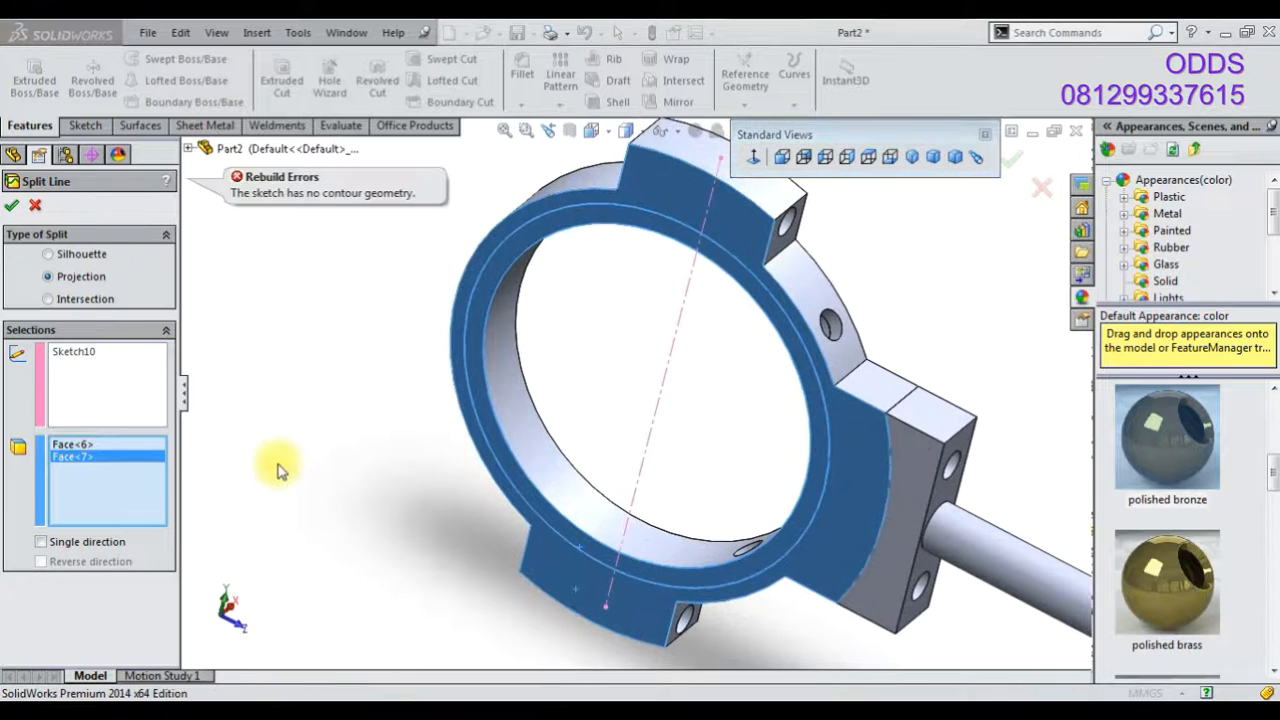
- Try a Silhouette split along the sketched line on the ring's inner face and the outer faces of the upper and lower lugs
{"action": "left_click", "coordinate": [80, 254]}
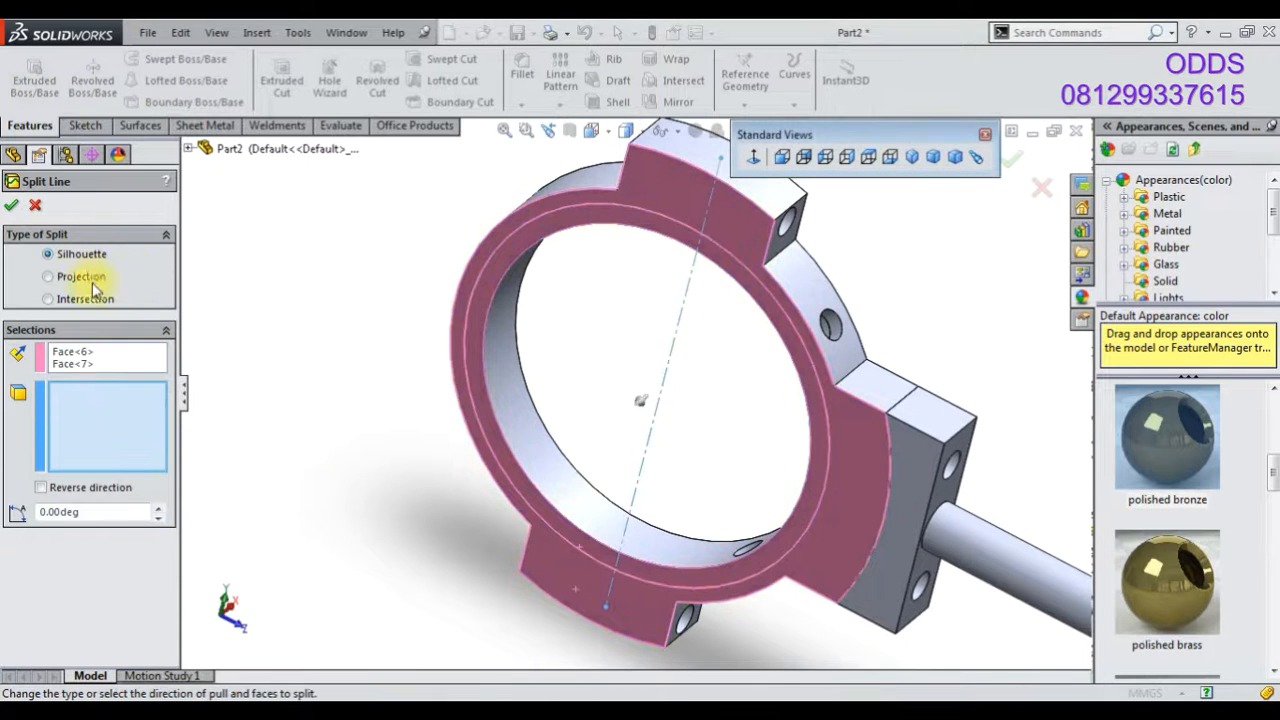
{"action": "right_click", "coordinate": [93, 371]}
{"action": "left_click", "coordinate": [143, 396]}
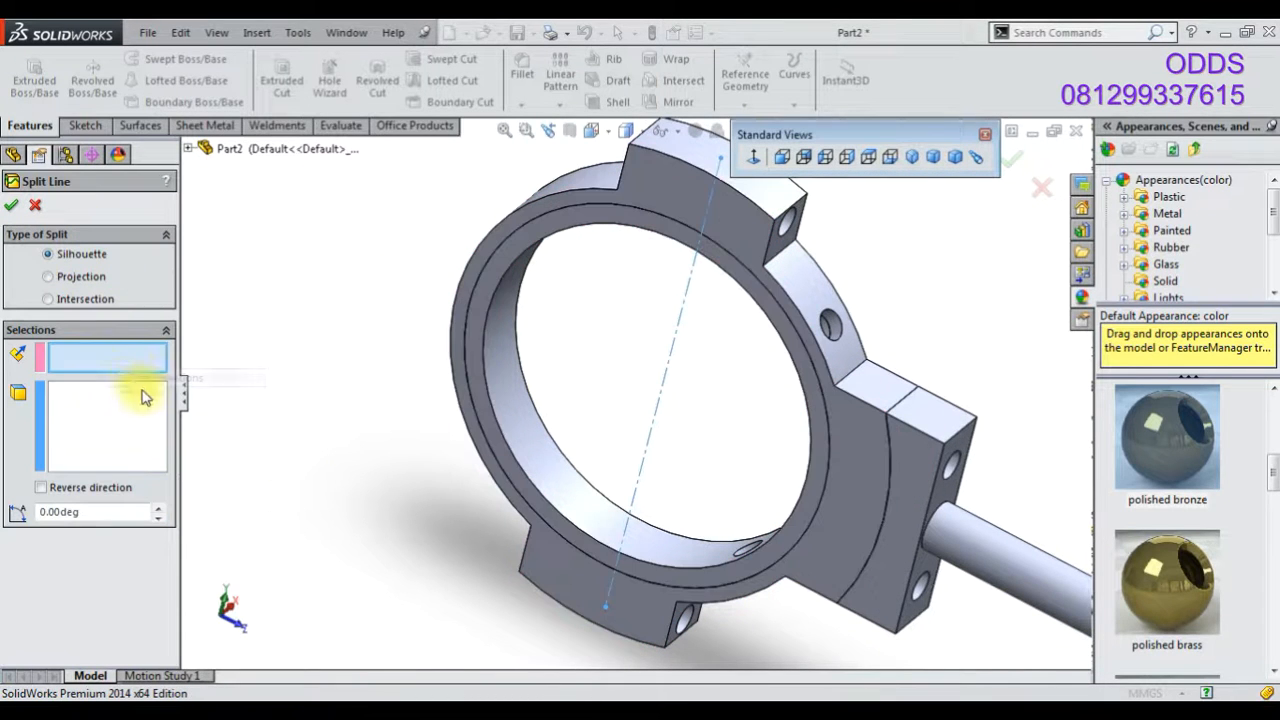
{"action": "left_click", "coordinate": [631, 508]}
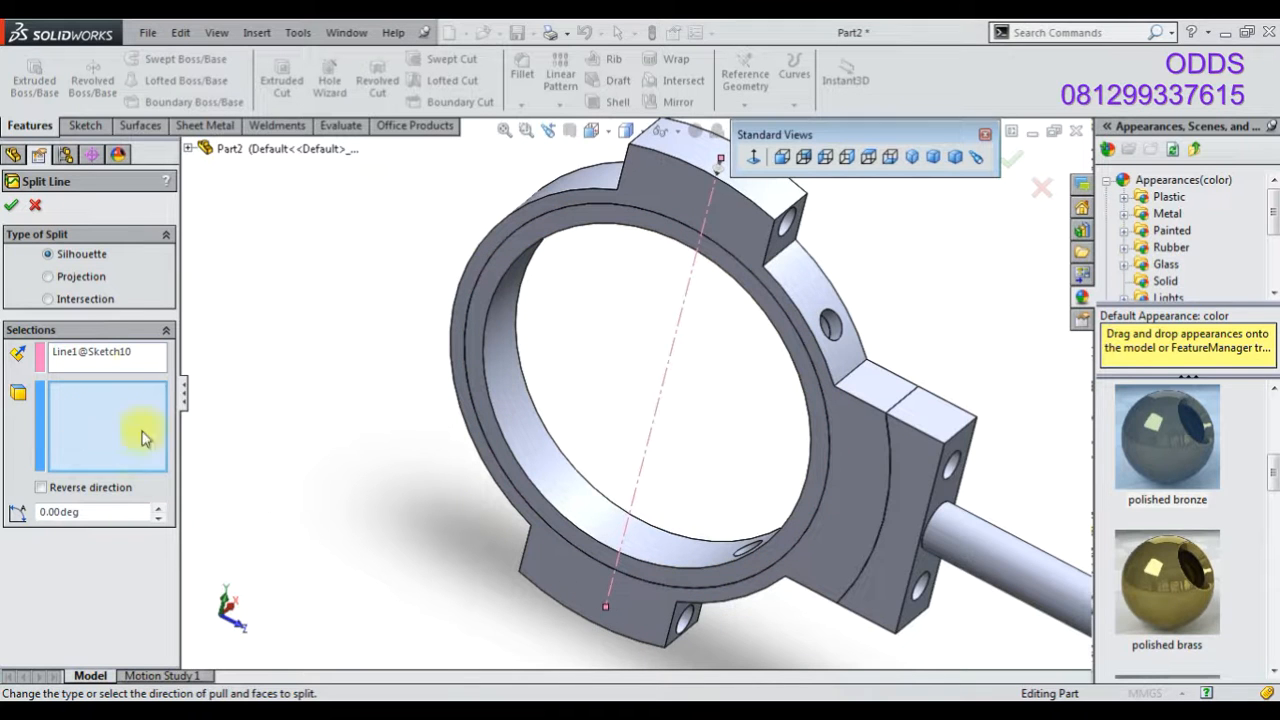
{"action": "left_click", "coordinate": [600, 530]}
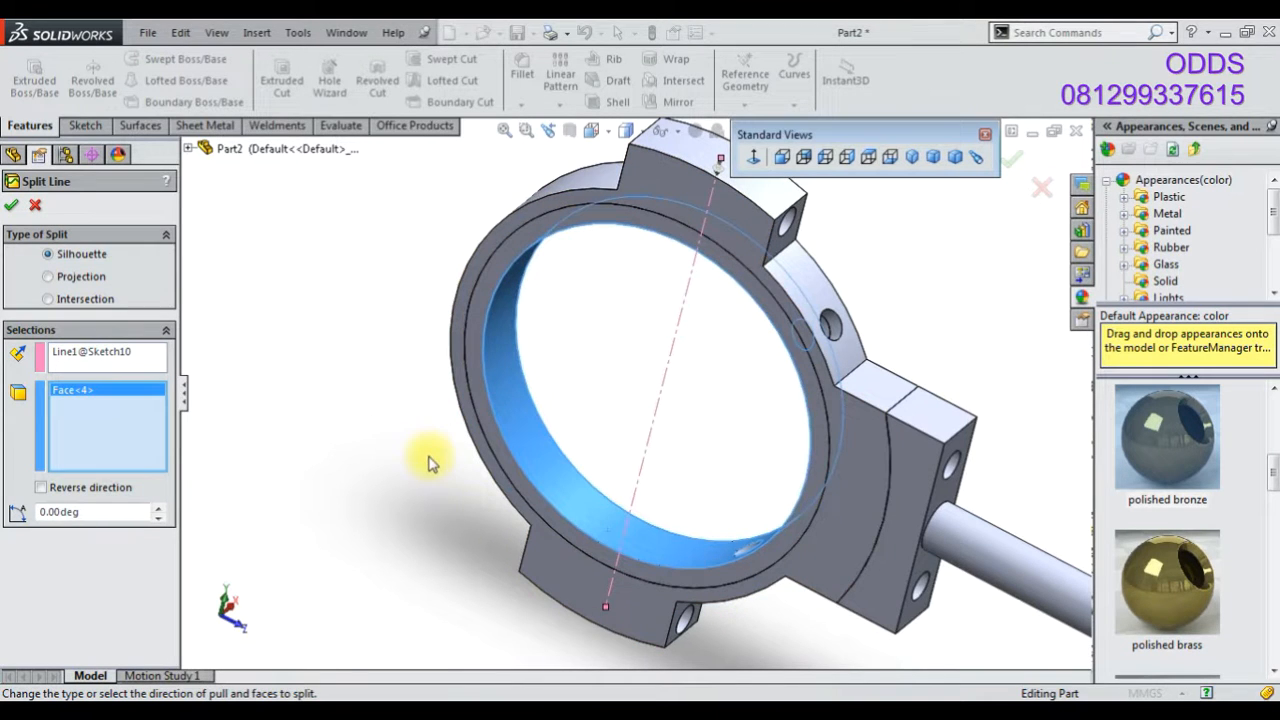
{"action": "left_click", "coordinate": [703, 155]}
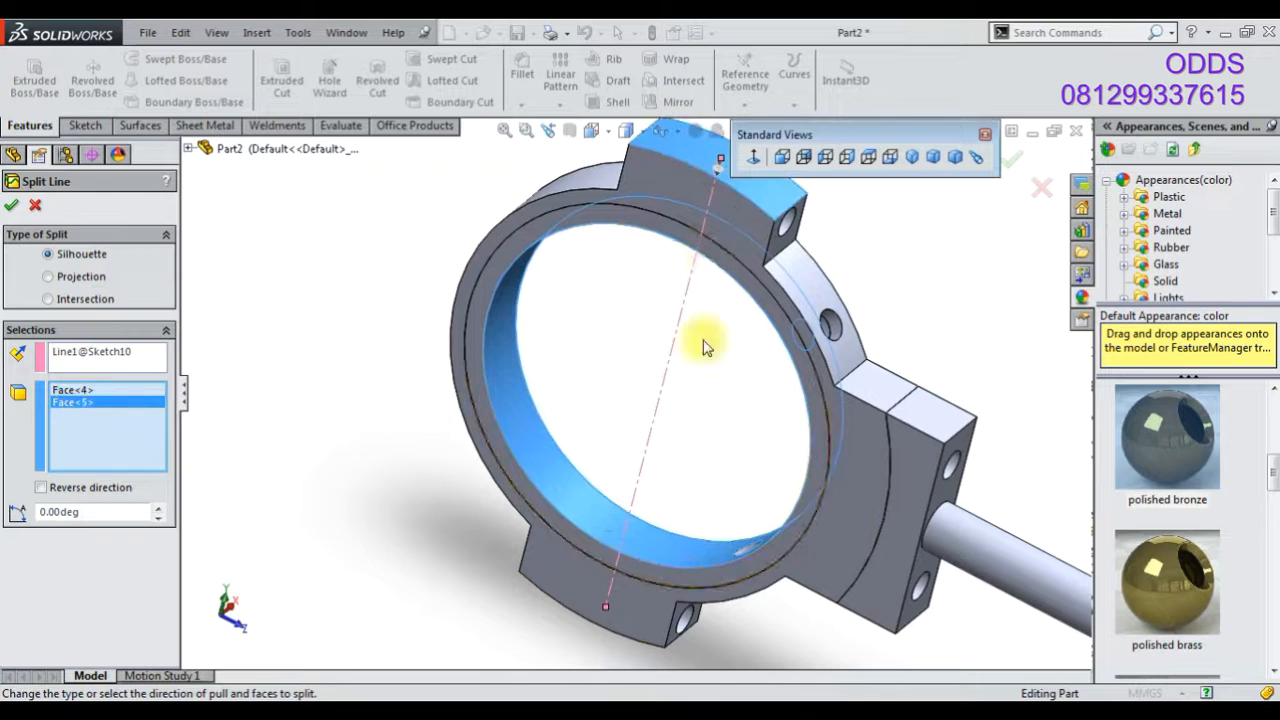
{"action": "middle_click_drag", "start_coordinate": [705, 345], "coordinate": [643, 480]}
{"action": "left_click", "coordinate": [638, 613]}
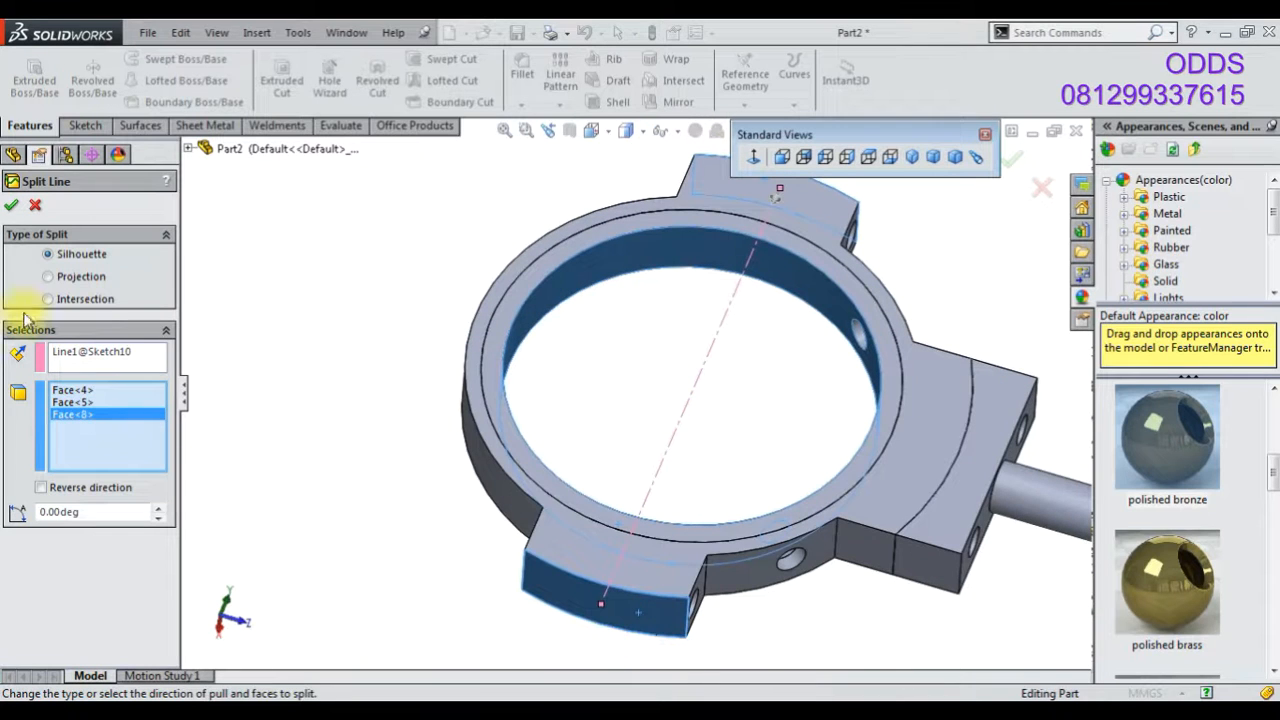
{"action": "left_click", "coordinate": [11, 206]}
- Try the Intersection split type with the sketched line, and cancel the Split Line command
{"action": "left_click", "coordinate": [50, 298]}
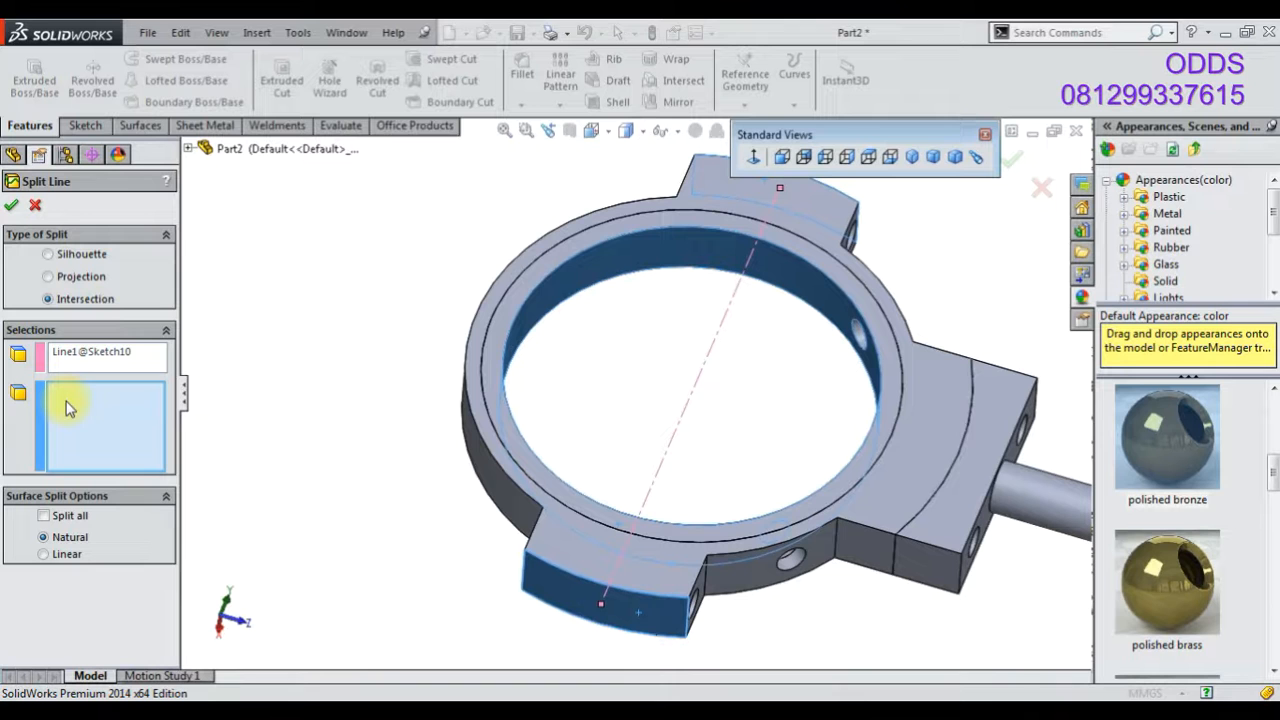
{"action": "left_click", "coordinate": [11, 208]}
{"action": "left_click", "coordinate": [37, 207]}
{"action": "scroll", "coordinate": [371, 398], "scroll_direction": "up", "scroll_amount": 2}
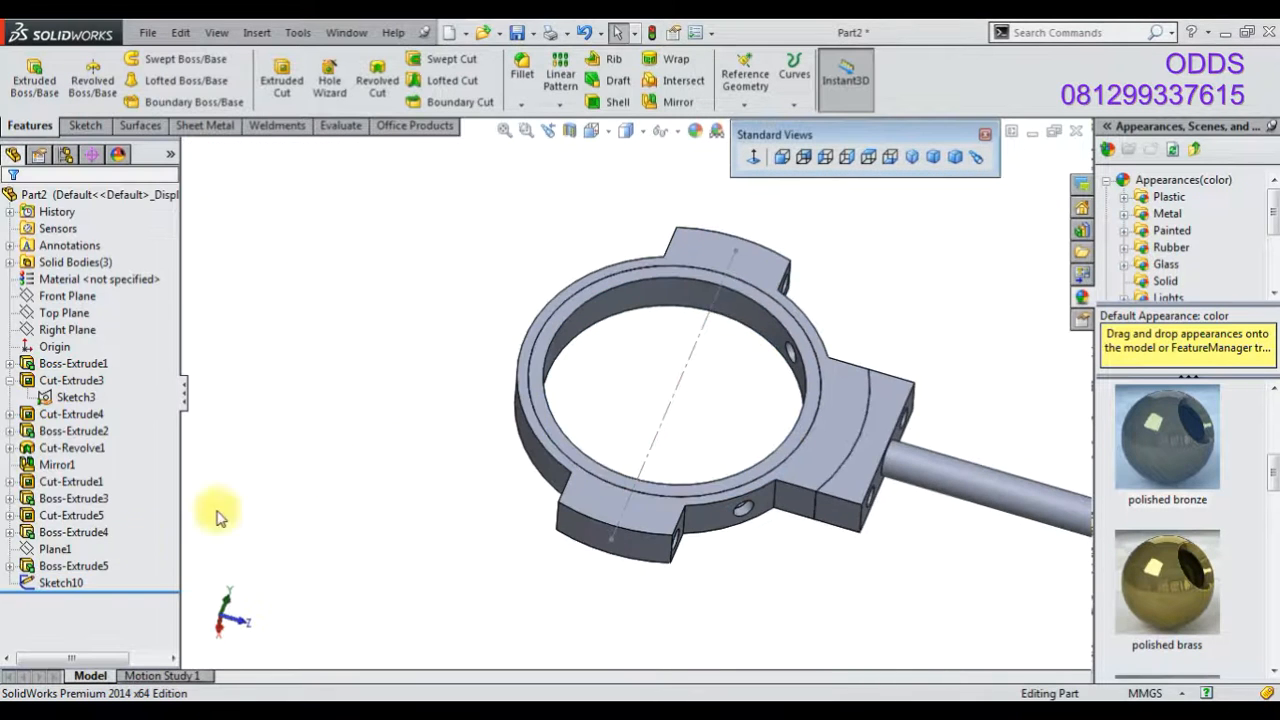
- Edit the split sketch to convert its construction line across the ring into a regular solid line
{"action": "left_click", "coordinate": [70, 583]}
{"action": "left_click", "coordinate": [83, 529]}
{"action": "left_click", "coordinate": [643, 466]}
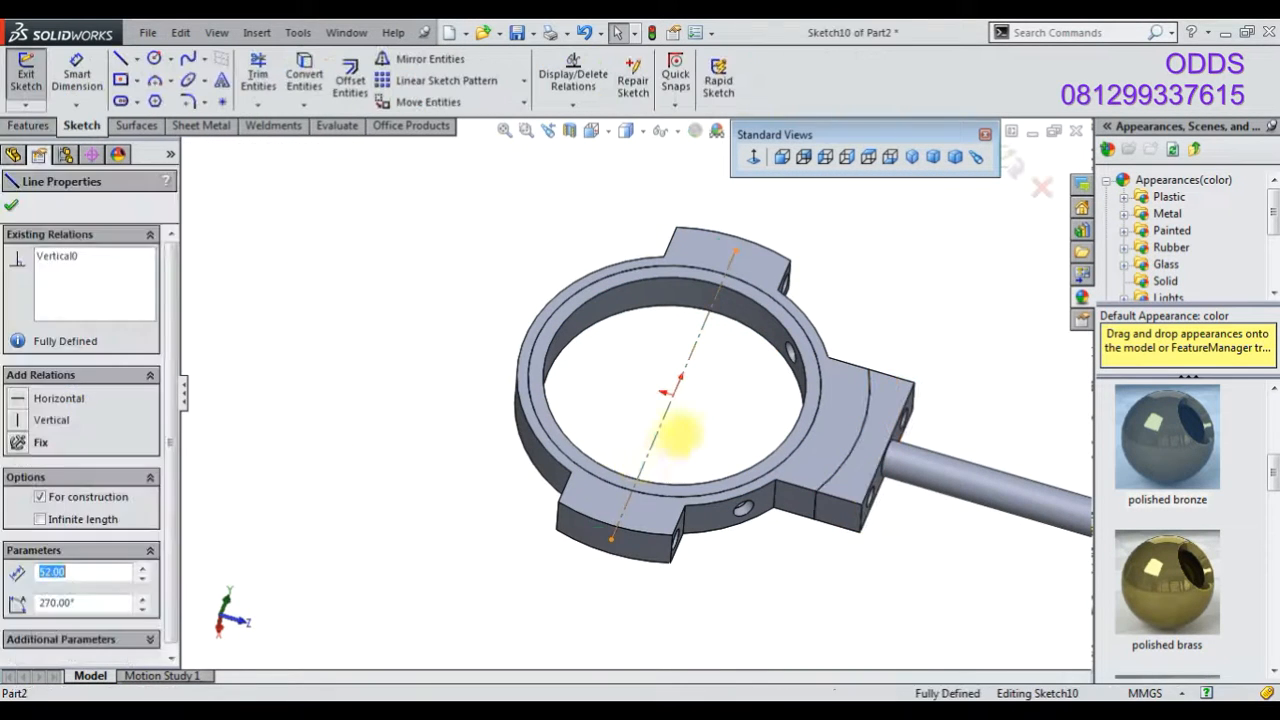
{"action": "left_click", "coordinate": [710, 401]}
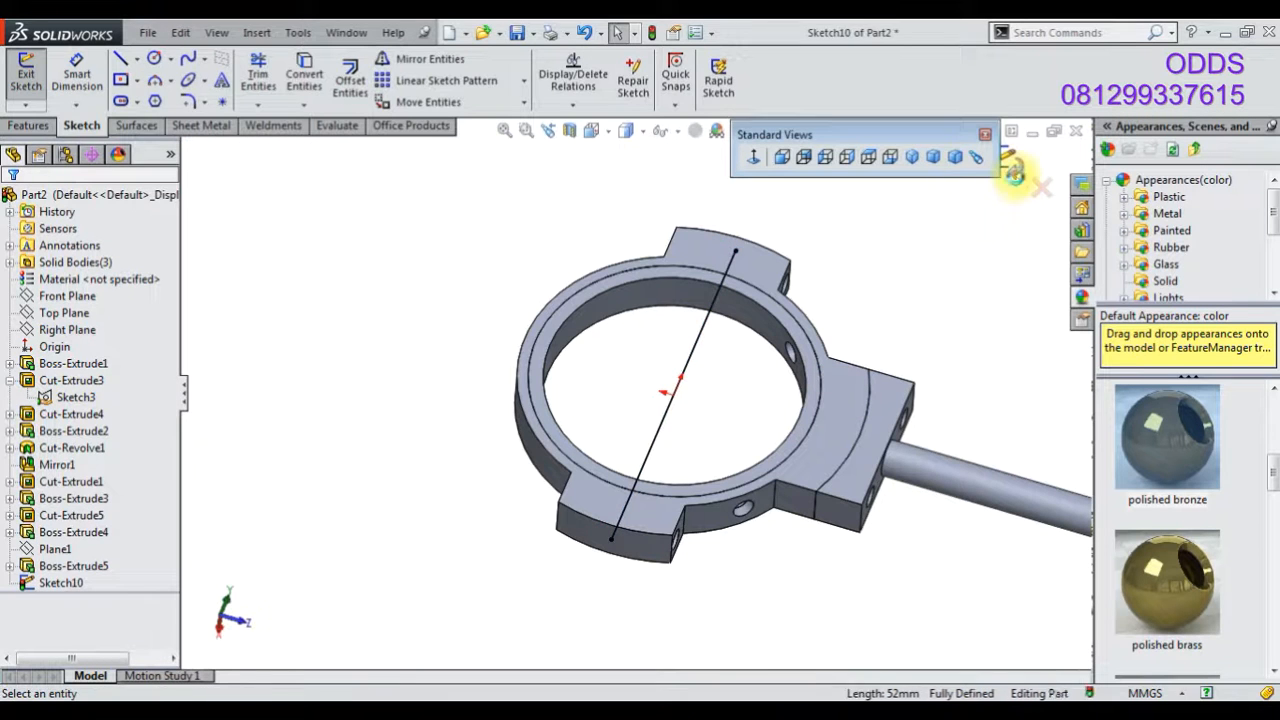
{"action": "left_click", "coordinate": [1013, 172]}
- Create a Projection split line from the sketched line on the ring's front, back and inner faces and the outer lug faces
{"action": "left_click", "coordinate": [794, 72]}
{"action": "left_click", "coordinate": [840, 122]}
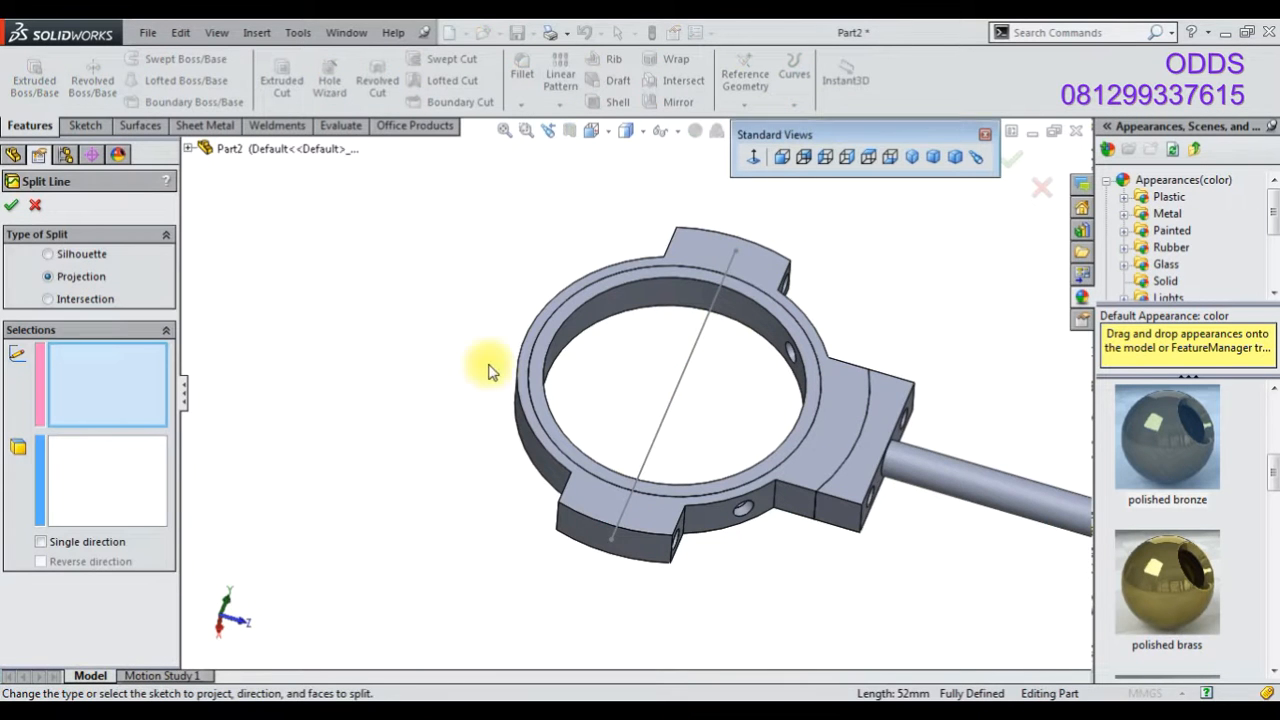
{"action": "left_click", "coordinate": [643, 416]}
{"action": "middle_click_drag", "start_coordinate": [690, 413], "coordinate": [642, 536]}
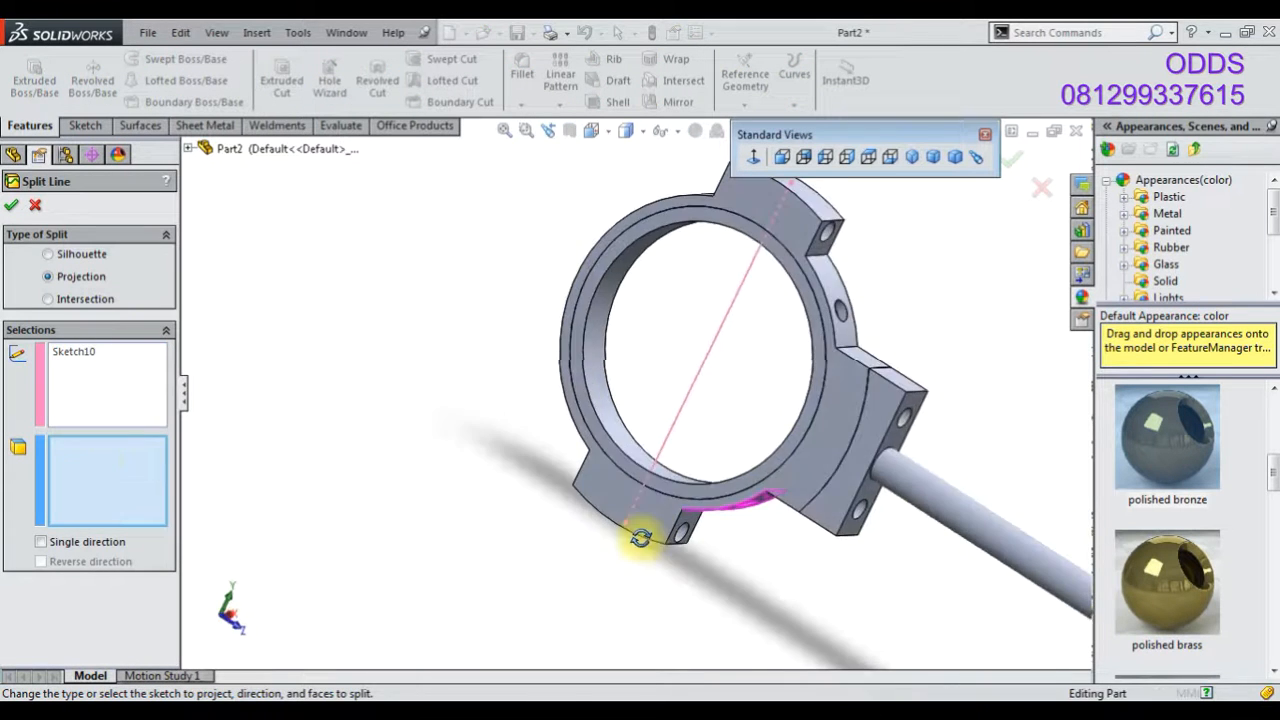
{"action": "left_click", "coordinate": [635, 510]}
{"action": "left_click", "coordinate": [667, 487]}
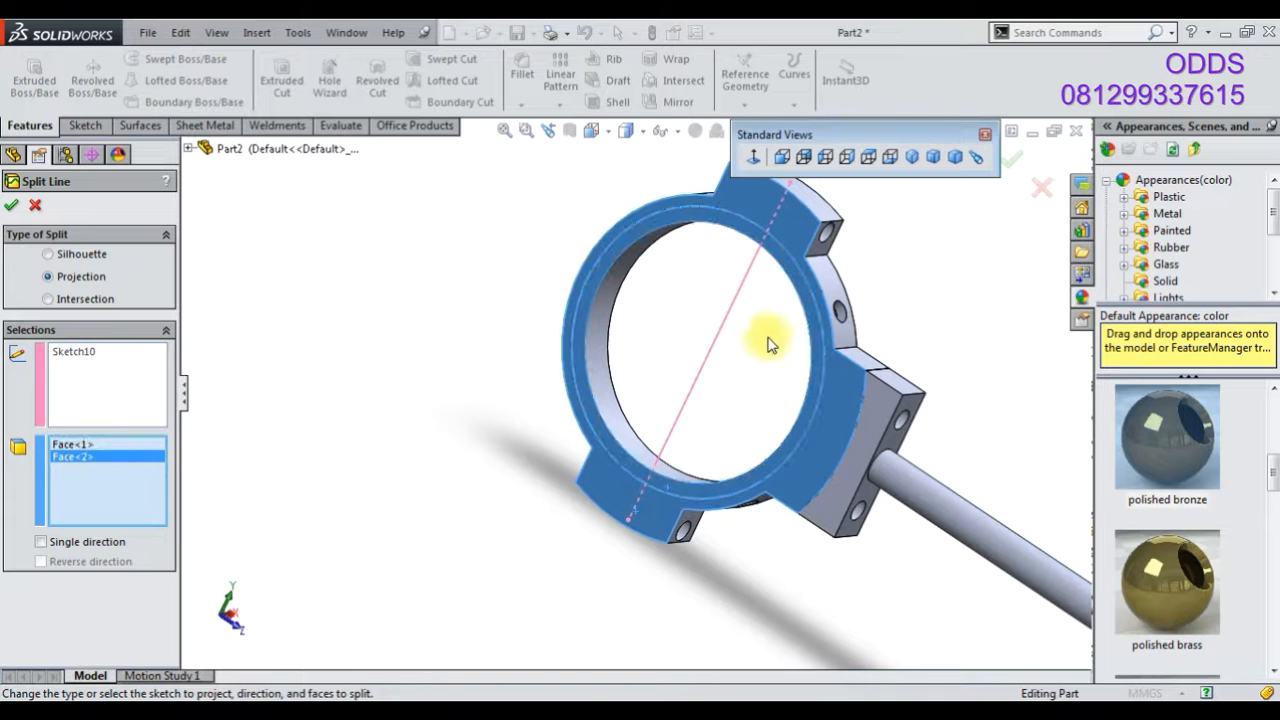
{"action": "left_click", "coordinate": [641, 447]}
{"action": "left_click", "coordinate": [826, 214]}
{"action": "middle_click_drag", "start_coordinate": [886, 305], "coordinate": [852, 286]}
{"action": "left_click", "coordinate": [857, 238]}
{"action": "left_click", "coordinate": [986, 366]}
{"action": "left_click", "coordinate": [1012, 160]}
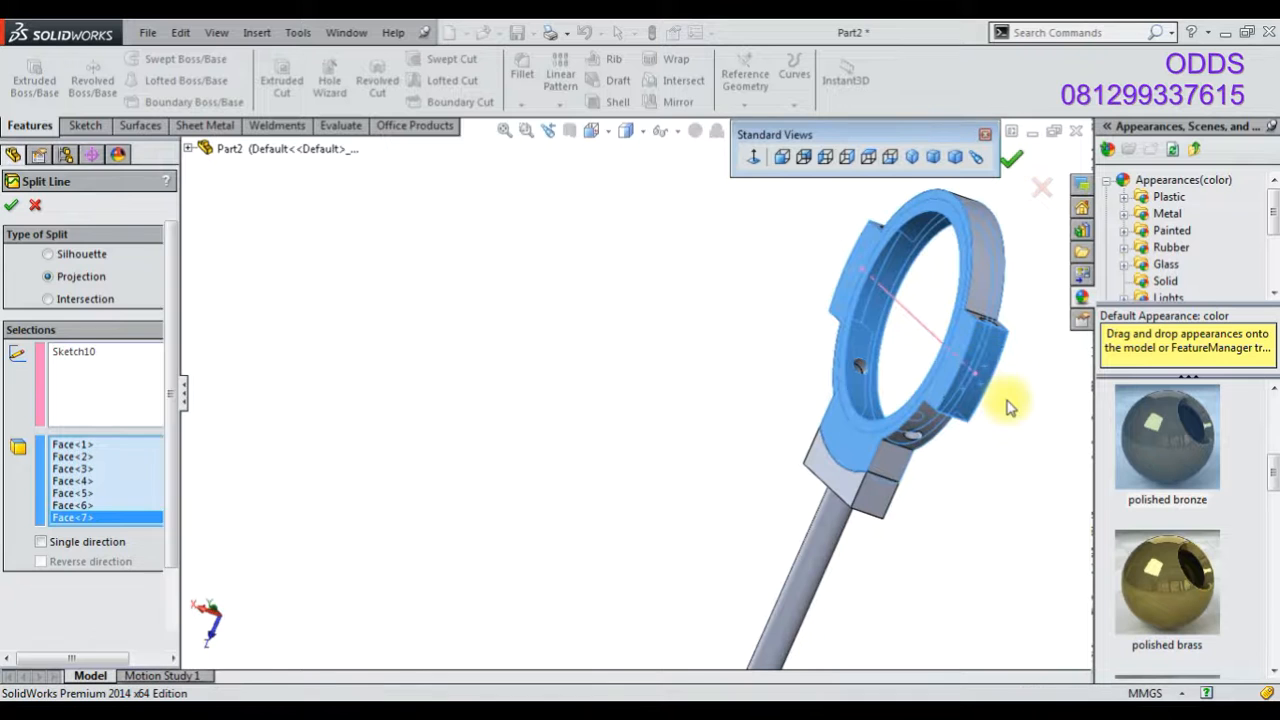
- Show the part in isometric view and apply the polished steel appearance to it
{"action": "middle_click_drag", "start_coordinate": [712, 260], "coordinate": [784, 368]}
{"action": "left_click", "coordinate": [911, 157]}
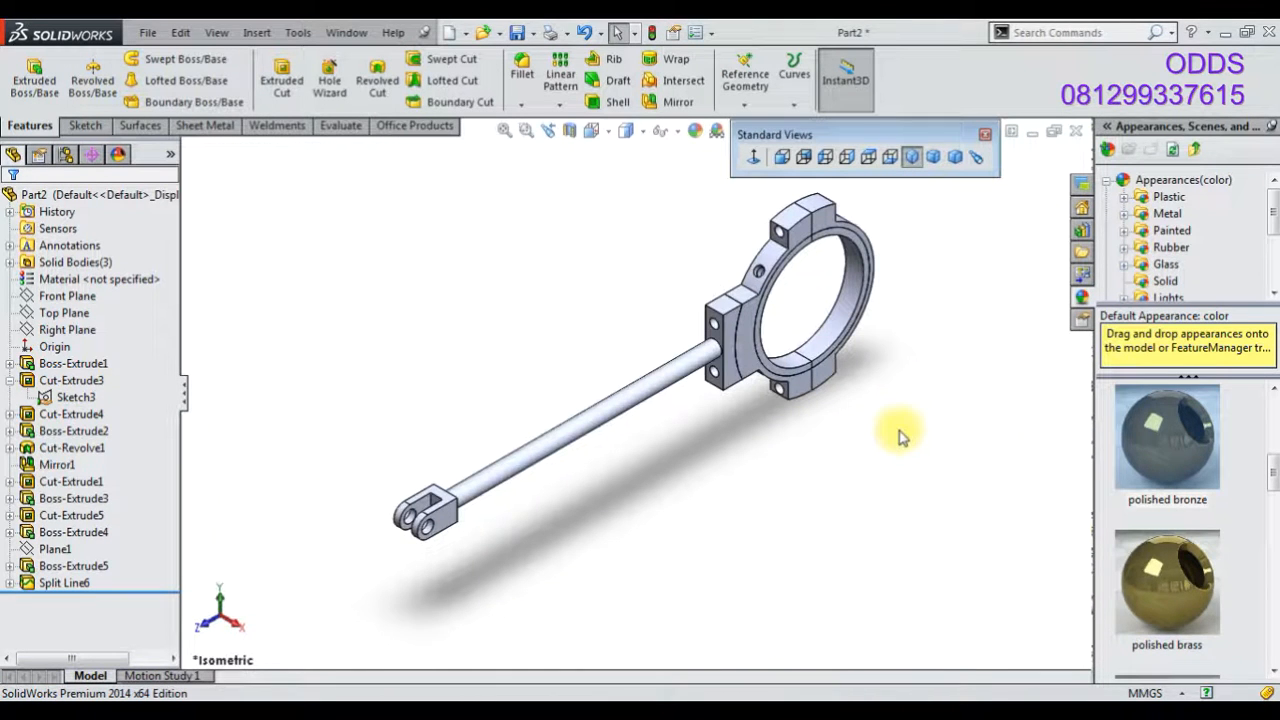
{"action": "scroll", "coordinate": [1130, 460], "scroll_direction": "up", "scroll_amount": 1}
{"action": "double_click", "coordinate": [1172, 447]}
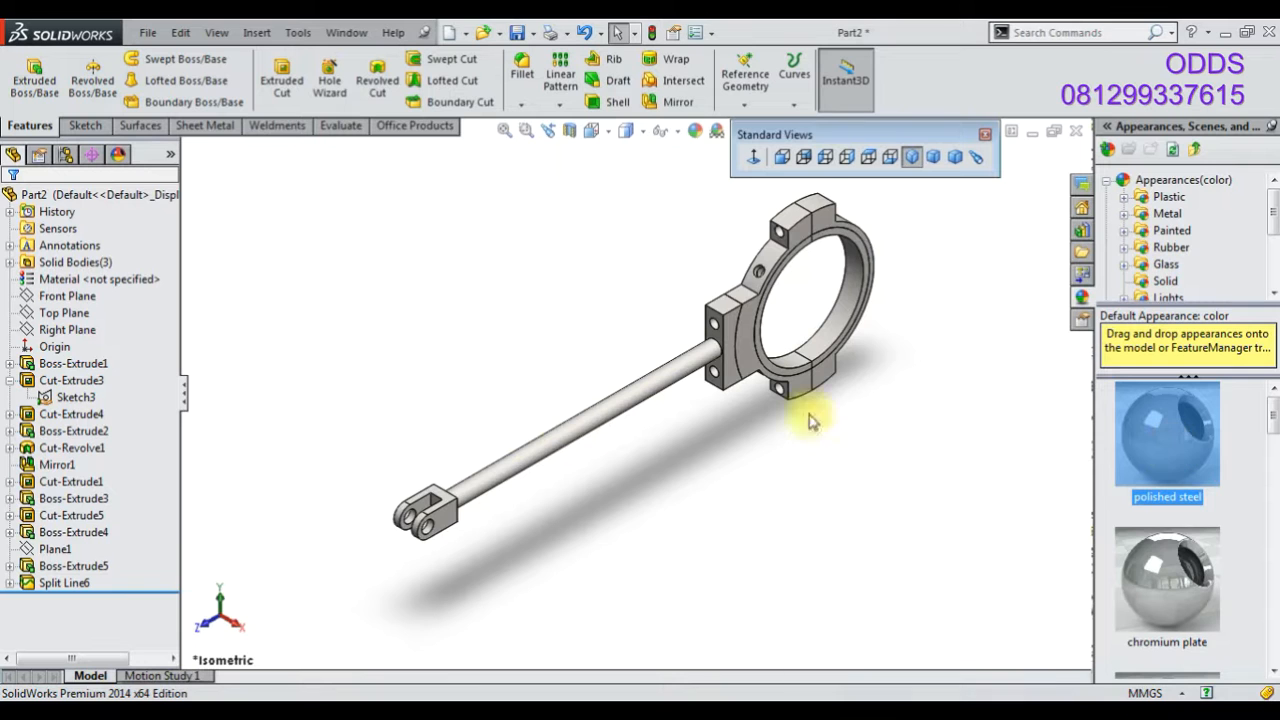
- Apply the polished bronze appearance to the inner ring body and show the part in isometric view
{"action": "scroll", "coordinate": [845, 343], "scroll_direction": "down", "scroll_amount": 2}
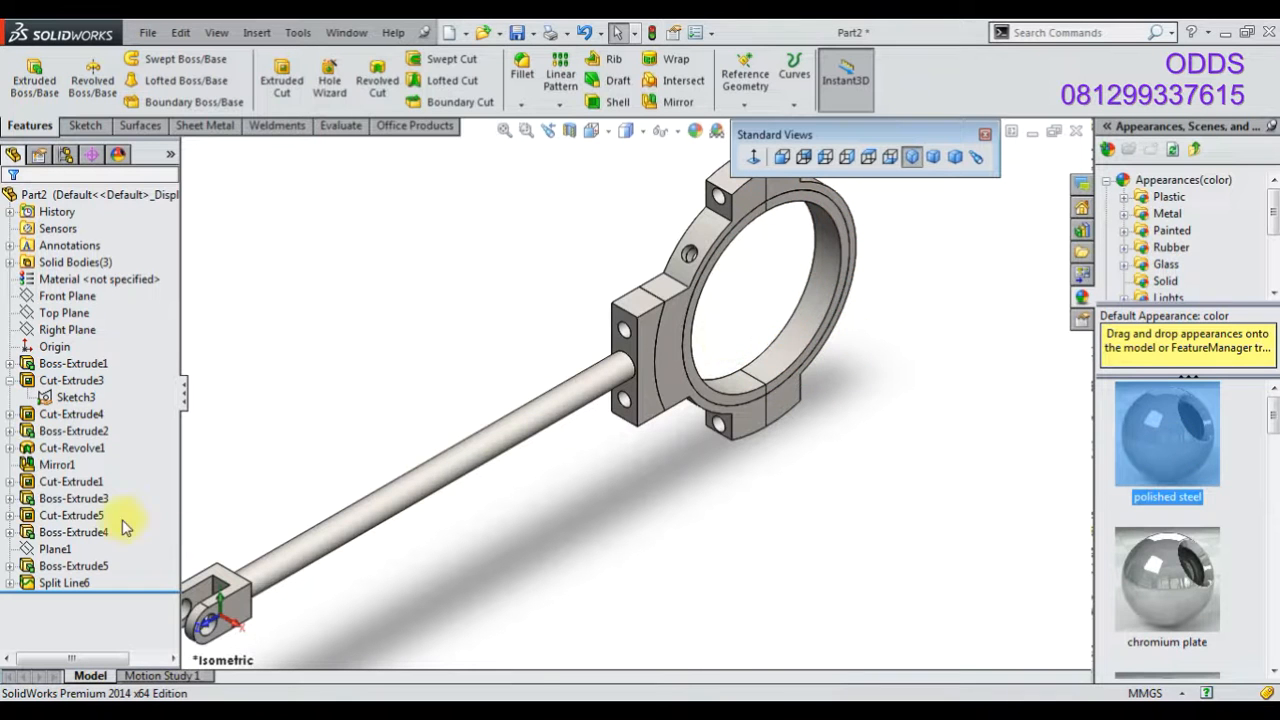
{"action": "left_click", "coordinate": [10, 263]}
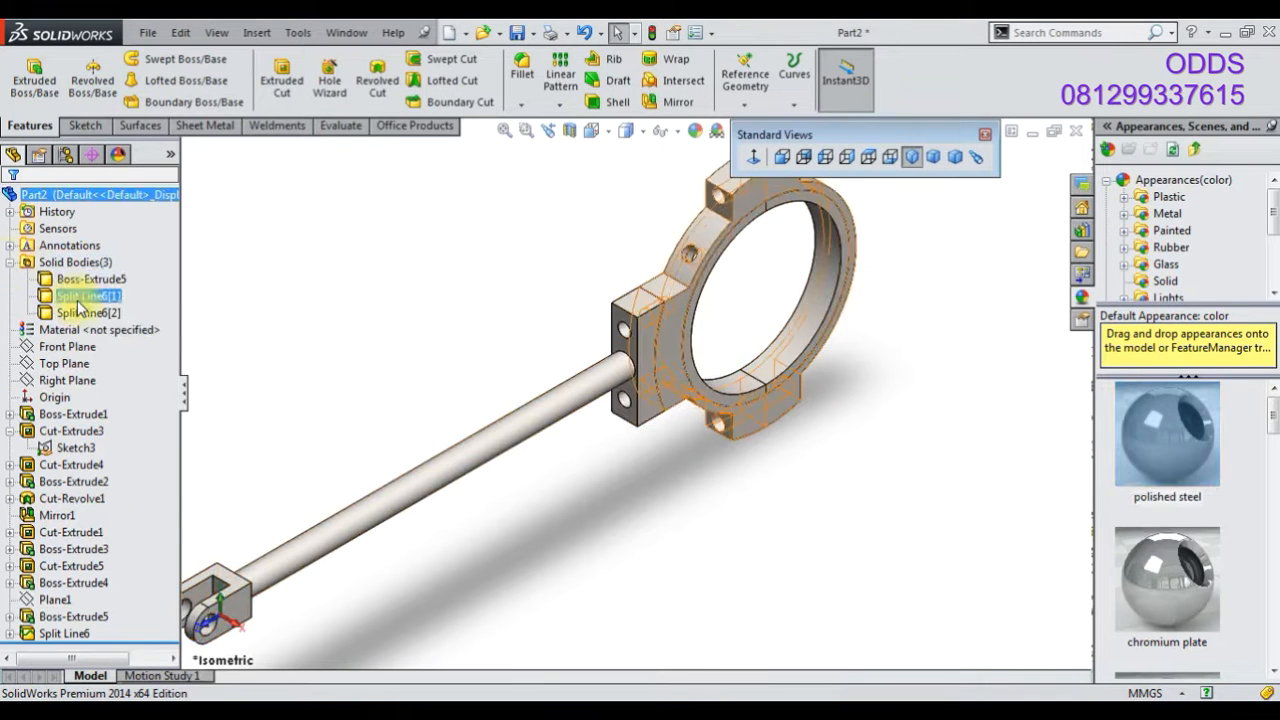
{"action": "left_click", "coordinate": [86, 312]}
{"action": "scroll", "coordinate": [1165, 520], "scroll_direction": "down", "scroll_amount": 1}
{"action": "left_click", "coordinate": [1168, 475]}
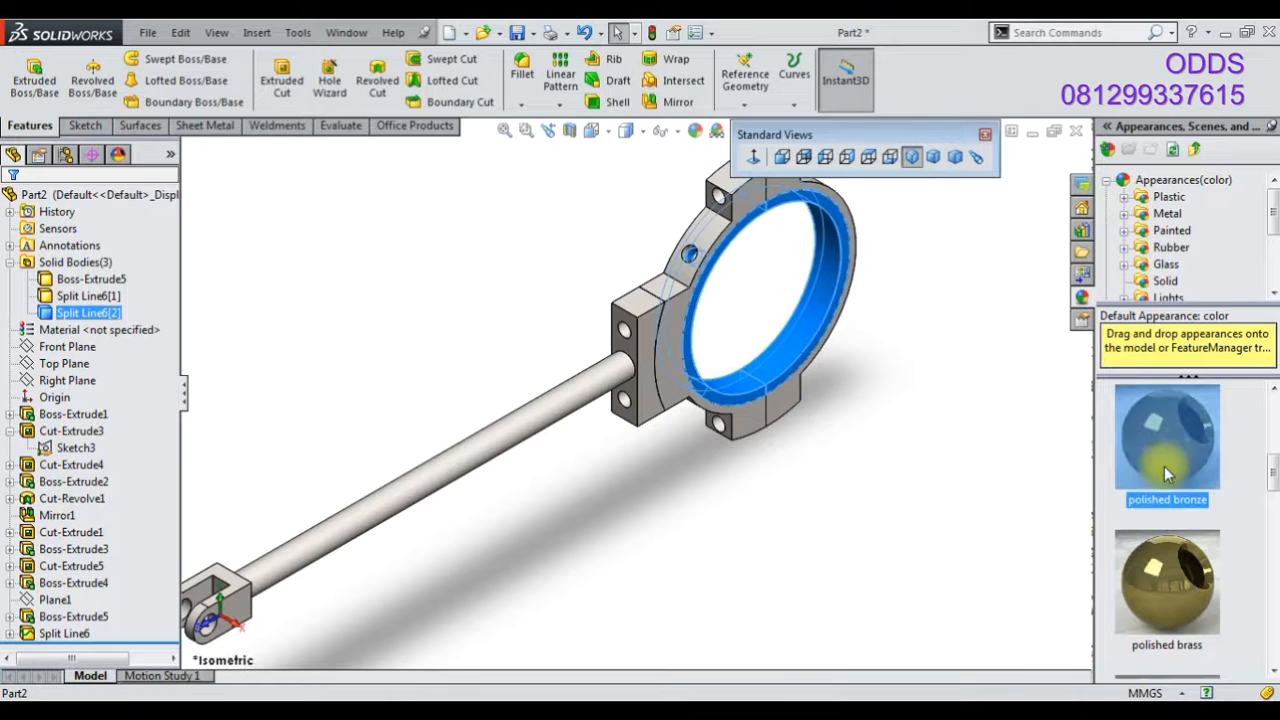
{"action": "middle_click_drag", "start_coordinate": [831, 477], "coordinate": [761, 478]}
{"action": "middle_click_drag", "start_coordinate": [530, 560], "coordinate": [855, 300]}
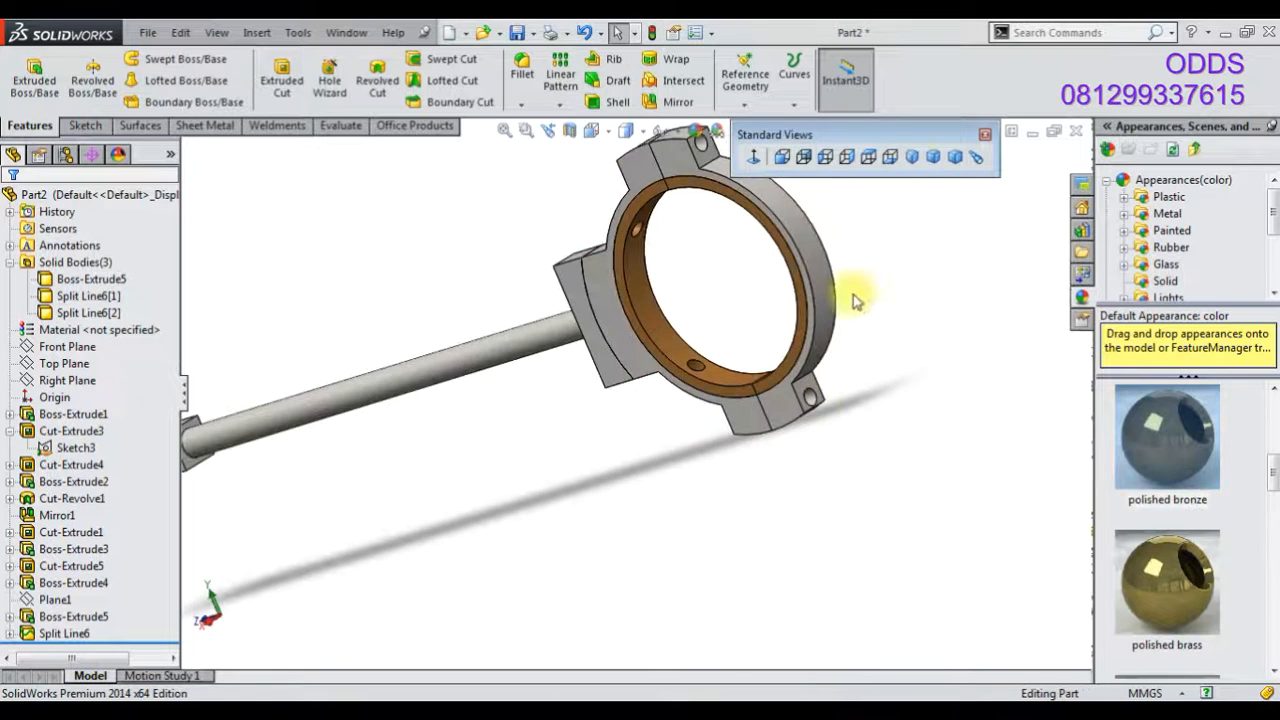
{"action": "left_click", "coordinate": [912, 158]}
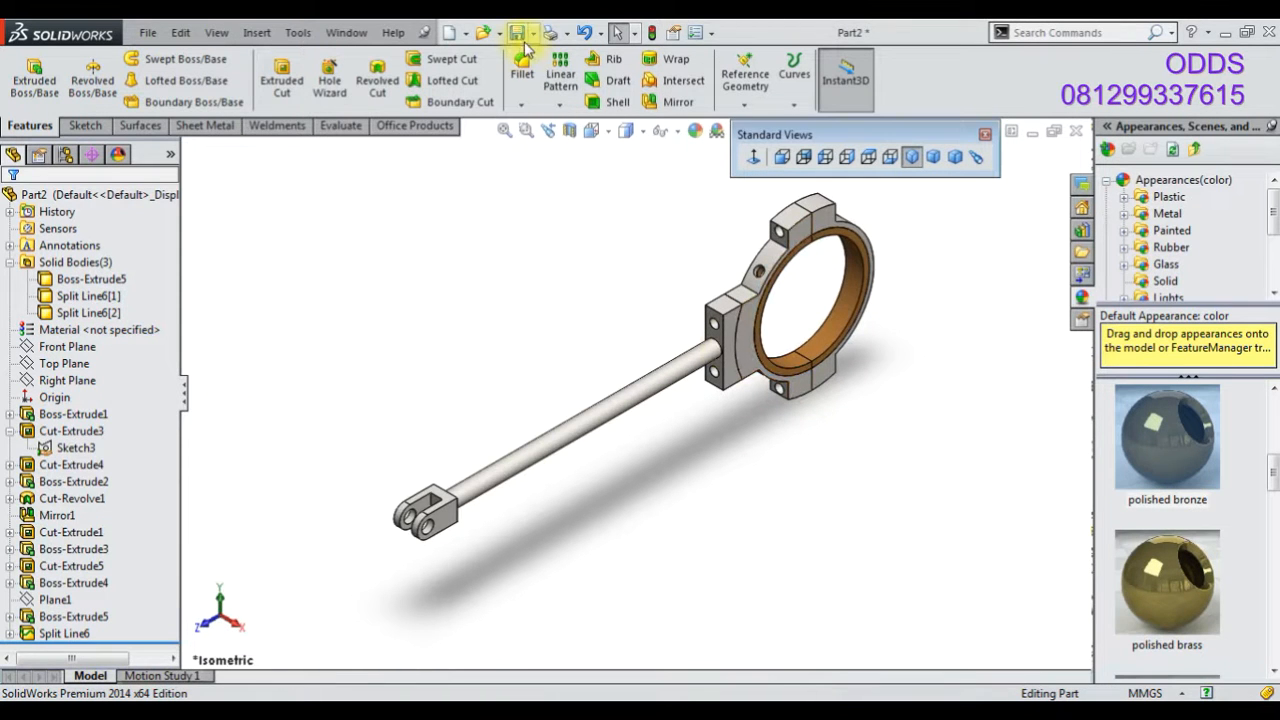
{"action": "scroll", "coordinate": [420, 510], "scroll_direction": "down", "scroll_amount": 3}
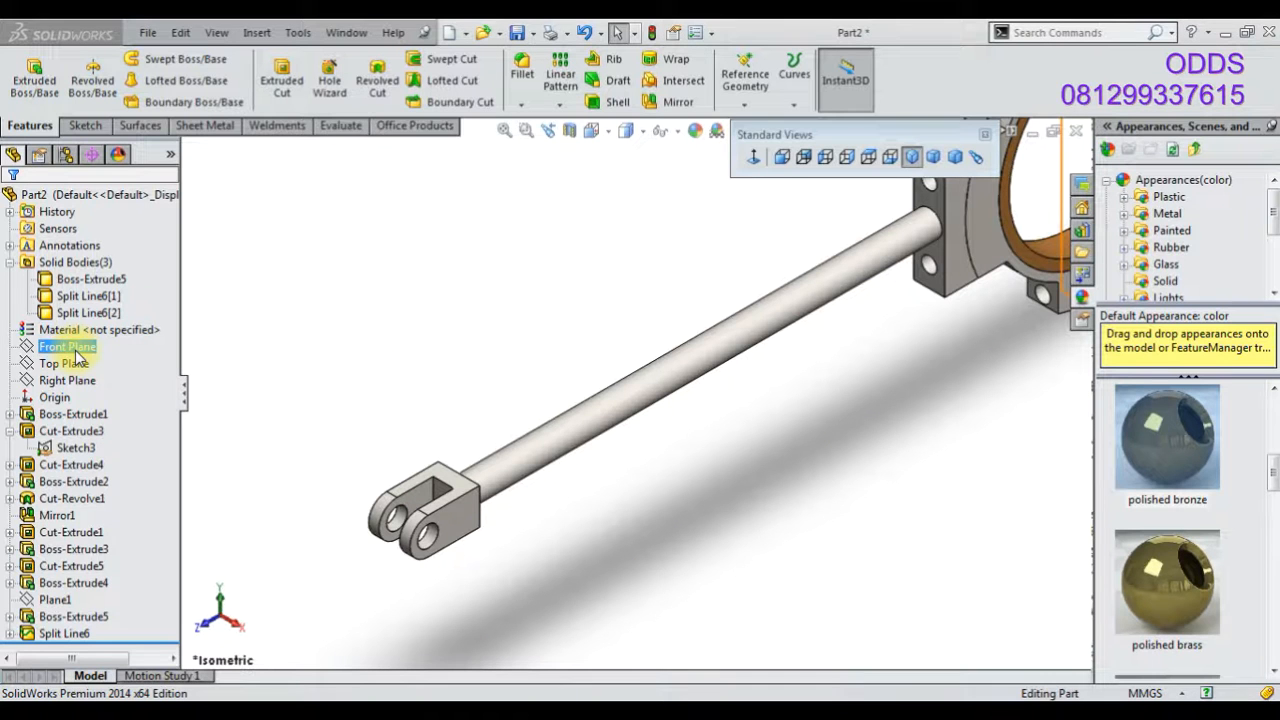
{"action": "left_click", "coordinate": [68, 380]}
{"action": "left_click", "coordinate": [93, 368]}
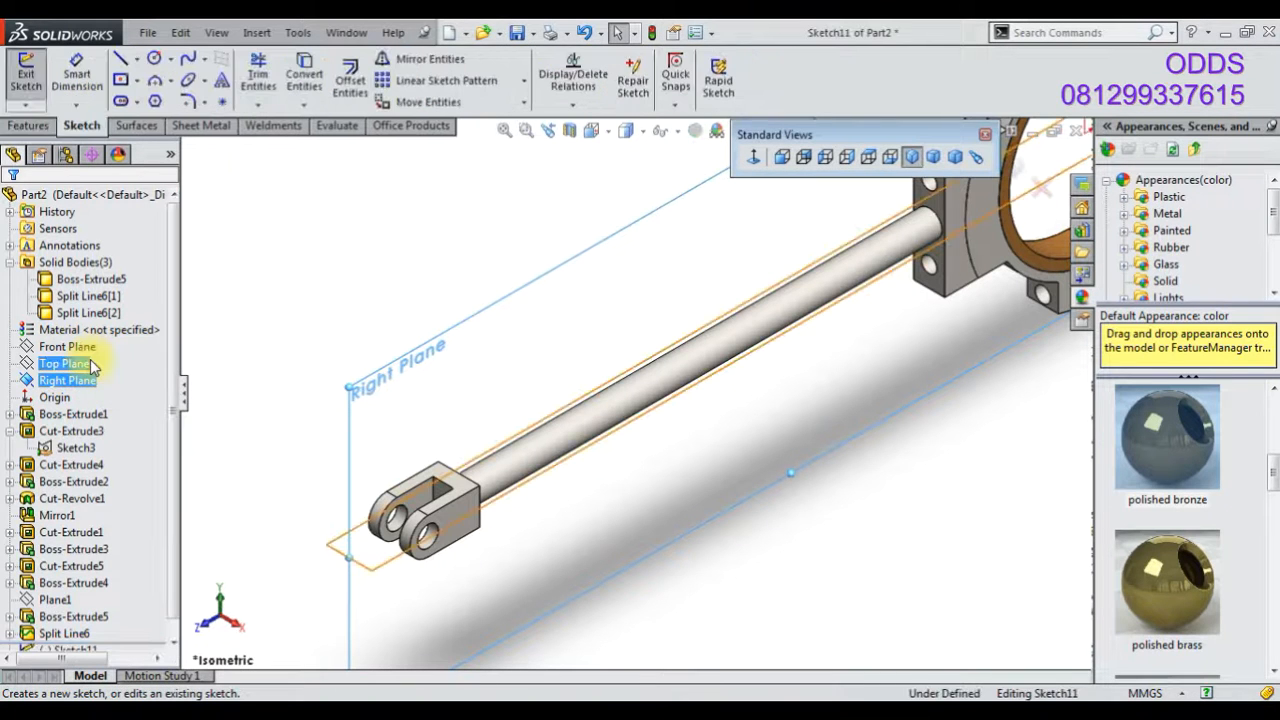
{"action": "left_click", "coordinate": [755, 162]}
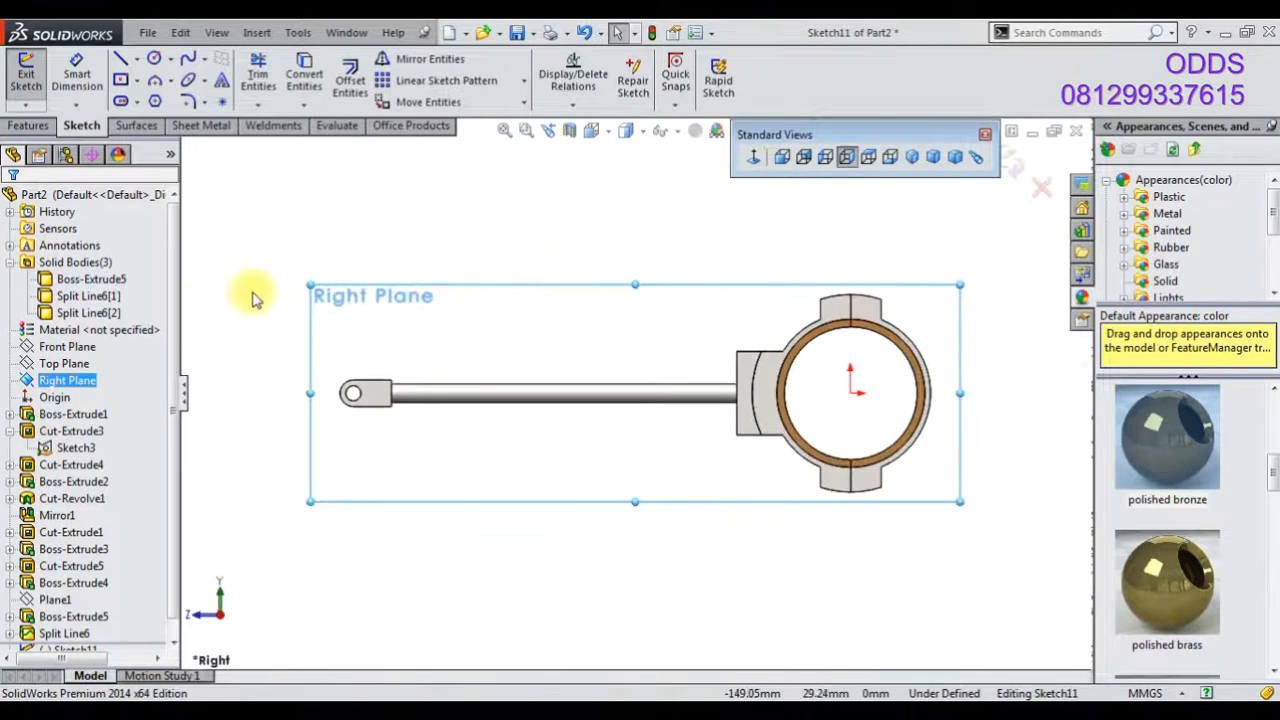
{"action": "left_click", "coordinate": [1012, 165]}
- Start a sketch on the Top Plane and draw a horizontal line about 9.2 mm long across the fork through its holes
{"action": "left_click", "coordinate": [85, 363]}
{"action": "left_click", "coordinate": [144, 334]}
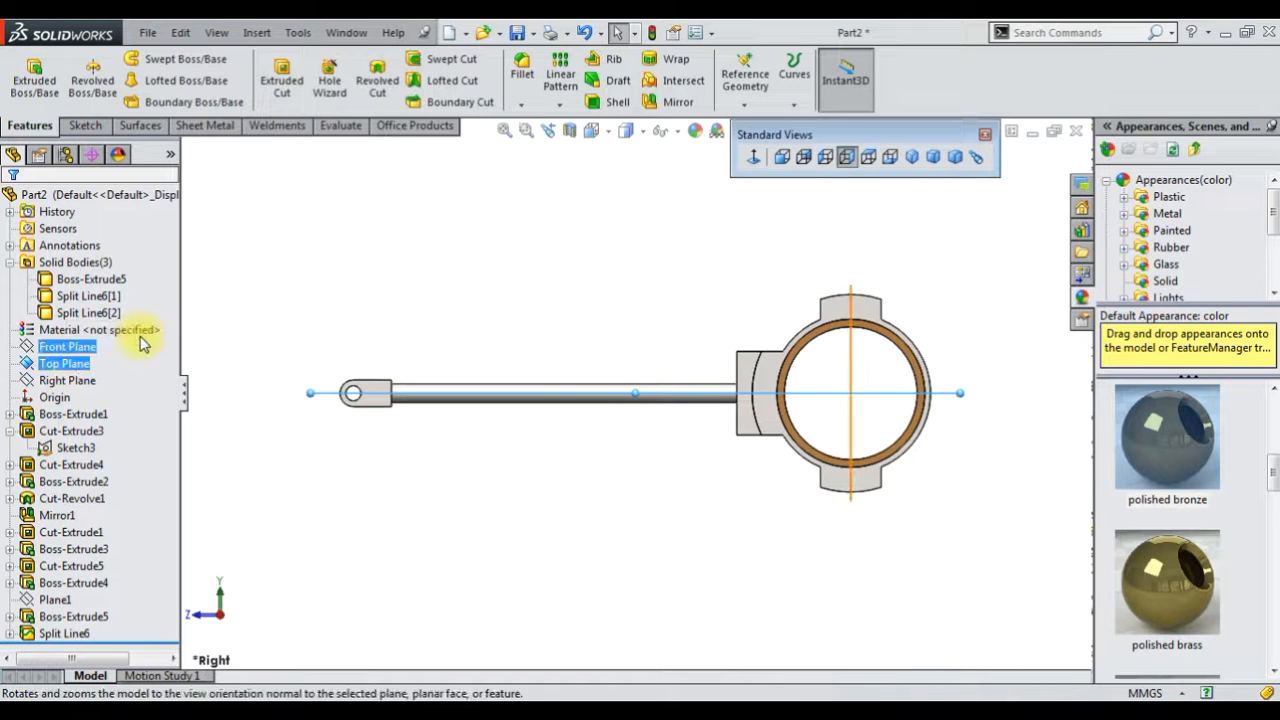
{"action": "left_click", "coordinate": [85, 125]}
{"action": "left_click", "coordinate": [26, 75]}
{"action": "left_click", "coordinate": [119, 58]}
{"action": "scroll", "coordinate": [695, 585], "scroll_direction": "down", "scroll_amount": 3}
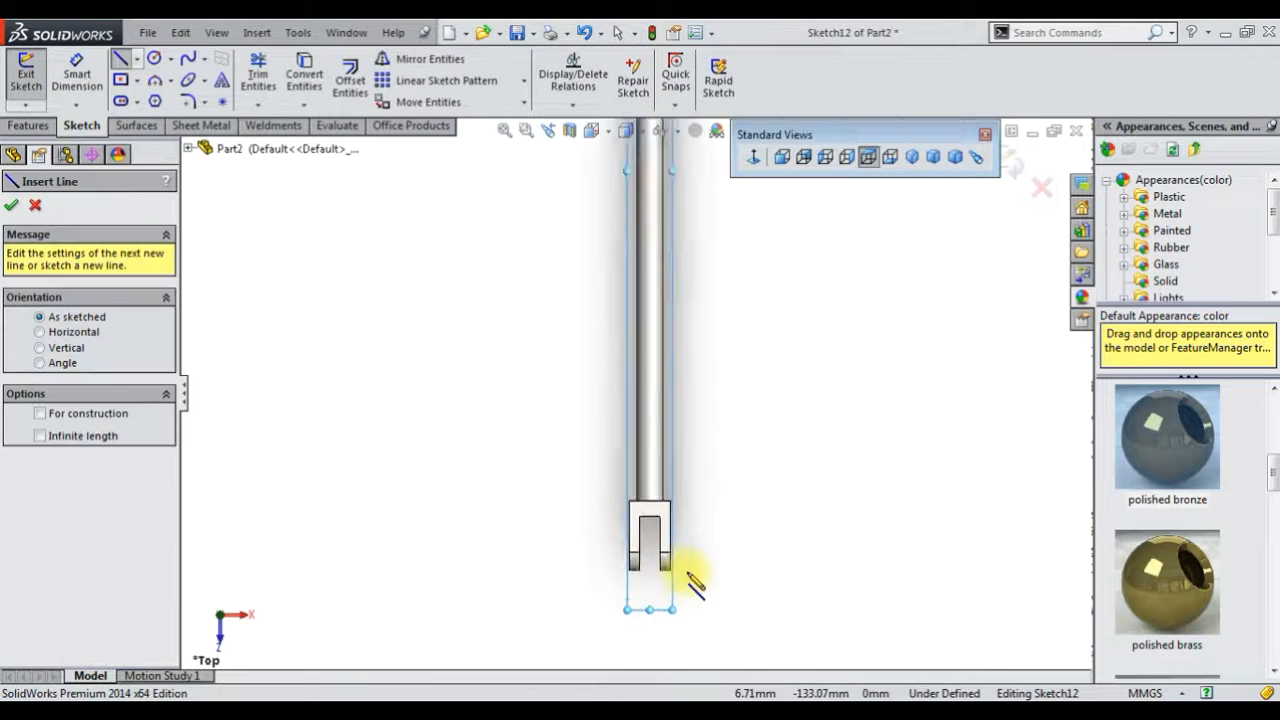
{"action": "scroll", "coordinate": [690, 588], "scroll_direction": "down", "scroll_amount": 5}
{"action": "left_click", "coordinate": [401, 375]}
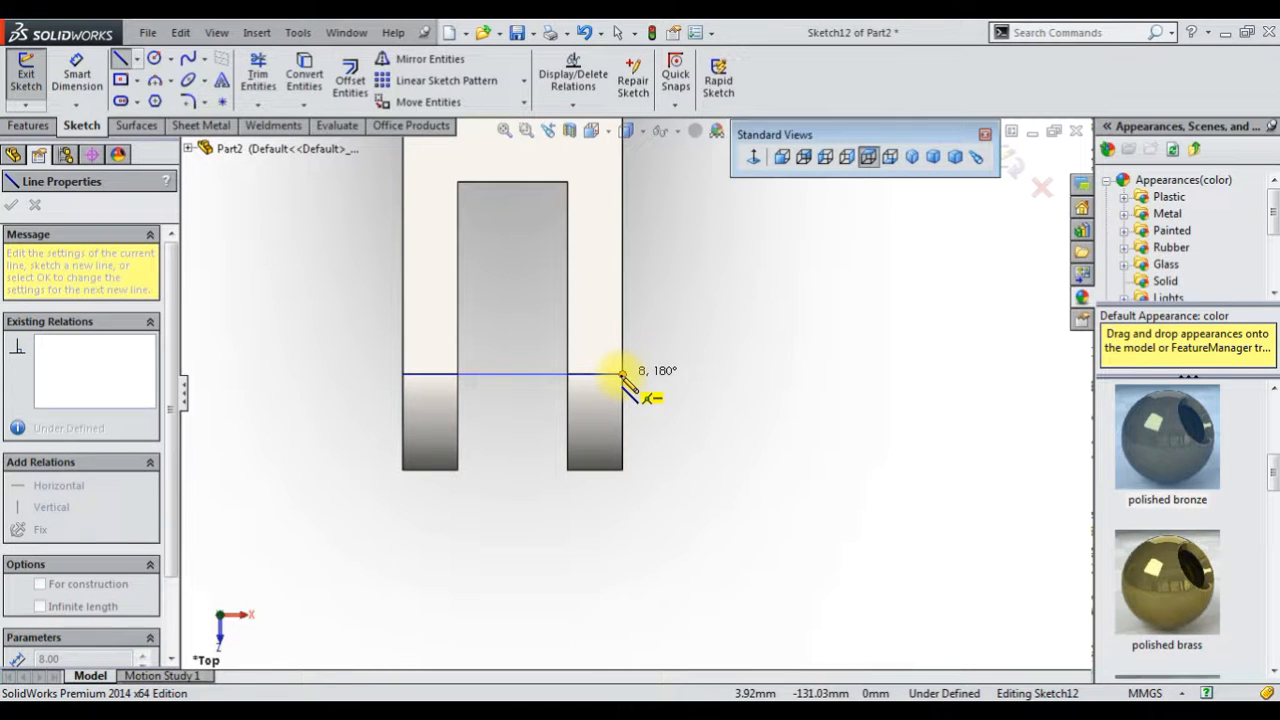
{"action": "left_click", "coordinate": [656, 374]}
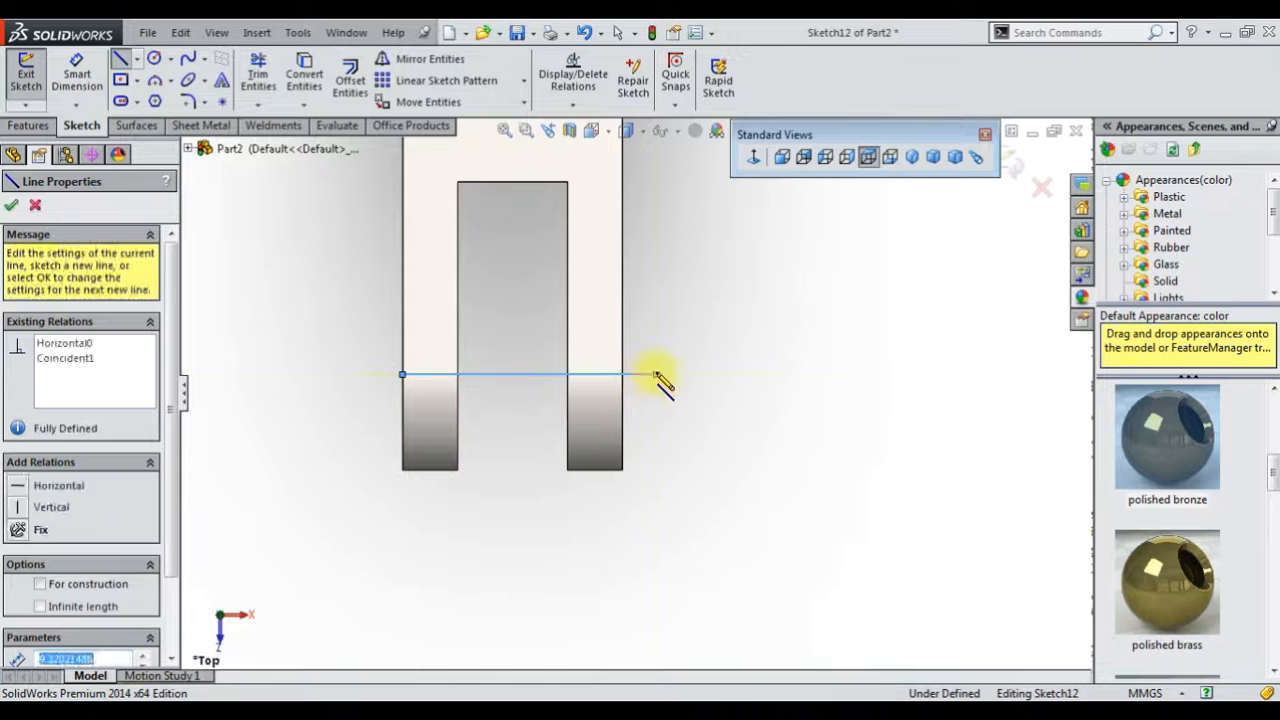
- Sketch the stepped half-profile of a pin below the line, with a wider head and a narrow end extending outside the fork
{"action": "left_click", "coordinate": [656, 508]}
{"action": "left_click", "coordinate": [622, 508]}
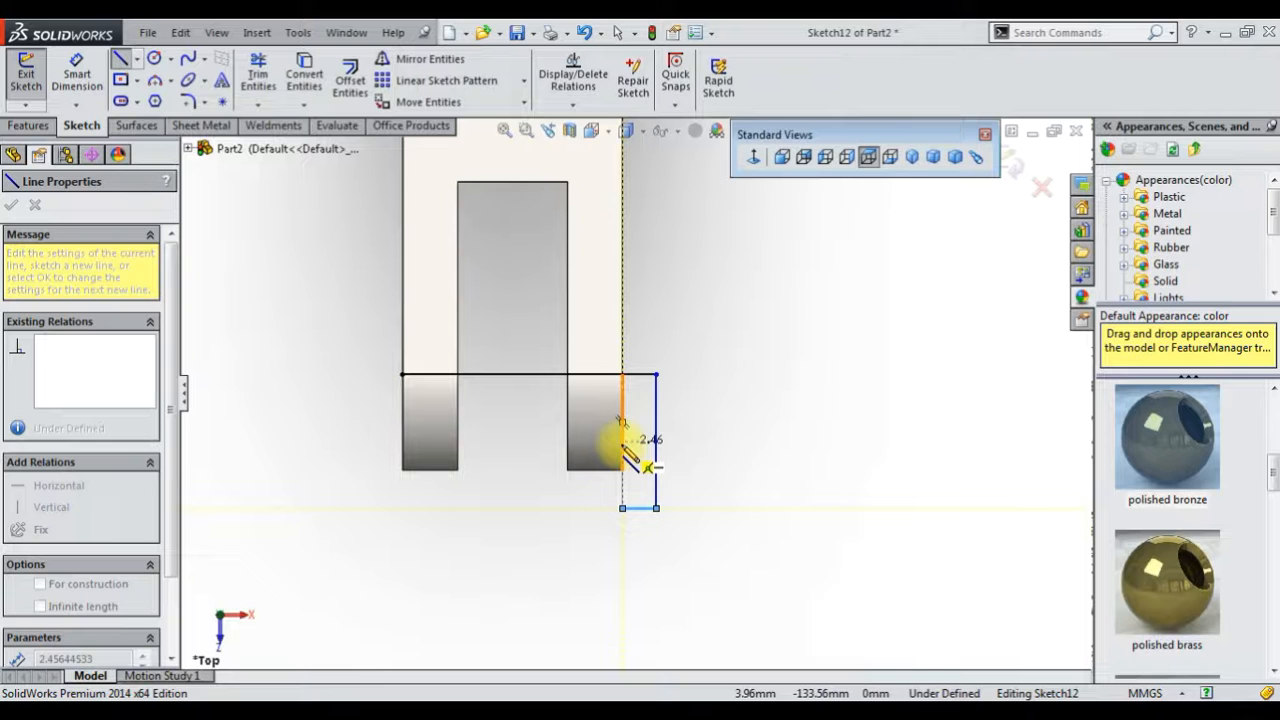
{"action": "left_click", "coordinate": [622, 441]}
{"action": "left_click", "coordinate": [402, 441]}
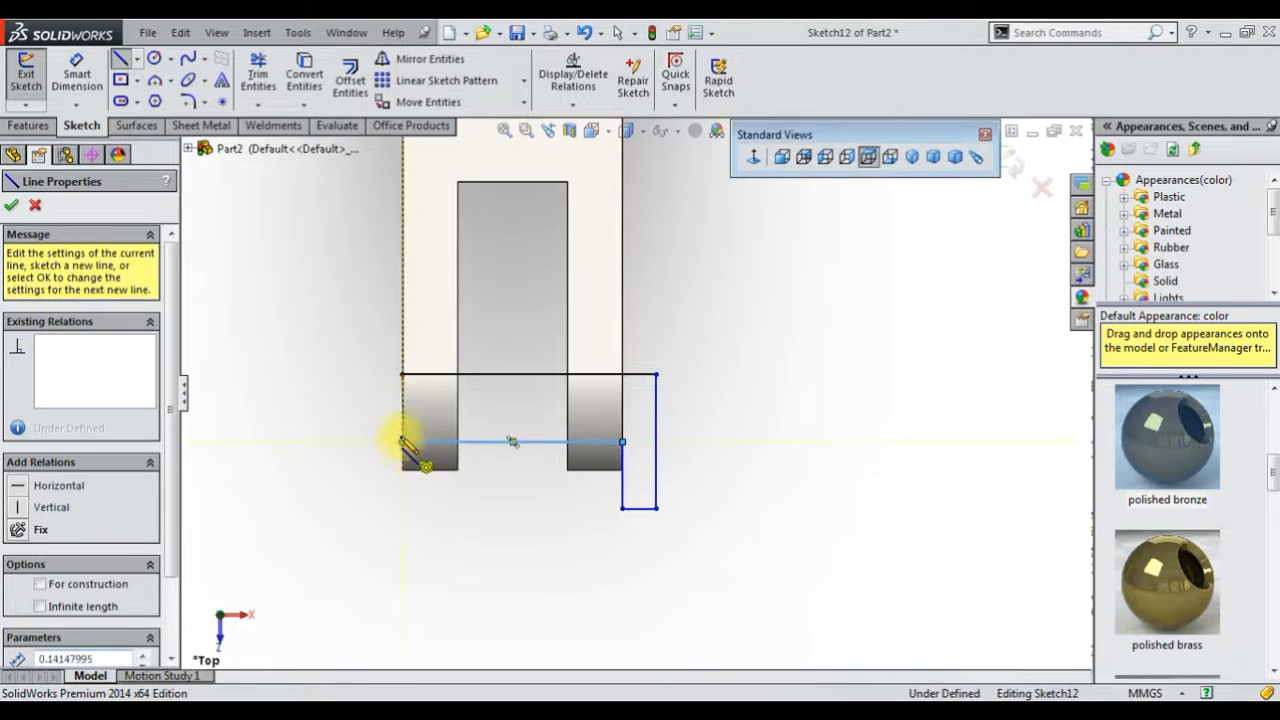
{"action": "left_click", "coordinate": [402, 411]}
{"action": "left_click", "coordinate": [352, 411]}
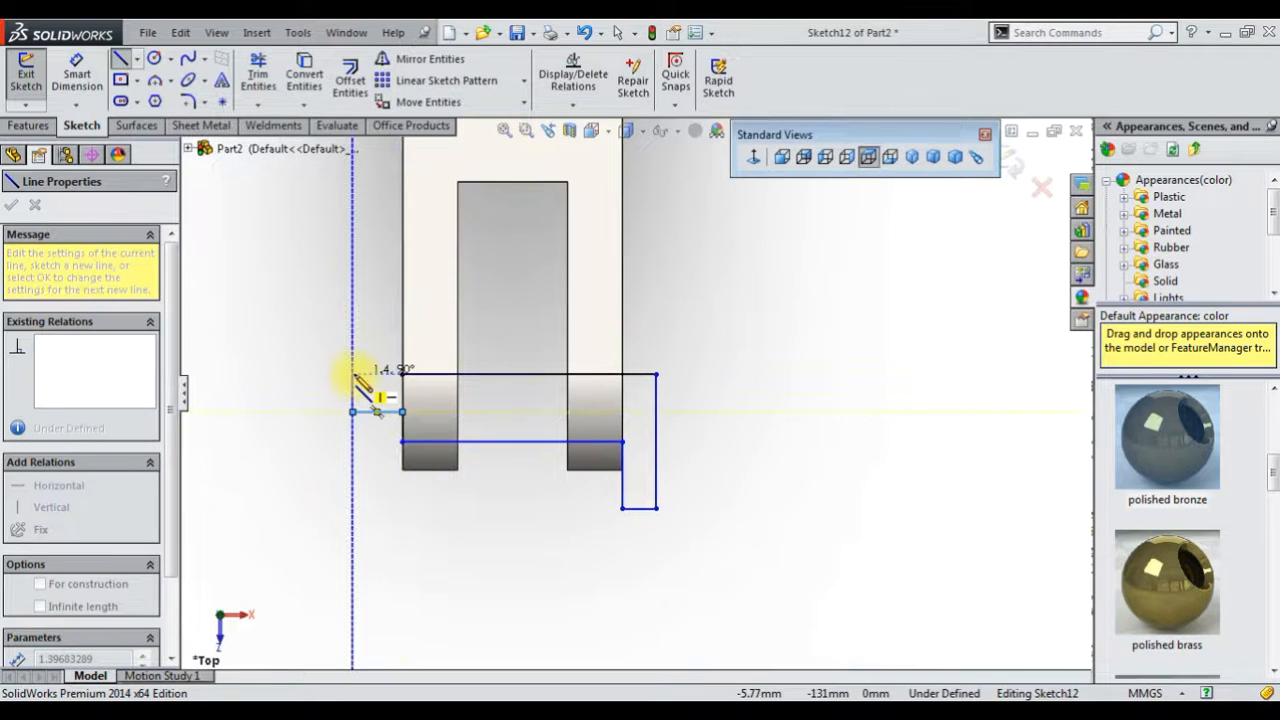
- Convert the pin profile's long centre line into a construction line
{"action": "left_click", "coordinate": [247, 82]}
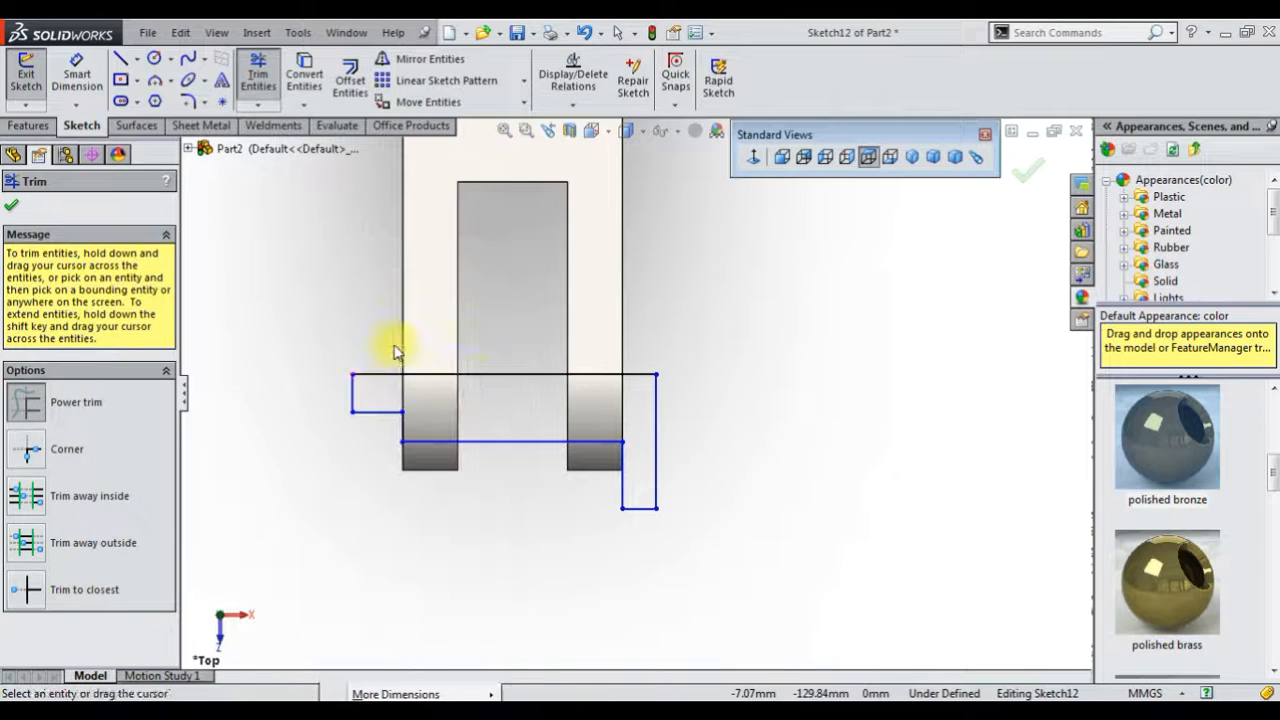
{"action": "key", "text": "Escape"}
{"action": "left_click", "coordinate": [472, 375]}
{"action": "left_click", "coordinate": [545, 321]}
- Dimension the pin's narrow end as a 4 mm diameter about the construction line
{"action": "left_click", "coordinate": [74, 84]}
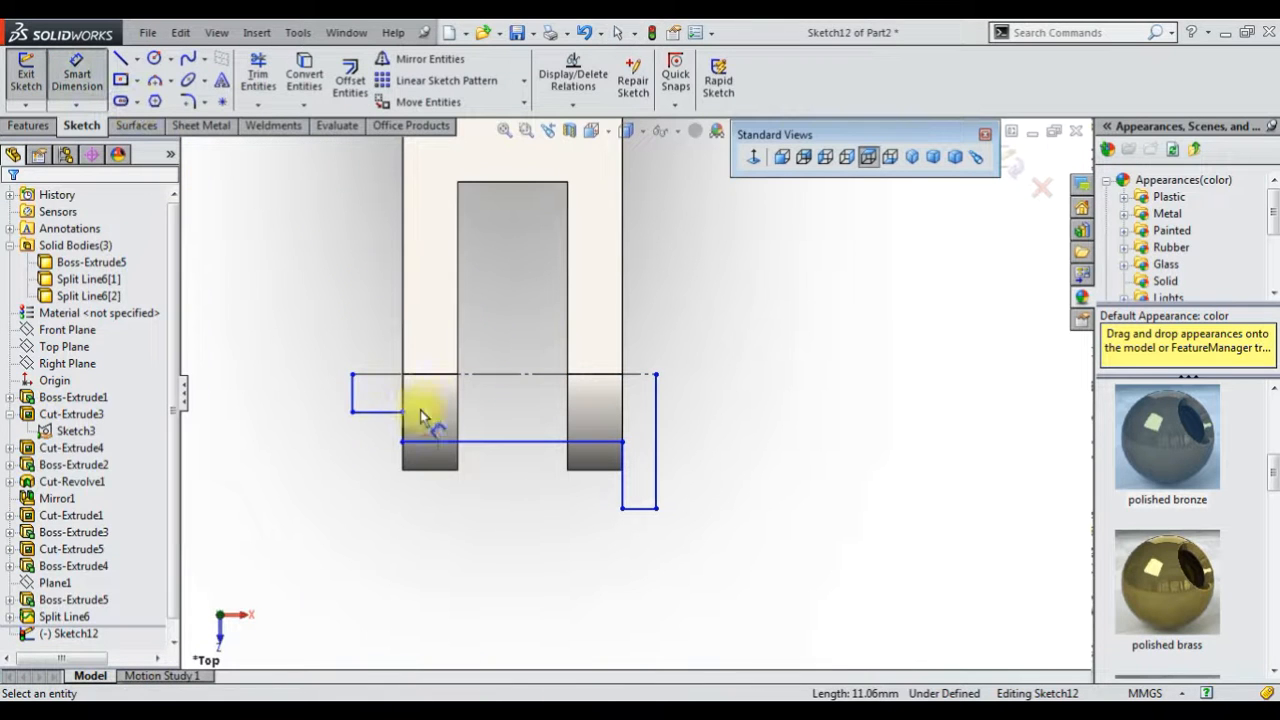
{"action": "left_click", "coordinate": [385, 411]}
{"action": "left_click", "coordinate": [380, 375]}
{"action": "left_click", "coordinate": [303, 372]}
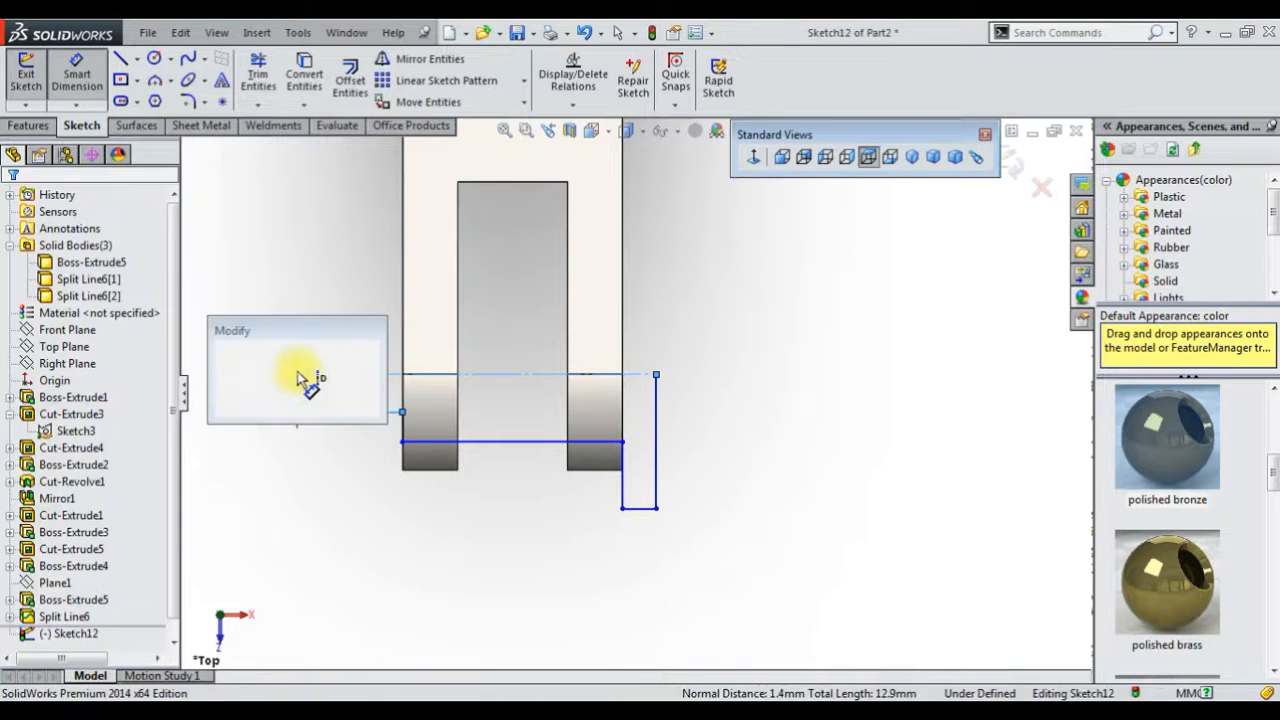
{"action": "type", "text": "4"}
{"action": "key", "text": "Return"}
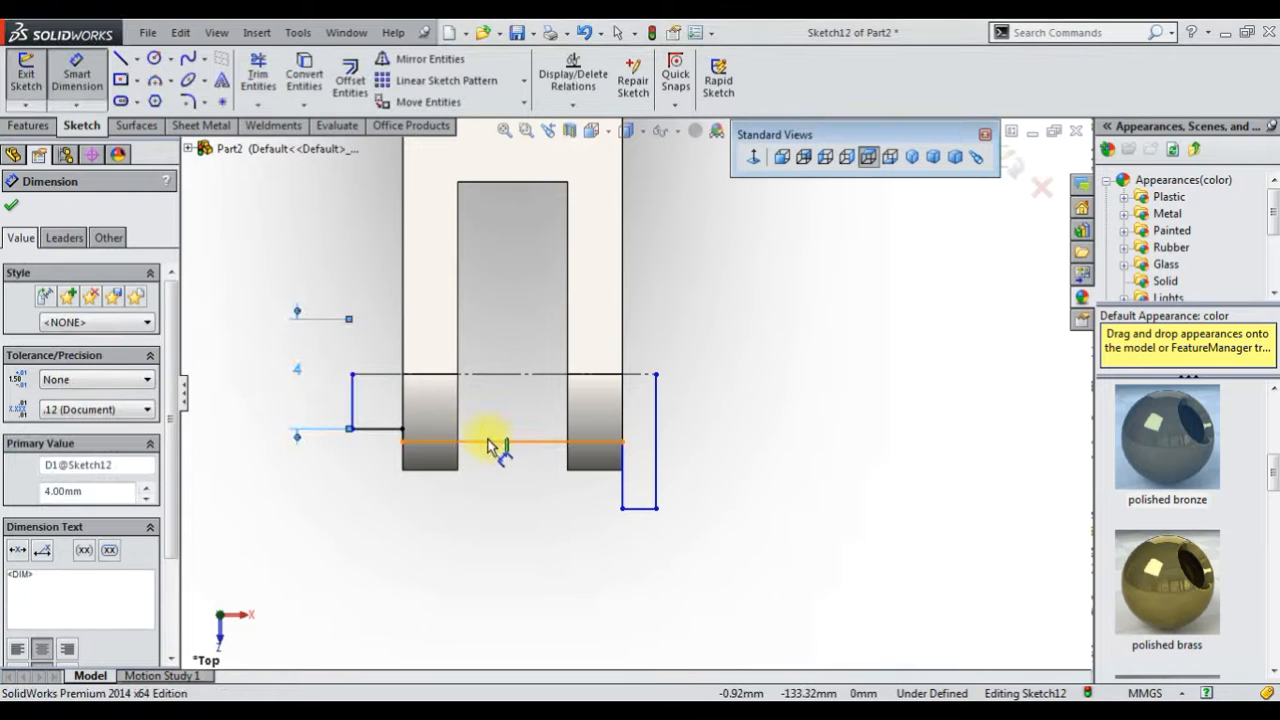
- Dimension the pin's middle section as a 3 mm diameter about the construction line
{"action": "left_click", "coordinate": [488, 441]}
{"action": "left_click", "coordinate": [500, 375]}
{"action": "left_click", "coordinate": [505, 404]}
{"action": "type", "text": "3"}
{"action": "key", "text": "Return"}
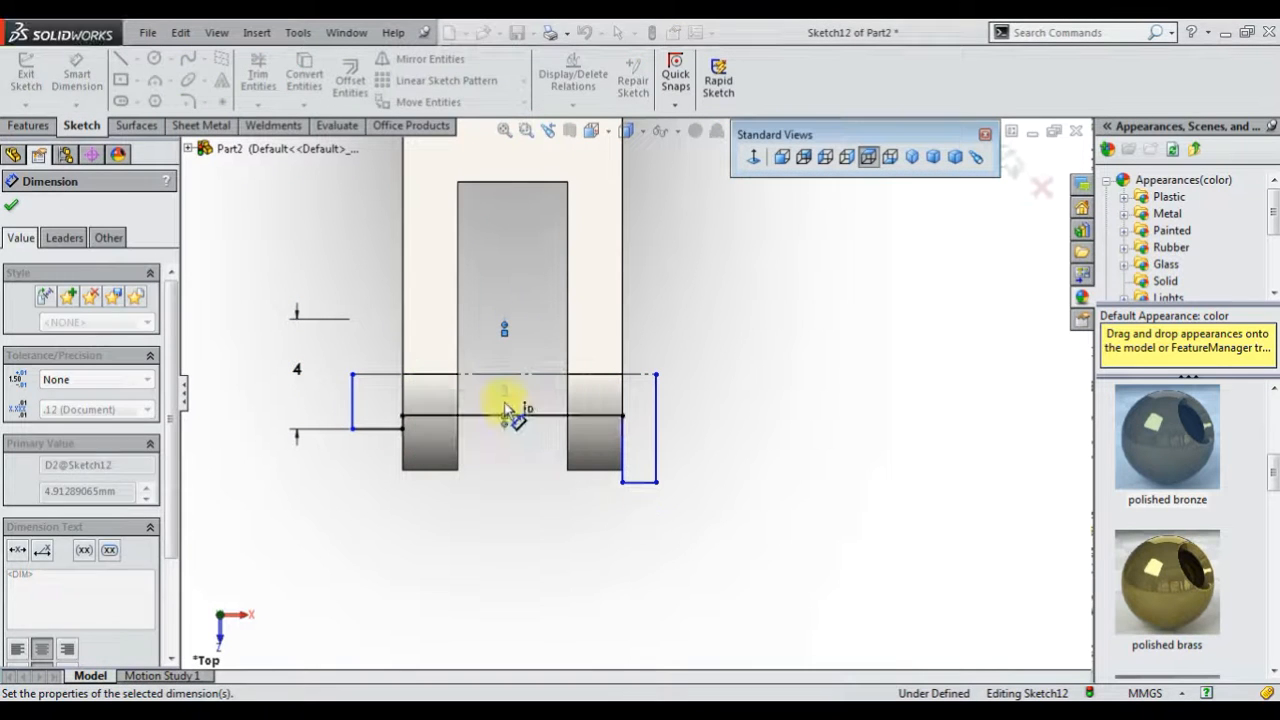
- Set the pin's middle section diameter to 4 mm and its narrow end diameter to 3 mm
{"action": "left_click", "coordinate": [506, 408]}
{"action": "type", "text": "4"}
{"action": "key", "text": "Return"}
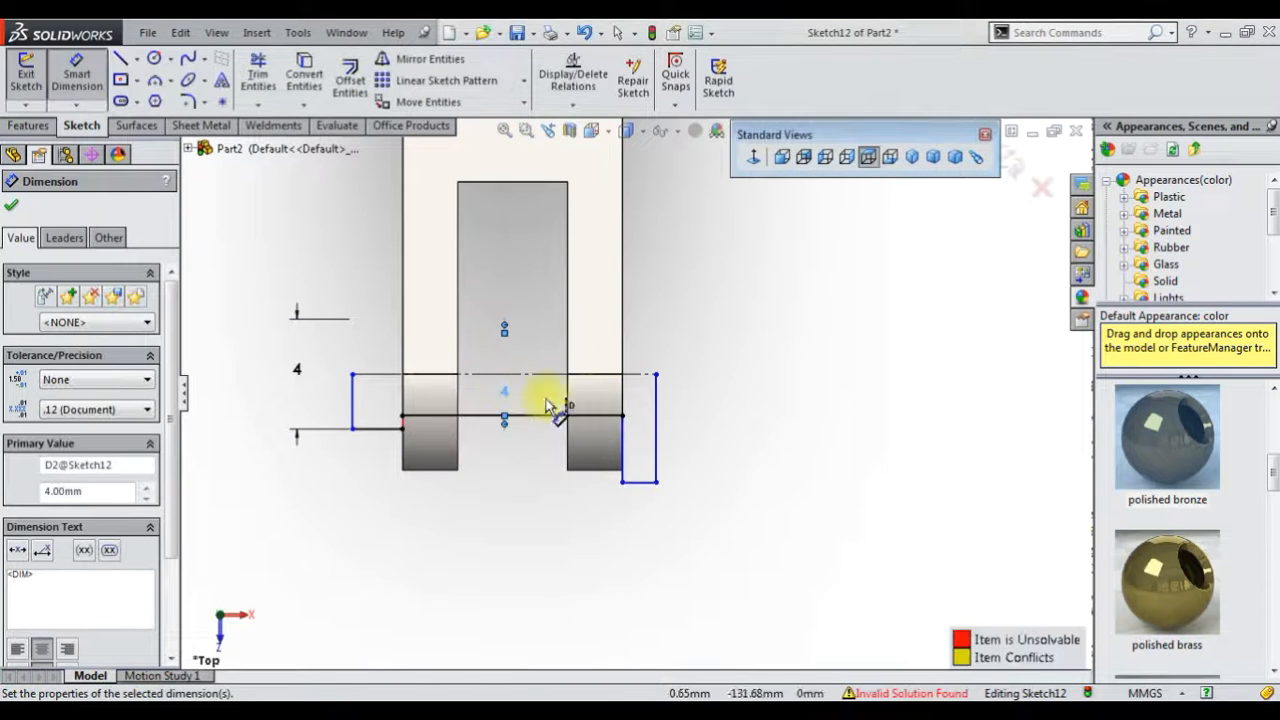
{"action": "left_click", "coordinate": [306, 375]}
{"action": "type", "text": "3"}
{"action": "key", "text": "Return"}
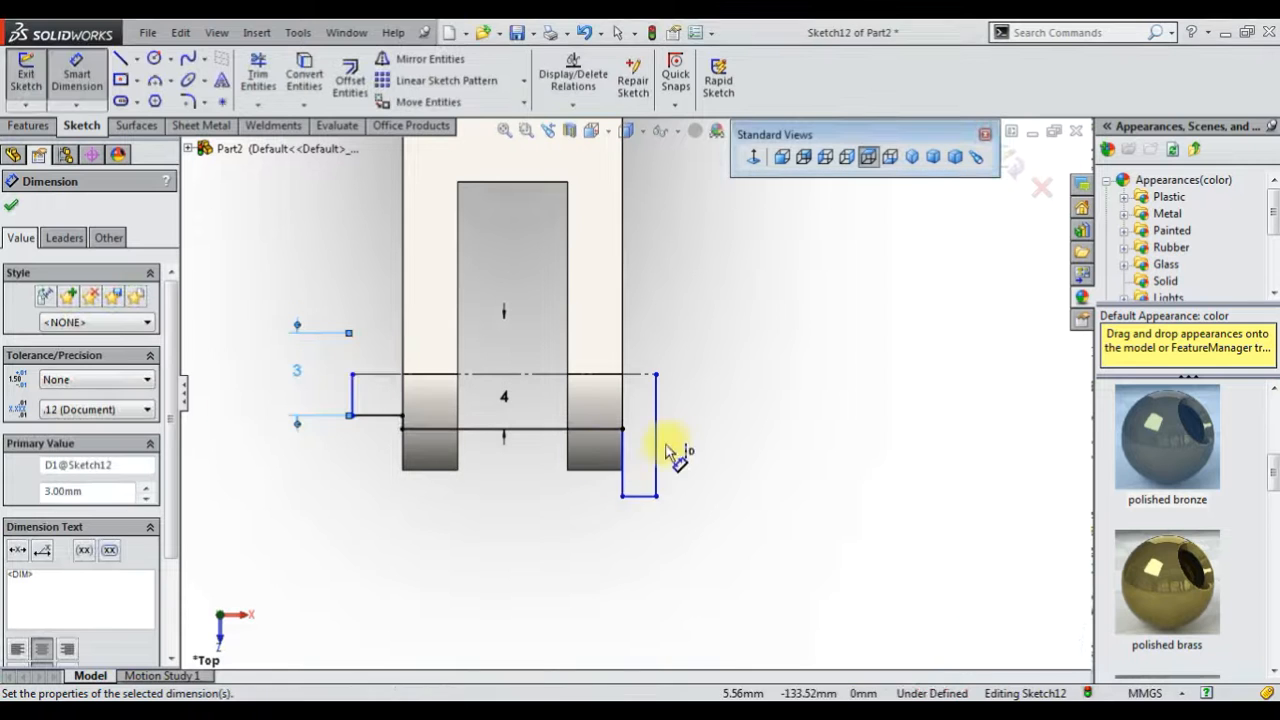
- Dimension the pin head as a 7 mm diameter about the construction line
{"action": "left_click", "coordinate": [655, 485]}
{"action": "left_click", "coordinate": [733, 418]}
{"action": "type", "text": "7"}
{"action": "key", "text": "Return"}
- Dimension the pin head's length as 2.5 mm and the narrow end's length as 3 mm
{"action": "left_click", "coordinate": [646, 469]}
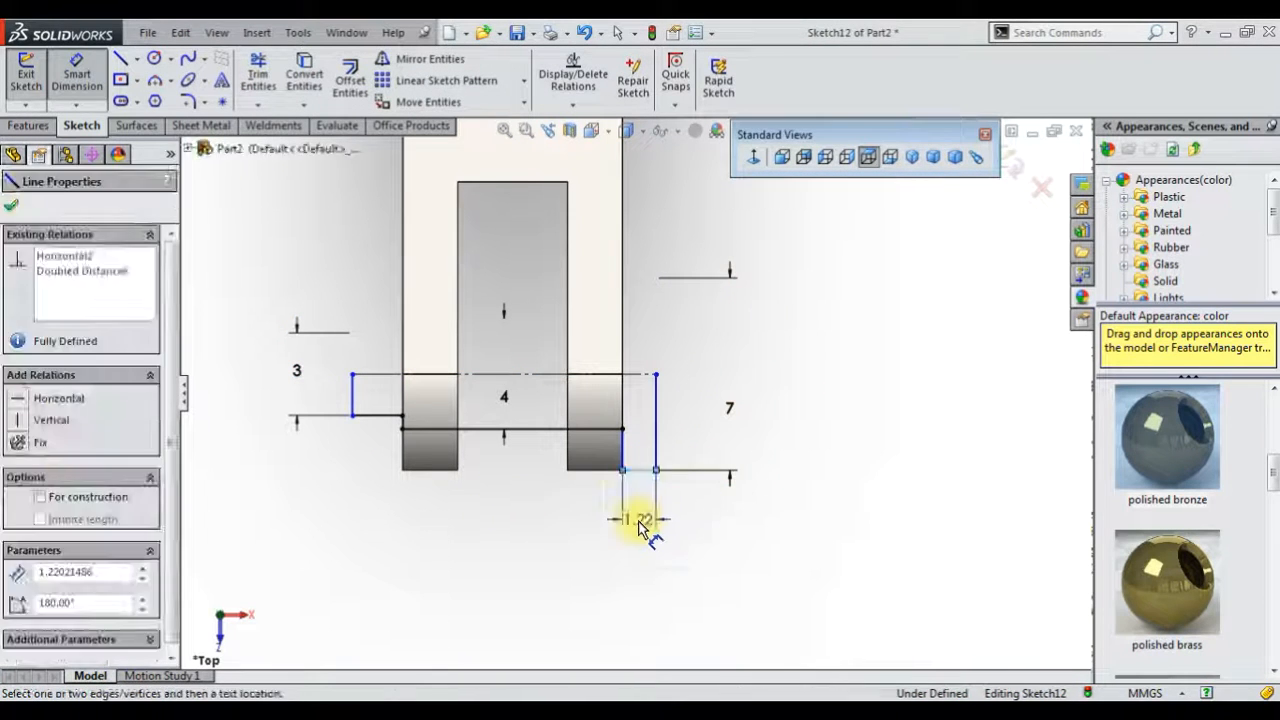
{"action": "left_click", "coordinate": [637, 520]}
{"action": "type", "text": "2.5"}
{"action": "key", "text": "Return"}
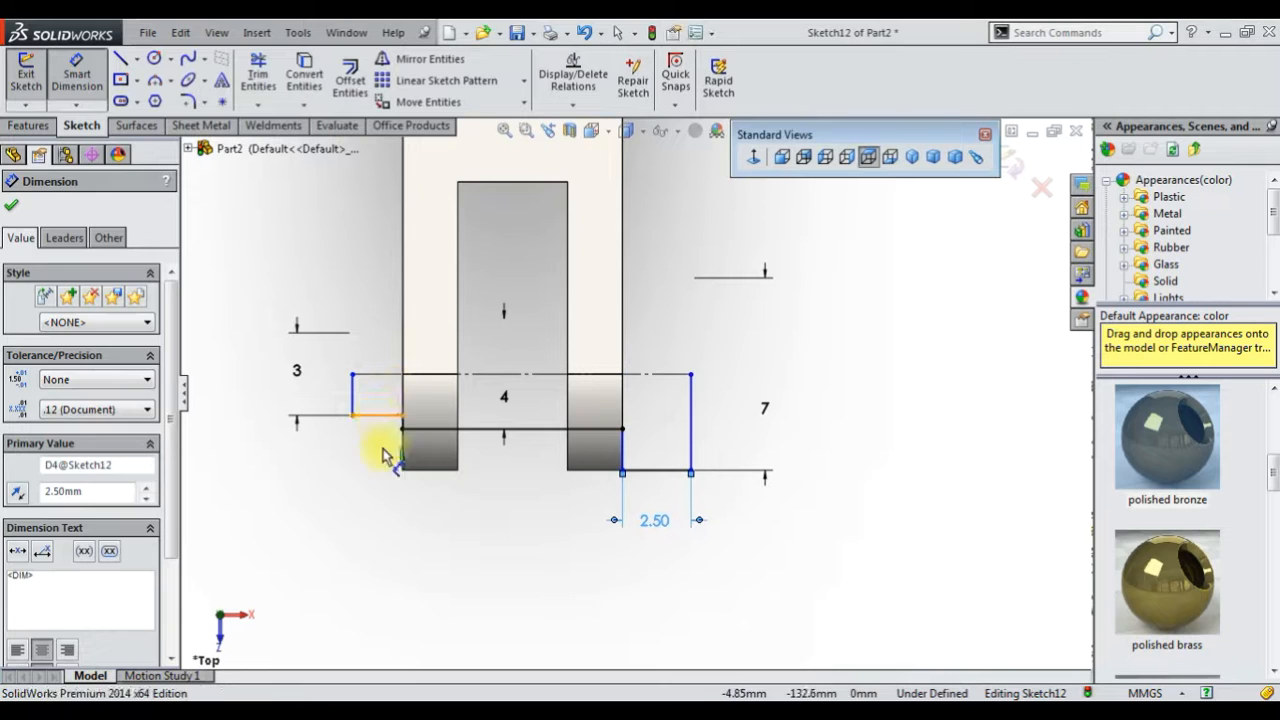
{"action": "left_click", "coordinate": [386, 502]}
{"action": "type", "text": "3"}
{"action": "key", "text": "Return"}
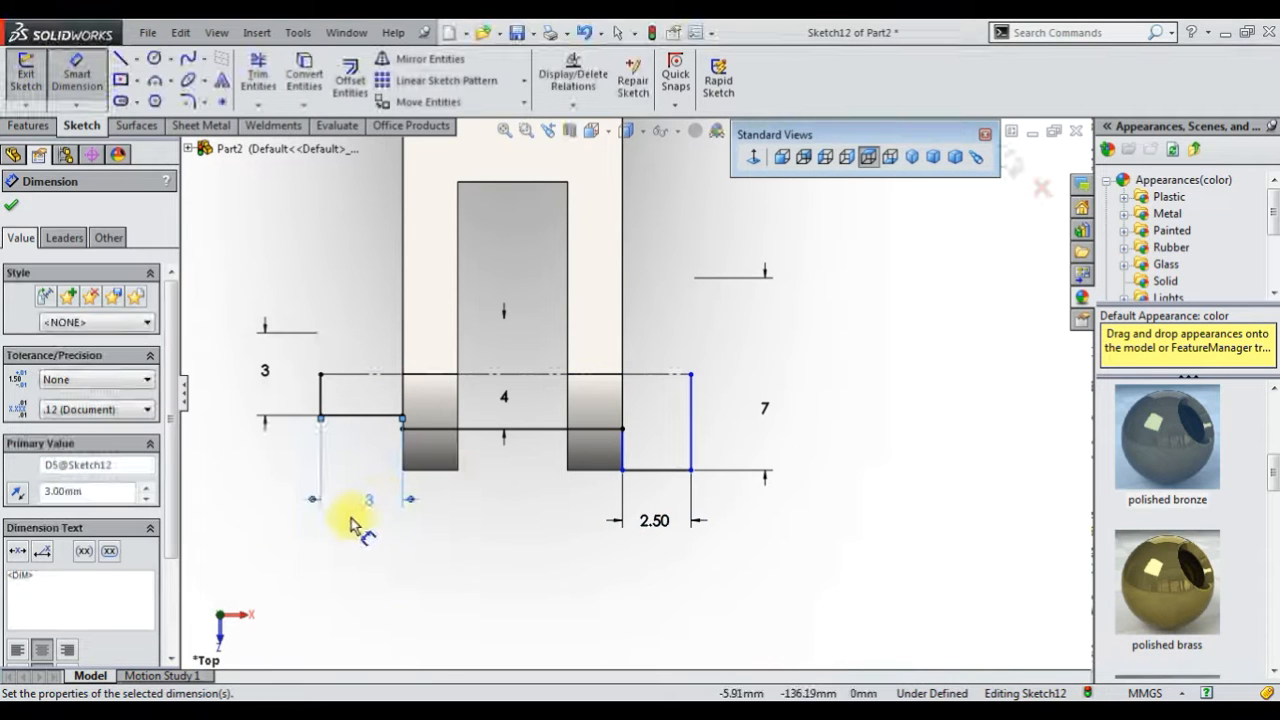
- Revolve the pin profile 360 degrees around the construction line as a boss merged with the fork
{"action": "left_click", "coordinate": [34, 125]}
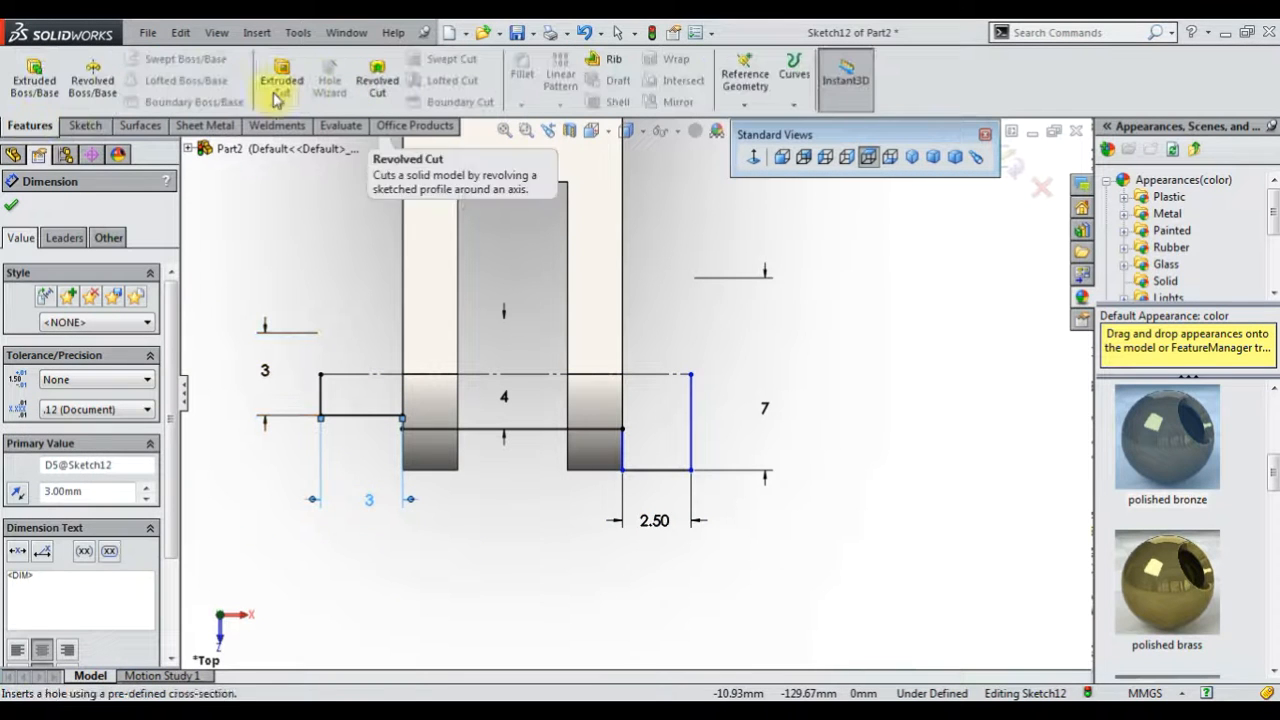
{"action": "left_click", "coordinate": [92, 78]}
{"action": "key", "text": "Return"}
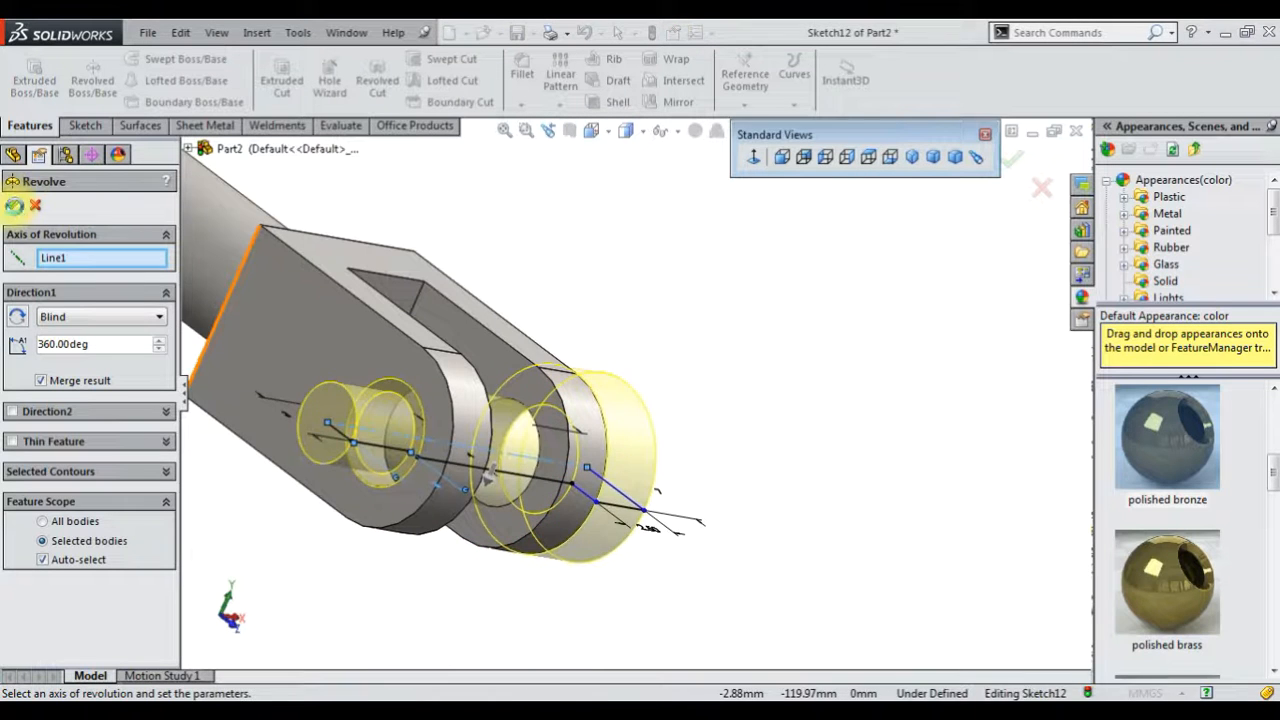
{"action": "left_click", "coordinate": [14, 205]}
- Edit the pin's revolve feature to turn off Merge result, making the pin a separate body
{"action": "middle_click_drag", "start_coordinate": [588, 598], "coordinate": [531, 620]}
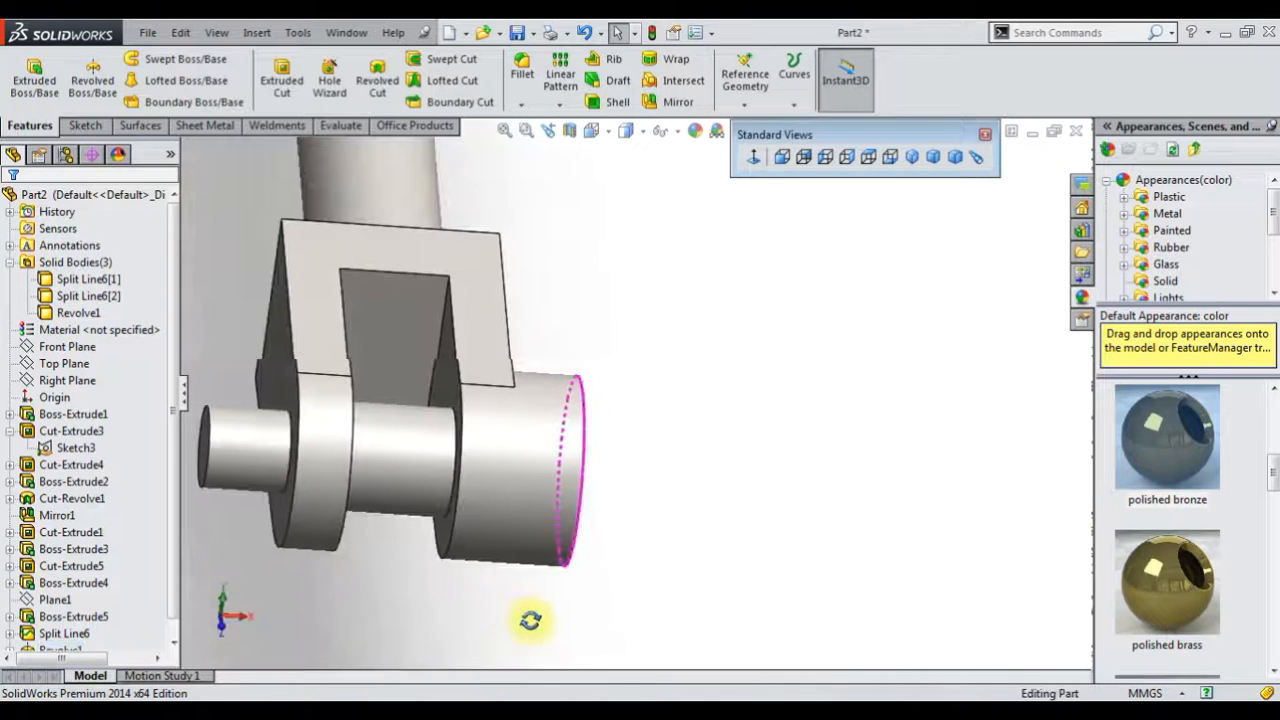
{"action": "left_click", "coordinate": [236, 483]}
{"action": "right_click", "coordinate": [64, 634]}
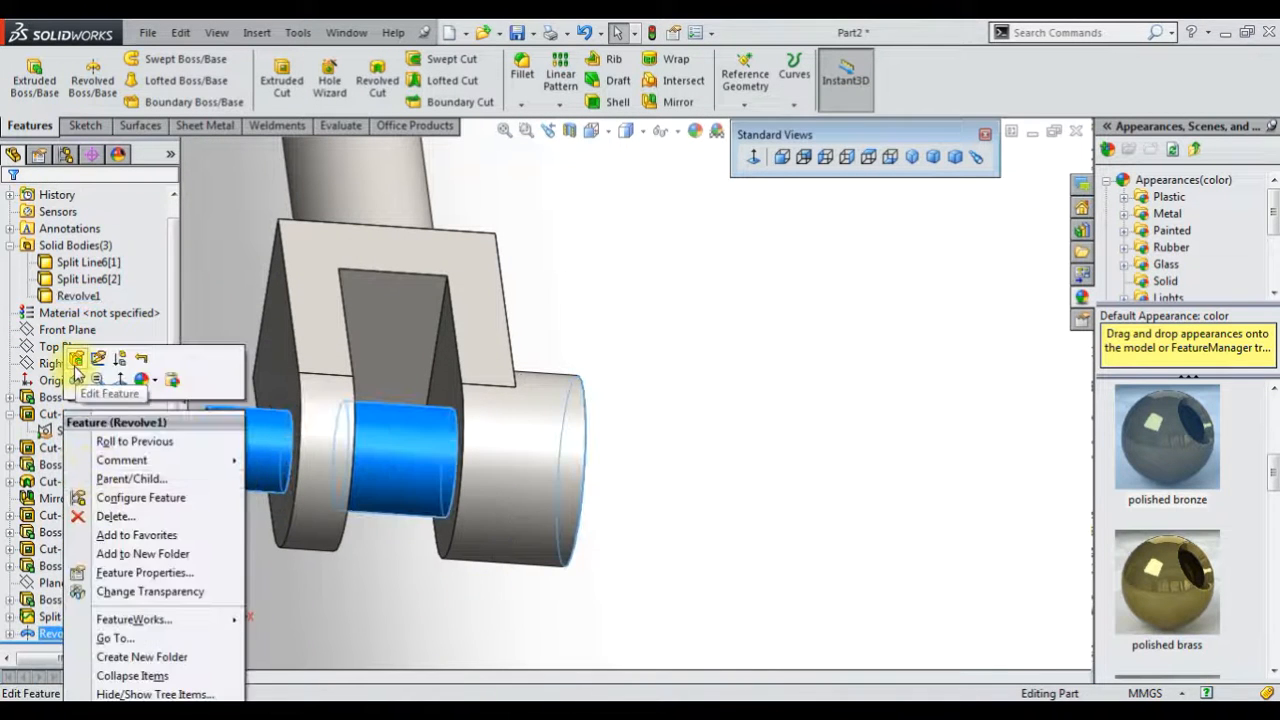
{"action": "left_click", "coordinate": [76, 358]}
{"action": "left_click", "coordinate": [40, 380]}
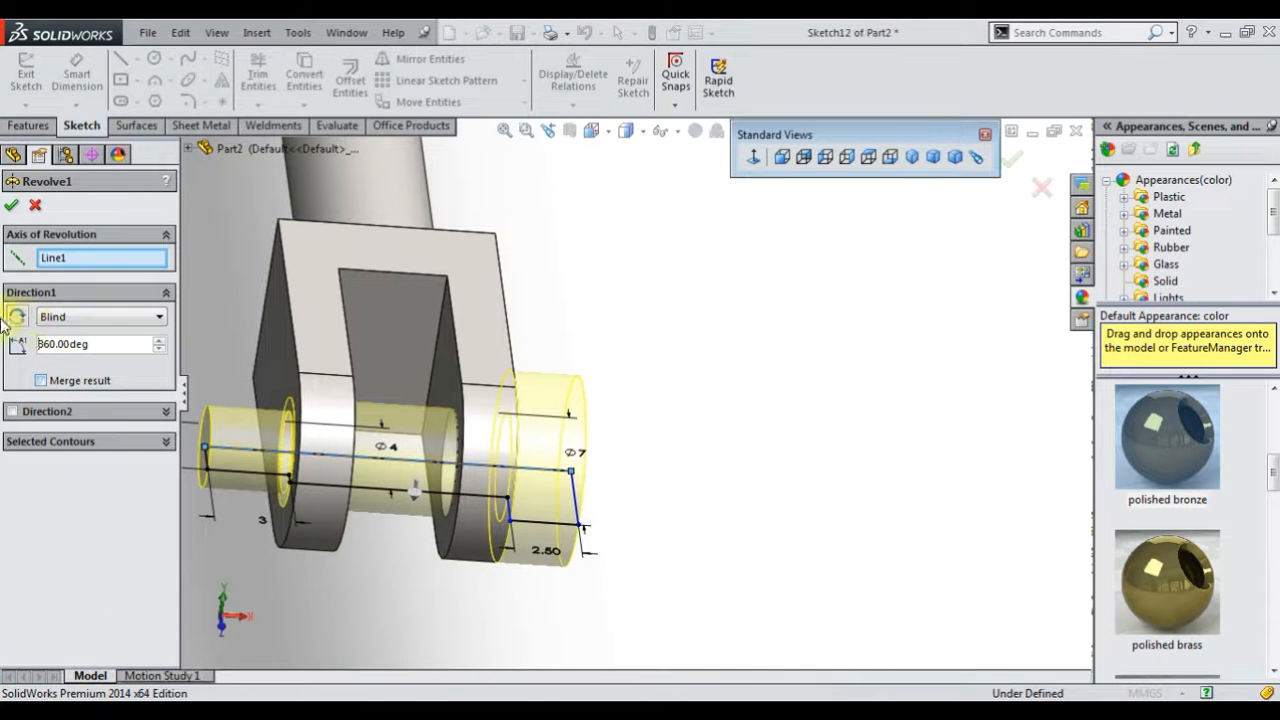
{"action": "left_click", "coordinate": [9, 208]}
- Apply the chromium plate appearance to the revolved pin and show the part in isometric view
{"action": "left_click", "coordinate": [46, 648]}
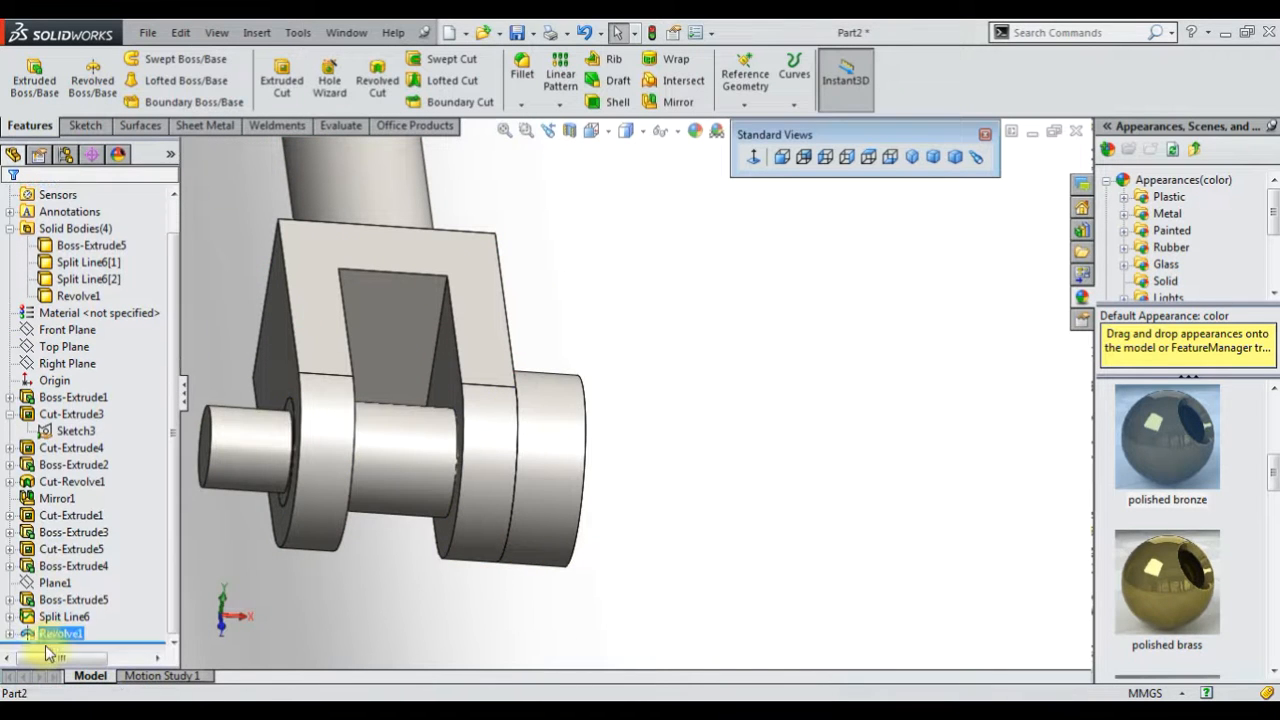
{"action": "scroll", "coordinate": [1190, 485], "scroll_direction": "up", "scroll_amount": 5}
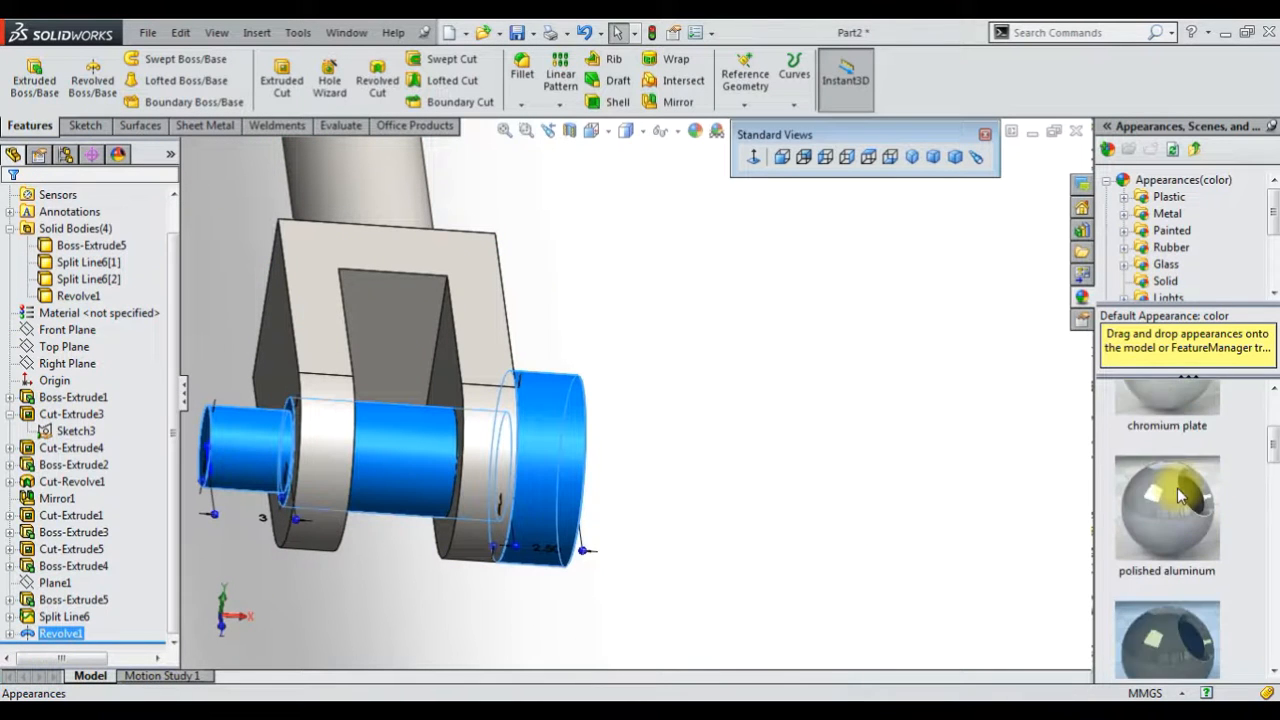
{"action": "scroll", "coordinate": [1180, 500], "scroll_direction": "up", "scroll_amount": 1}
{"action": "left_click", "coordinate": [1051, 551]}
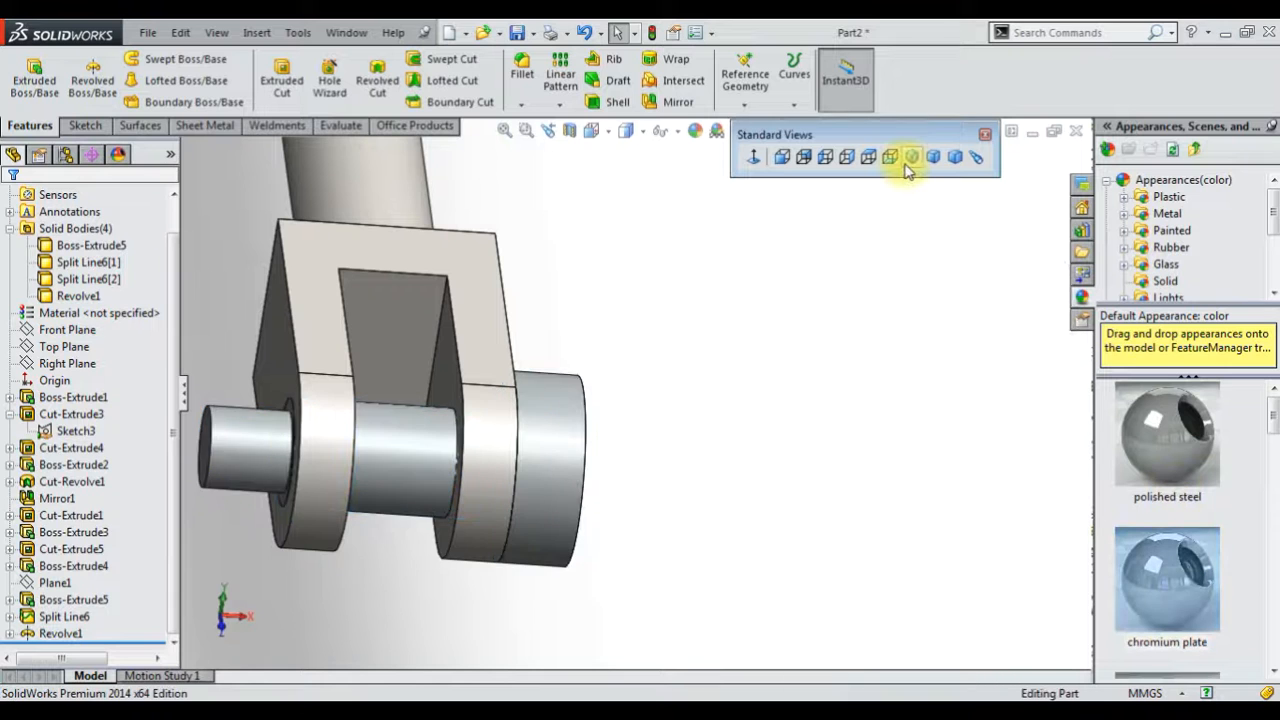
{"action": "left_click", "coordinate": [911, 157]}
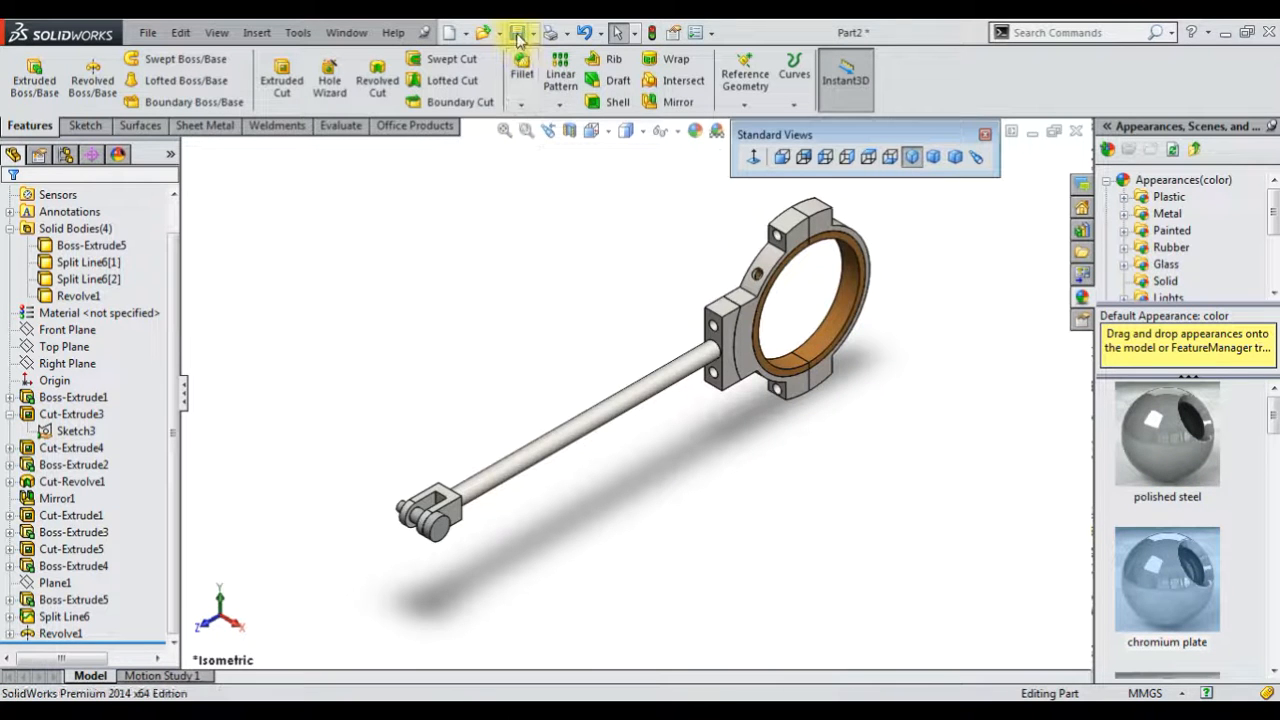
- Fillet the circular edge where the rod meets the fork block with a 1 mm radius
{"action": "middle_click_drag", "start_coordinate": [414, 414], "coordinate": [492, 484]}
{"action": "scroll", "coordinate": [492, 484], "scroll_direction": "up", "scroll_amount": 3}
{"action": "left_click", "coordinate": [522, 70]}
{"action": "scroll", "coordinate": [504, 487], "scroll_direction": "up", "scroll_amount": 5}
{"action": "type", "text": "1"}
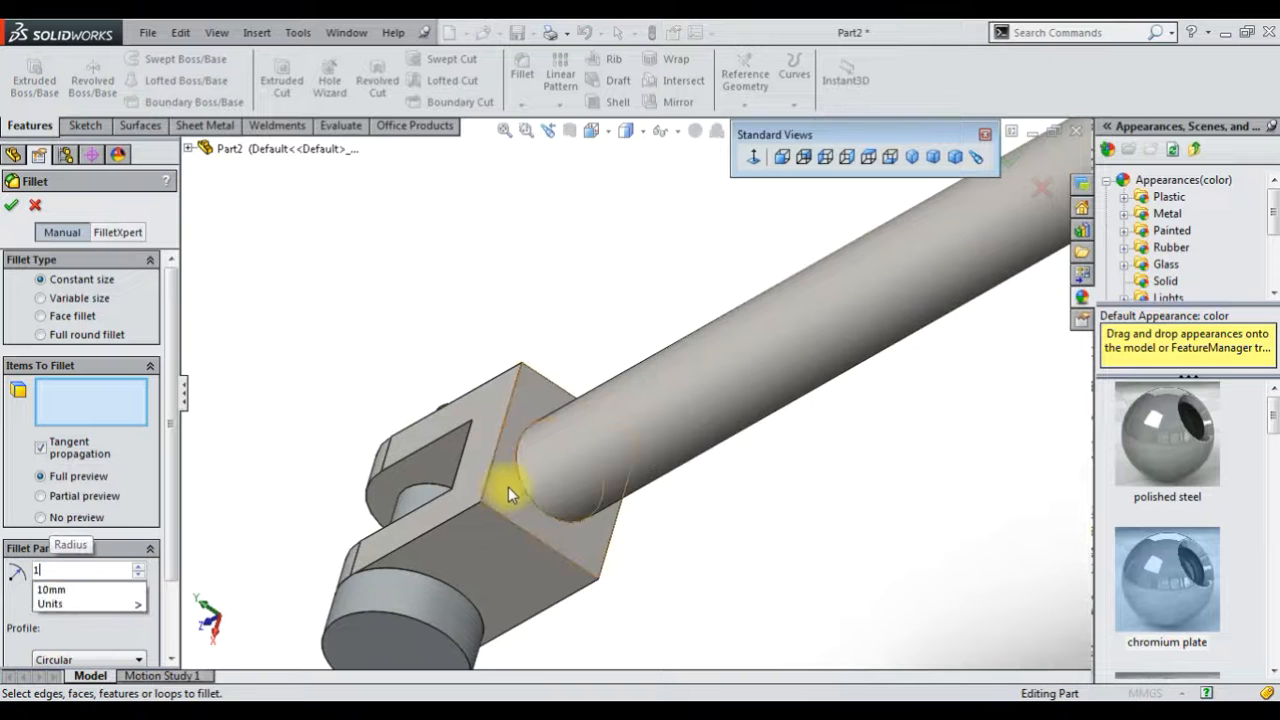
{"action": "left_click", "coordinate": [523, 482]}
{"action": "left_click", "coordinate": [11, 208]}
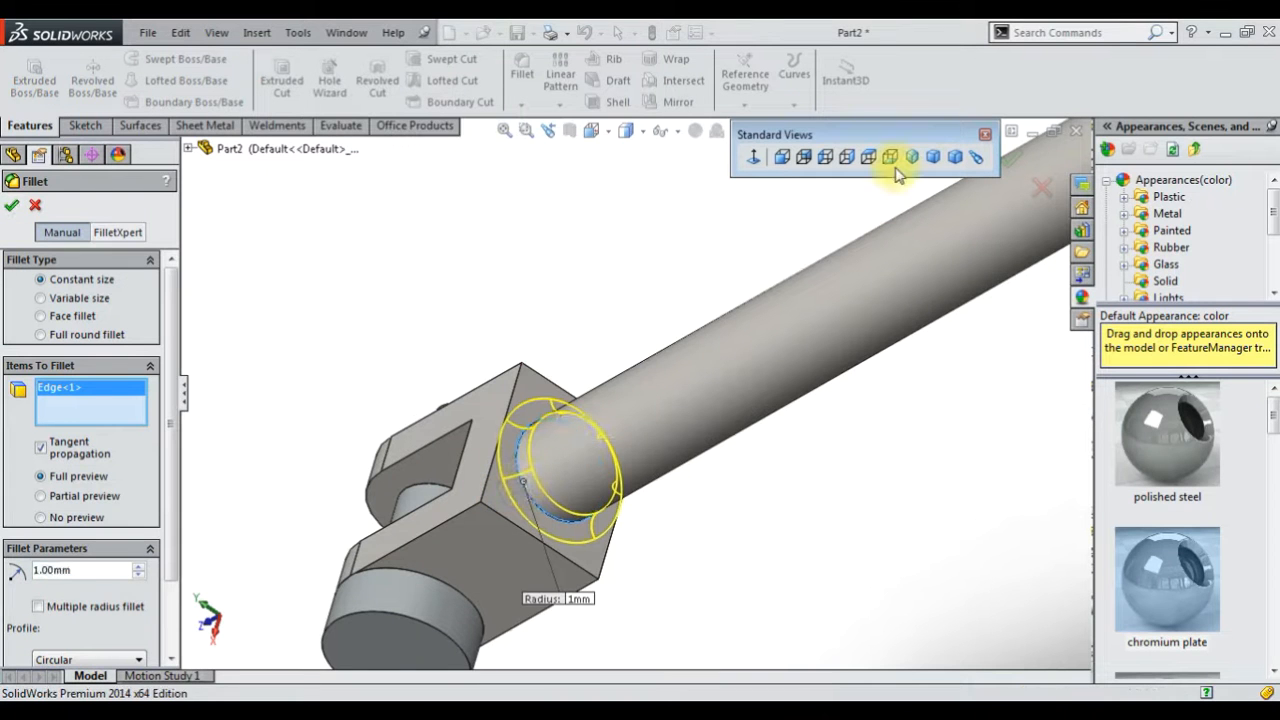
- Show the part in isometric view and save it as 25
{"action": "left_click", "coordinate": [911, 157]}
{"action": "key", "text": "ctrl+s"}
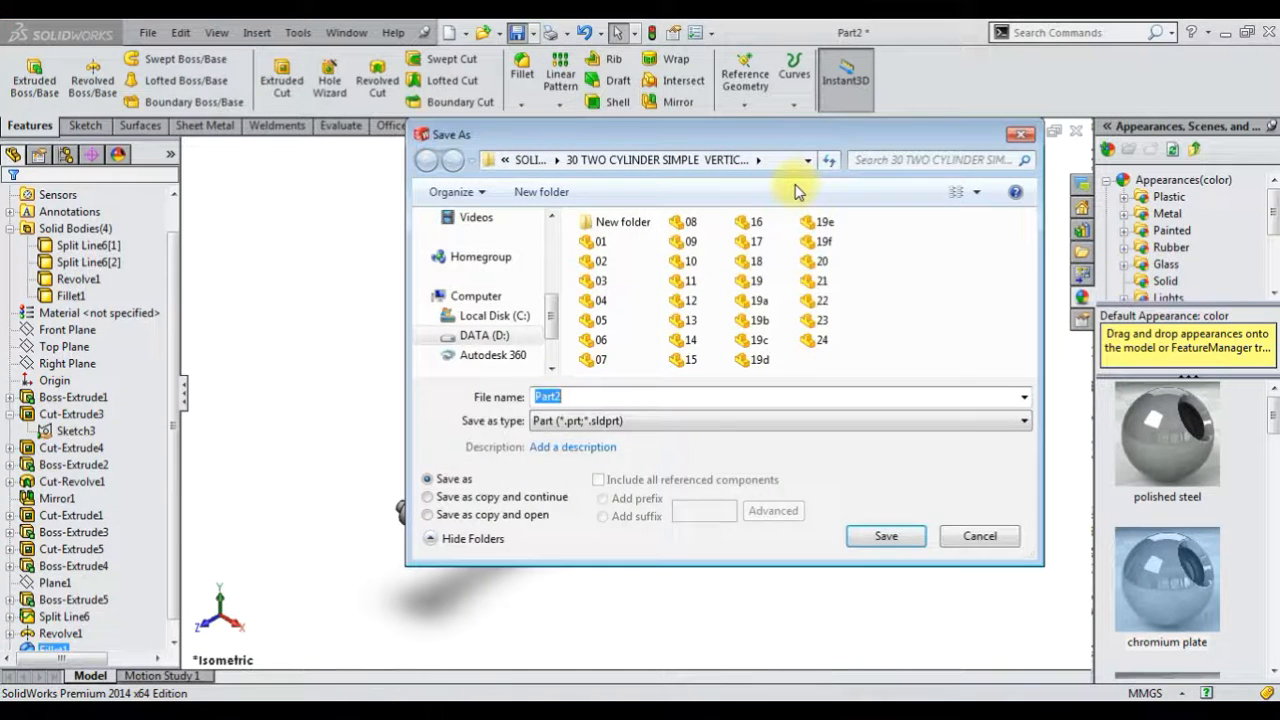
{"action": "key", "text": "Return"}
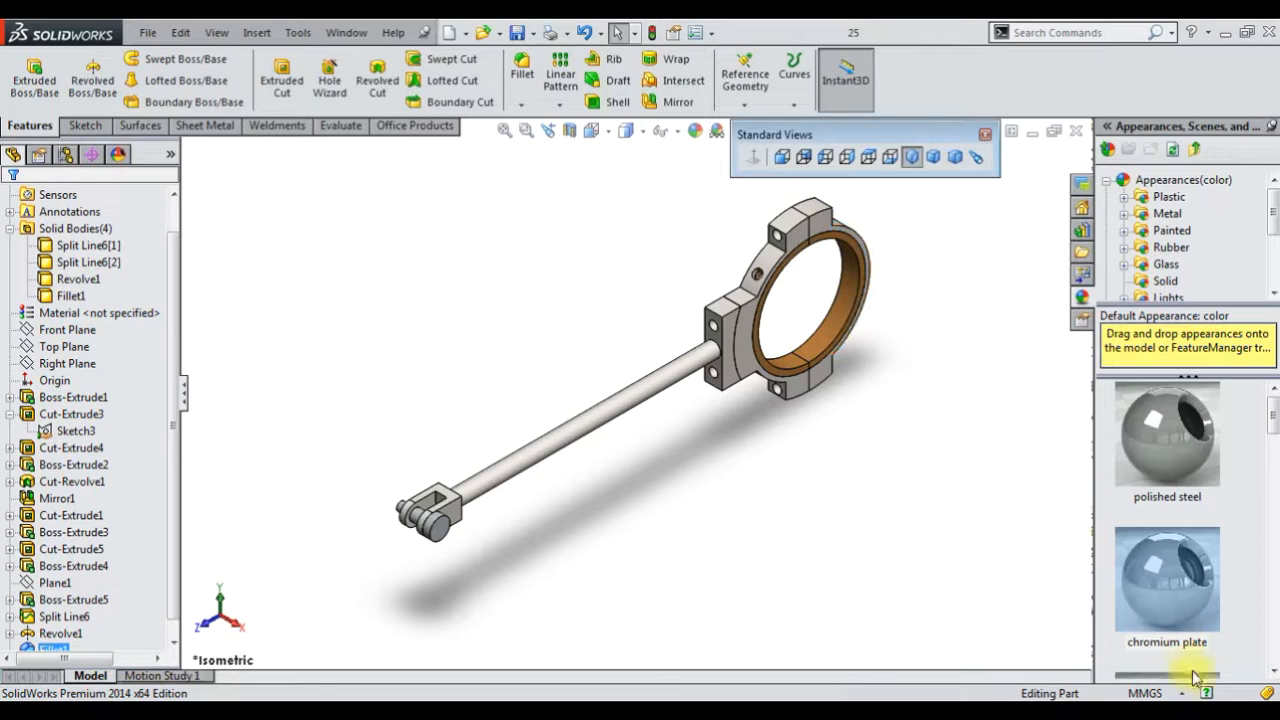